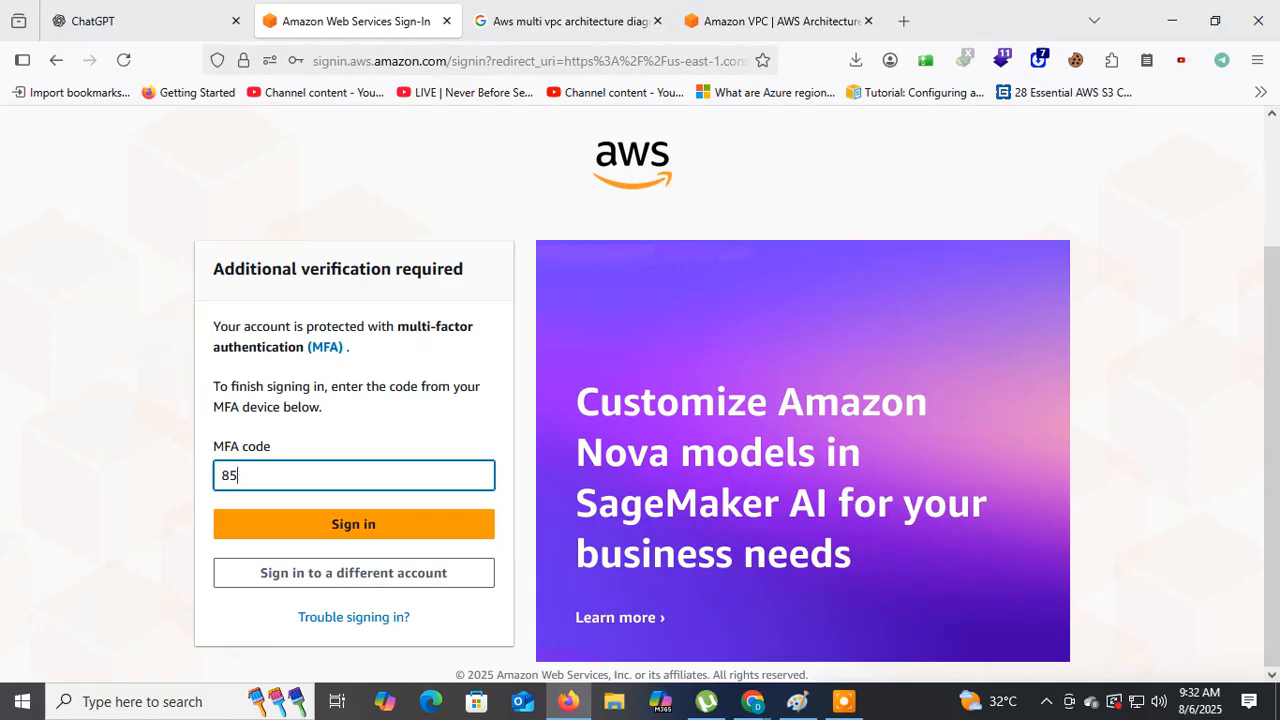
# Re-enter the MFA verification code and sign in so Console Home loads
pyautogui.press('BackSpace')
pyautogui.press('BackSpace')
pyautogui.write('00')
pyautogui.click(363, 530)
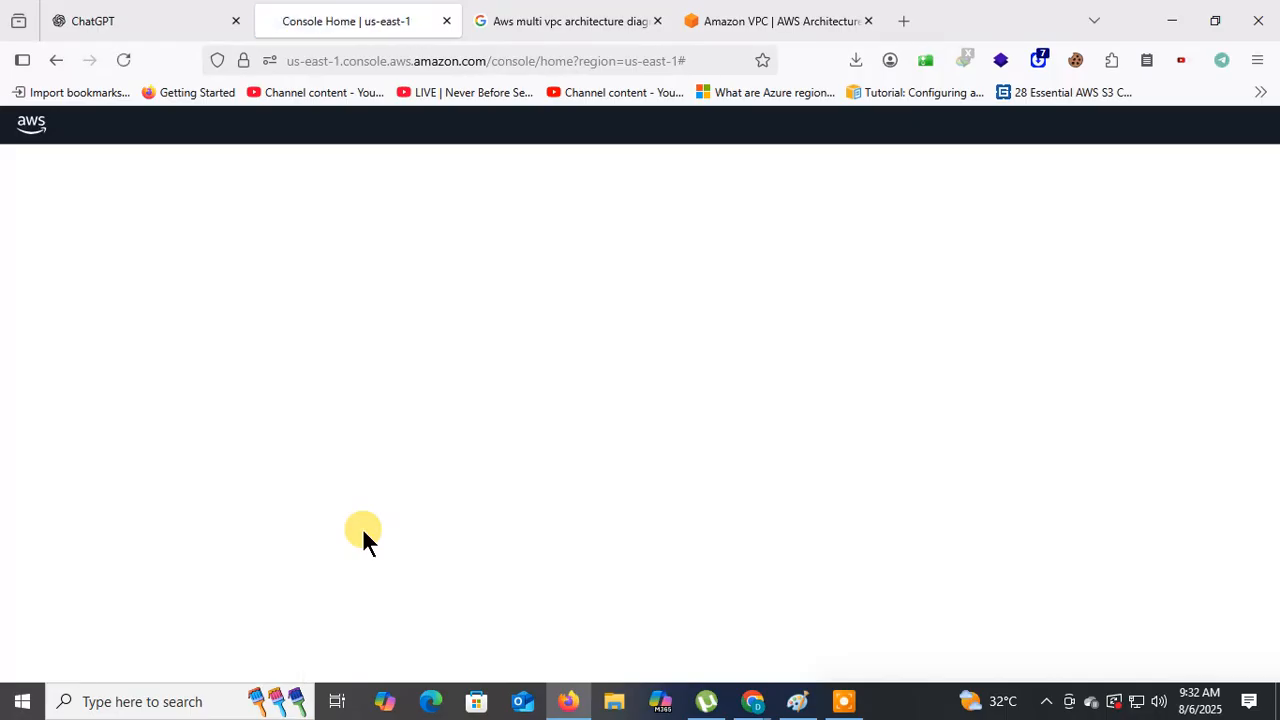
pyautogui.click(845, 702)
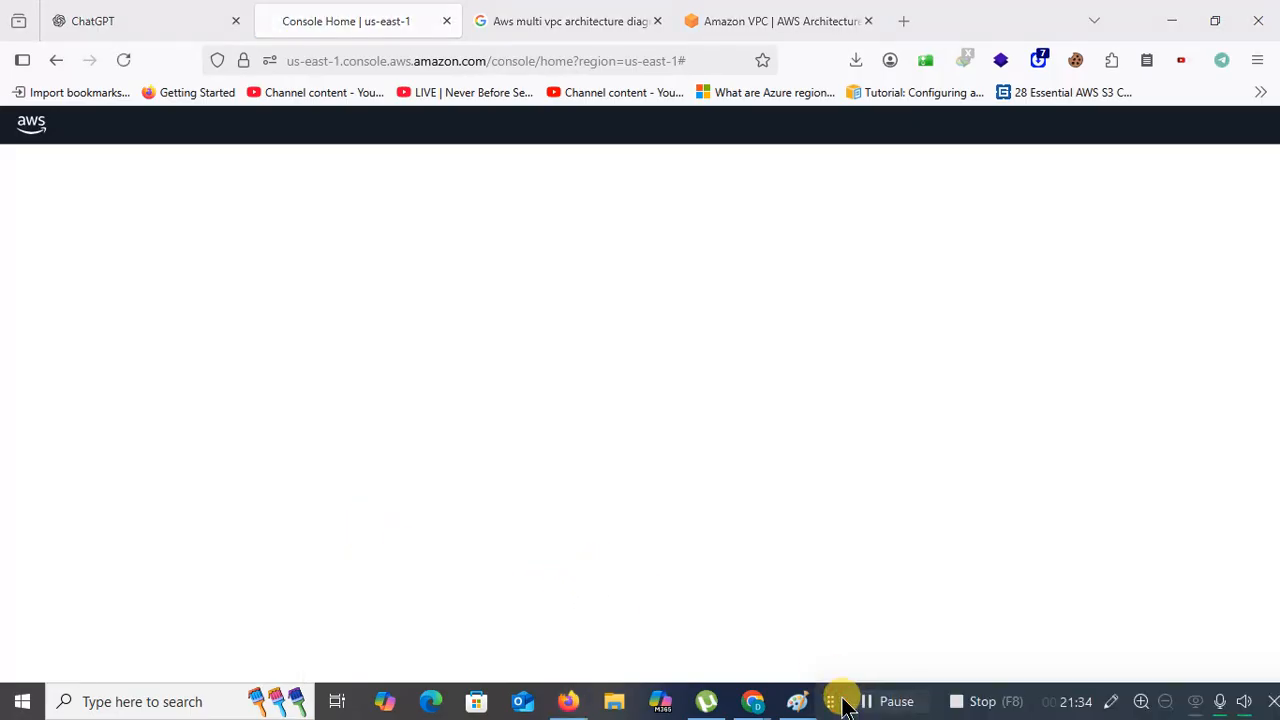
pyautogui.click(797, 701)
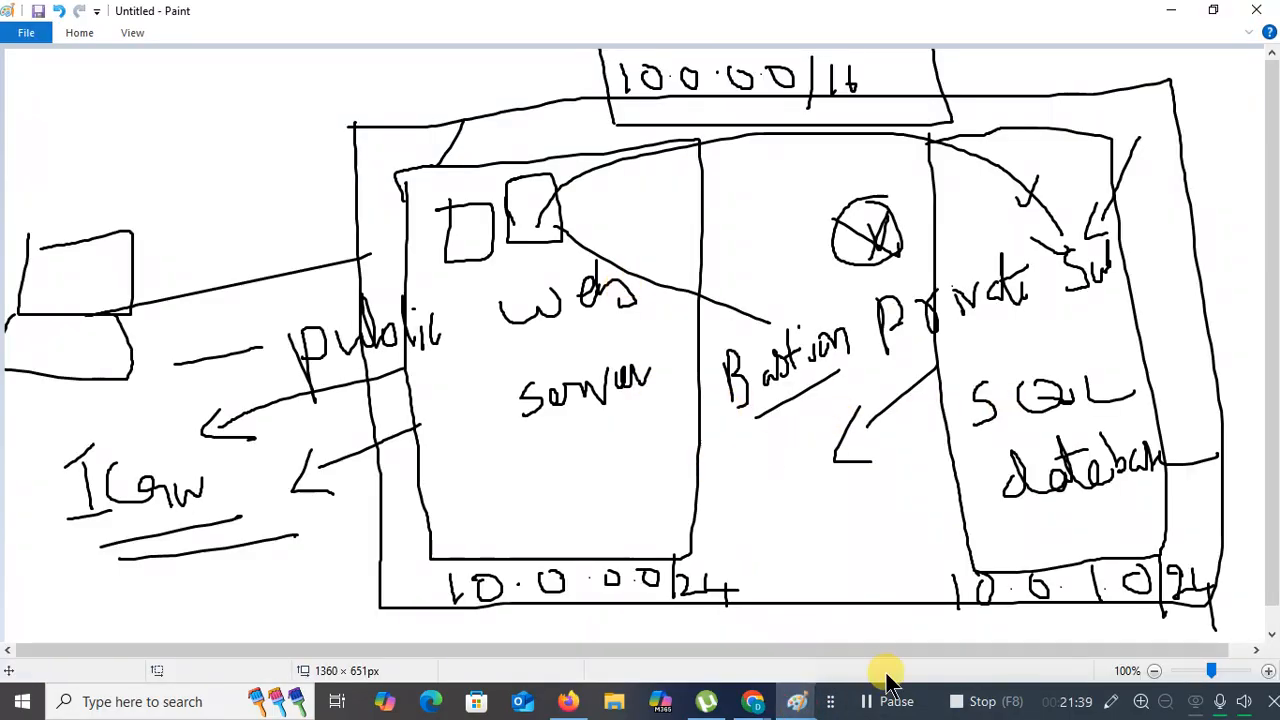
pyautogui.click(1171, 10)
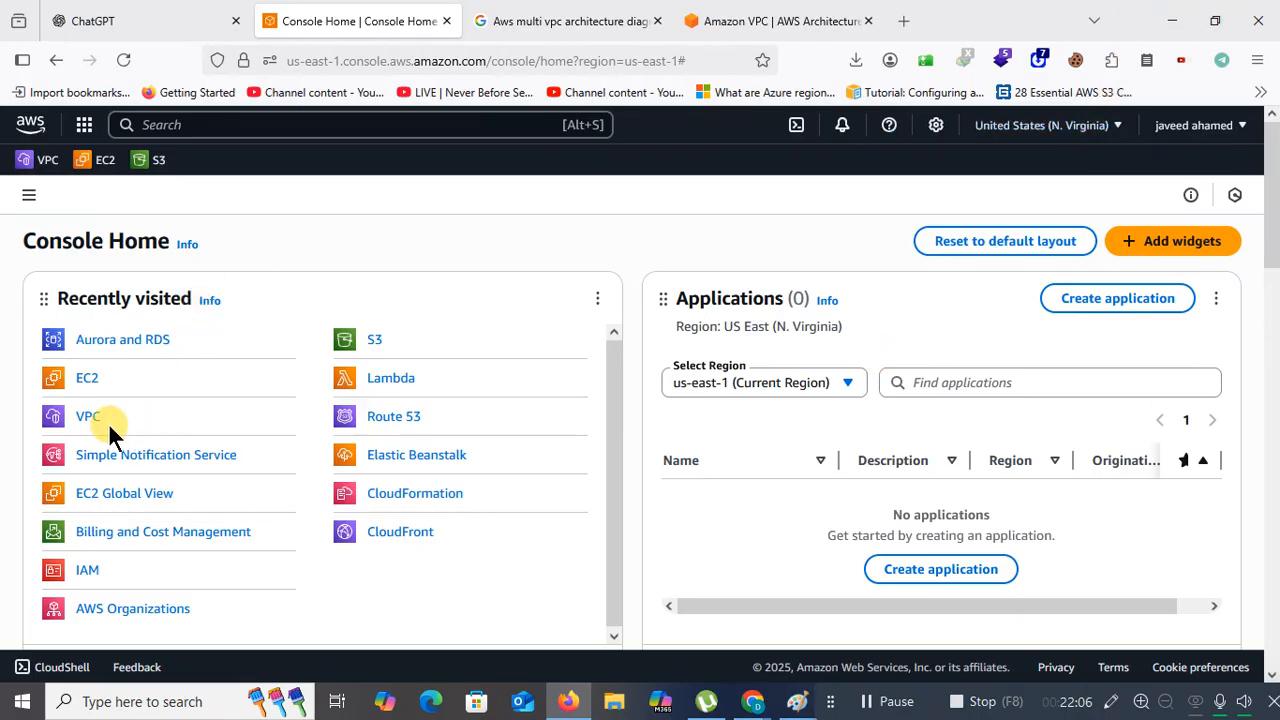
# Go through Networking & Content Delivery to the VPC console's Your VPCs list
pyautogui.click(83, 125)
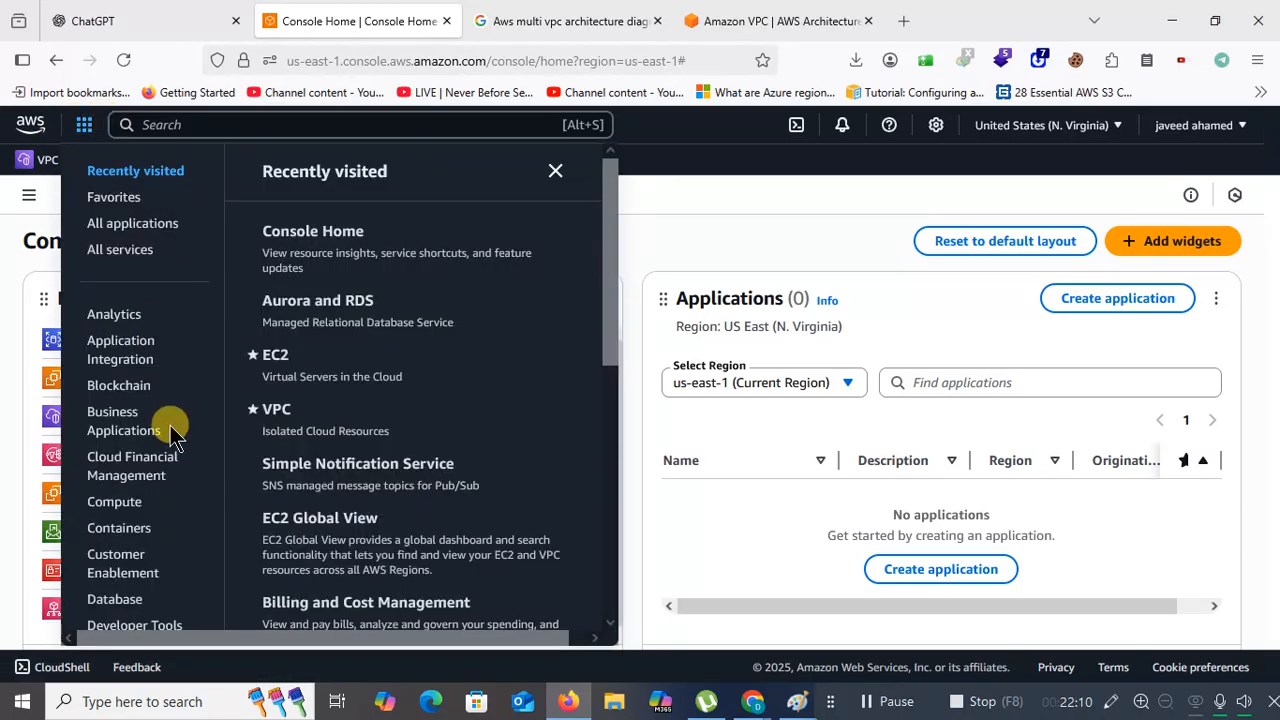
pyautogui.scroll(-5, 170, 433)
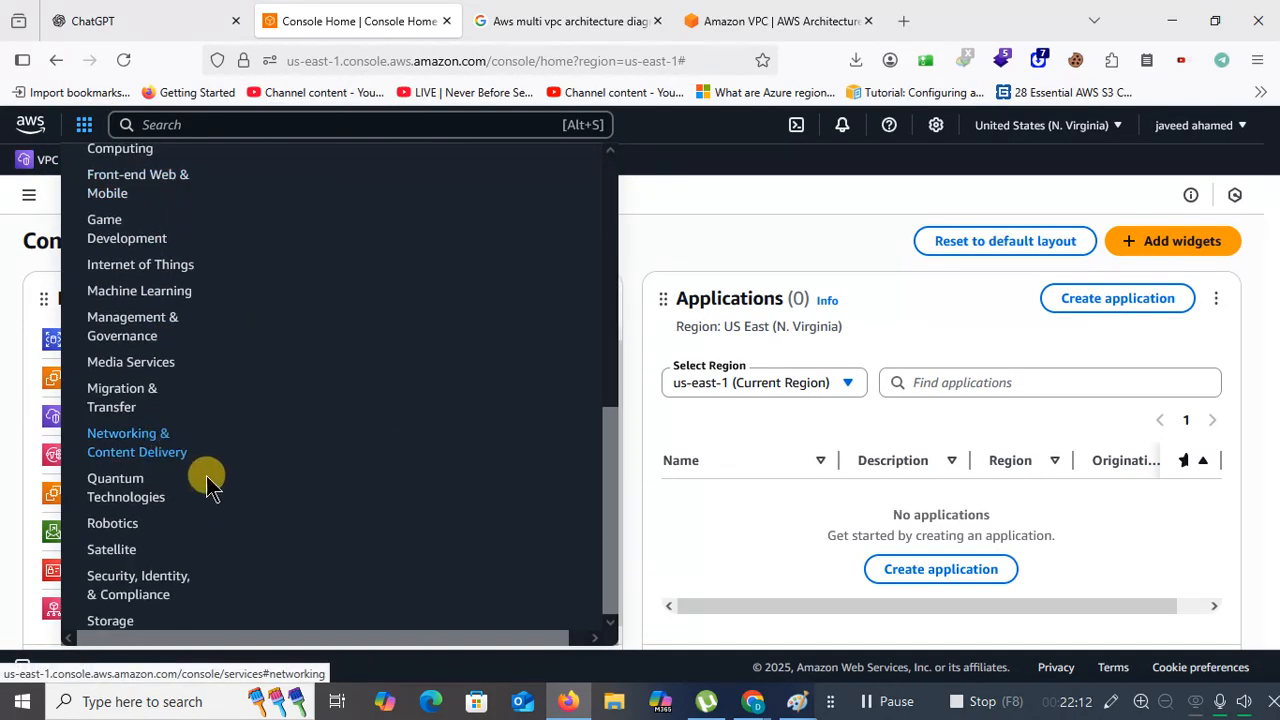
pyautogui.click(165, 452)
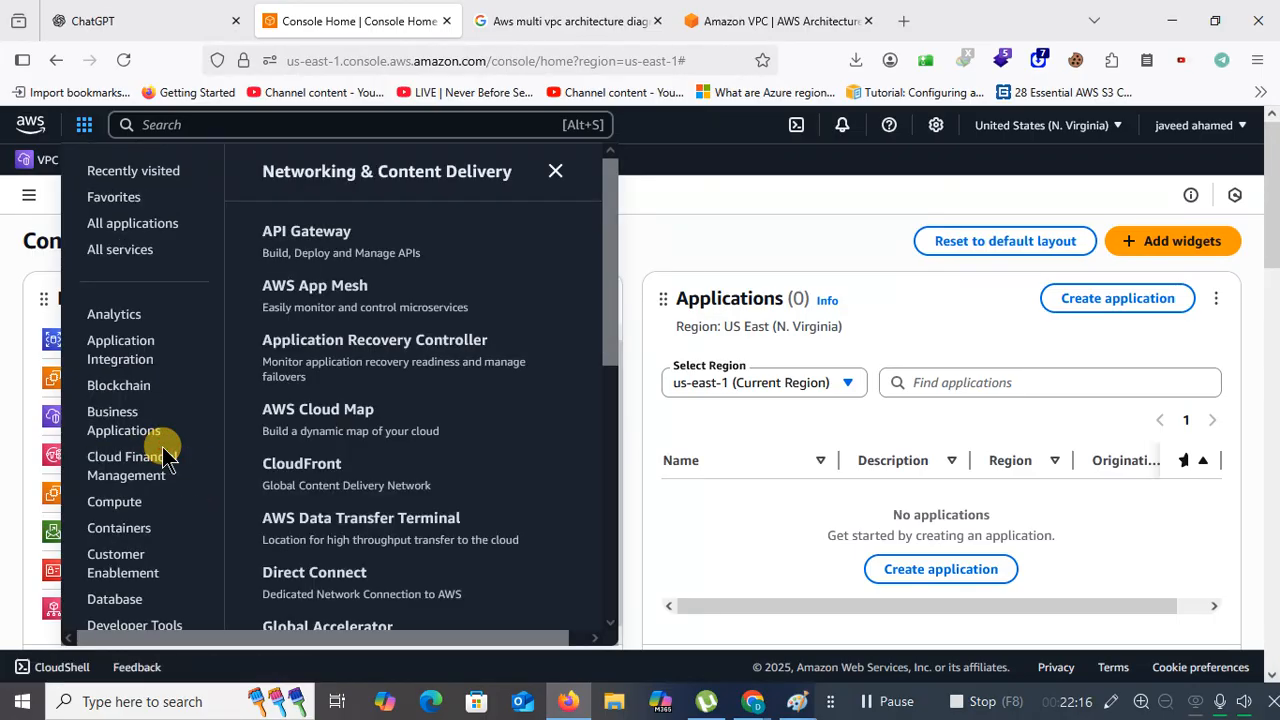
pyautogui.scroll(-3, 420, 360)
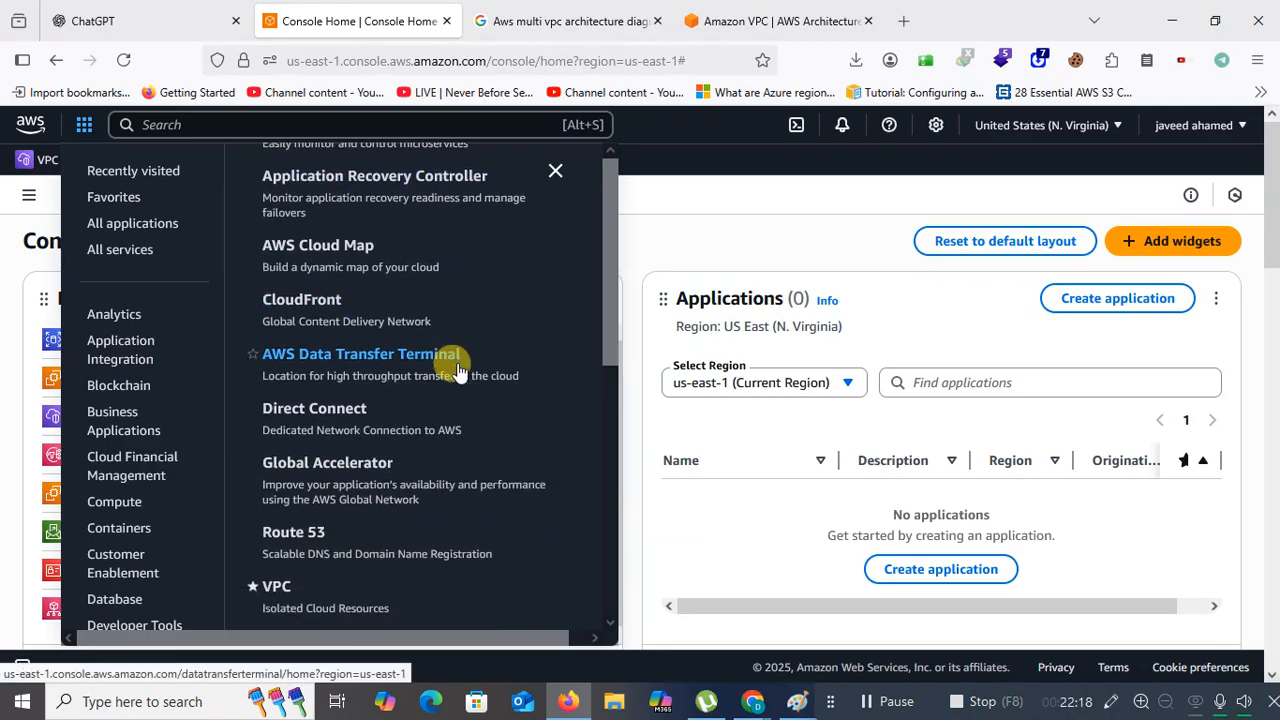
pyautogui.click(293, 593)
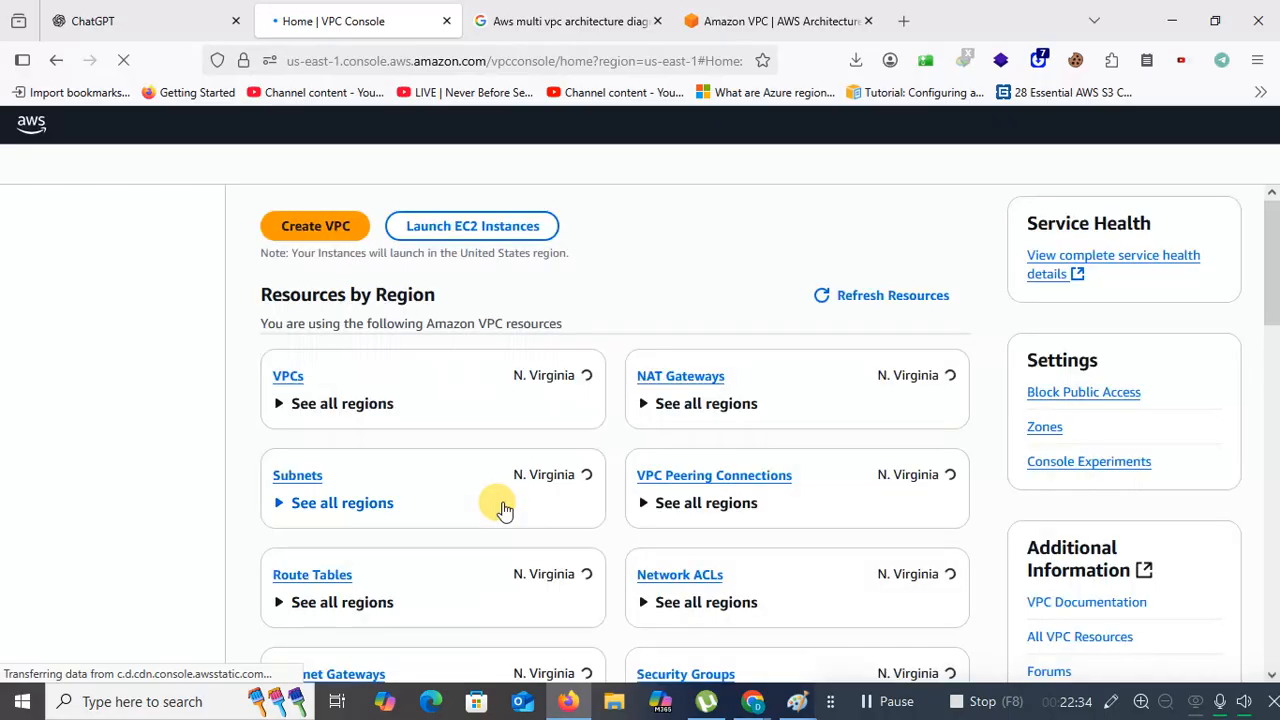
pyautogui.click(289, 380)
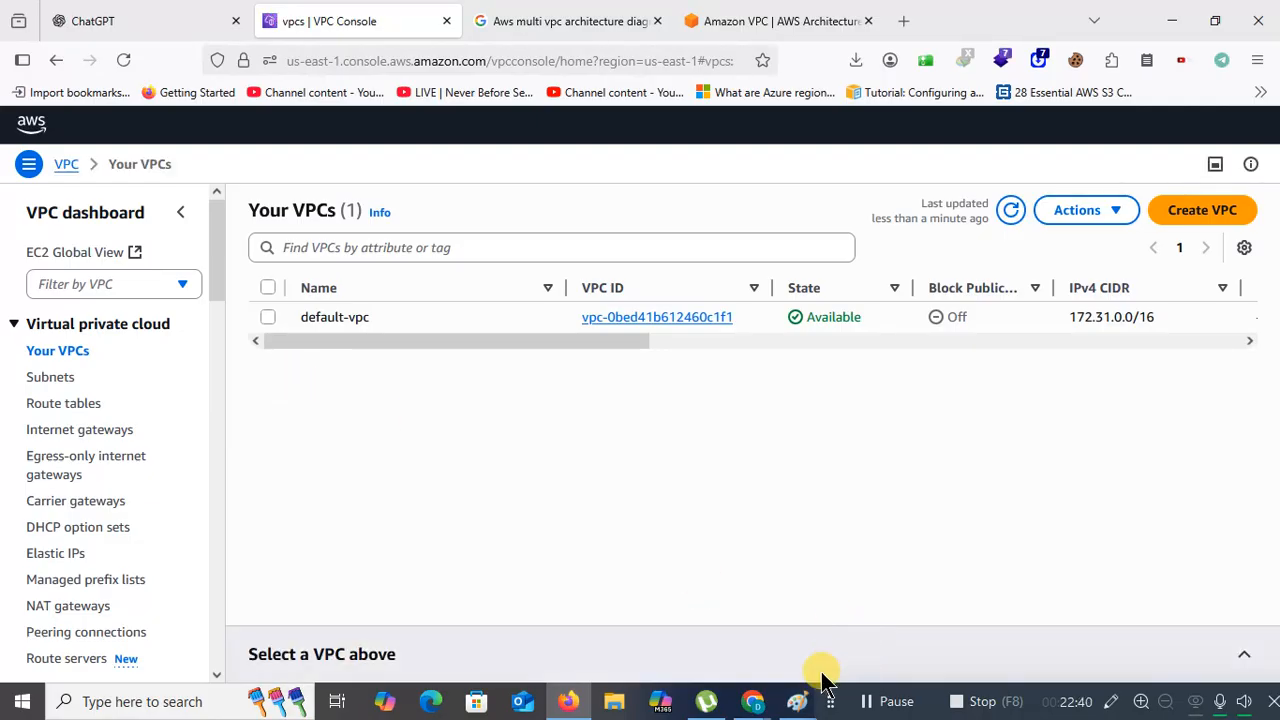
# Underline the 10.0.0.0/16 range on the network diagram and return to the console
pyautogui.click(796, 701)
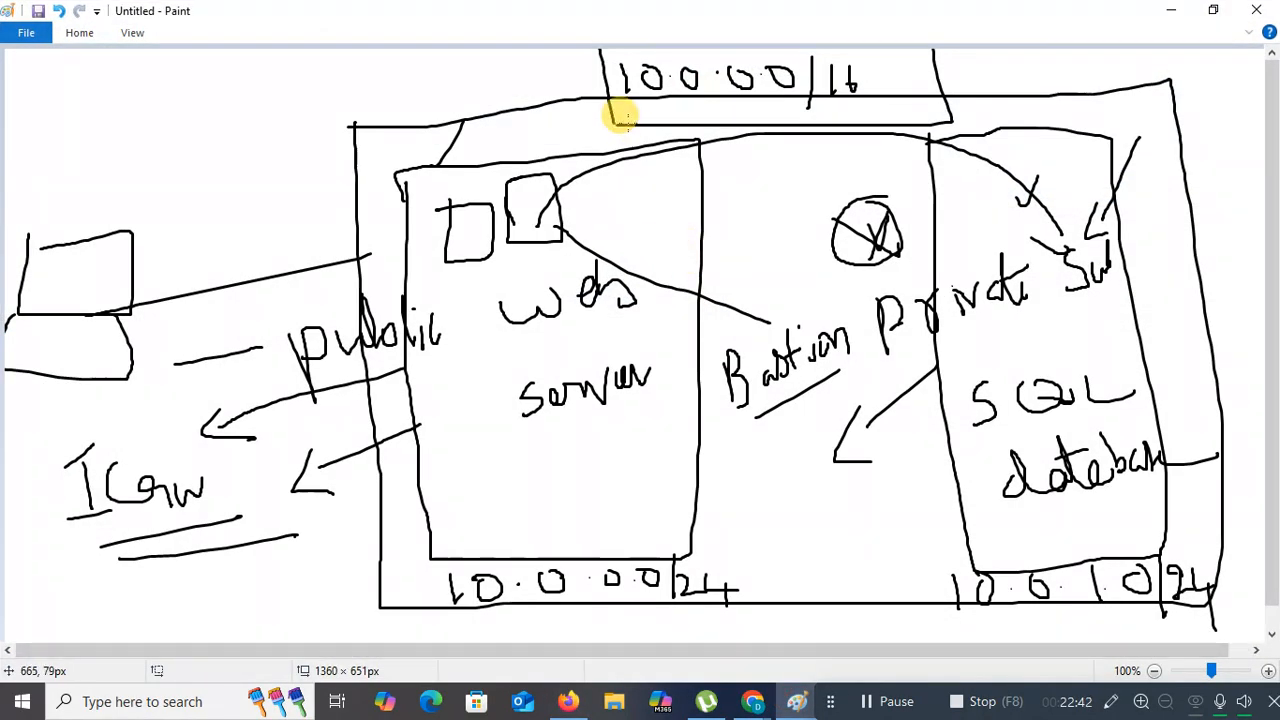
pyautogui.moveTo(620, 116); pyautogui.dragTo(860, 98)
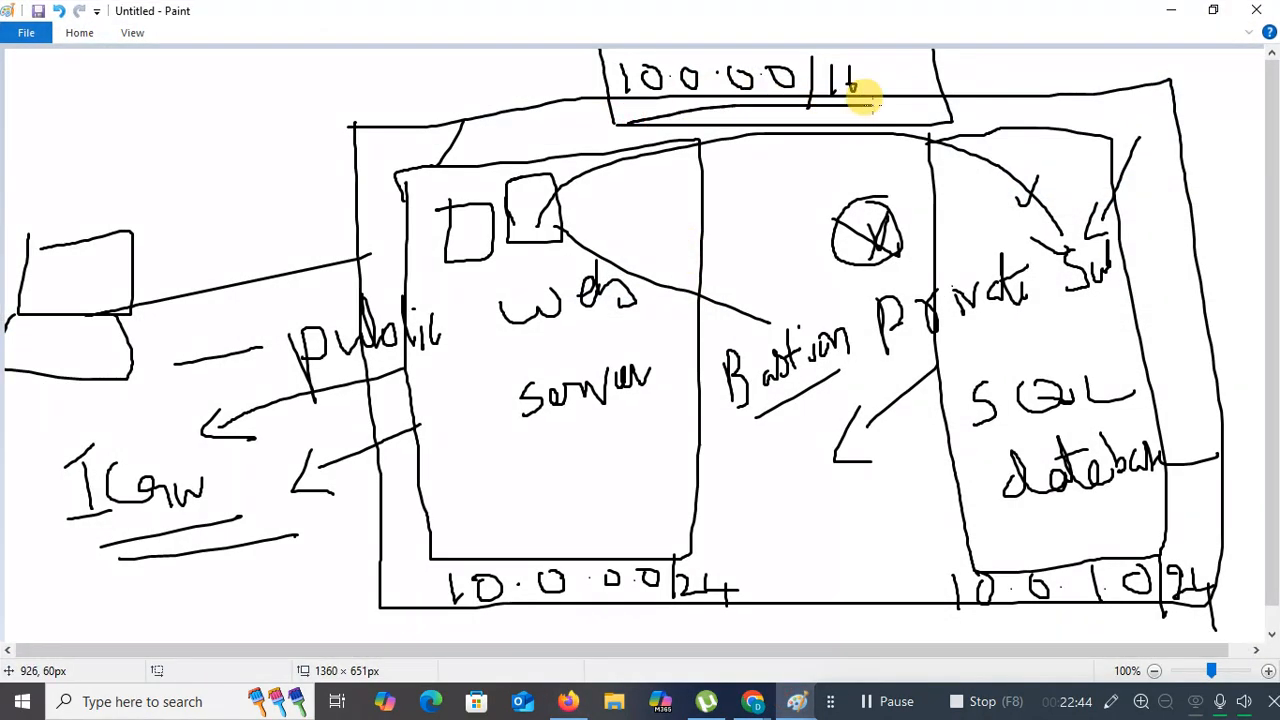
pyautogui.click(1171, 10)
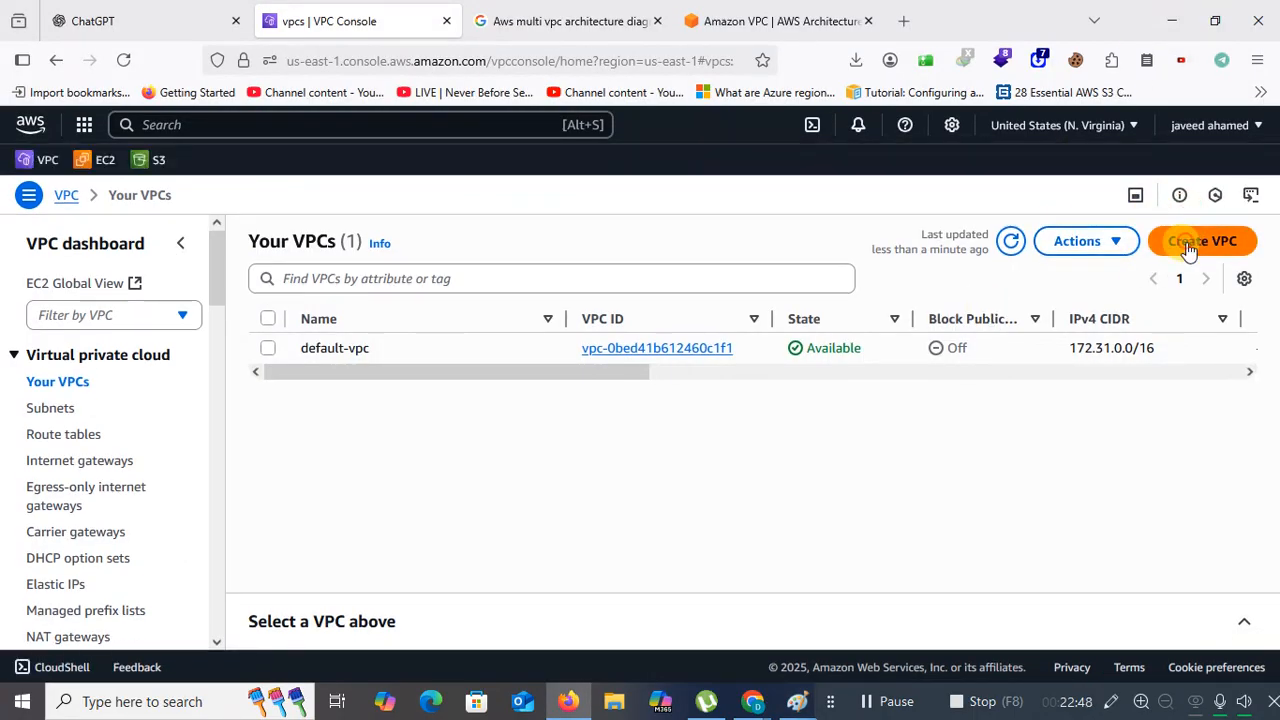
# Create a VPC with name tag infosys-vpc and IPv4 CIDR 10.0.0.0/16
pyautogui.click(1190, 245)
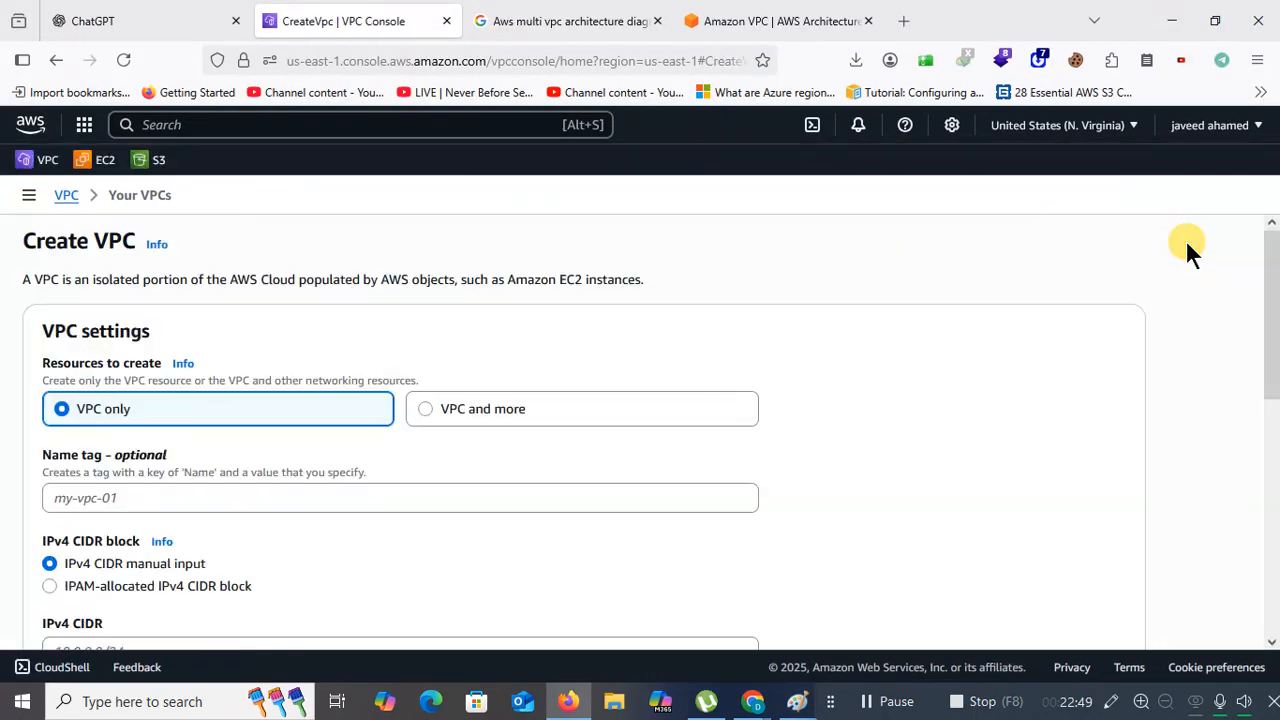
pyautogui.click(219, 497)
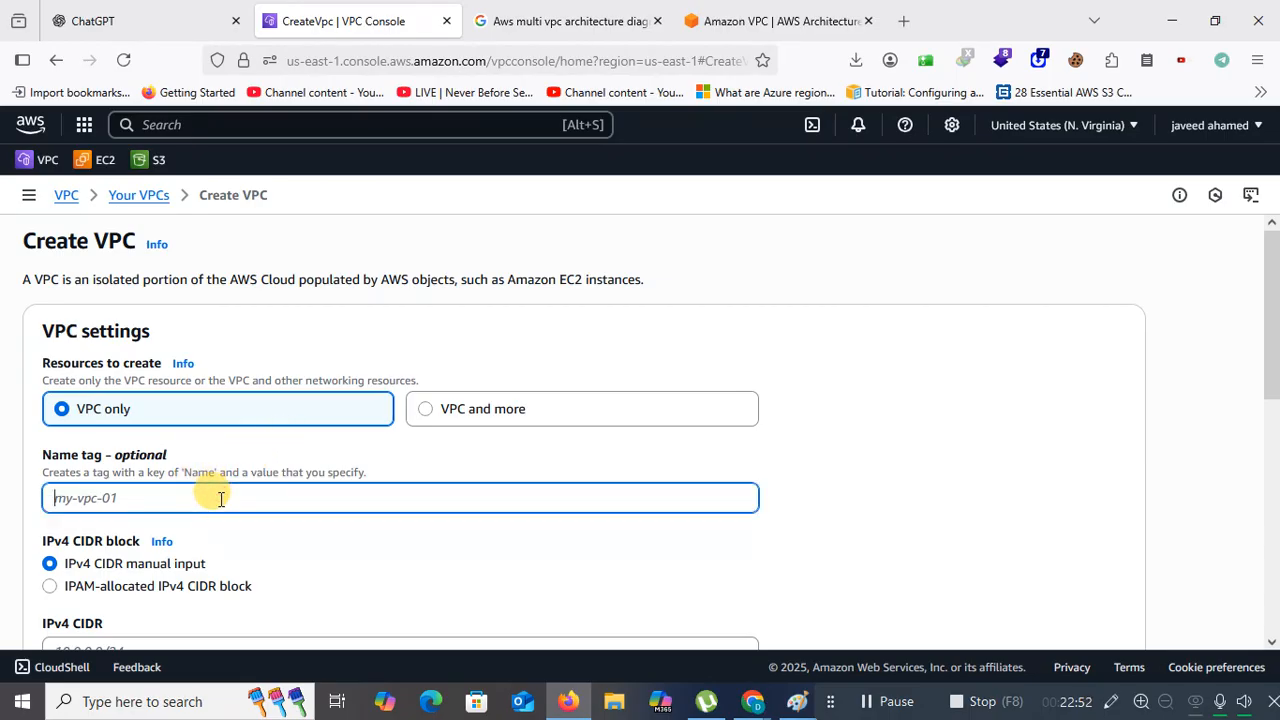
pyautogui.write('infos')
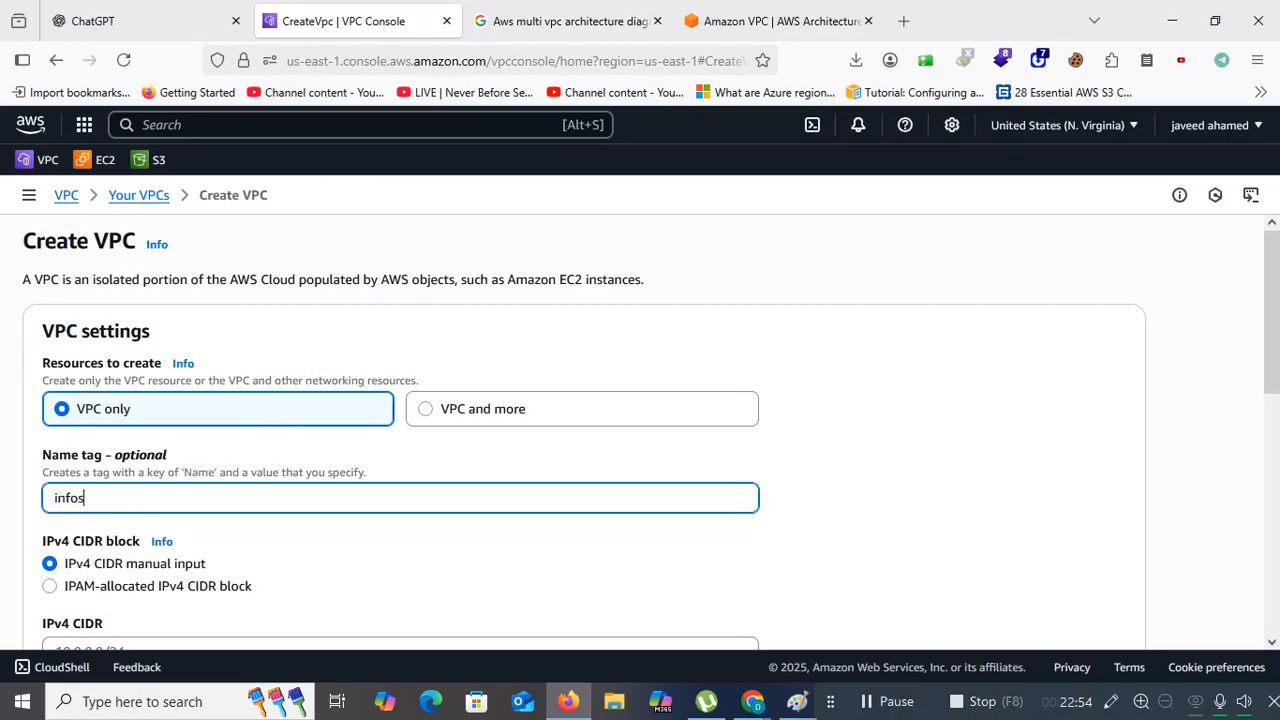
pyautogui.write('ys-vpc')
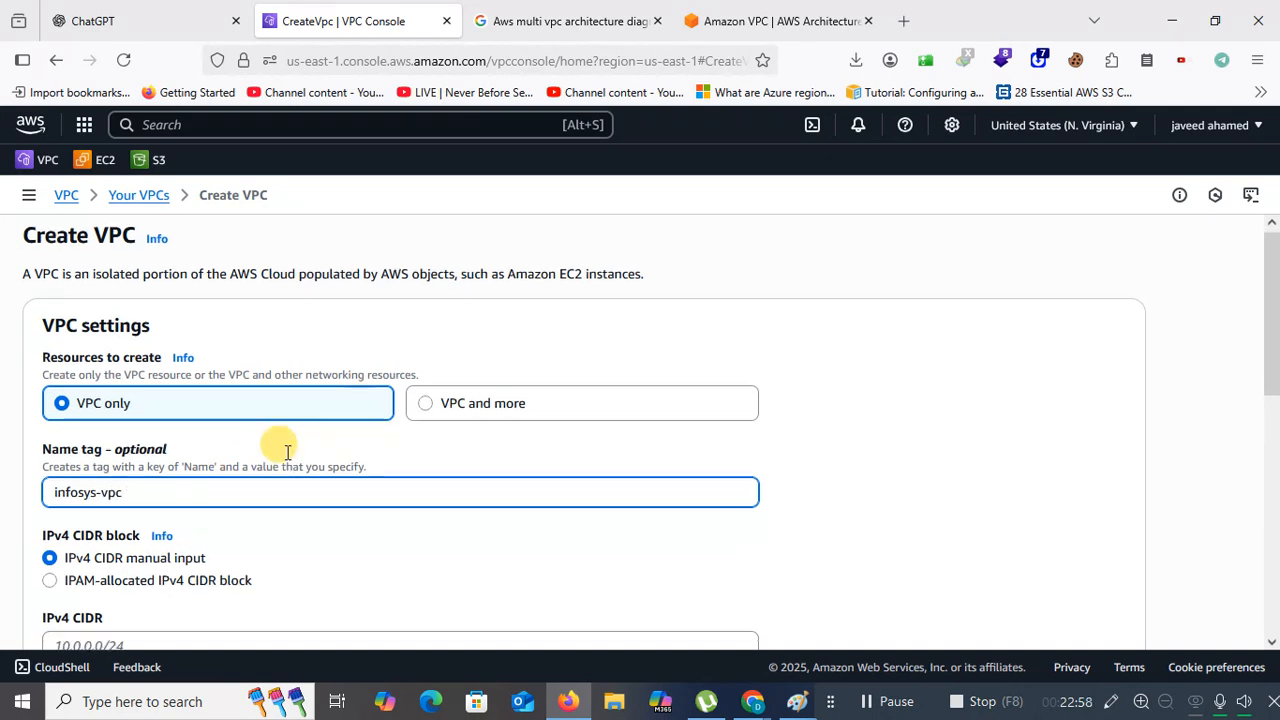
pyautogui.scroll(-3, 191, 449)
pyautogui.click(161, 405)
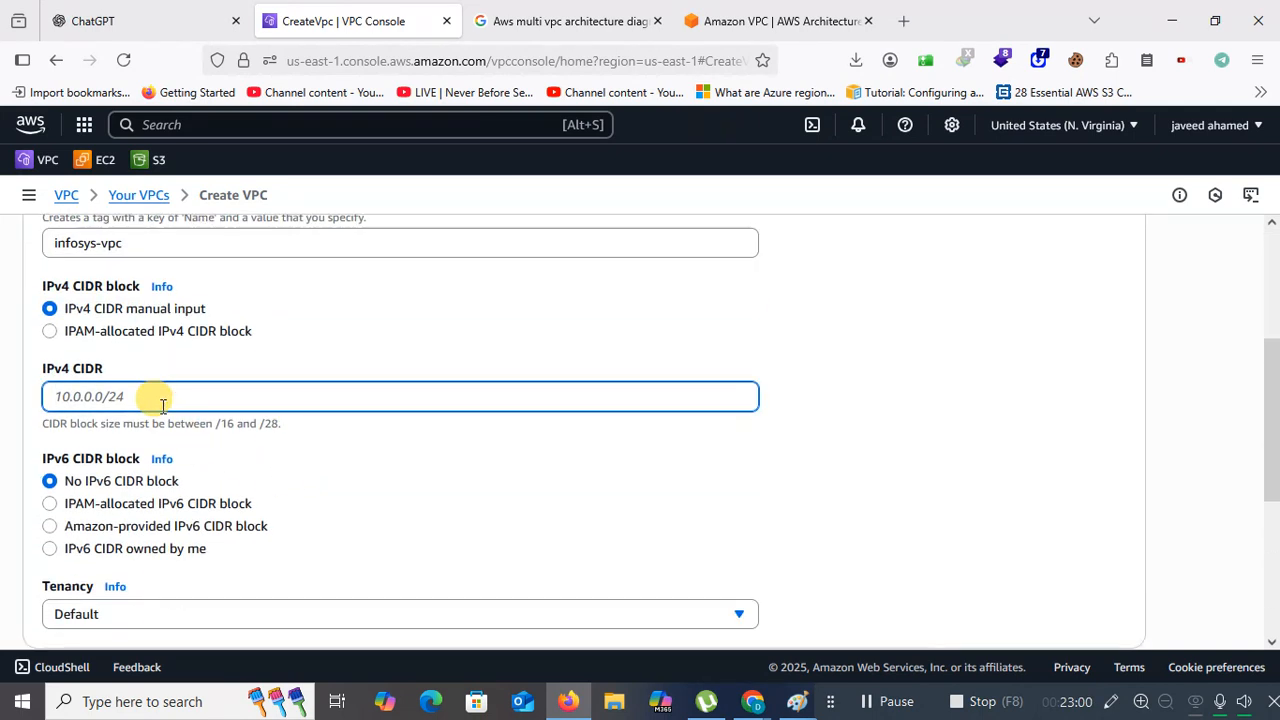
pyautogui.write('10.0.0.')
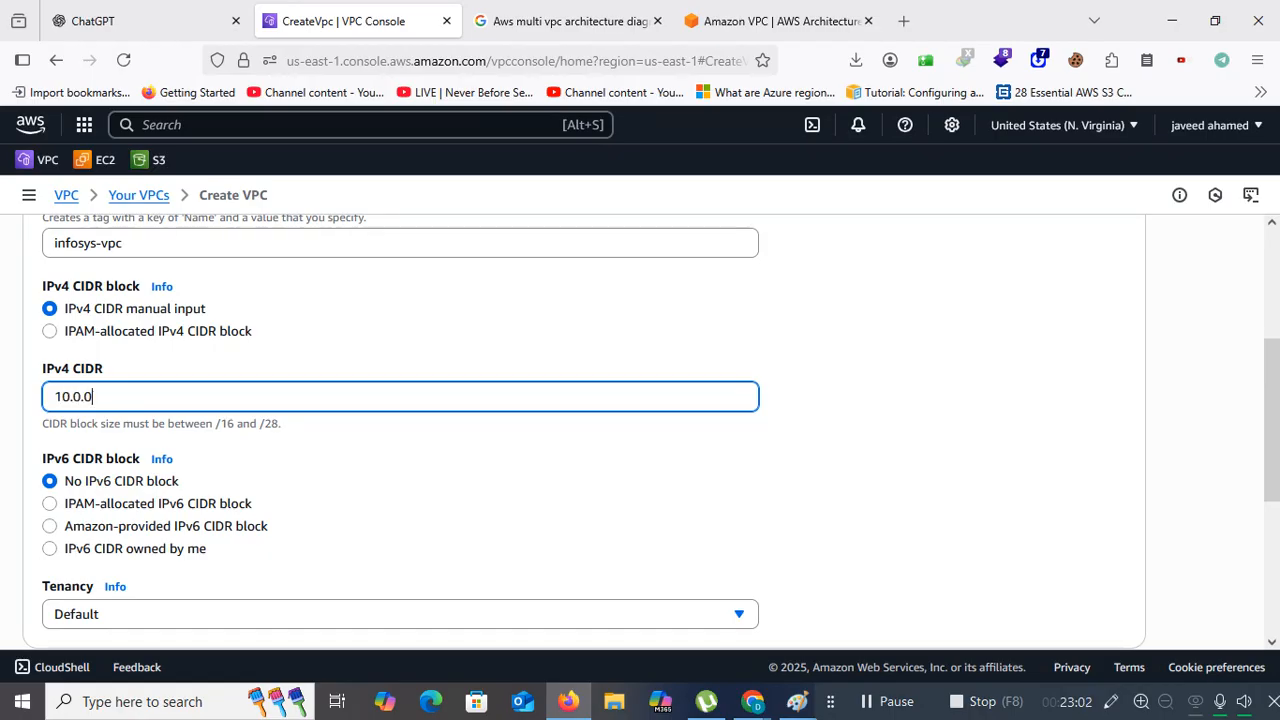
pyautogui.write('0/1')
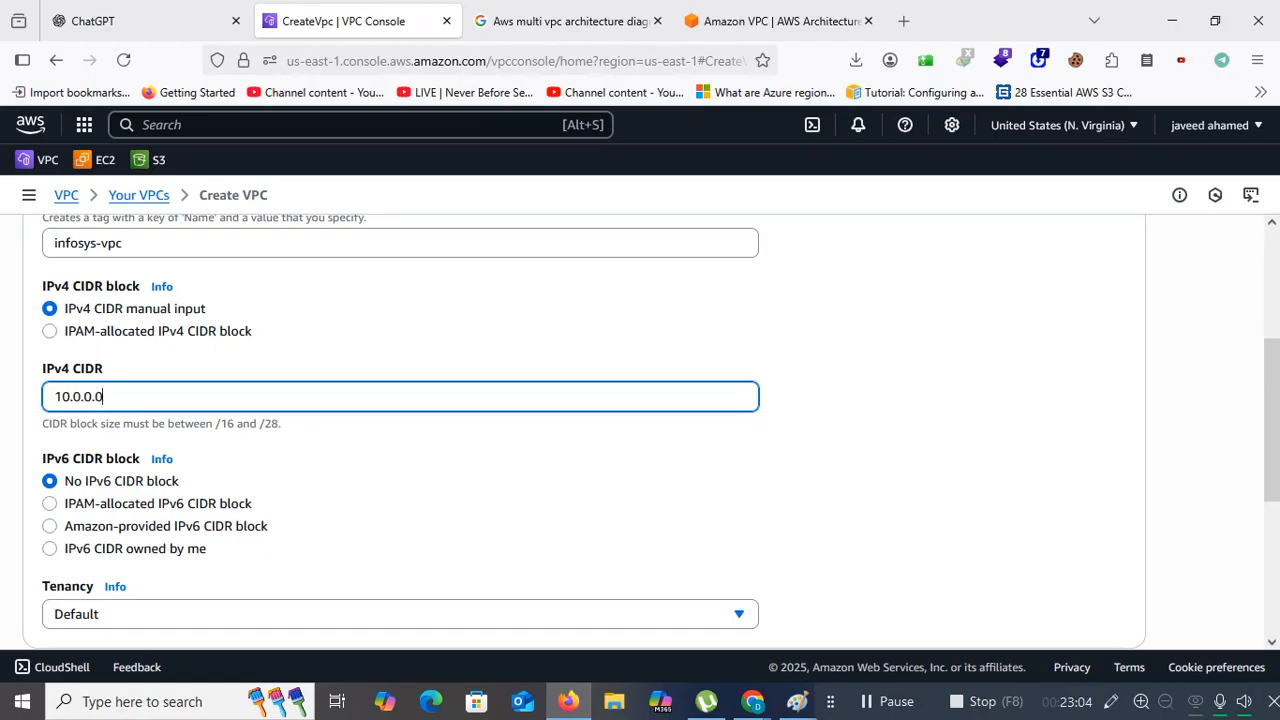
pyautogui.write('6')
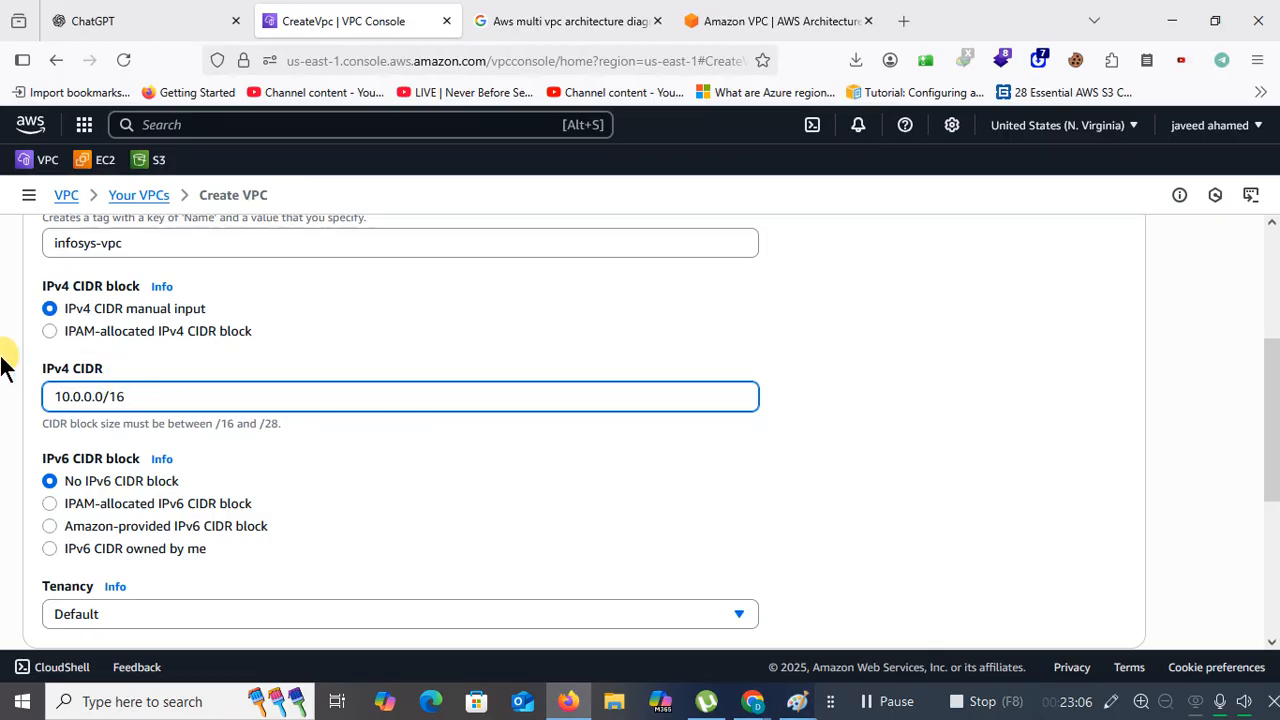
pyautogui.moveTo(166, 394); pyautogui.dragTo(40, 397)
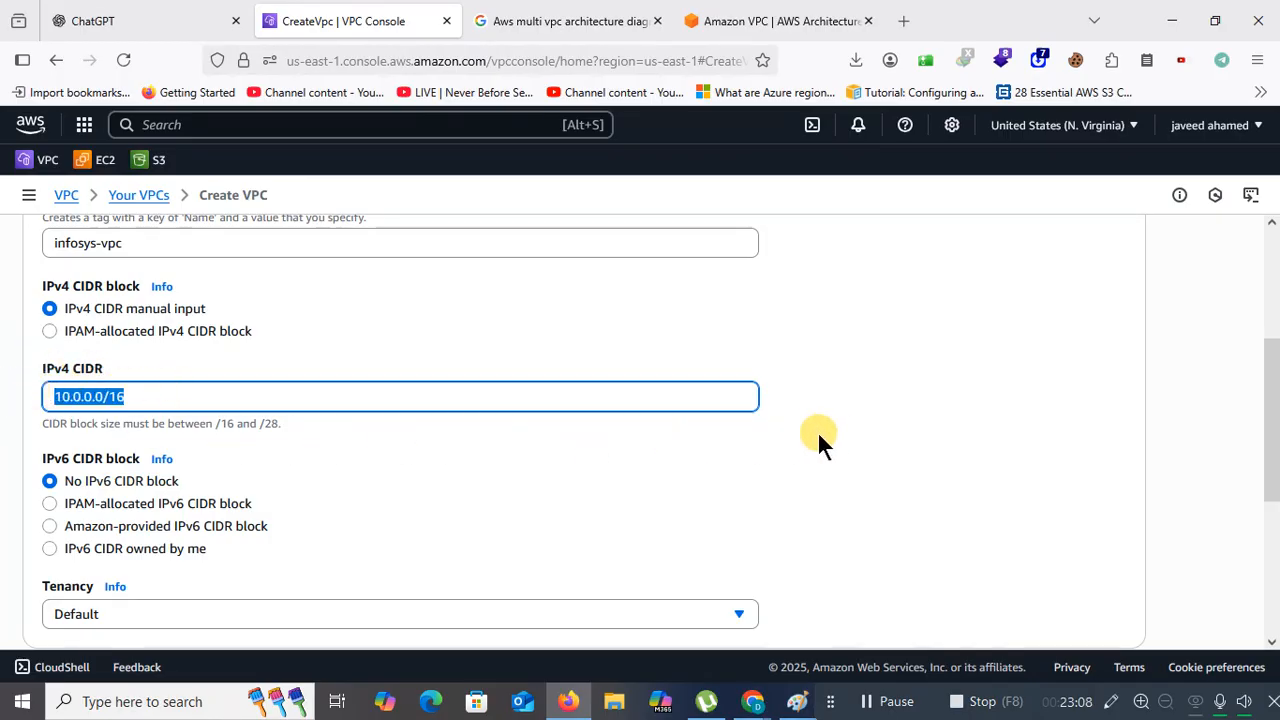
pyautogui.scroll(-3, 820, 443)
pyautogui.click(1092, 599)
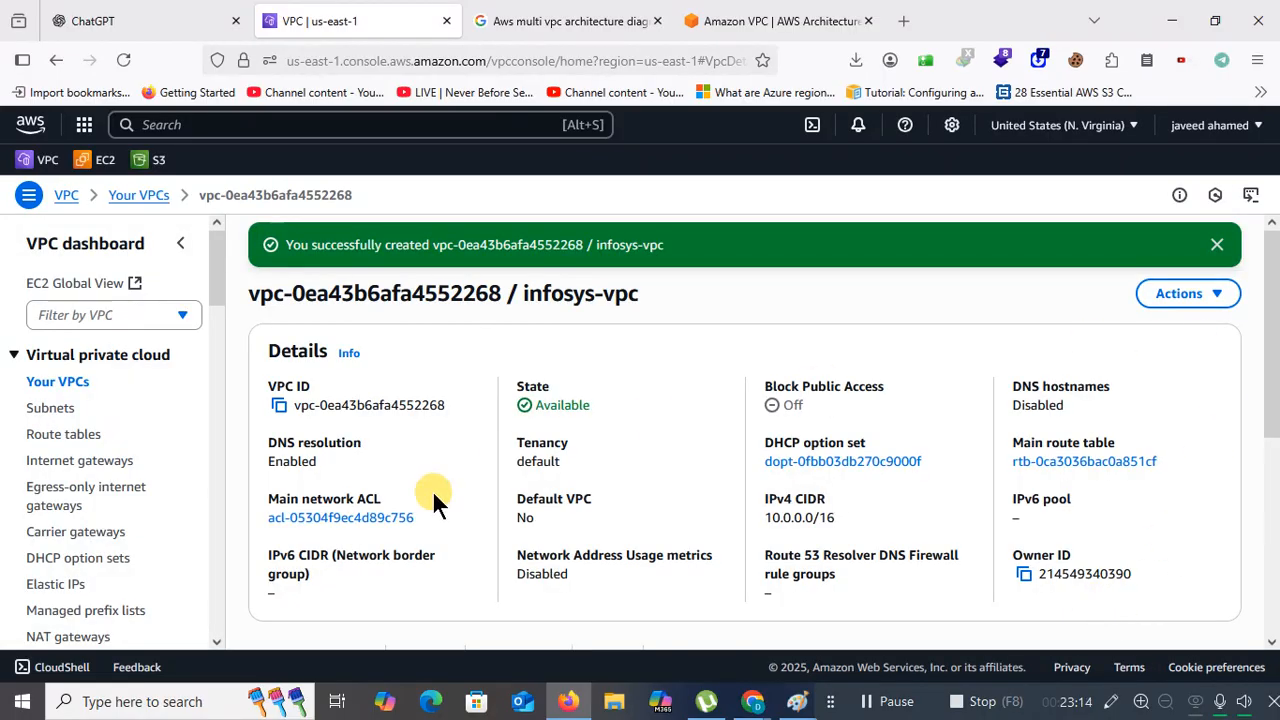
# Start a new subnet in infosys-vpc named infosys-public-front-end-subnet
pyautogui.click(55, 411)
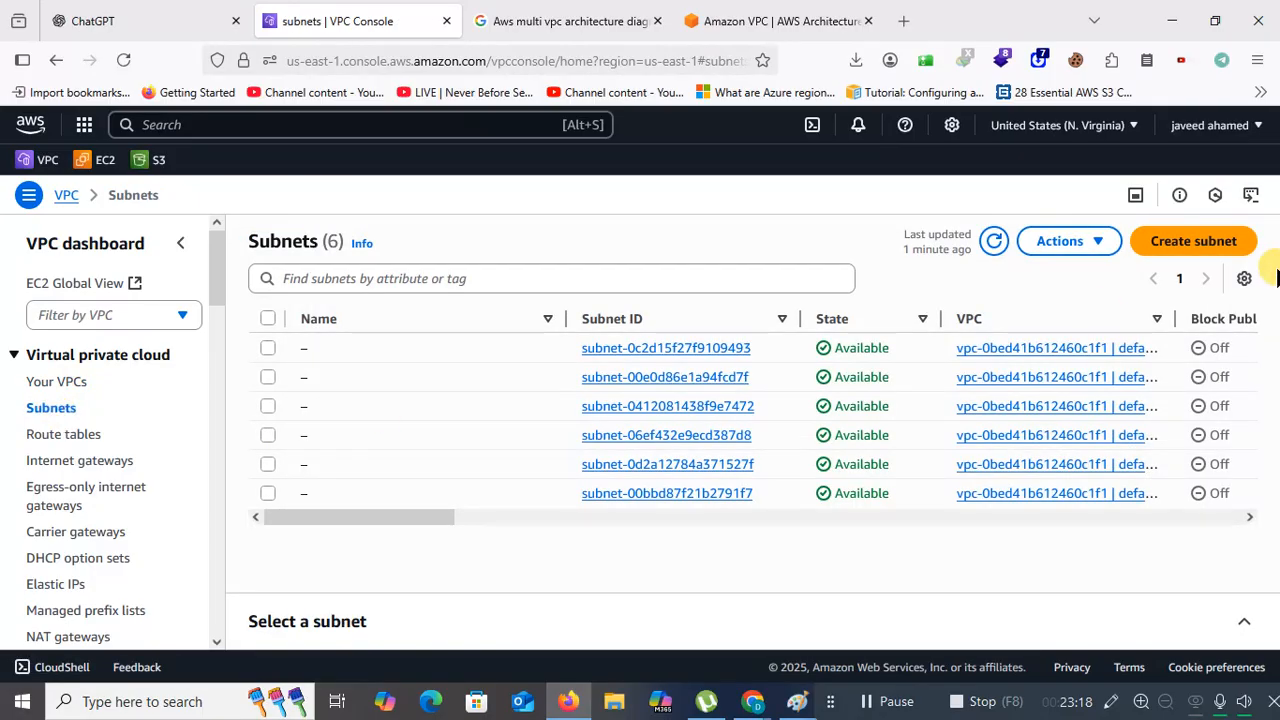
pyautogui.click(1208, 243)
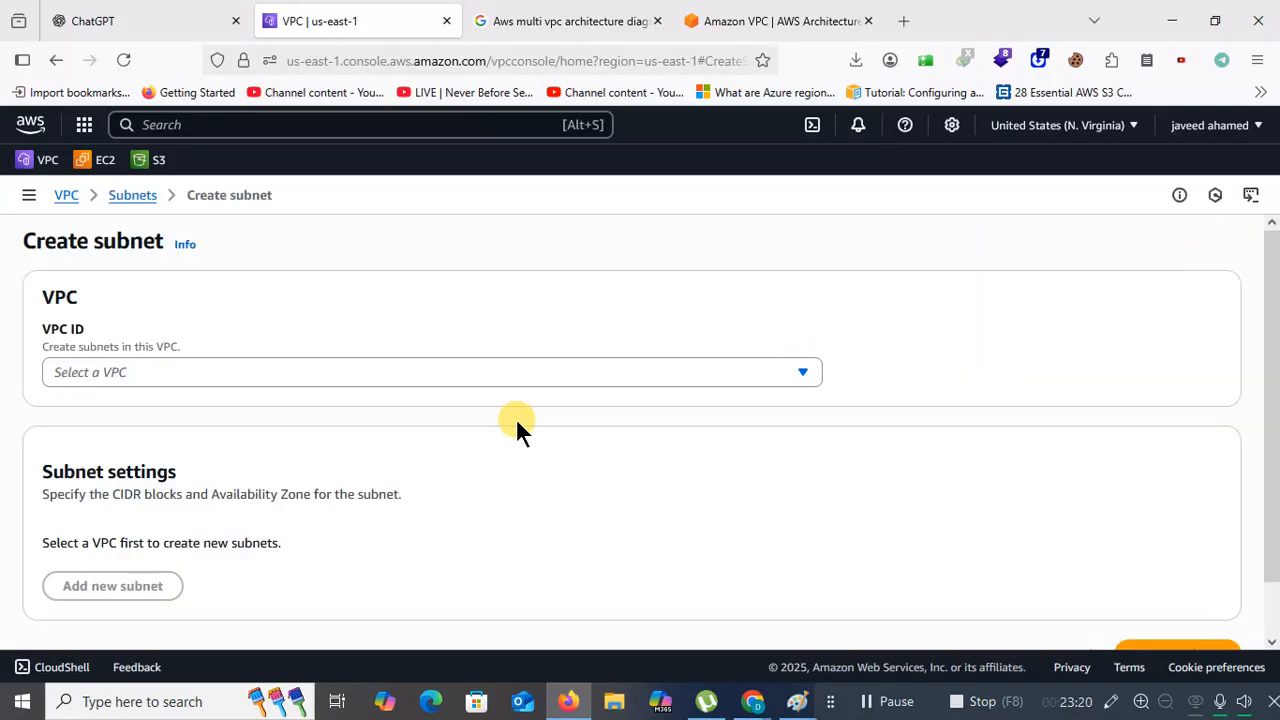
pyautogui.click(613, 378)
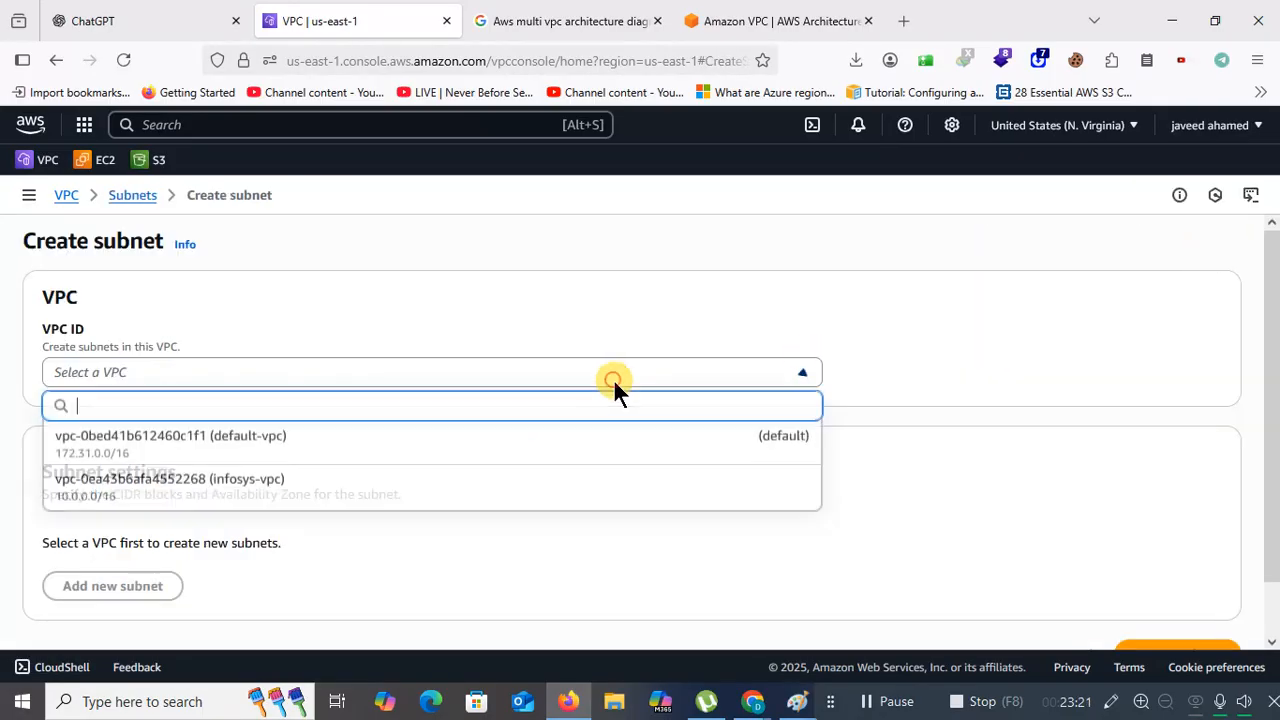
pyautogui.click(243, 484)
pyautogui.scroll(-4, 255, 484)
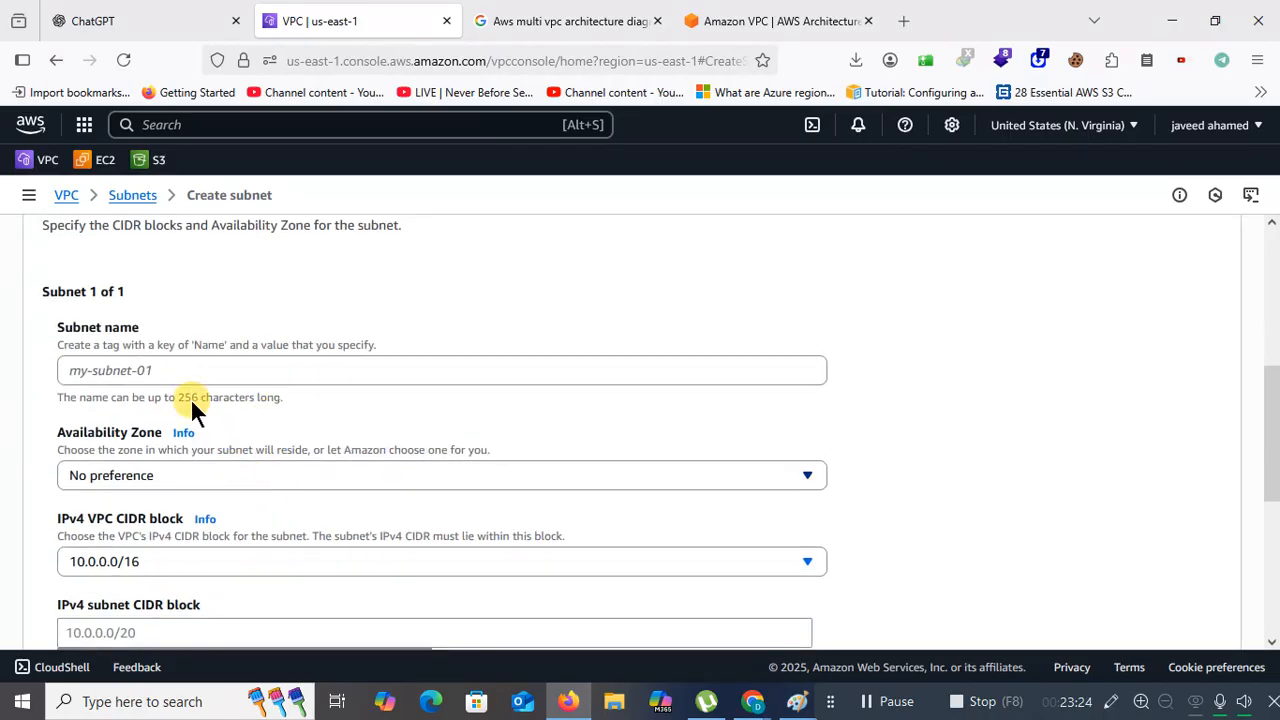
pyautogui.click(190, 371)
pyautogui.write('infosys-public-front-en')
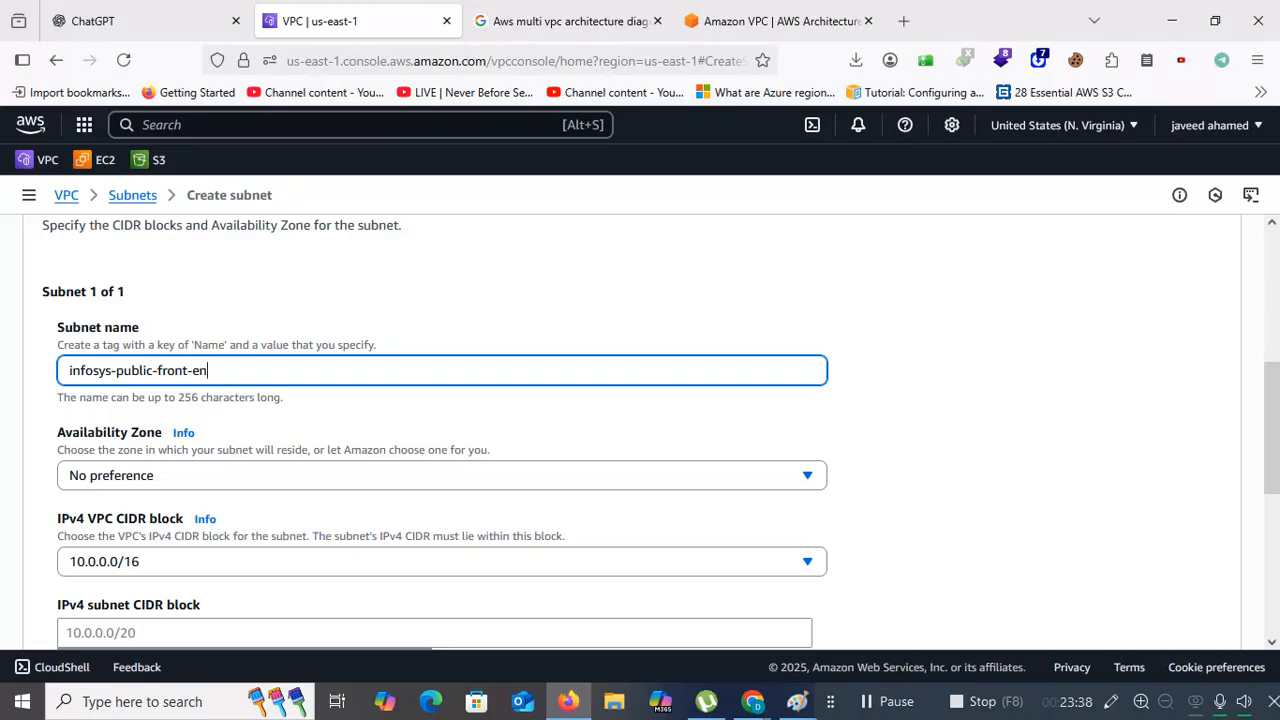
pyautogui.write('subnet')
pyautogui.scroll(-4, 262, 325)
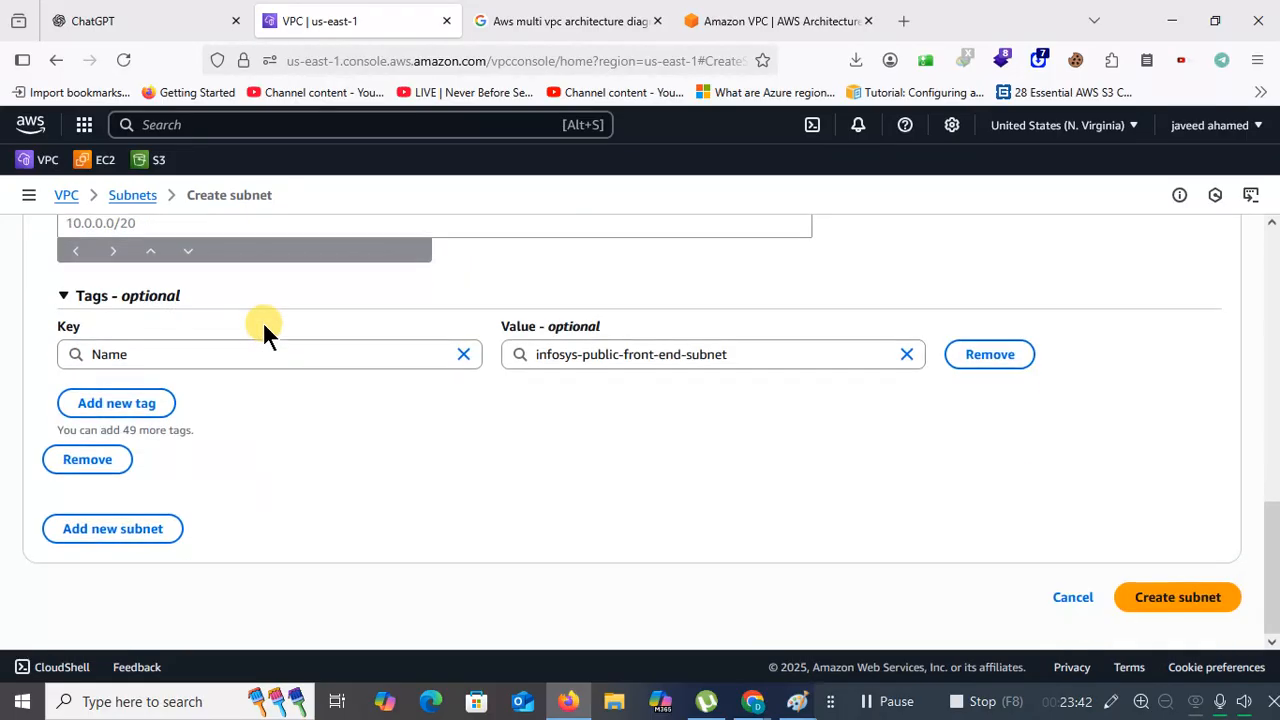
pyautogui.scroll(2, 258, 330)
# Set the subnet CIDR to 10.0.0.0/24, fixing the mistyped /124, and create it
pyautogui.click(150, 477)
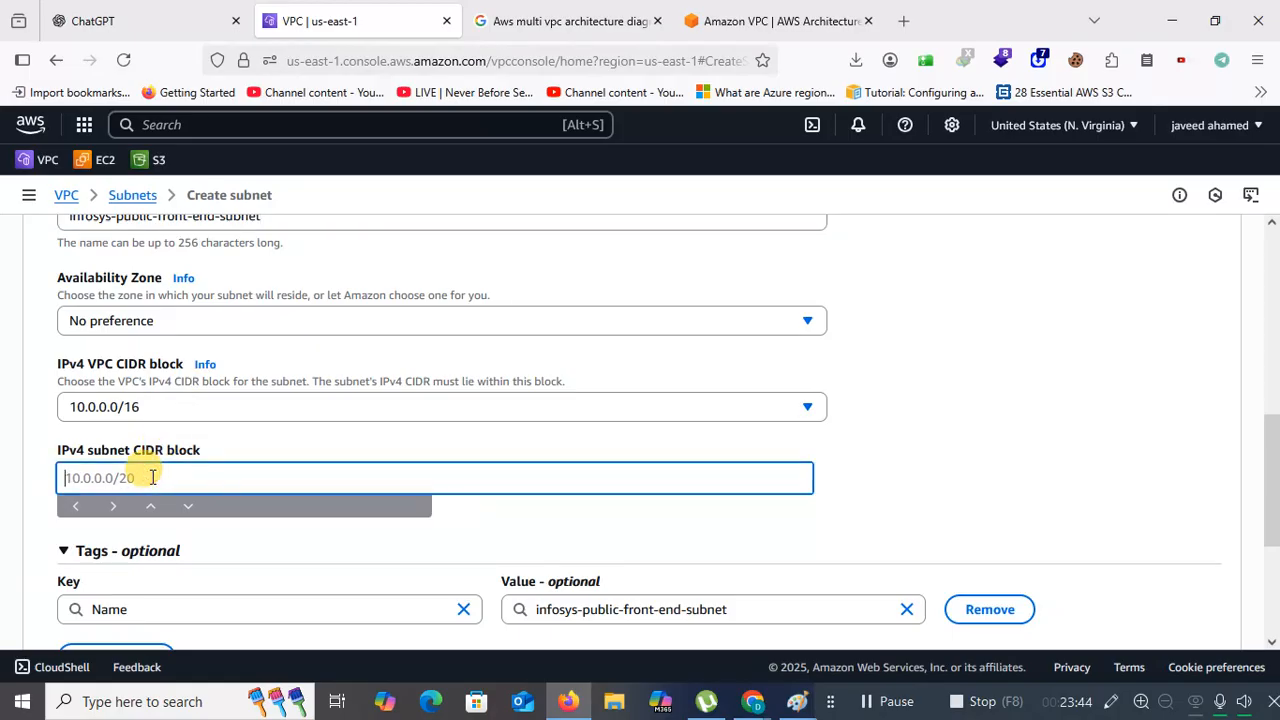
pyautogui.write('10.0')
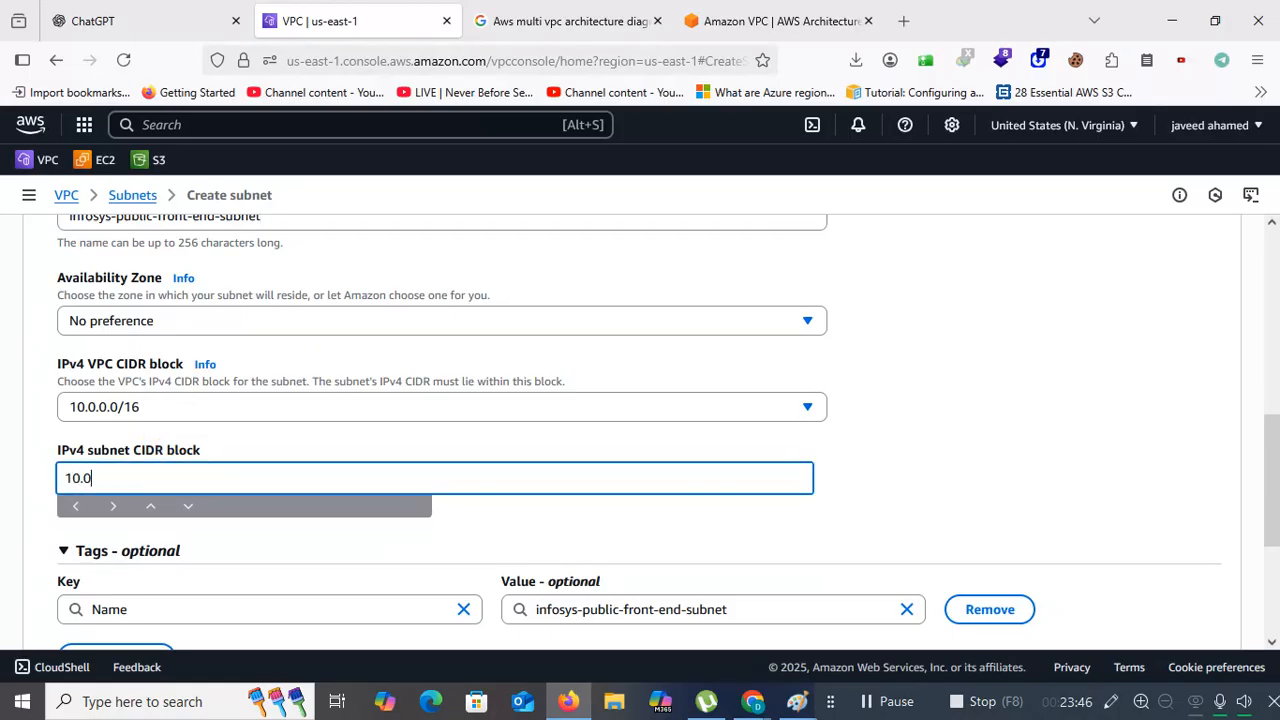
pyautogui.write('.0.0/124')
pyautogui.scroll(-3, 937, 503)
pyautogui.scroll(3, 937, 503)
pyautogui.scroll(-3, 938, 494)
pyautogui.click(1177, 600)
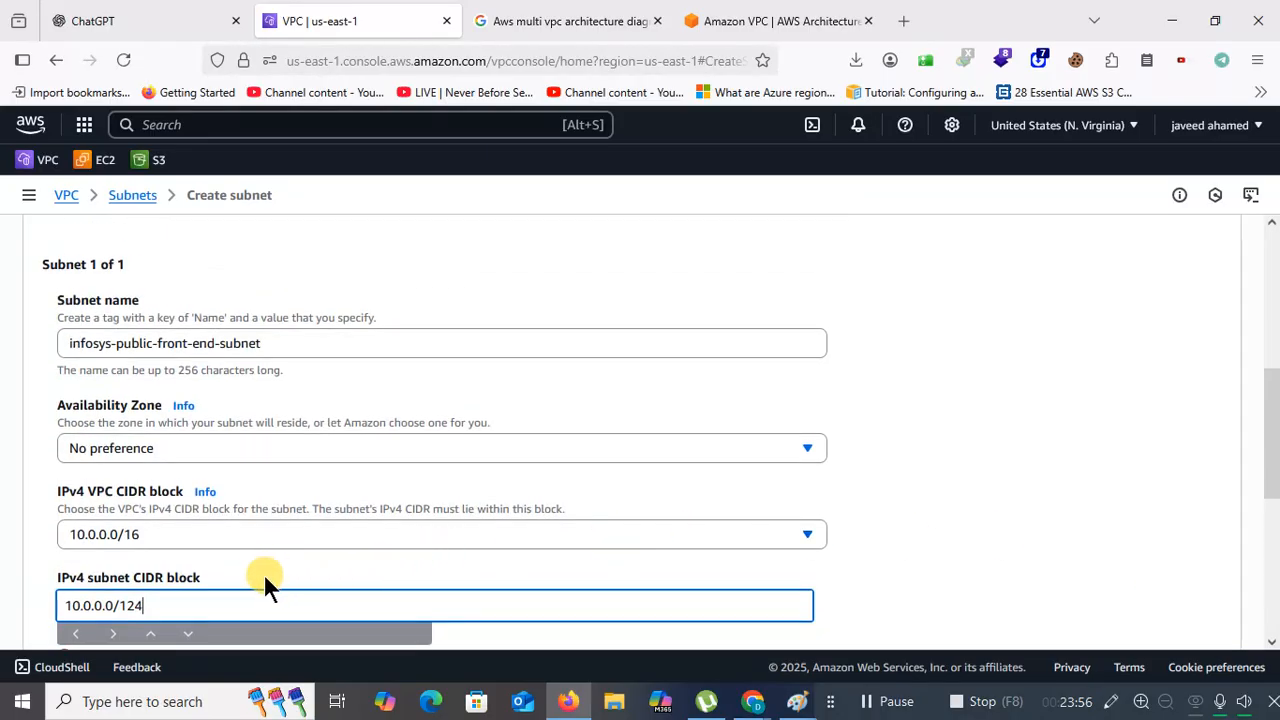
pyautogui.click(128, 605)
pyautogui.press('BackSpace')
pyautogui.scroll(-4, 997, 534)
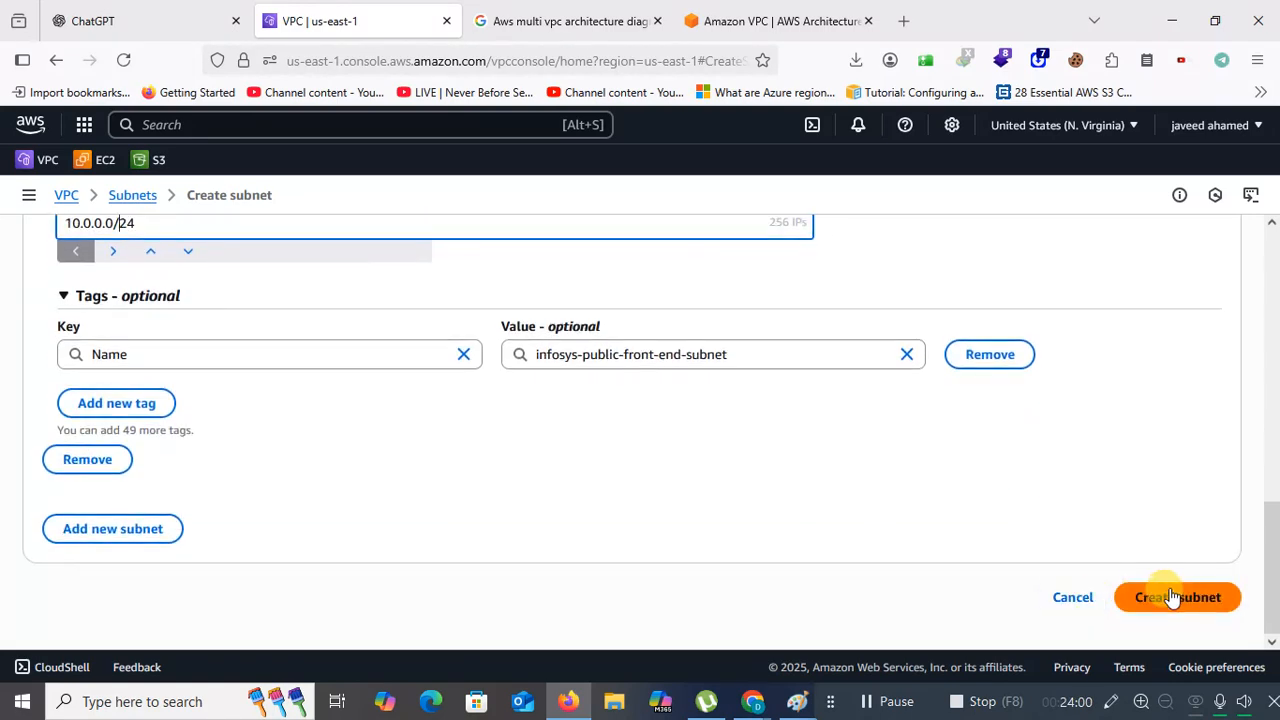
pyautogui.click(1172, 597)
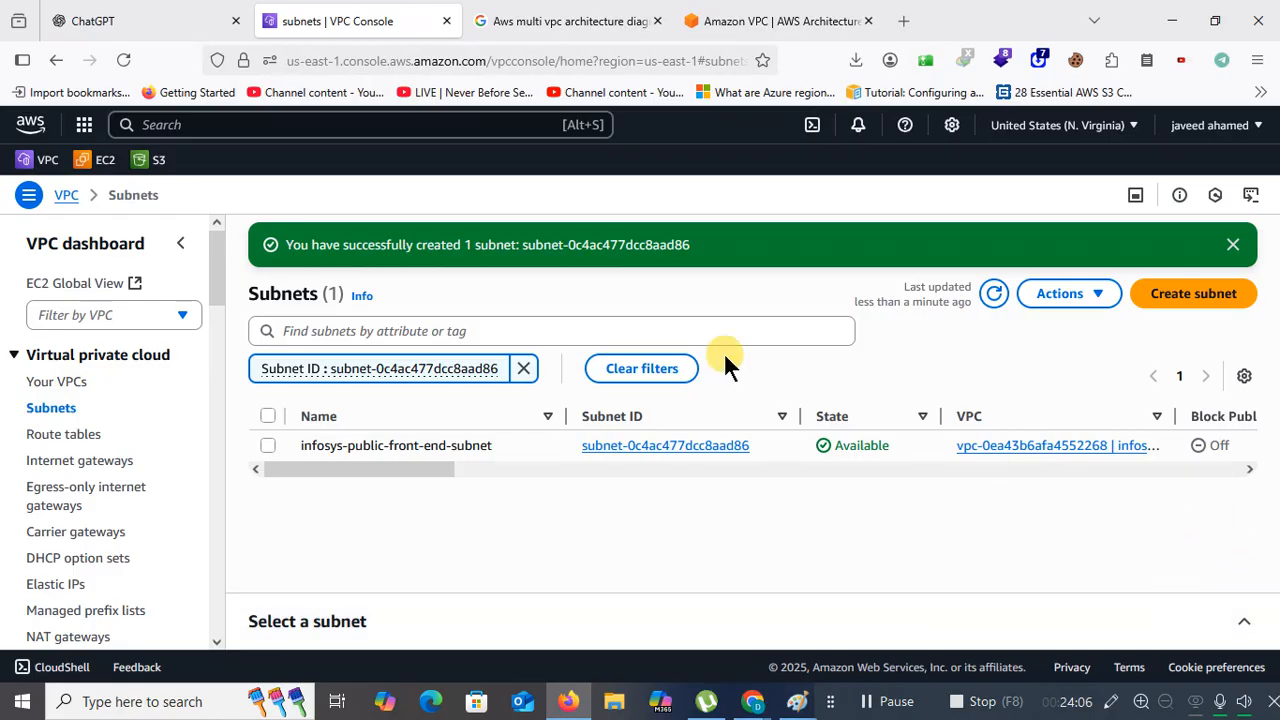
# Start another subnet in infosys-vpc named infosys-private-backend-subnet
pyautogui.click(1193, 293)
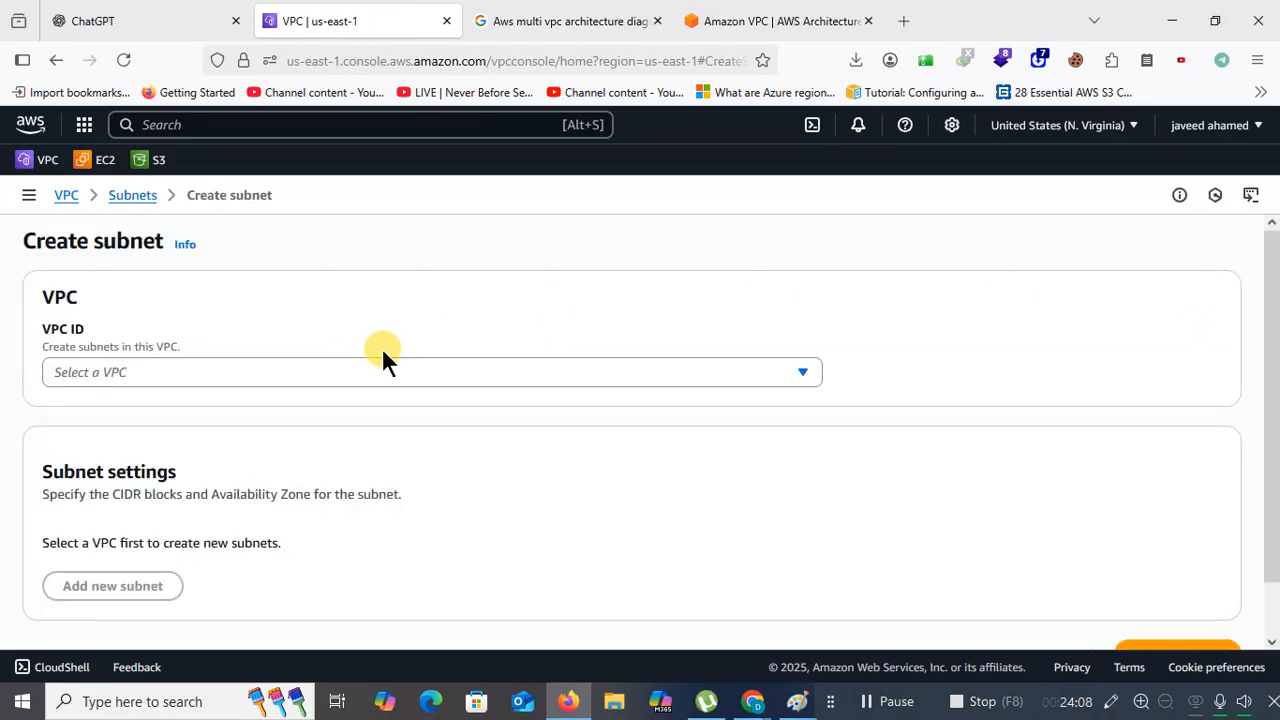
pyautogui.click(421, 372)
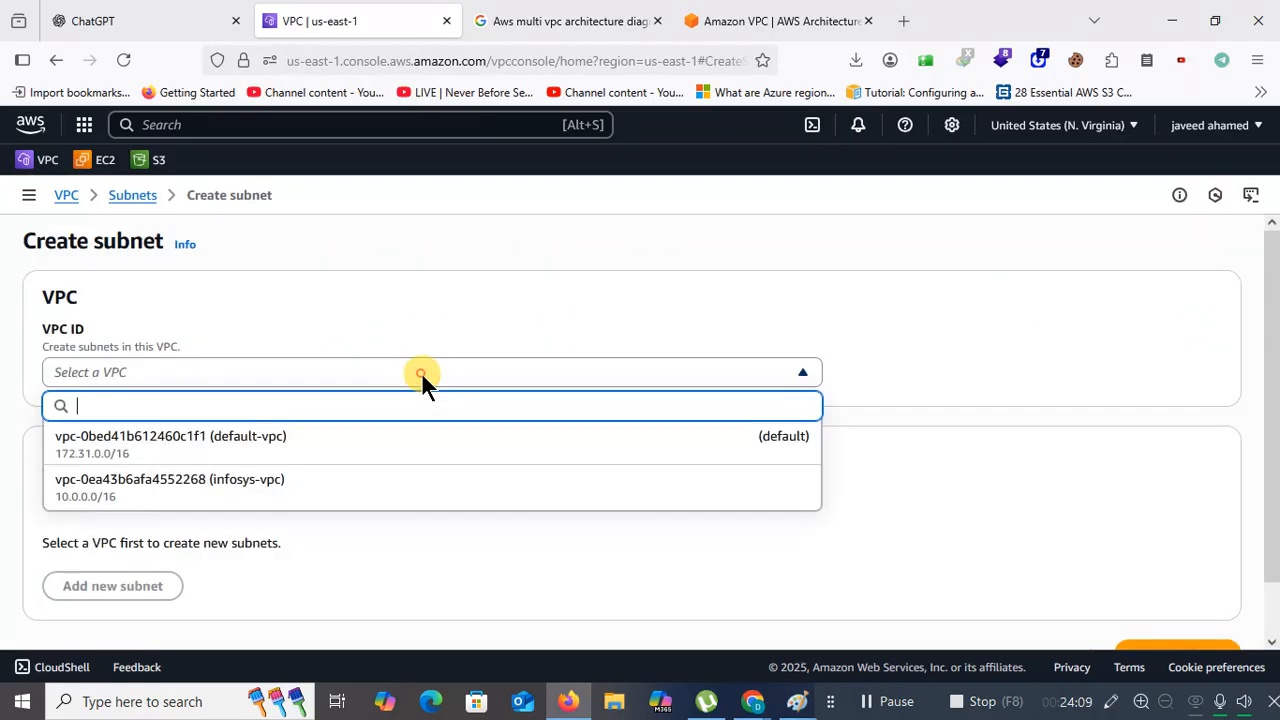
pyautogui.click(314, 488)
pyautogui.scroll(-3, 320, 488)
pyautogui.click(213, 490)
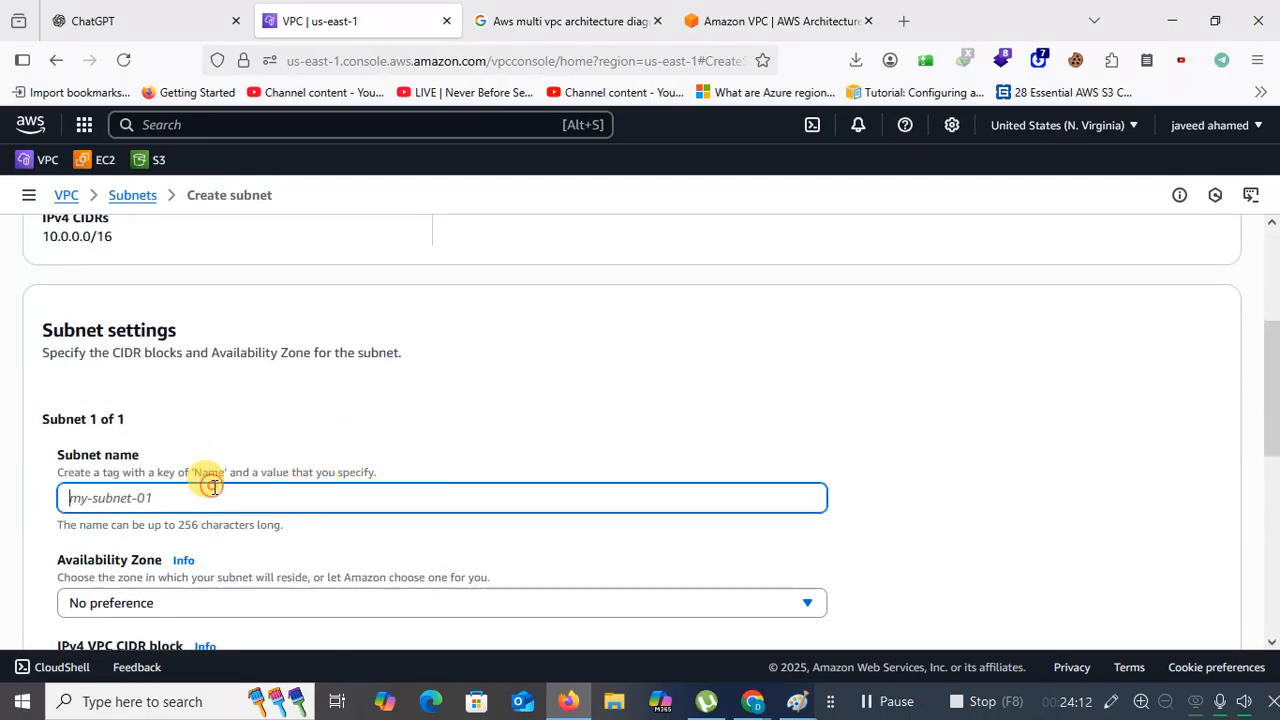
pyautogui.write('info')
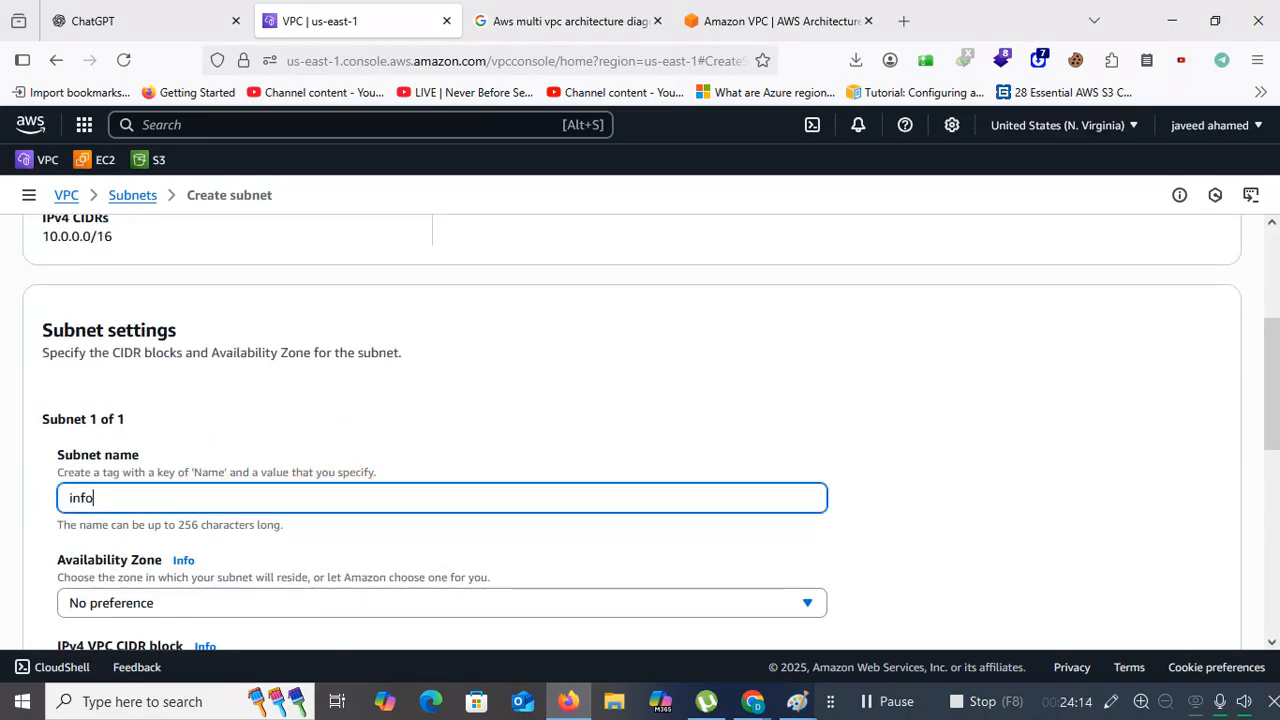
pyautogui.write('sys-')
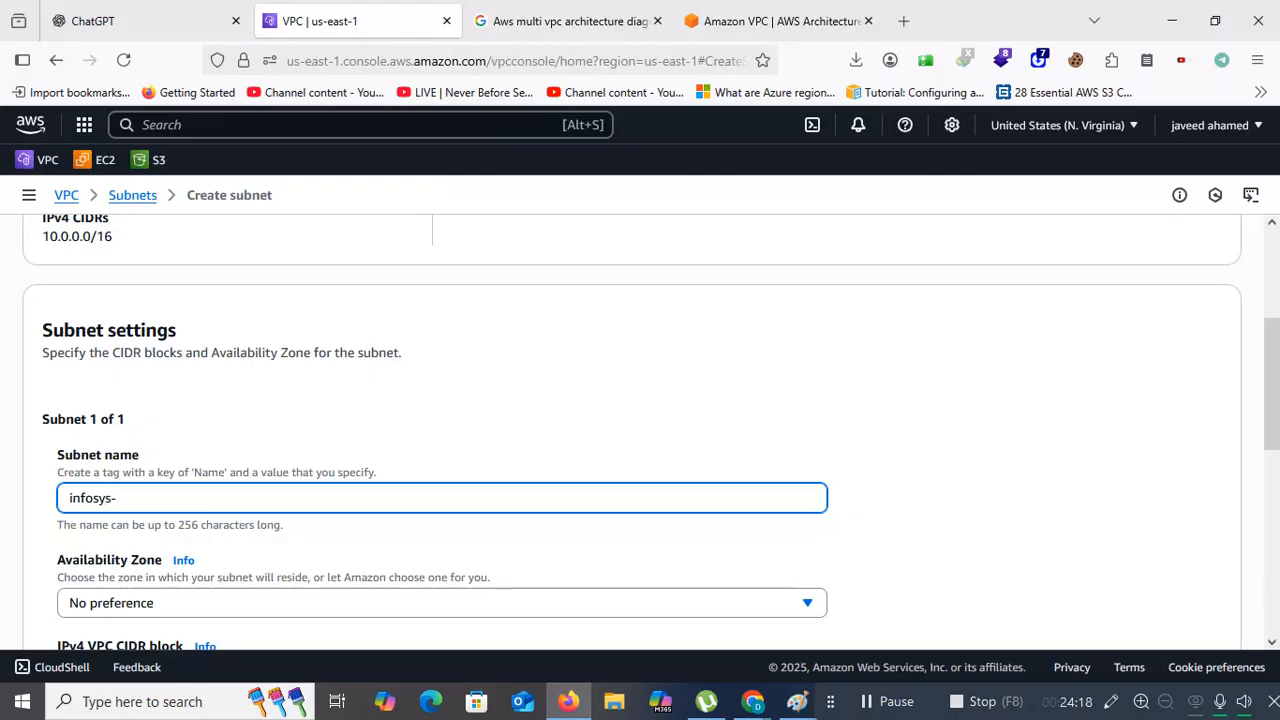
pyautogui.write('private-backe')
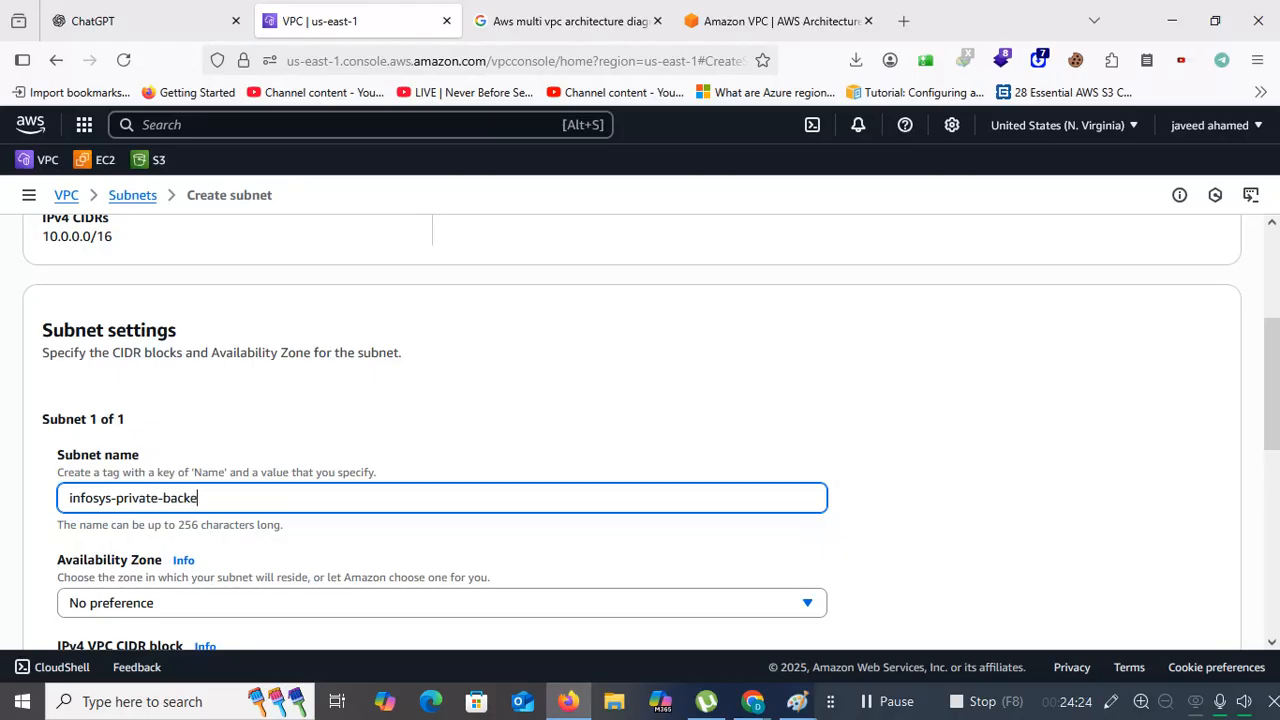
pyautogui.write('nd-subnet')
# Give the subnet IPv4 CIDR 10.0.1.0/24 and create it
pyautogui.scroll(-4, 300, 485)
pyautogui.click(130, 380)
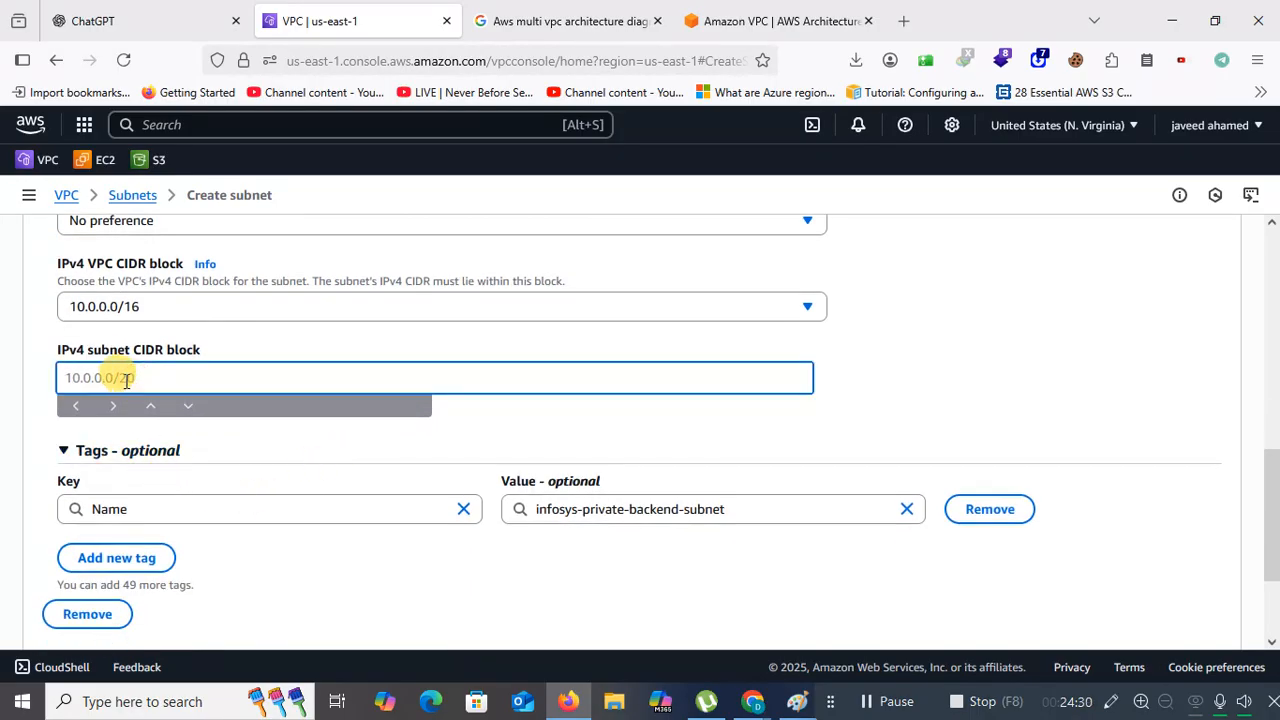
pyautogui.write('10.0.0')
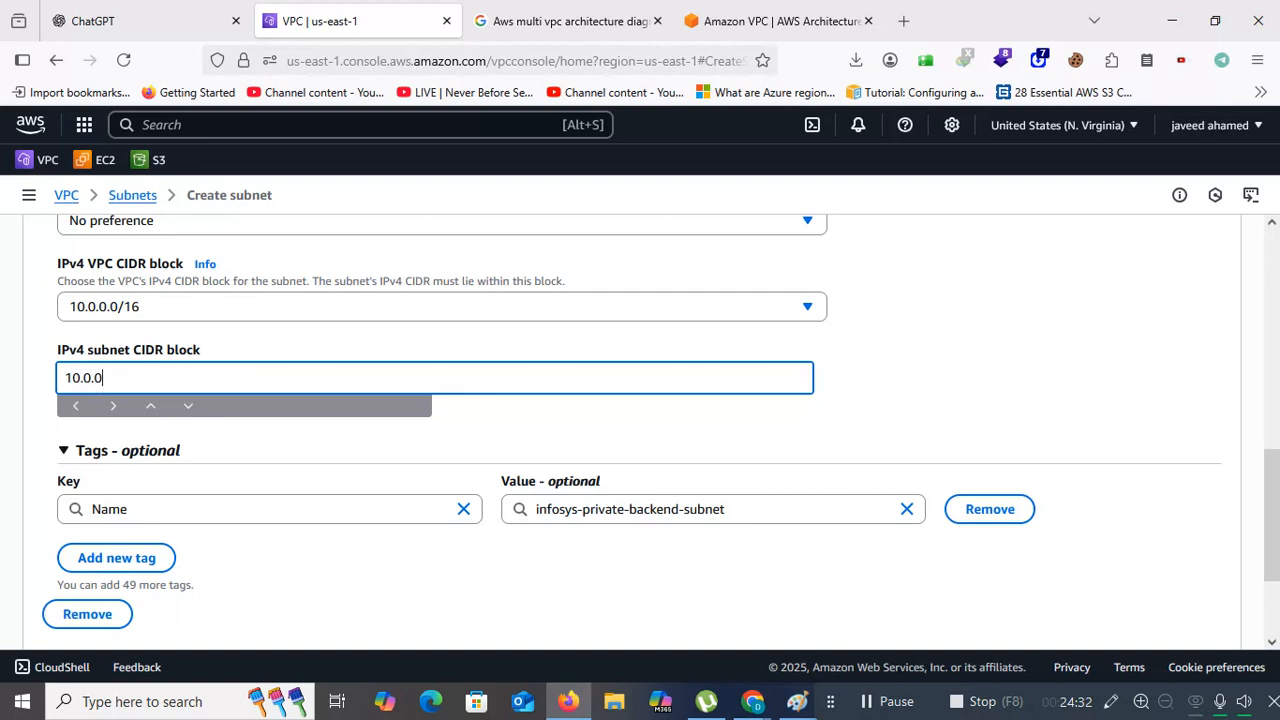
pyautogui.write('.0')
pyautogui.press('BackSpace')
pyautogui.press('BackSpace')
pyautogui.press('BackSpace')
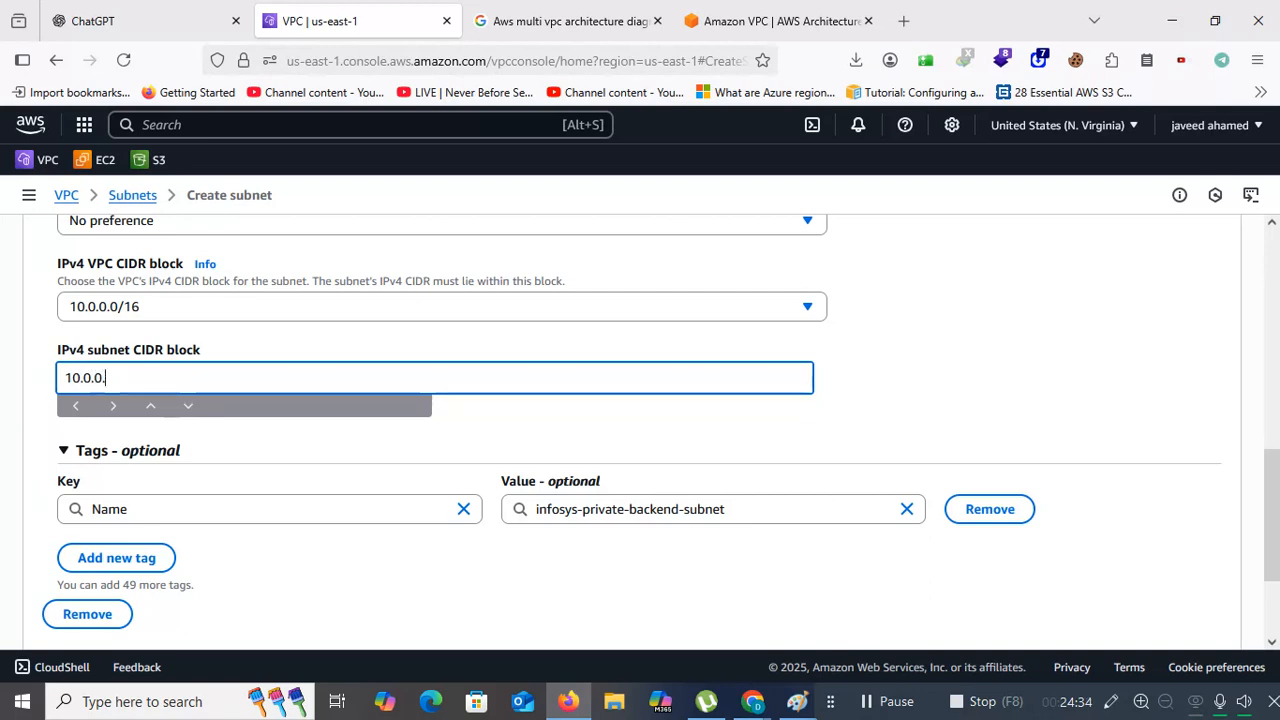
pyautogui.write('1')
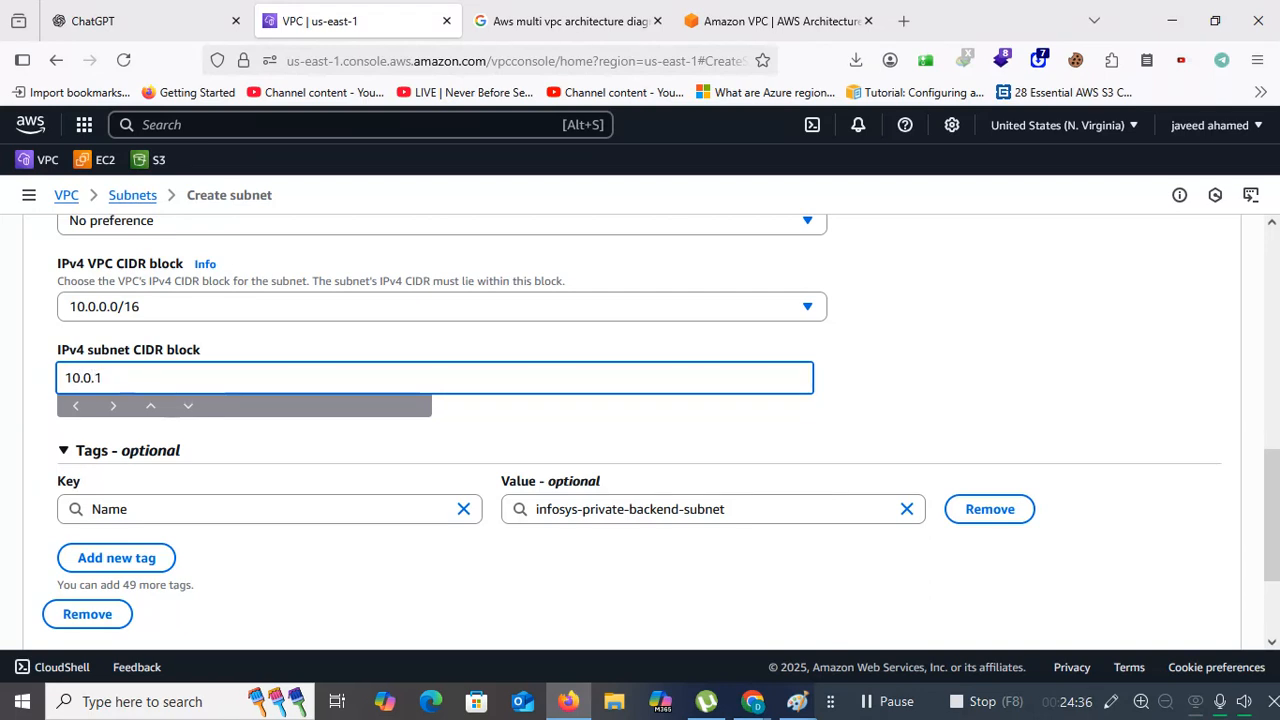
pyautogui.write('.0/24')
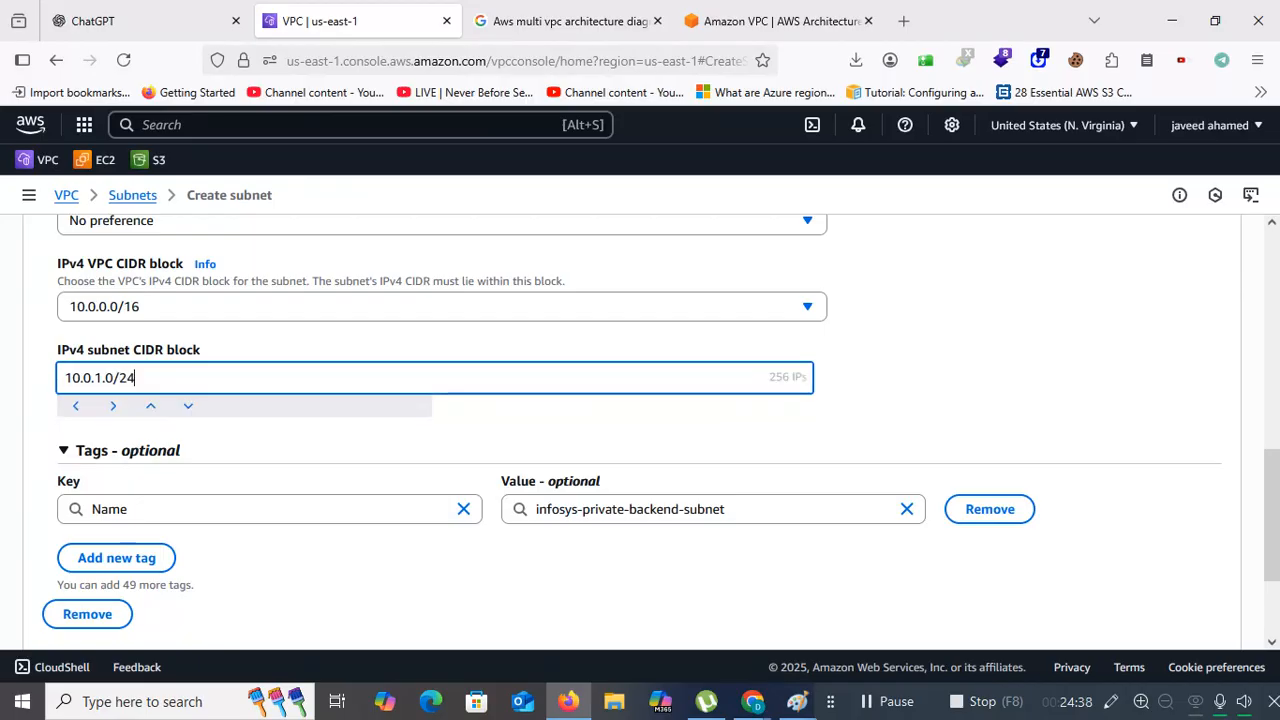
pyautogui.scroll(-3, 1221, 390)
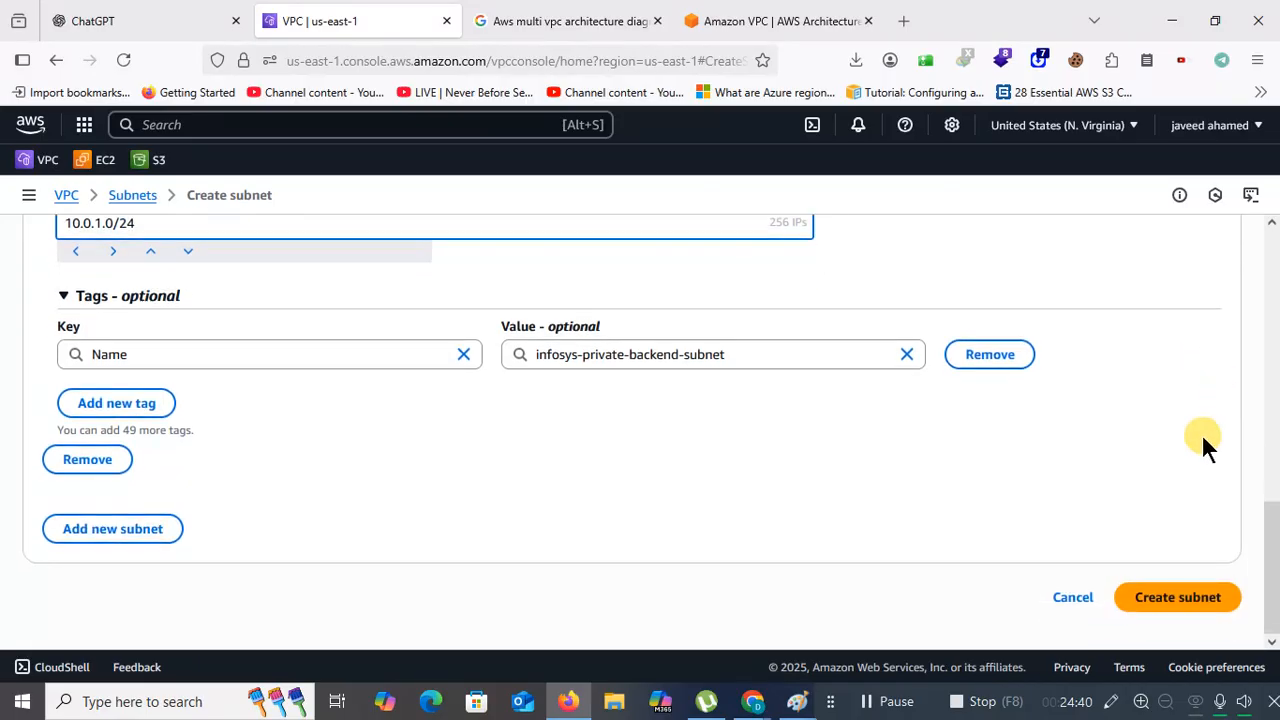
pyautogui.click(1217, 592)
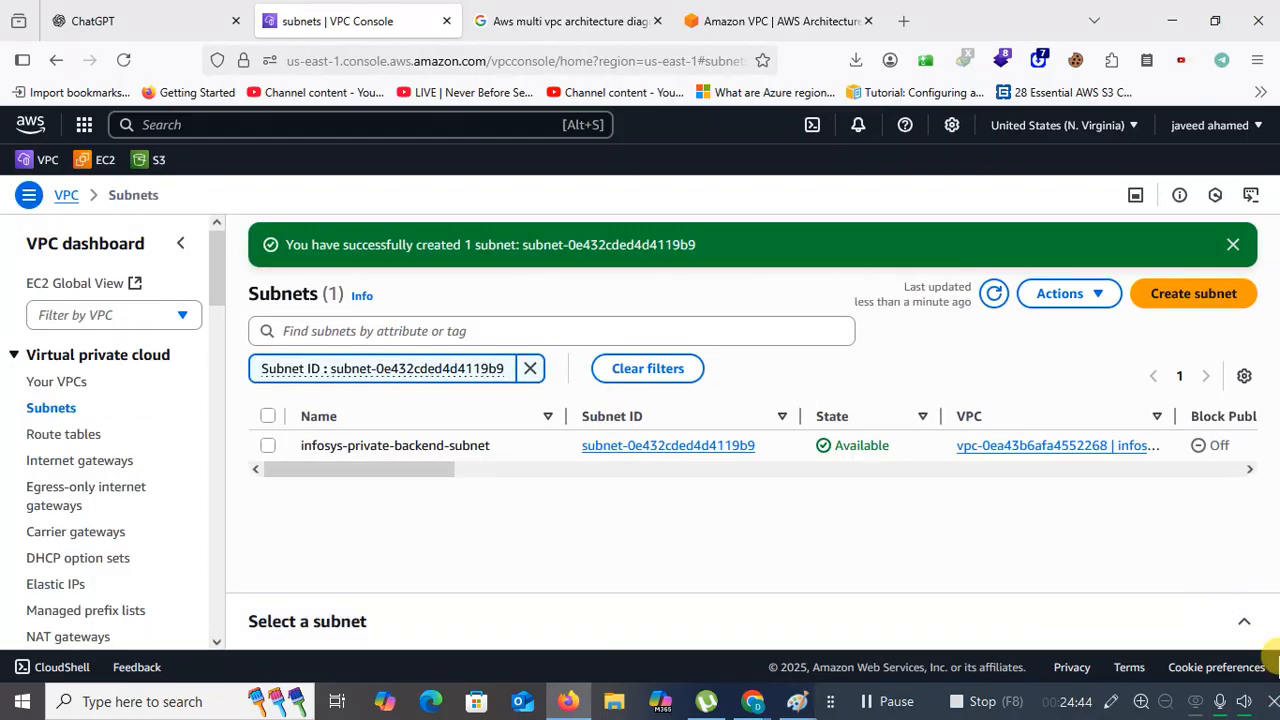
# Dismiss the success message, check Your VPCs, and return to the subnets list
pyautogui.click(1233, 250)
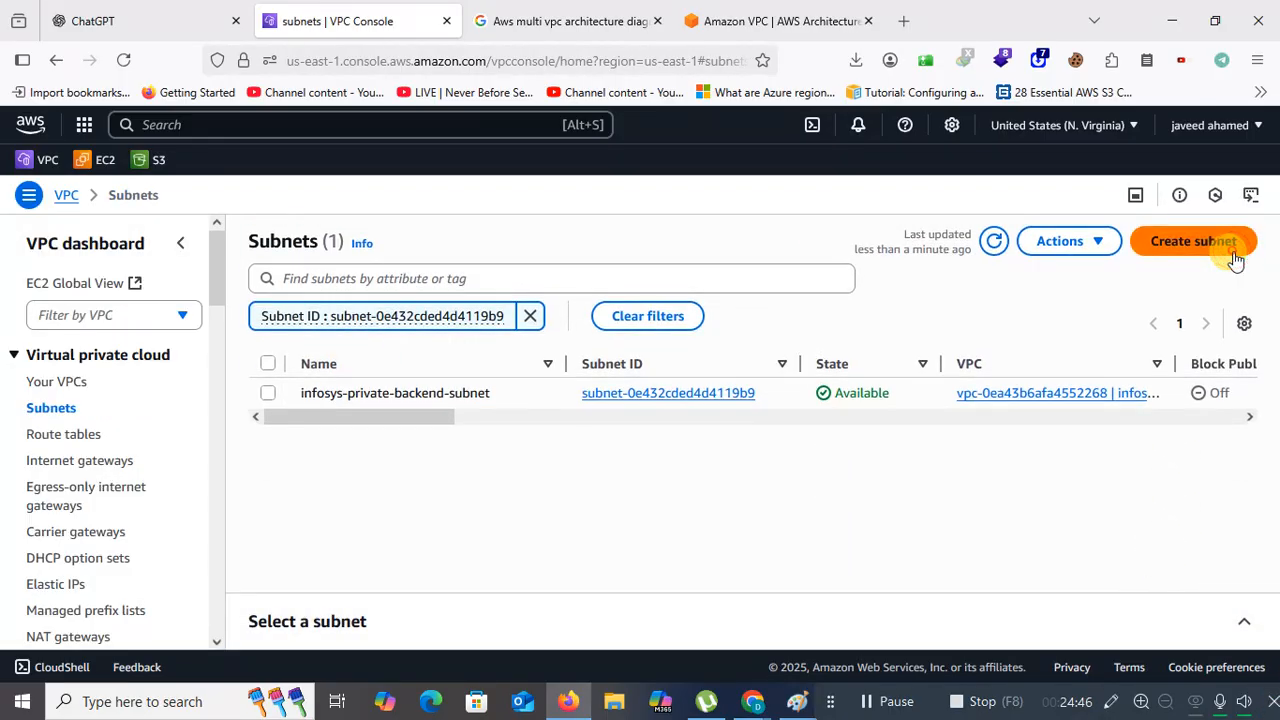
pyautogui.click(70, 386)
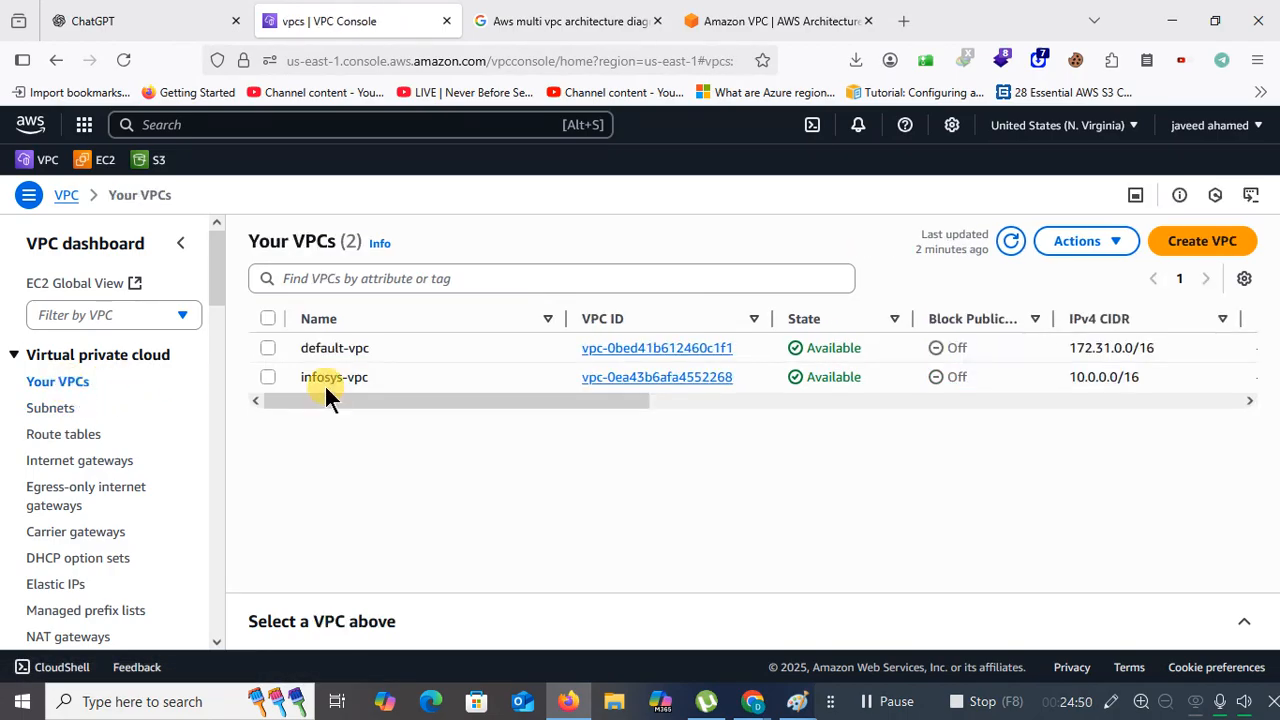
pyautogui.click(44, 414)
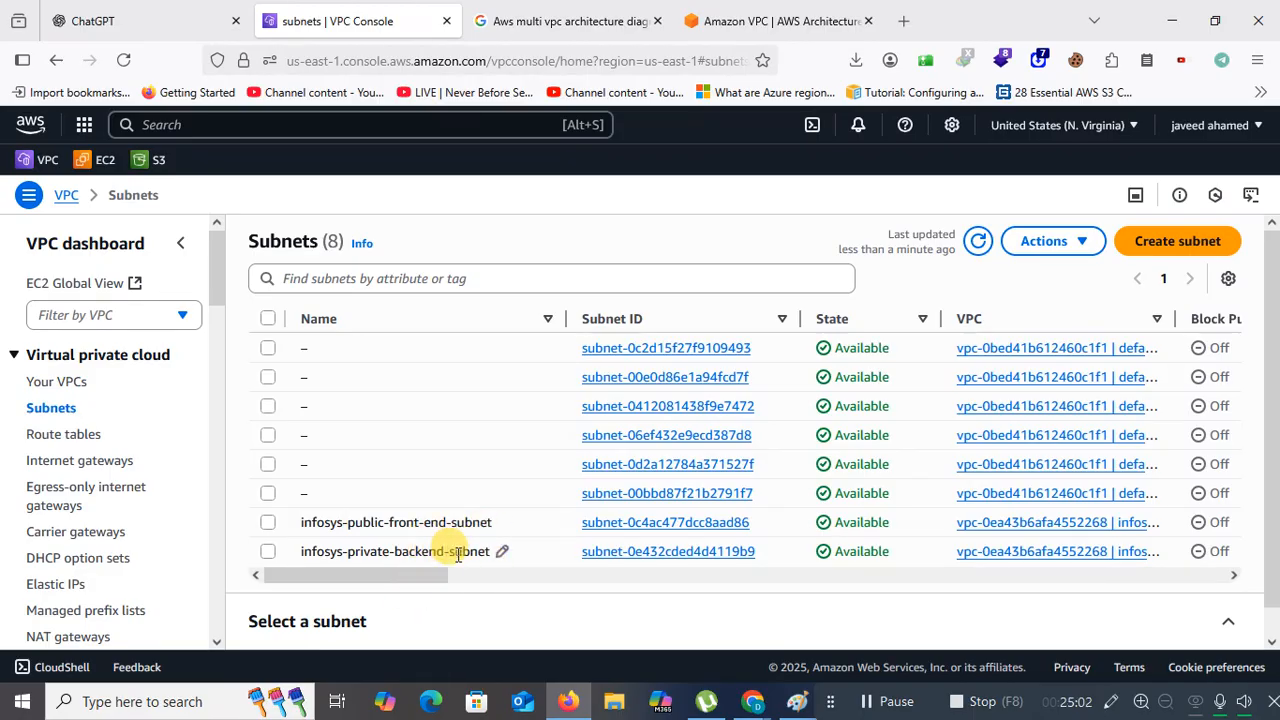
# Create route table infoys-front-route in infosys-vpc and return to the Route tables list
pyautogui.click(88, 437)
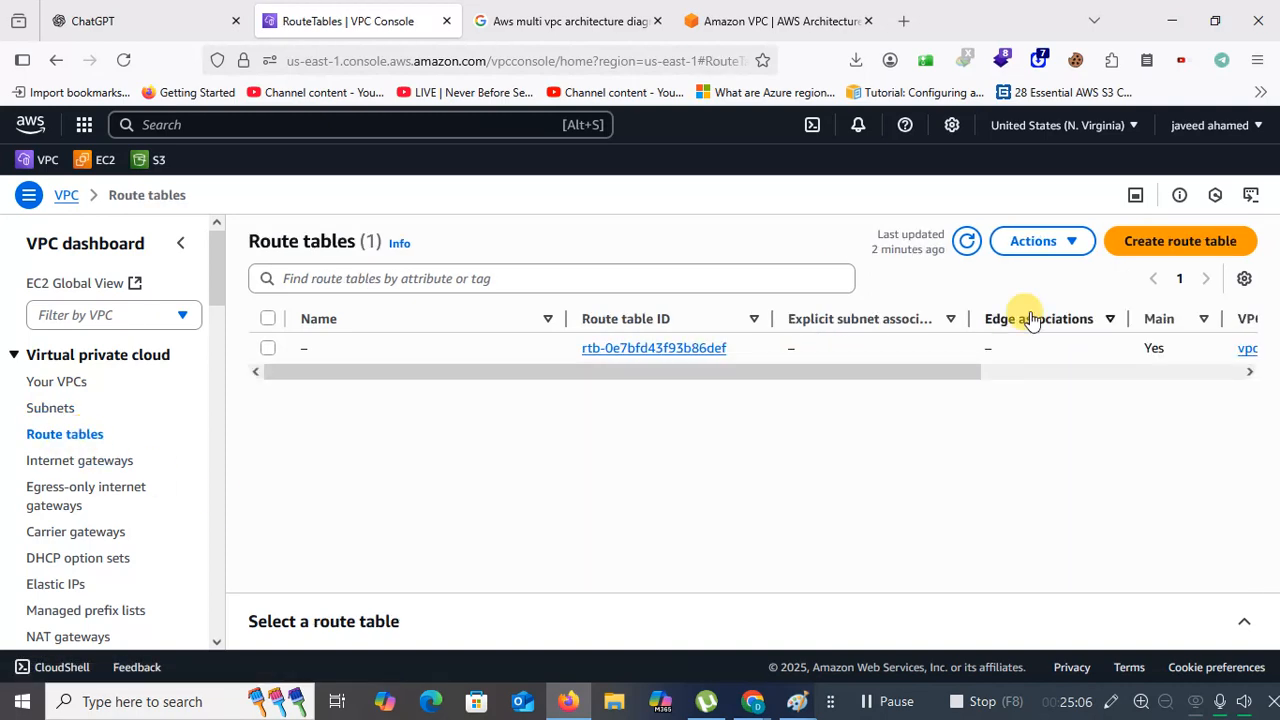
pyautogui.click(1166, 241)
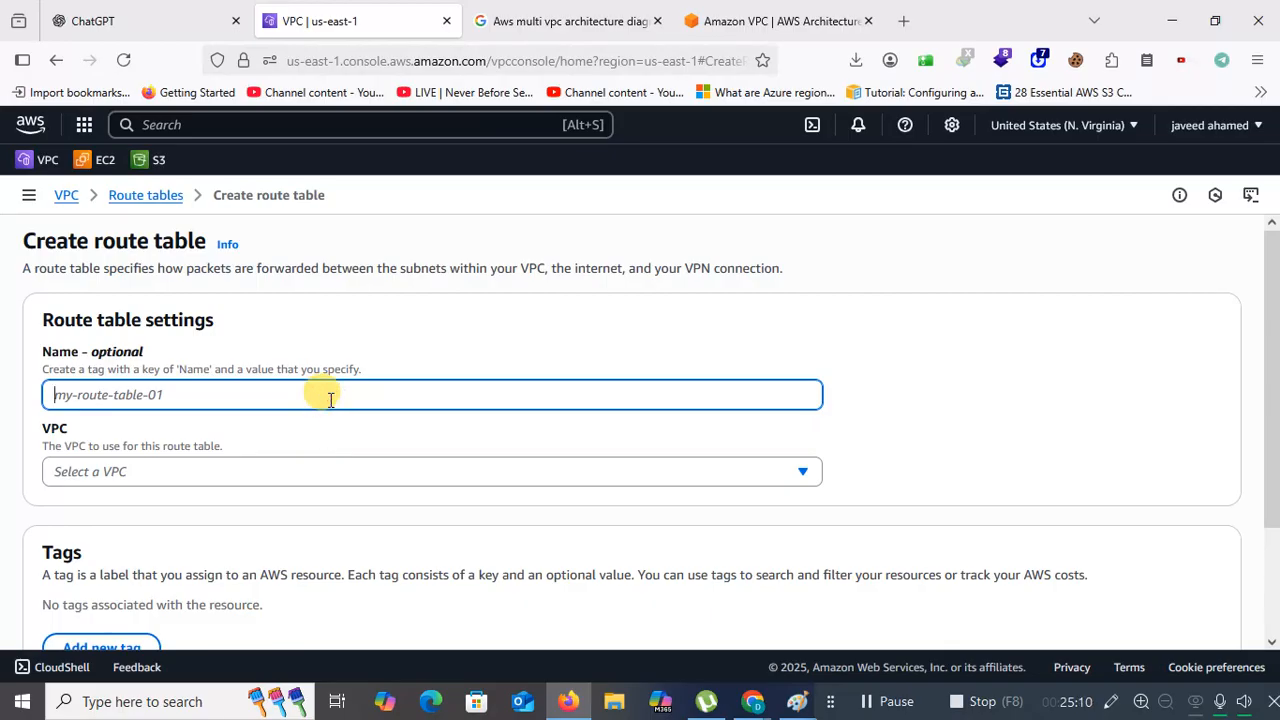
pyautogui.write('inf')
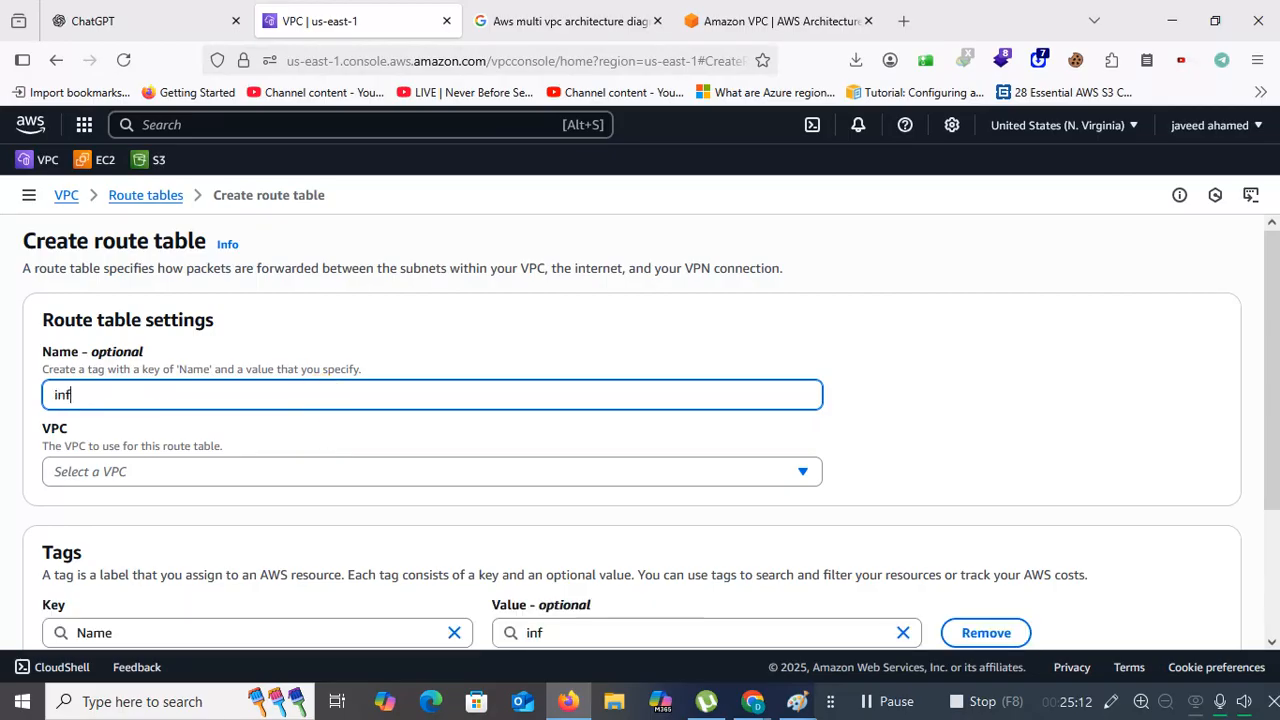
pyautogui.write('oys-front')
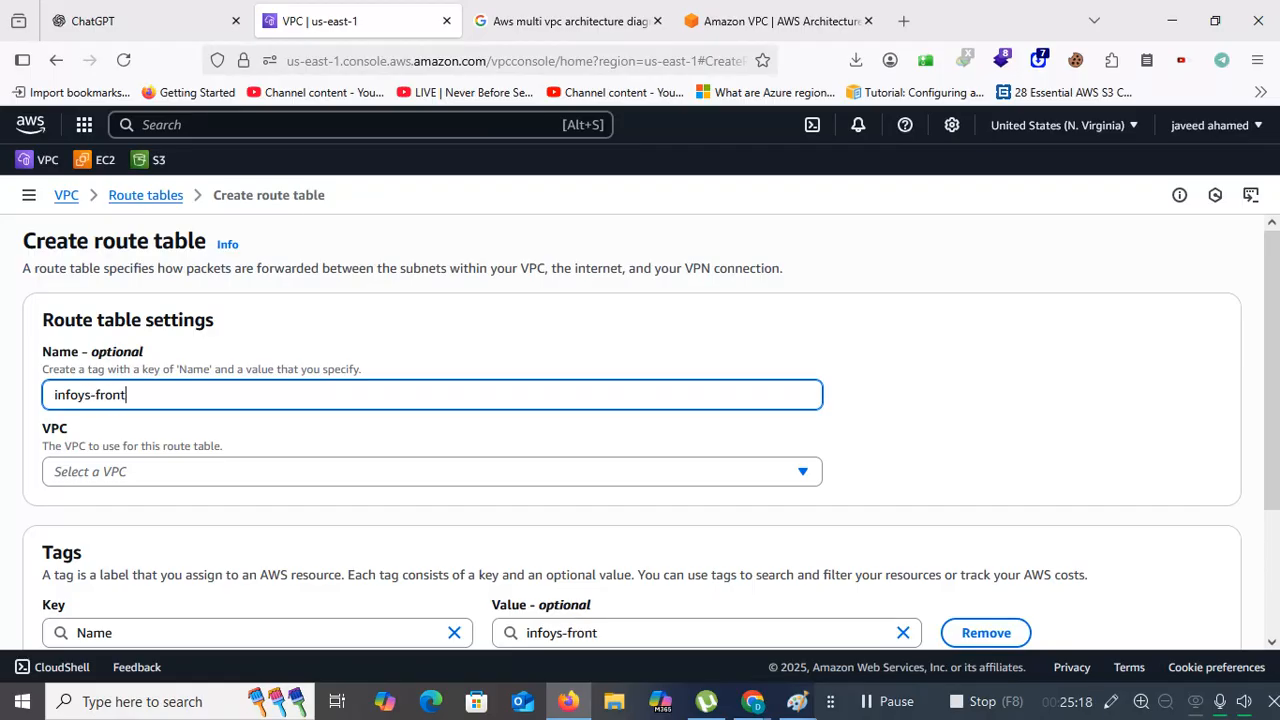
pyautogui.write('-route')
pyautogui.click(329, 472)
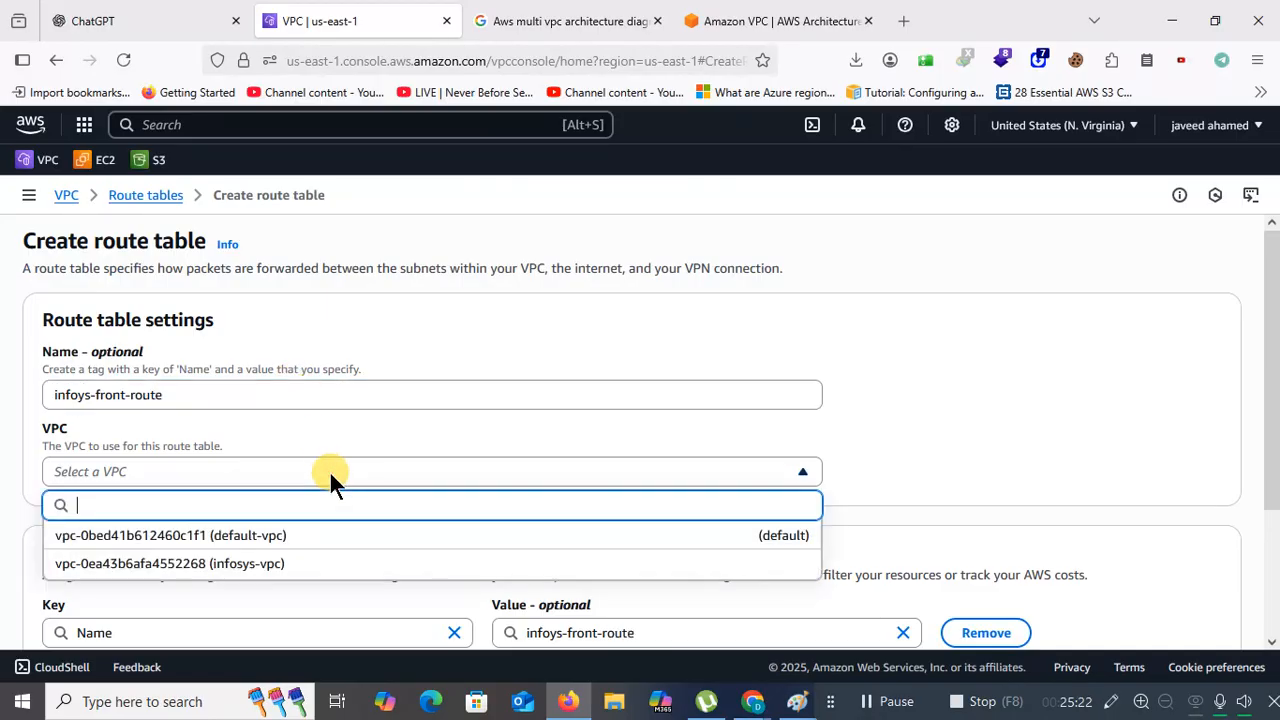
pyautogui.click(300, 560)
pyautogui.scroll(-3, 880, 440)
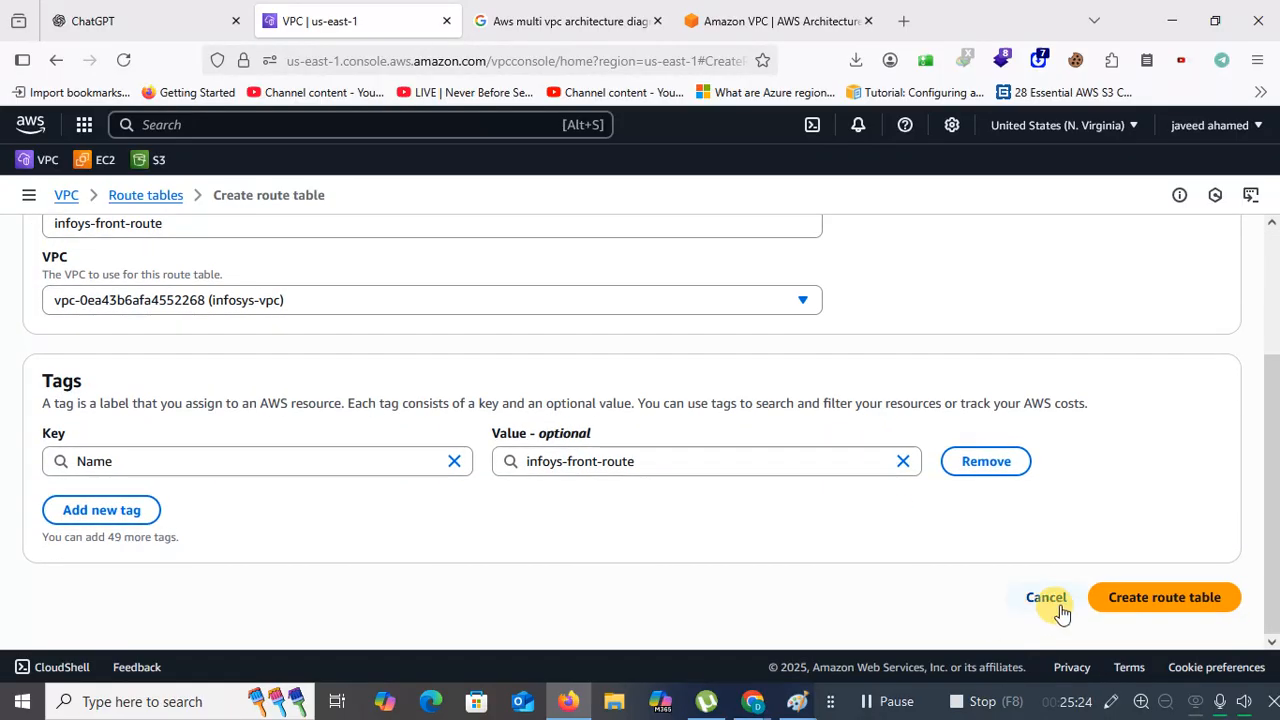
pyautogui.click(1158, 598)
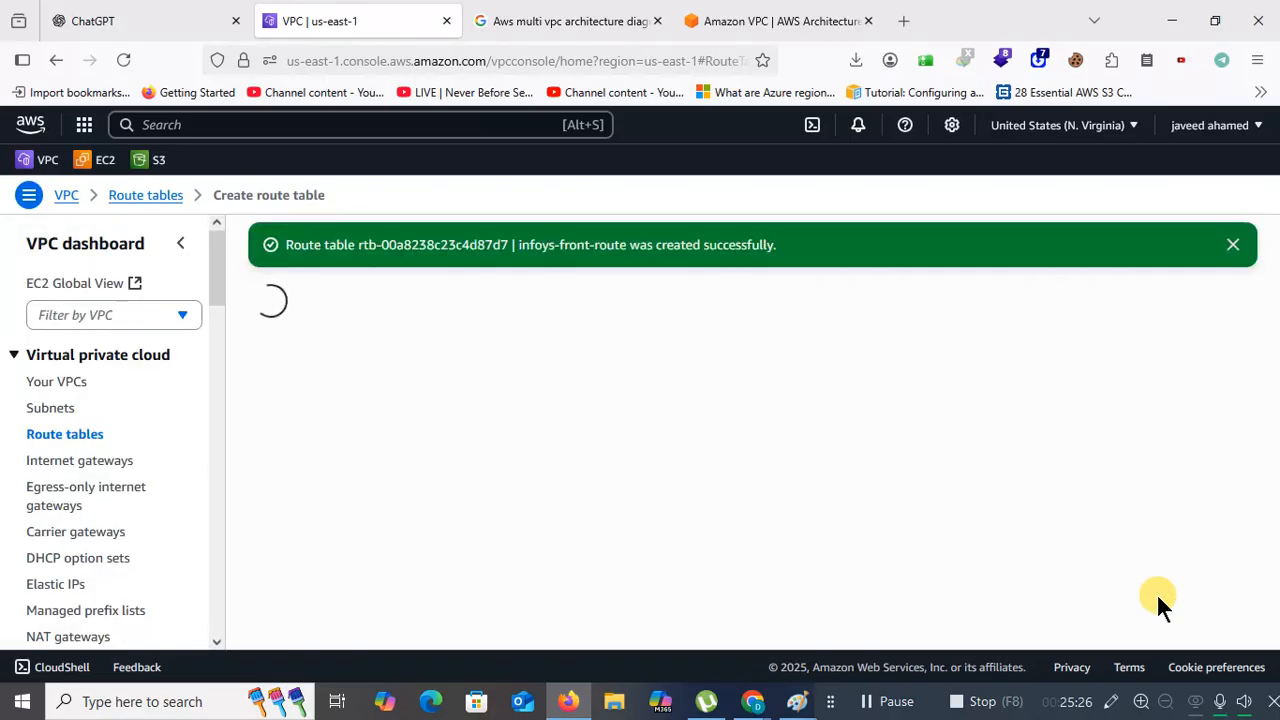
pyautogui.click(84, 440)
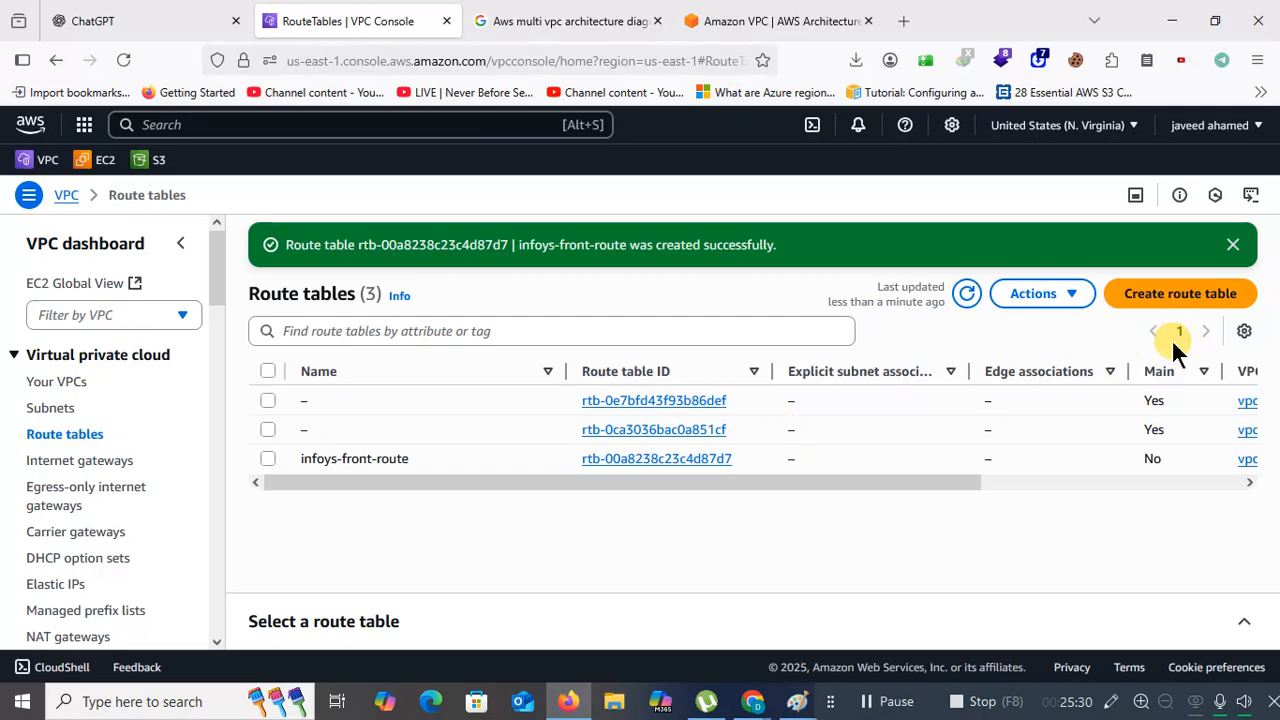
# Create a second route table named inosy-backend-route assigned to infosys-vpc
pyautogui.click(1187, 293)
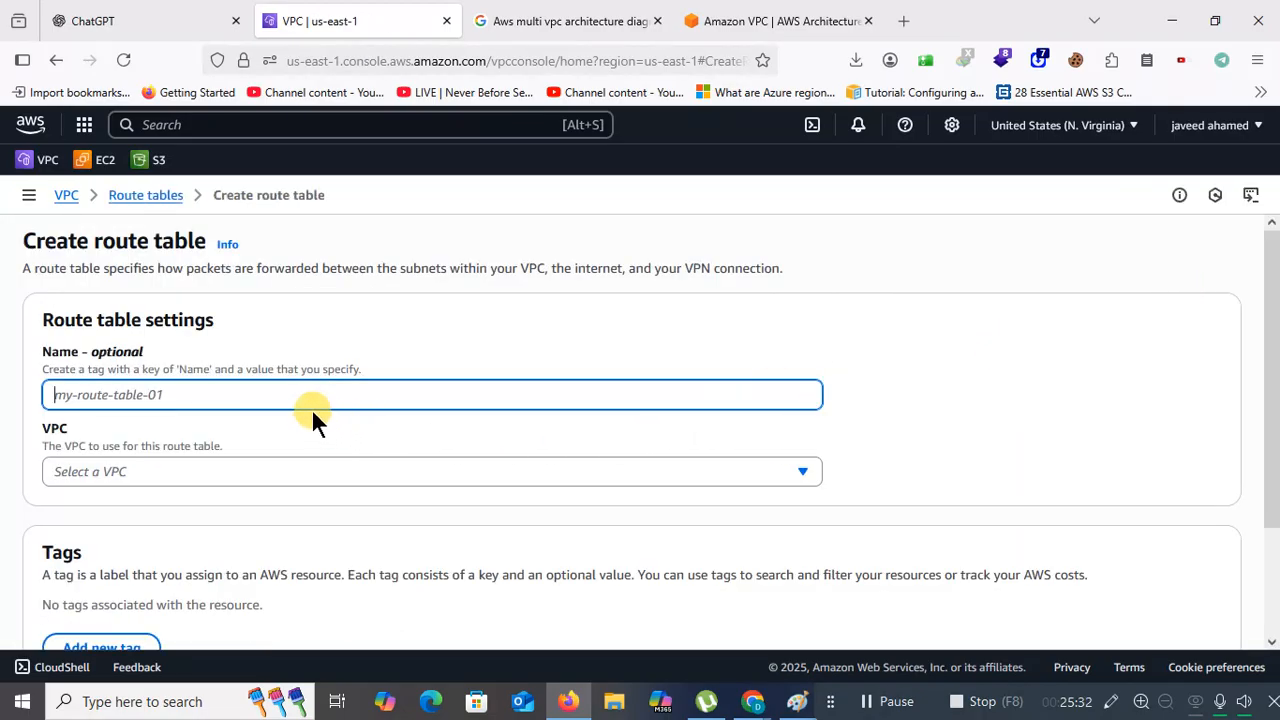
pyautogui.click(311, 408)
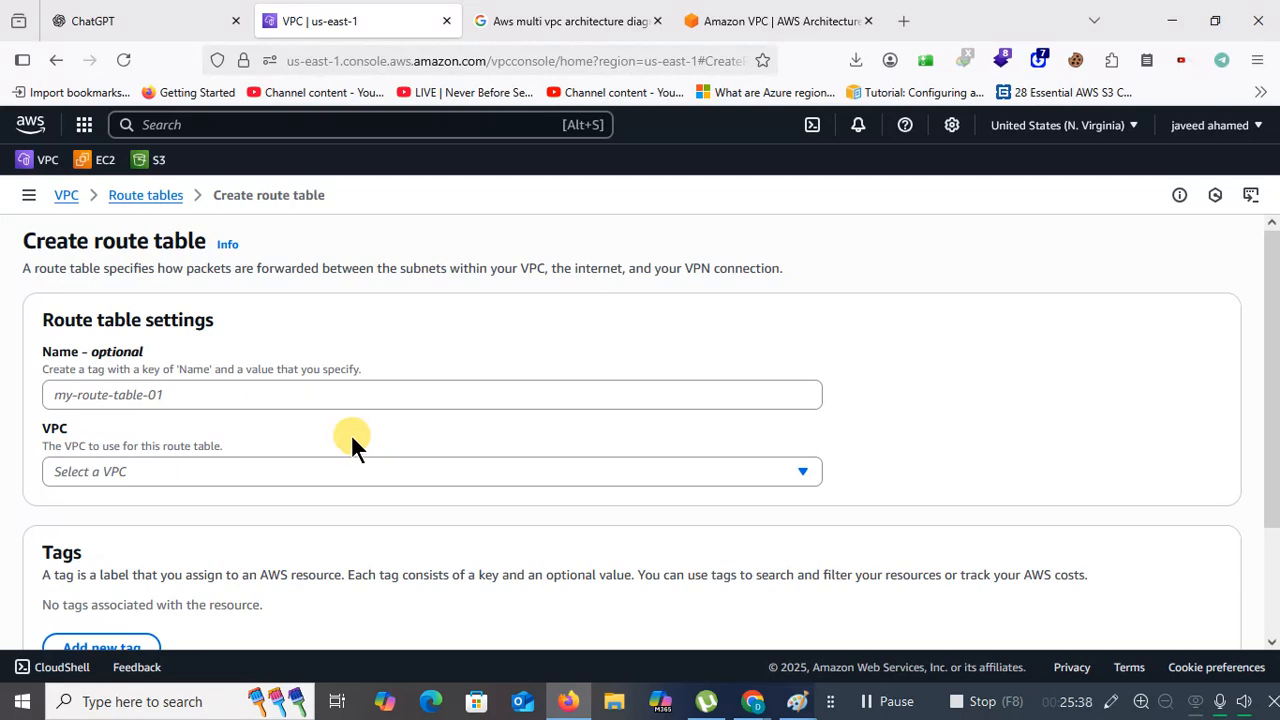
pyautogui.click(291, 395)
pyautogui.write('in')
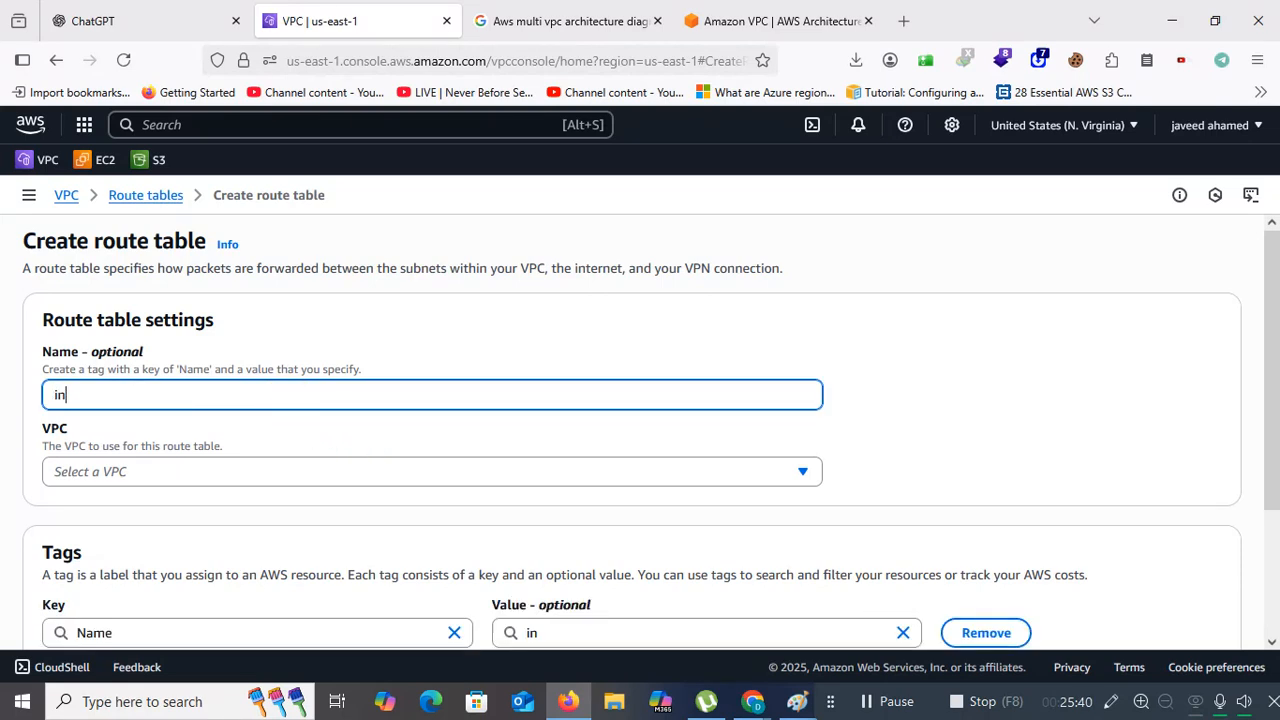
pyautogui.write('osy-backend-')
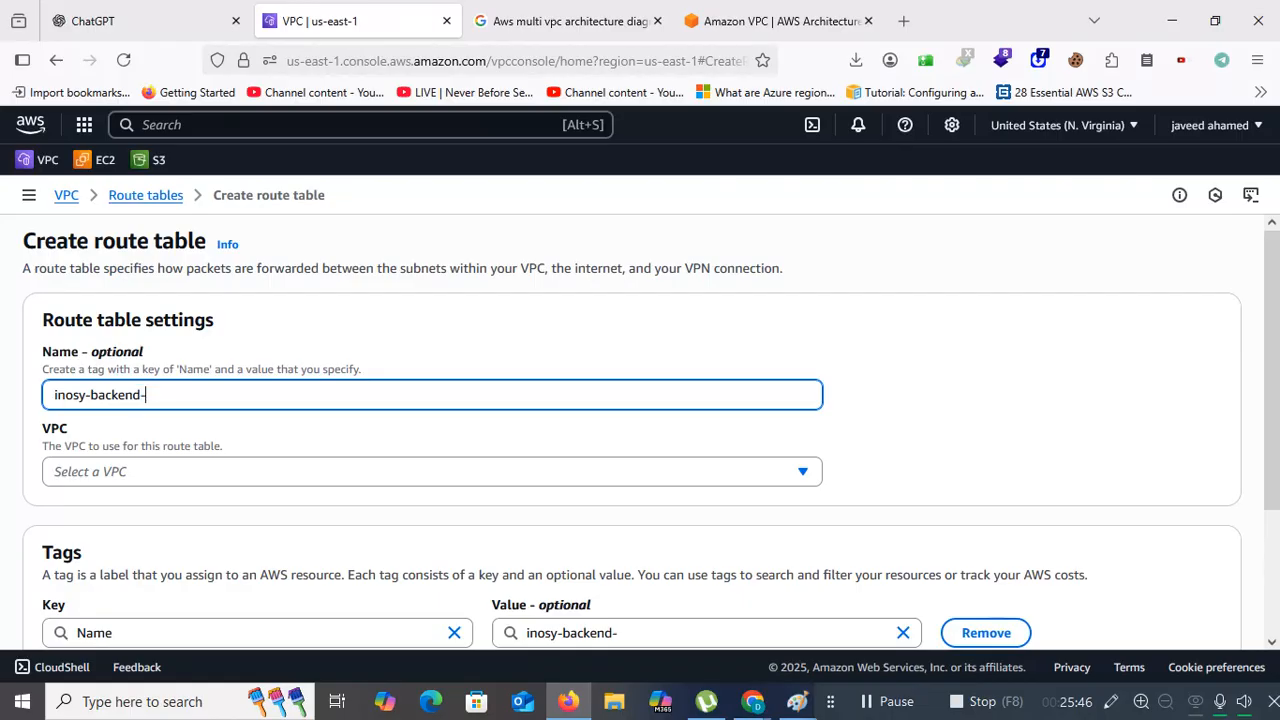
pyautogui.write('route')
pyautogui.click(277, 466)
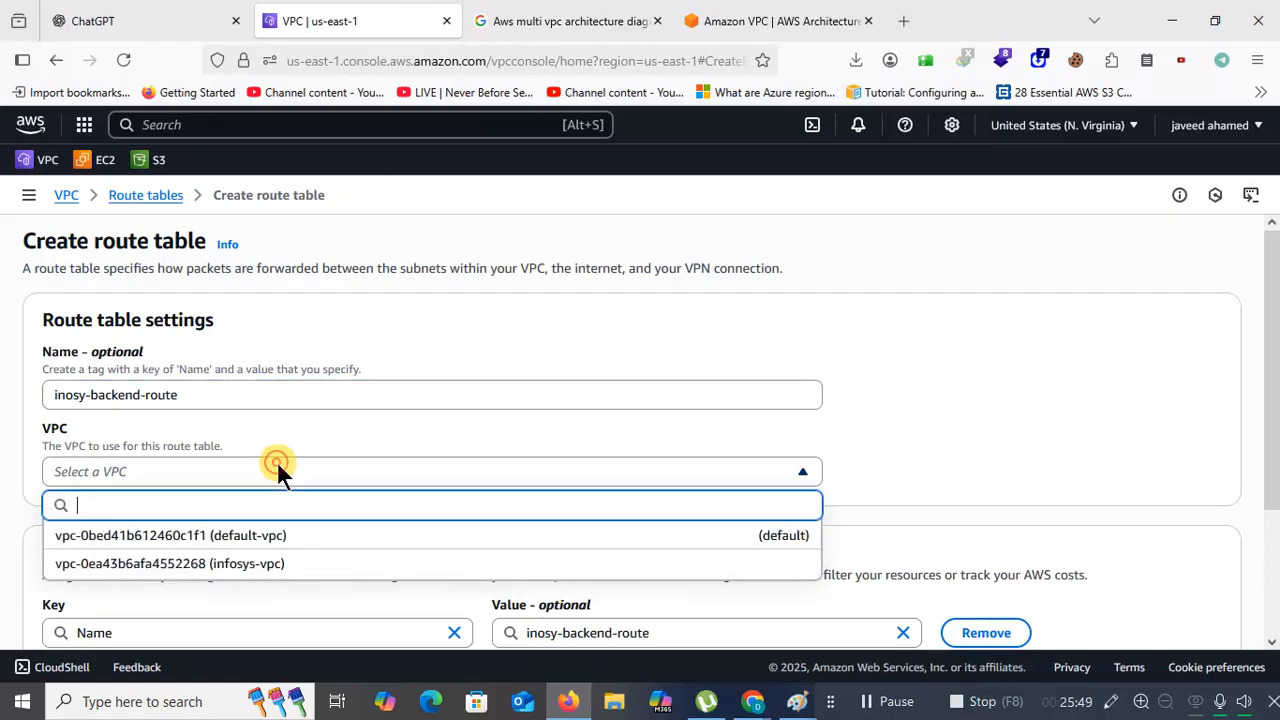
pyautogui.click(260, 565)
pyautogui.scroll(-2, 908, 505)
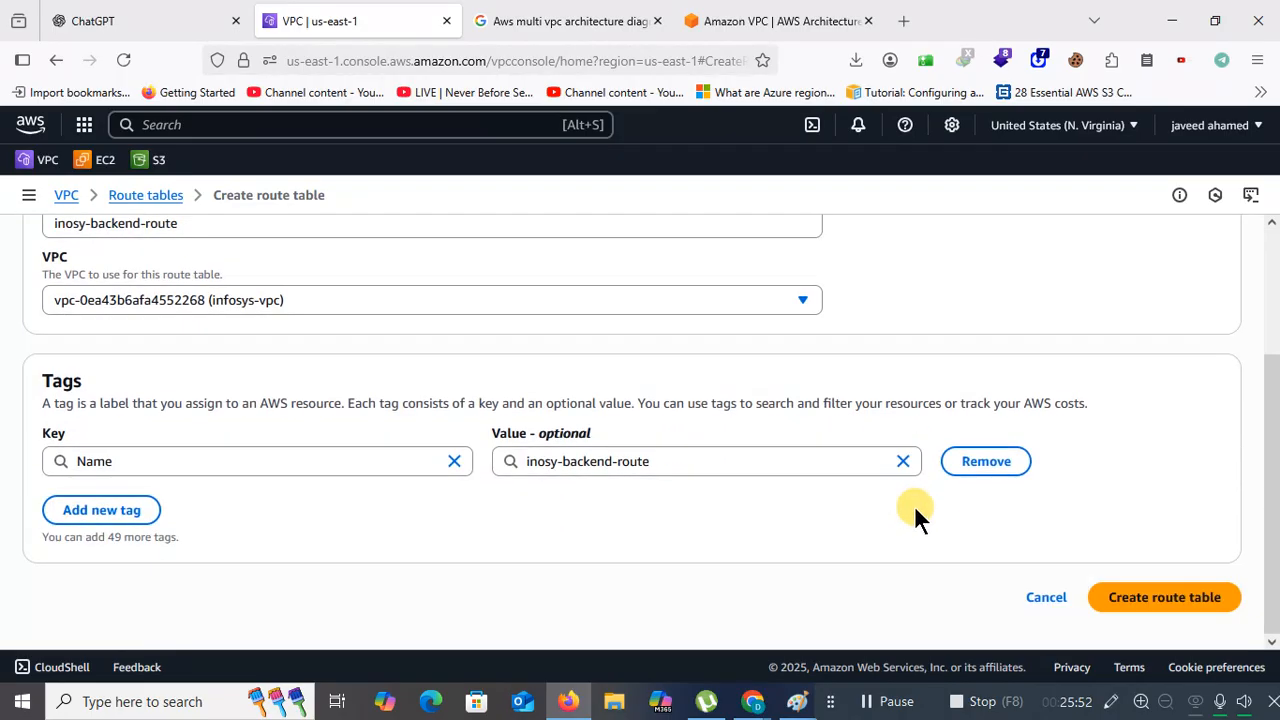
pyautogui.click(1140, 600)
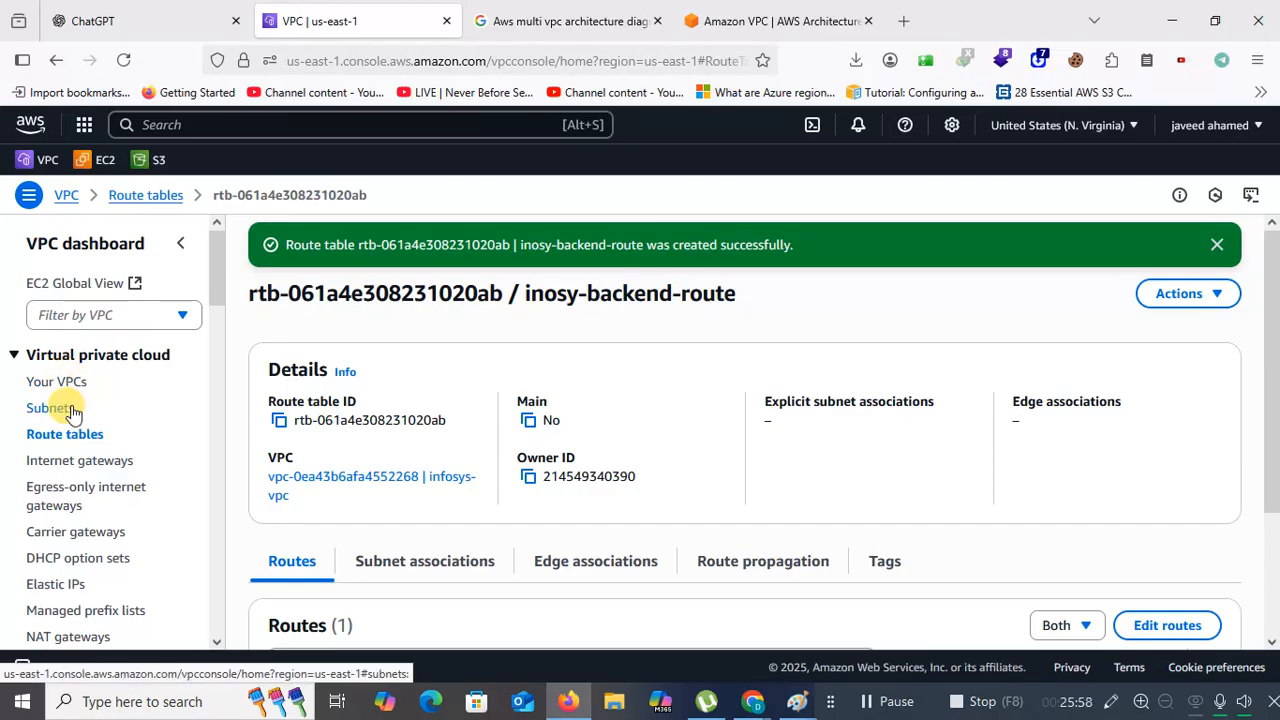
# Create internet gateway infosys-public-igw, then go back to the Route tables list
pyautogui.click(100, 470)
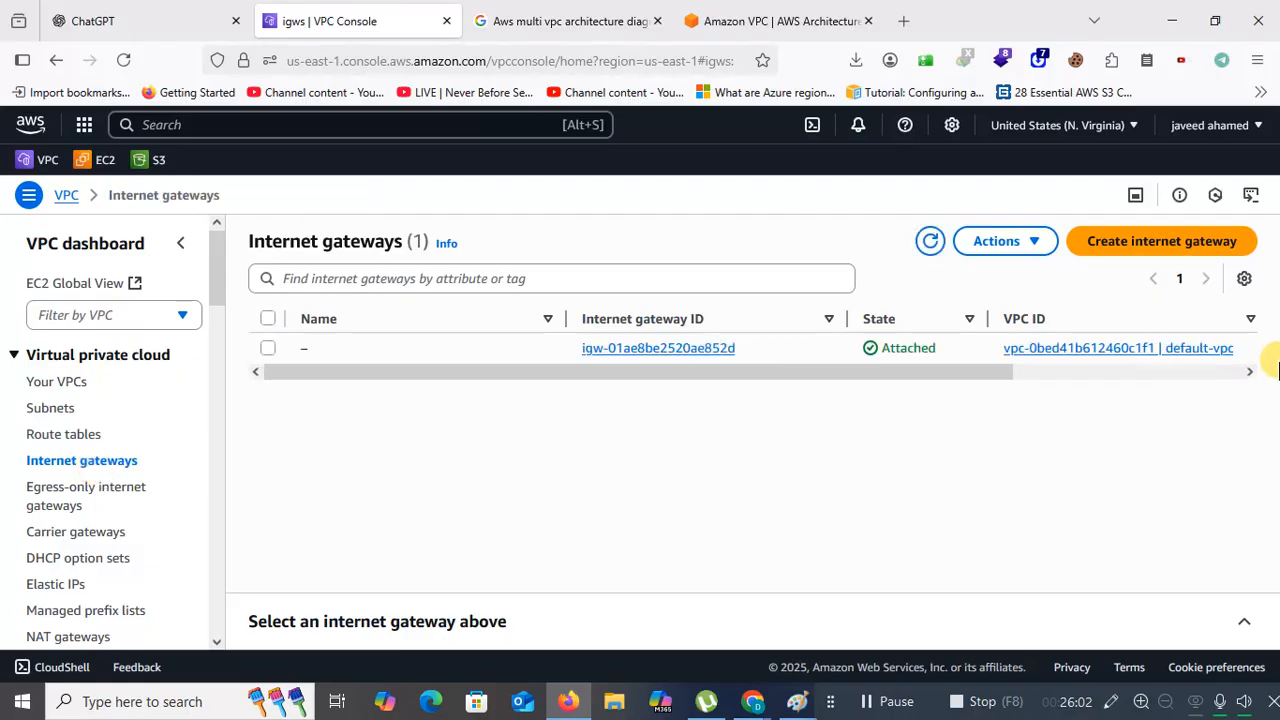
pyautogui.click(1104, 250)
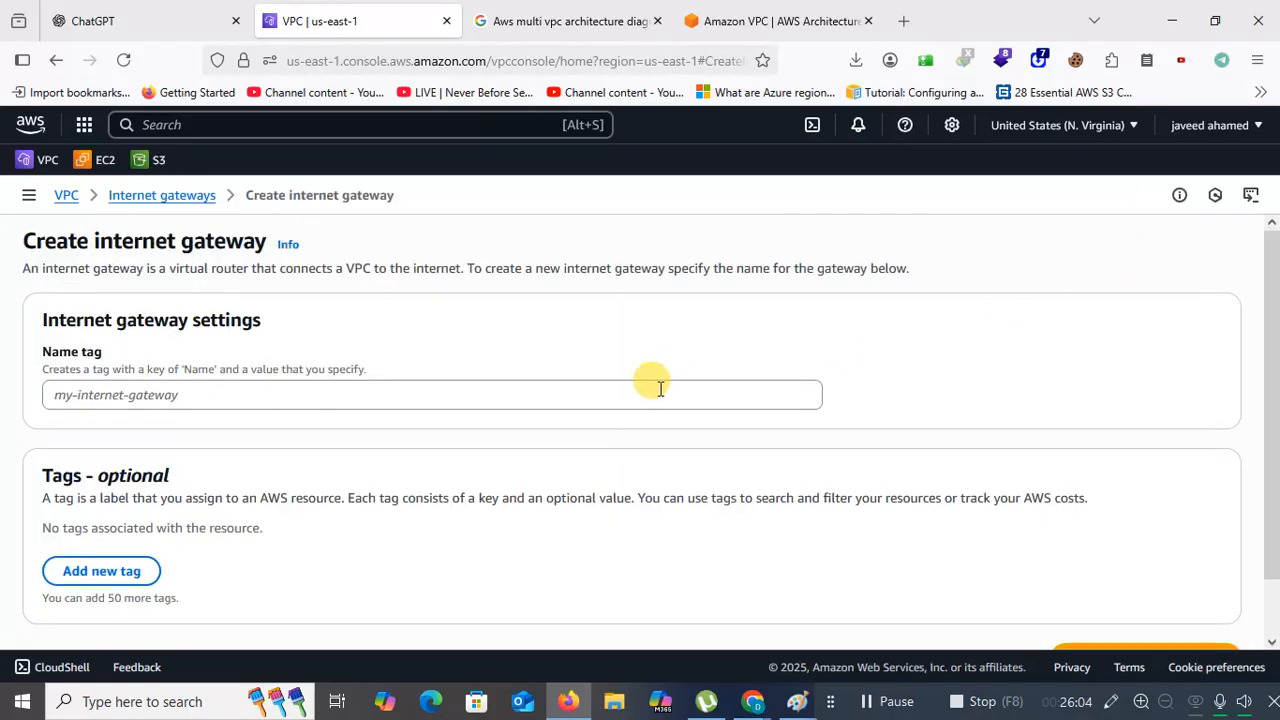
pyautogui.click(603, 389)
pyautogui.write('infosys-publi-igw')
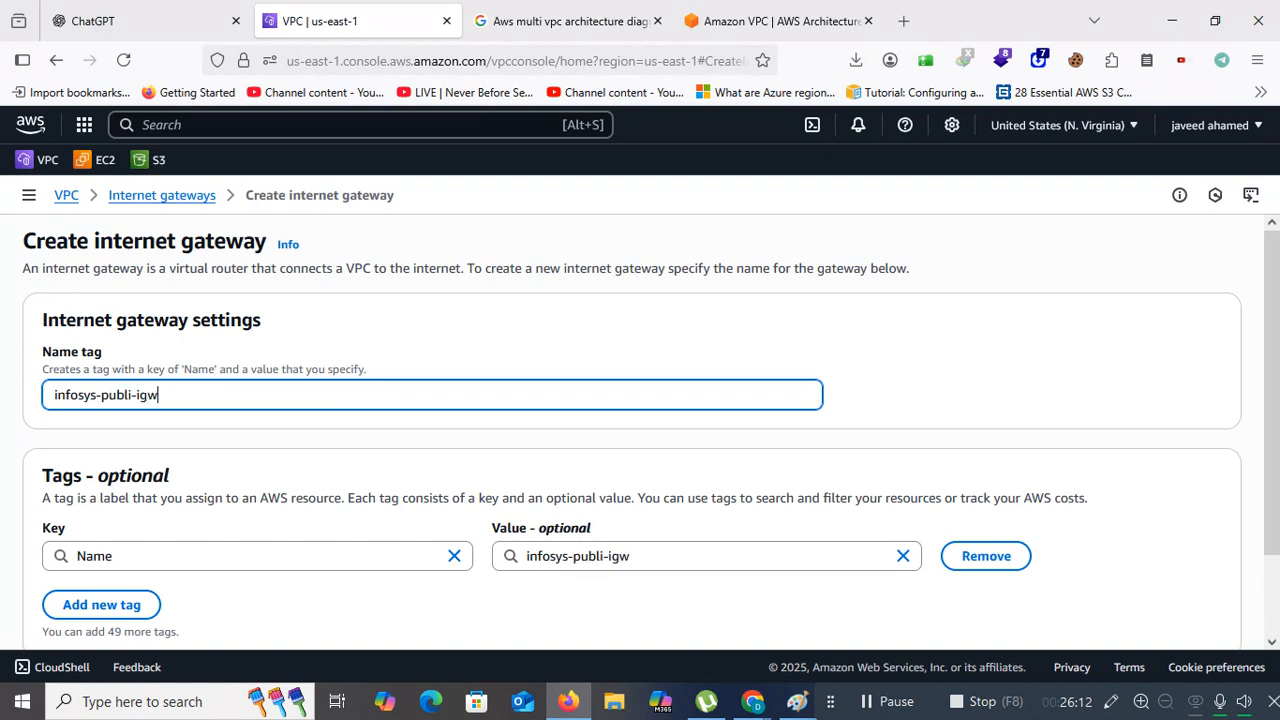
pyautogui.click(133, 394)
pyautogui.write('c')
pyautogui.scroll(-2, 1000, 390)
pyautogui.click(1166, 596)
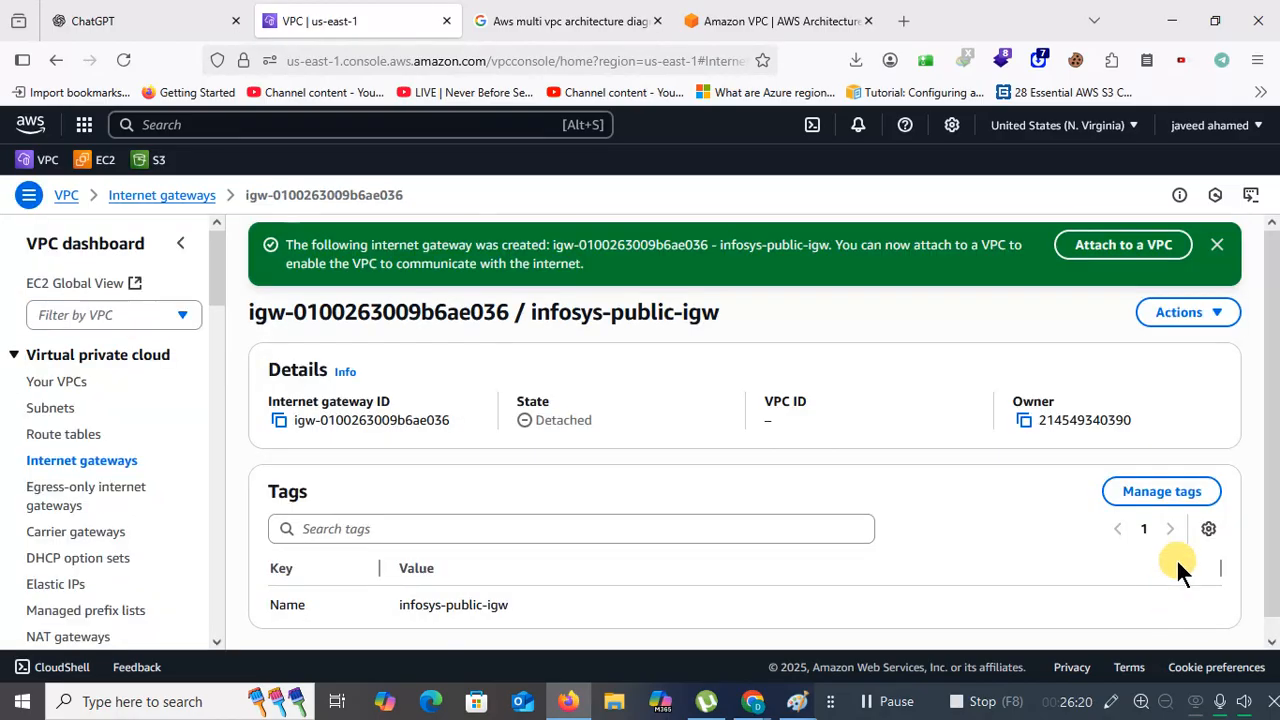
pyautogui.scroll(-1, 1192, 462)
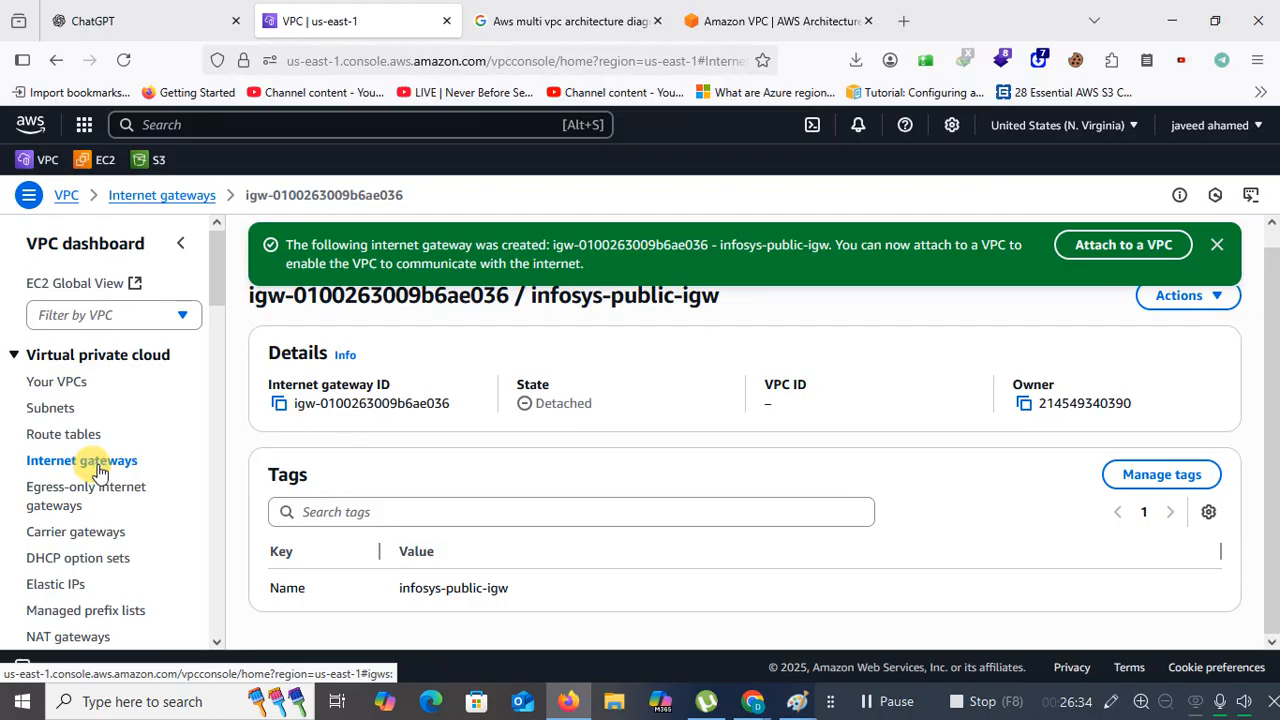
pyautogui.click(80, 434)
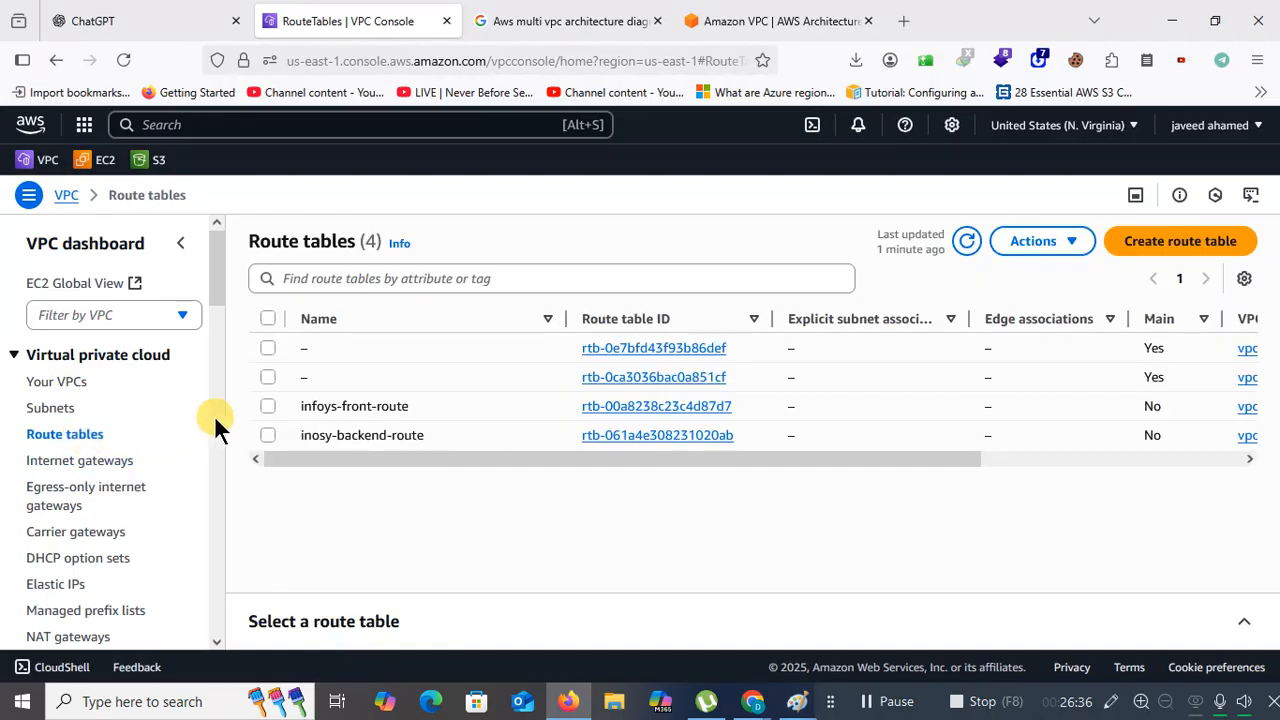
# Associate infosys-public-front-end-subnet with the infoys-front-route route table
pyautogui.click(267, 406)
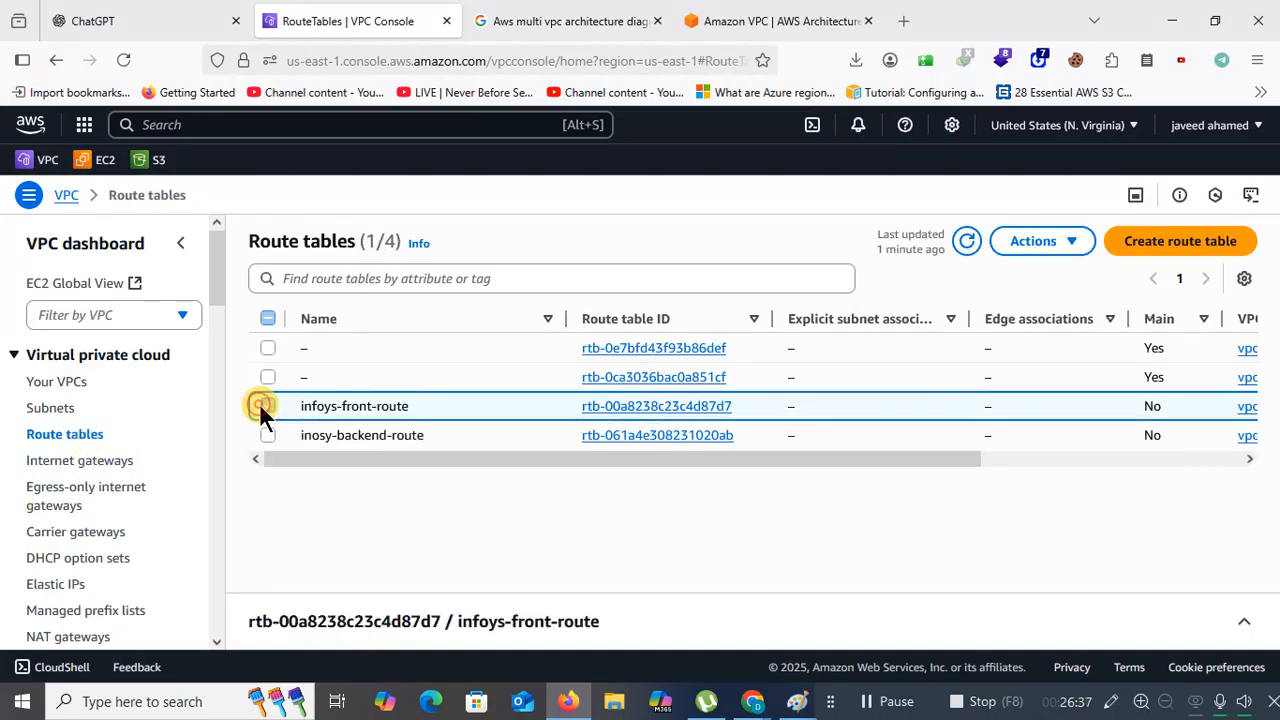
pyautogui.rightClick(328, 406)
pyautogui.click(392, 500)
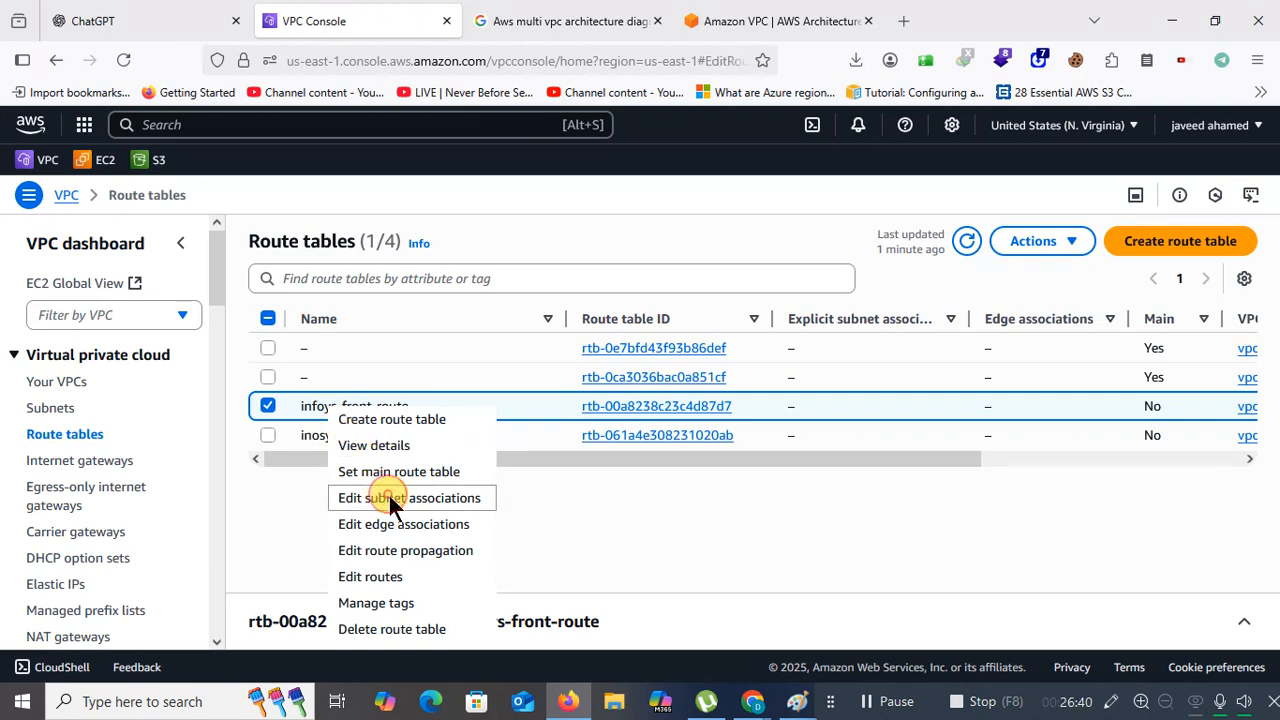
pyautogui.click(61, 429)
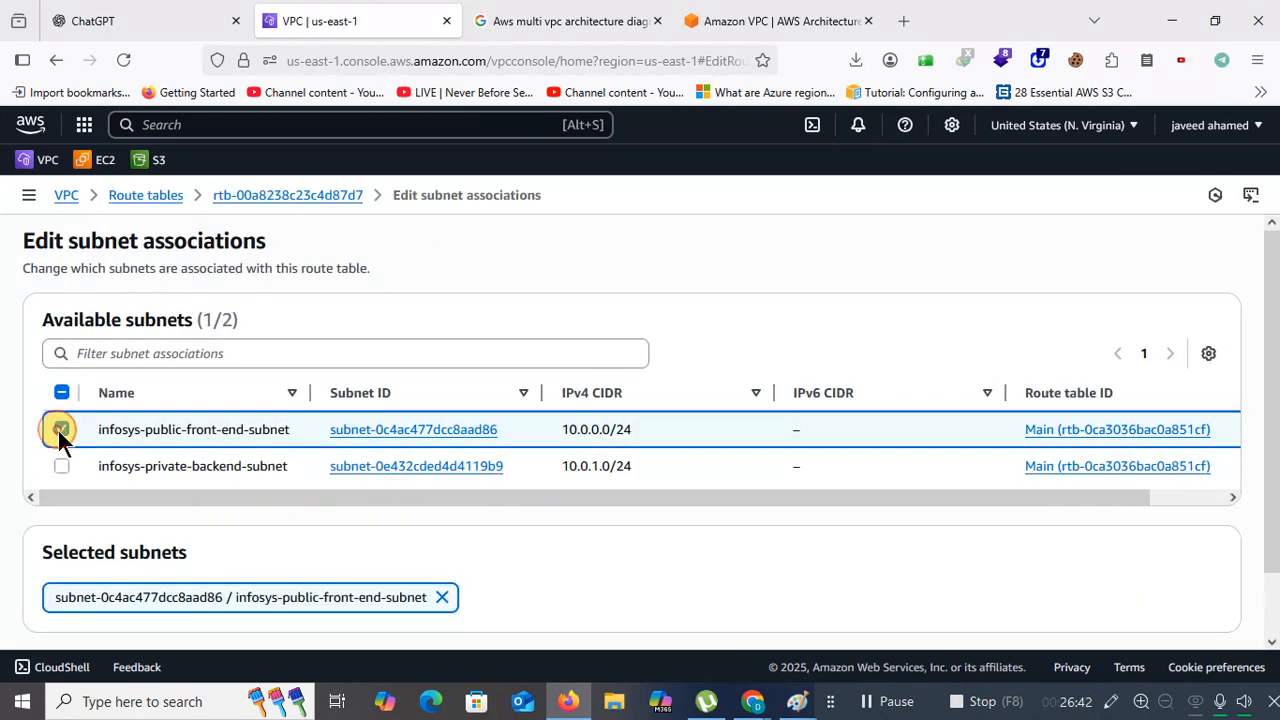
pyautogui.scroll(-1, 1100, 530)
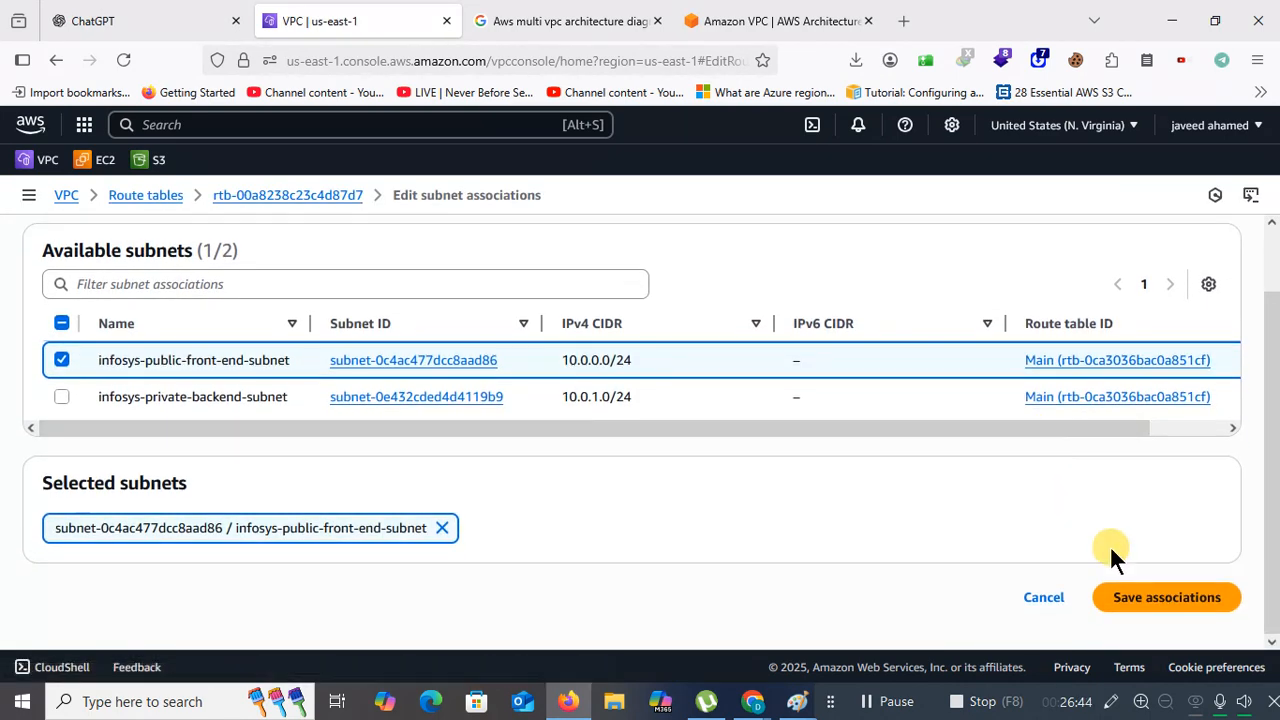
pyautogui.click(1137, 599)
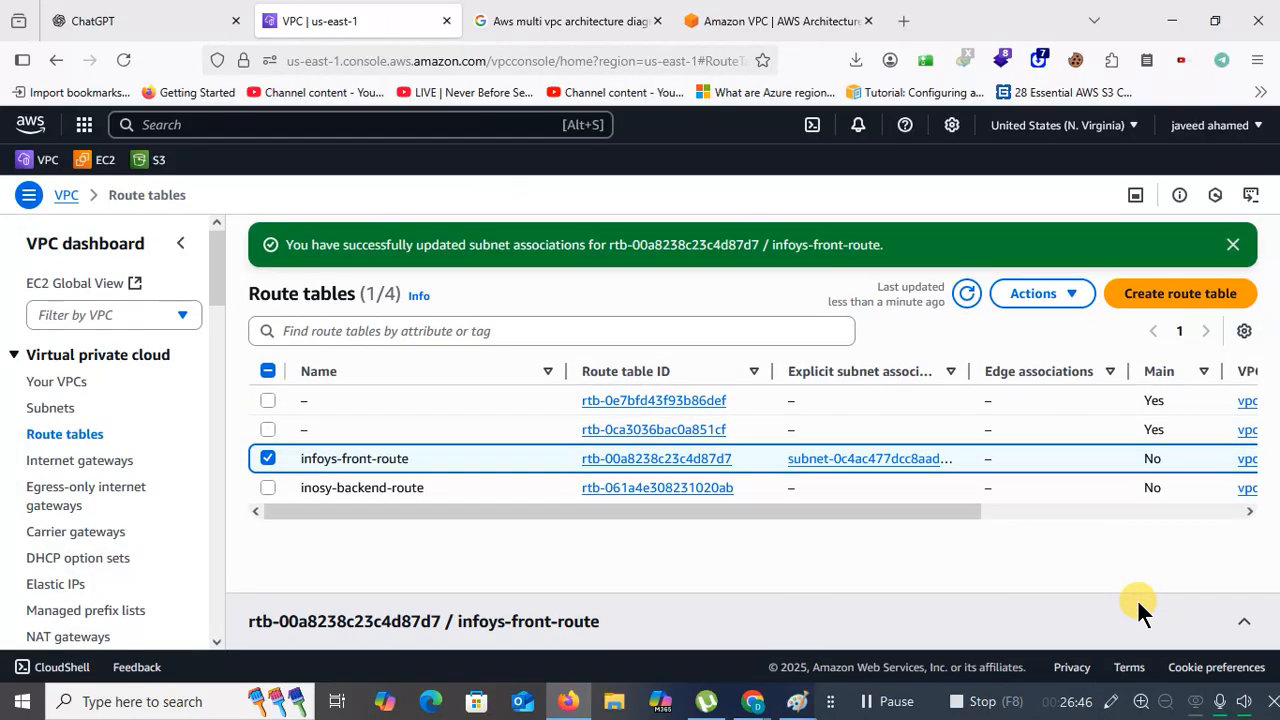
pyautogui.click(268, 458)
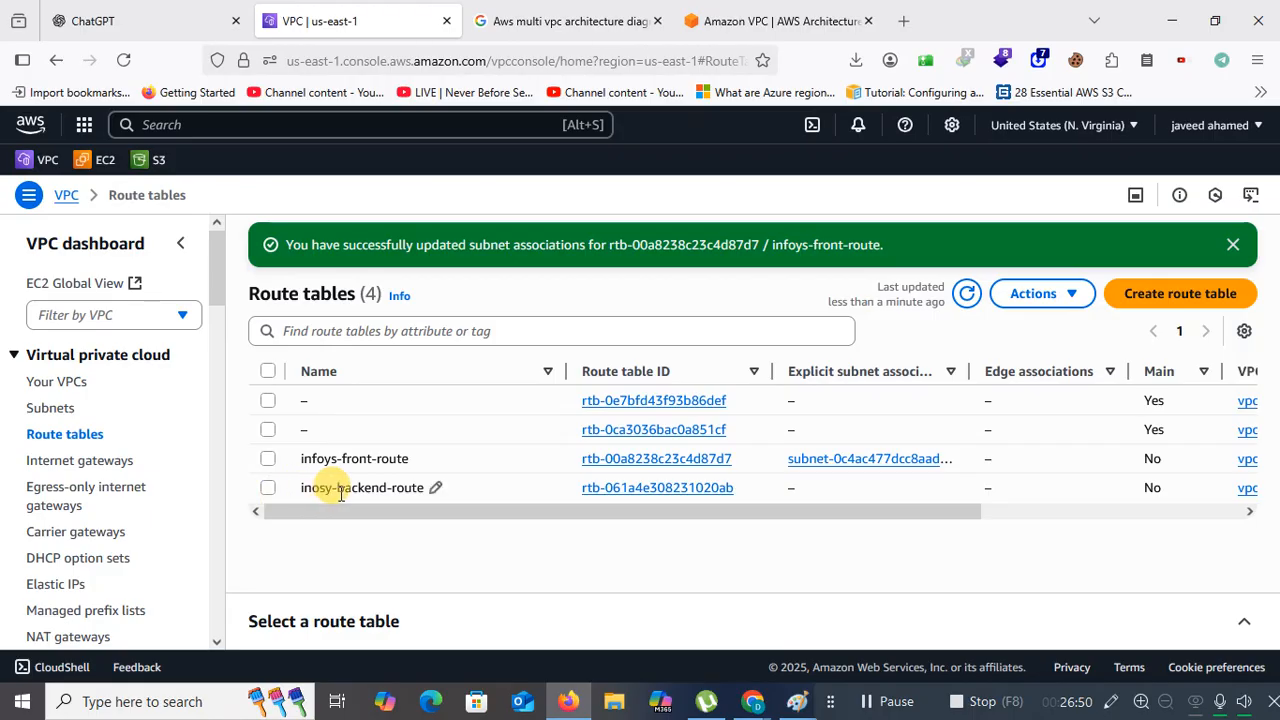
# Rename the backend route table from inosy-backend-route to infosy-backend-route
pyautogui.click(435, 490)
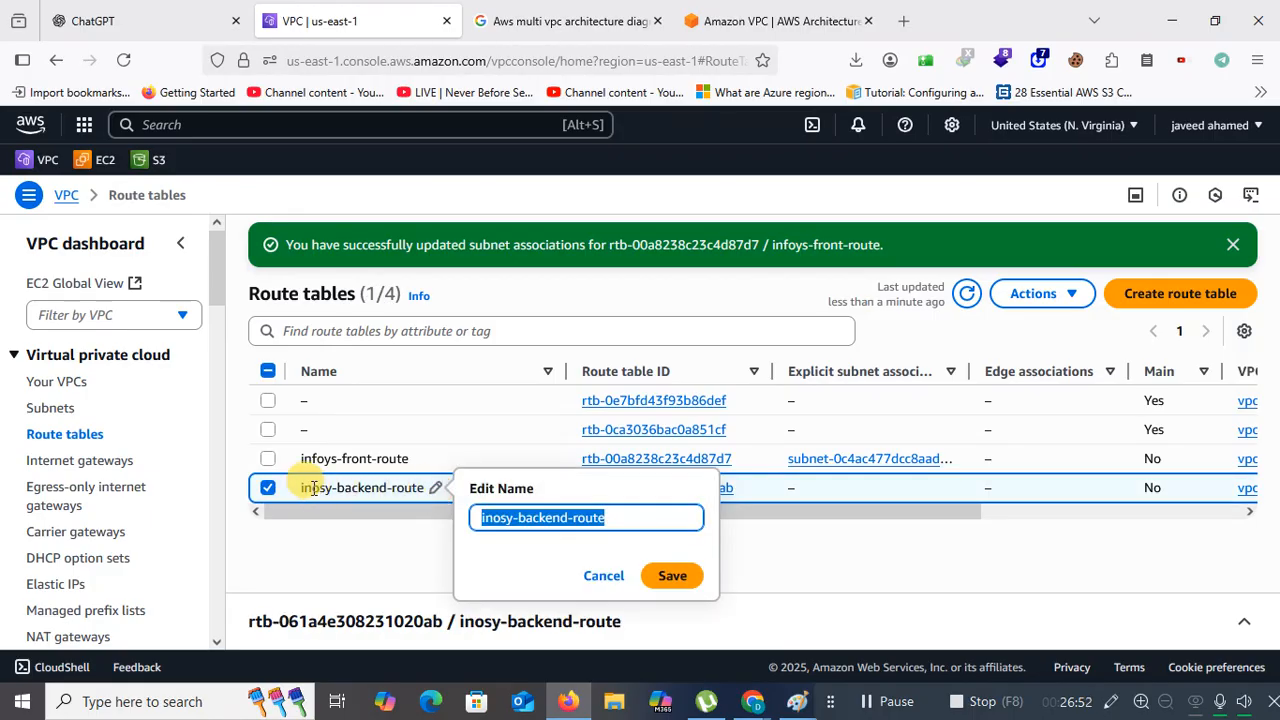
pyautogui.click(305, 487)
pyautogui.click(434, 489)
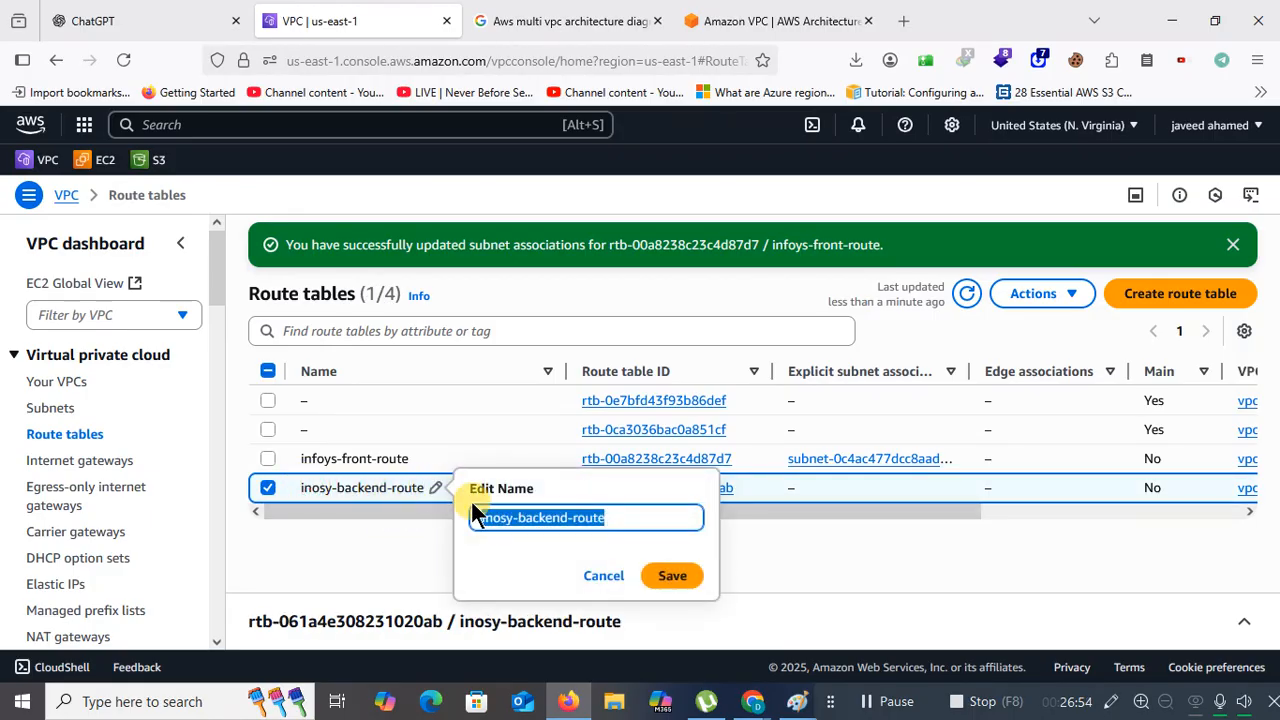
pyautogui.click(488, 517)
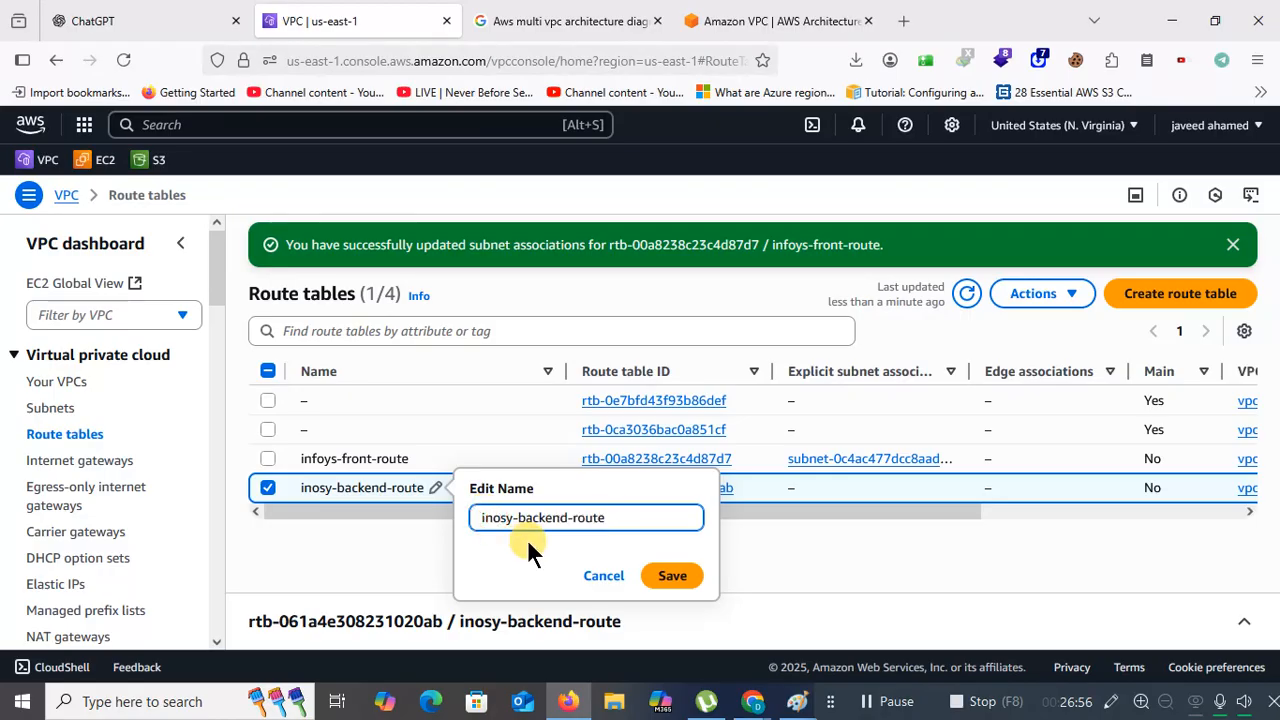
pyautogui.write('f')
pyautogui.click(668, 575)
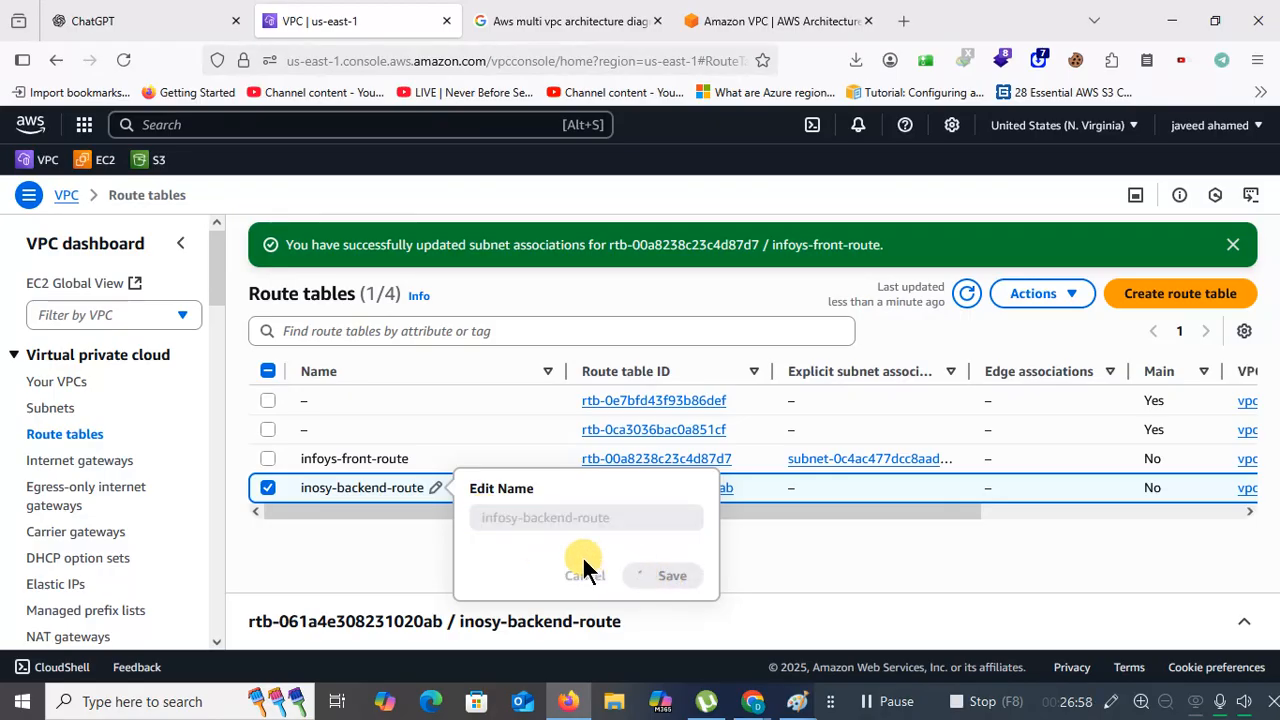
# Associate infosys-private-backend-subnet with infosy-backend-route, then select infoys-front-route
pyautogui.rightClick(362, 488)
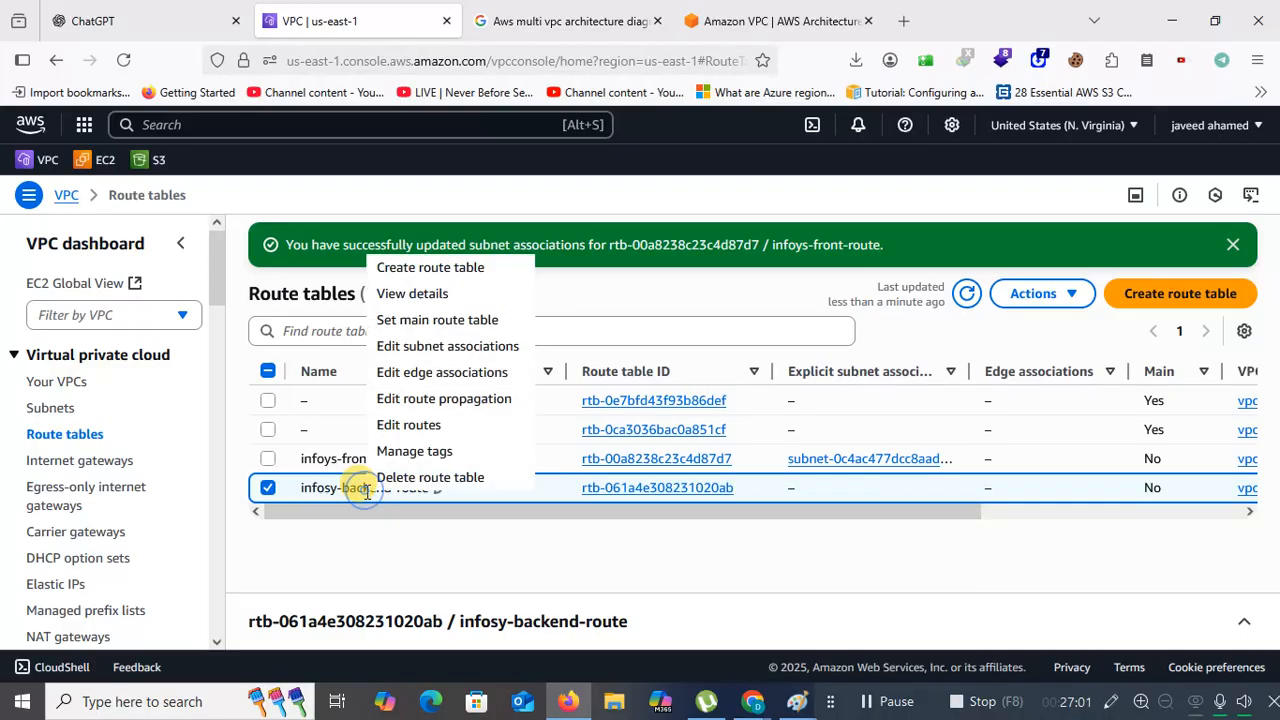
pyautogui.click(434, 350)
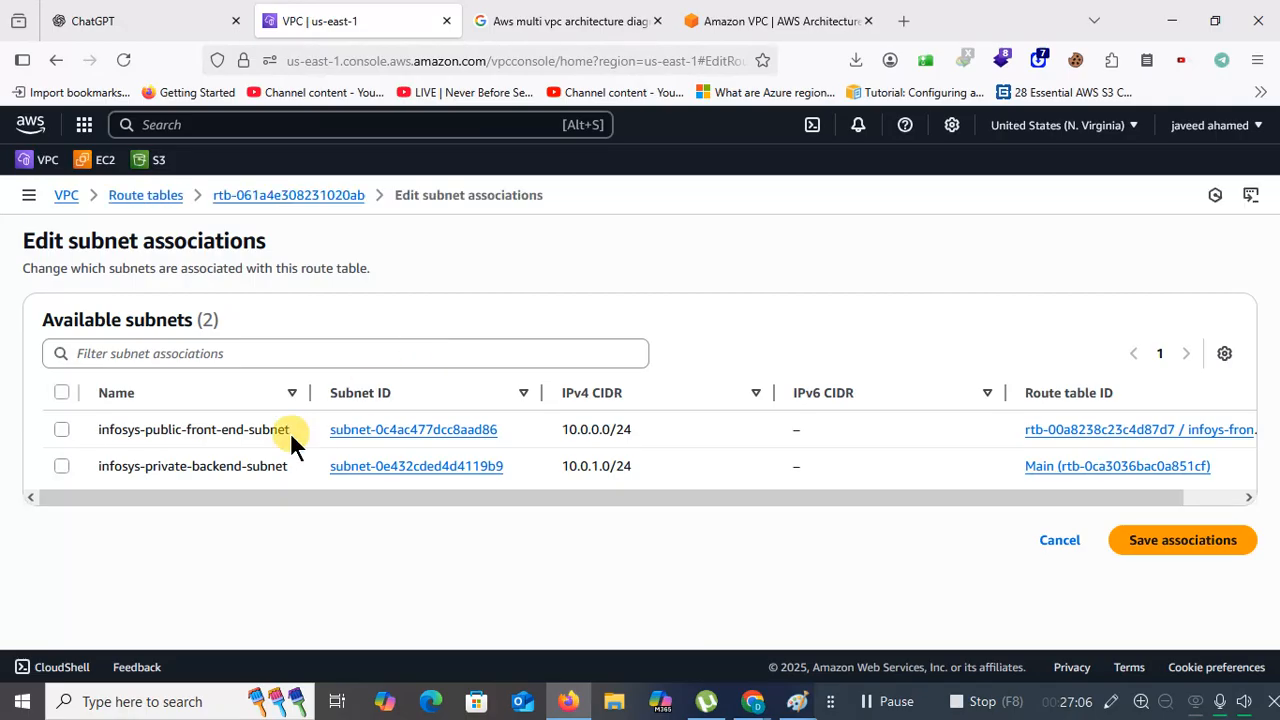
pyautogui.click(61, 467)
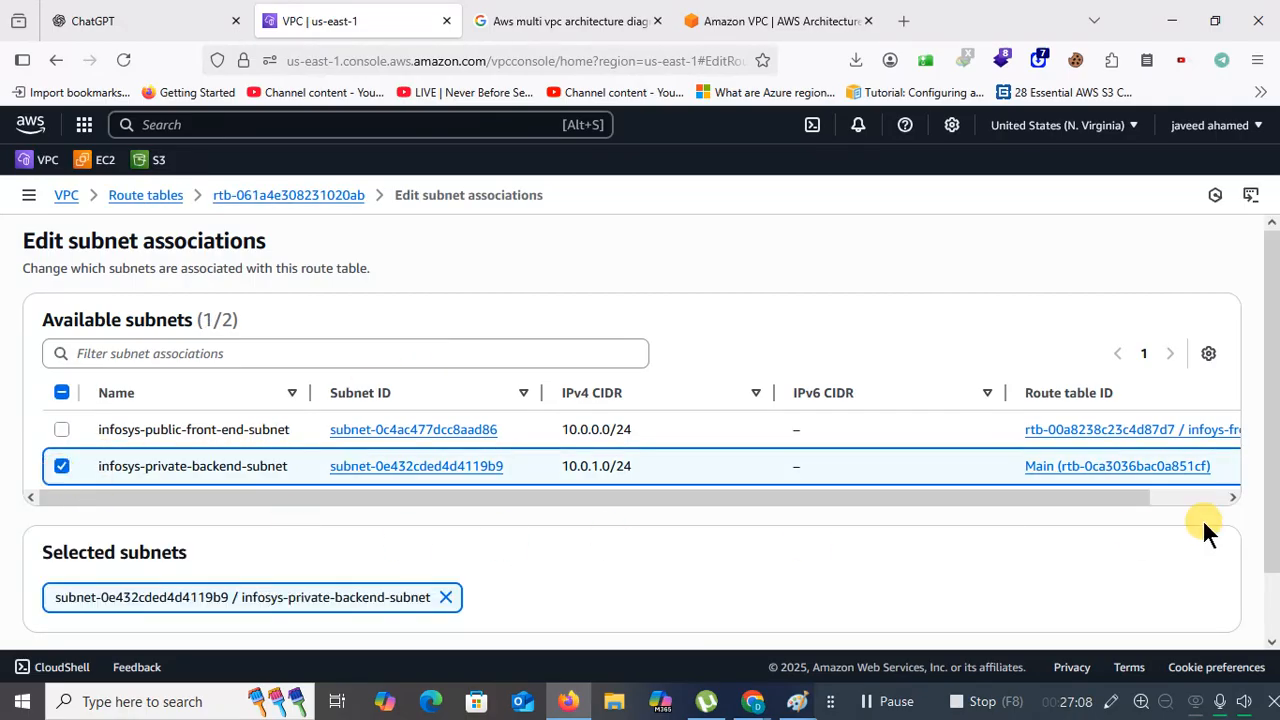
pyautogui.scroll(-1, 1202, 519)
pyautogui.click(1191, 600)
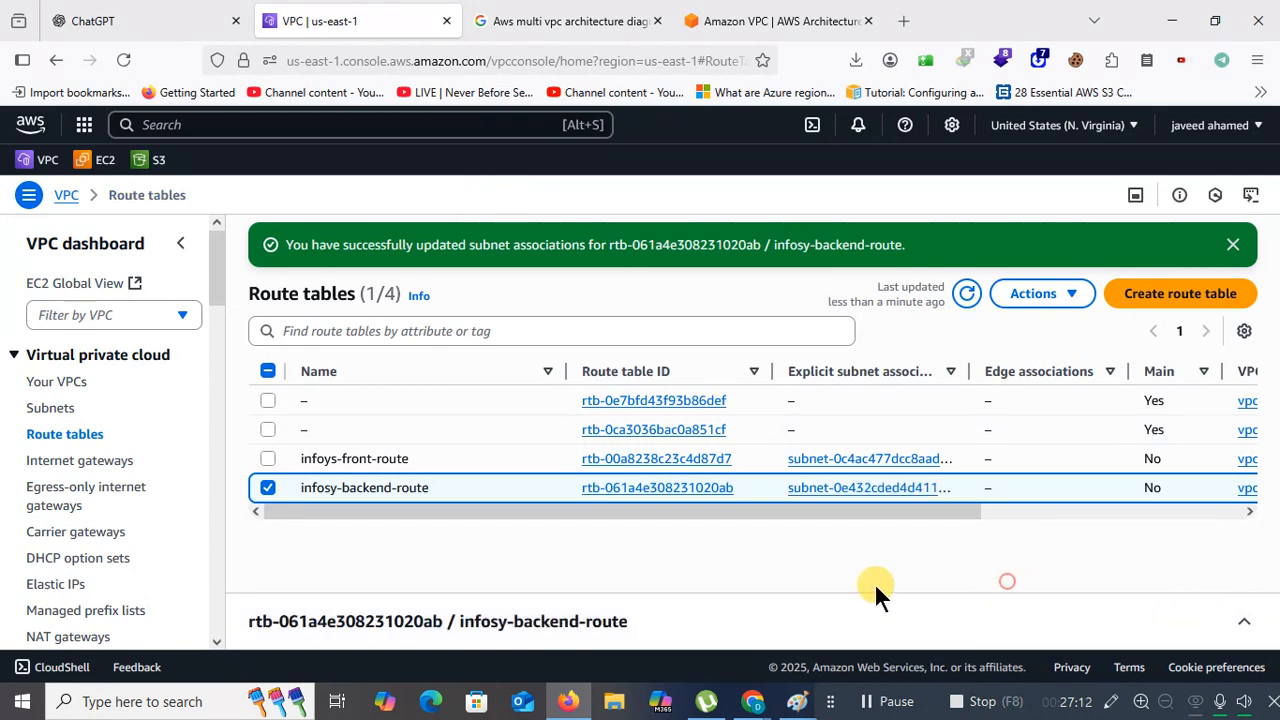
pyautogui.click(263, 487)
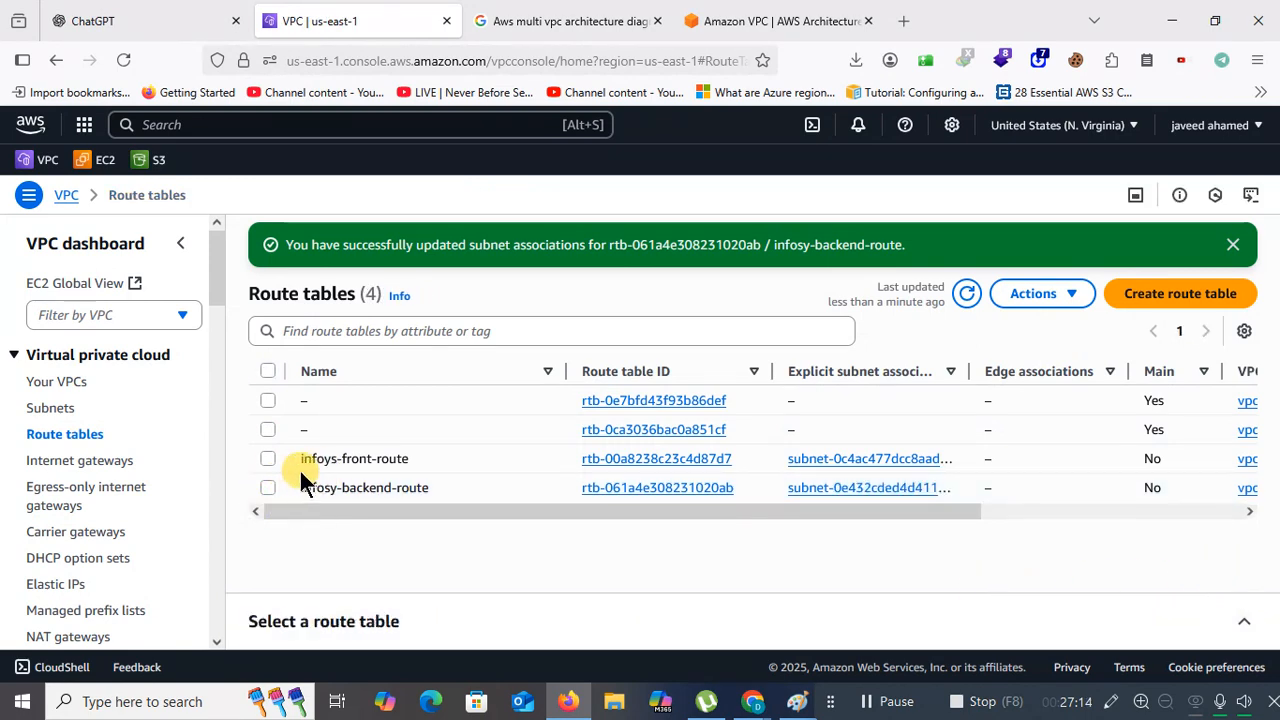
pyautogui.click(267, 458)
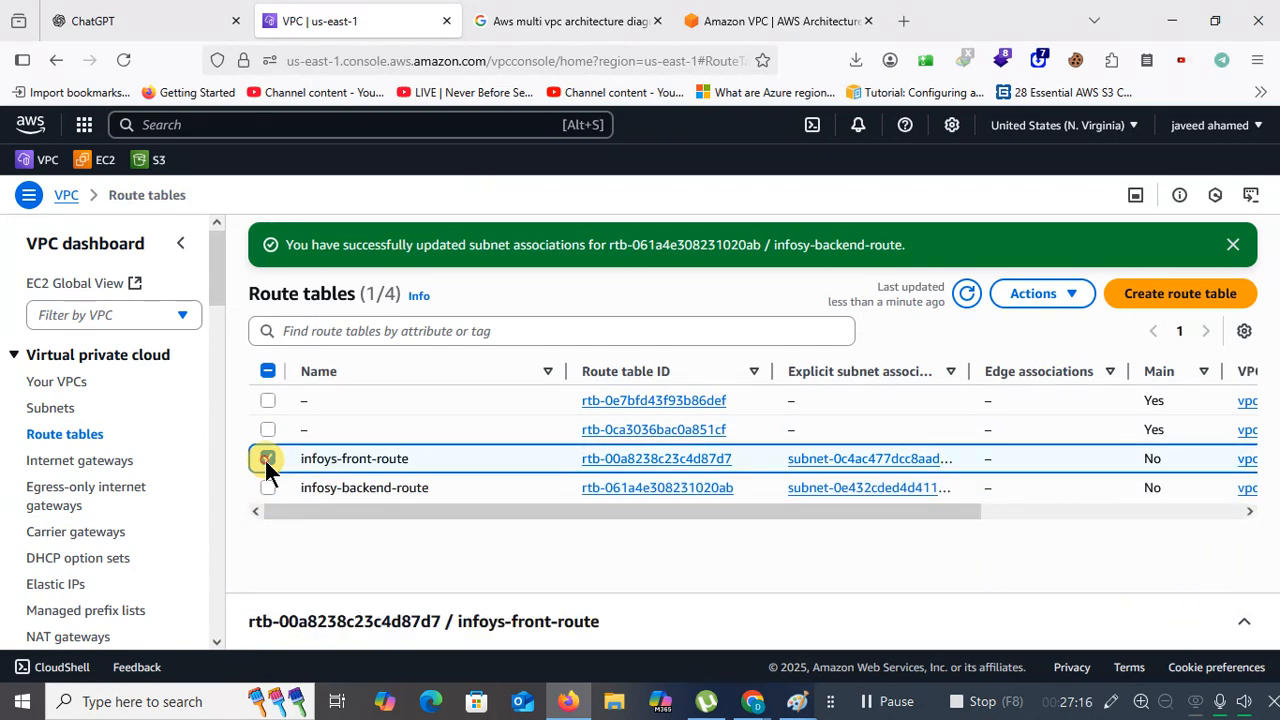
# Add an unsaved 0.0.0.0/0 route with an igw- Internet Gateway target to infoys-front-route
pyautogui.rightClick(335, 459)
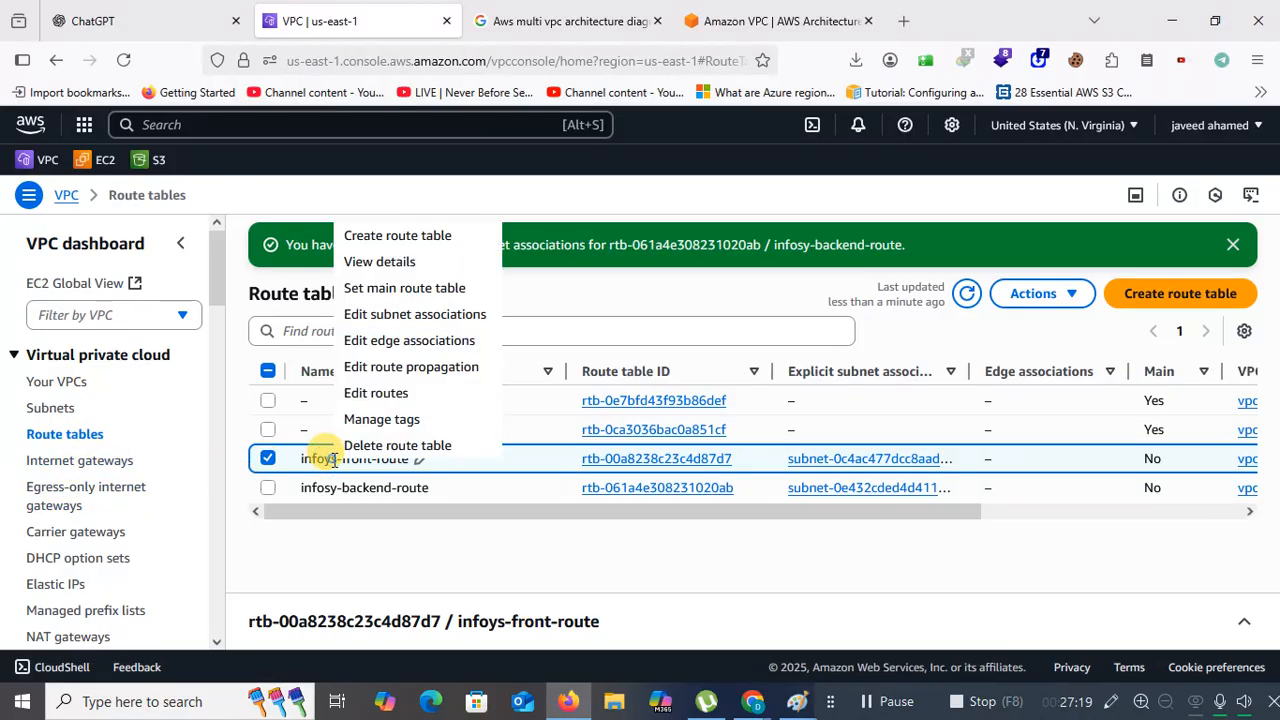
pyautogui.click(381, 397)
pyautogui.click(86, 434)
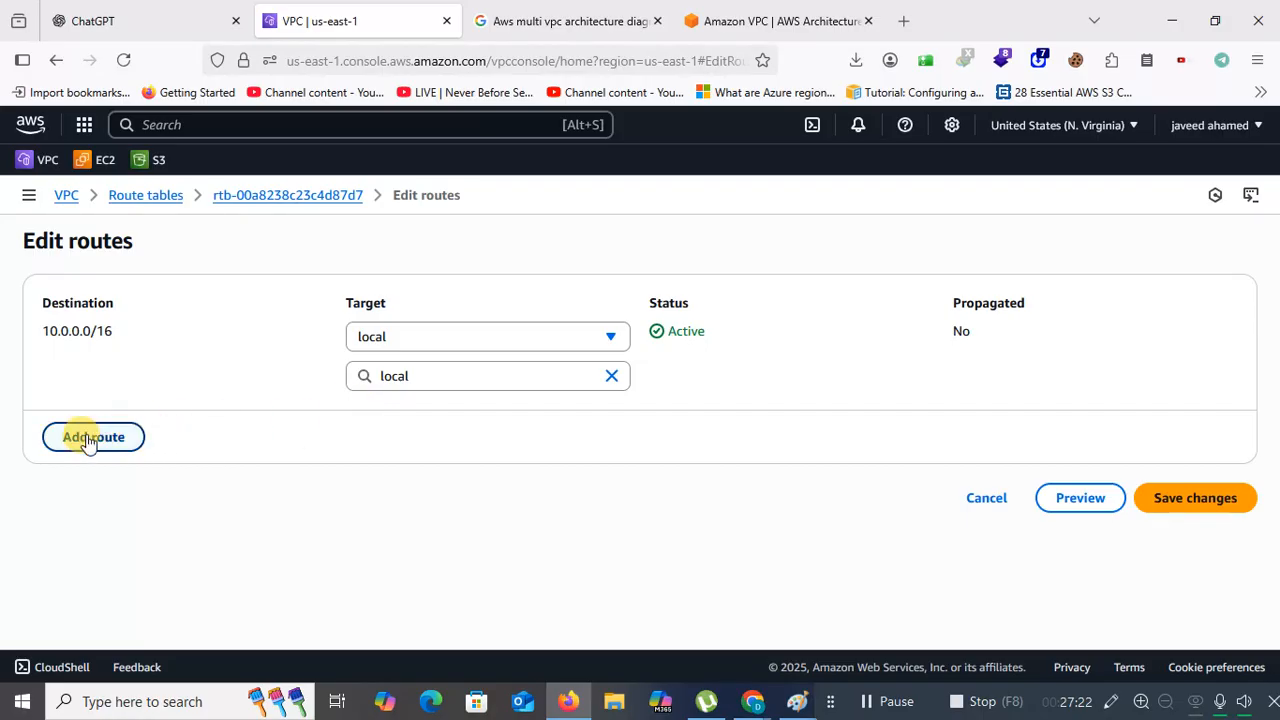
pyautogui.click(106, 414)
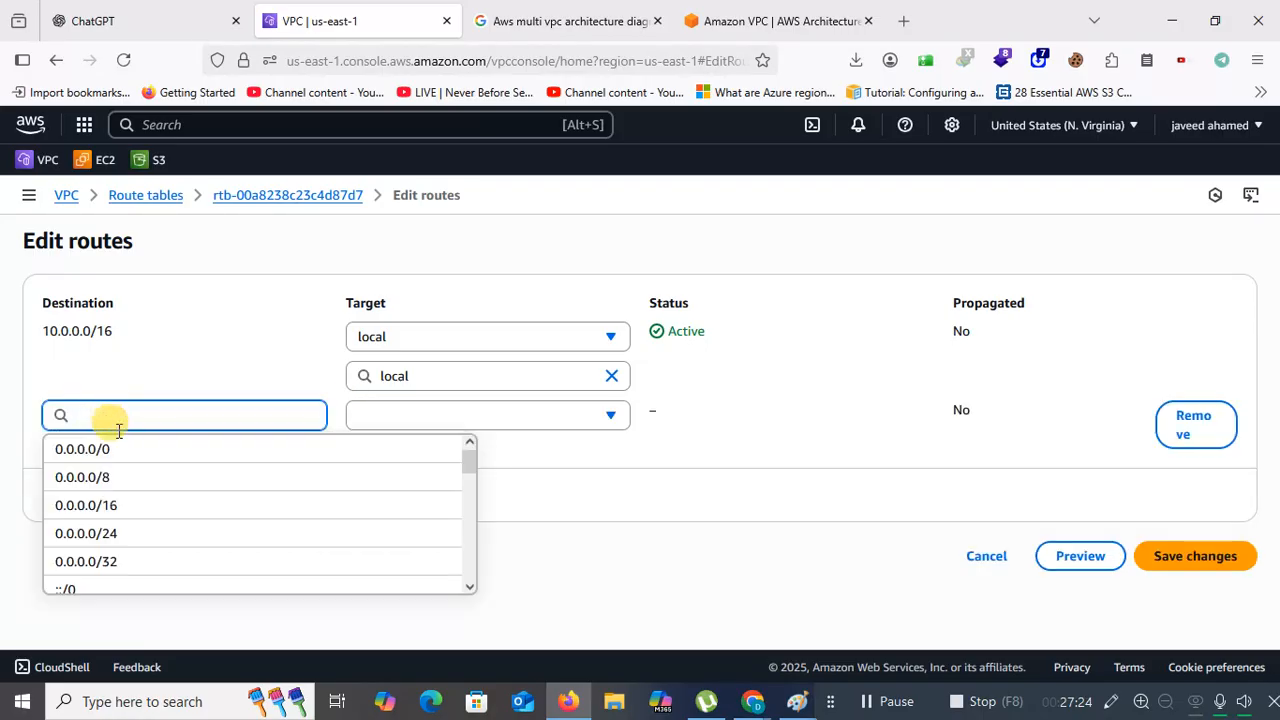
pyautogui.click(122, 452)
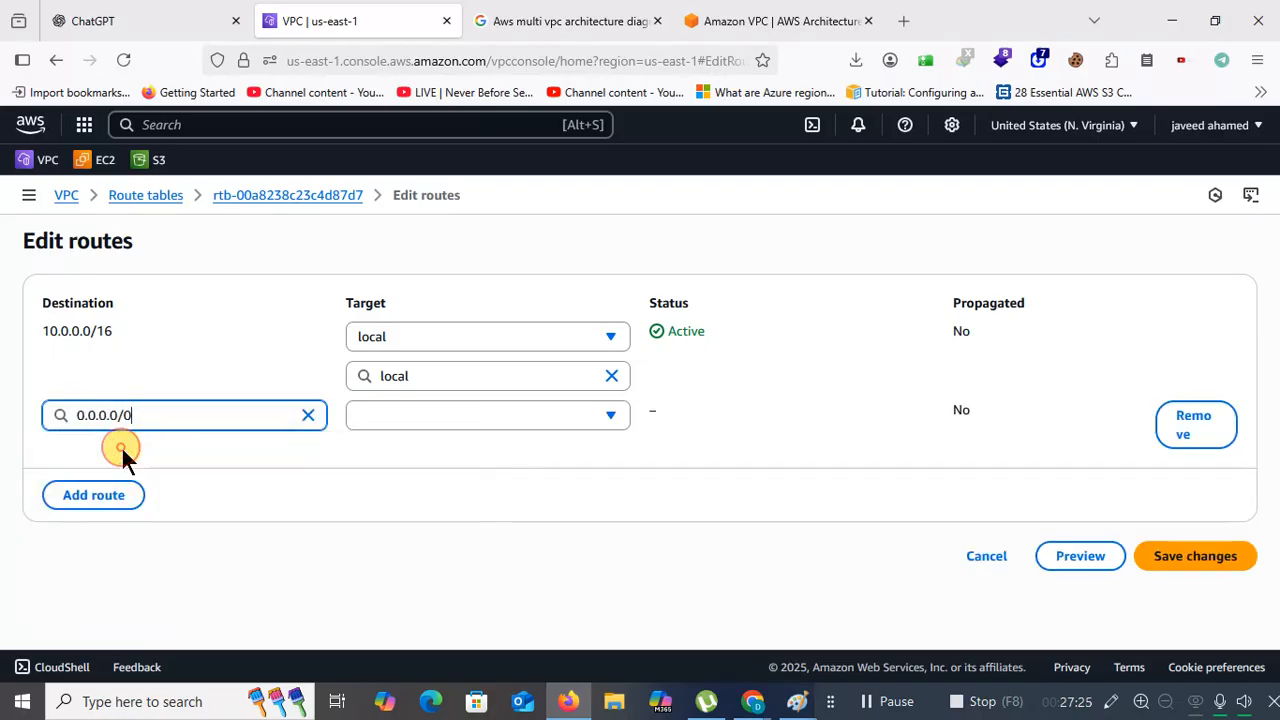
pyautogui.click(426, 417)
pyautogui.scroll(-1, 434, 570)
pyautogui.click(432, 580)
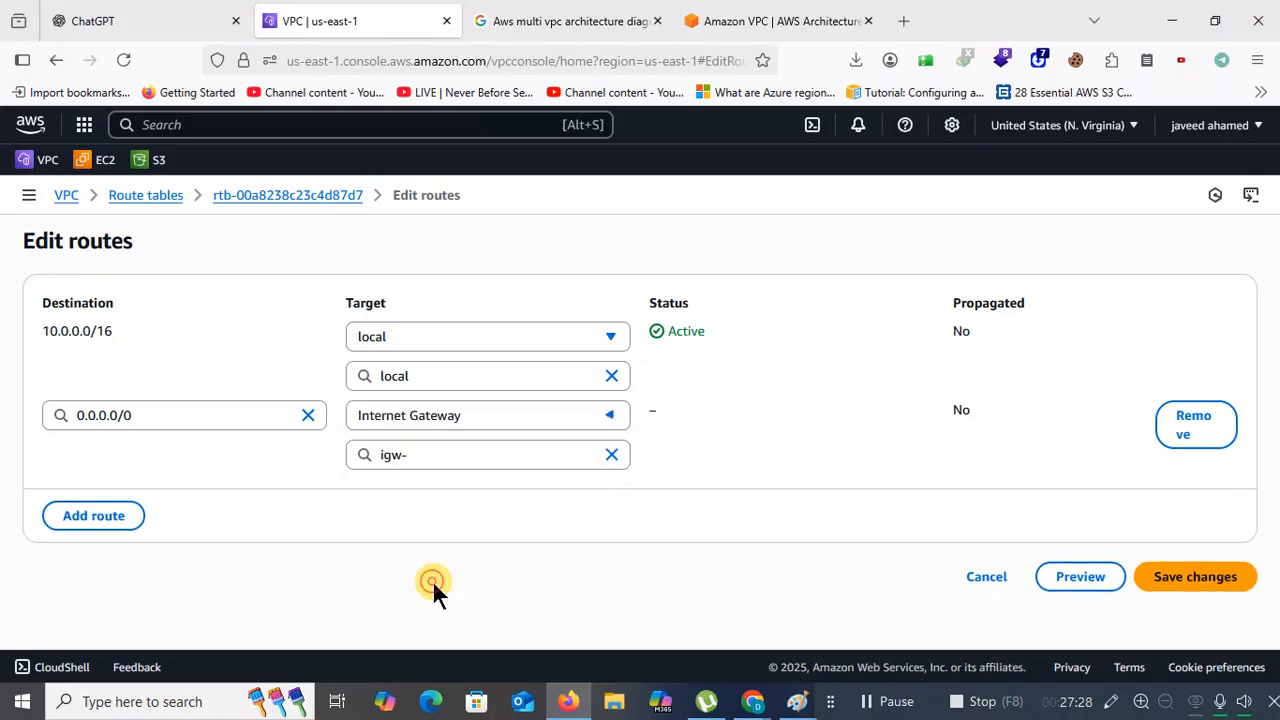
pyautogui.click(469, 462)
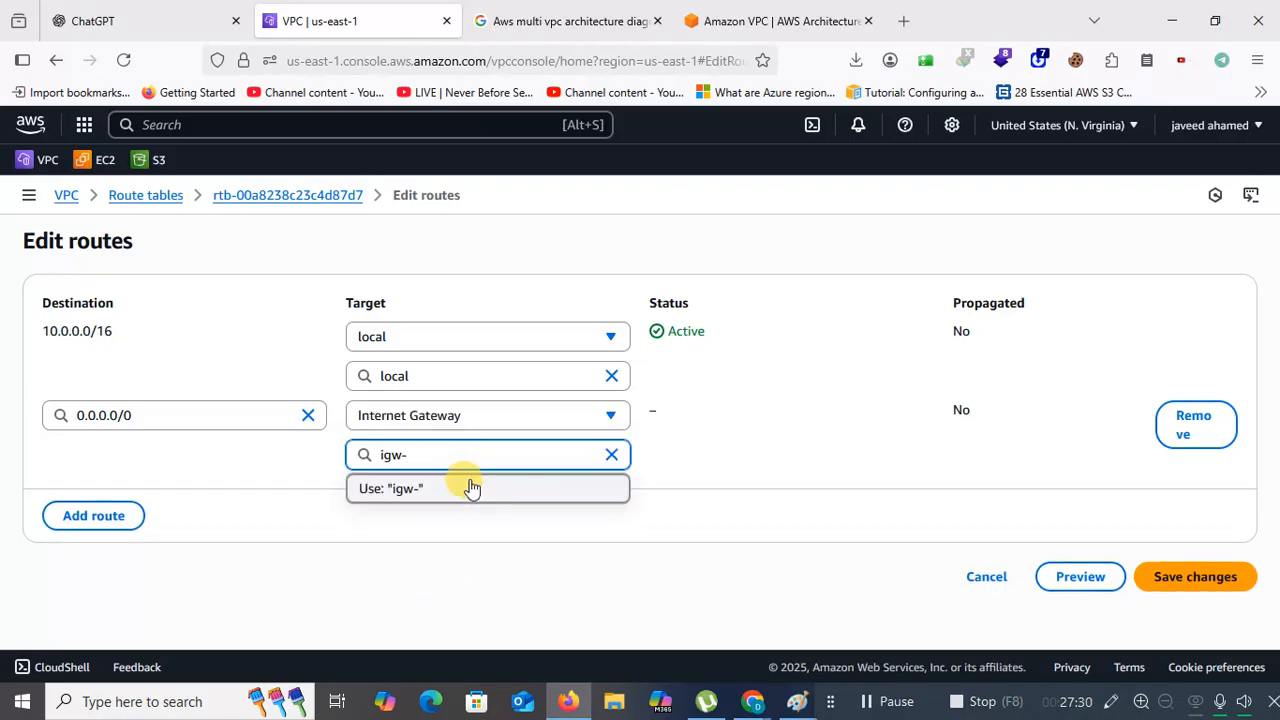
pyautogui.click(469, 483)
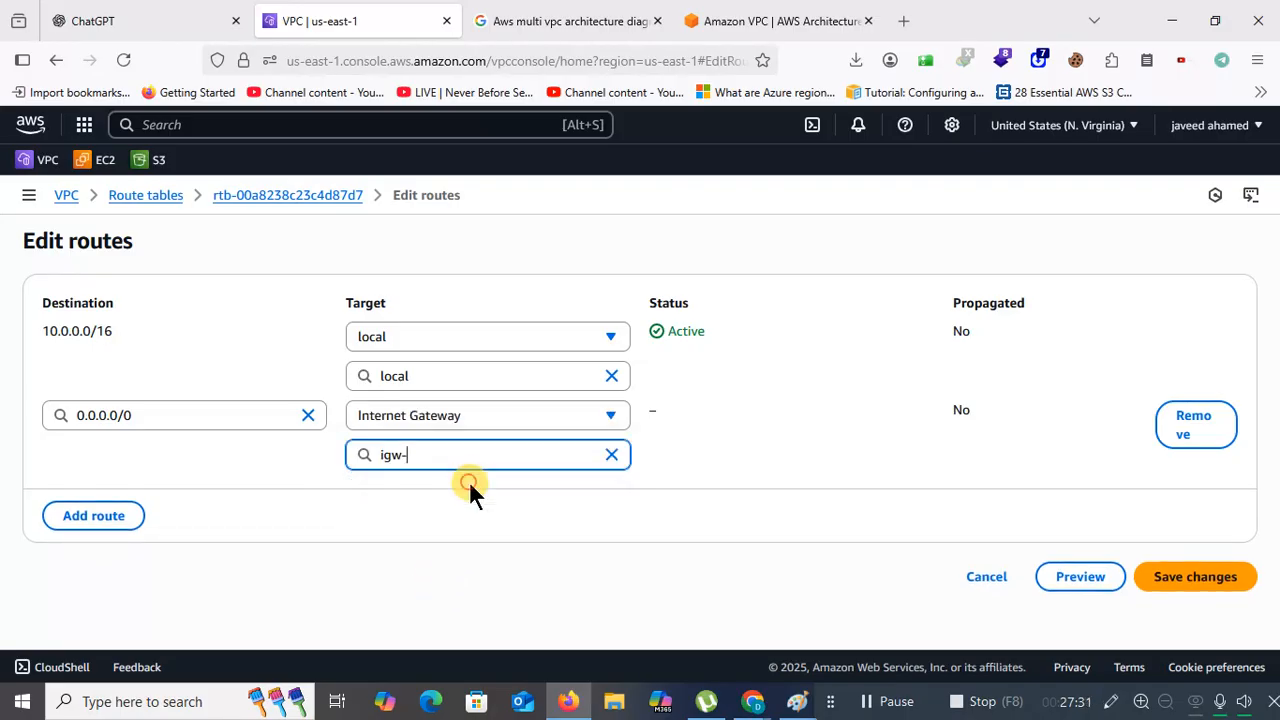
# Discard the unsaved route edits and attach infosys-public-igw to infosys-vpc
pyautogui.click(983, 576)
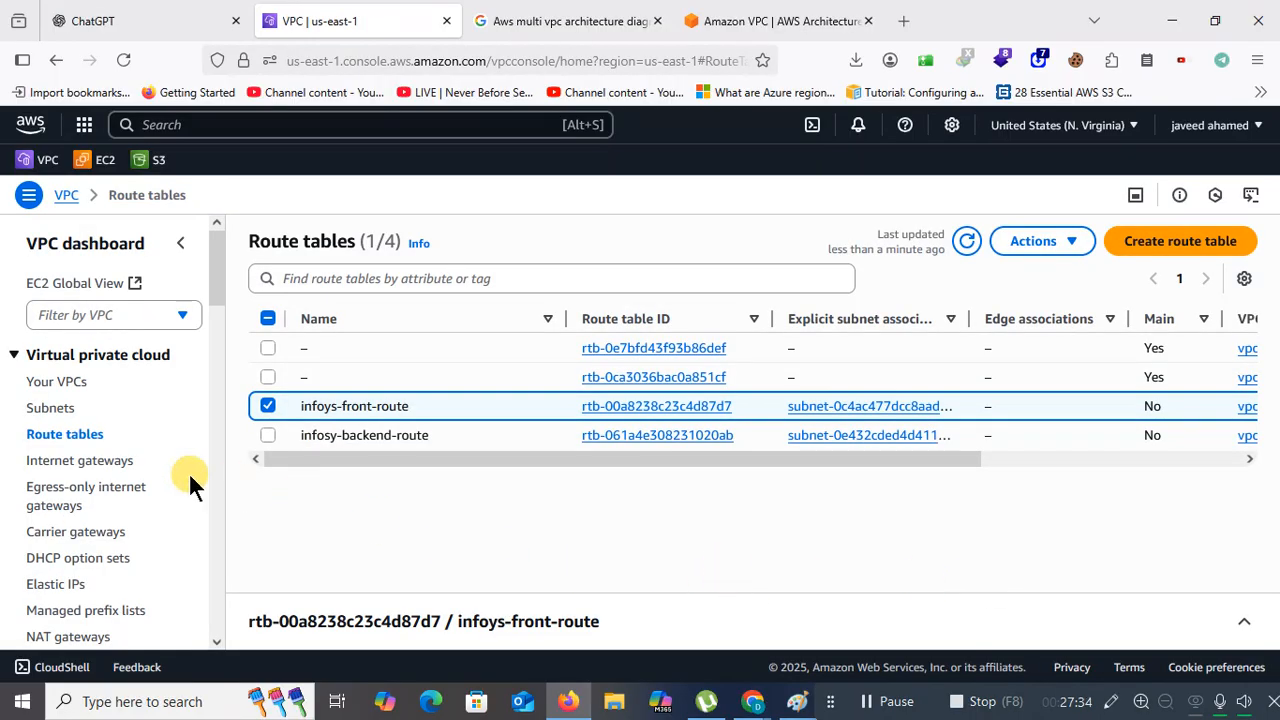
pyautogui.click(265, 406)
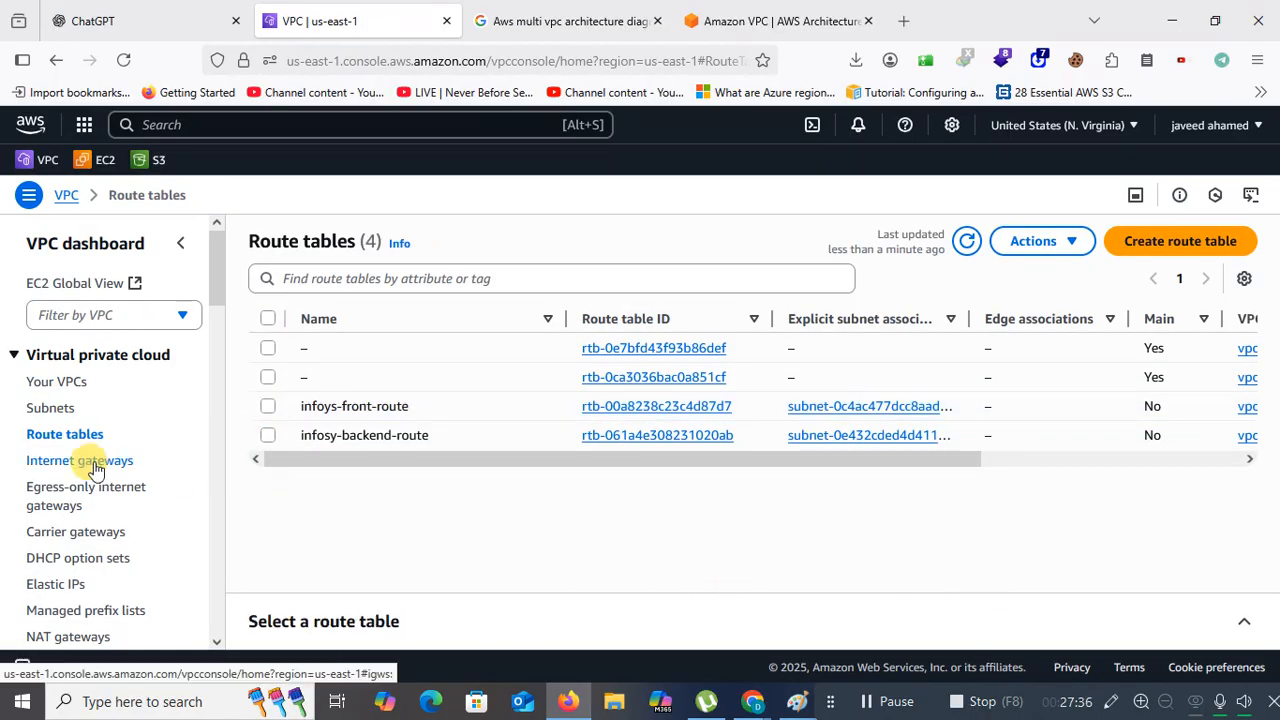
pyautogui.click(93, 462)
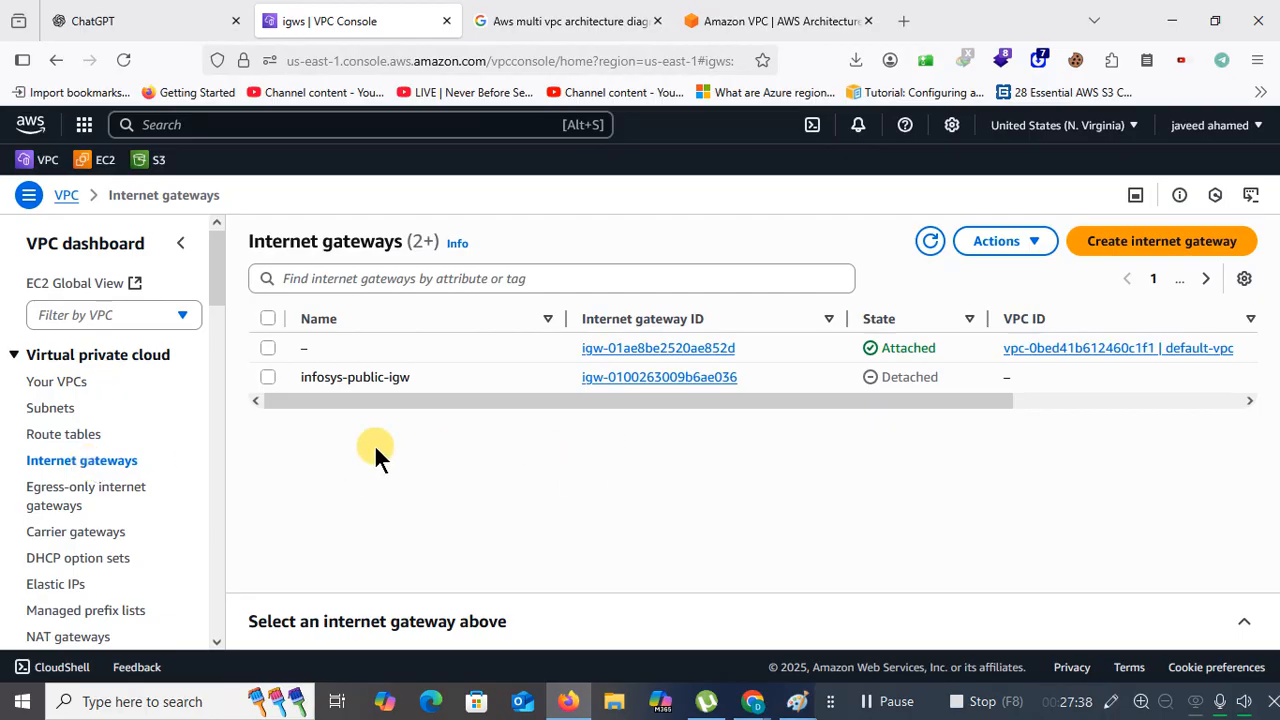
pyautogui.click(267, 380)
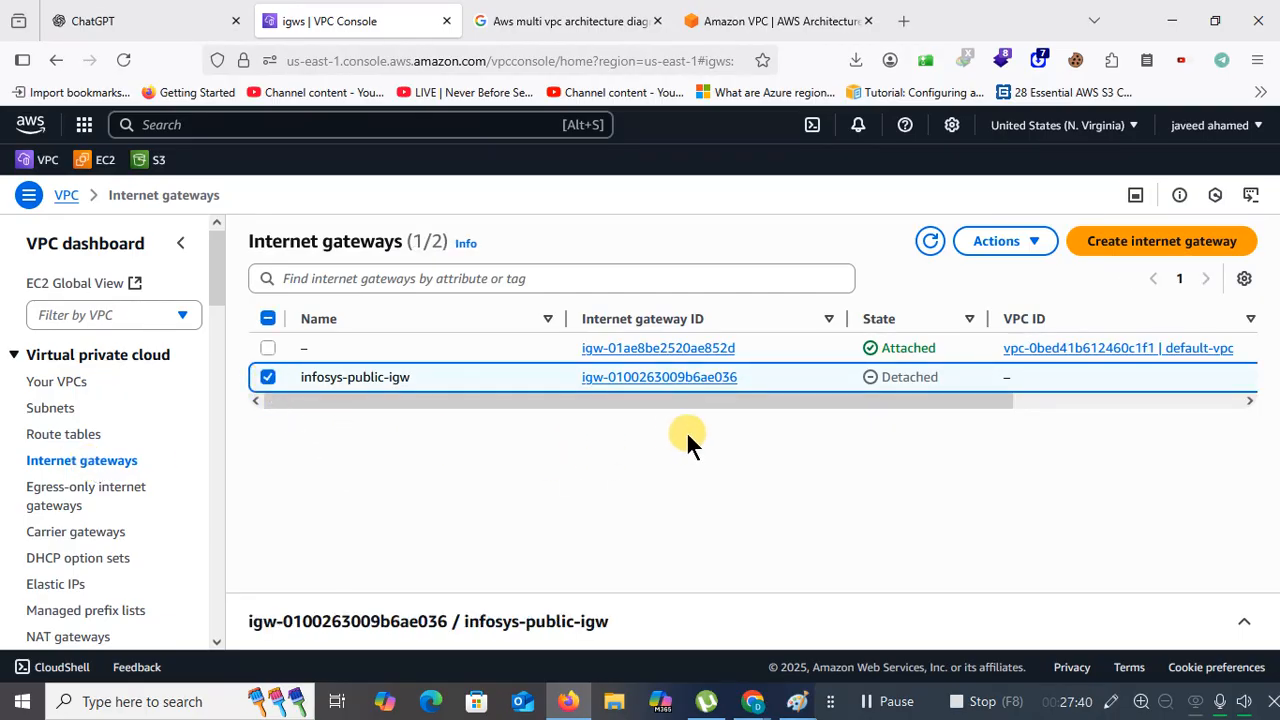
pyautogui.click(1040, 241)
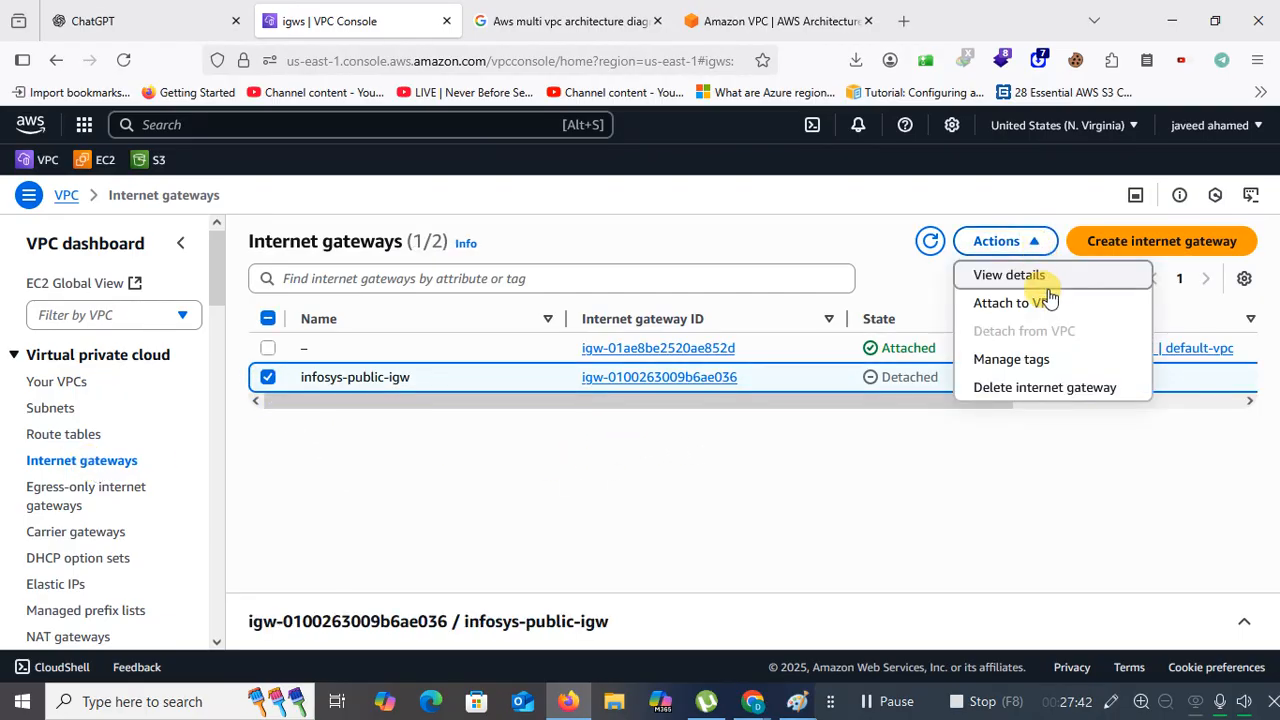
pyautogui.click(1030, 303)
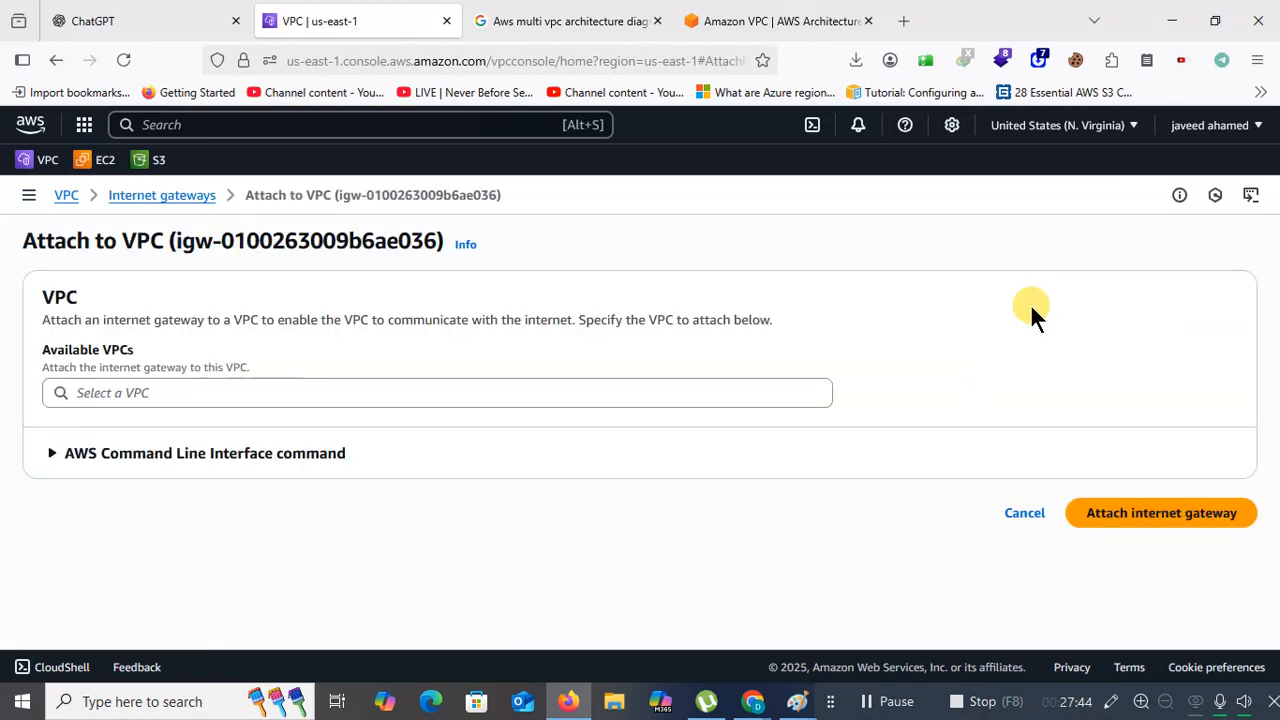
pyautogui.click(651, 390)
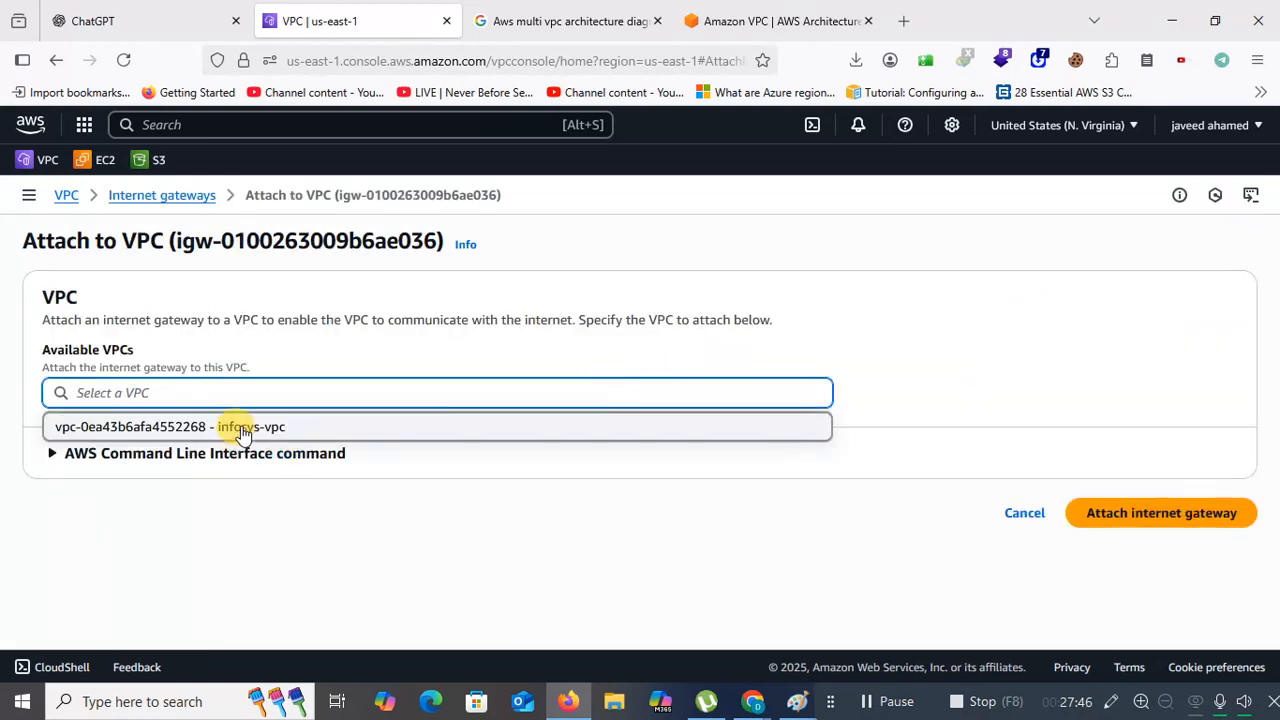
pyautogui.click(240, 427)
pyautogui.click(1117, 514)
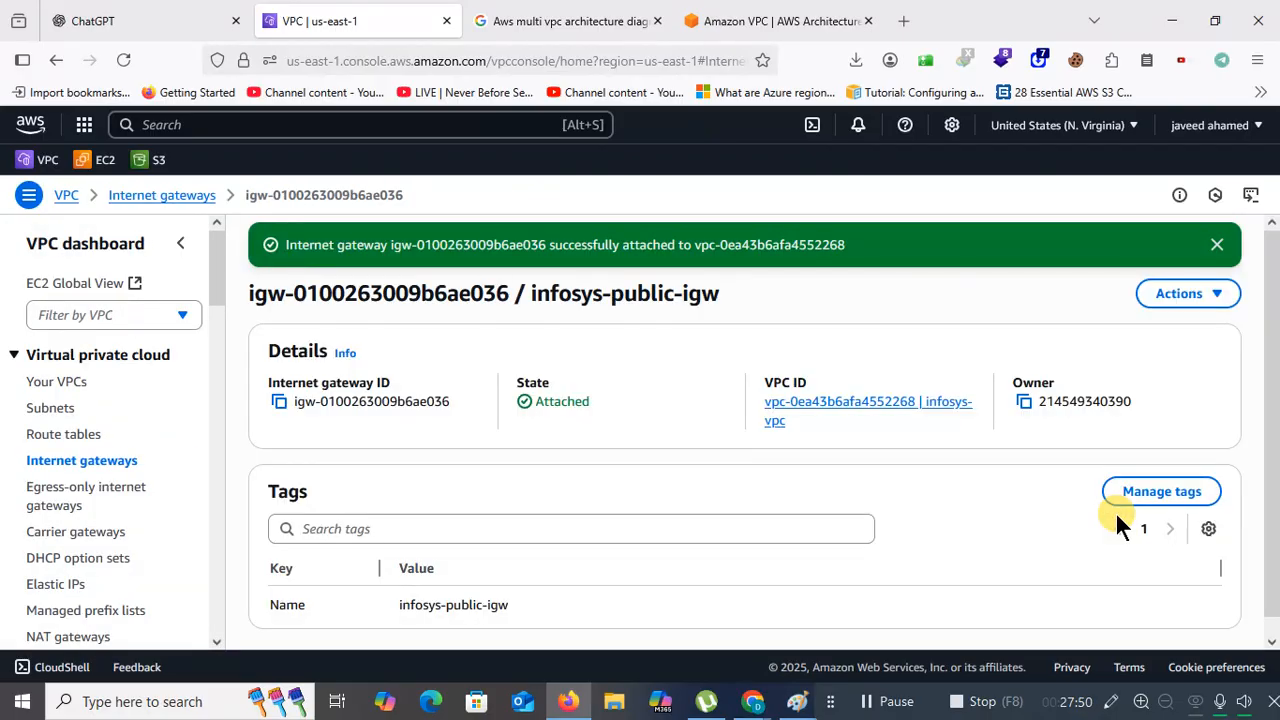
pyautogui.click(76, 438)
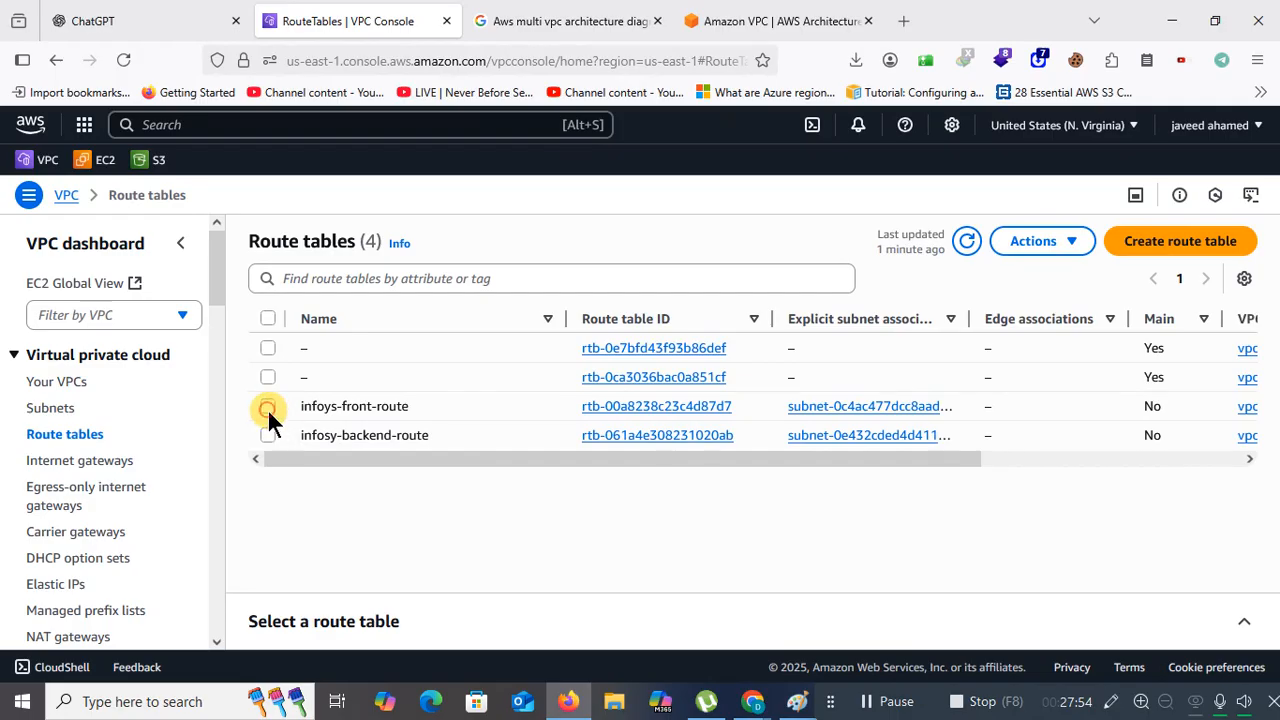
# Add and save a 0.0.0.0/0 route to infosys-public-igw in the infoys-front-route table
pyautogui.click(267, 408)
pyautogui.rightClick(352, 410)
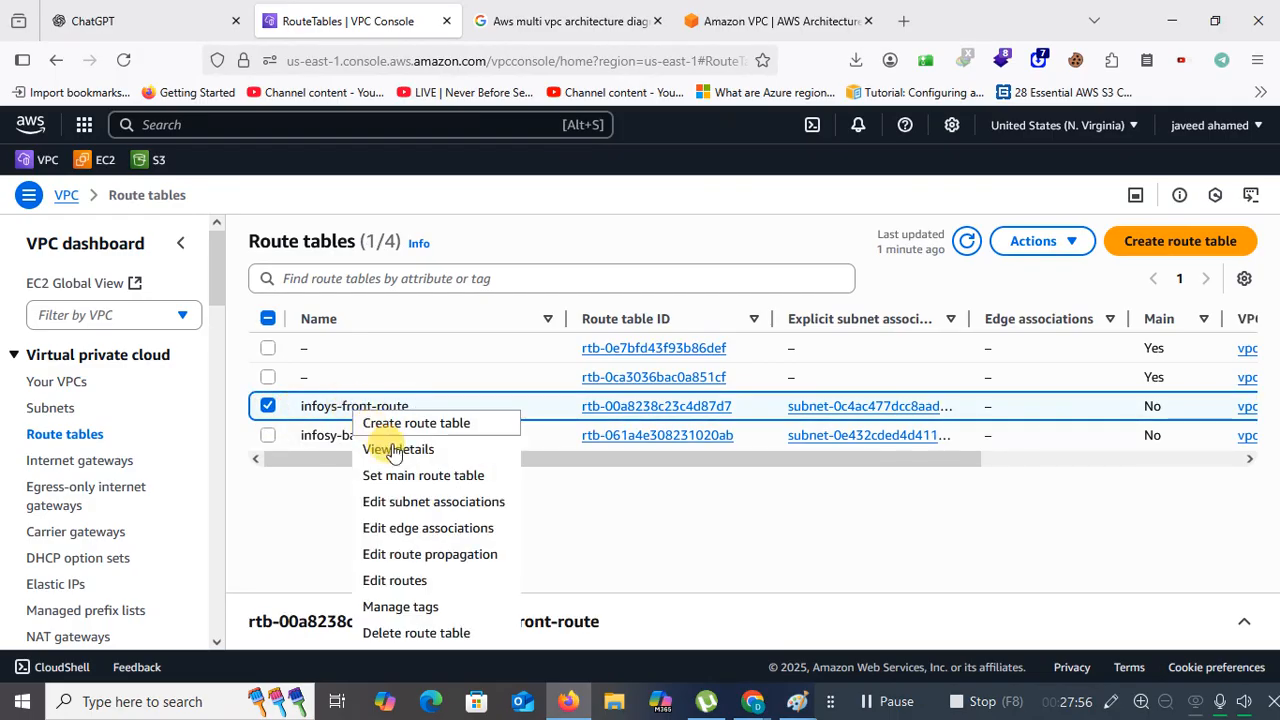
pyautogui.click(422, 584)
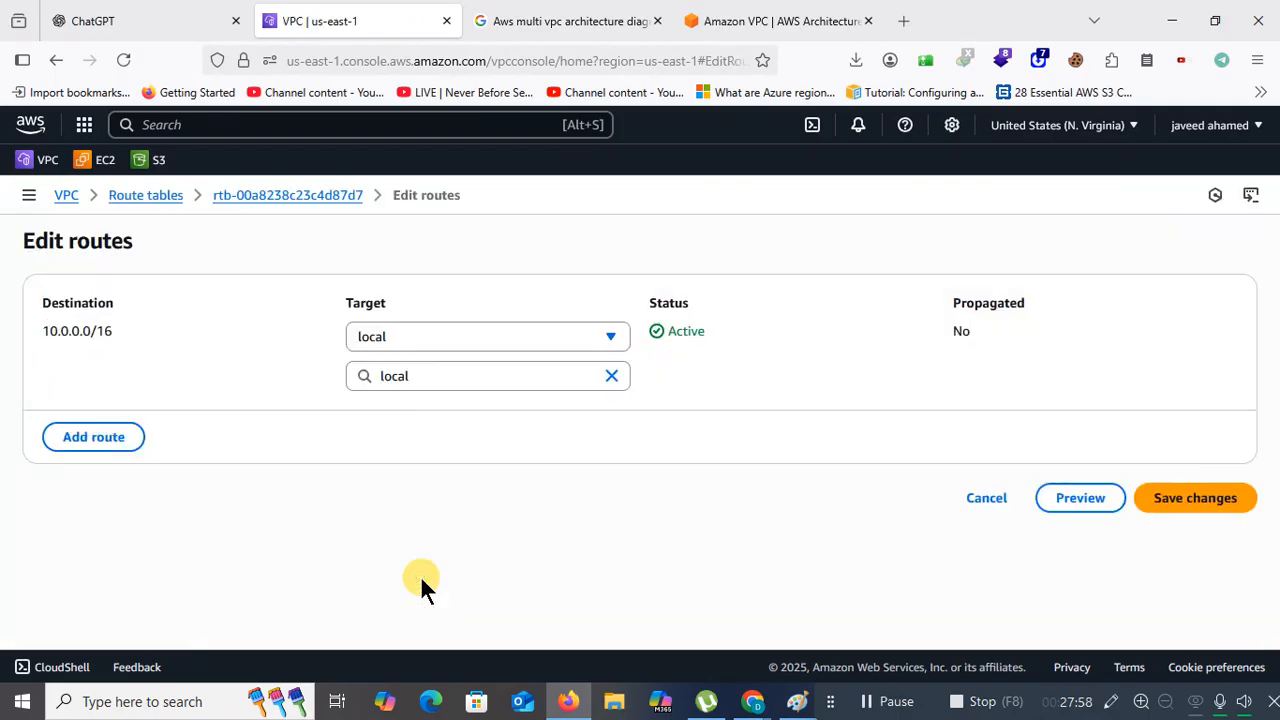
pyautogui.click(133, 447)
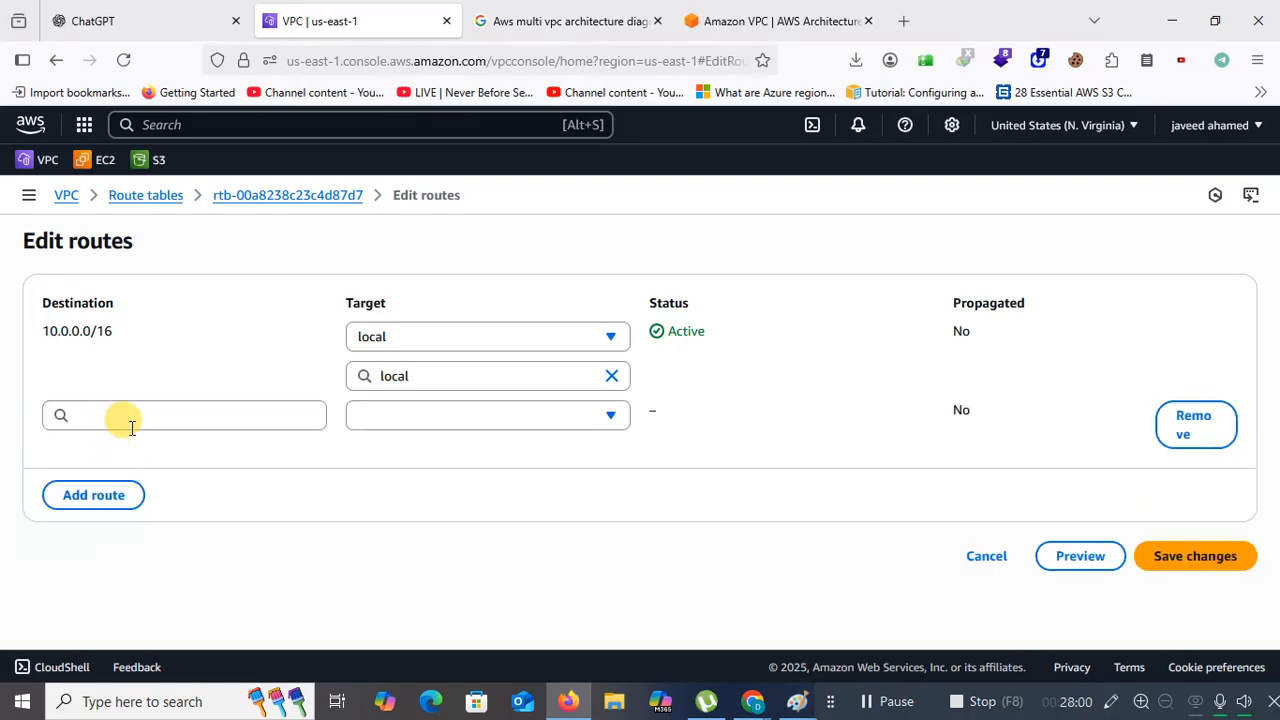
pyautogui.click(129, 416)
pyautogui.click(135, 458)
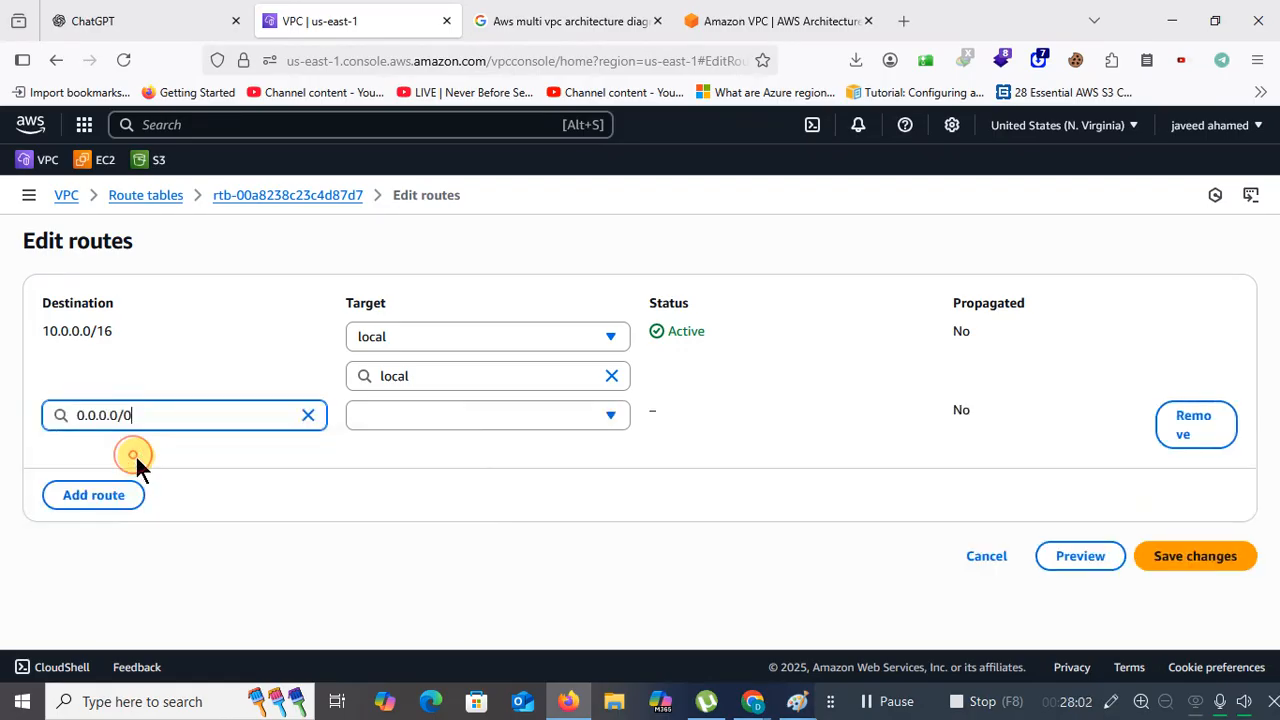
pyautogui.click(458, 420)
pyautogui.click(457, 583)
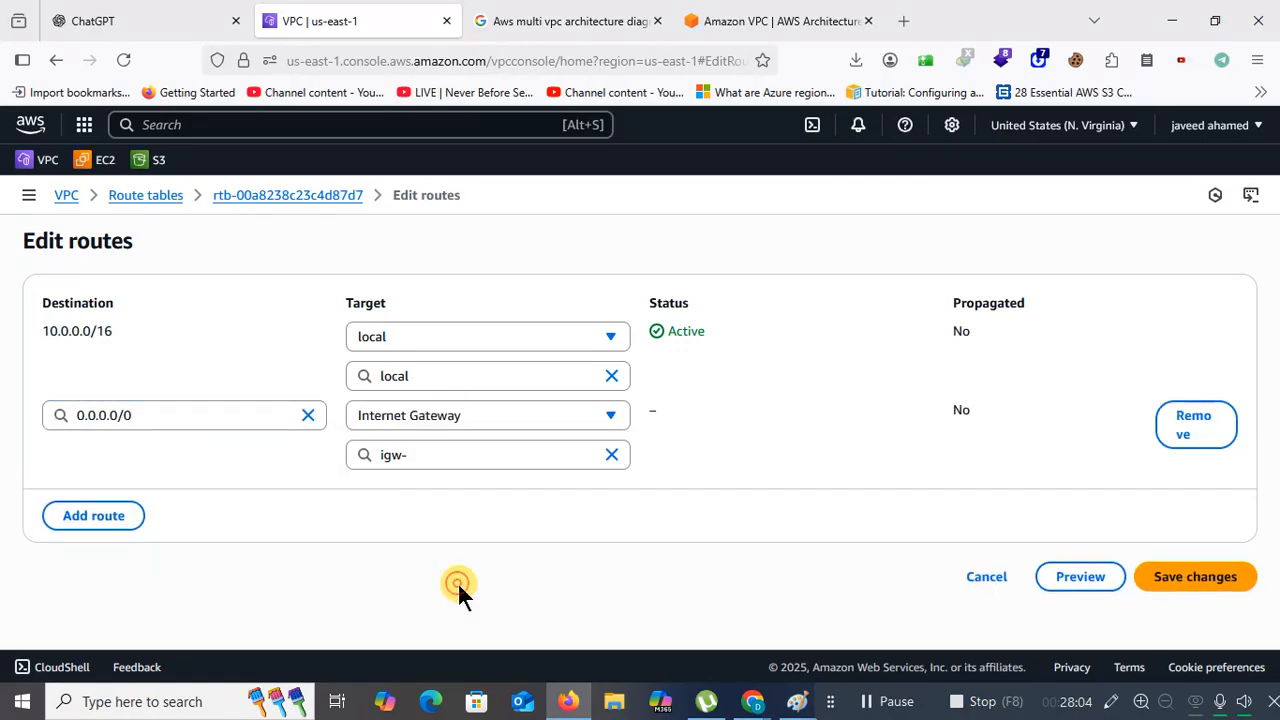
pyautogui.click(444, 455)
pyautogui.click(455, 513)
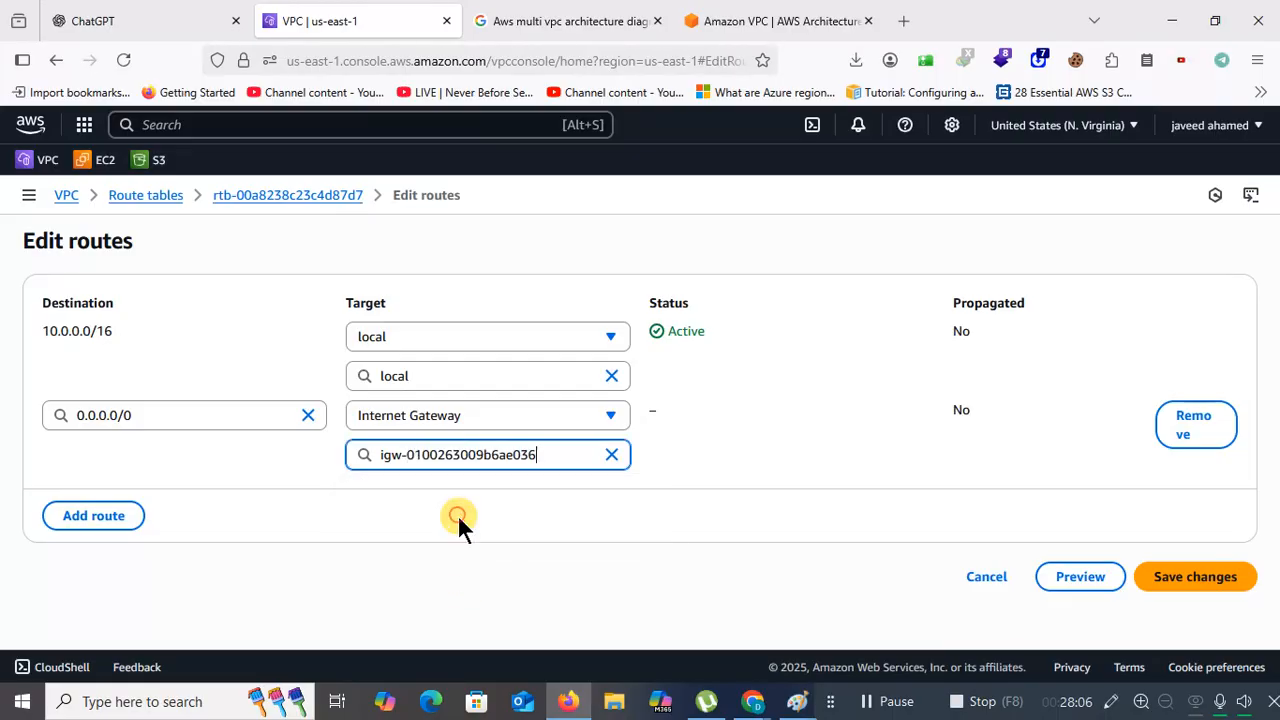
pyautogui.click(1182, 581)
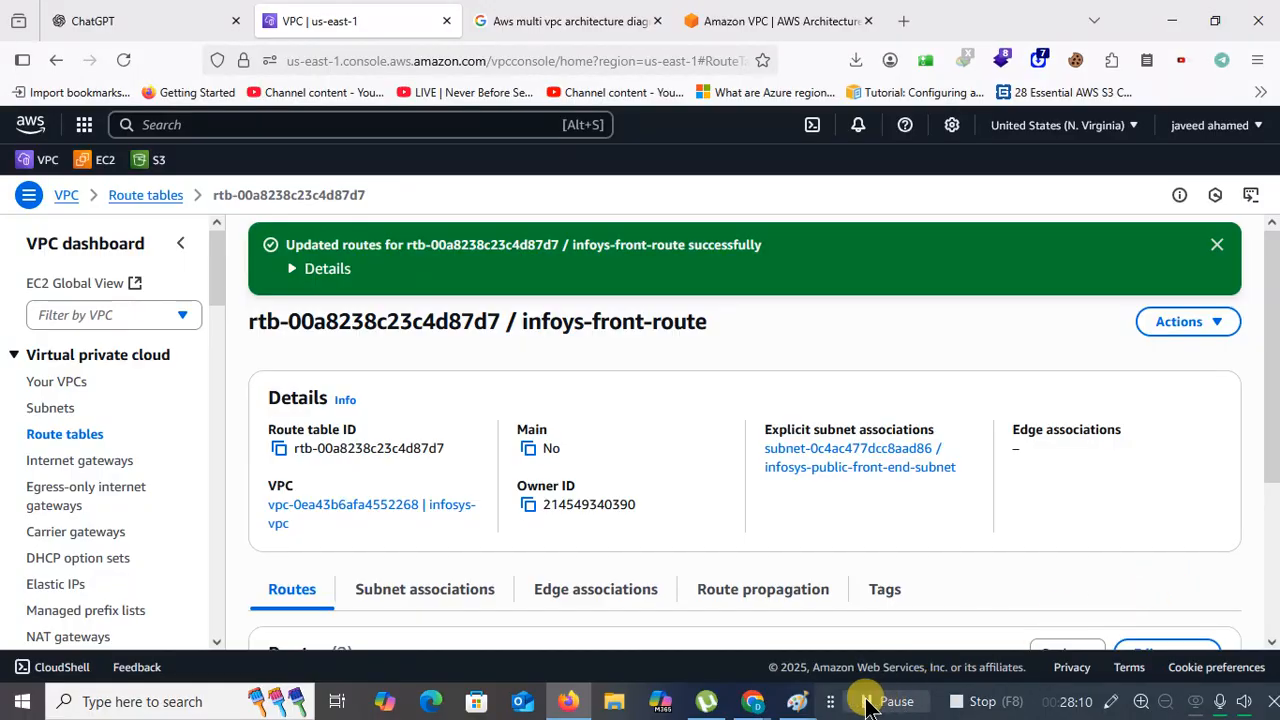
pyautogui.click(798, 702)
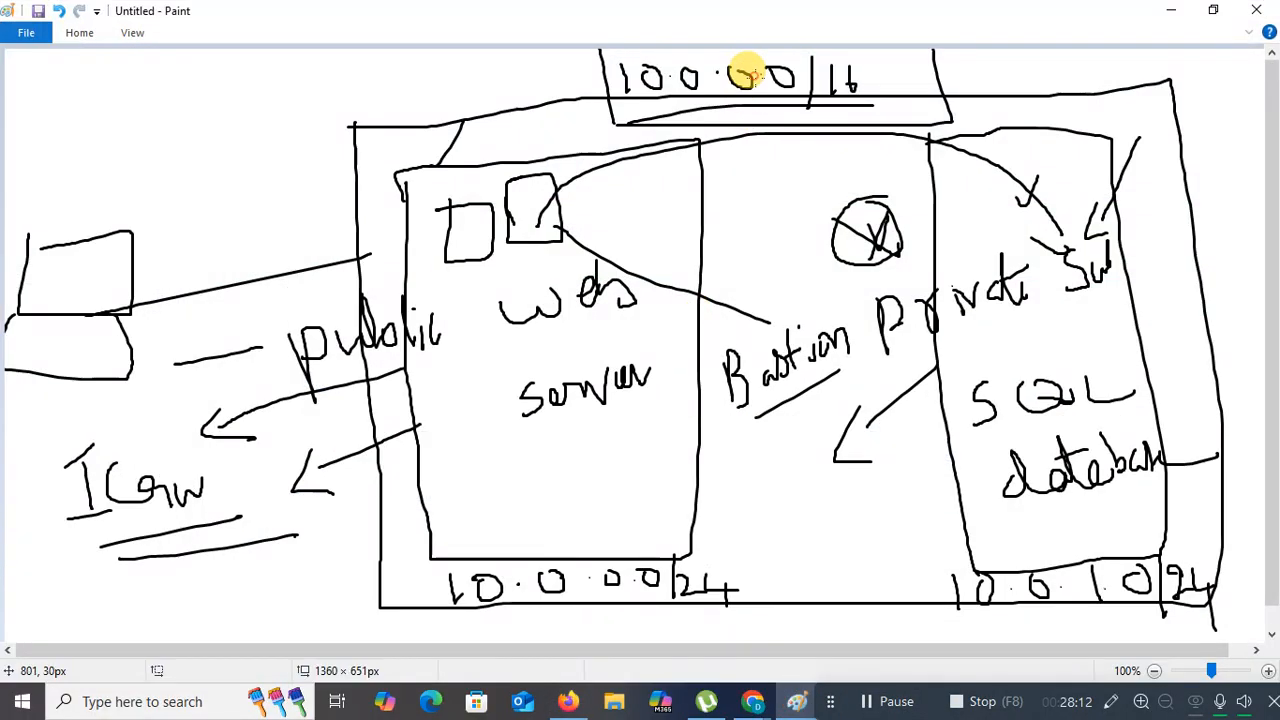
# Draw check marks in the web server and private subnet boxes of the Paint diagram
pyautogui.moveTo(651, 202); pyautogui.dragTo(677, 186)
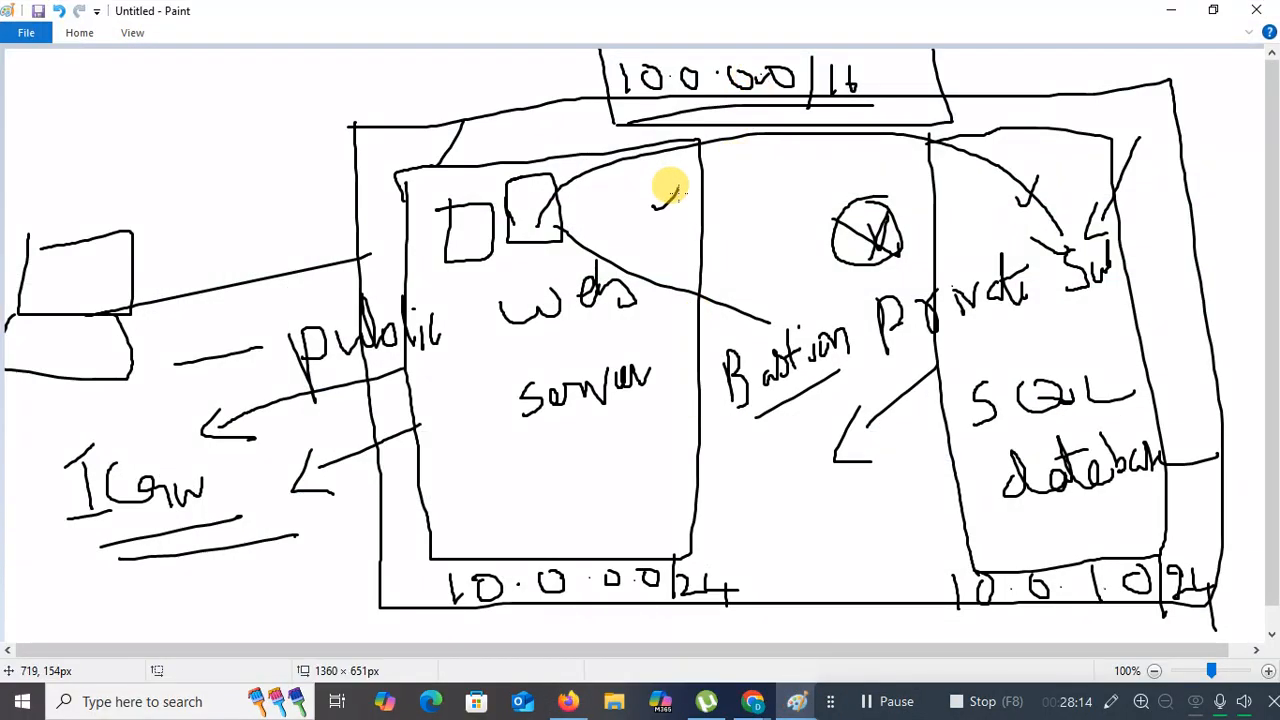
pyautogui.moveTo(1022, 196); pyautogui.dragTo(1075, 172)
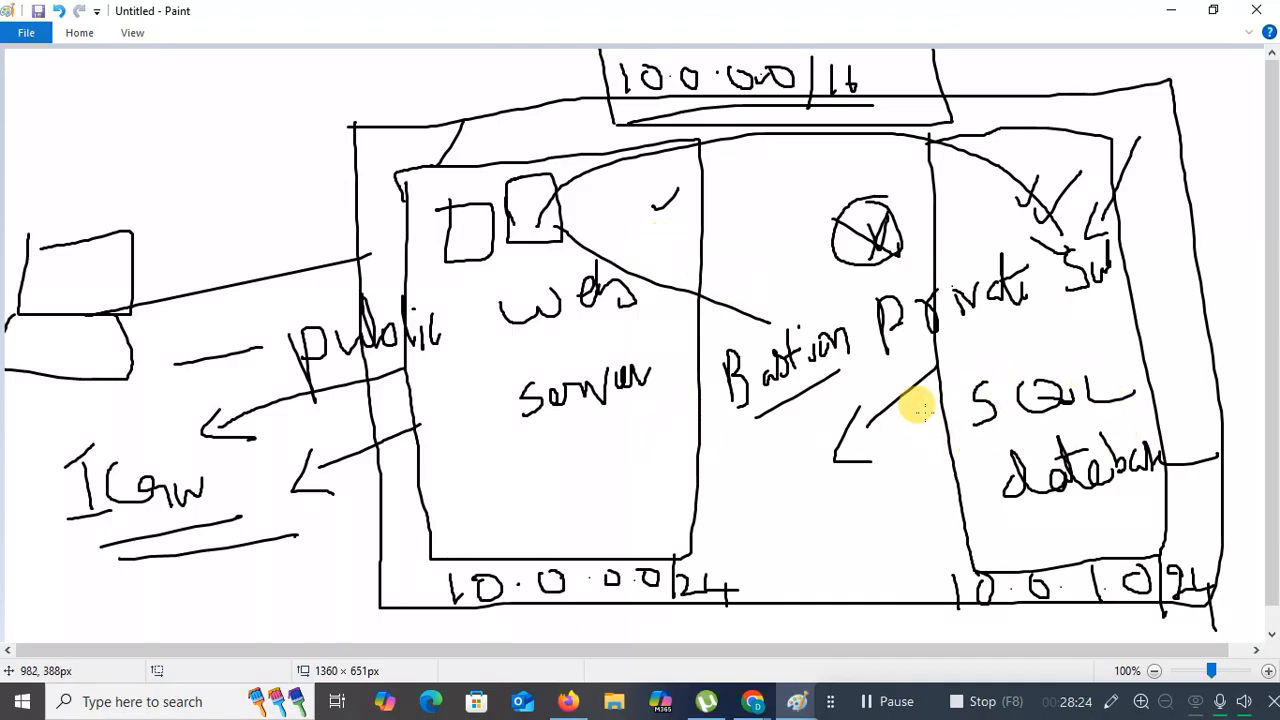
pyautogui.click(1172, 14)
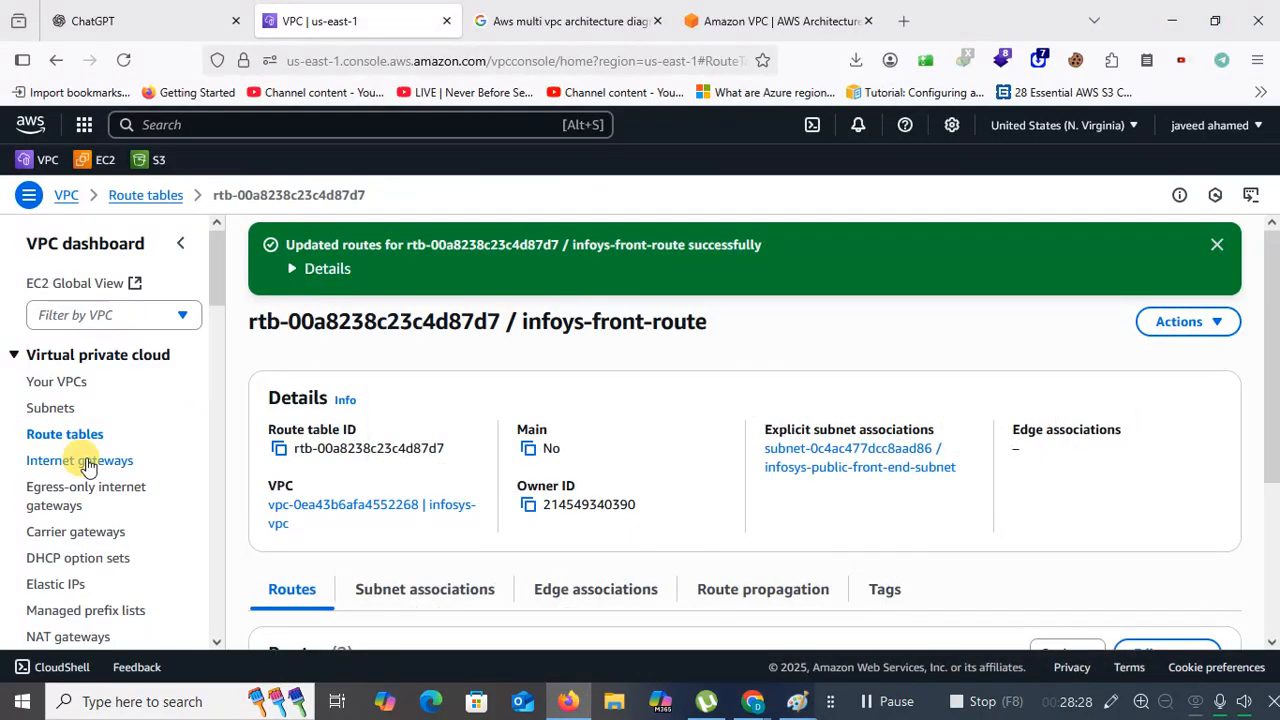
pyautogui.click(796, 701)
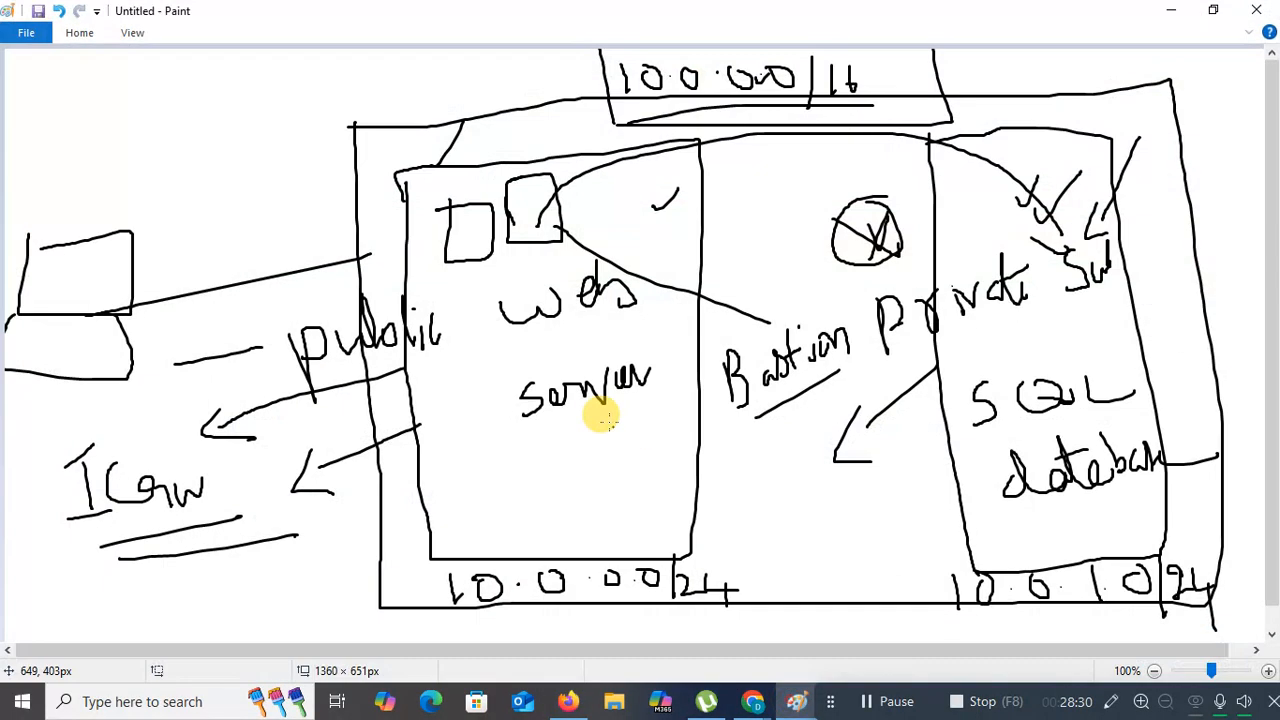
pyautogui.moveTo(460, 370); pyautogui.dragTo(510, 336)
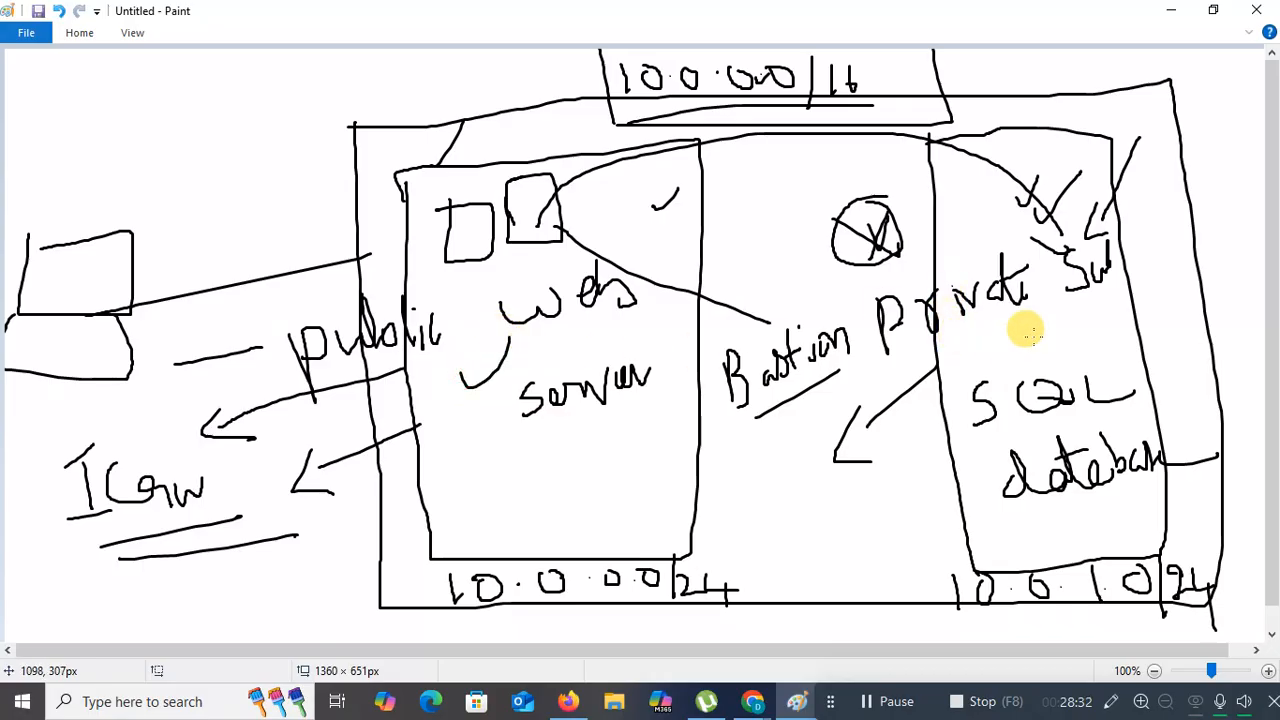
pyautogui.click(1172, 12)
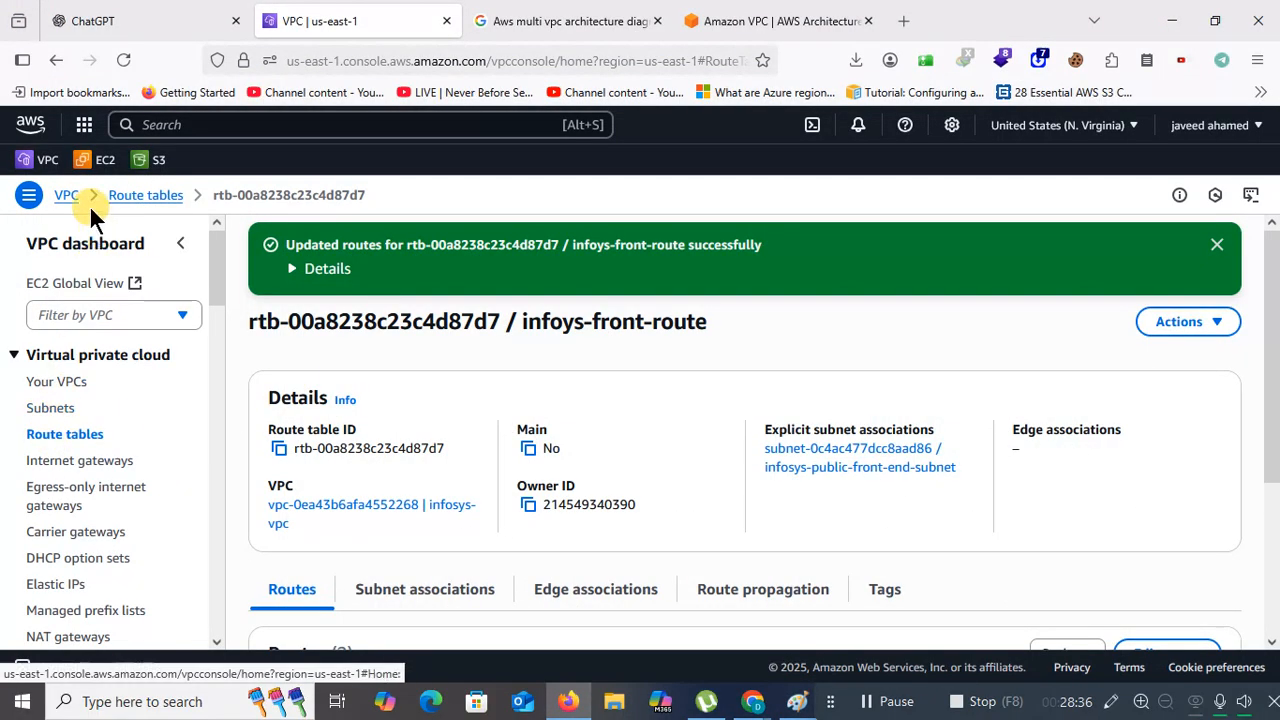
# Go to the EC2 Dashboard and bring up the Instances list
pyautogui.click(105, 165)
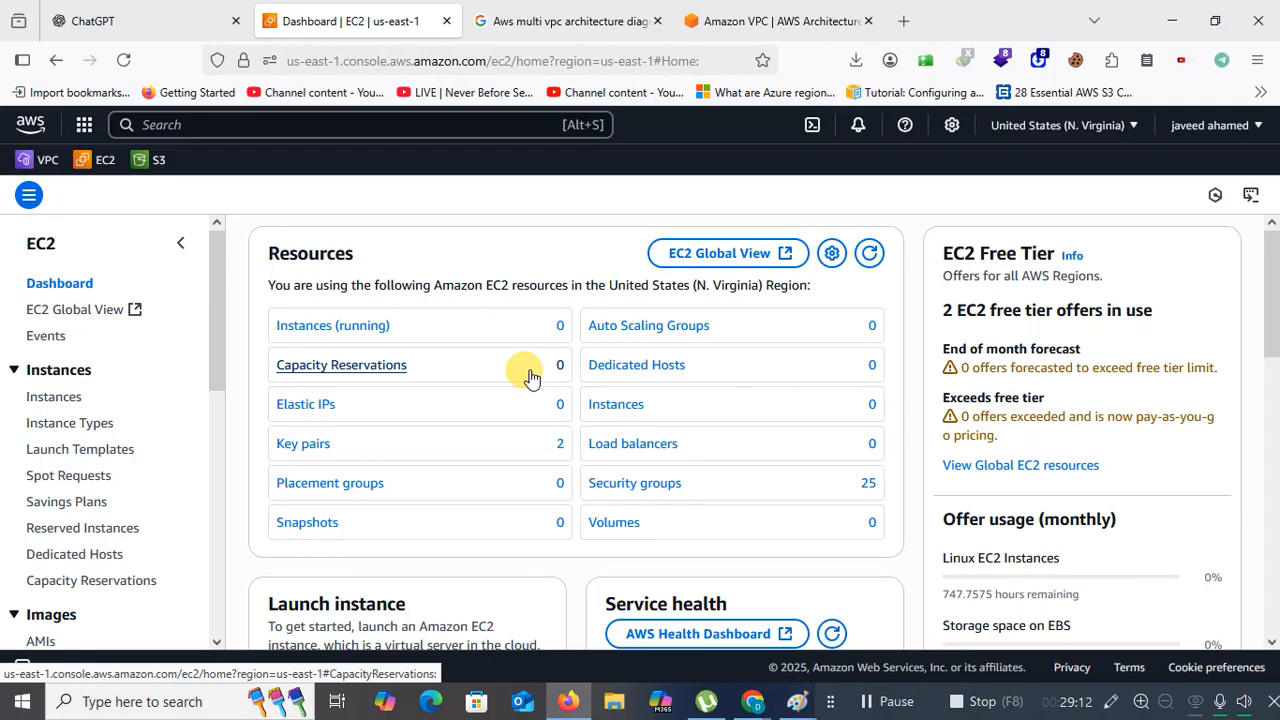
pyautogui.click(376, 333)
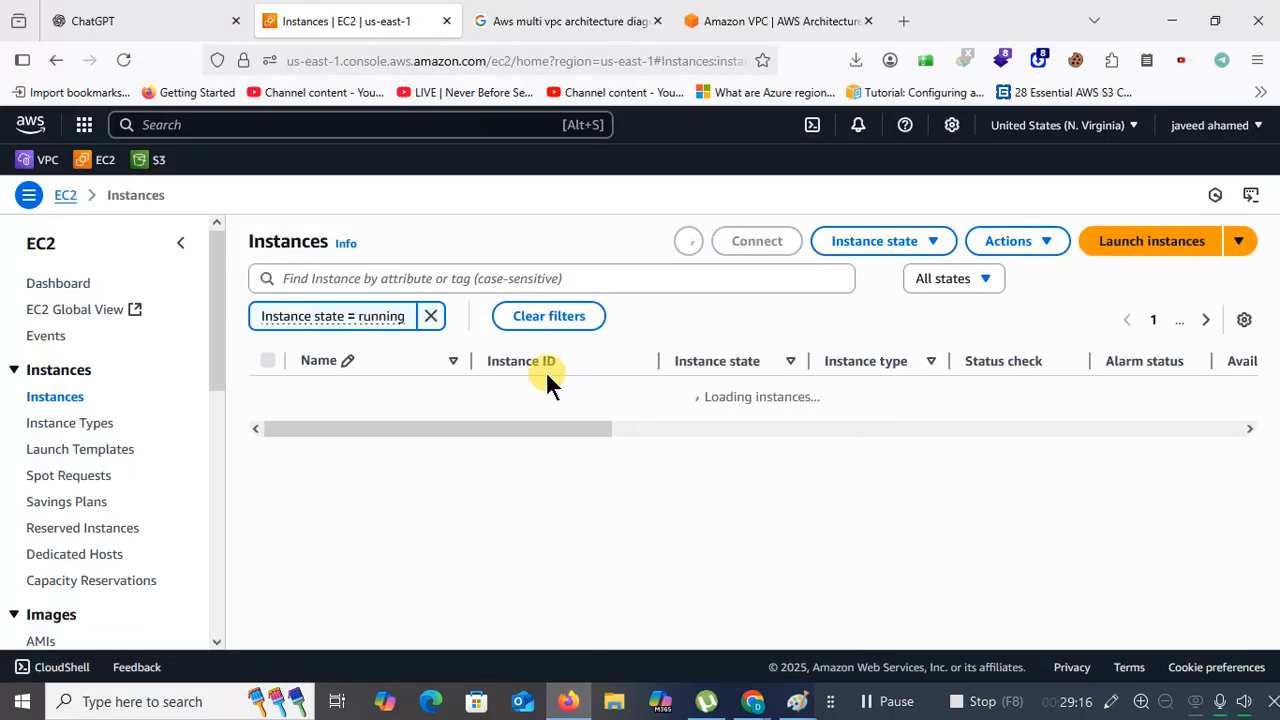
# Start a new instance launch named infosys-frontend-server using key pair vb25
pyautogui.click(1155, 240)
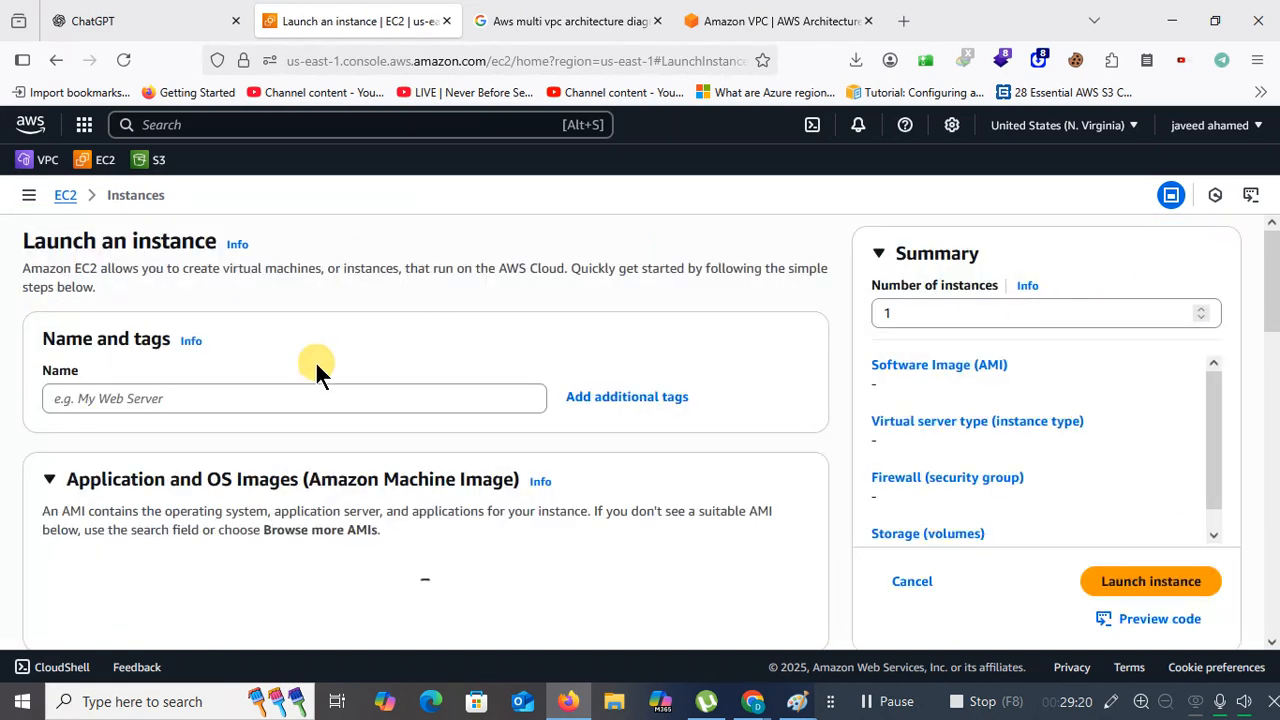
pyautogui.click(233, 397)
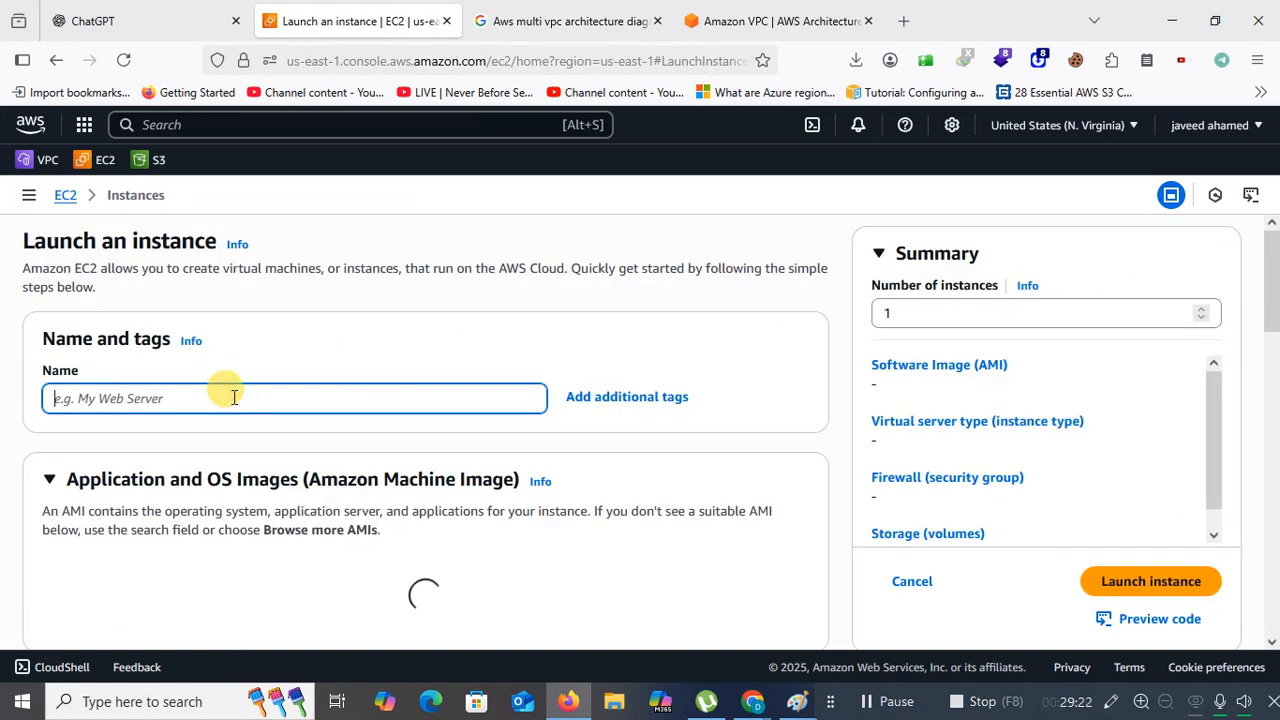
pyautogui.write('info')
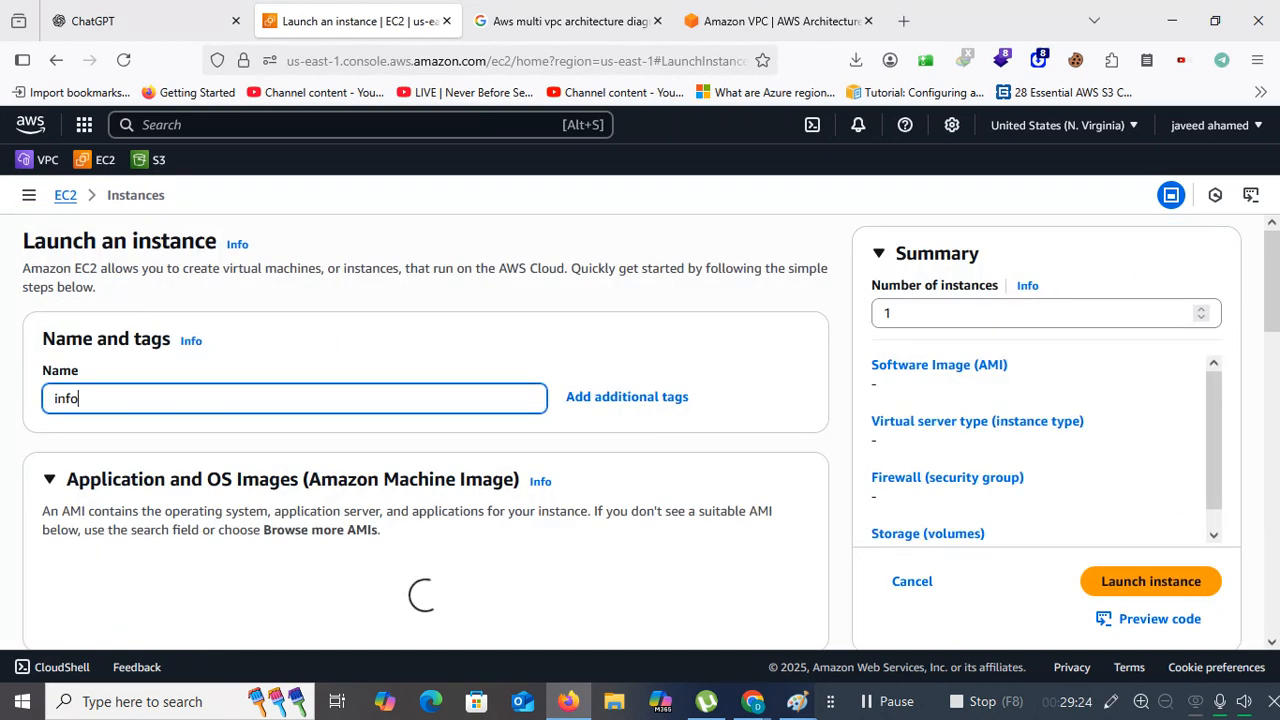
pyautogui.write('sy')
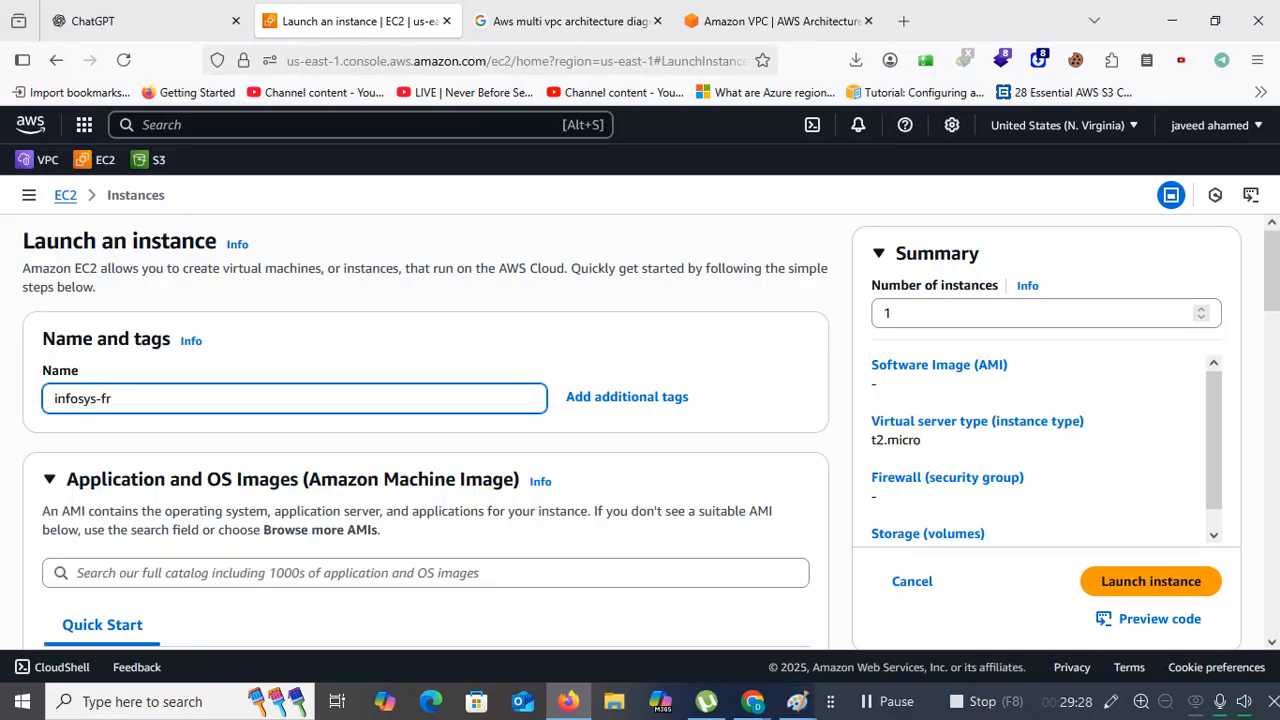
pyautogui.write('s-frontend-ser')
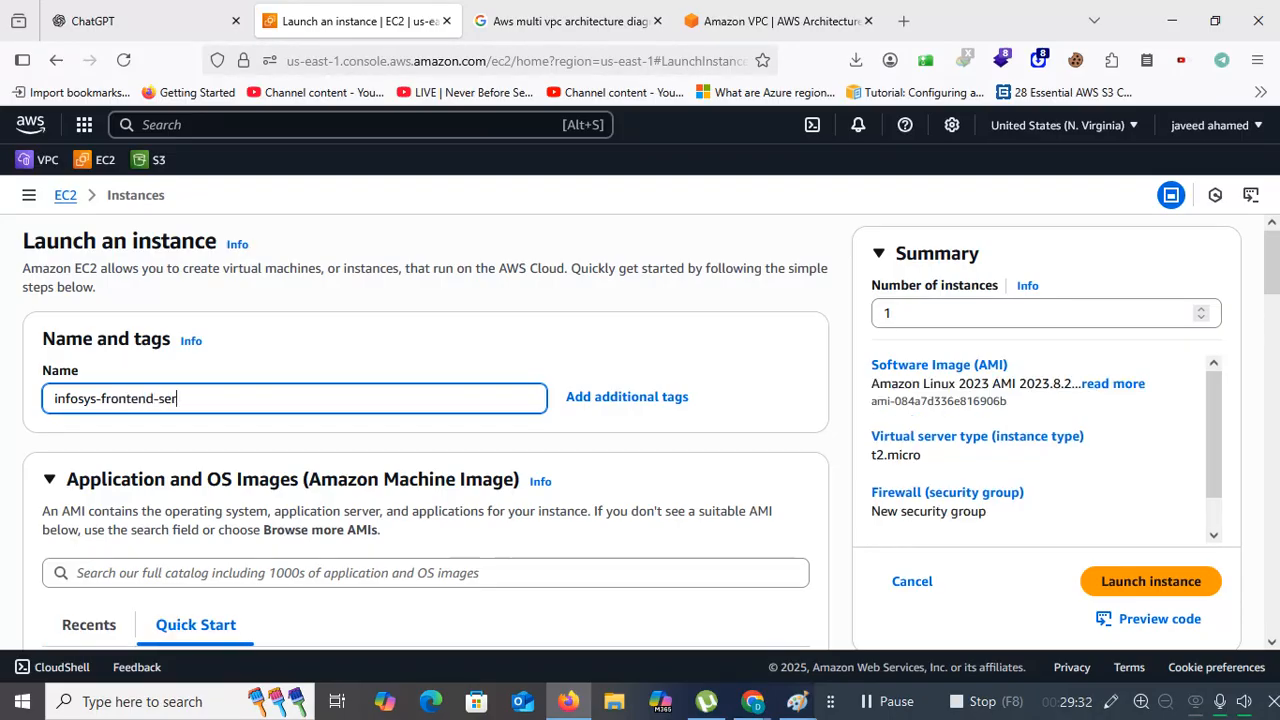
pyautogui.write('ver')
pyautogui.scroll(-2, 306, 306)
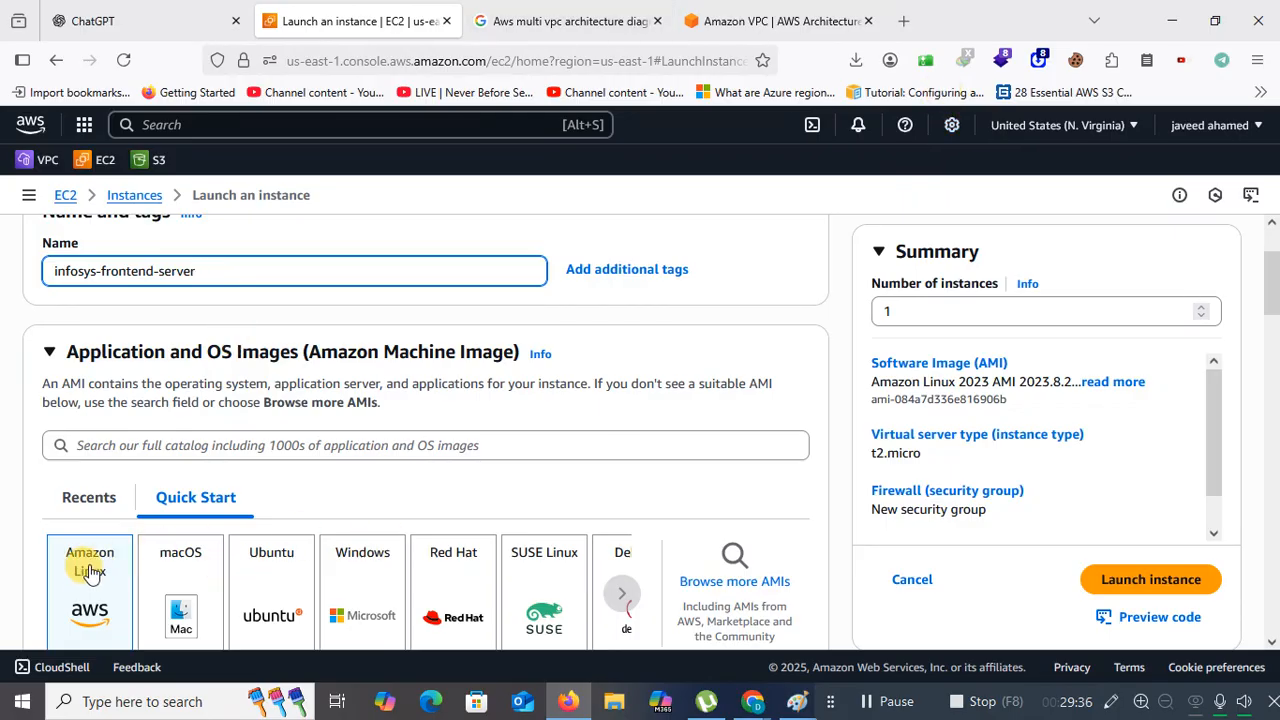
pyautogui.scroll(-2, 108, 570)
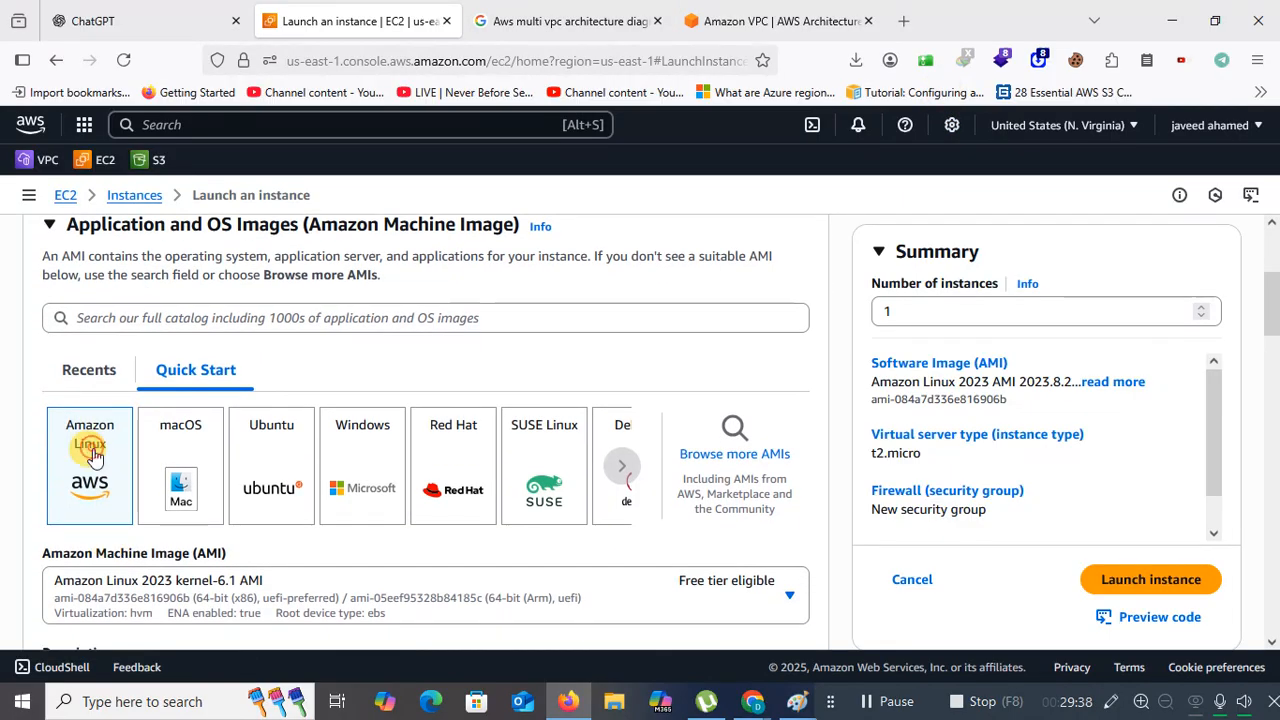
pyautogui.scroll(-2, 690, 415)
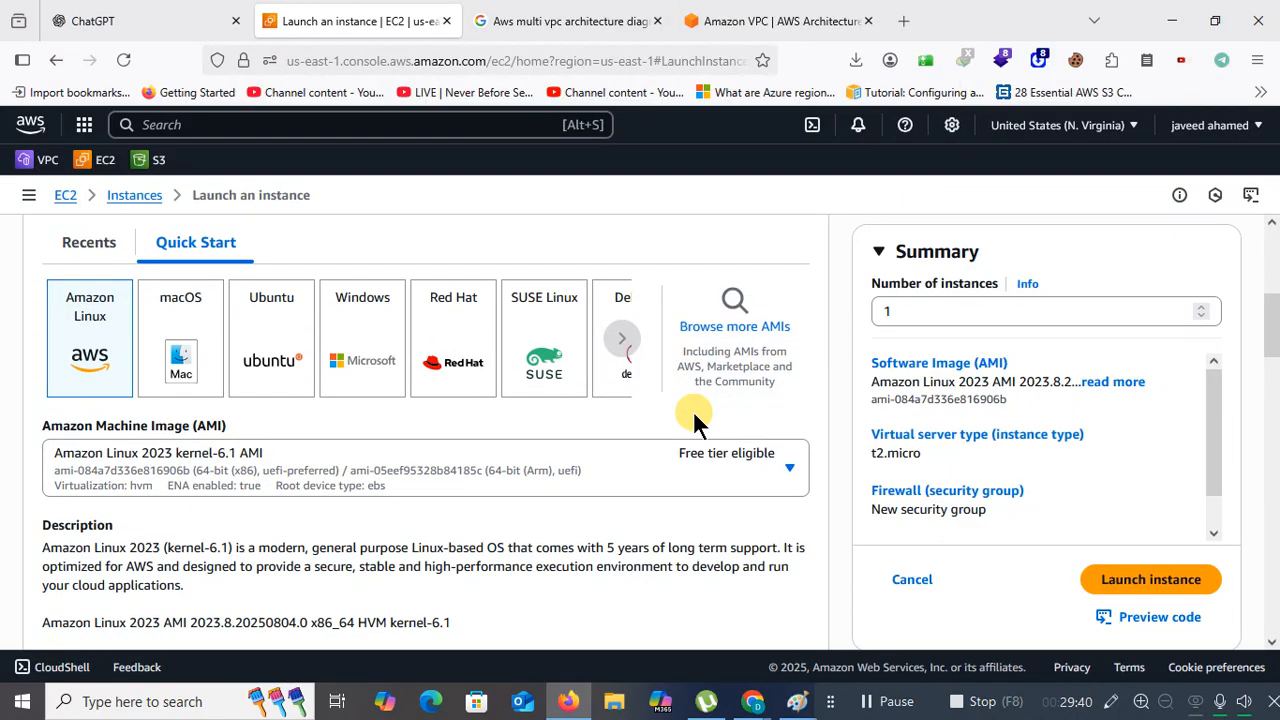
pyautogui.scroll(-8, 694, 420)
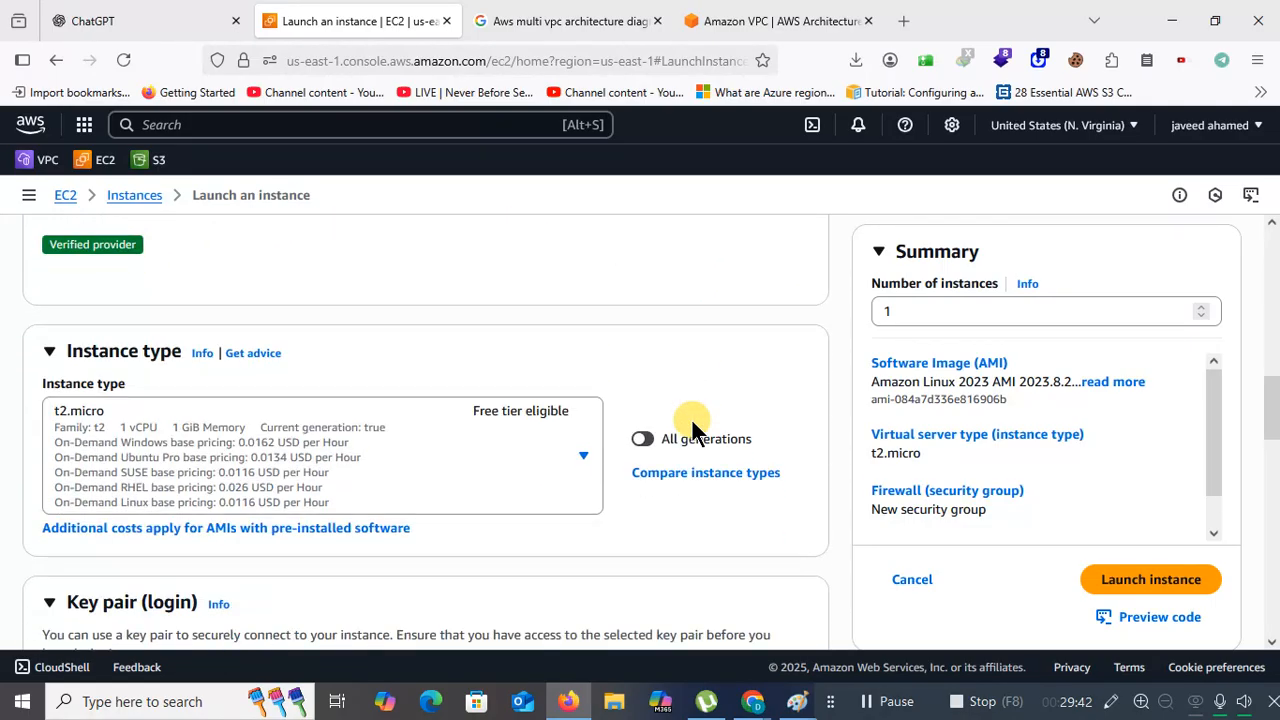
pyautogui.scroll(-4, 692, 420)
pyautogui.click(522, 463)
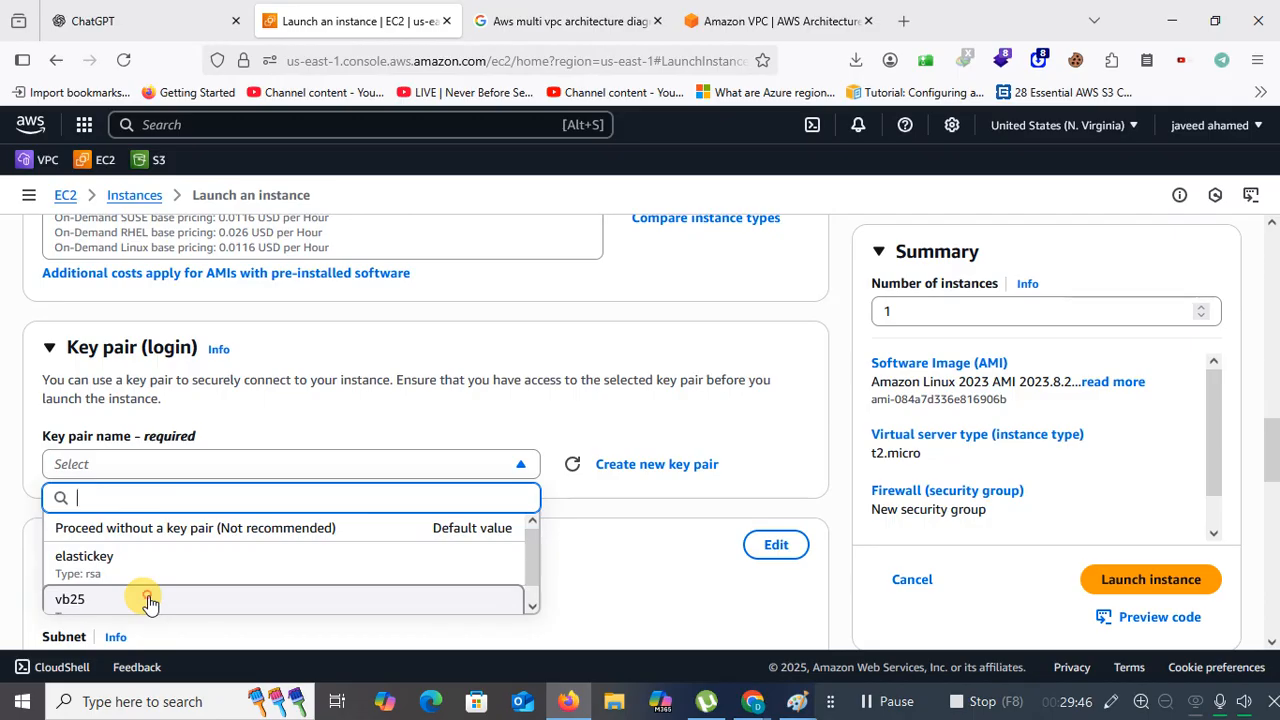
pyautogui.click(149, 602)
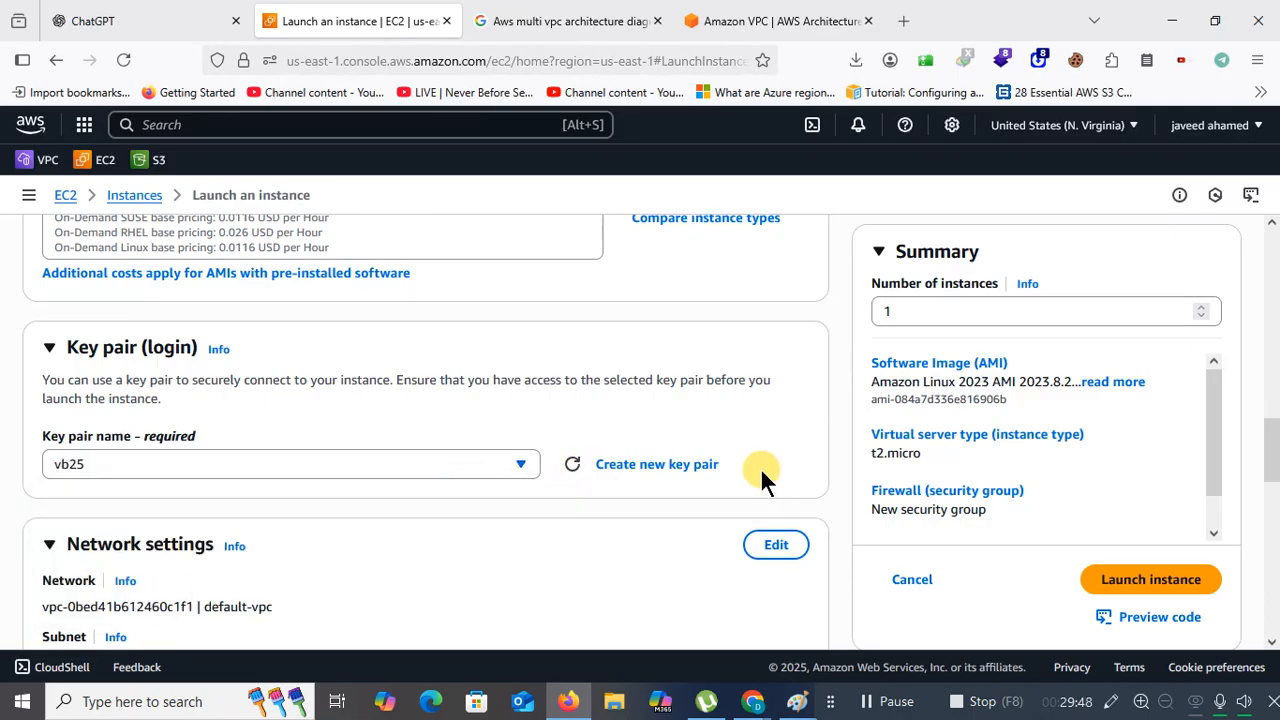
# Place it in infosys-vpc's infosys-public-front-end-subnet with auto-assign public IP enabled
pyautogui.scroll(-2, 760, 467)
pyautogui.click(771, 425)
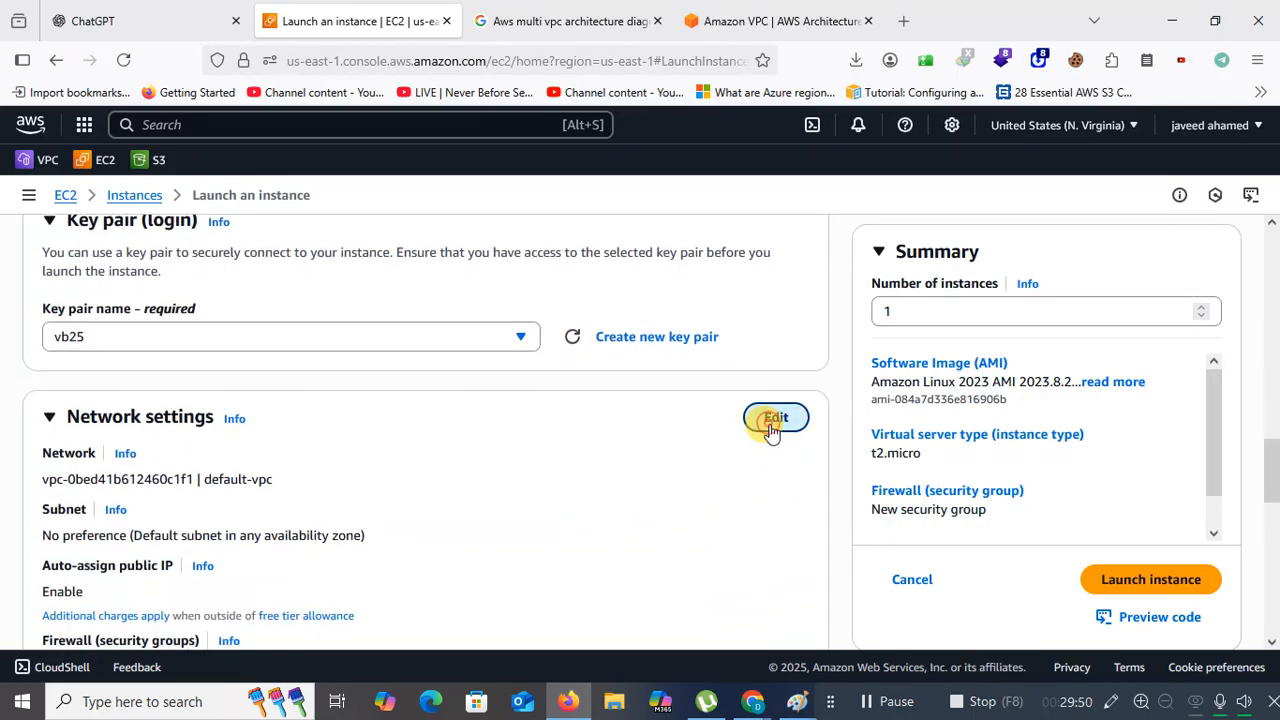
pyautogui.scroll(-4, 750, 430)
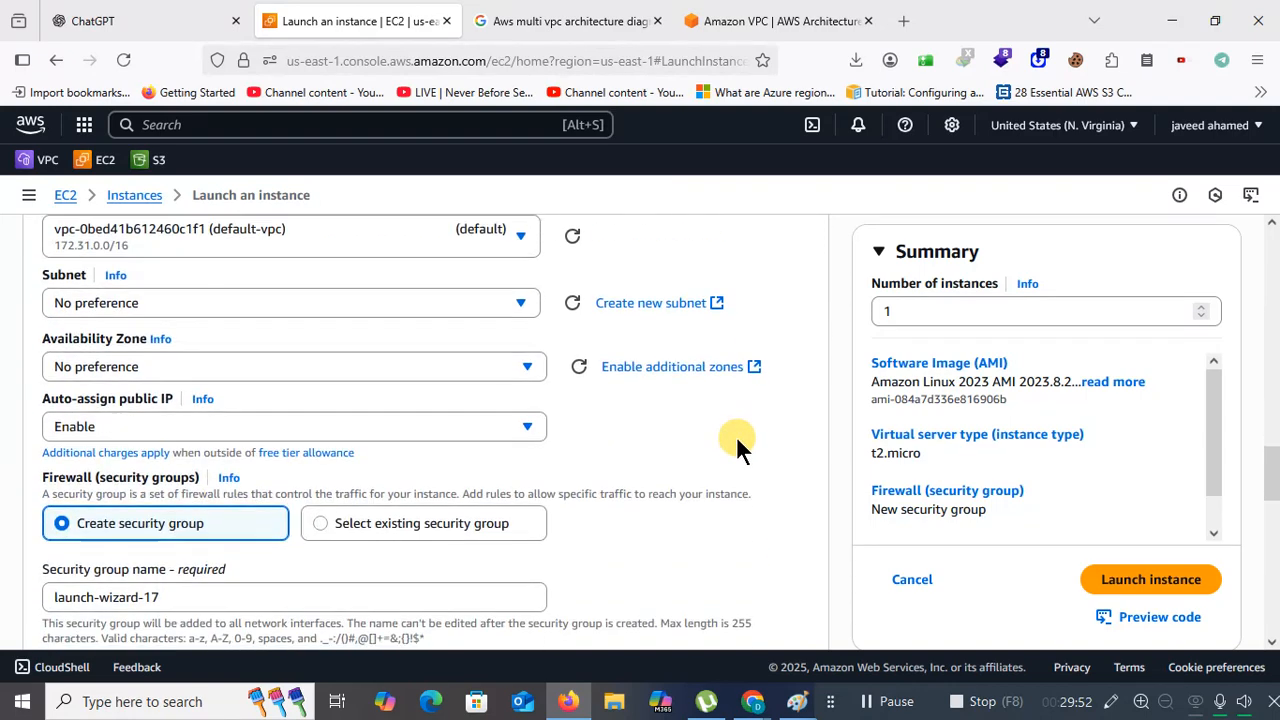
pyautogui.click(521, 232)
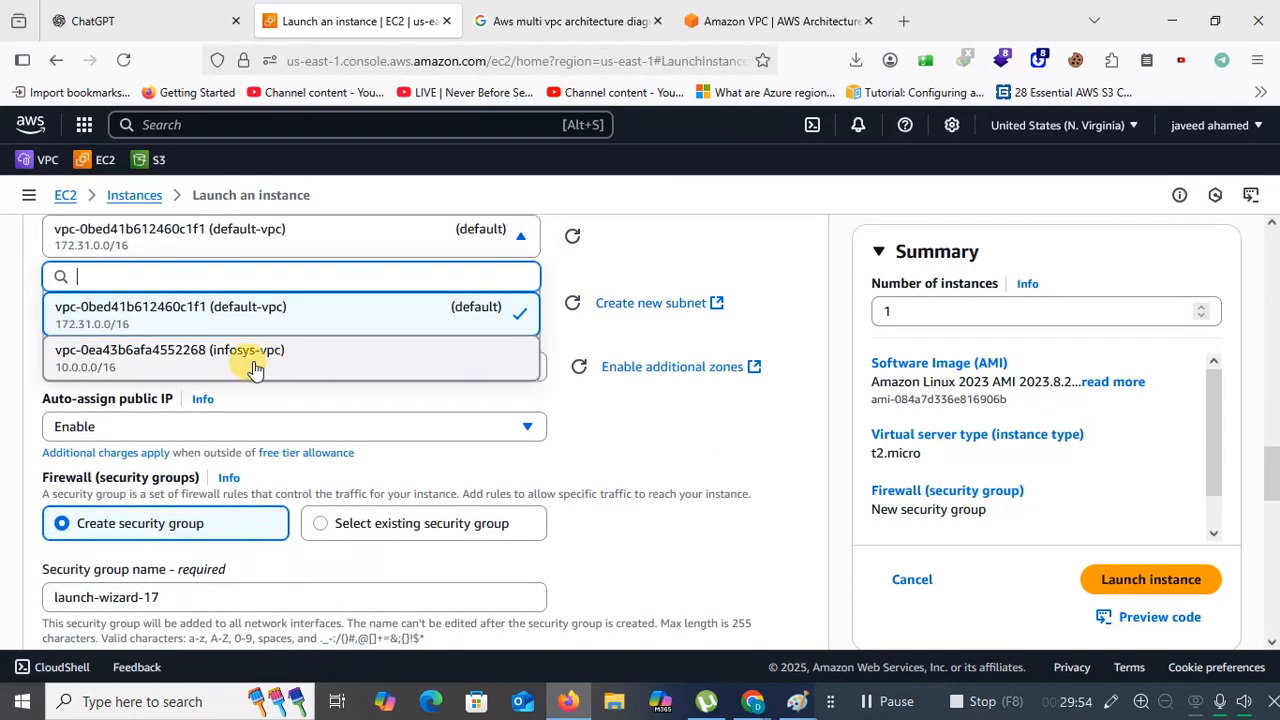
pyautogui.click(310, 372)
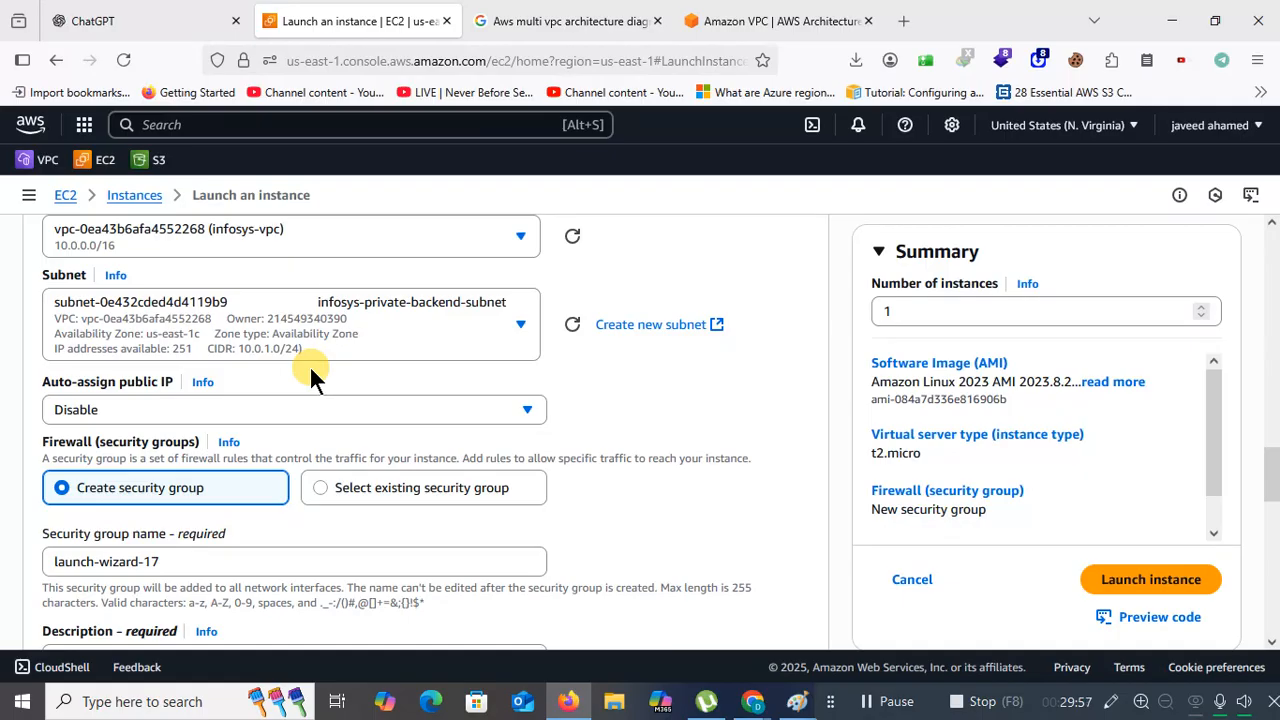
pyautogui.click(527, 409)
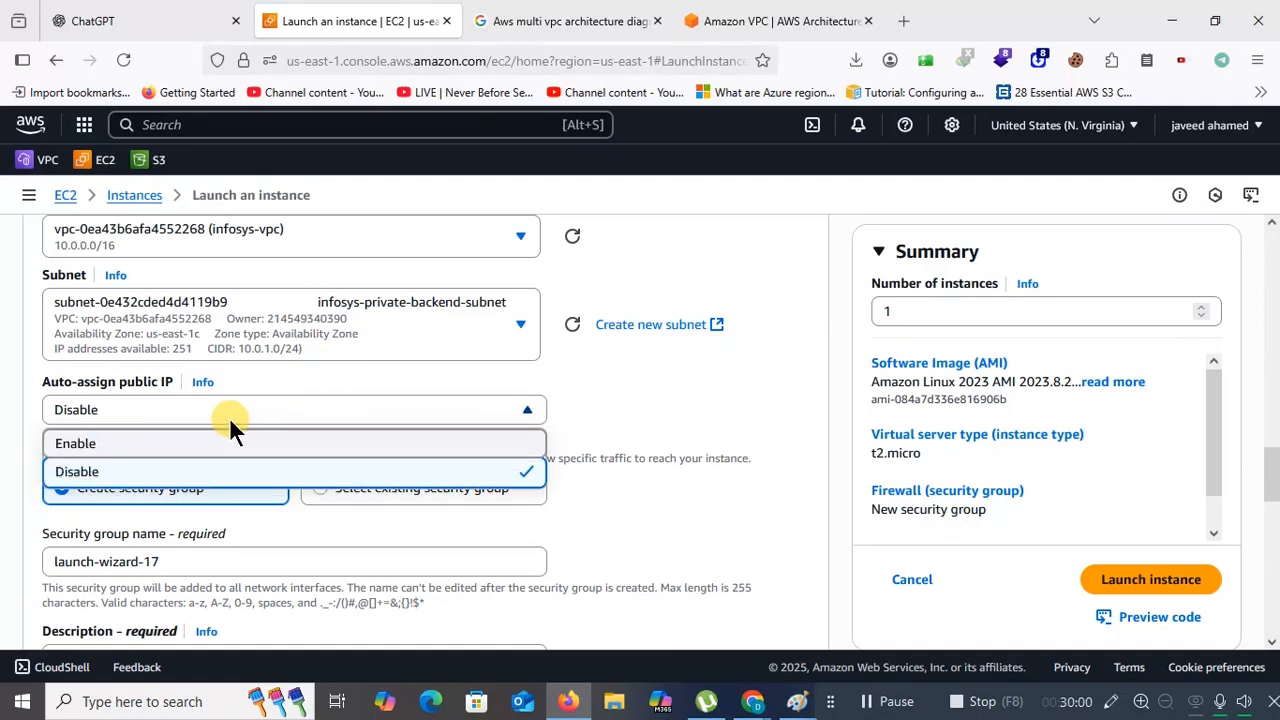
pyautogui.click(487, 323)
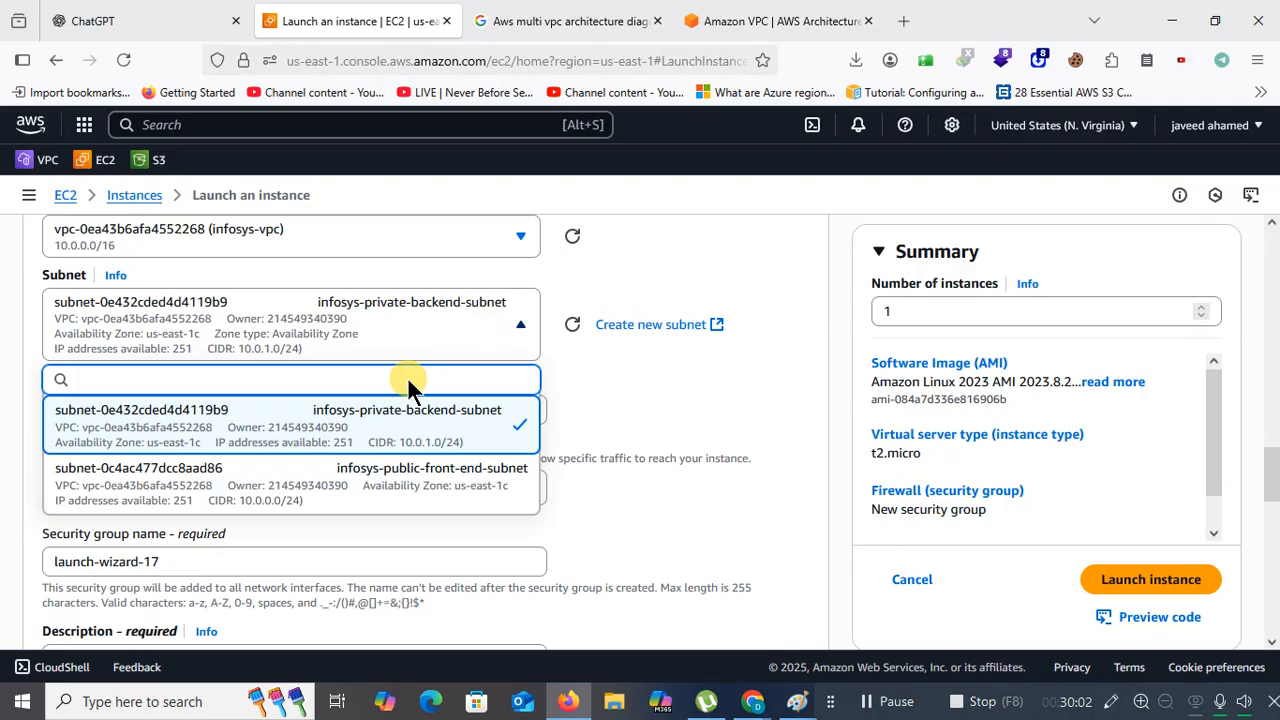
pyautogui.click(398, 484)
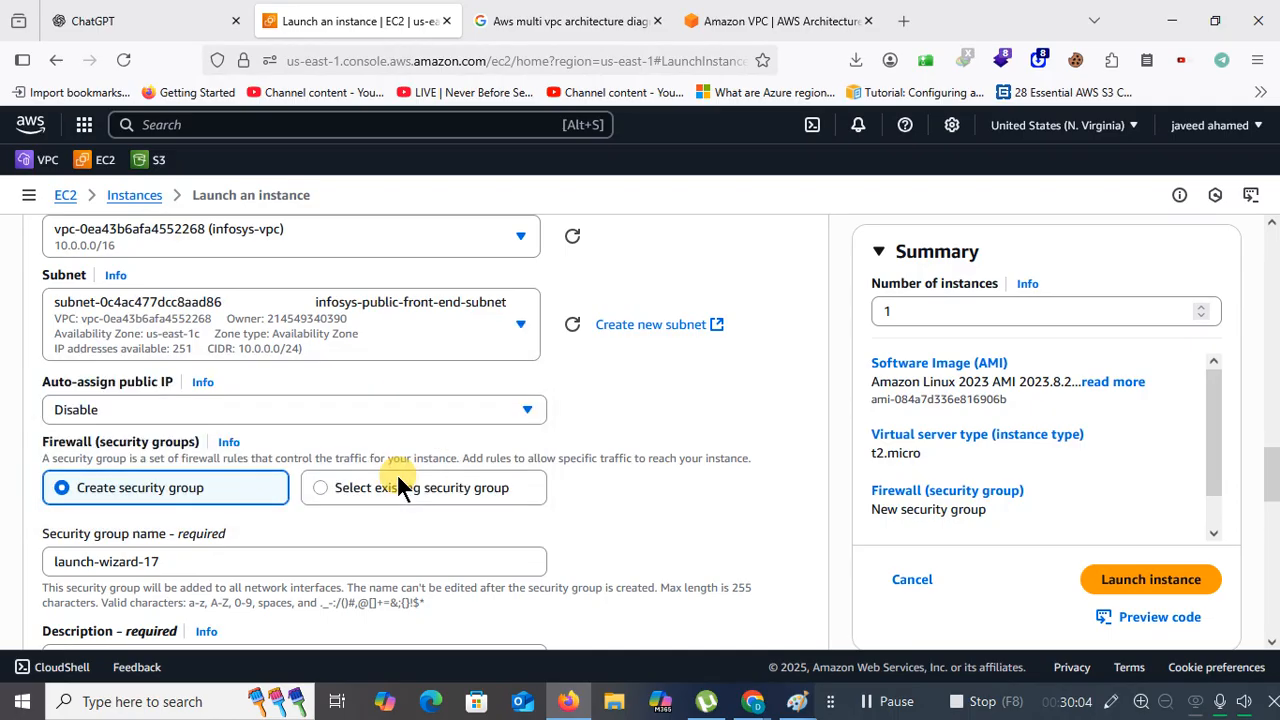
pyautogui.click(280, 410)
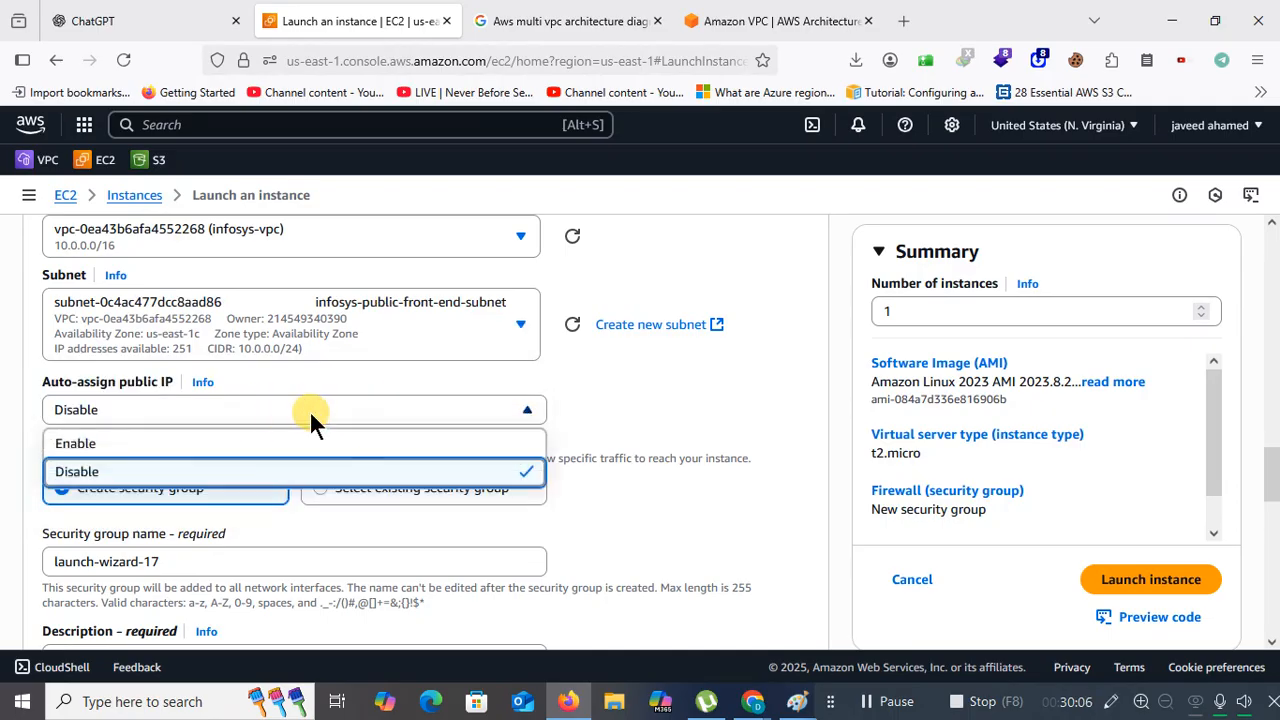
pyautogui.click(232, 444)
# Add an inbound HTTP rule with source Anywhere
pyautogui.scroll(-4, 674, 423)
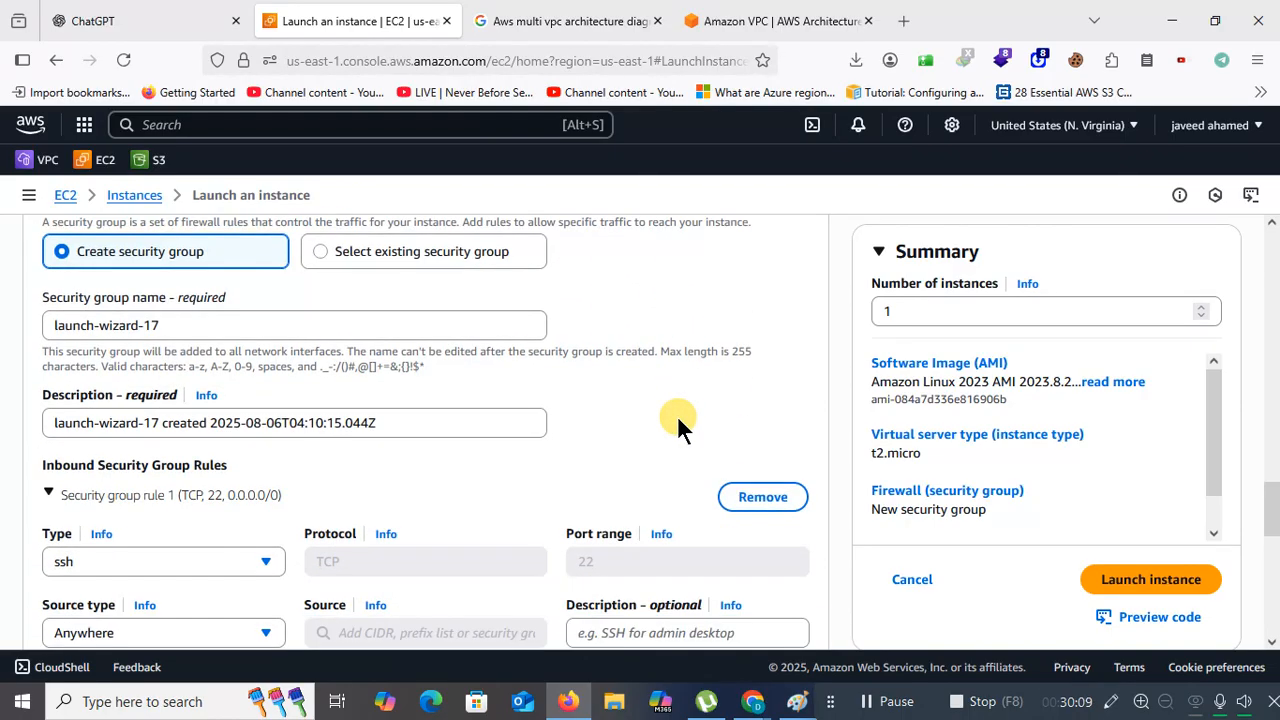
pyautogui.scroll(-1, 677, 420)
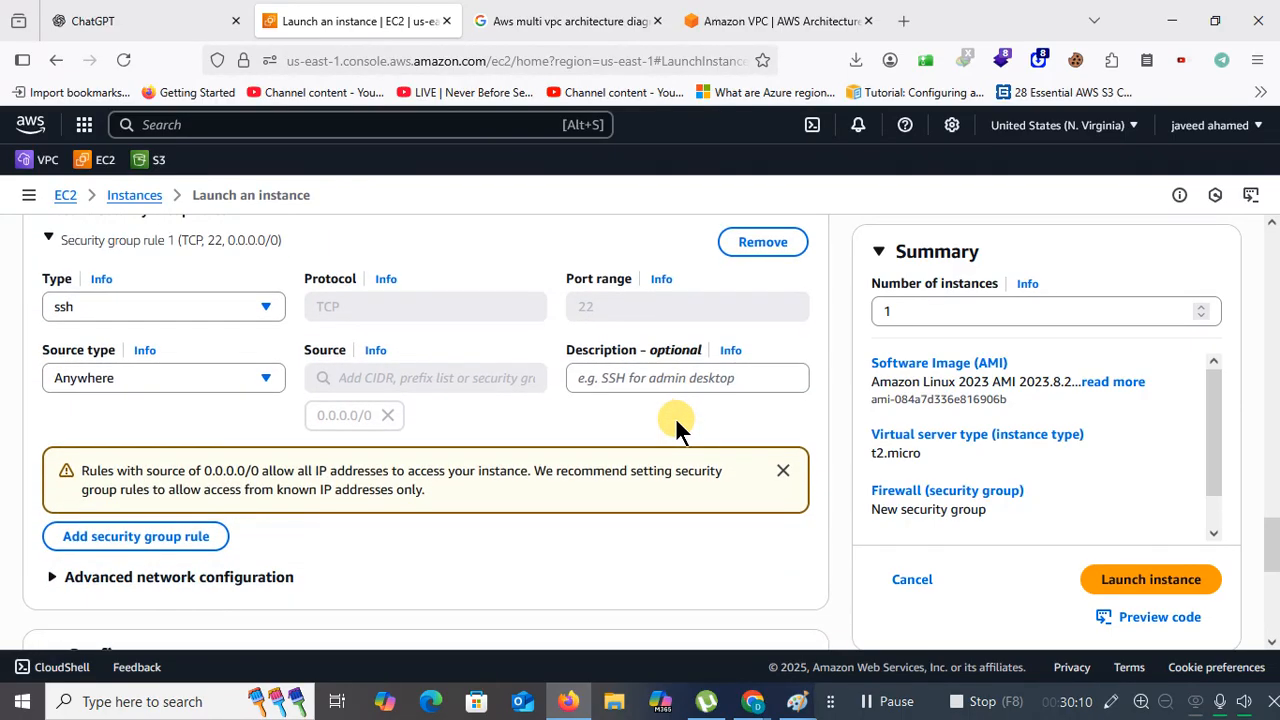
pyautogui.click(190, 537)
pyautogui.scroll(-2, 306, 451)
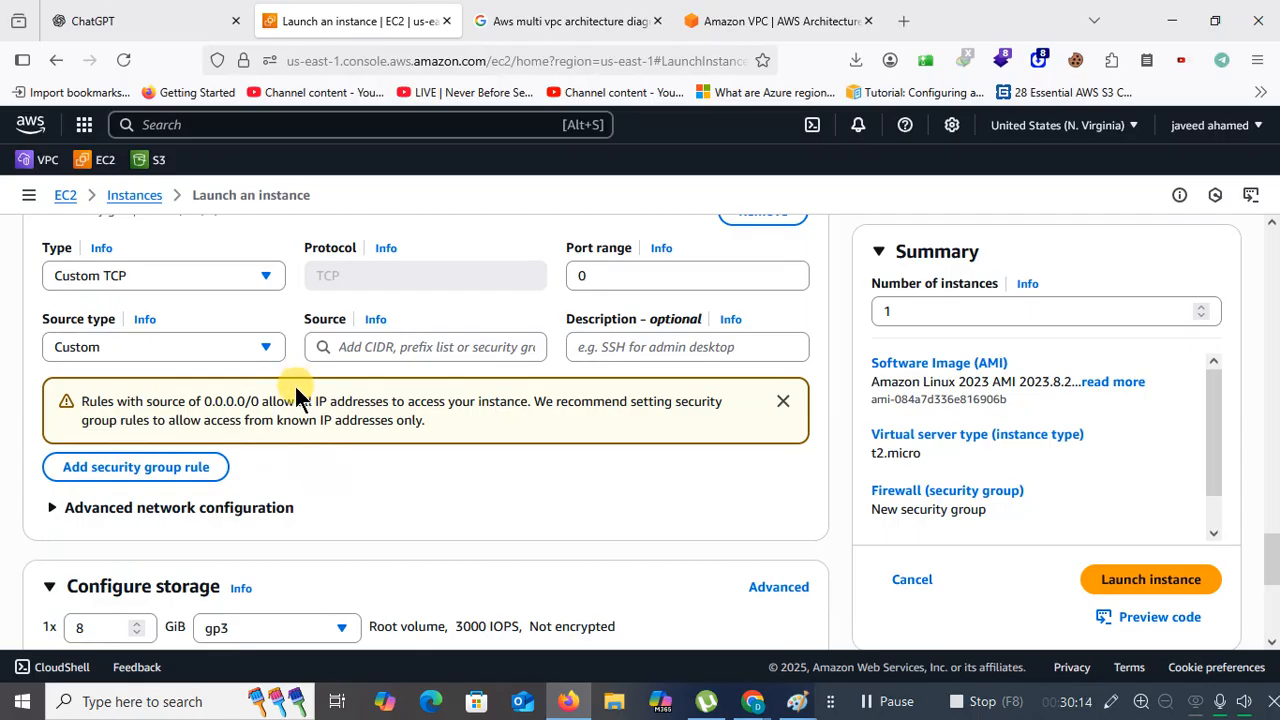
pyautogui.click(265, 279)
pyautogui.scroll(-2, 214, 449)
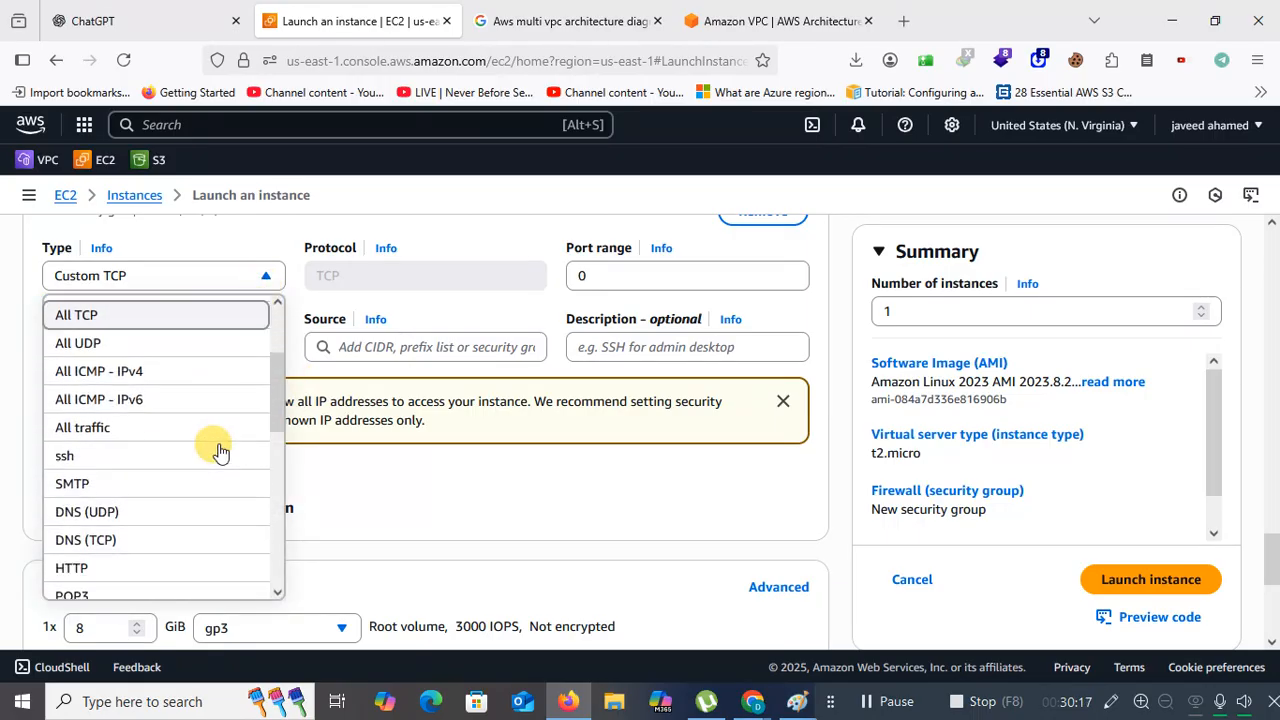
pyautogui.scroll(-2, 175, 470)
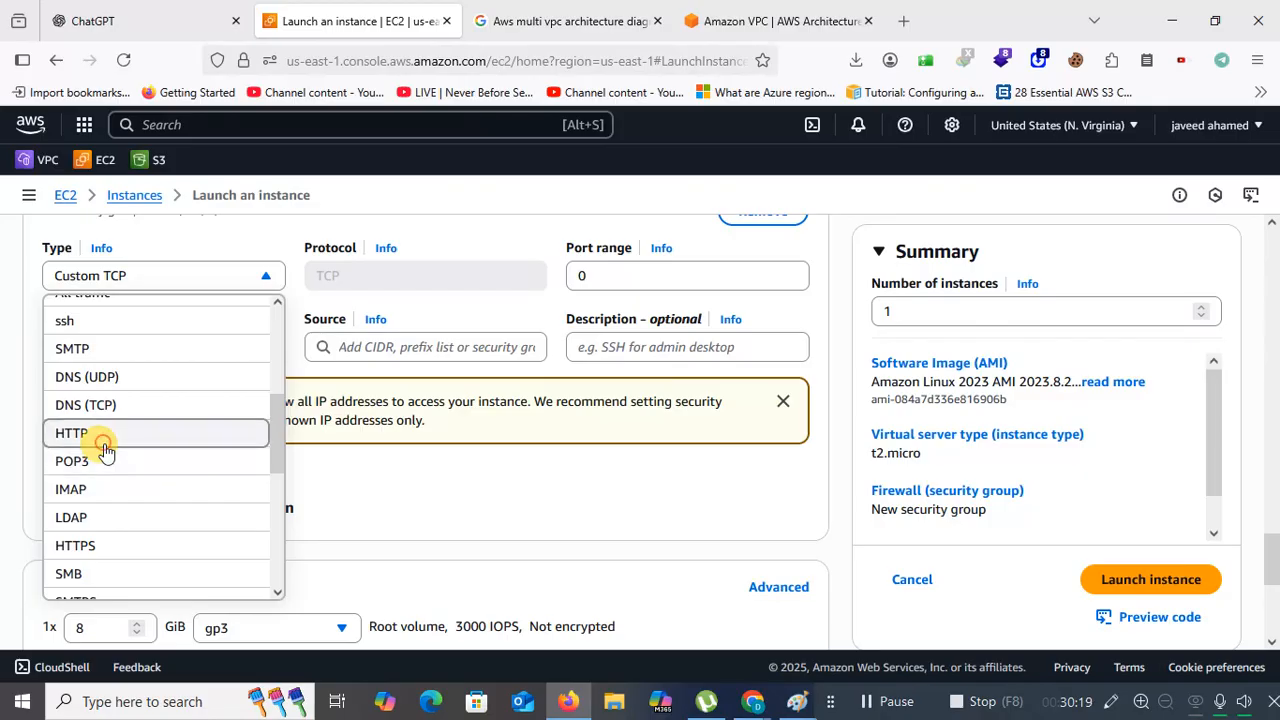
pyautogui.click(108, 440)
pyautogui.click(267, 345)
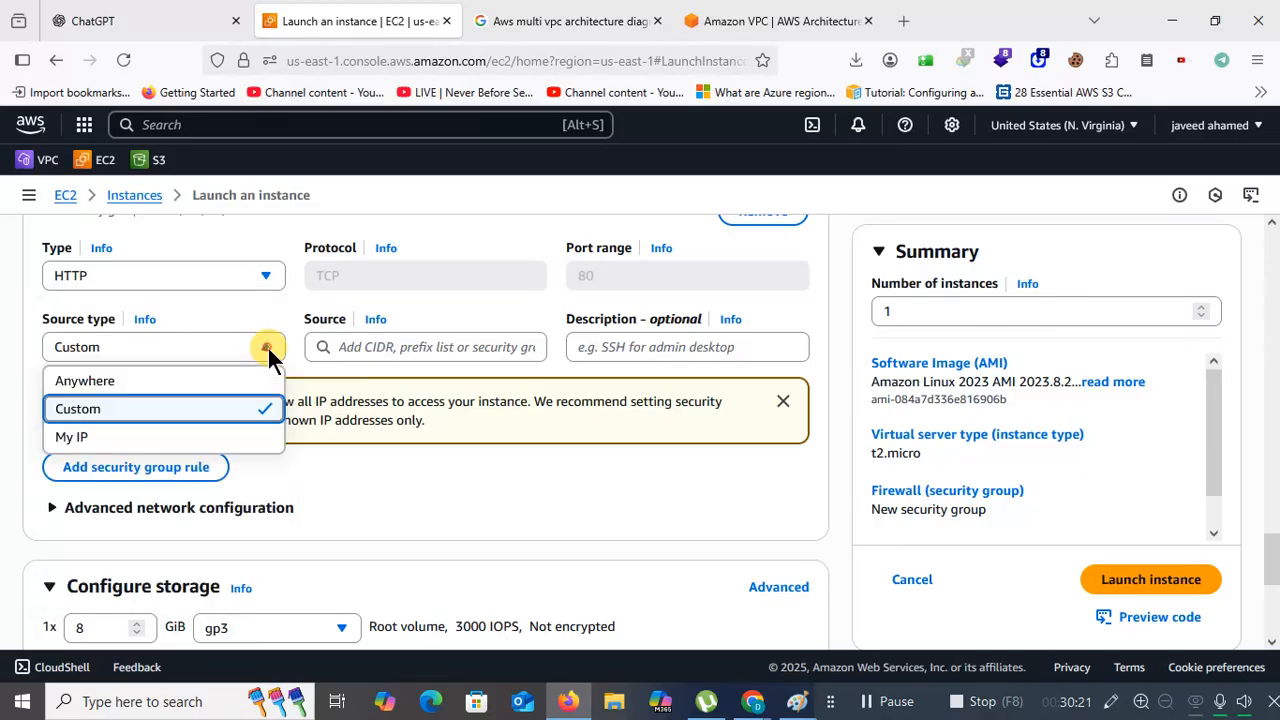
pyautogui.click(193, 380)
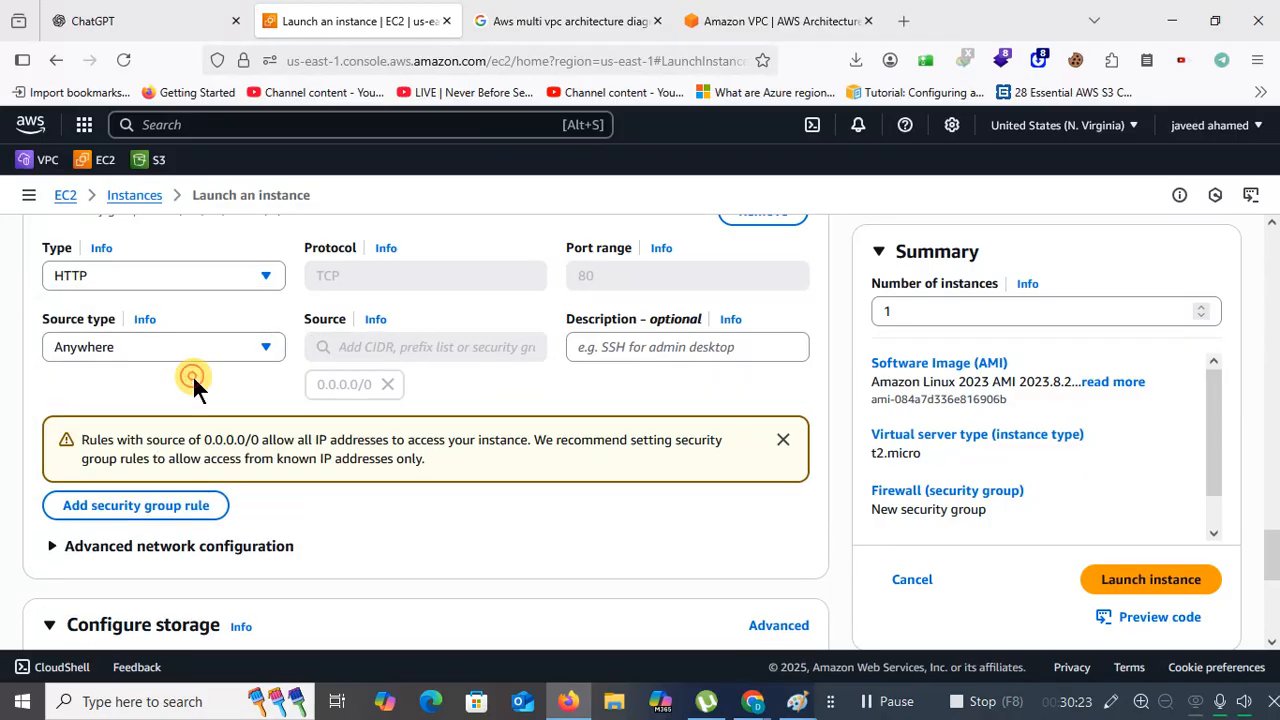
# Add an inbound HTTPS rule with source Anywhere
pyautogui.click(165, 505)
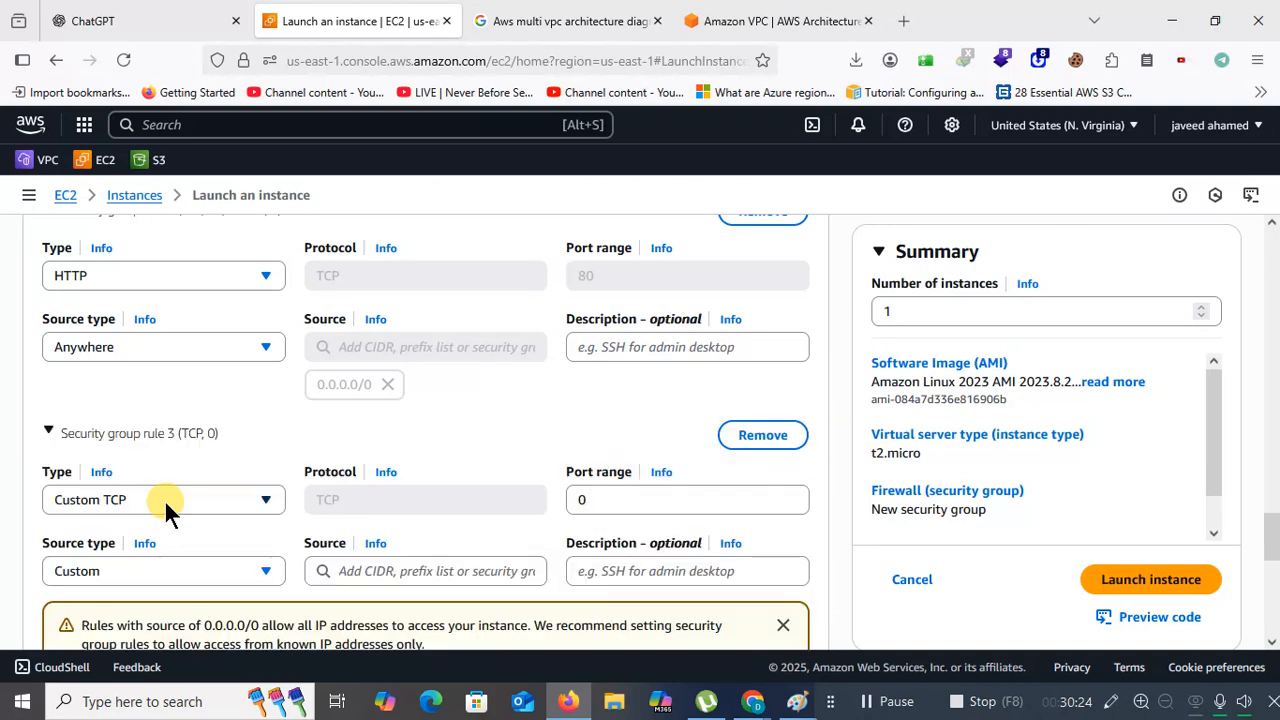
pyautogui.click(240, 502)
pyautogui.scroll(-5, 223, 380)
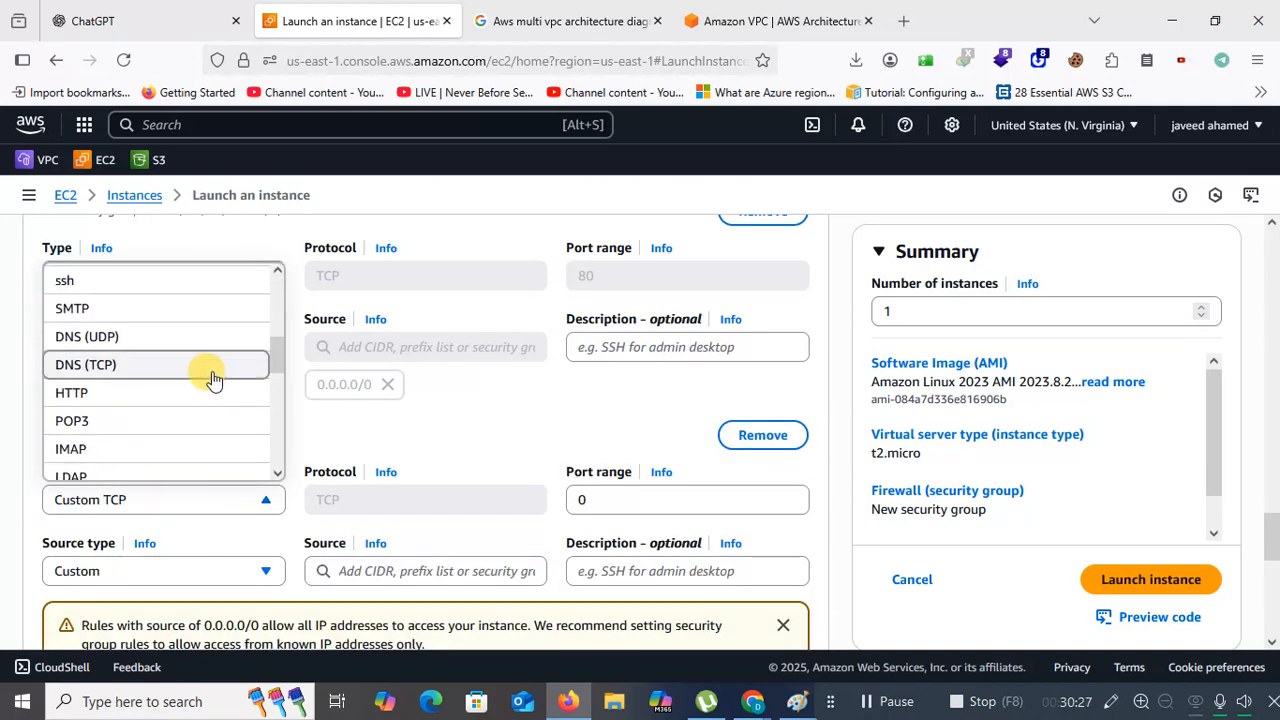
pyautogui.scroll(-2, 196, 383)
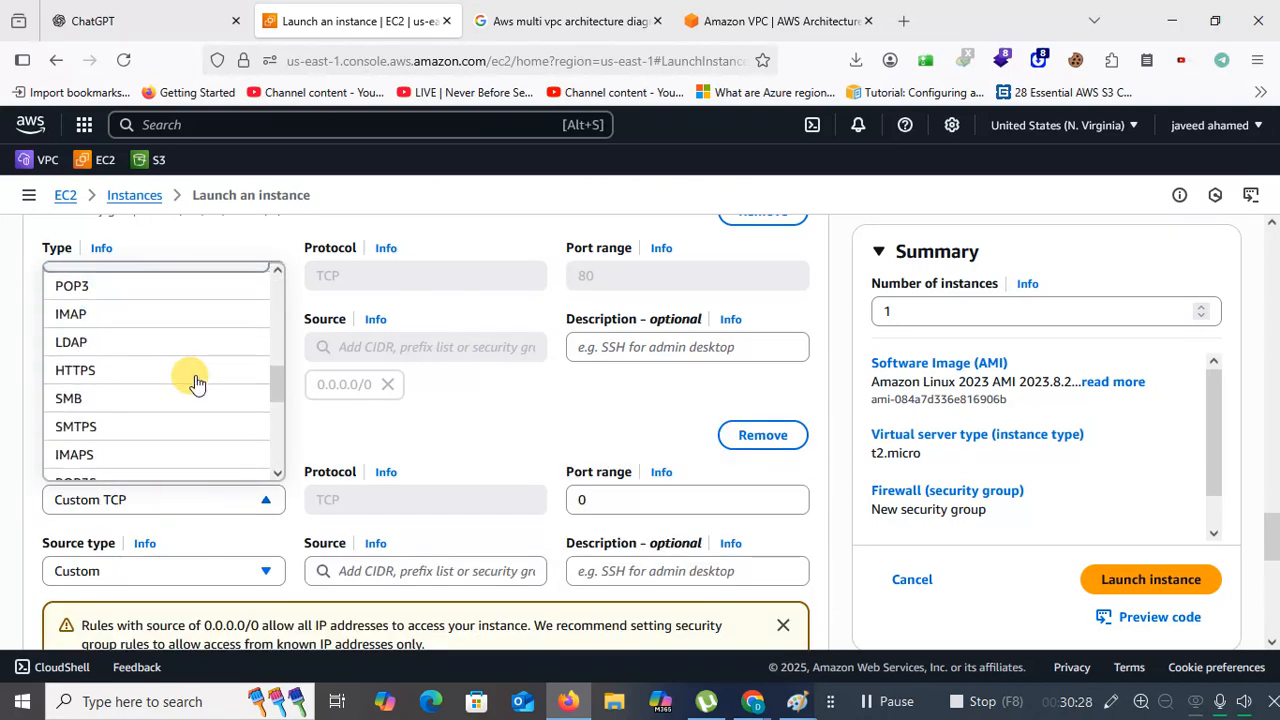
pyautogui.click(132, 370)
pyautogui.click(214, 573)
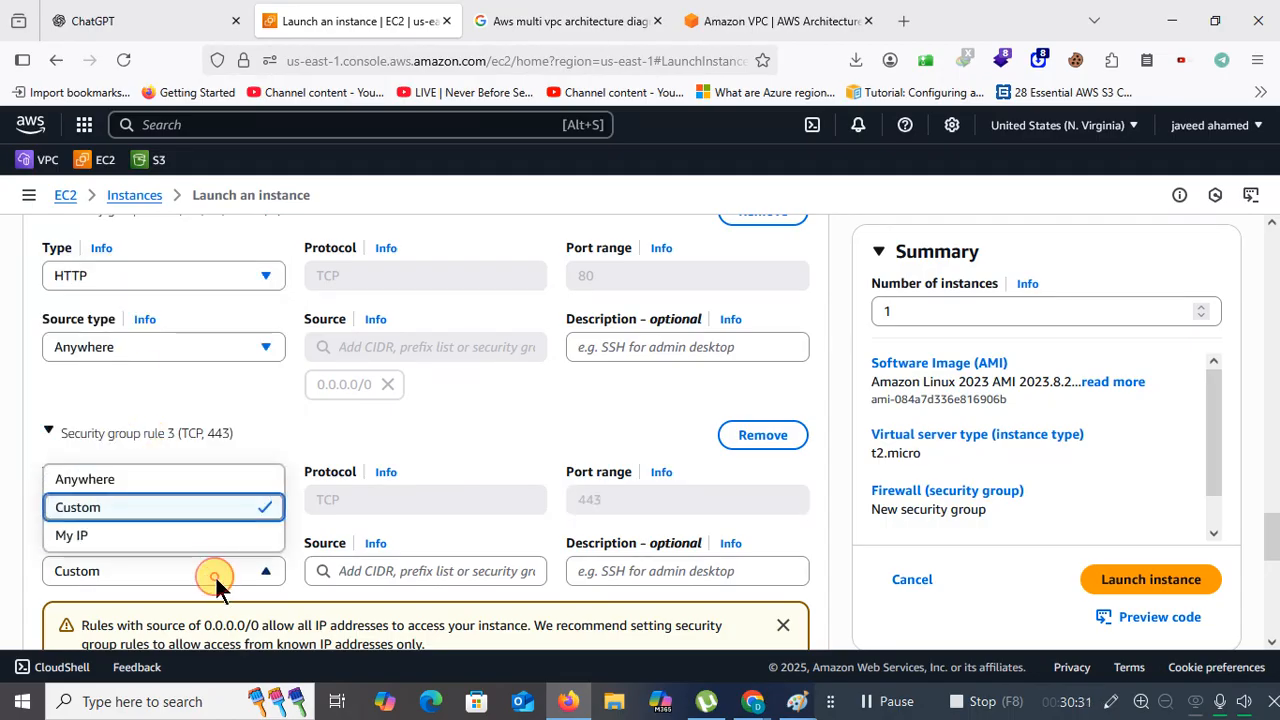
pyautogui.click(171, 479)
pyautogui.scroll(-4, 231, 471)
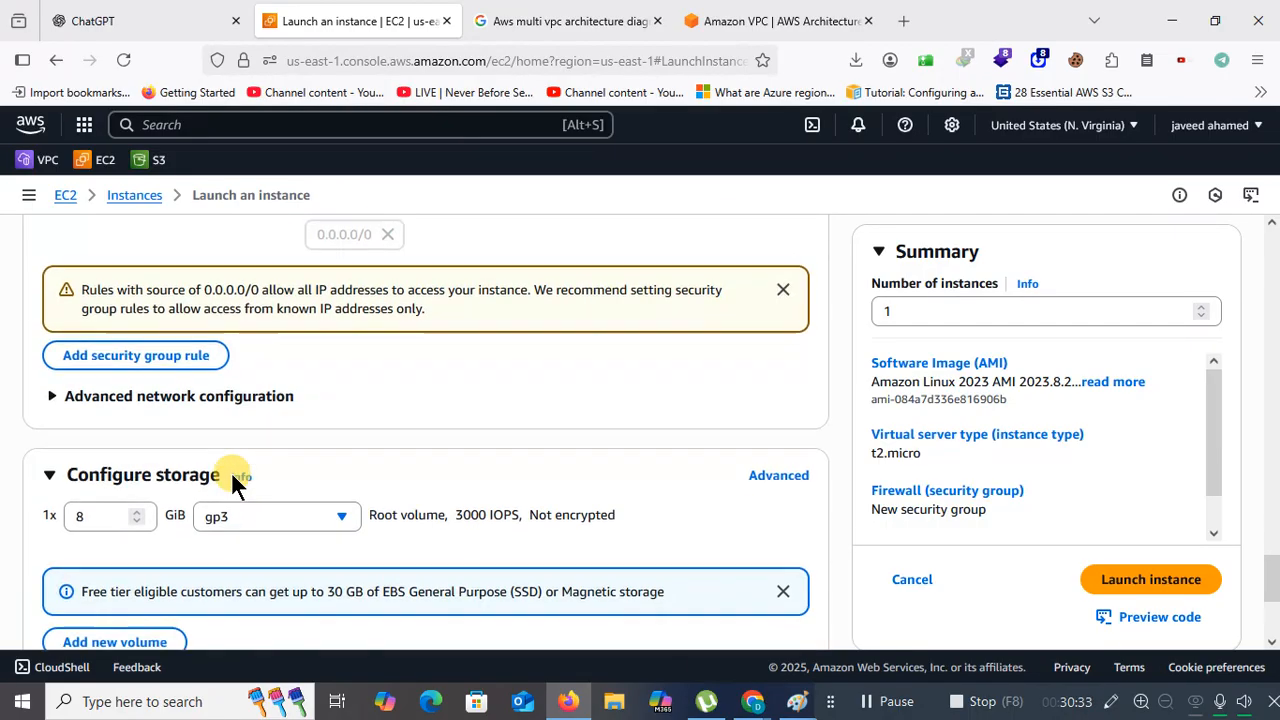
# Add an inbound All traffic rule with source Anywhere (0.0.0.0/0)
pyautogui.click(150, 350)
pyautogui.click(252, 340)
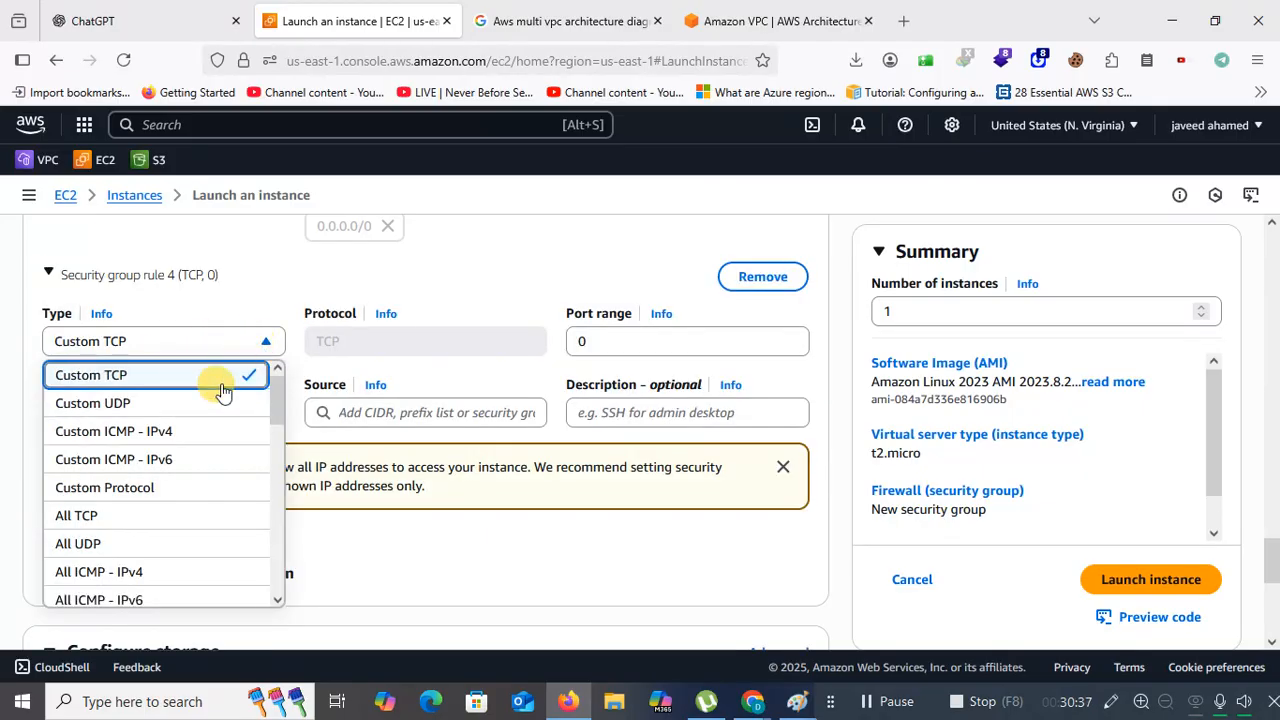
pyautogui.scroll(-2, 155, 512)
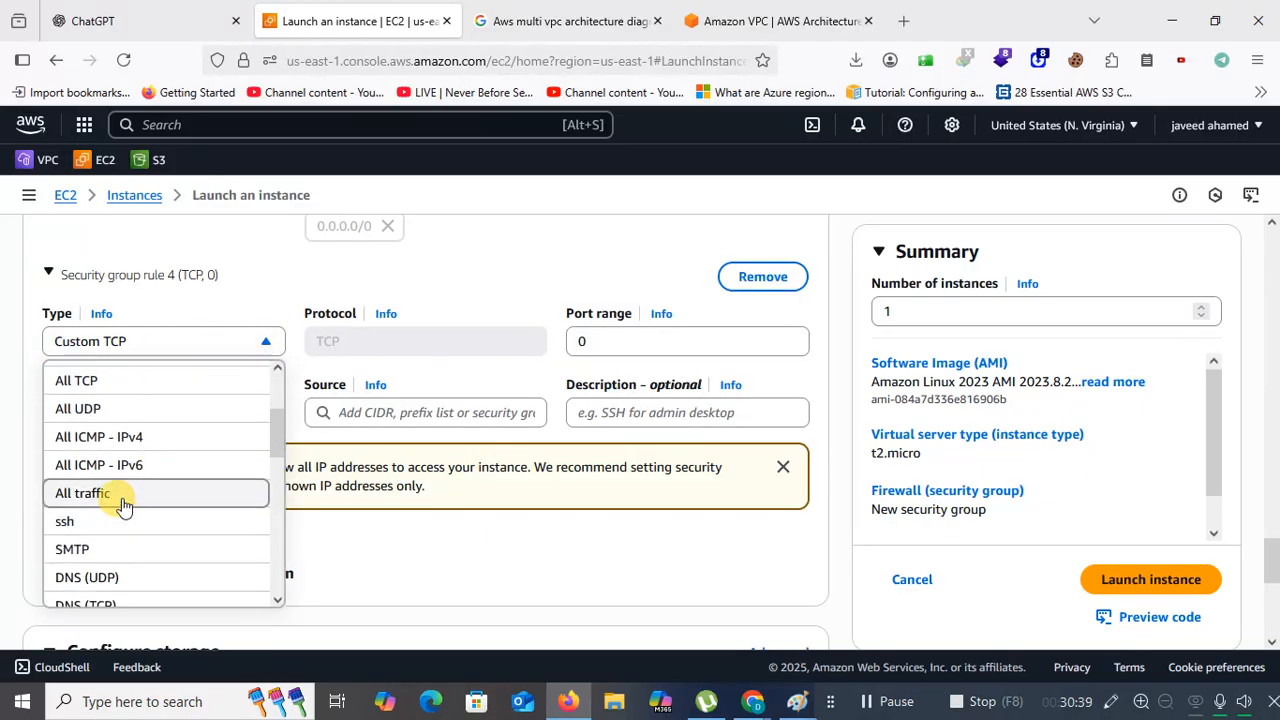
pyautogui.click(145, 490)
pyautogui.click(209, 415)
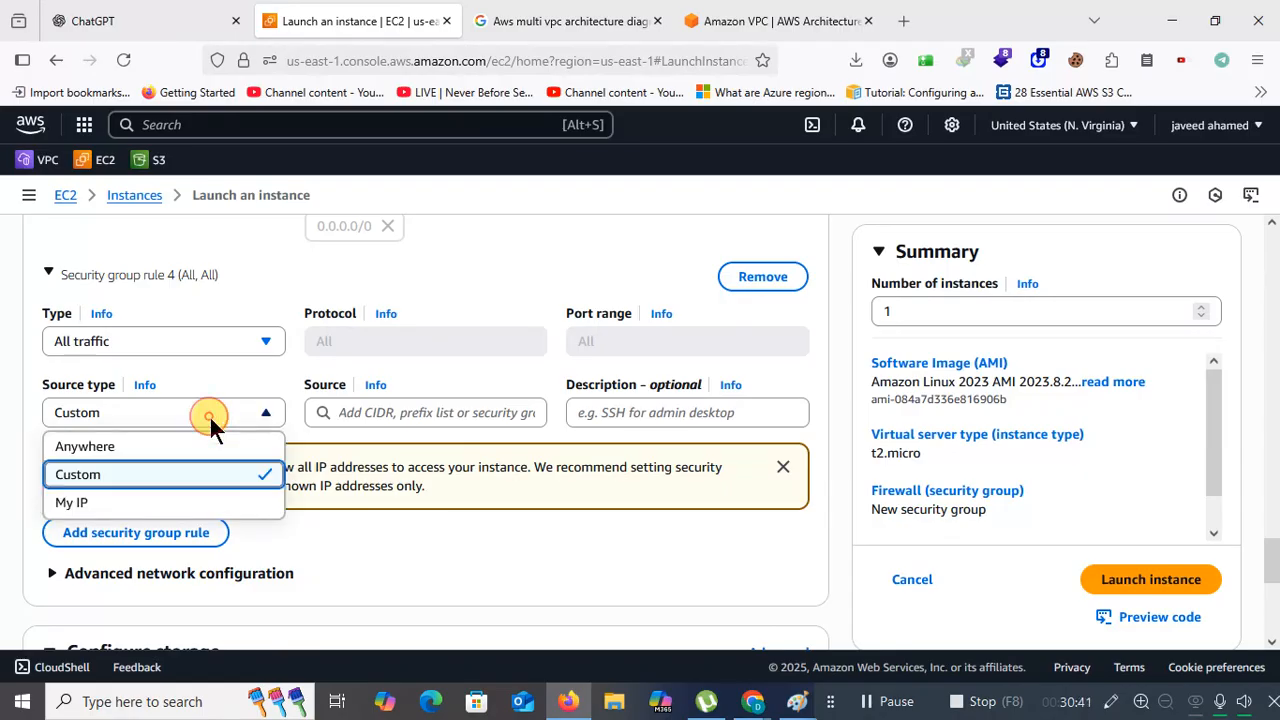
pyautogui.click(160, 437)
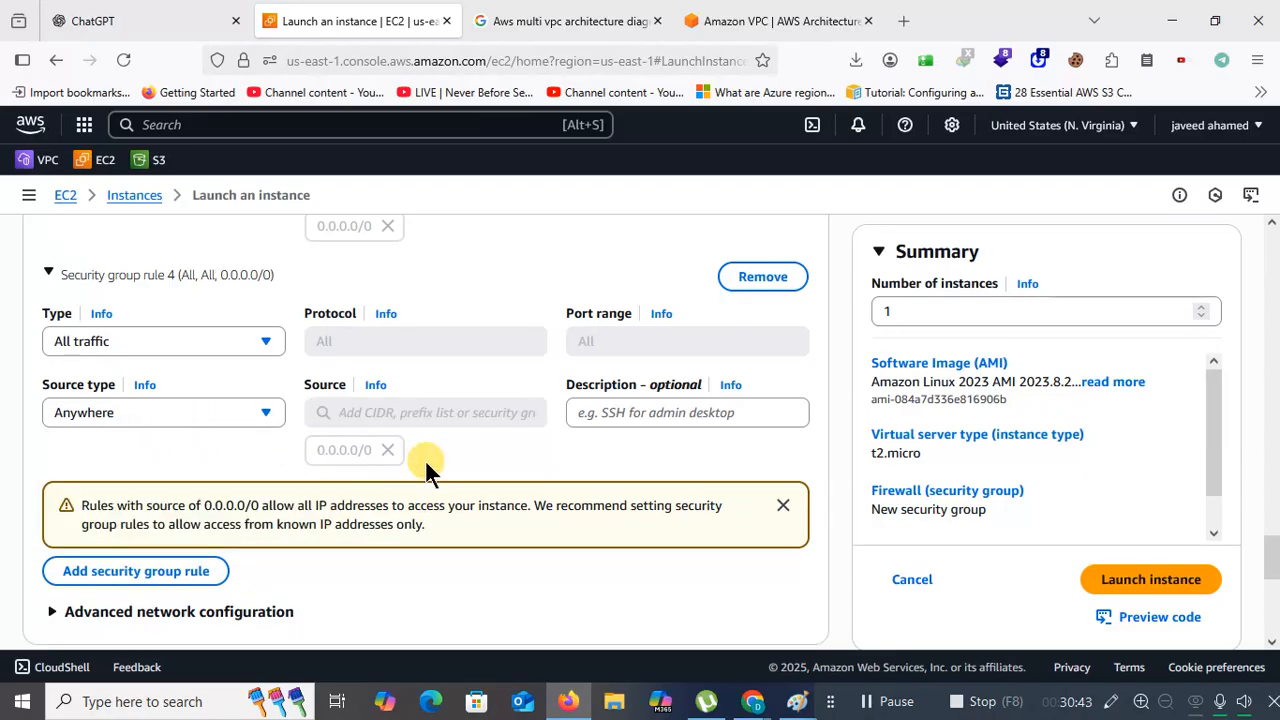
pyautogui.scroll(15, 432, 462)
# Launch infosys-frontend-server and view it pending in the Instances list
pyautogui.scroll(5, 432, 462)
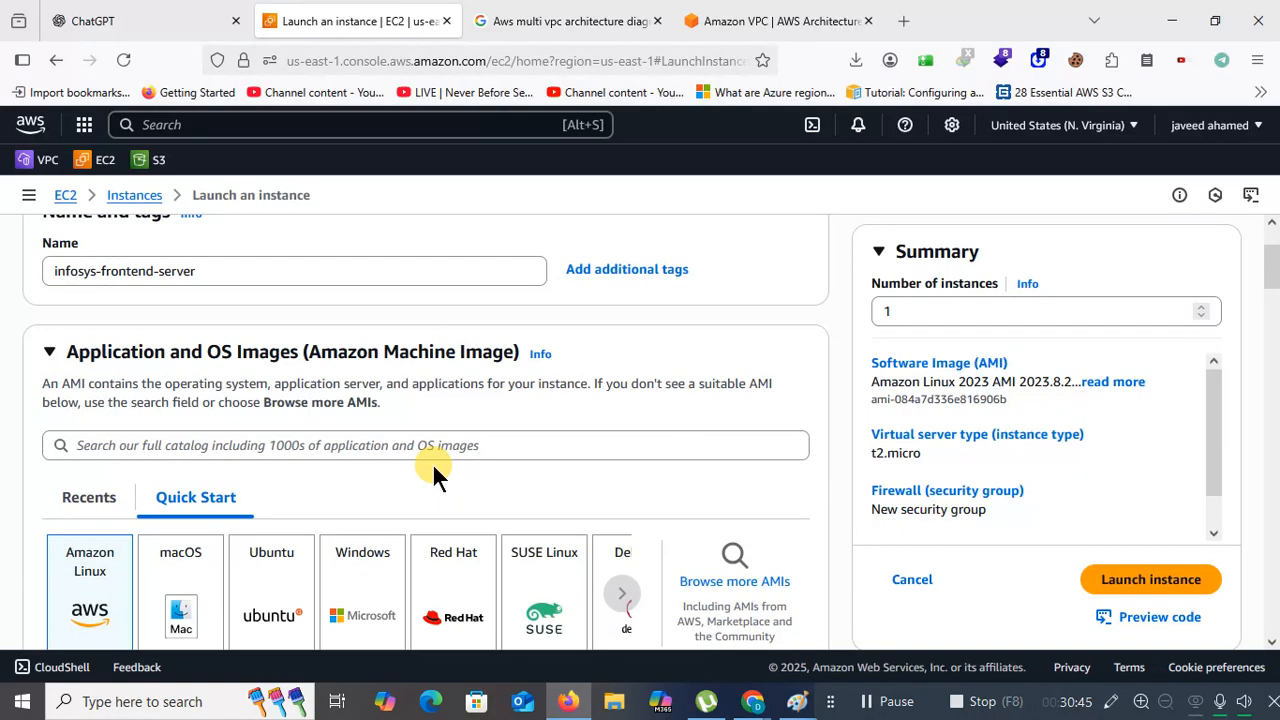
pyautogui.scroll(-10, 675, 440)
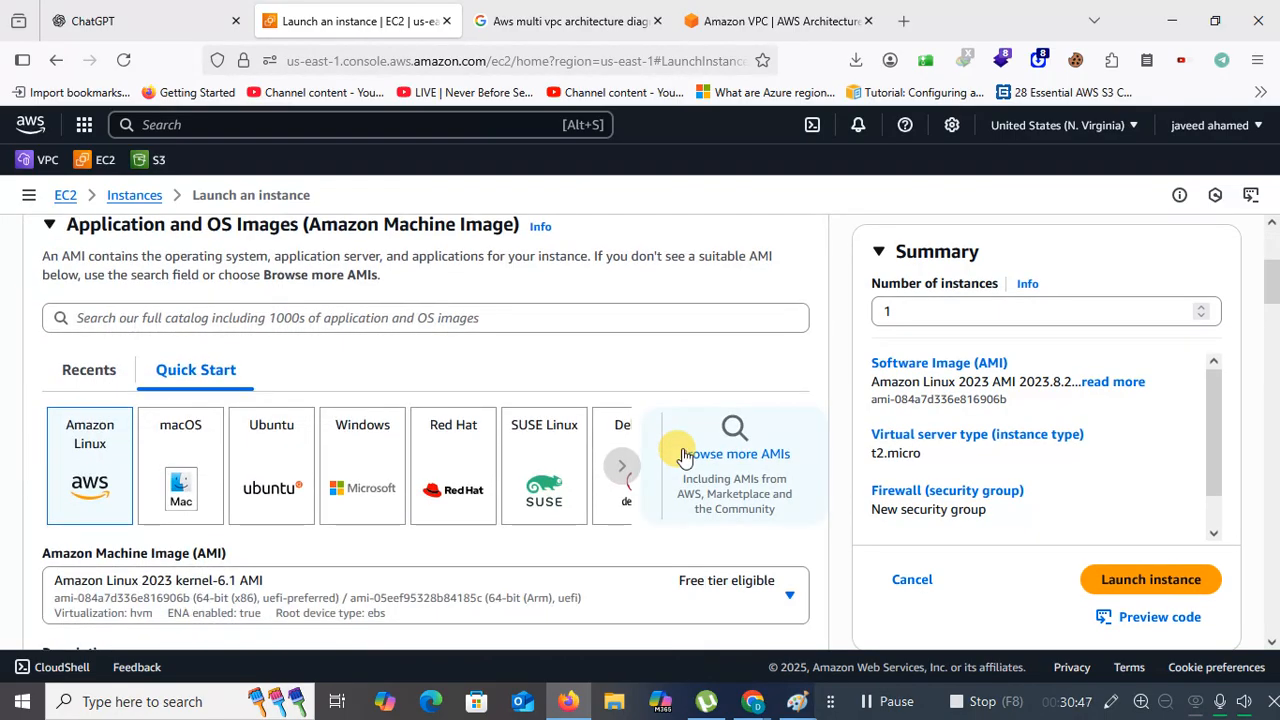
pyautogui.scroll(-4, 681, 450)
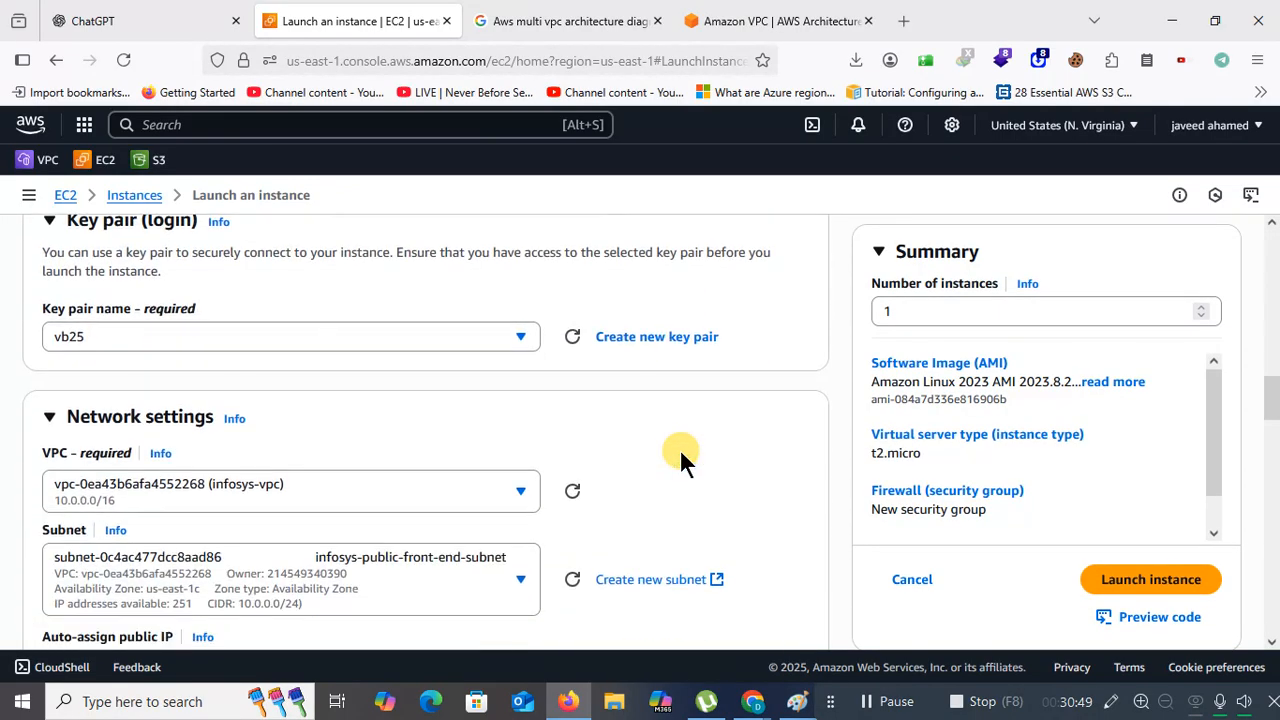
pyautogui.scroll(-5, 681, 458)
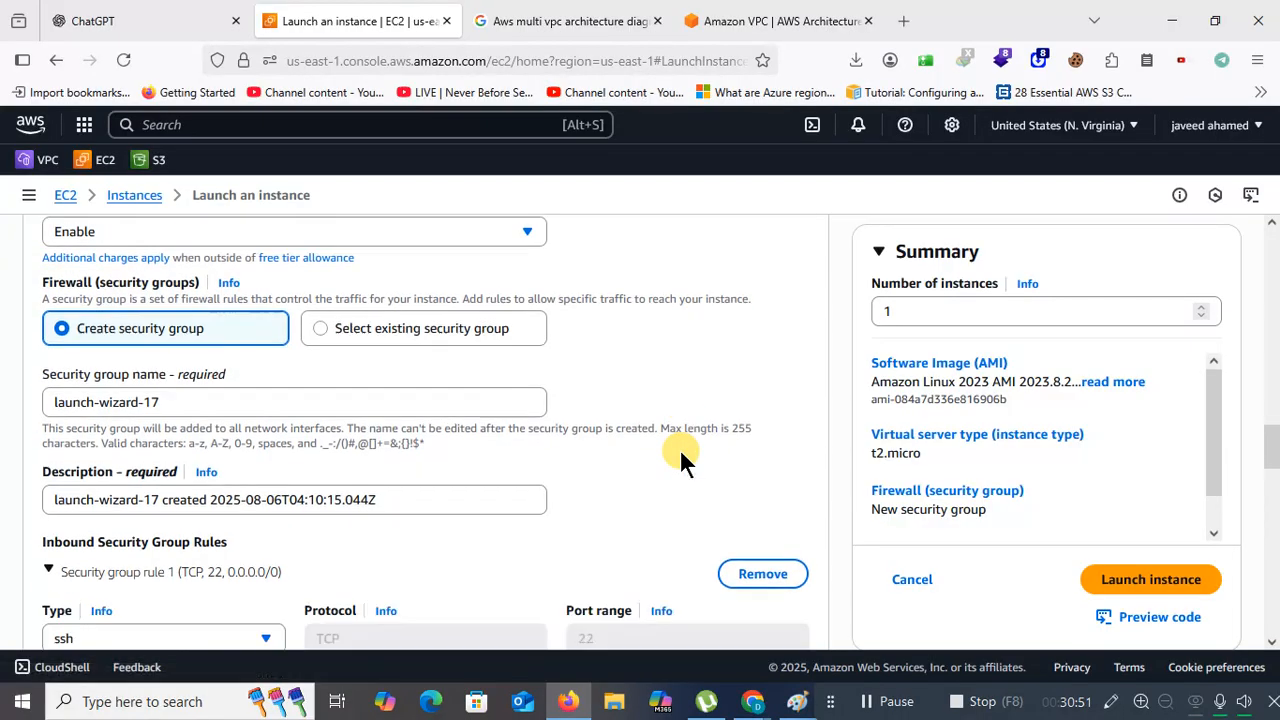
pyautogui.scroll(3, 681, 458)
pyautogui.scroll(3, 679, 448)
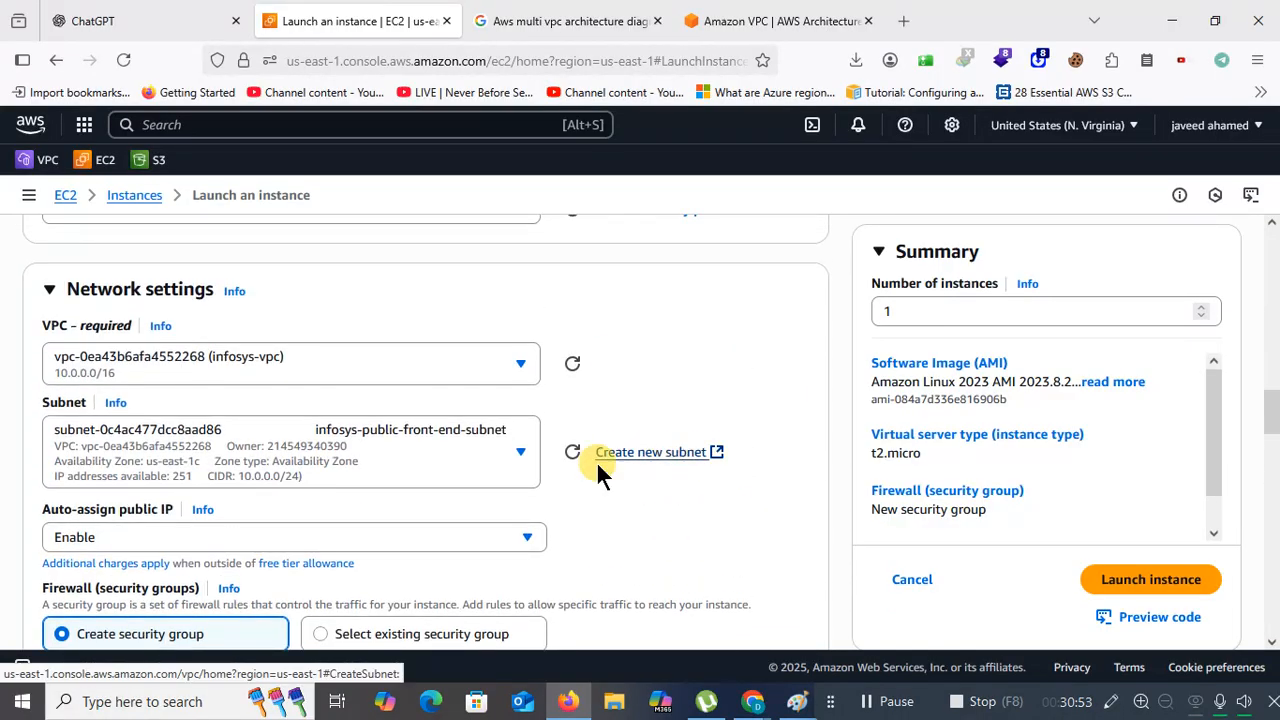
pyautogui.click(1156, 586)
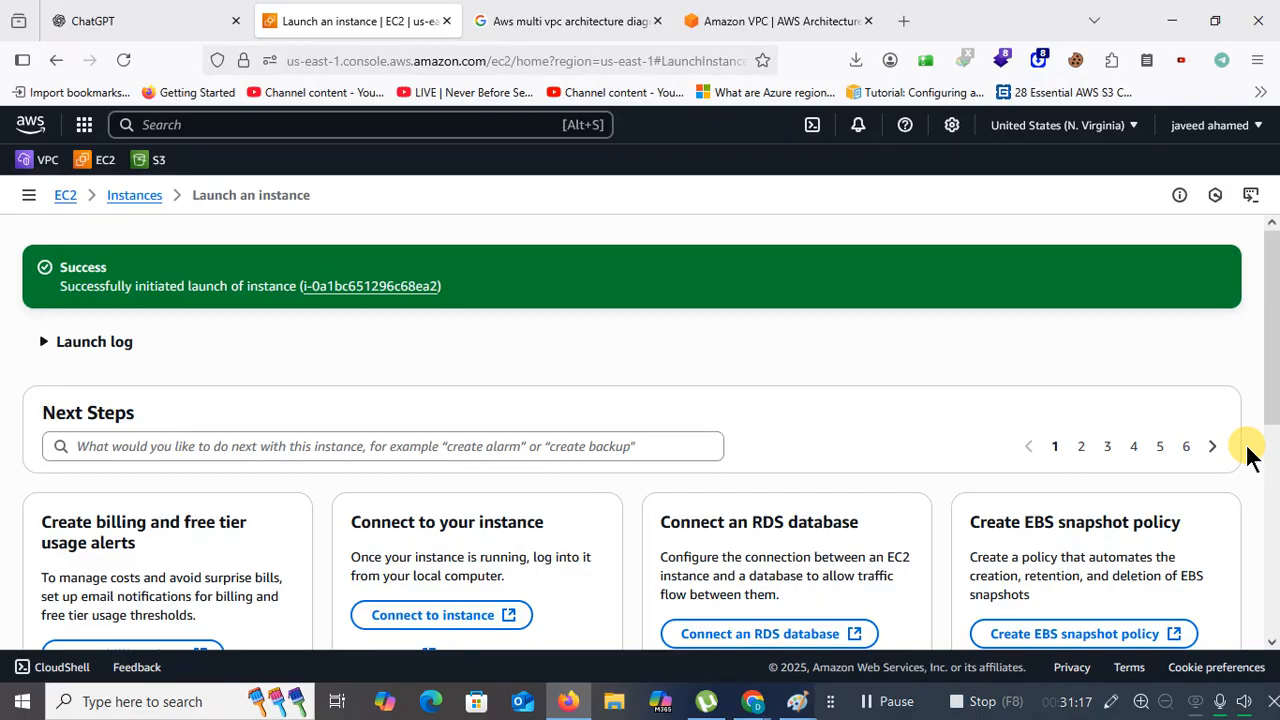
pyautogui.click(125, 198)
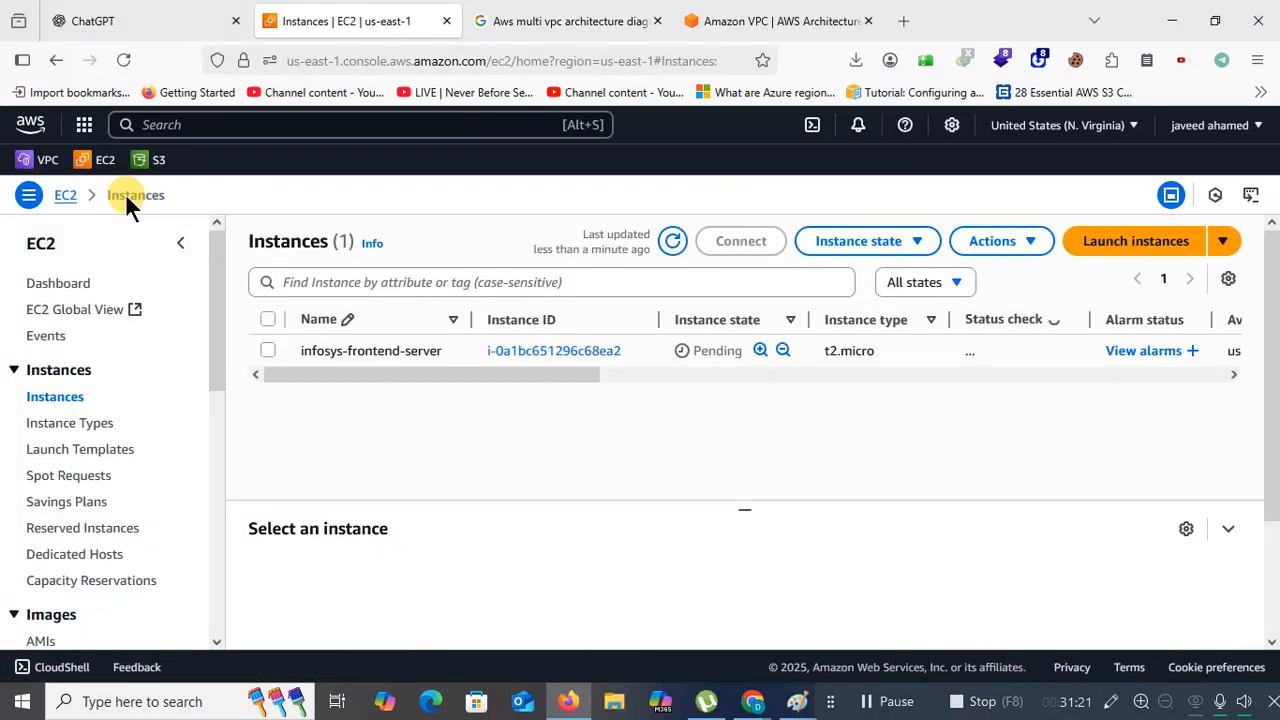
# Start another instance launch named infosys-backend-server
pyautogui.click(1110, 250)
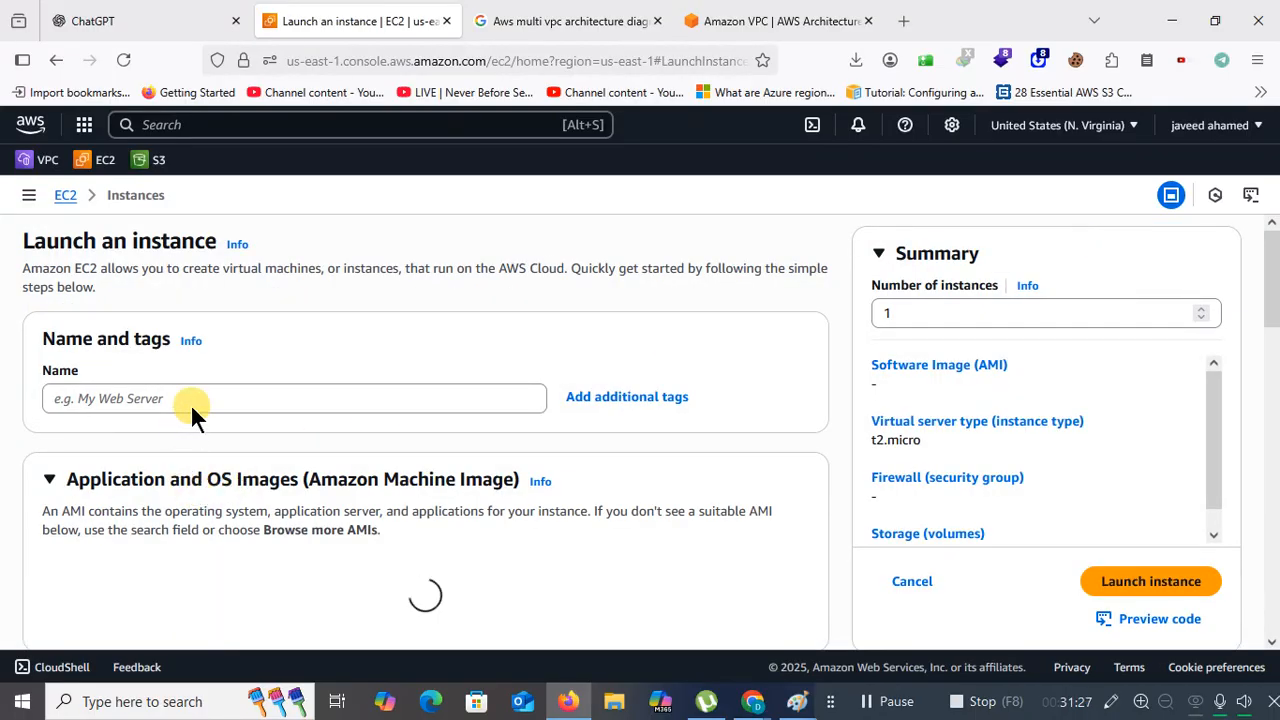
pyautogui.click(190, 393)
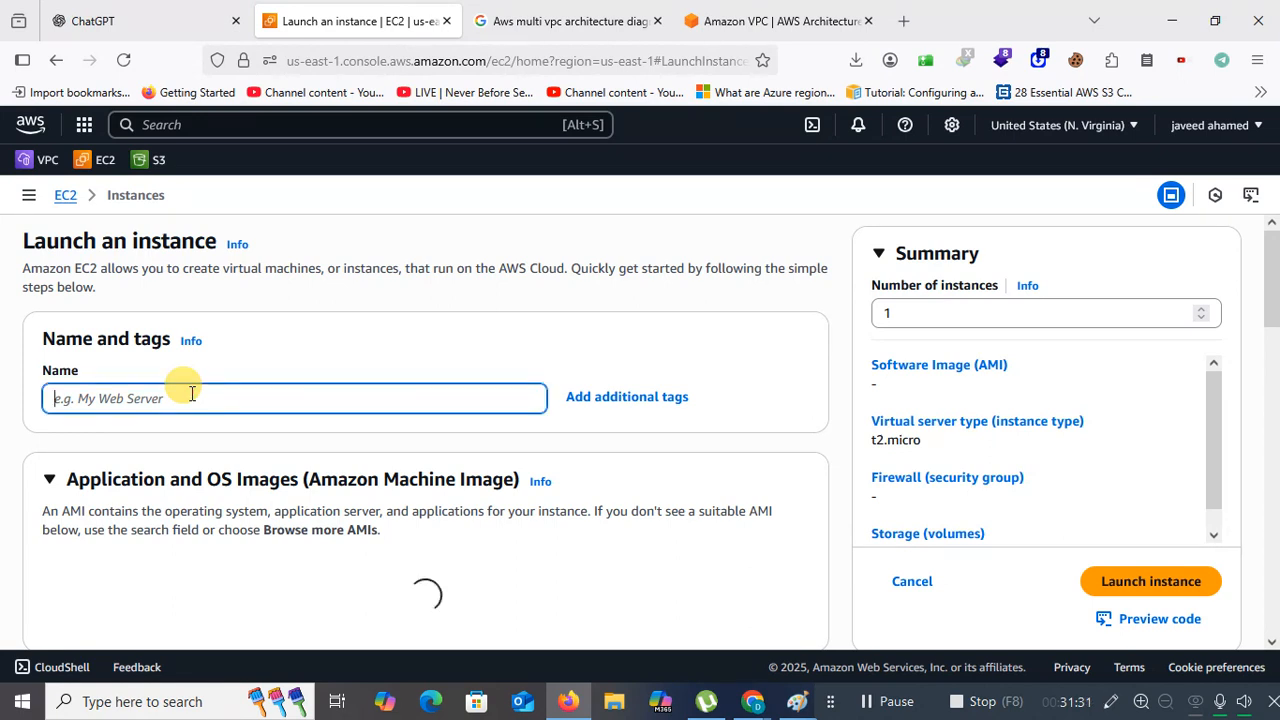
pyautogui.write('infosys')
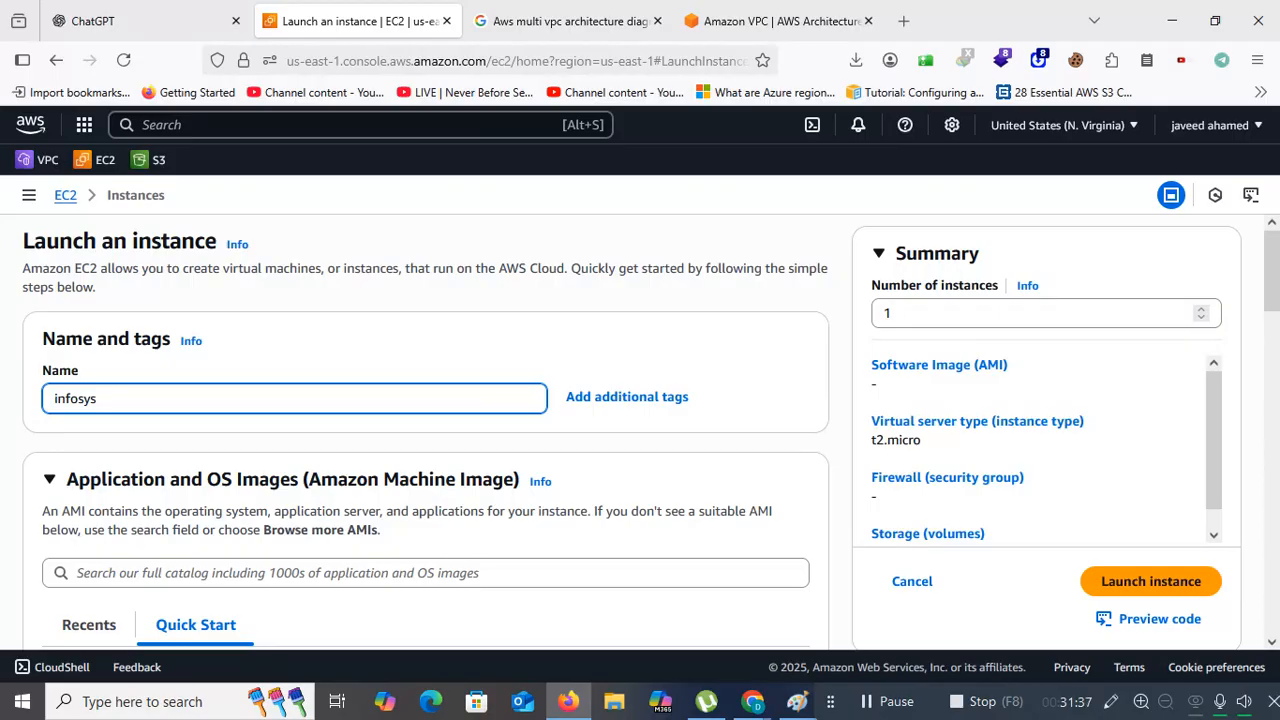
pyautogui.write('-backend-server')
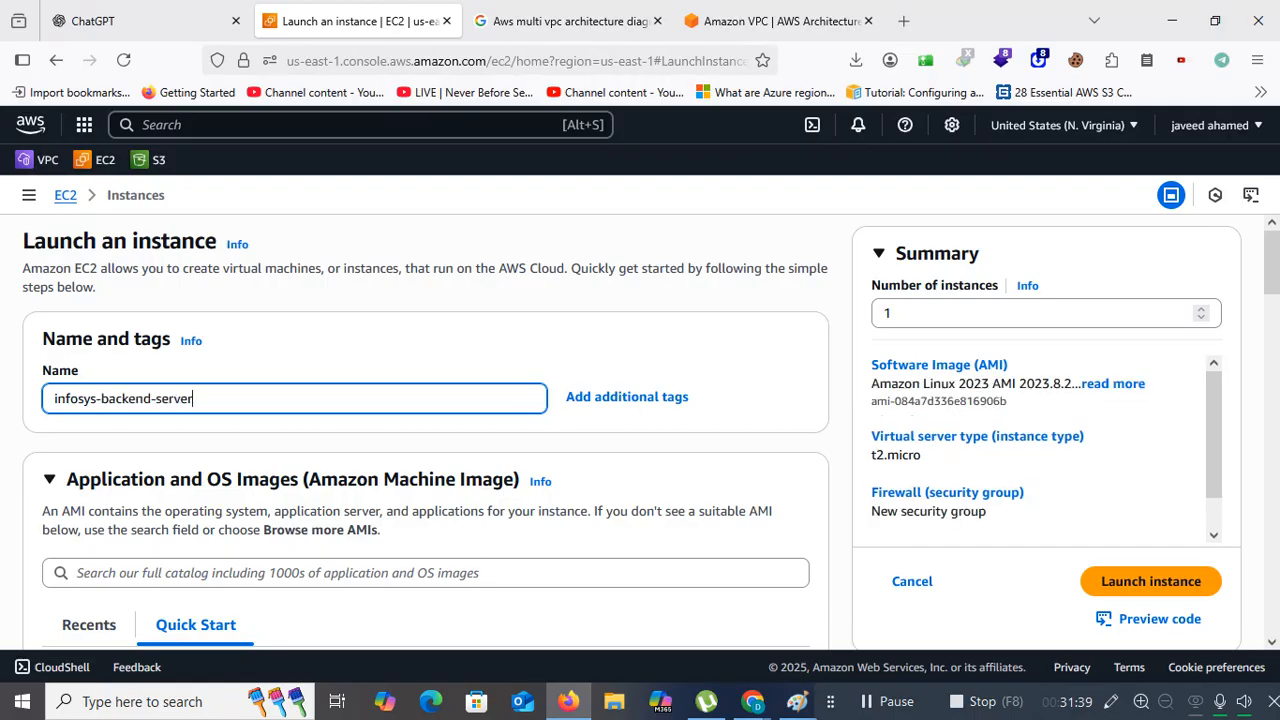
pyautogui.scroll(-2, 194, 417)
pyautogui.scroll(-7, 300, 580)
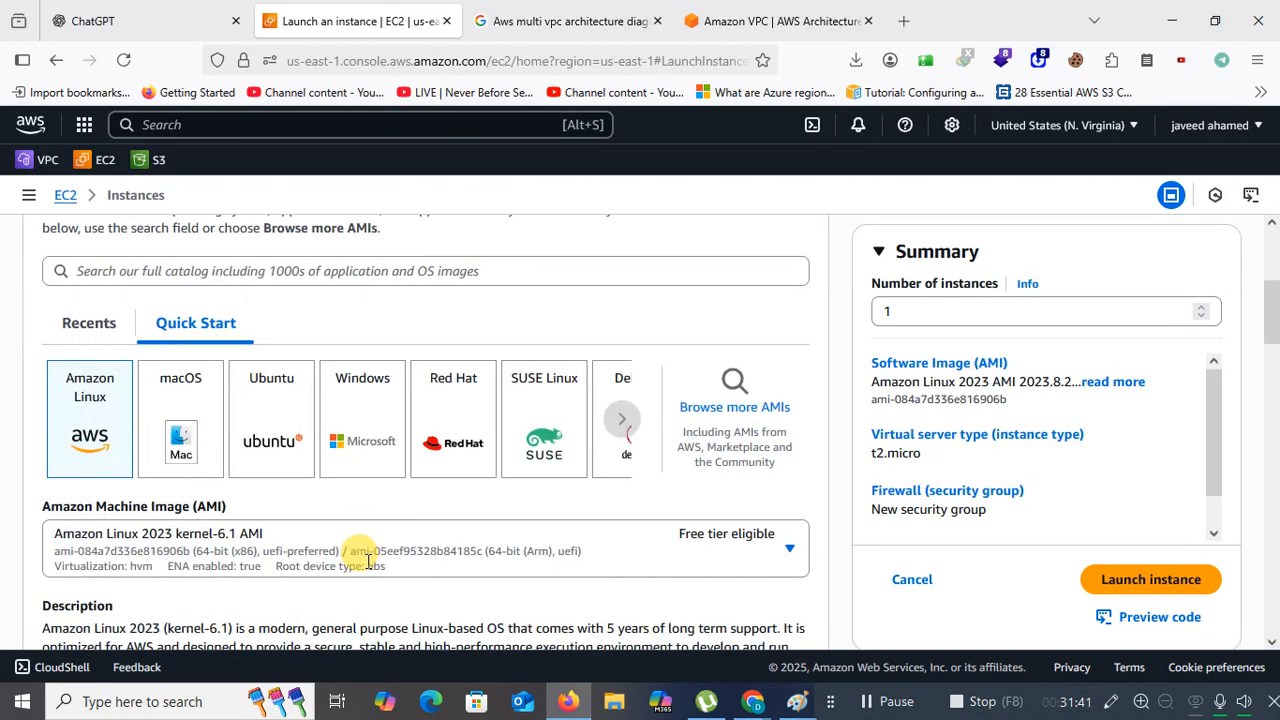
pyautogui.scroll(-4, 568, 541)
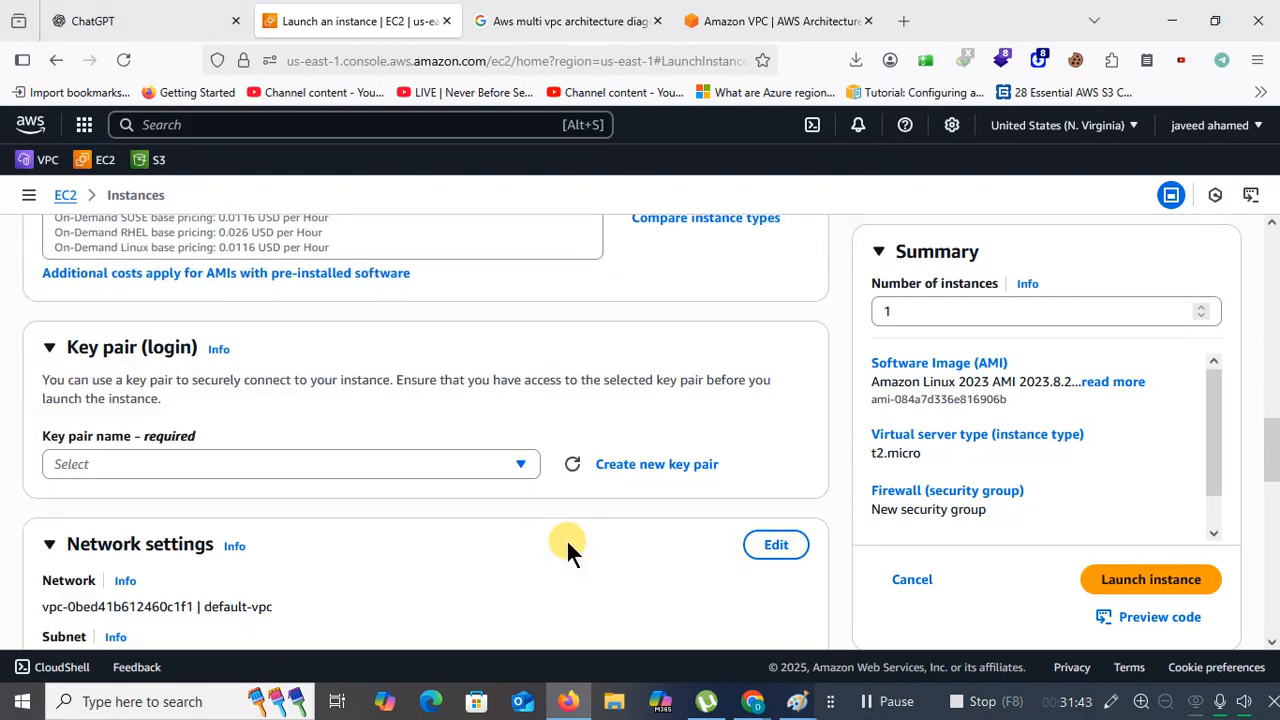
# Choose key pair vb25 and place the instance in infosys-vpc
pyautogui.click(519, 465)
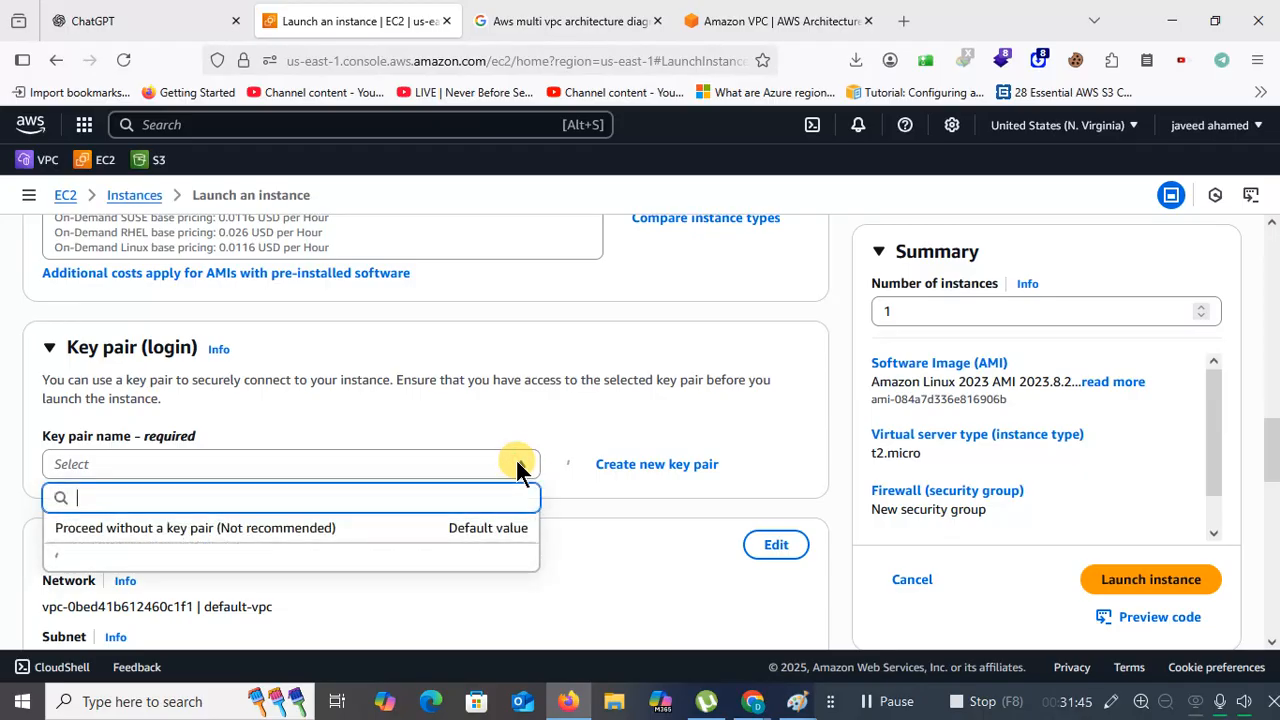
pyautogui.write('vb')
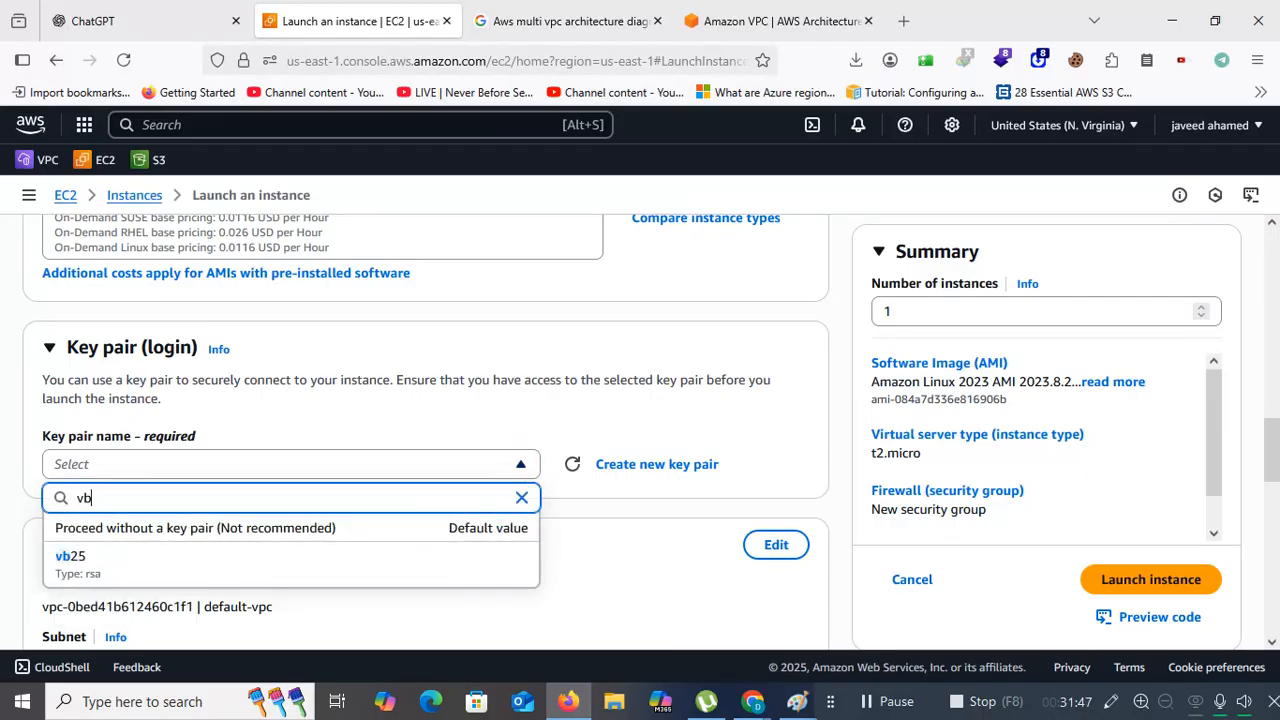
pyautogui.click(363, 565)
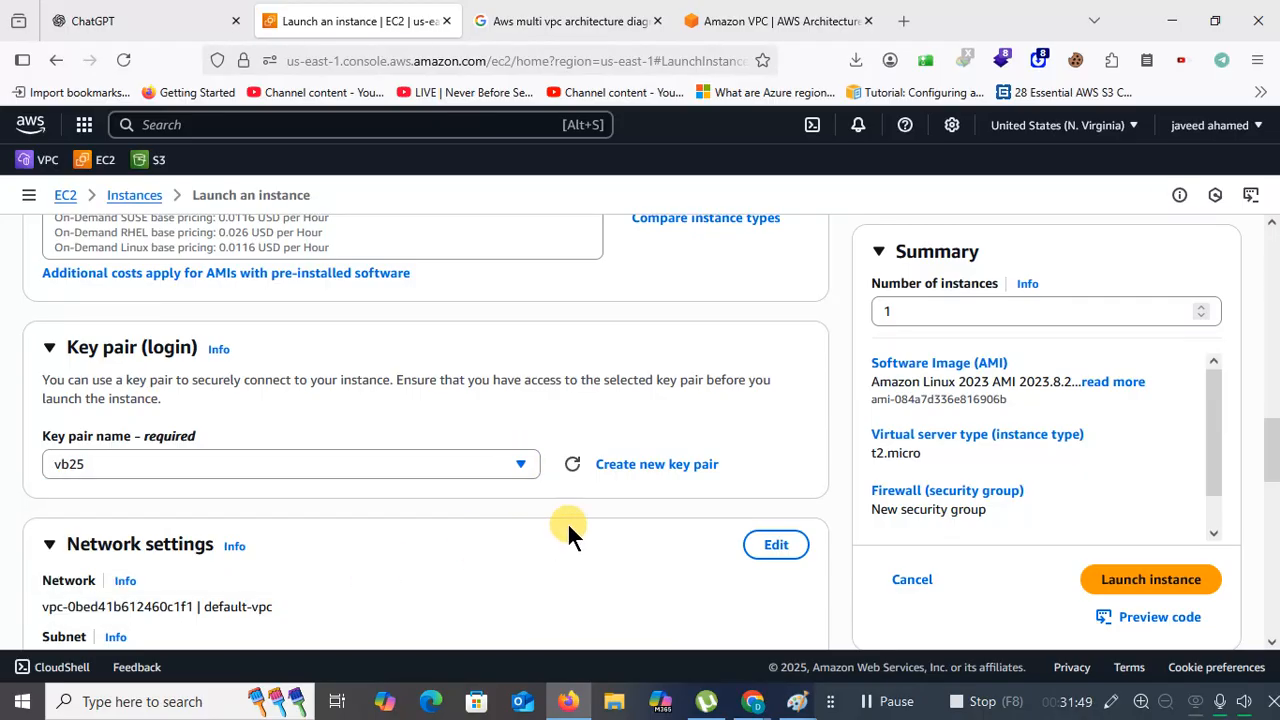
pyautogui.scroll(-3, 600, 510)
pyautogui.click(778, 300)
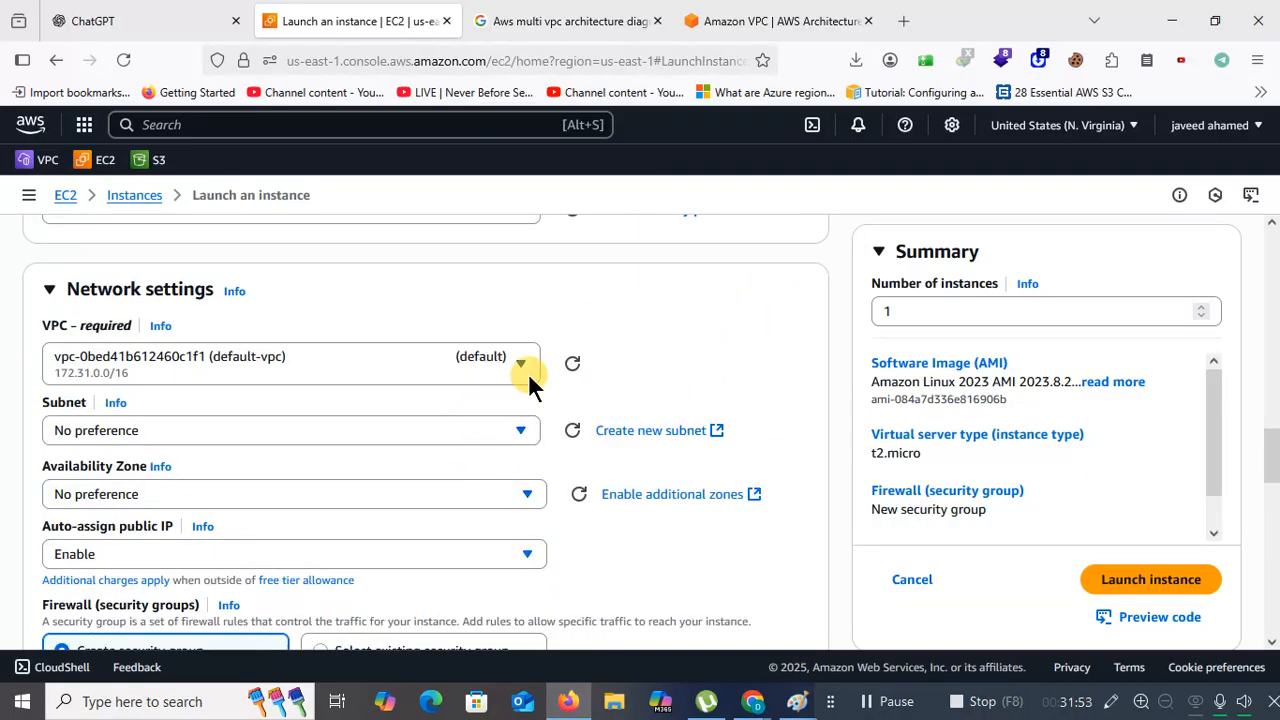
pyautogui.click(528, 373)
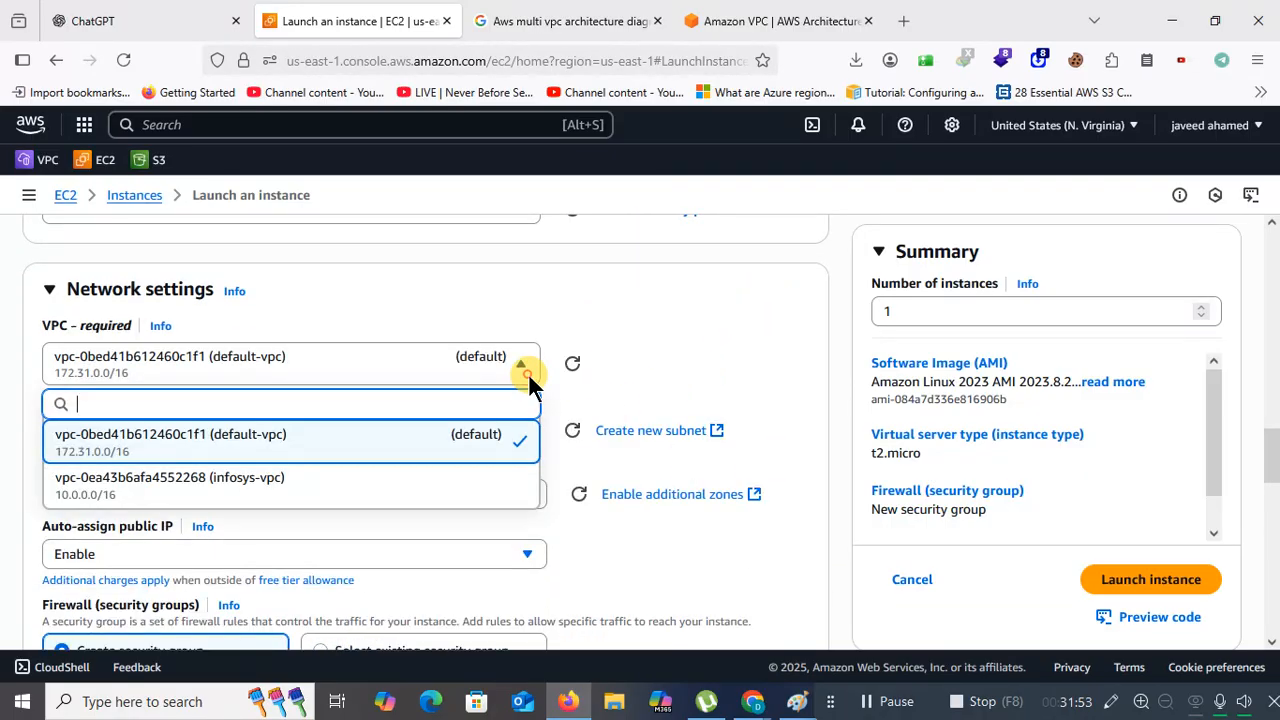
pyautogui.click(285, 497)
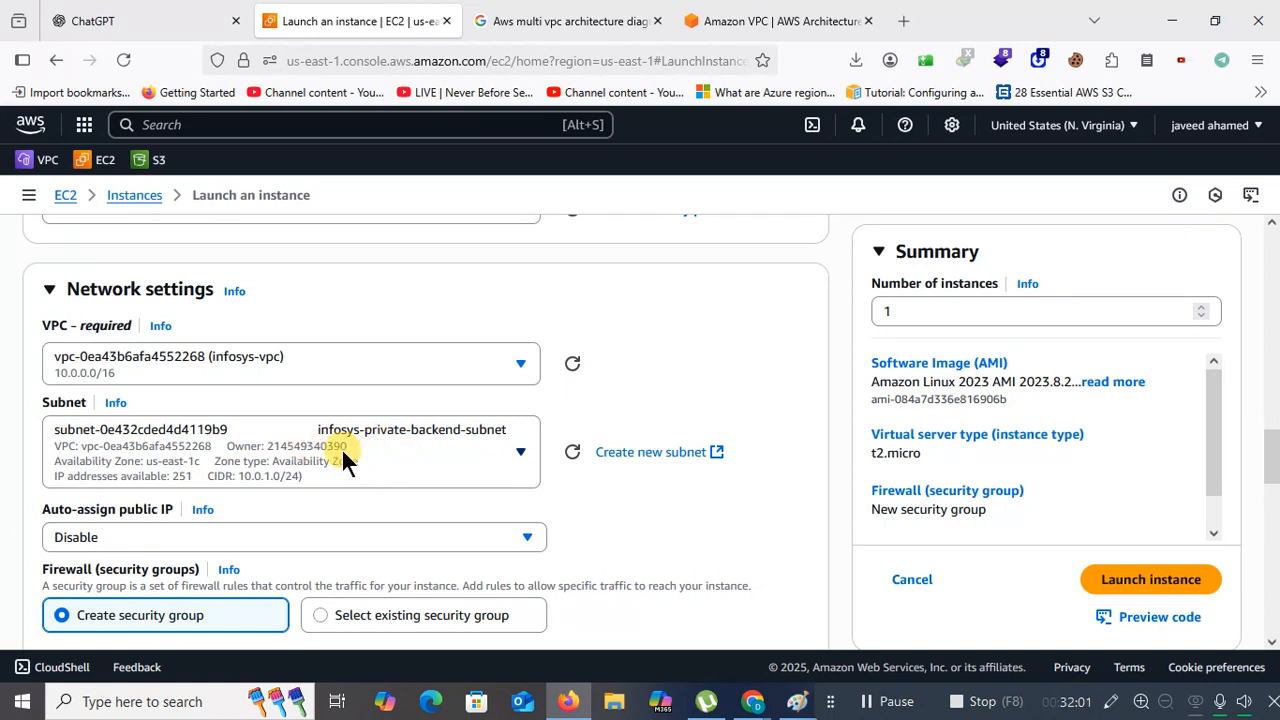
# Add an inbound MYSQL/Aurora (port 3306) rule with source Anywhere
pyautogui.scroll(-3, 397, 452)
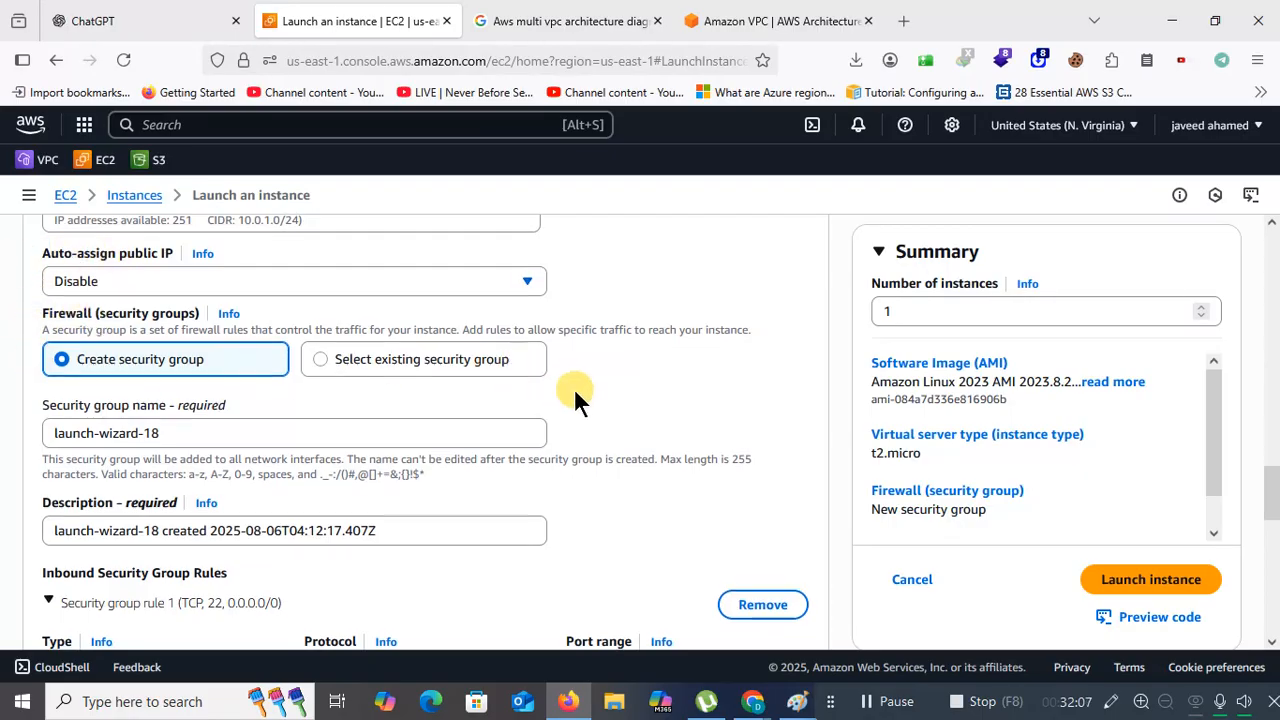
pyautogui.scroll(-5, 574, 388)
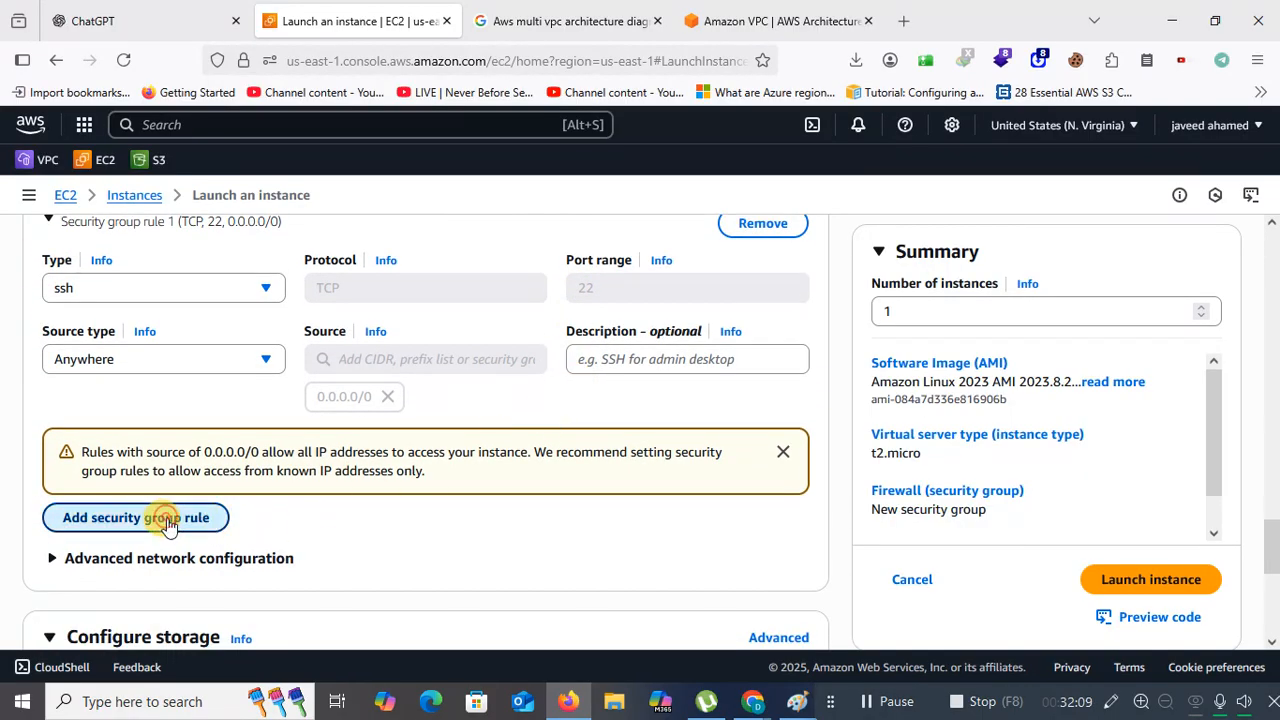
pyautogui.click(166, 518)
pyautogui.click(243, 521)
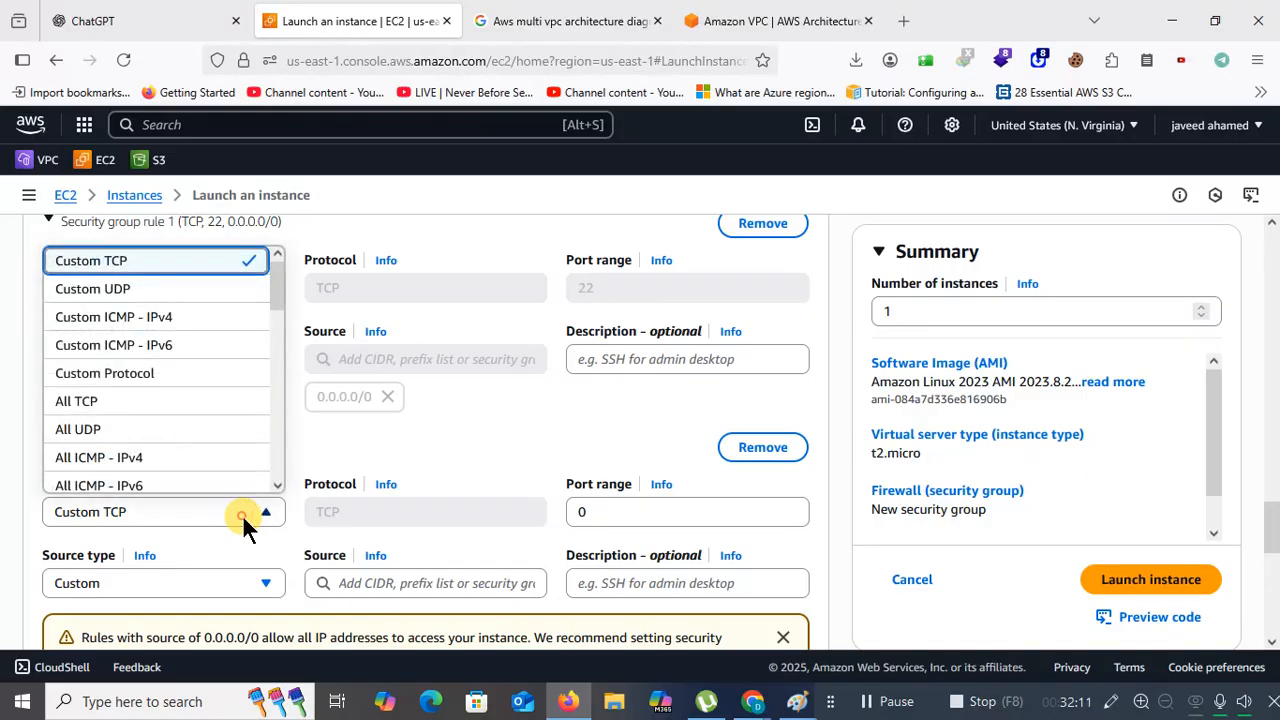
pyautogui.scroll(-5, 263, 386)
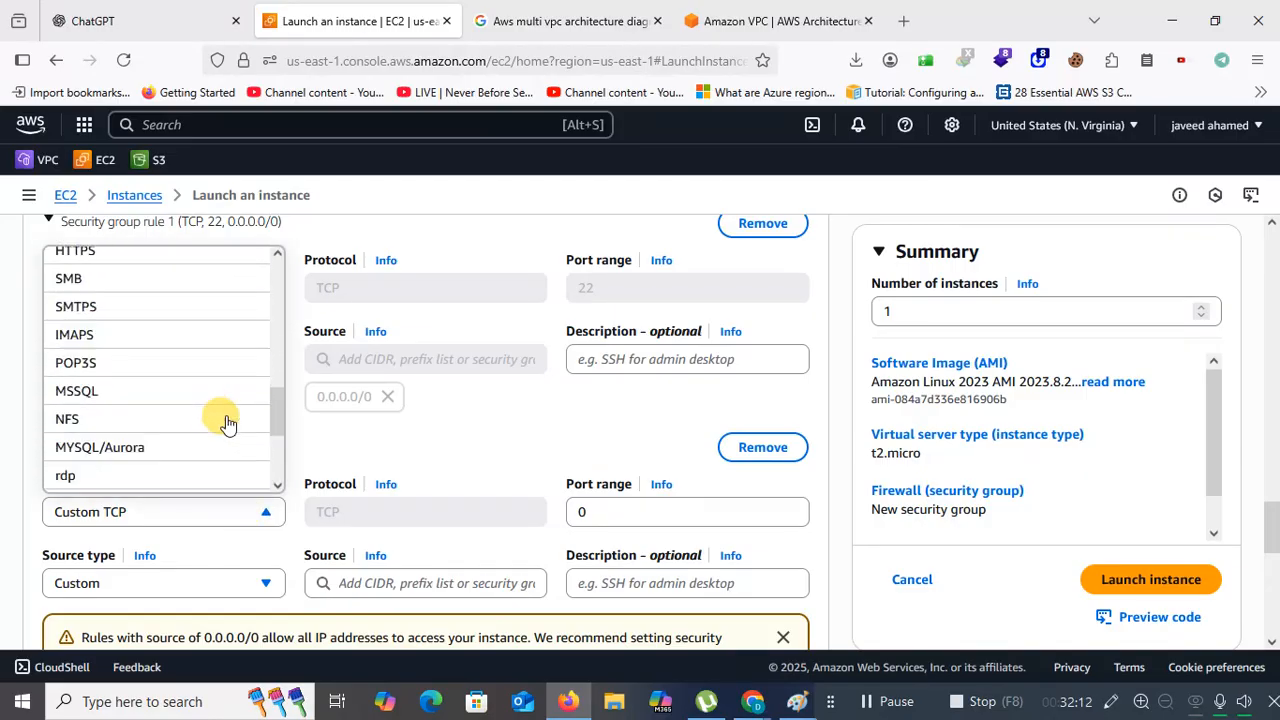
pyautogui.scroll(-1, 228, 424)
pyautogui.click(140, 424)
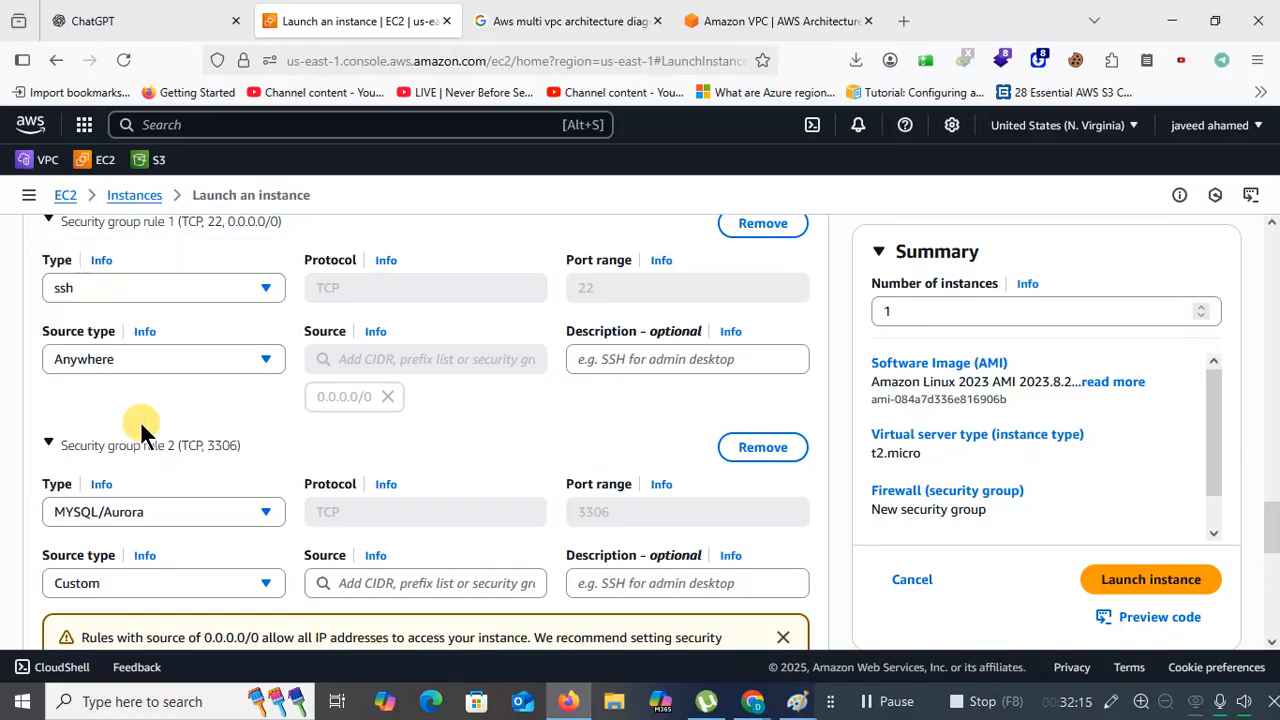
pyautogui.scroll(-3, 193, 367)
pyautogui.click(200, 326)
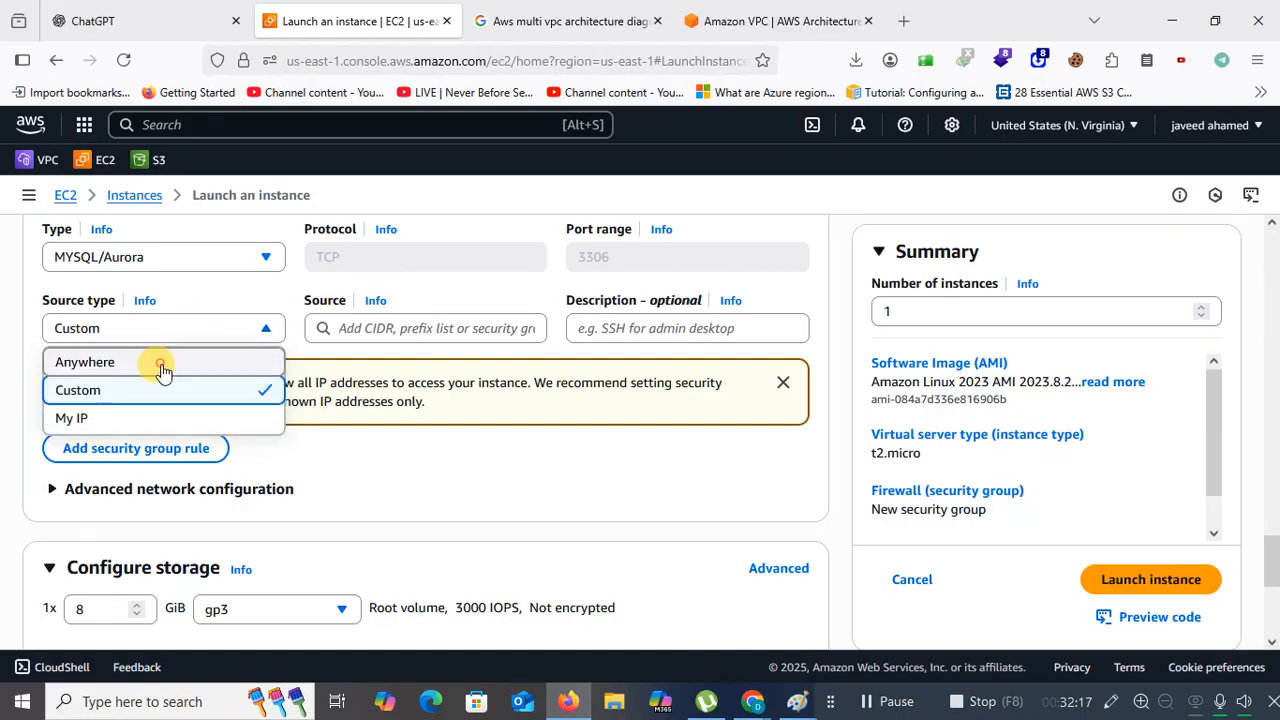
pyautogui.click(160, 362)
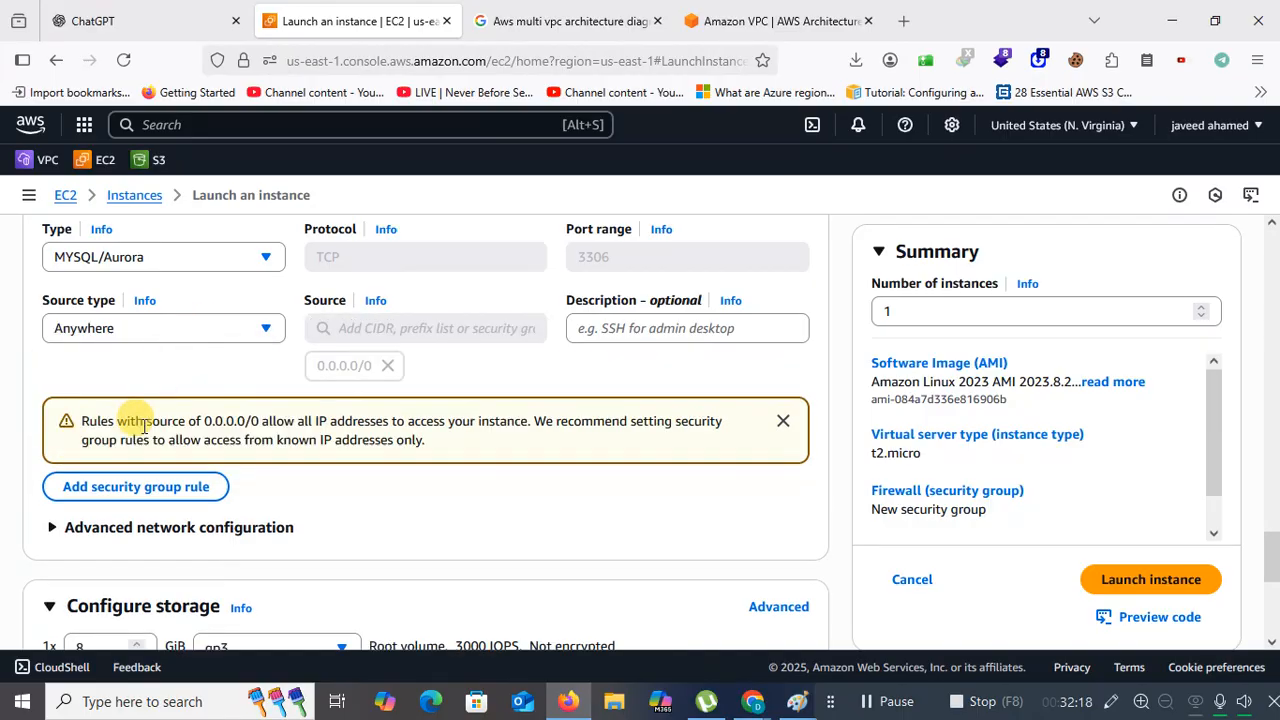
# Add an All traffic rule from Anywhere and launch the backend instance
pyautogui.click(135, 486)
pyautogui.click(254, 484)
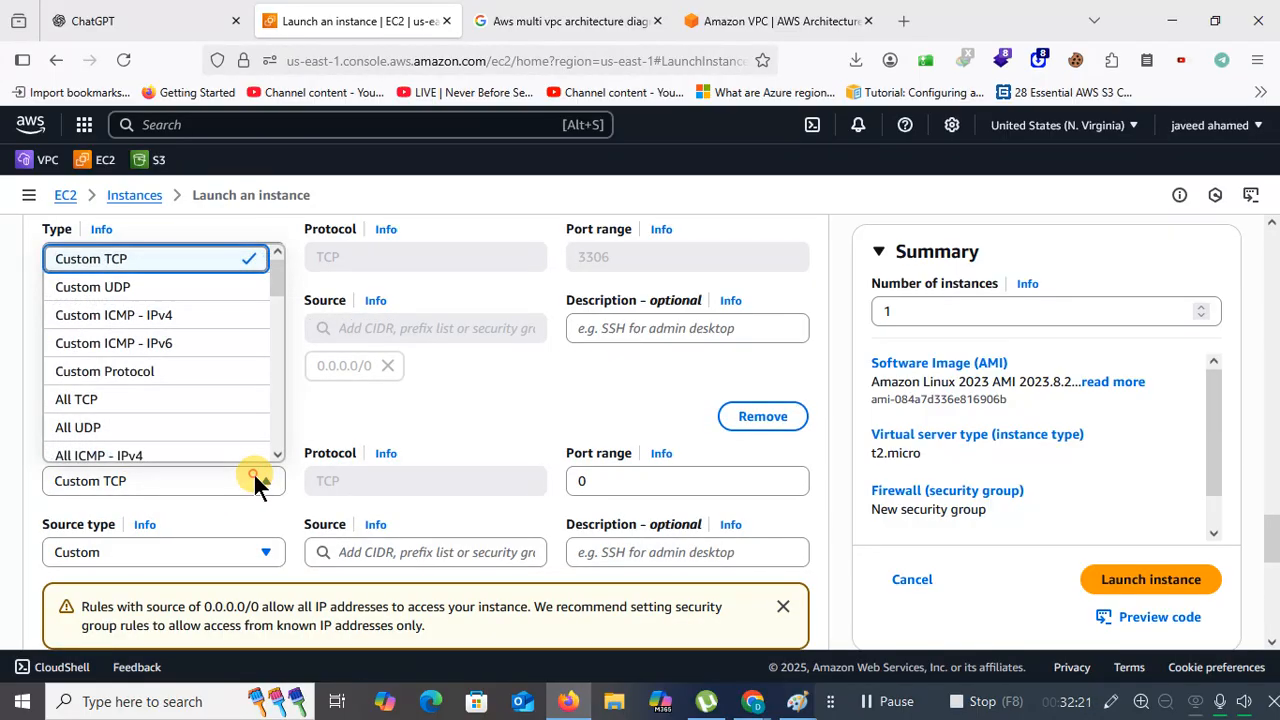
pyautogui.scroll(-2, 272, 370)
pyautogui.scroll(-5, 272, 370)
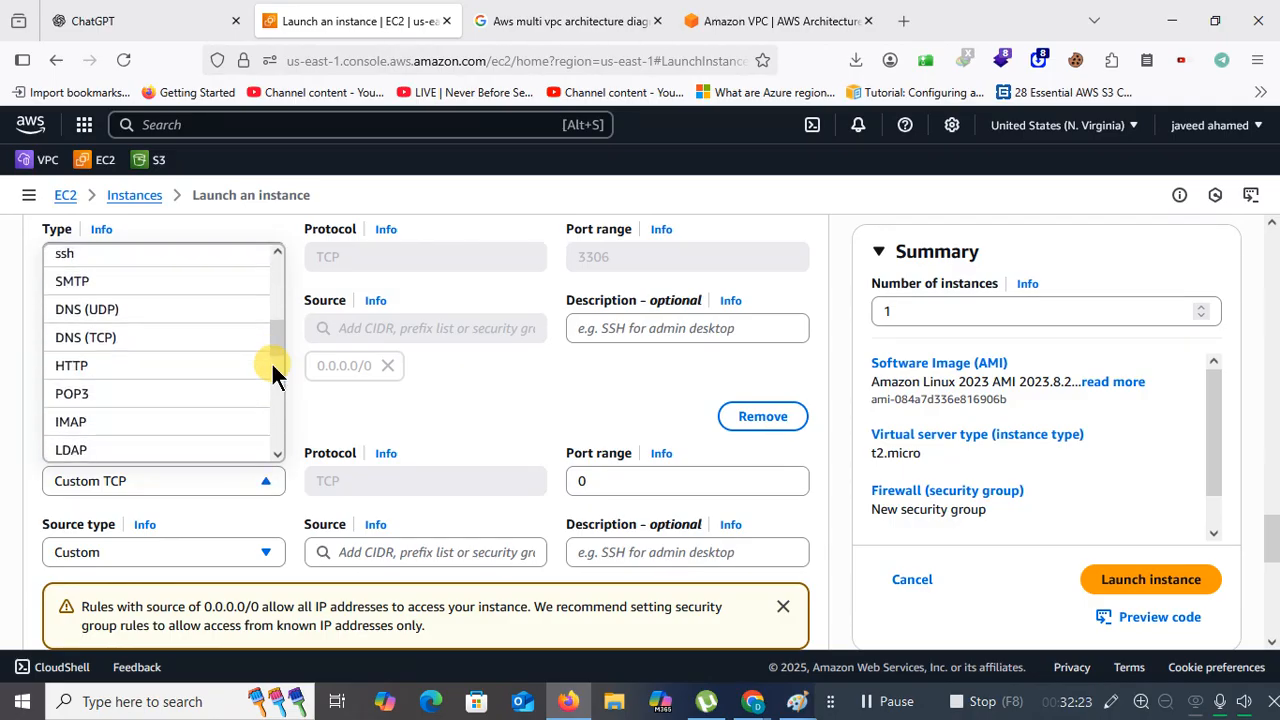
pyautogui.scroll(7, 272, 370)
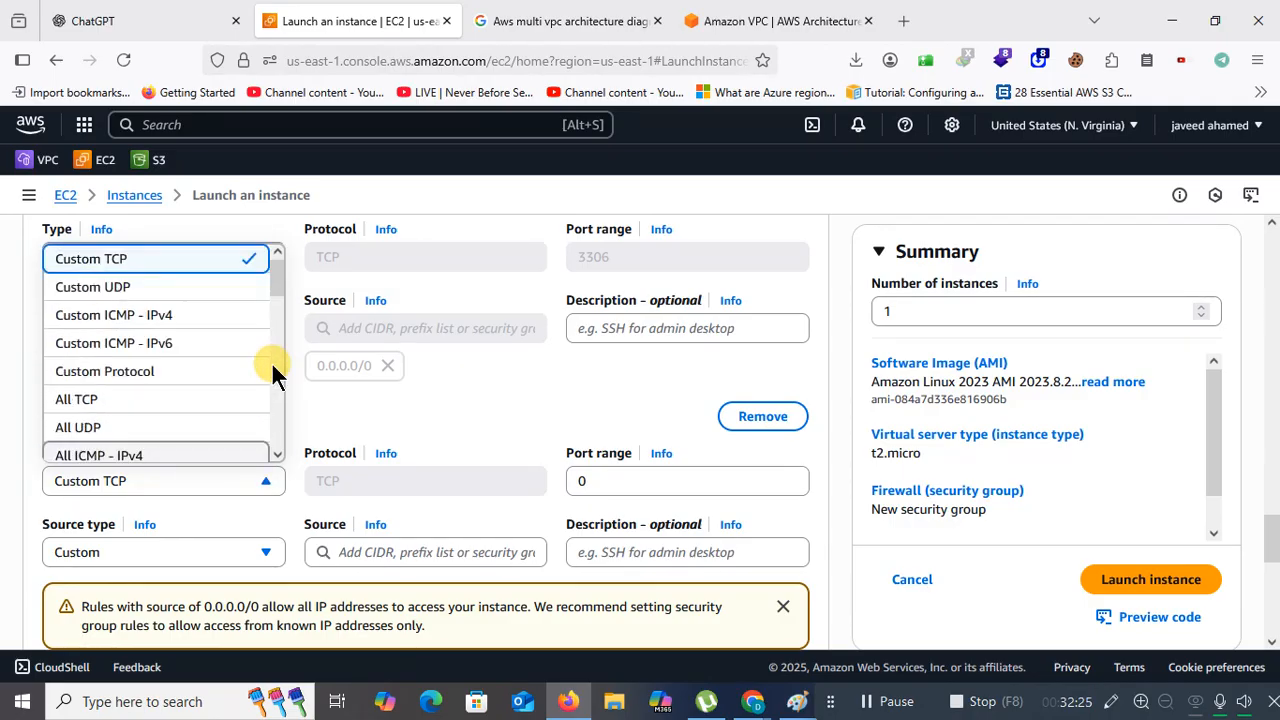
pyautogui.scroll(-2, 272, 370)
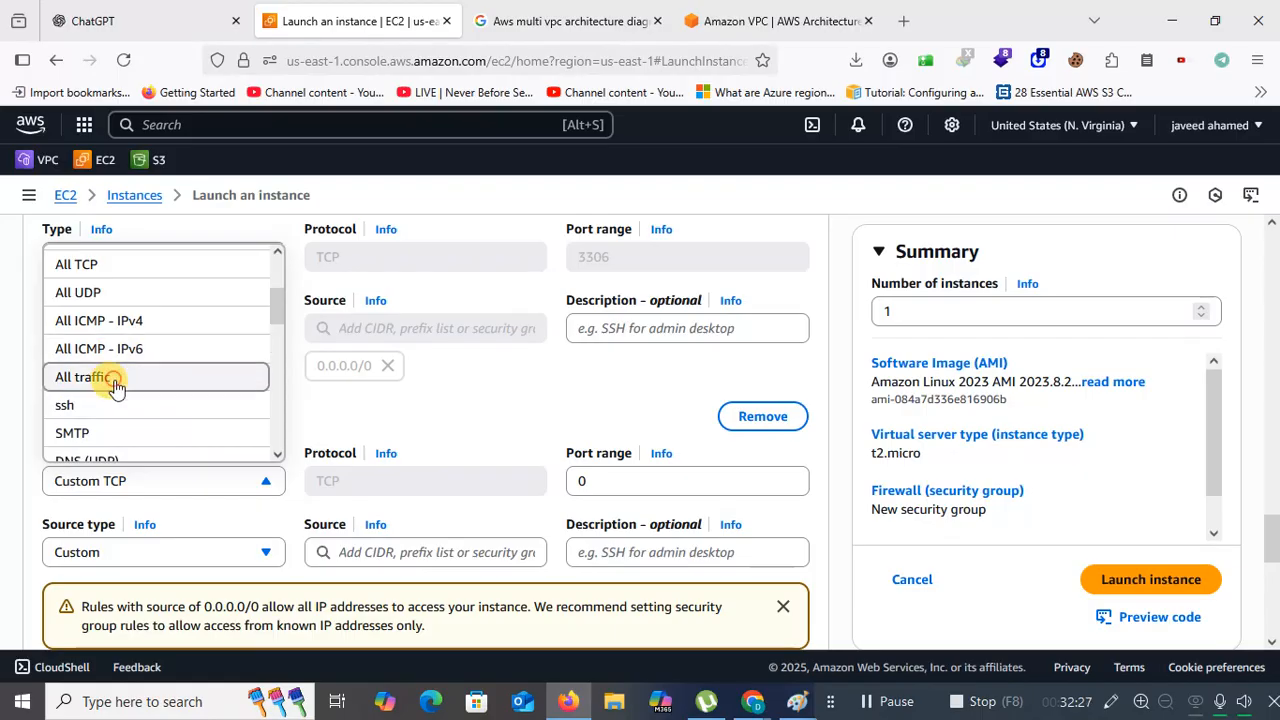
pyautogui.press('Return')
pyautogui.click(274, 555)
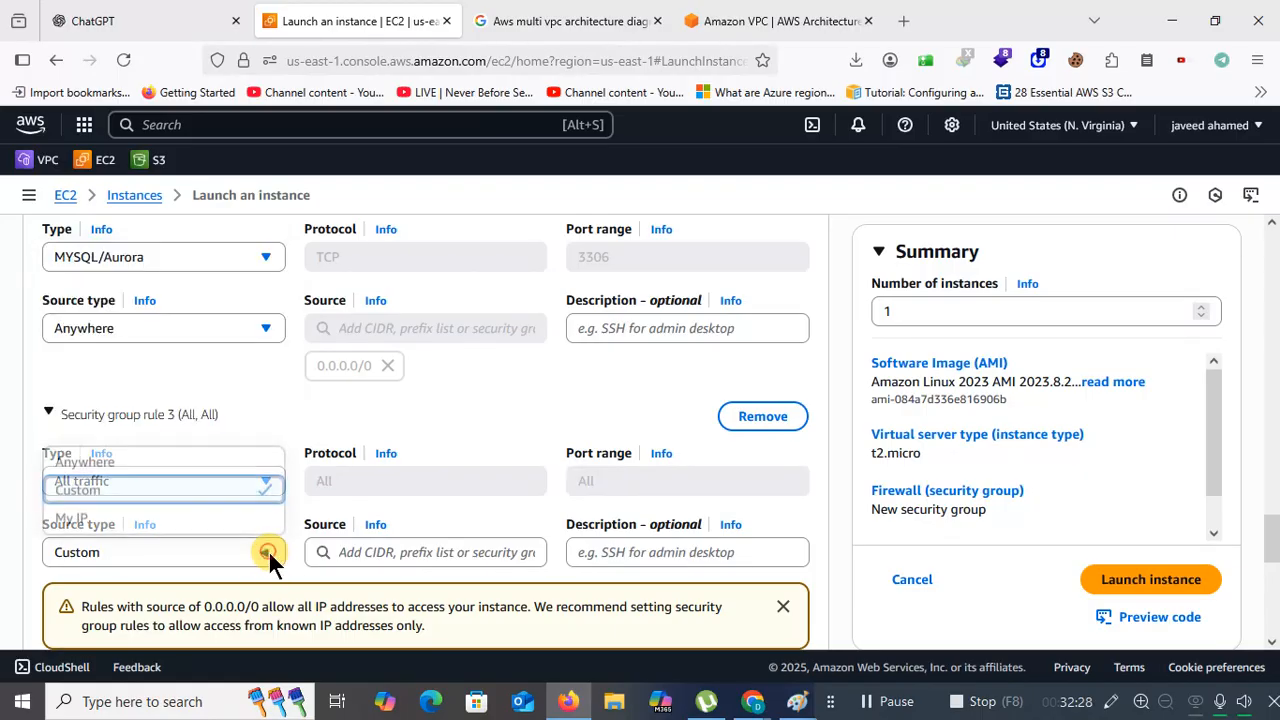
pyautogui.click(190, 462)
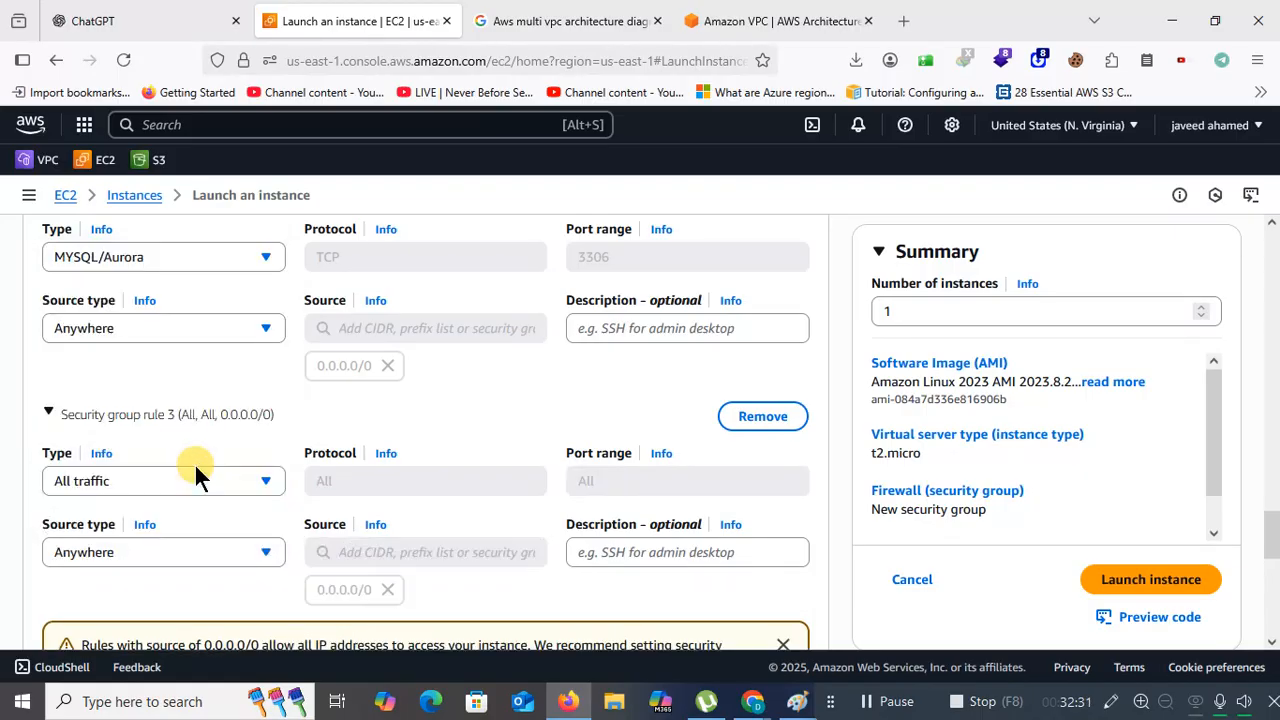
pyautogui.click(1150, 582)
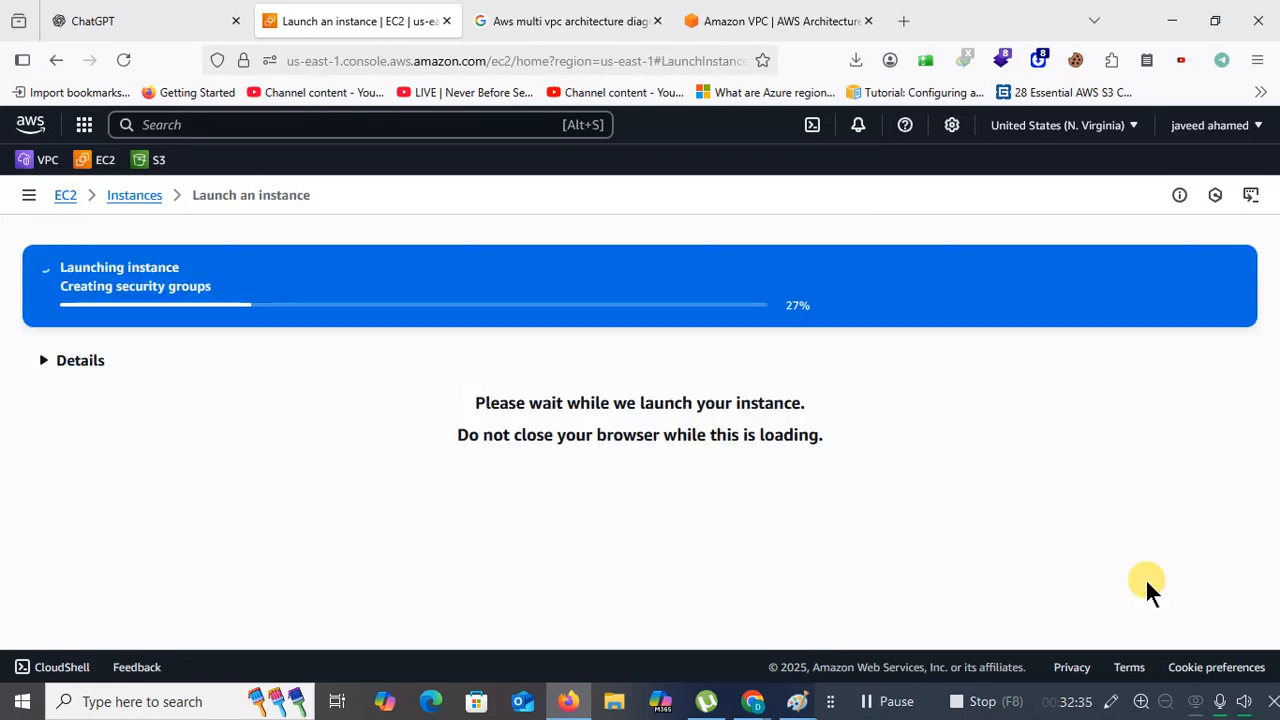
# Mark the VPC range, web server and SQL database boxes in the Paint diagram with ticks and arrows, then minimize it
pyautogui.hotkey('alt', 'Tab')
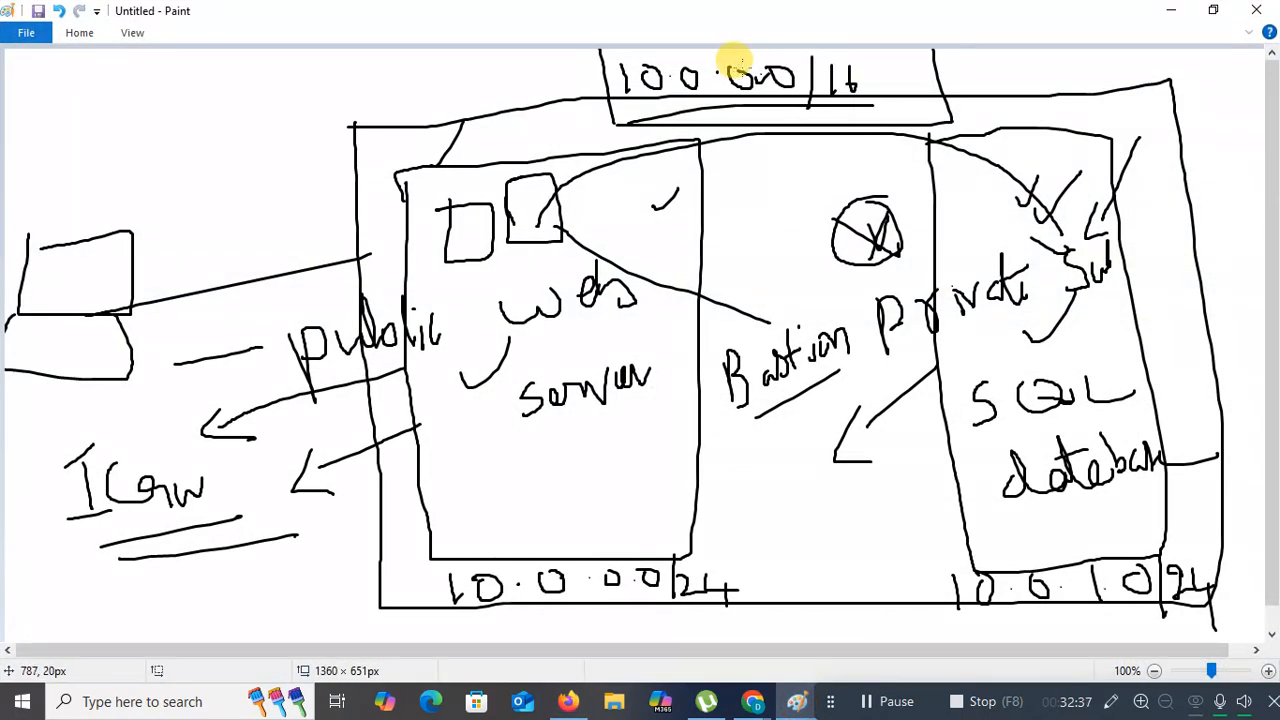
pyautogui.moveTo(872, 63); pyautogui.dragTo(910, 50)
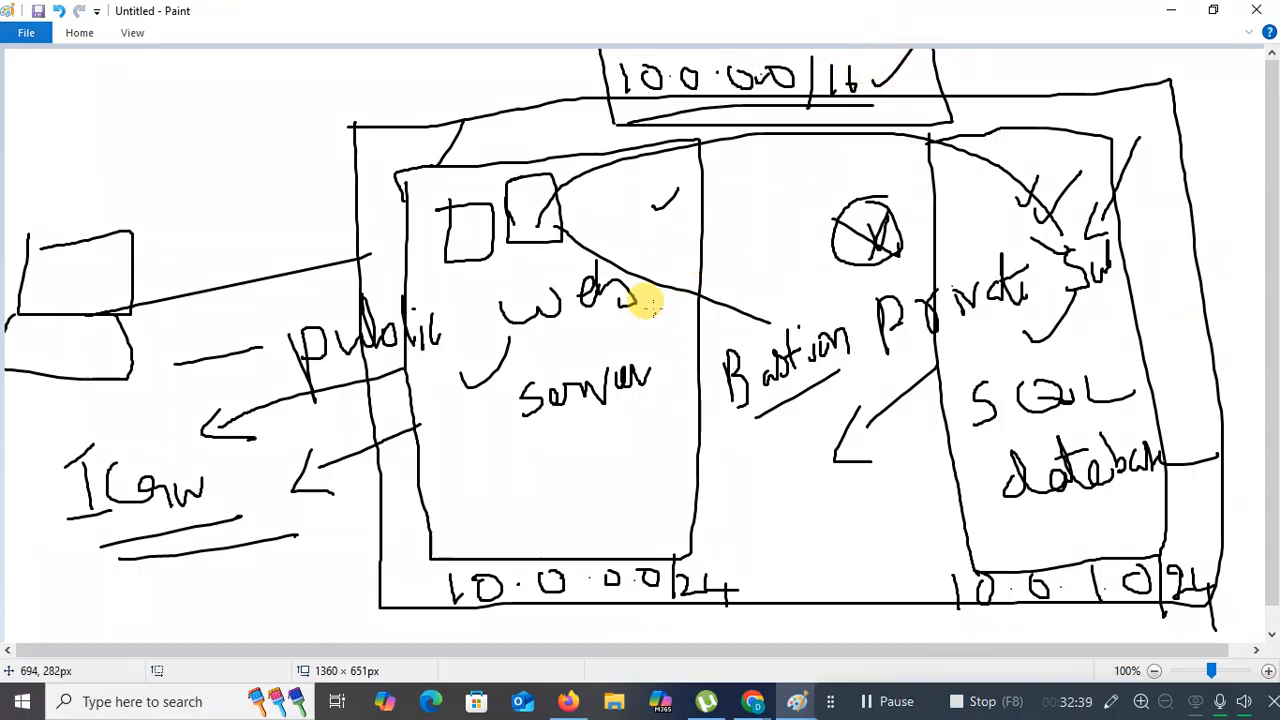
pyautogui.moveTo(597, 217); pyautogui.dragTo(678, 178)
pyautogui.moveTo(958, 190); pyautogui.dragTo(1017, 118)
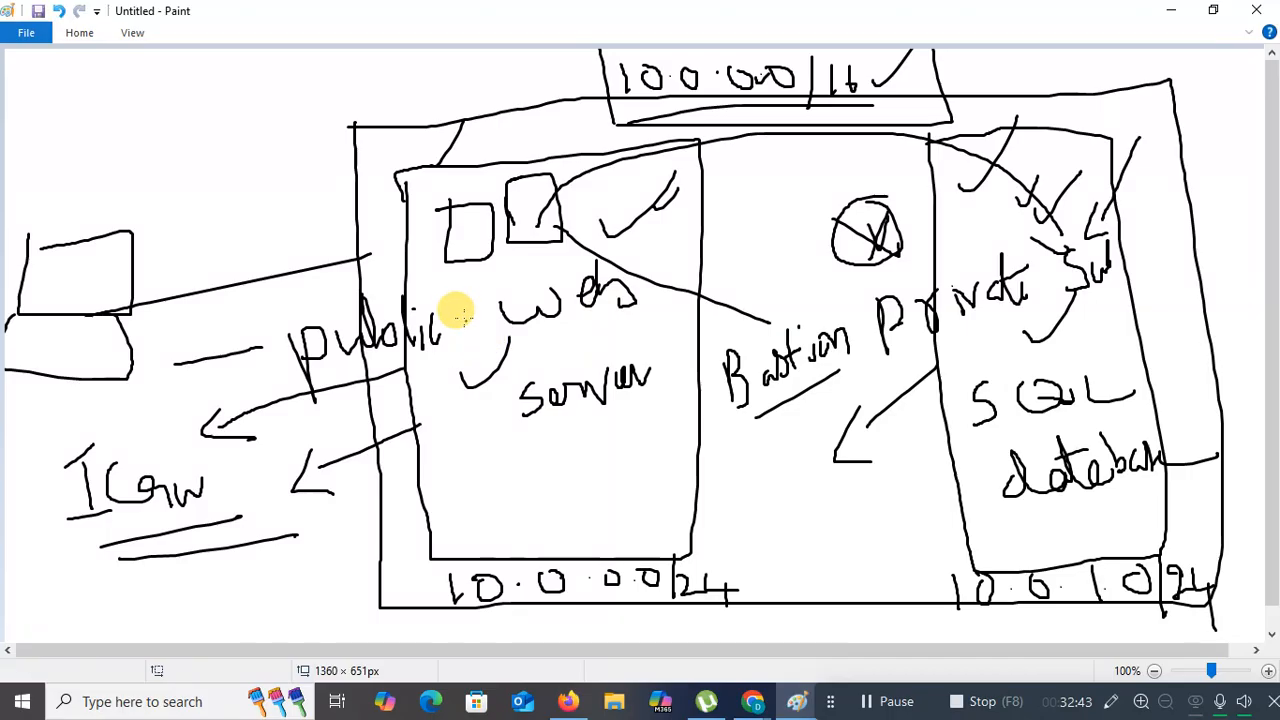
pyautogui.moveTo(460, 312); pyautogui.dragTo(488, 462)
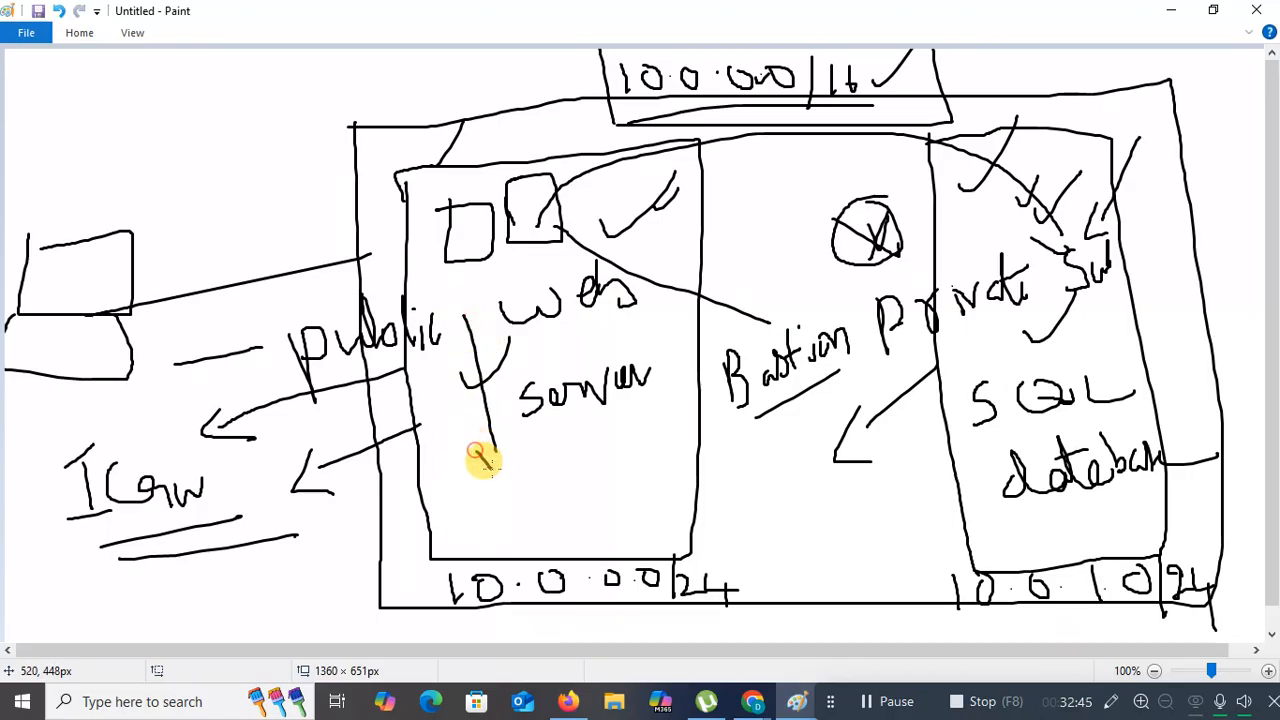
pyautogui.moveTo(963, 186)
pyautogui.mouseDown()
pyautogui.moveTo(983, 274)
pyautogui.moveTo(994, 274)
pyautogui.mouseUp()
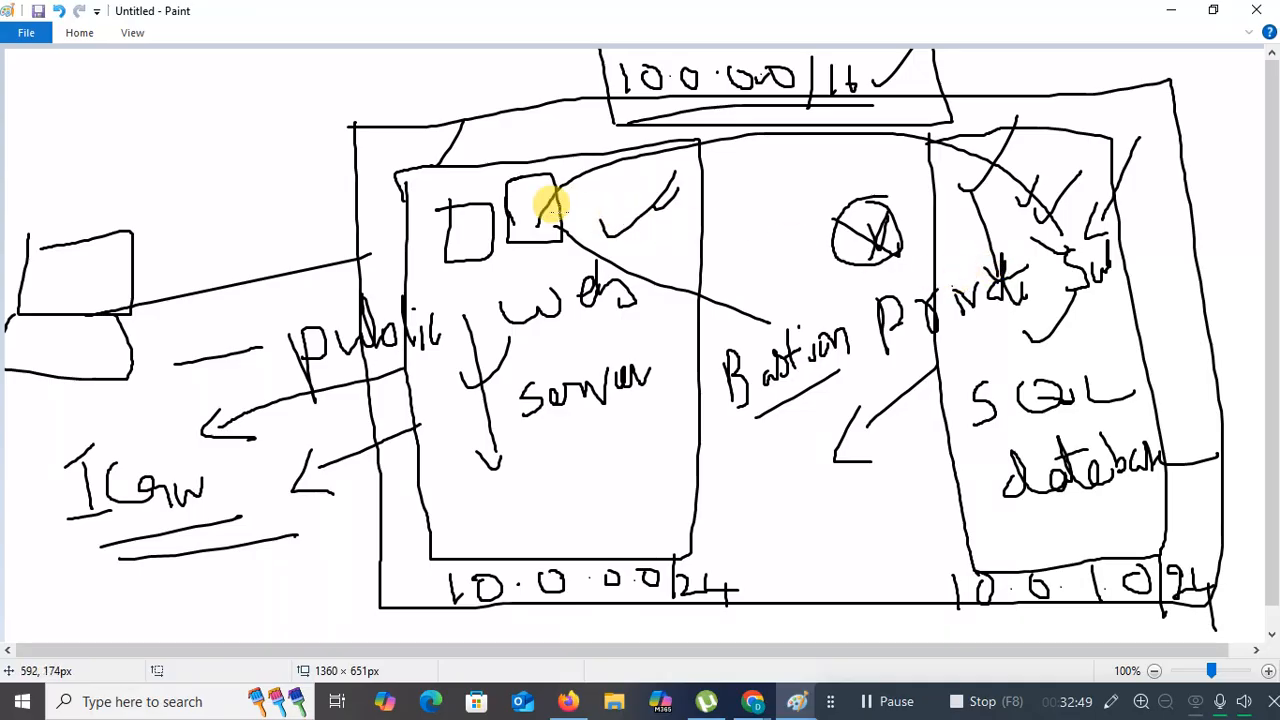
pyautogui.moveTo(534, 228); pyautogui.dragTo(613, 151)
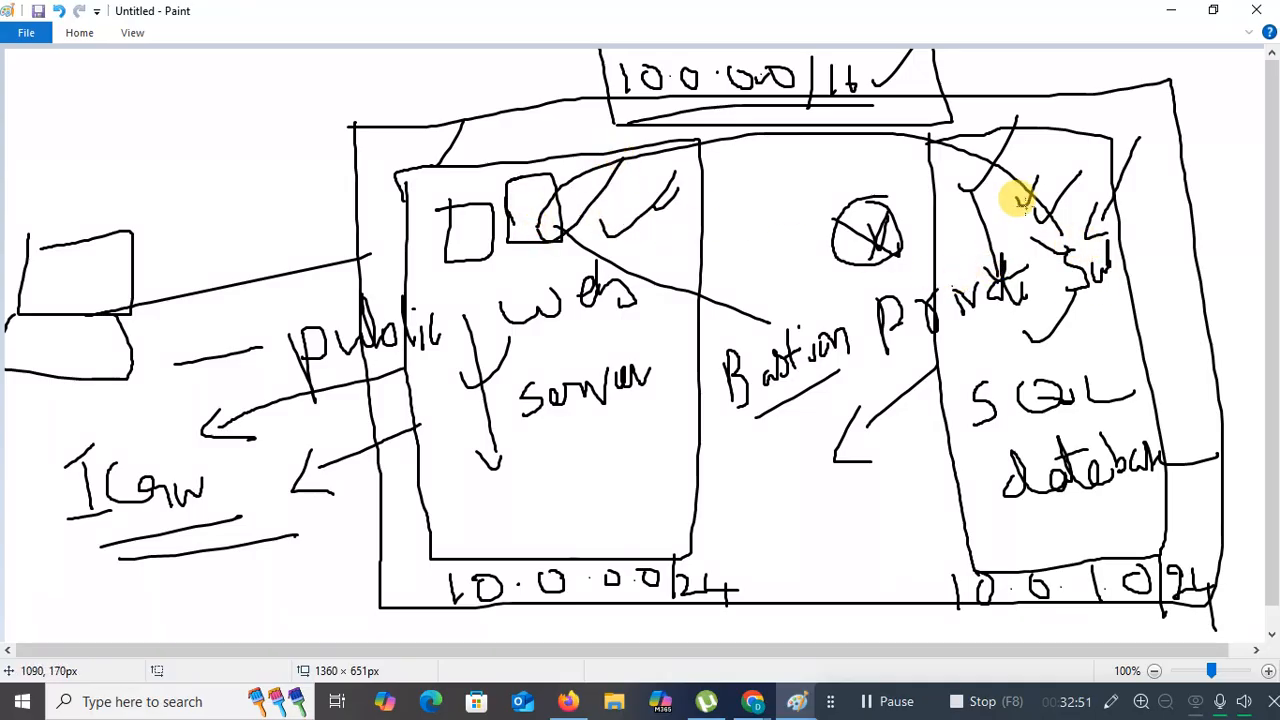
pyautogui.moveTo(1020, 200); pyautogui.dragTo(1108, 137)
pyautogui.click(1167, 10)
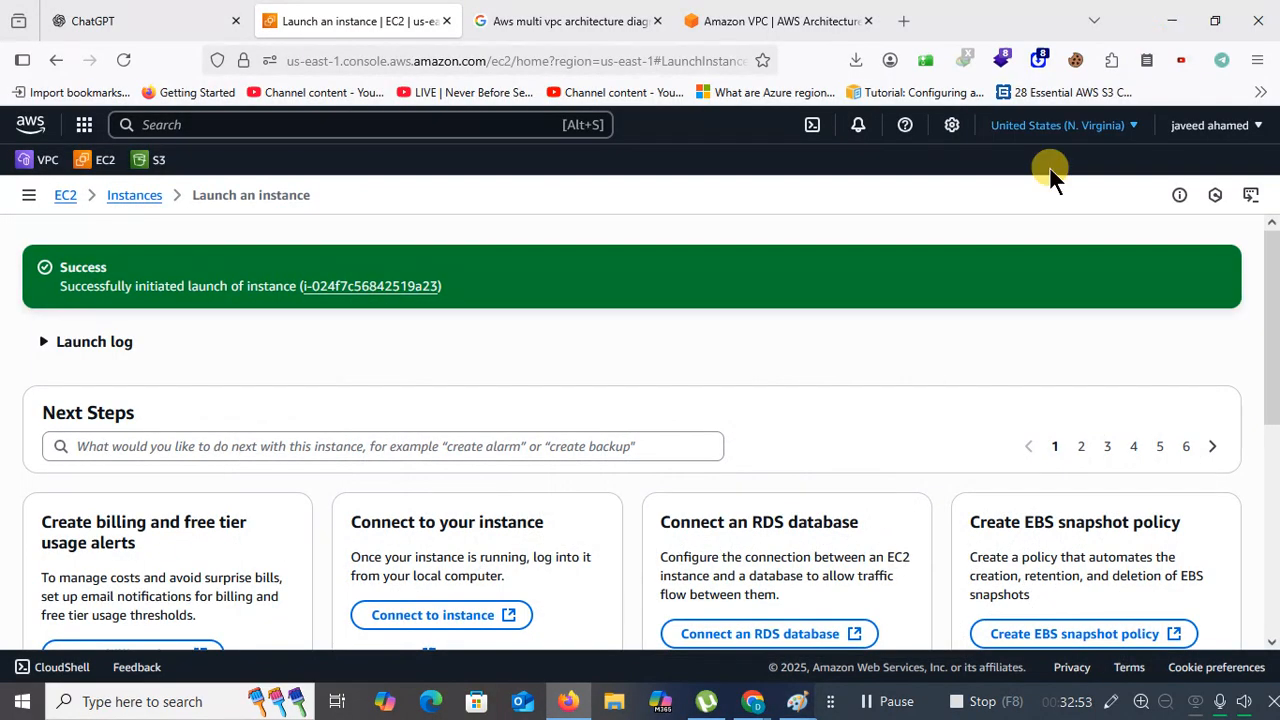
# Refresh the EC2 instances list and review infosys-frontend-server's details before returning to the list
pyautogui.click(143, 200)
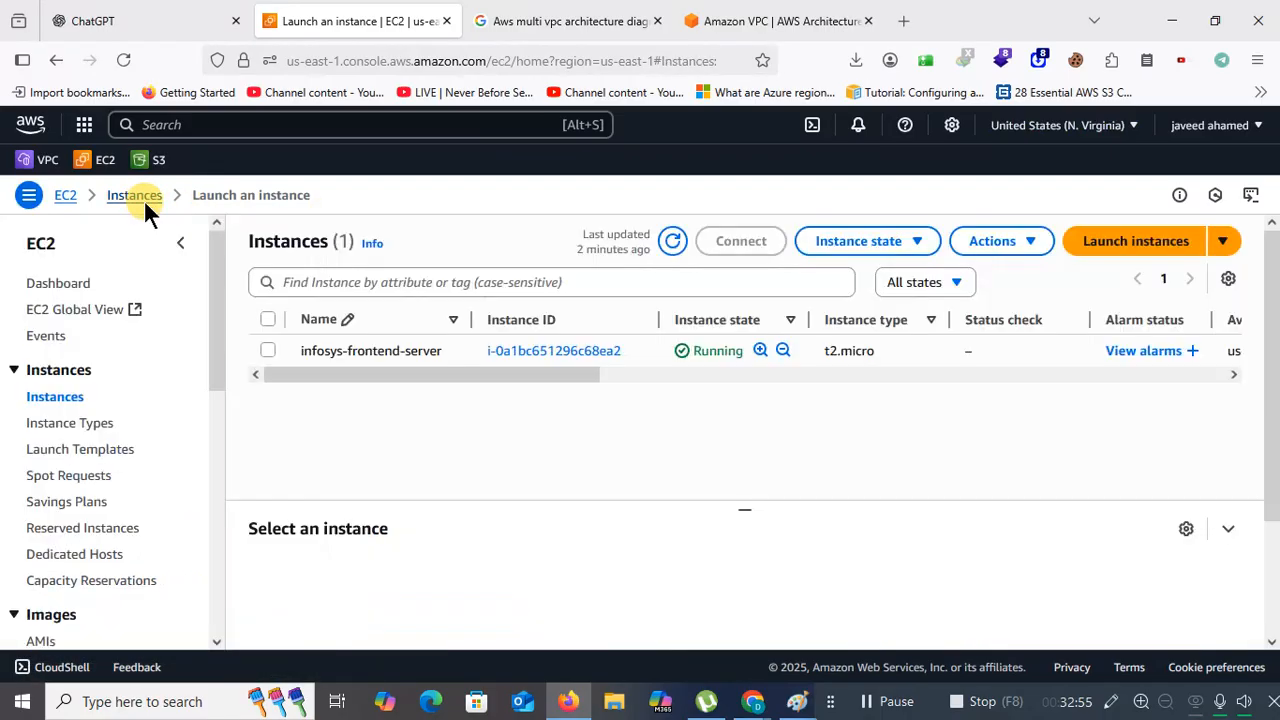
pyautogui.click(124, 60)
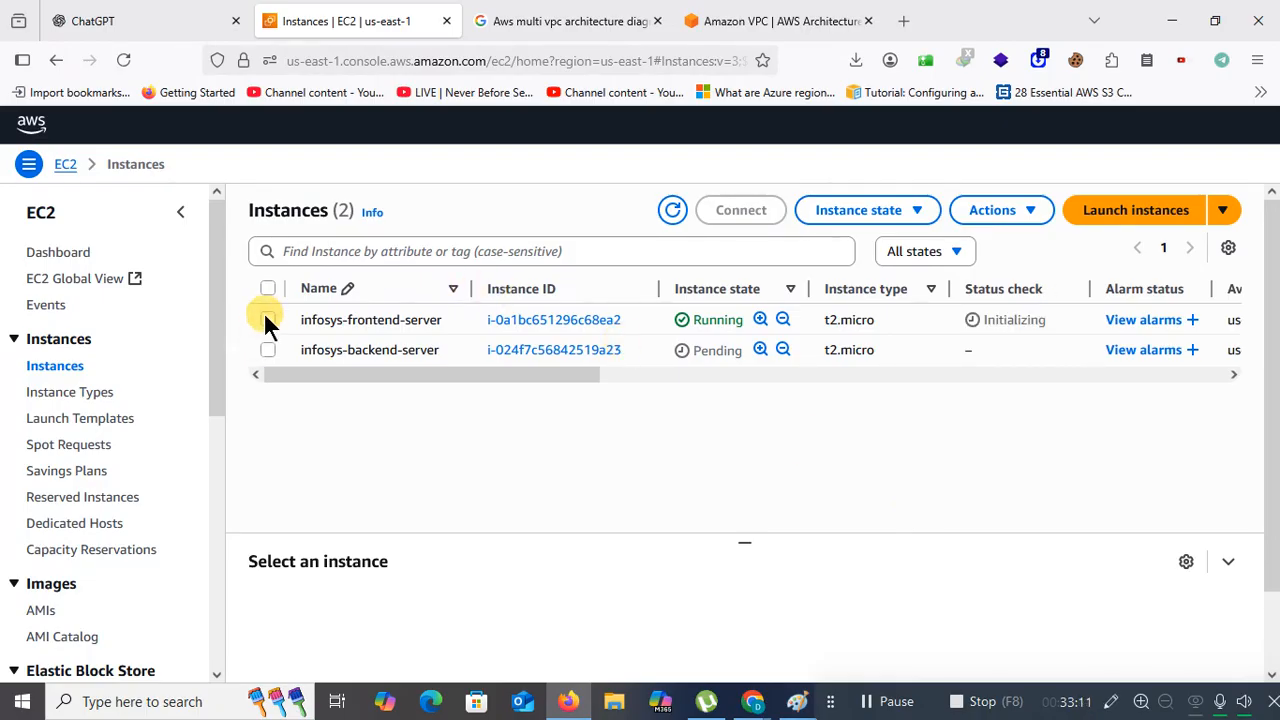
pyautogui.click(581, 319)
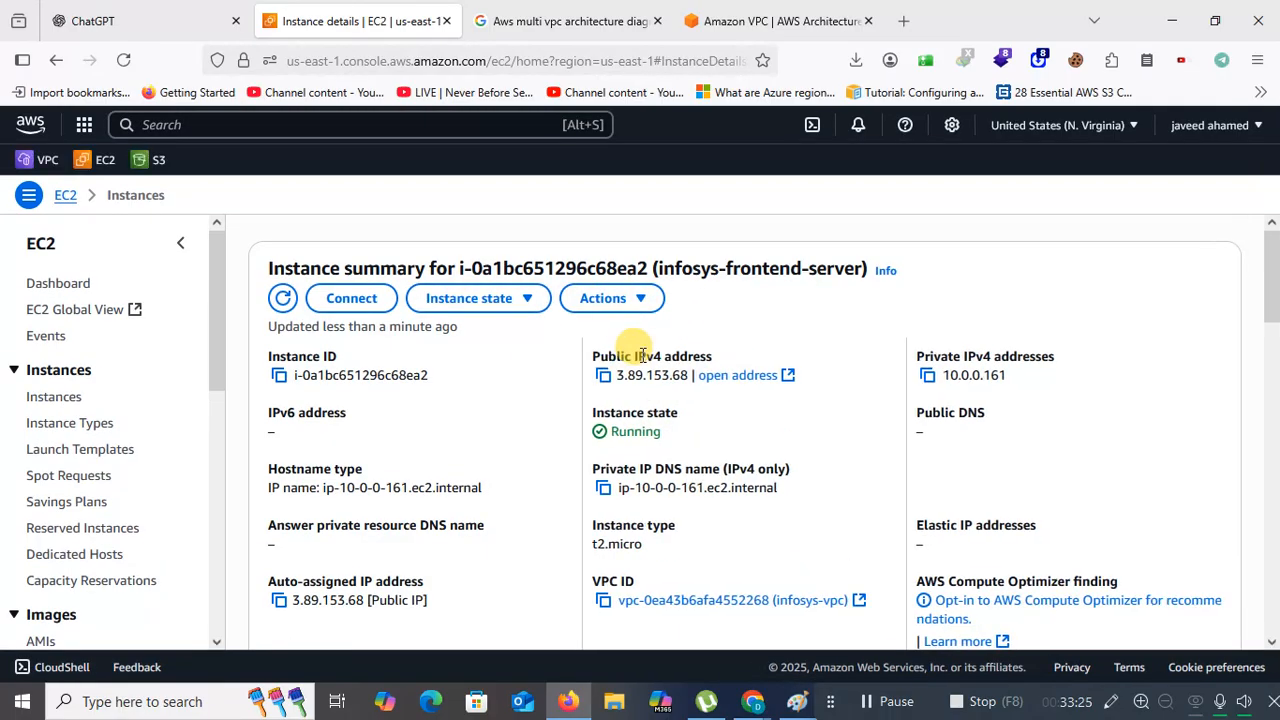
pyautogui.click(53, 60)
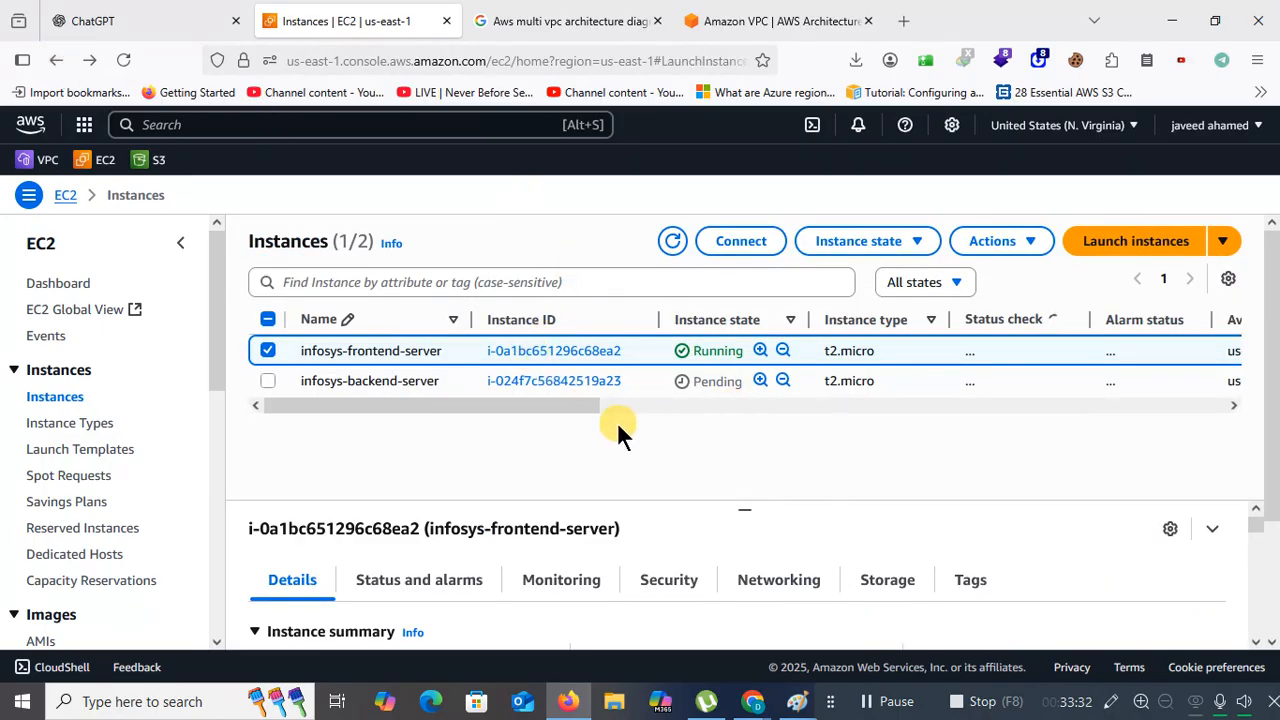
pyautogui.click(271, 350)
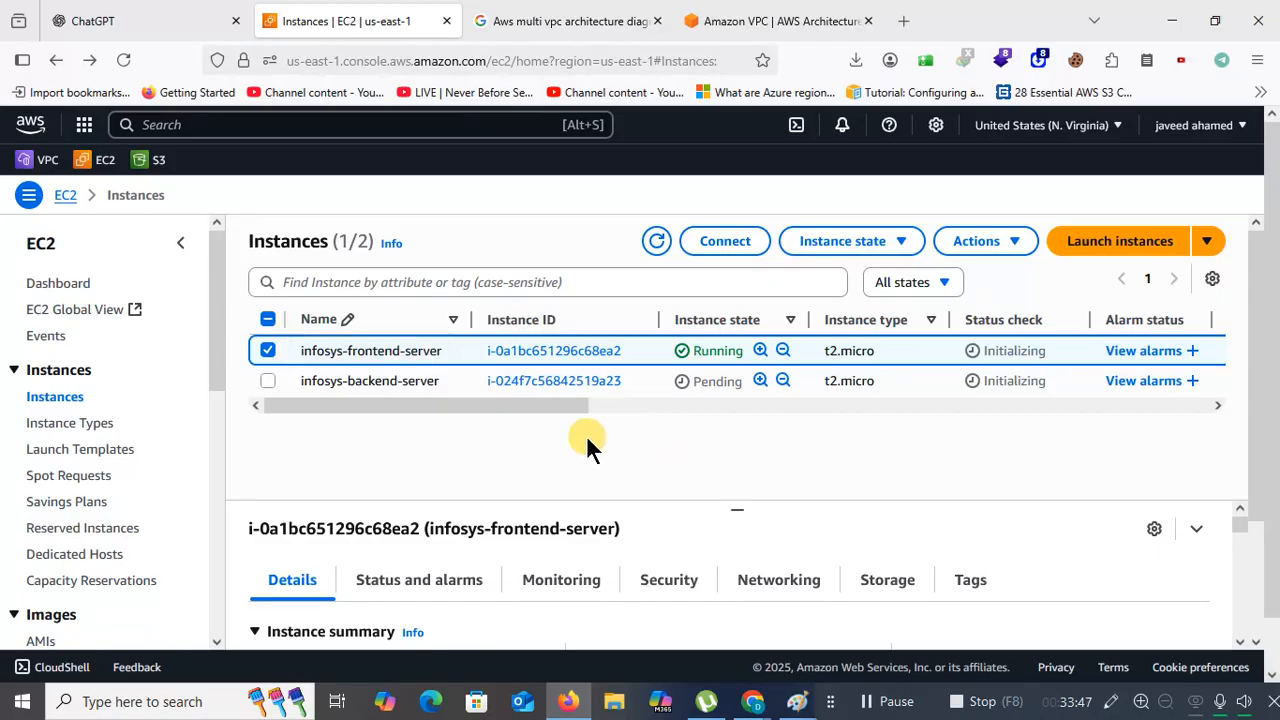
pyautogui.click(265, 351)
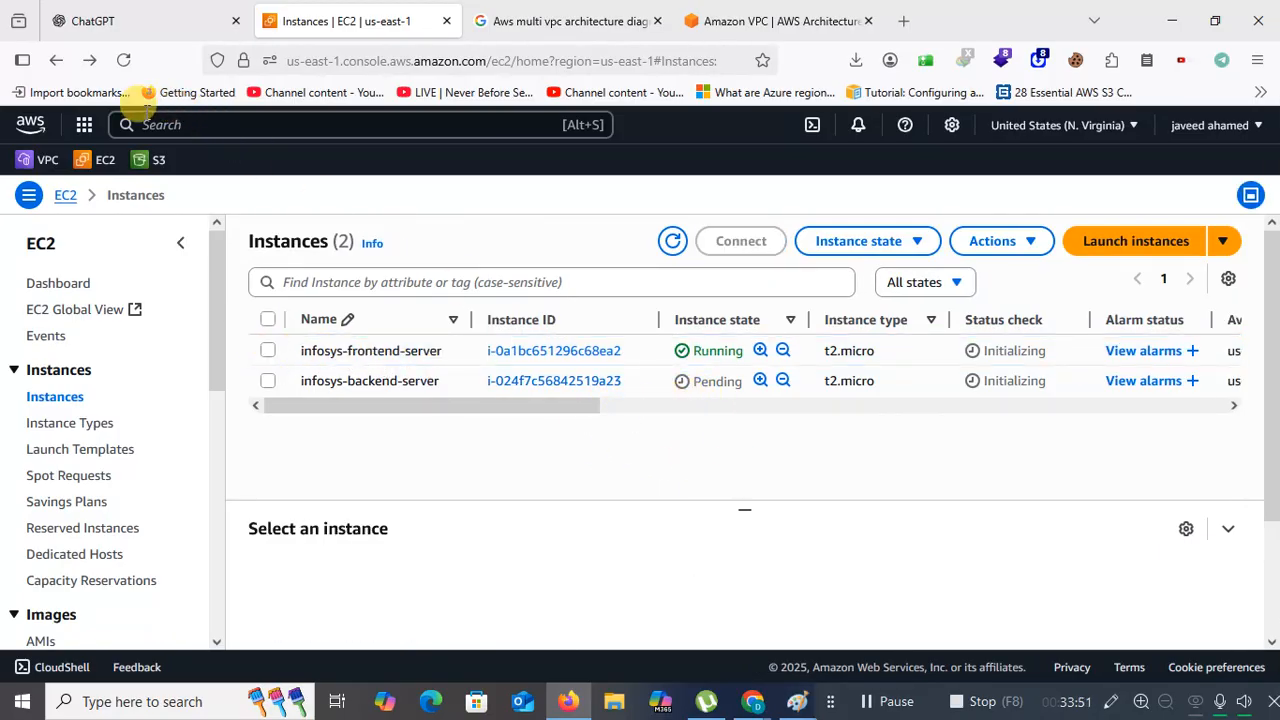
# Refresh the list and confirm infosys-backend-server's Public IPv4 address field is empty
pyautogui.click(123, 61)
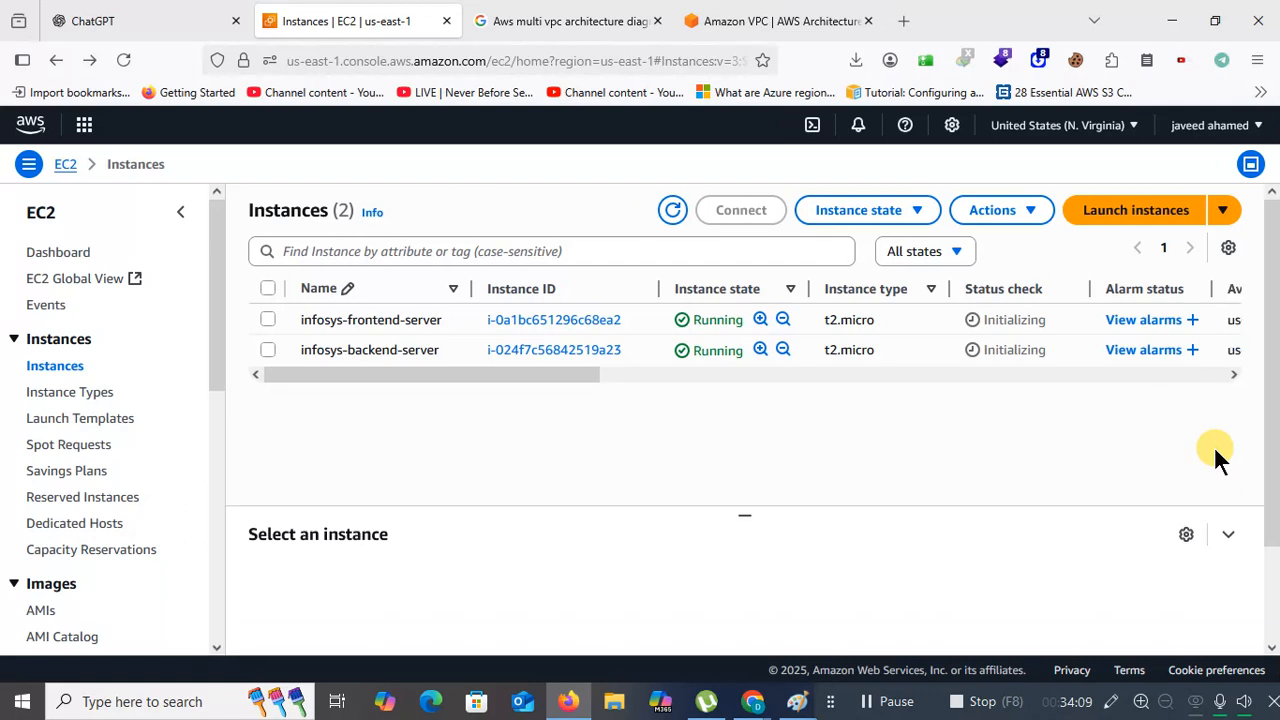
pyautogui.click(569, 350)
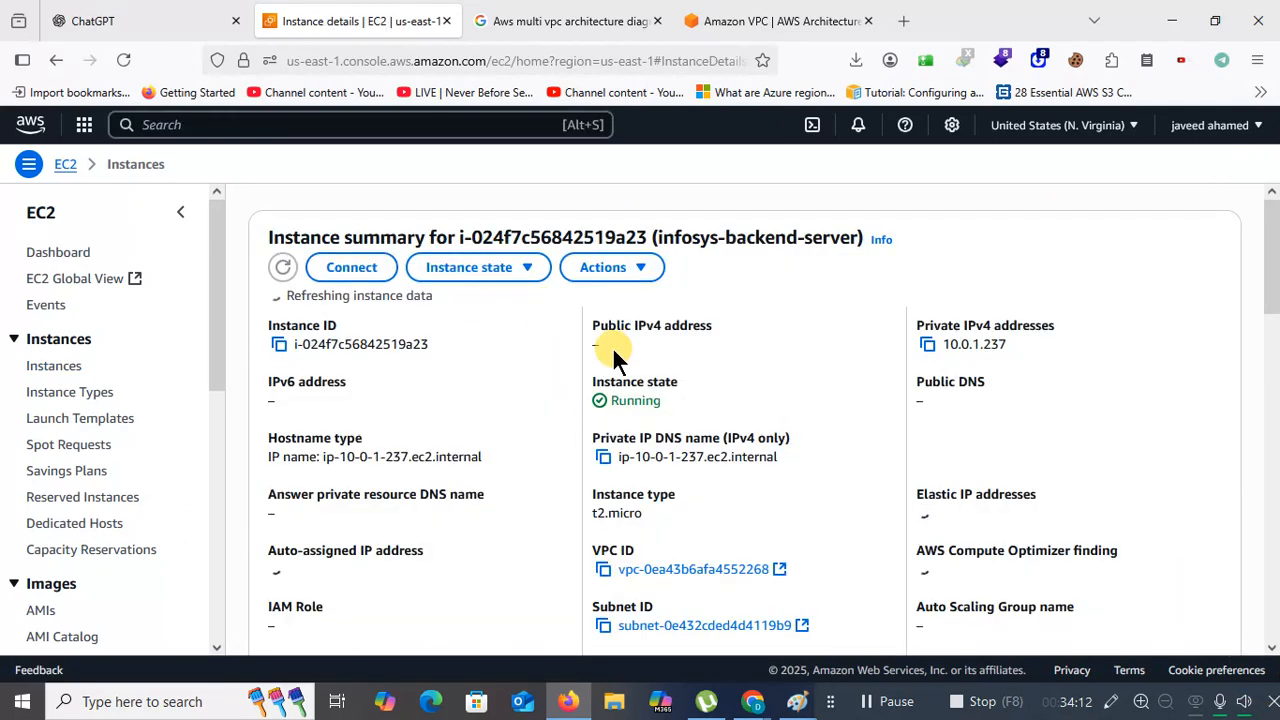
pyautogui.moveTo(612, 349); pyautogui.dragTo(572, 343)
pyautogui.click(627, 354)
# Back on the instances list, select infosys-frontend-server and bring up its actions menu
pyautogui.click(53, 60)
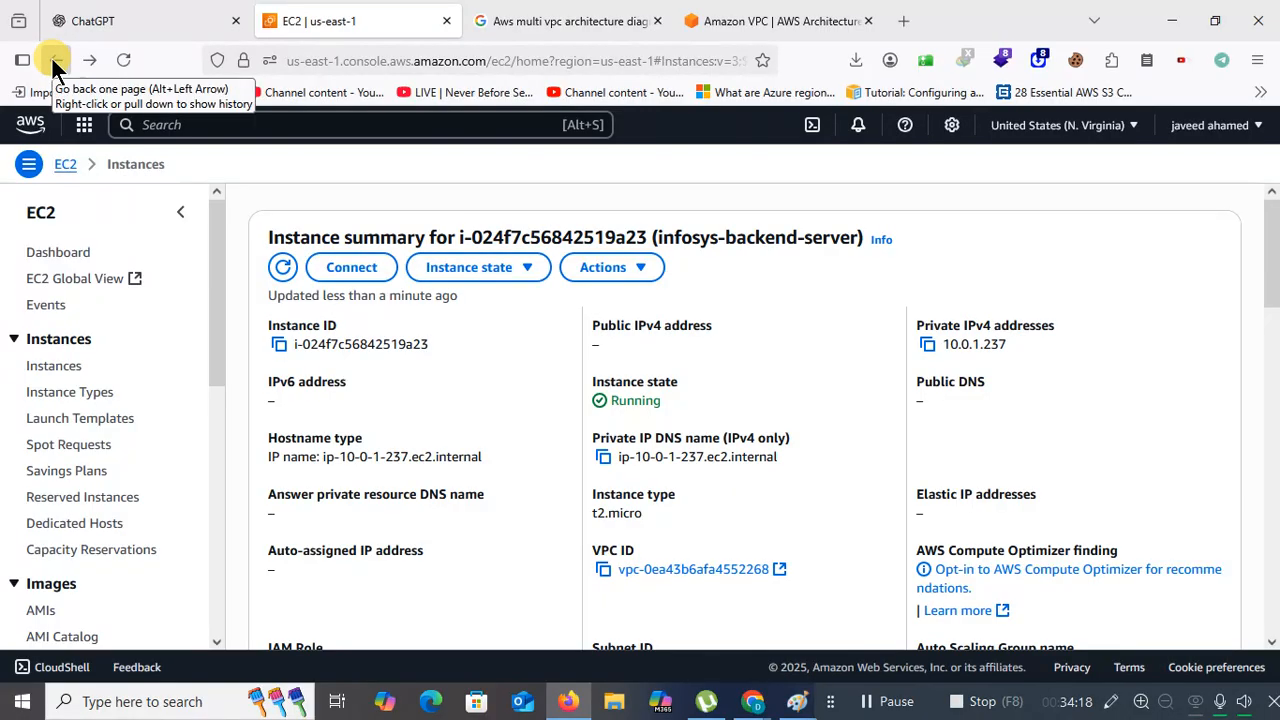
pyautogui.click(53, 60)
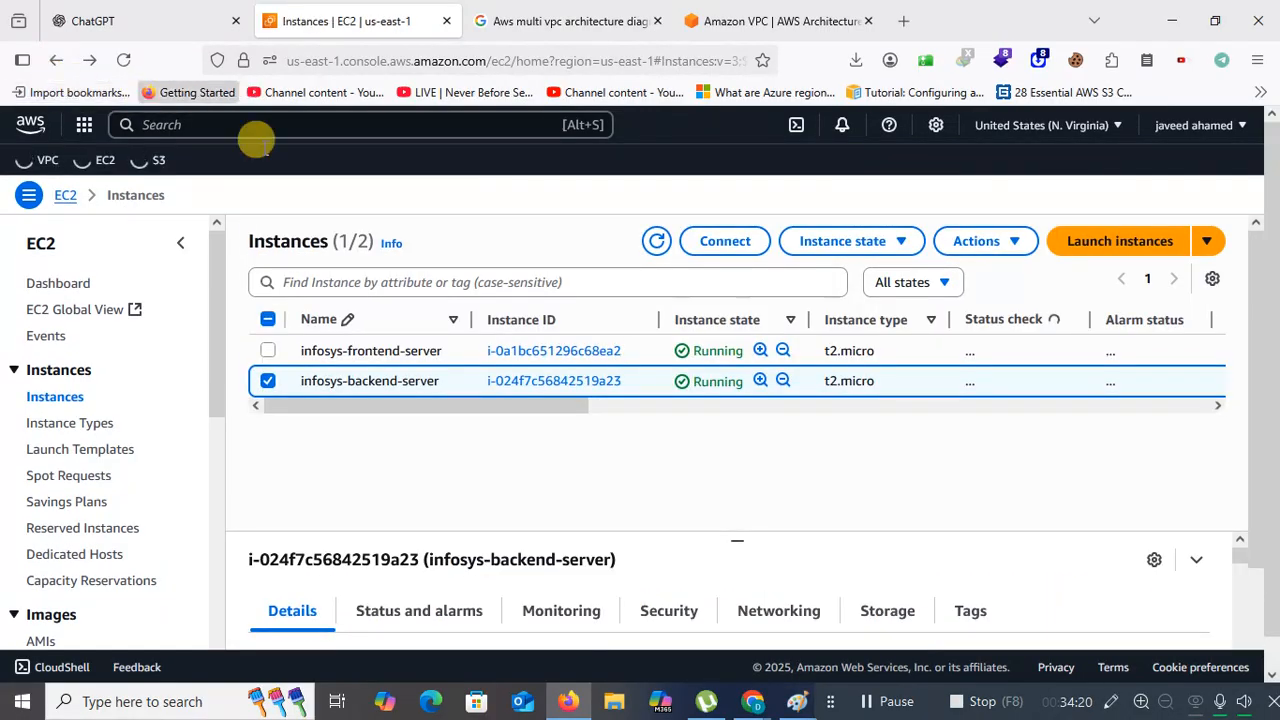
pyautogui.click(269, 380)
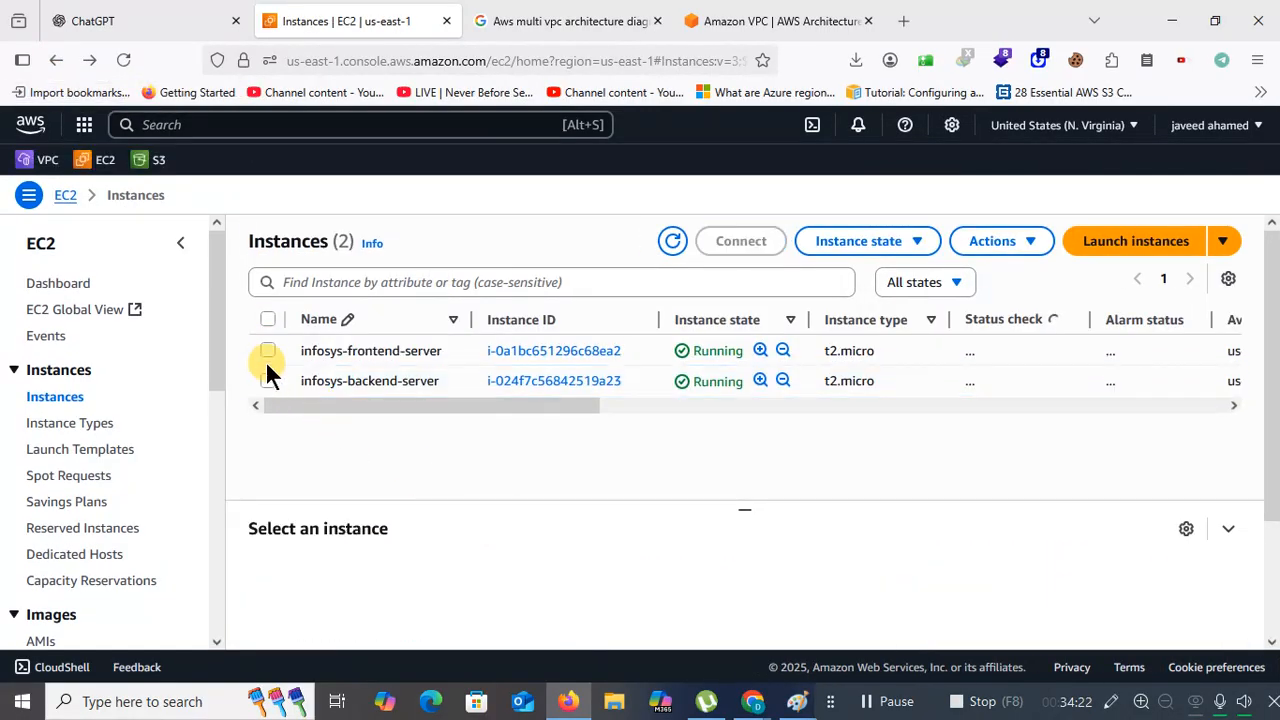
pyautogui.click(268, 350)
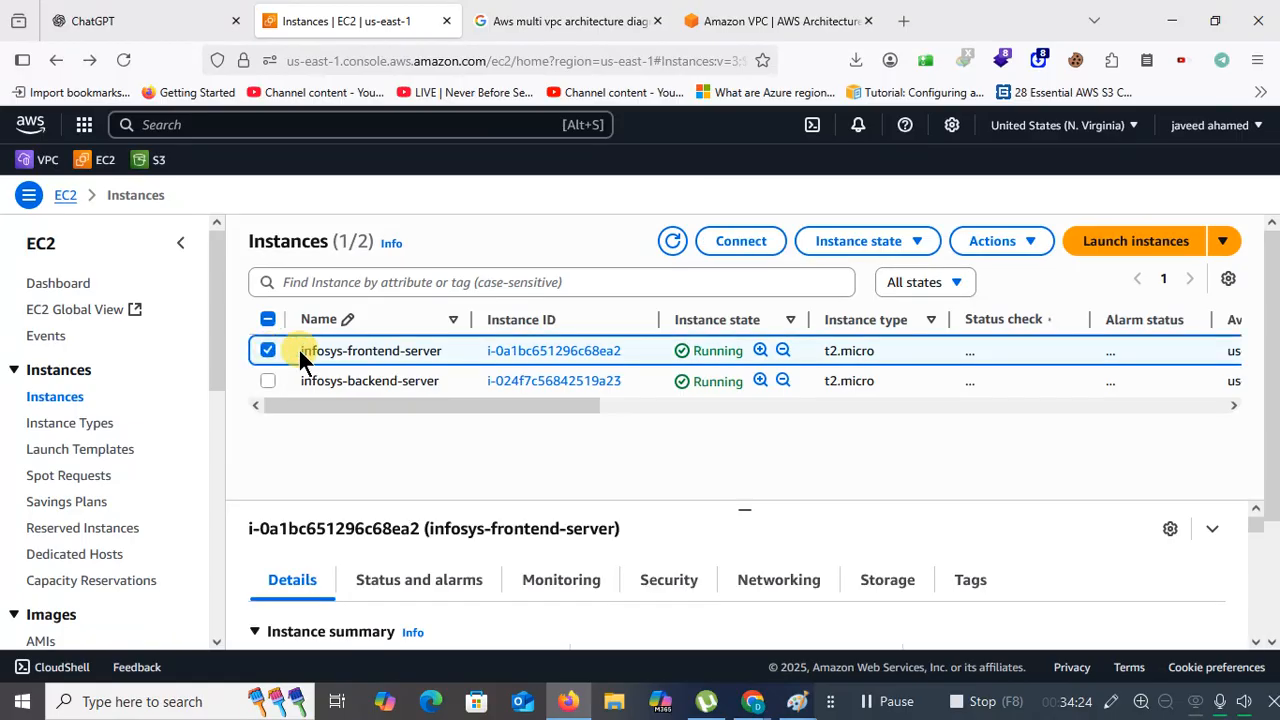
pyautogui.rightClick(530, 348)
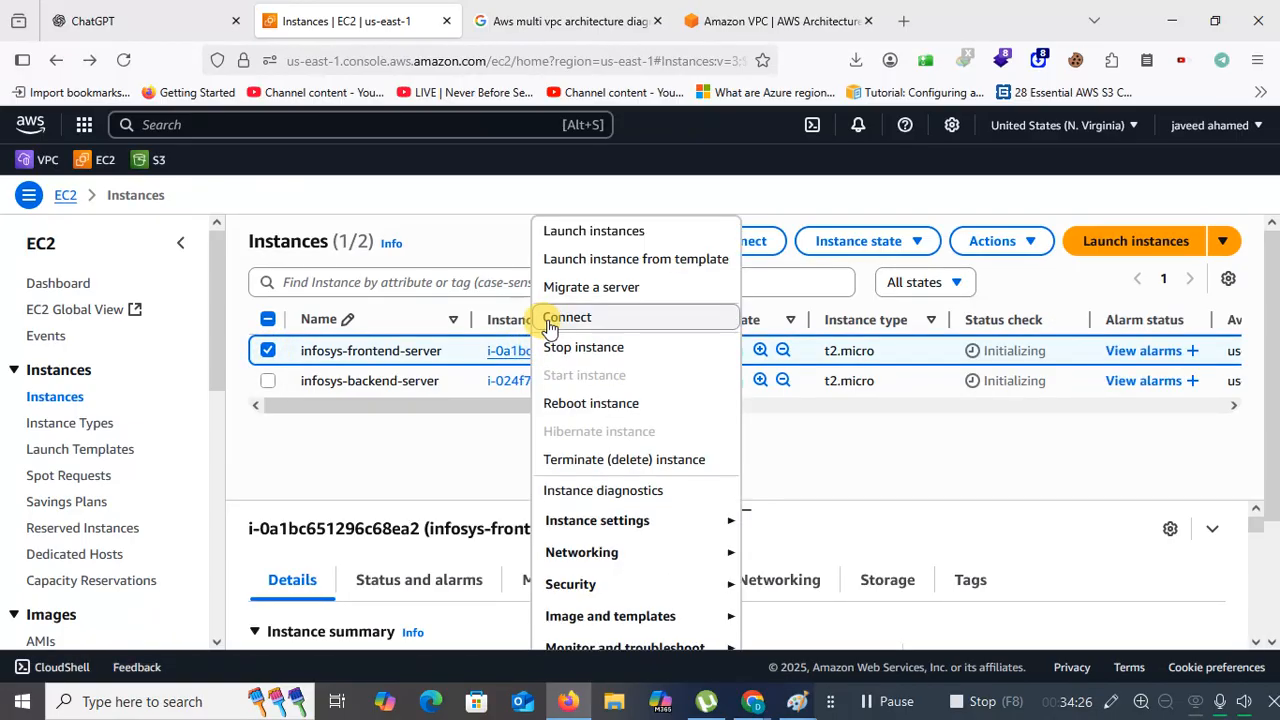
# Open infosys-frontend-server's SSH client connect instructions and copy the vb25.pem example ssh command
pyautogui.click(562, 316)
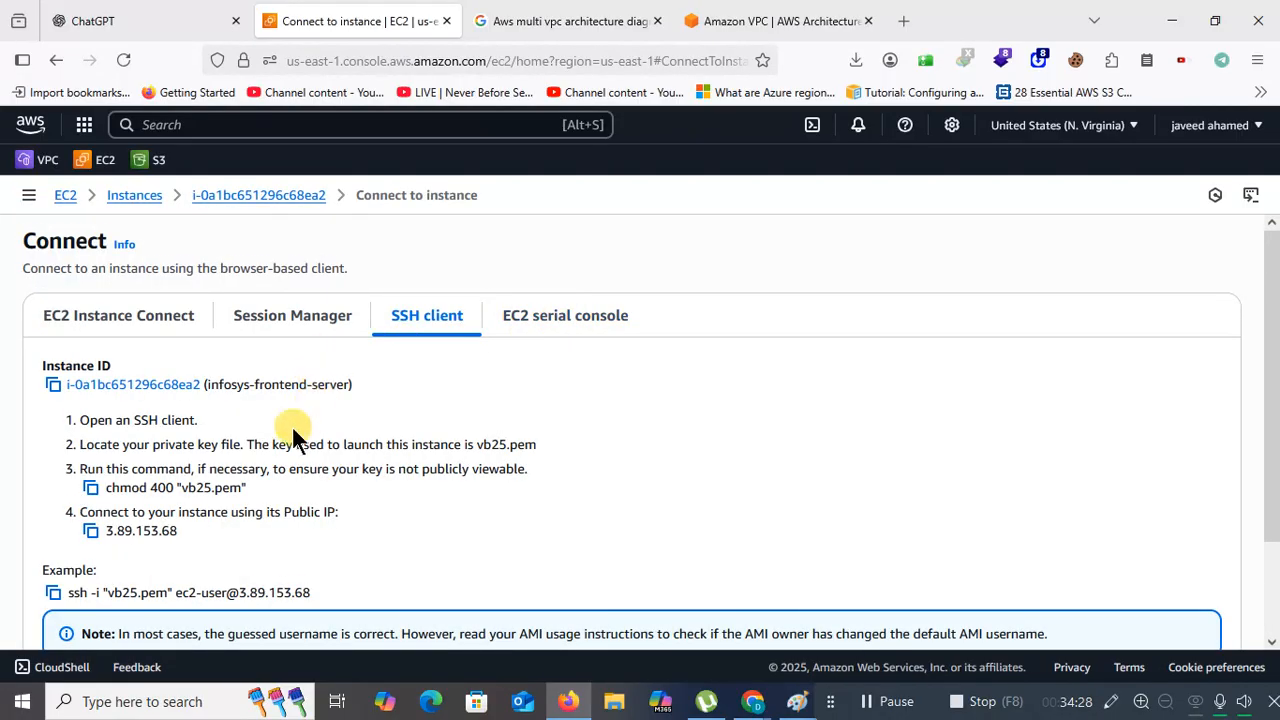
pyautogui.scroll(-2, 87, 501)
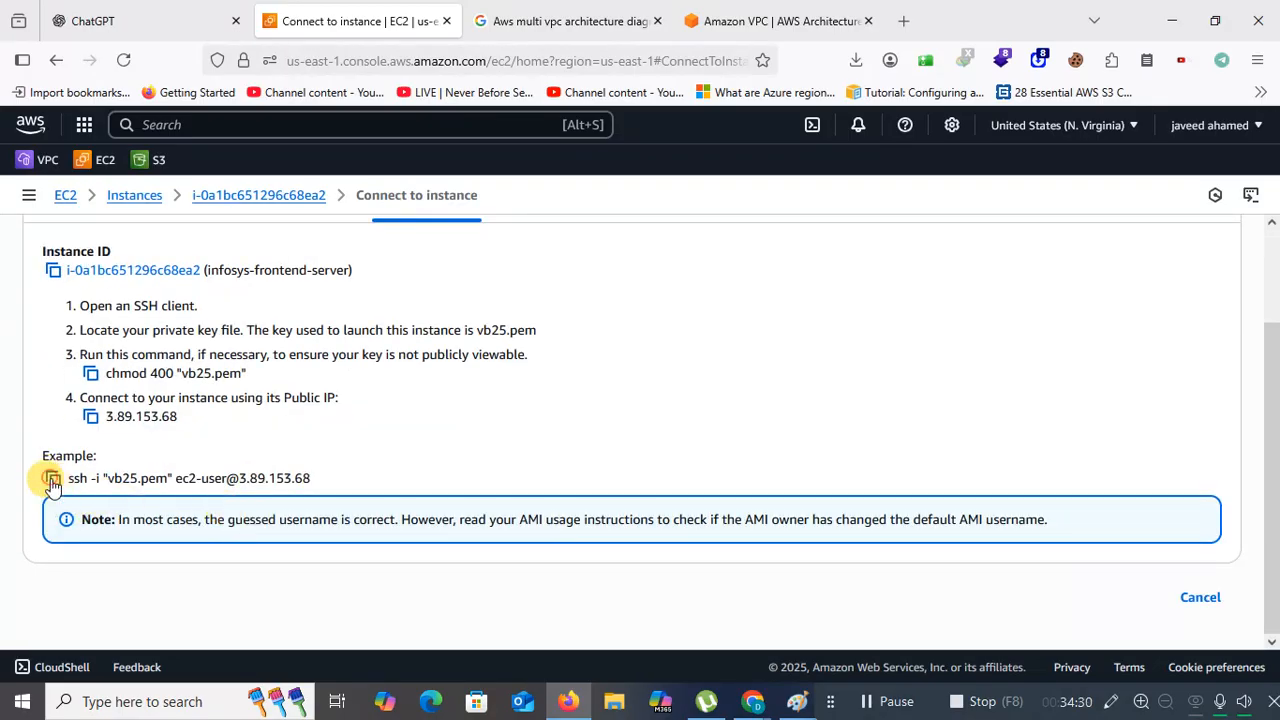
pyautogui.scroll(2, 251, 262)
pyautogui.click(53, 478)
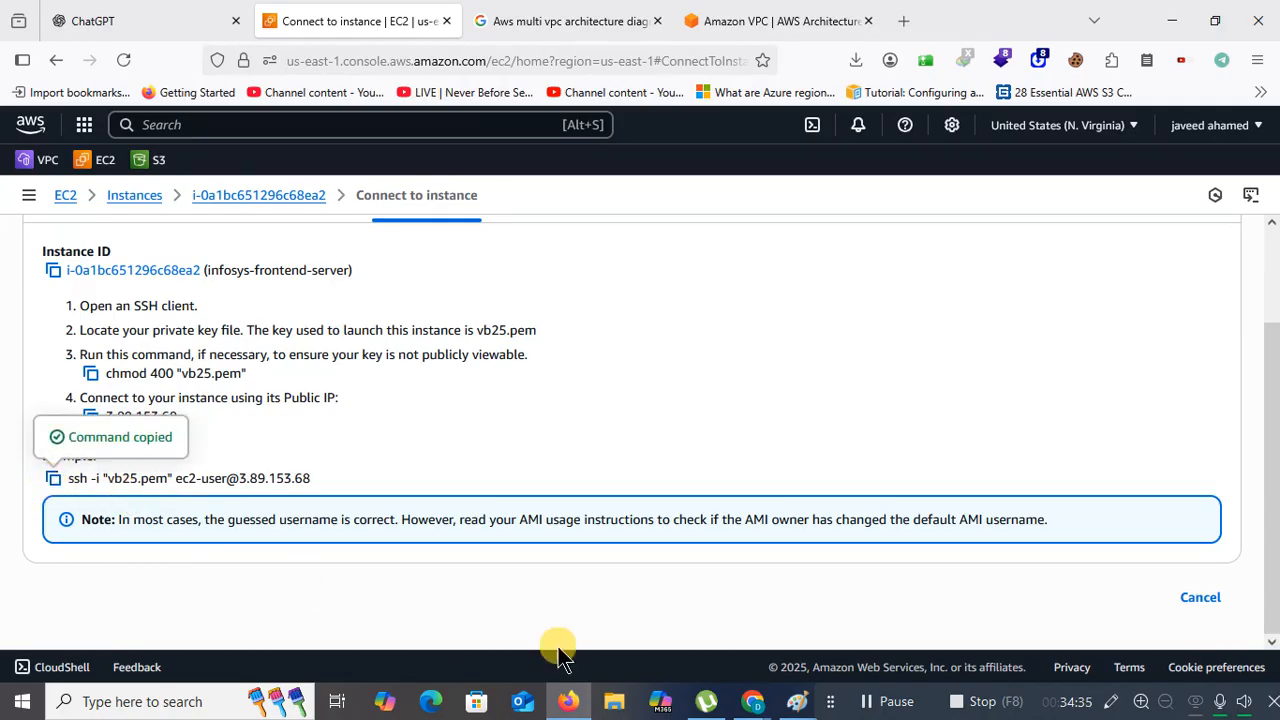
pyautogui.click(616, 702)
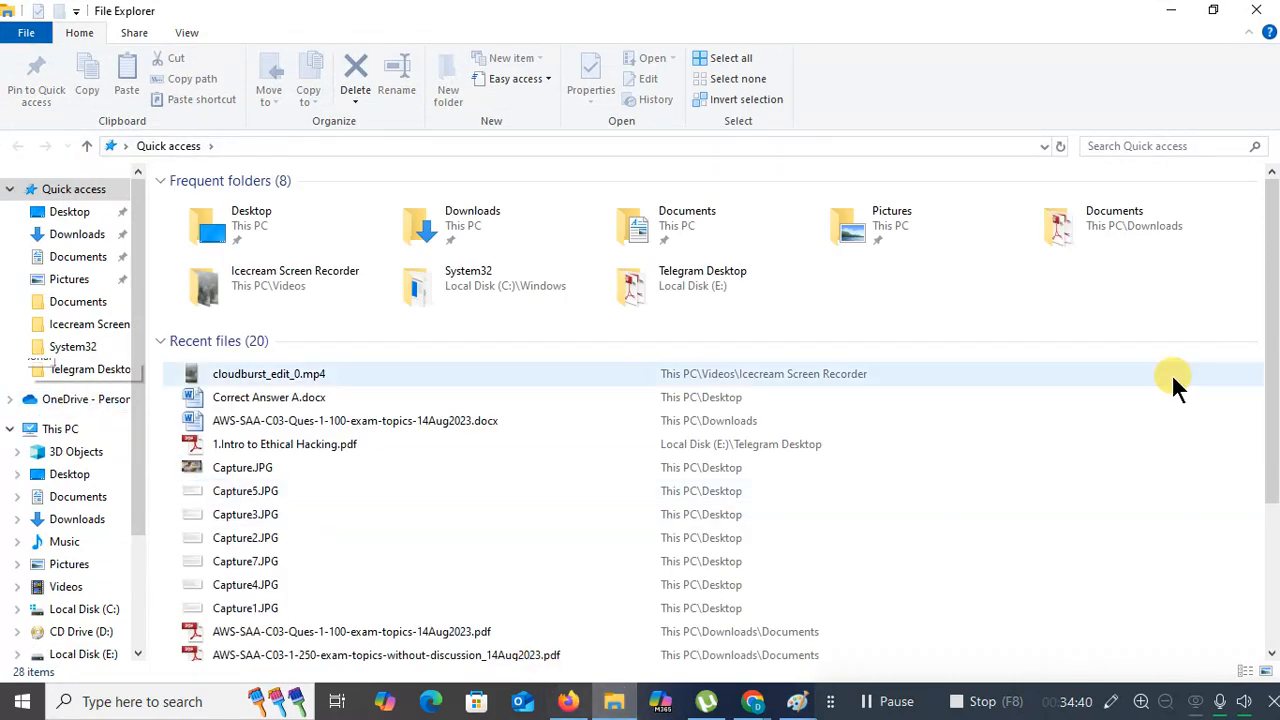
# Launch a Git Bash terminal in the Downloads folder from File Explorer
pyautogui.click(86, 236)
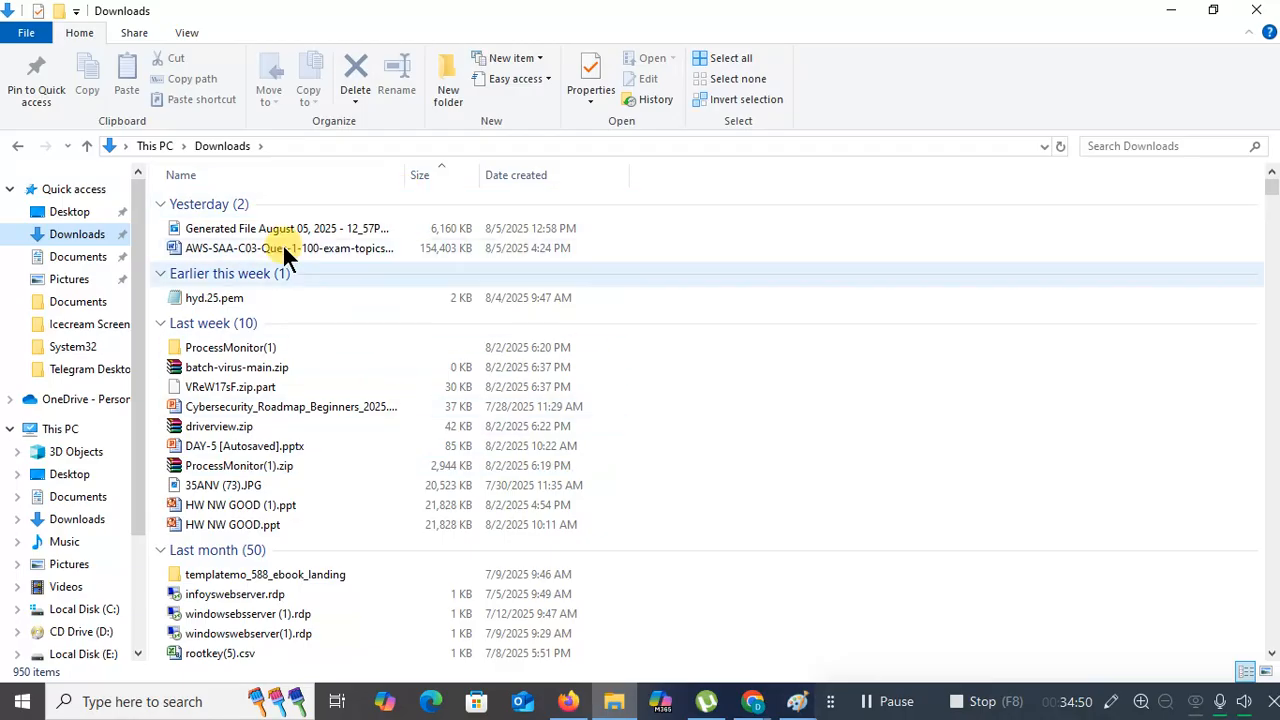
pyautogui.rightClick(885, 369)
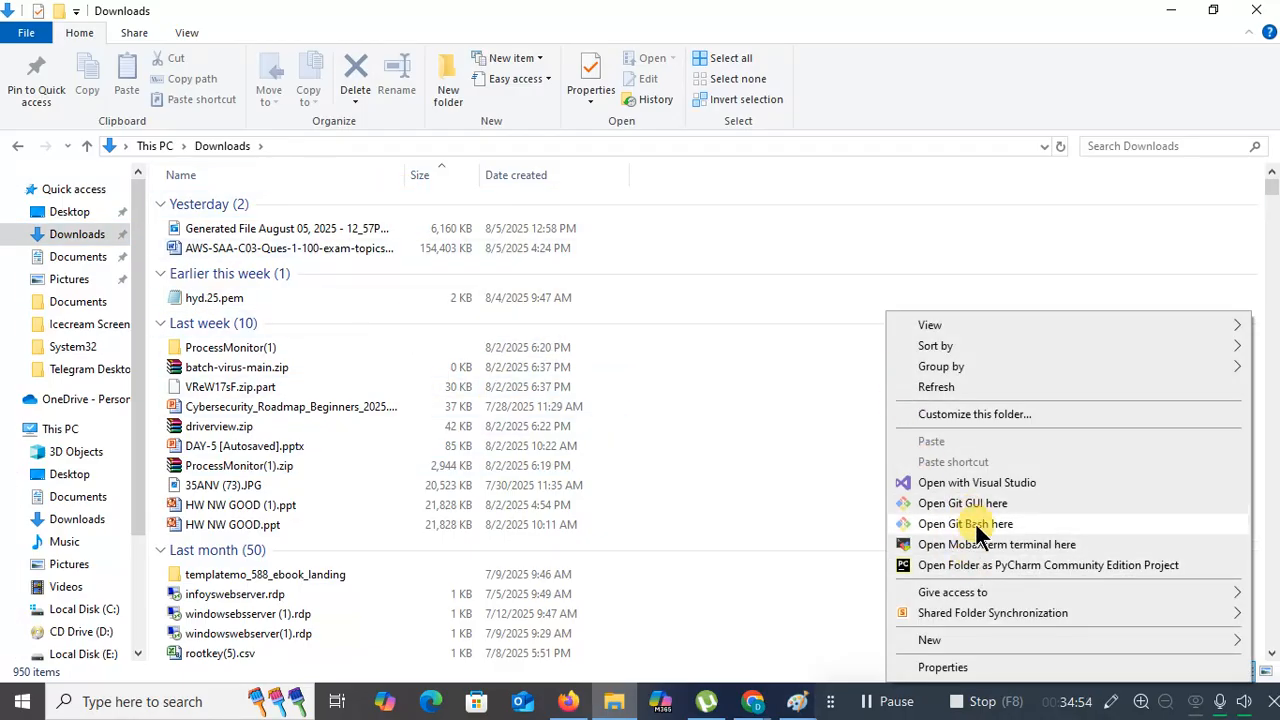
pyautogui.click(977, 527)
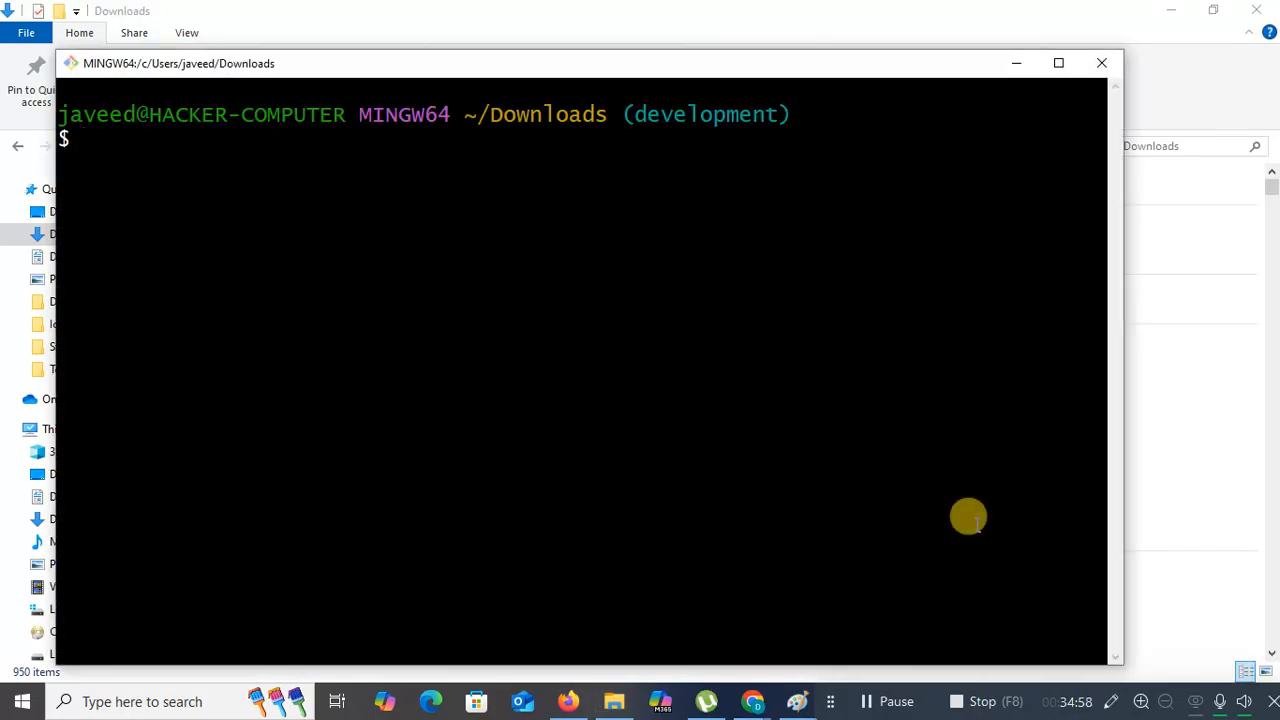
# SSH into the frontend server with the pasted command, accepting its host key with yes
pyautogui.rightClick(388, 142)
pyautogui.click(430, 203)
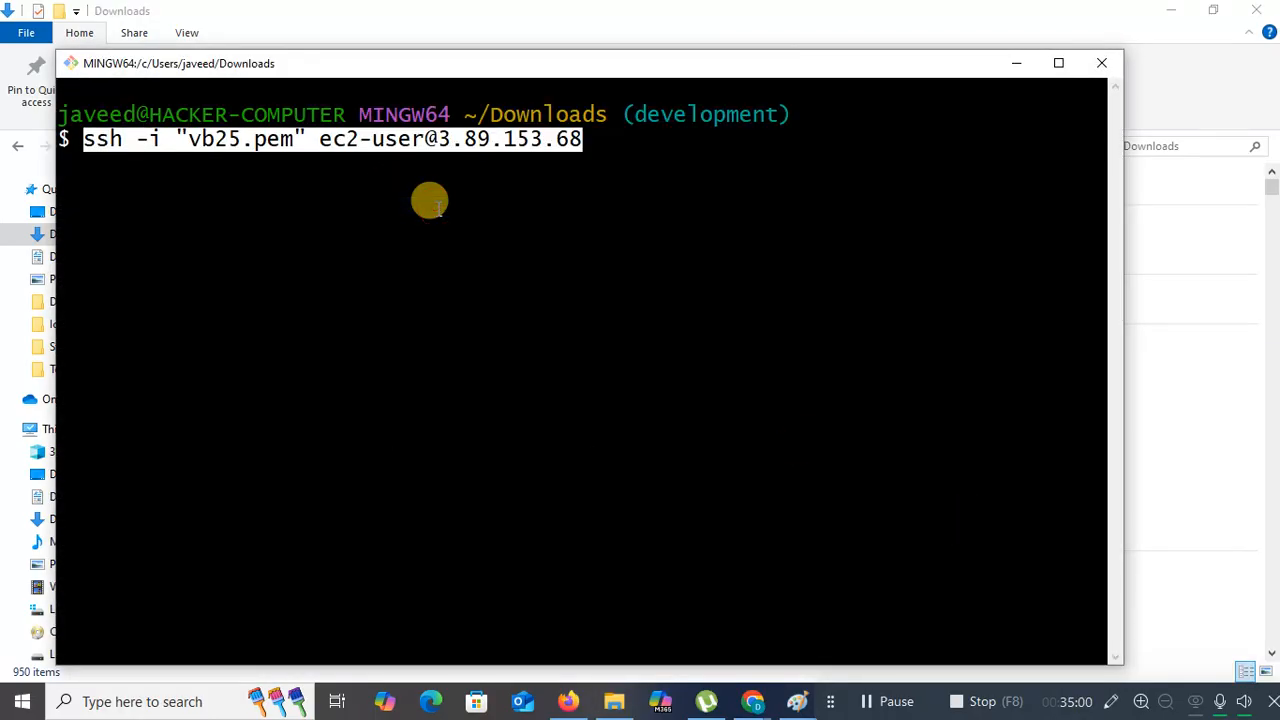
pyautogui.press('Return')
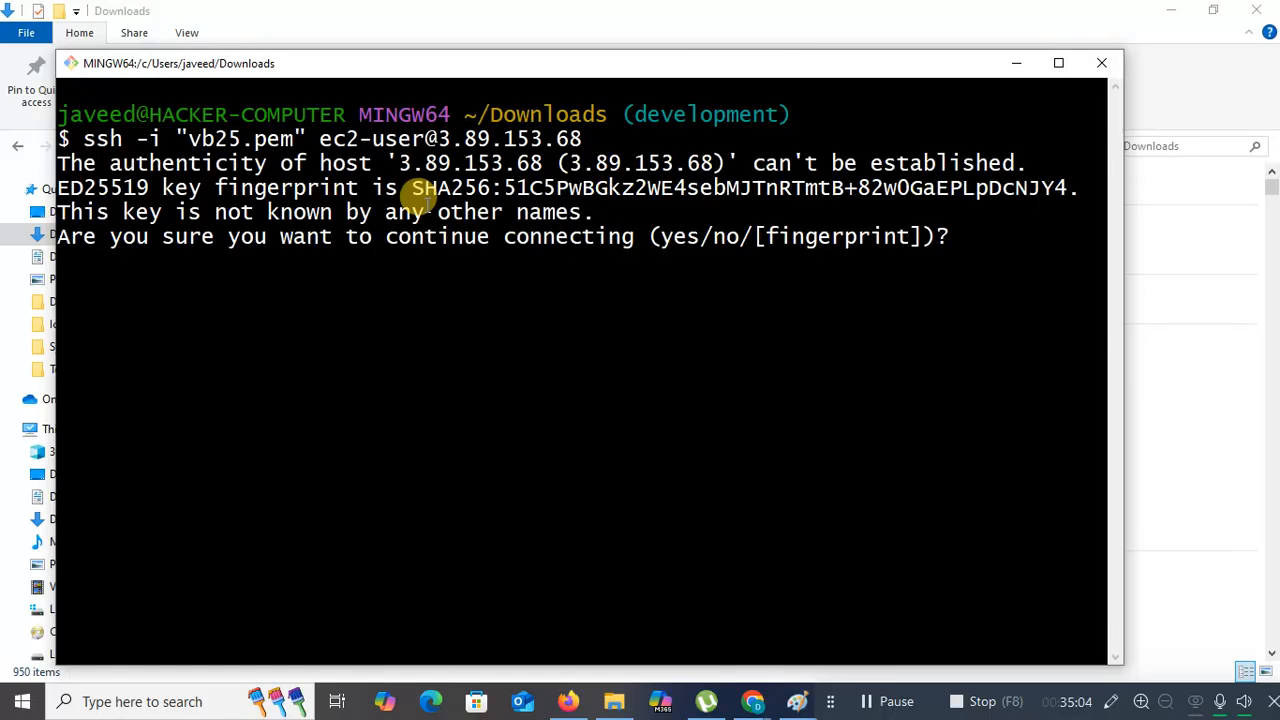
pyautogui.write('yes')
pyautogui.press('Return')
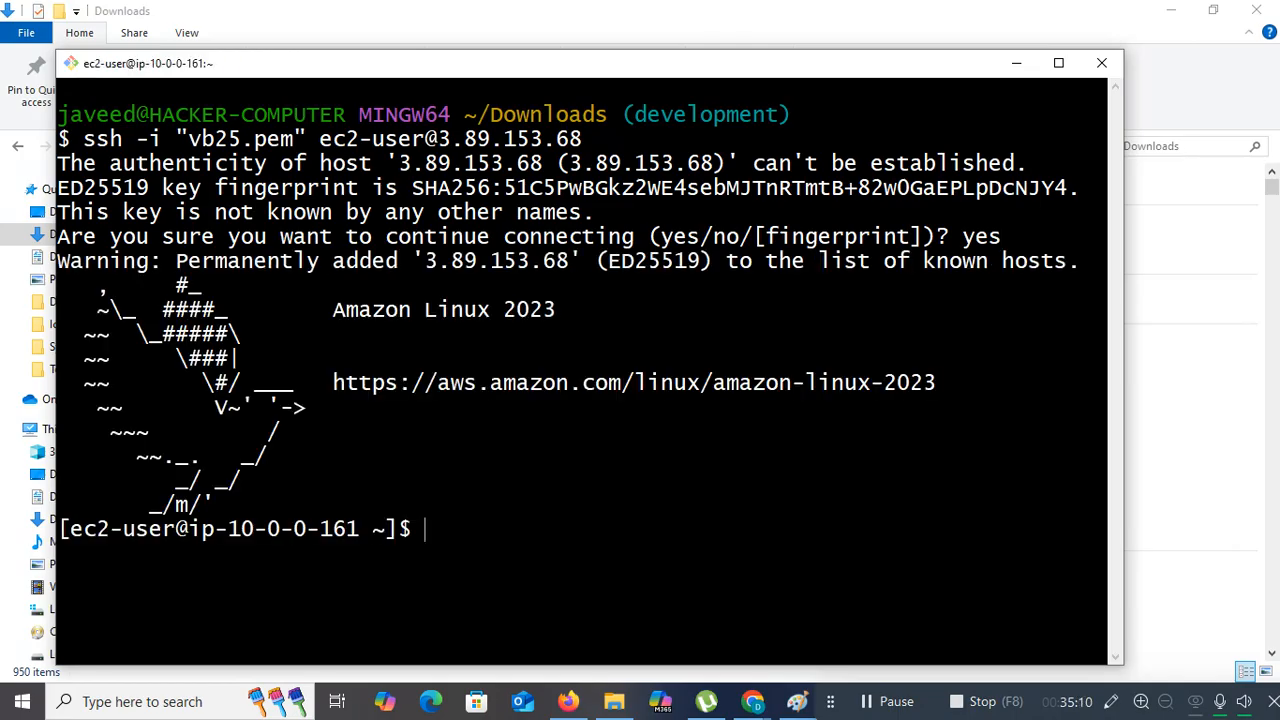
# Become root with sudo su, list interfaces with ip a, and run yum install httpd -y
pyautogui.write('sudo su')
pyautogui.press('Return')
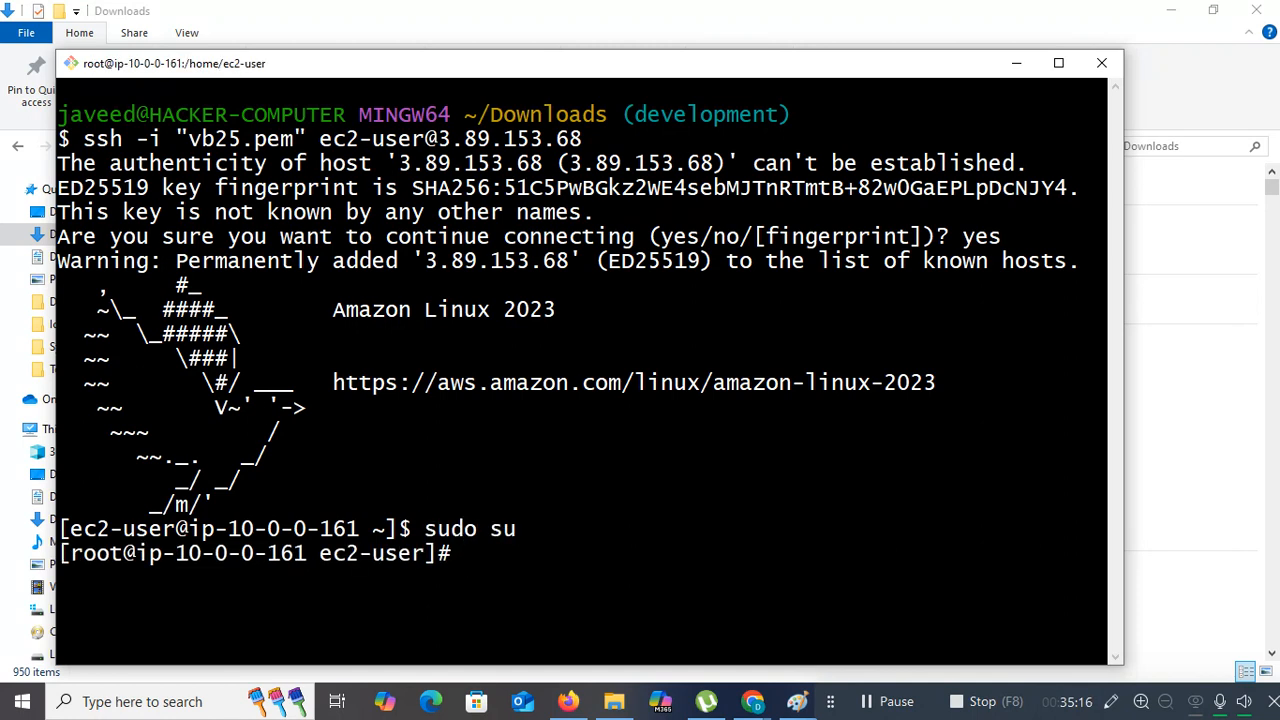
pyautogui.write('ip a')
pyautogui.press('Return')
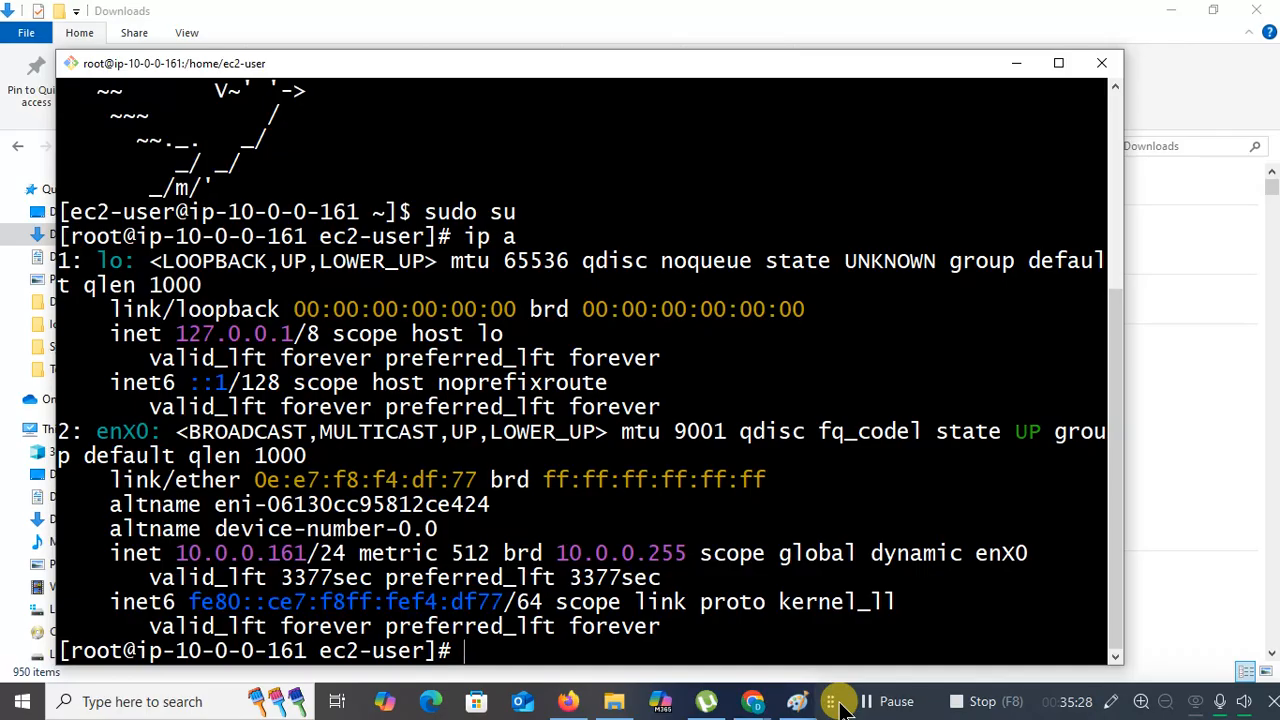
pyautogui.write('yum install')
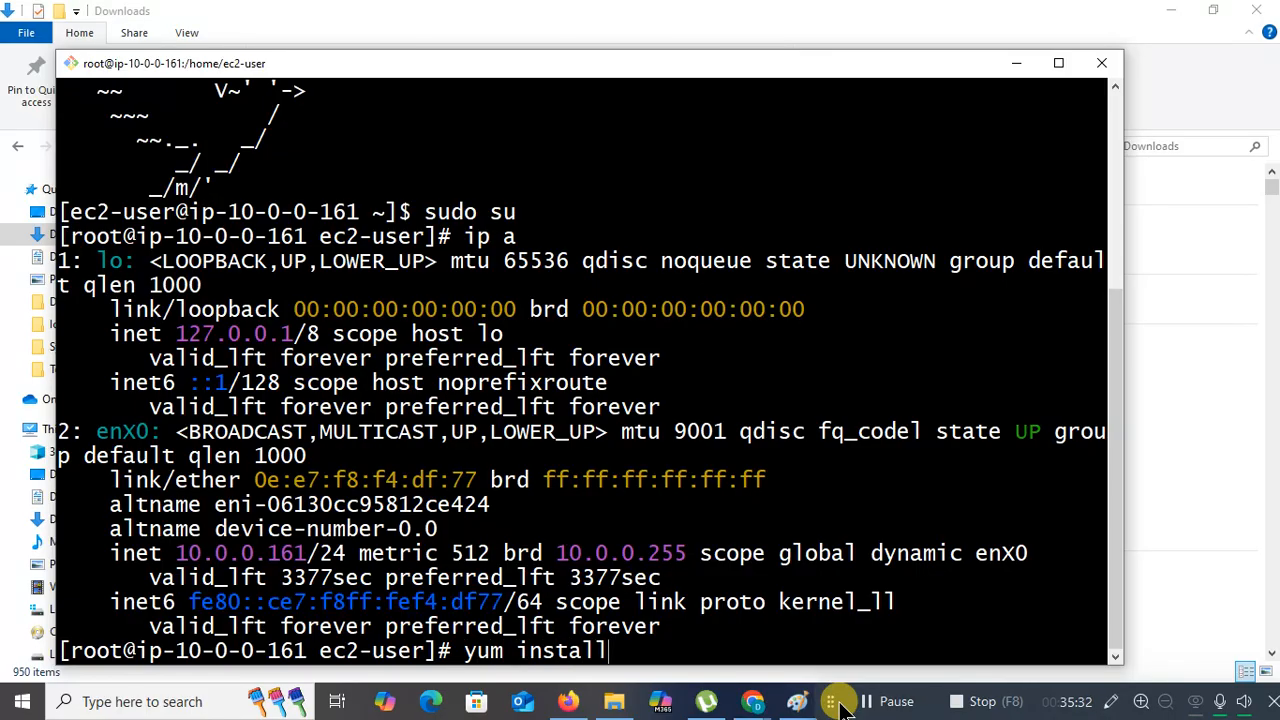
pyautogui.write(' httpd ')
pyautogui.write('-')
pyautogui.write('y')
pyautogui.press('Return')
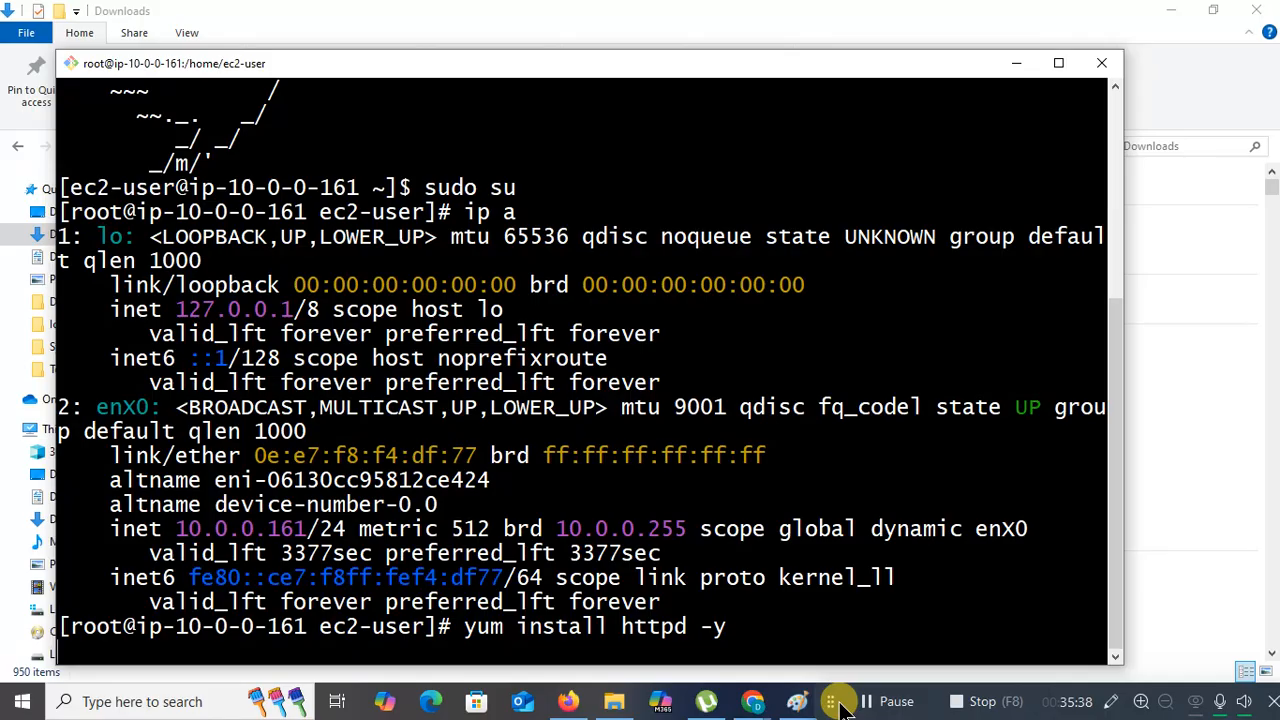
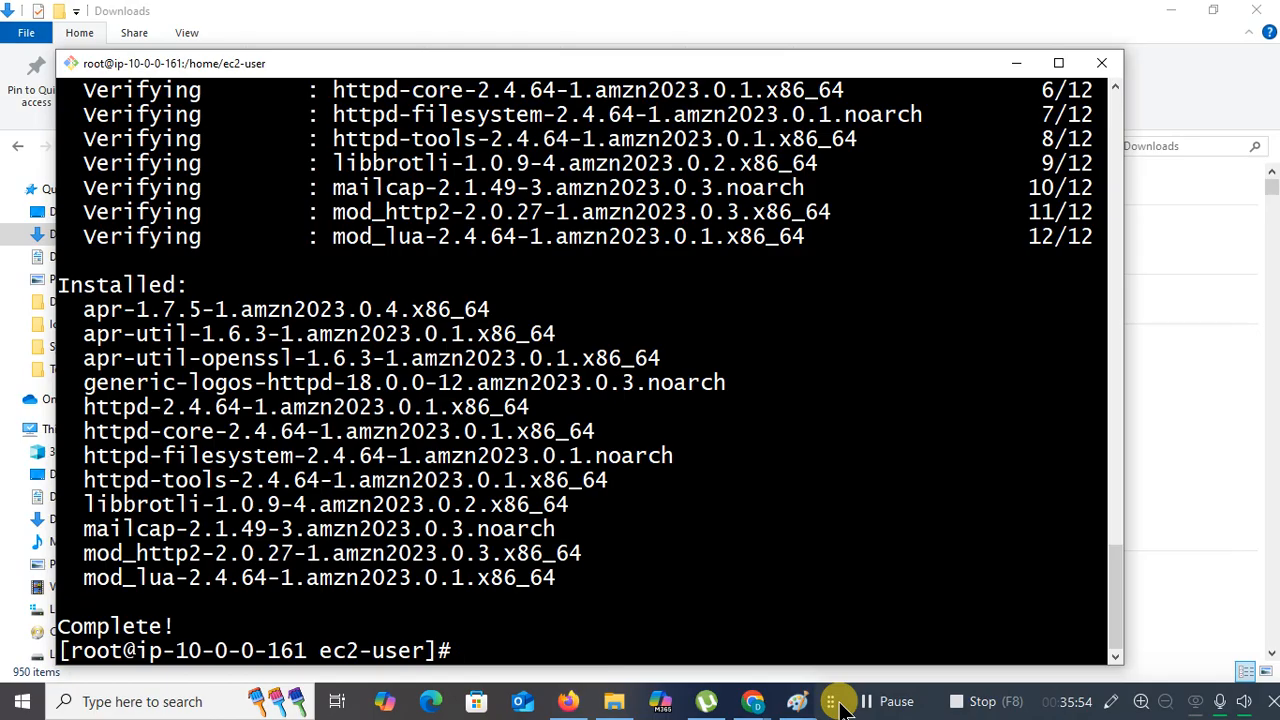
# Check the Apache service with service httpd status, then exit the output
pyautogui.write('service h')
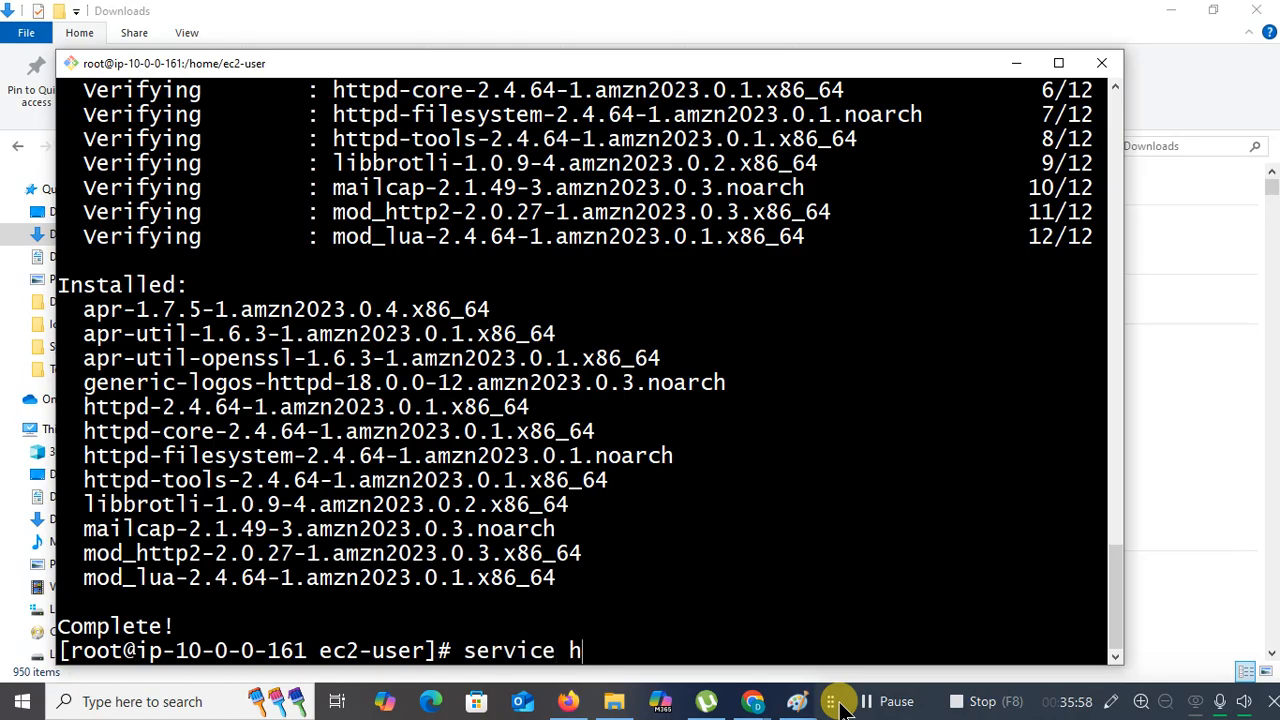
pyautogui.write('ttpd sts')
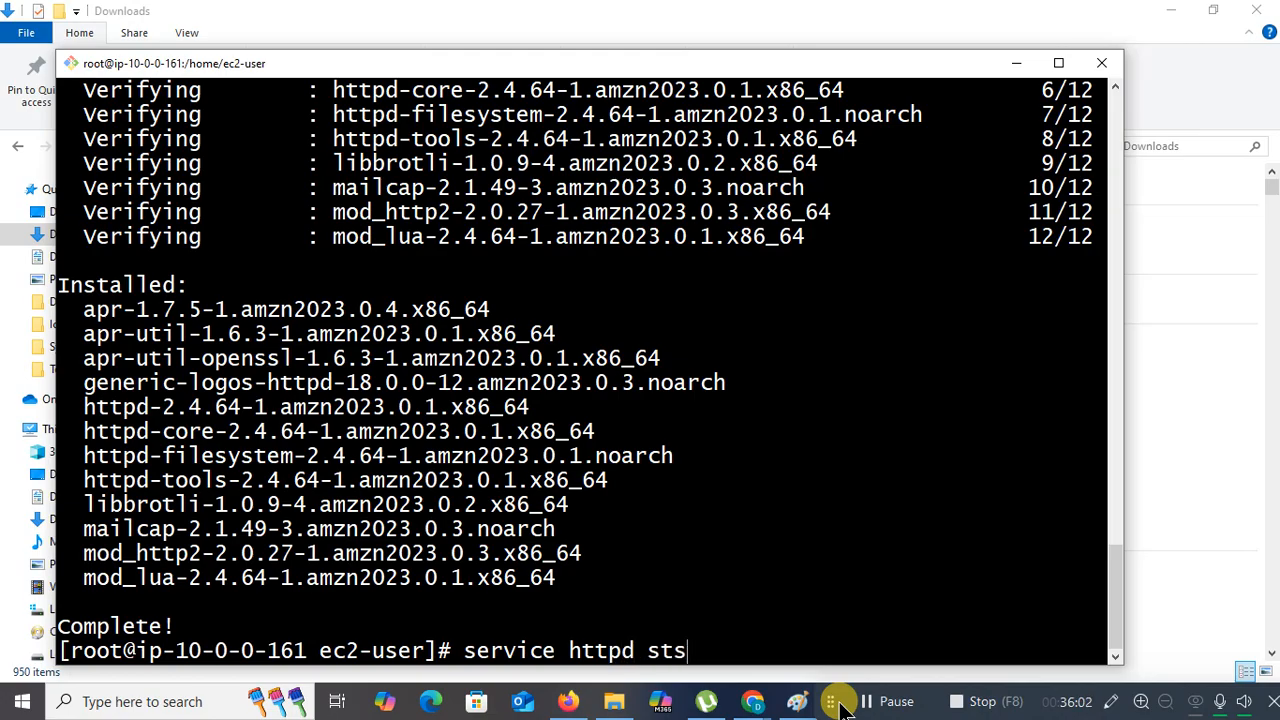
pyautogui.press('BackSpace')
pyautogui.write('atus')
pyautogui.press('Return')
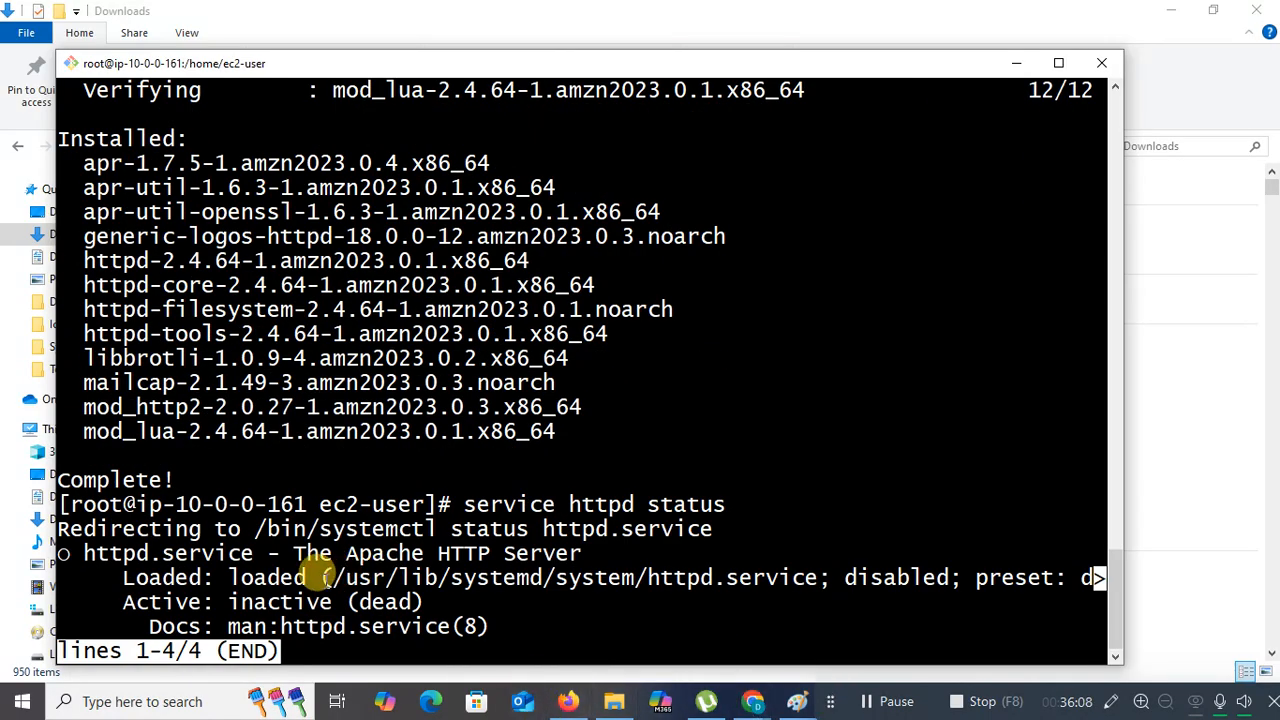
pyautogui.moveTo(325, 574); pyautogui.dragTo(246, 563)
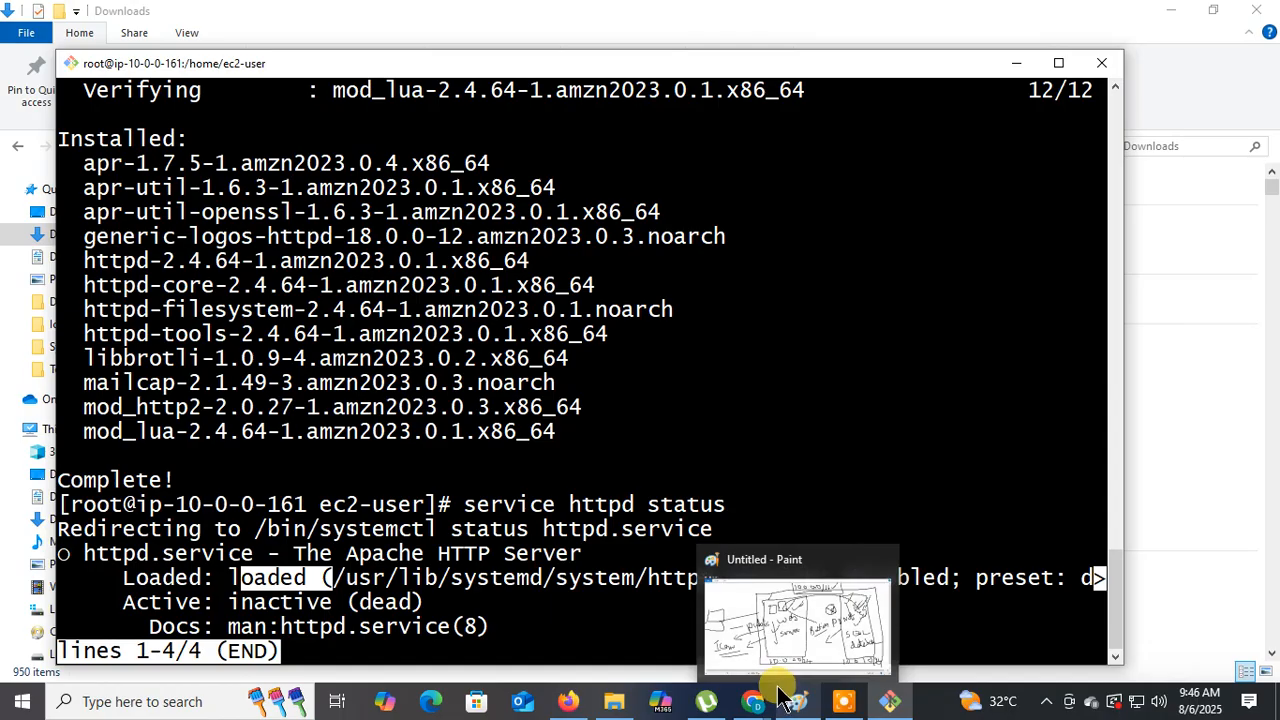
pyautogui.hotkey('ctrl', 'c')
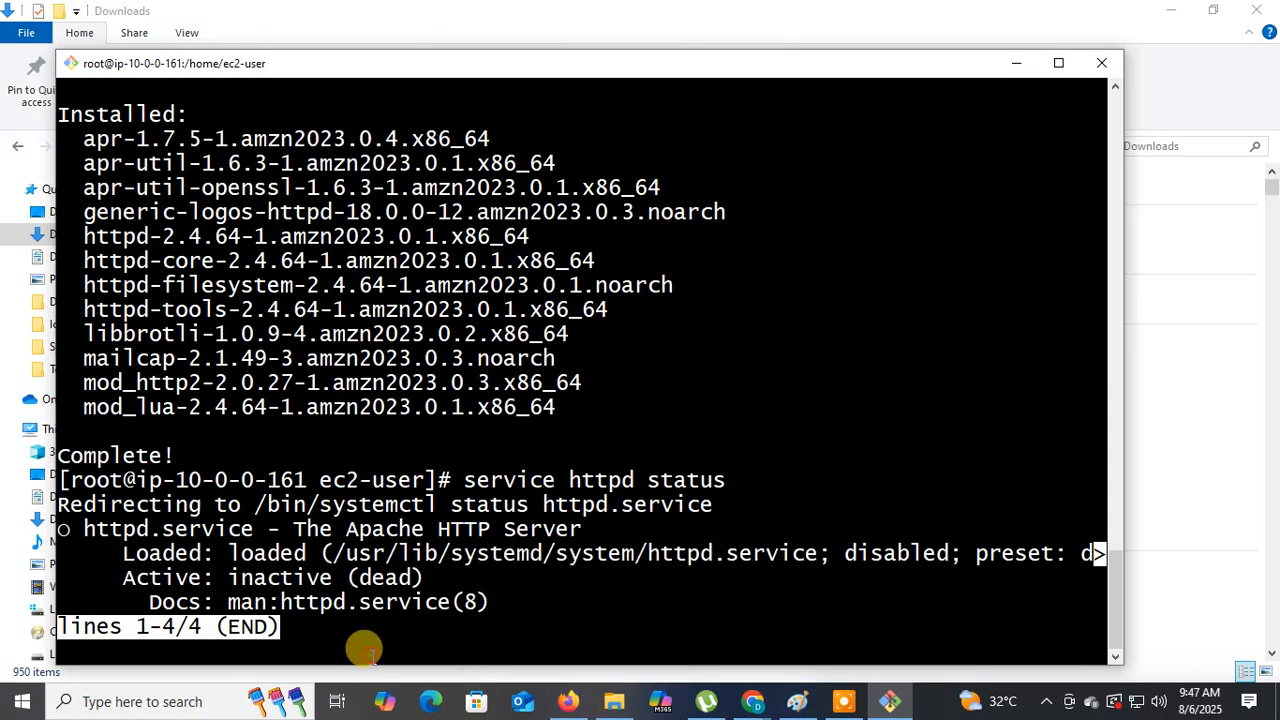
pyautogui.hotkey('ctrl', 'c')
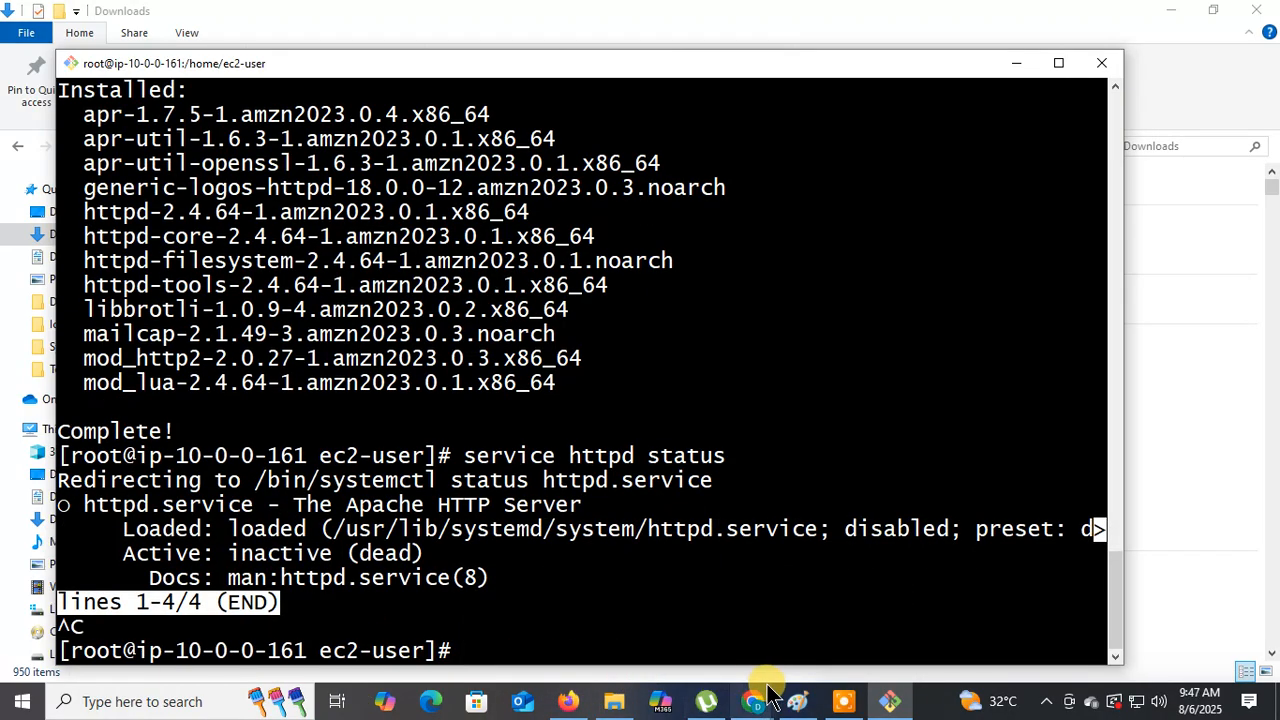
# Start Apache with service httpd start
pyautogui.click(848, 704)
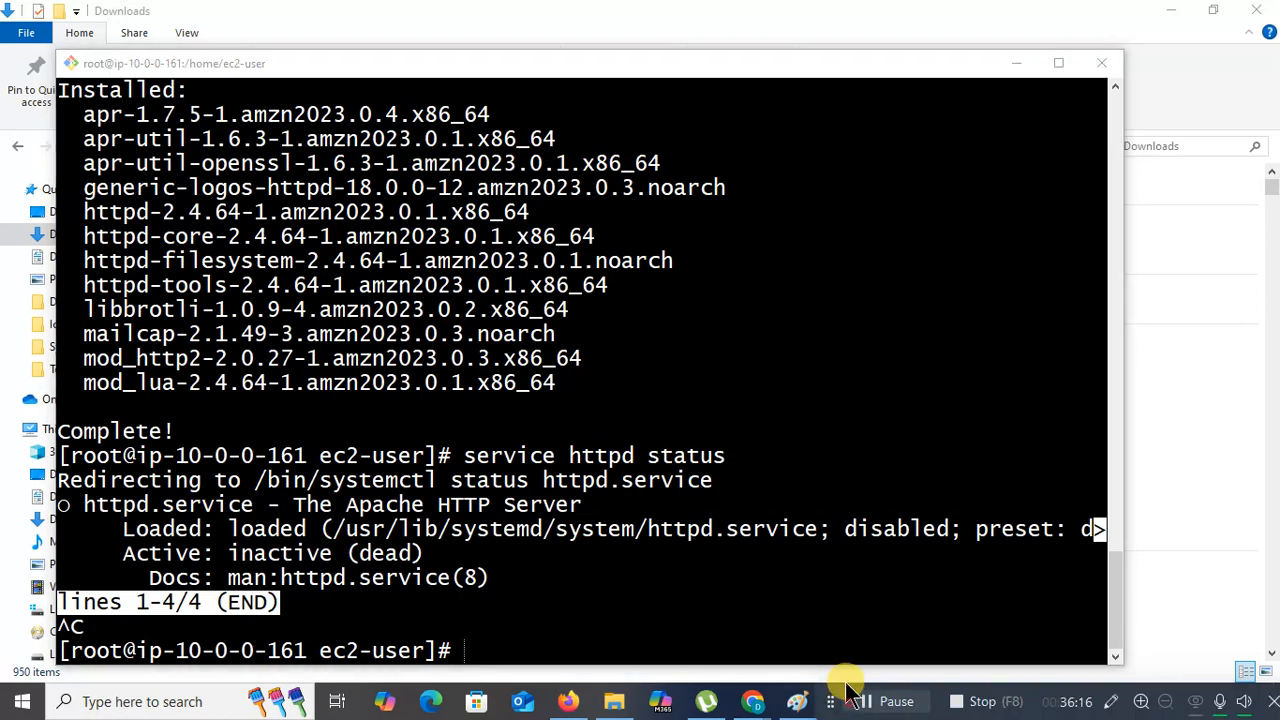
pyautogui.click(530, 626)
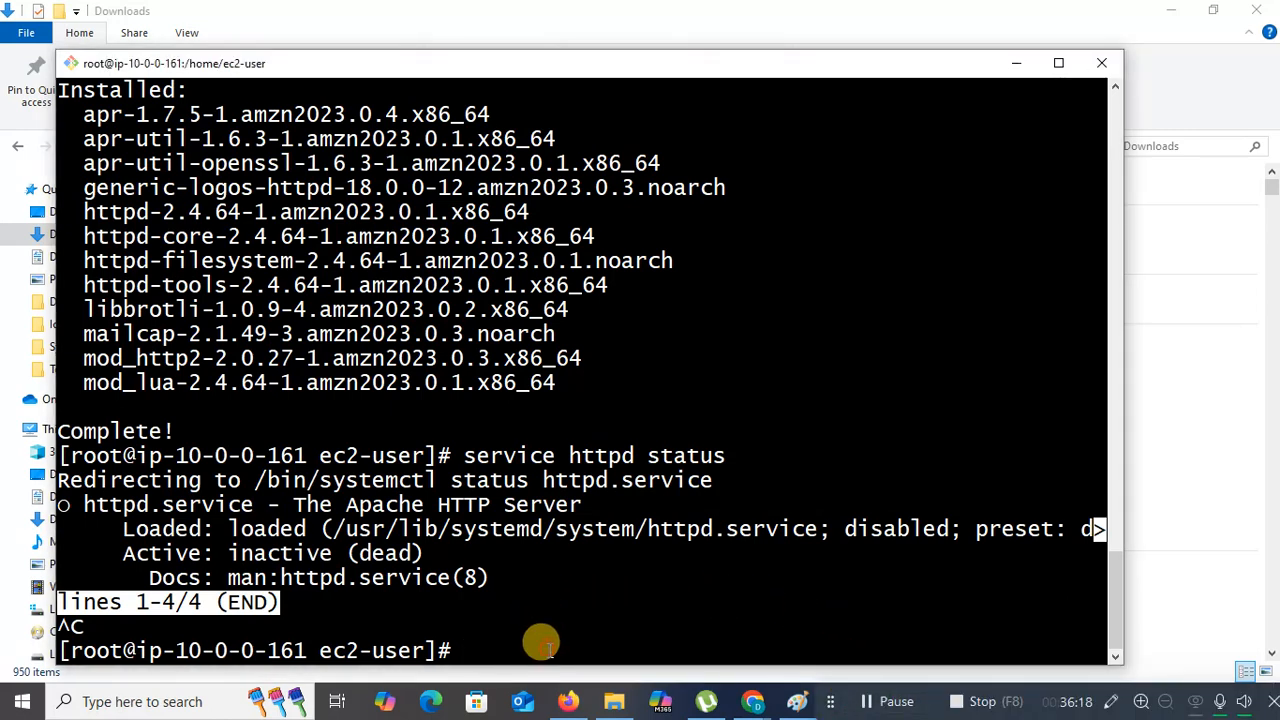
pyautogui.press('Up')
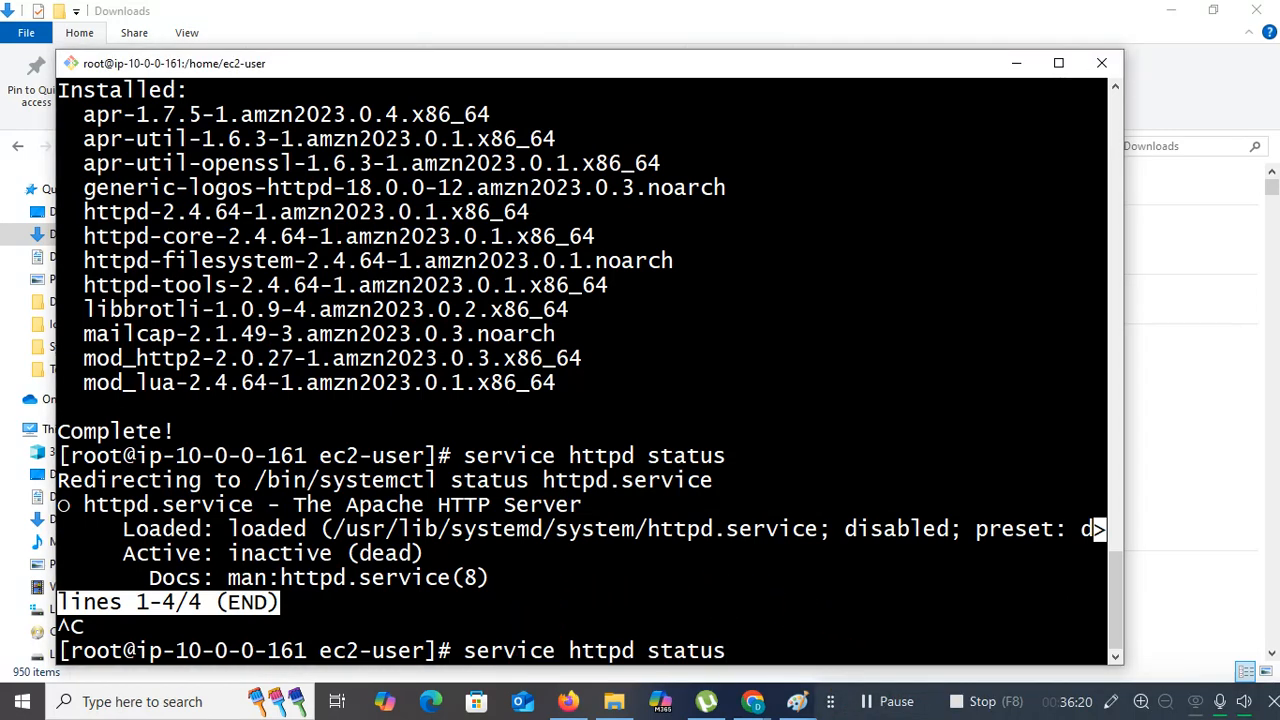
pyautogui.press('BackSpace')
pyautogui.press('BackSpace')
pyautogui.press('BackSpace')
pyautogui.write('rt')
pyautogui.press('Return')
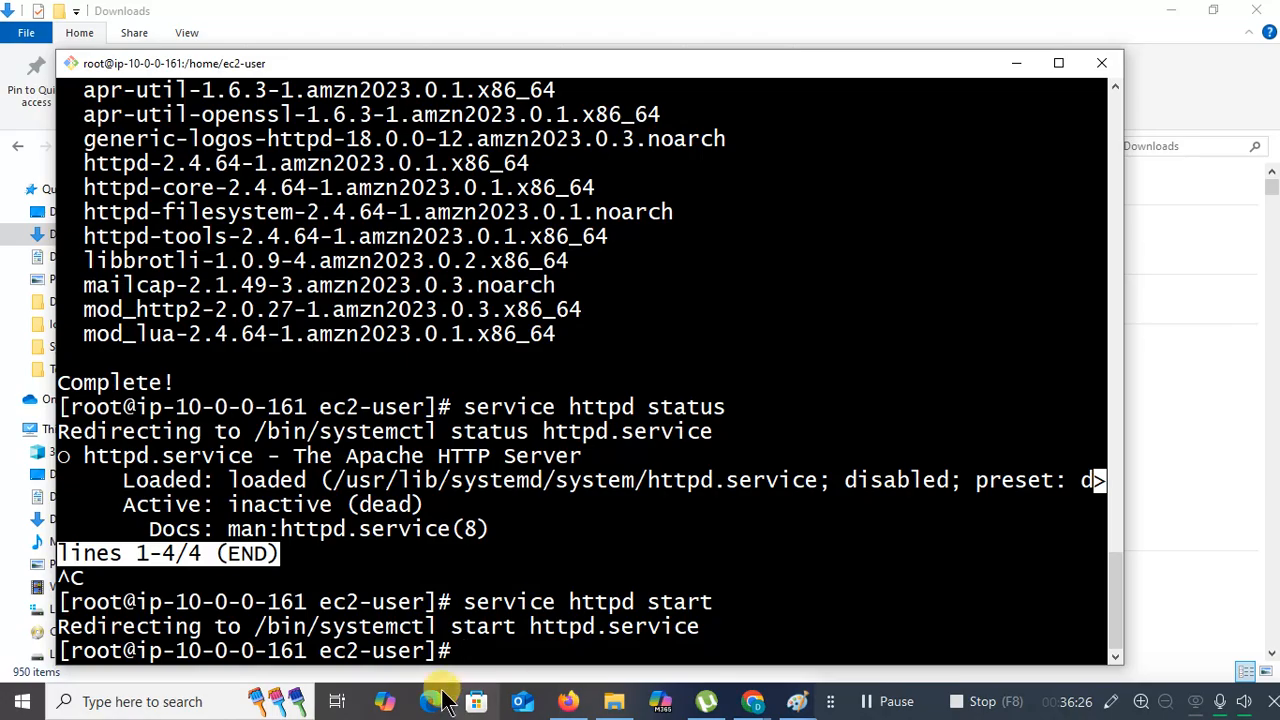
# Rerun service httpd status to confirm httpd is active (running), then return to the prompt
pyautogui.press('Up')
pyautogui.press('Up')
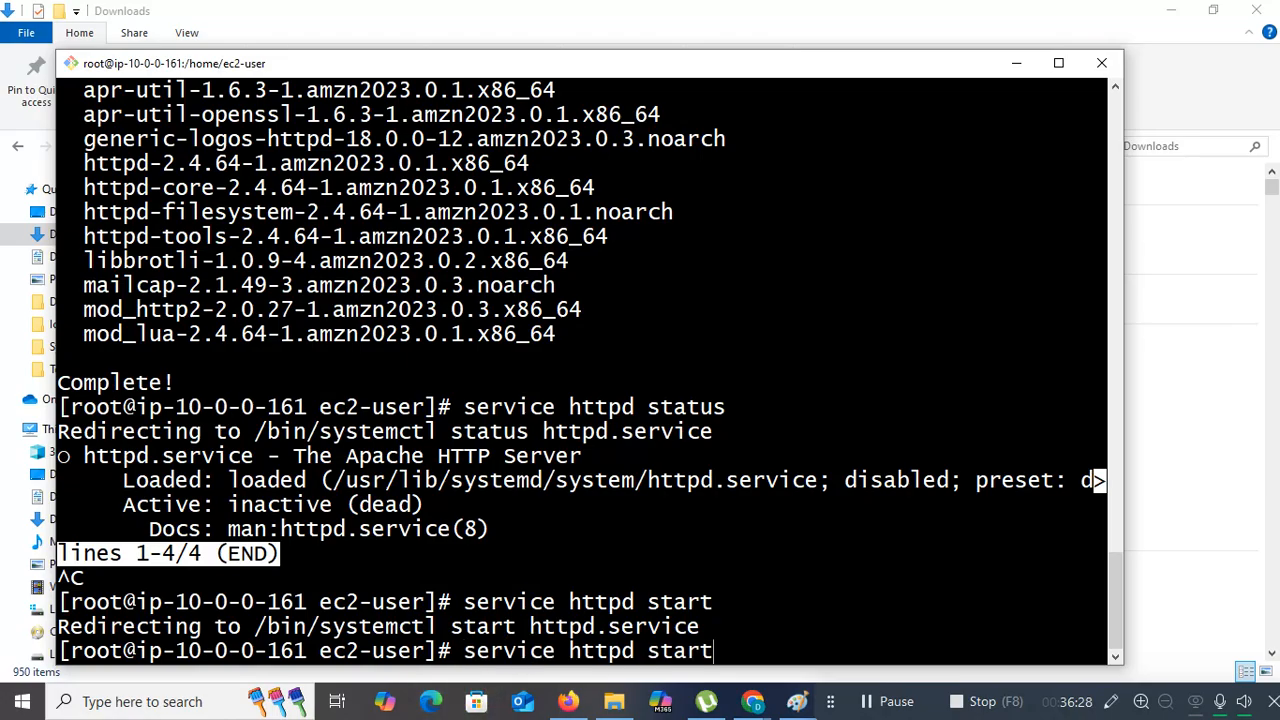
pyautogui.press('Up')
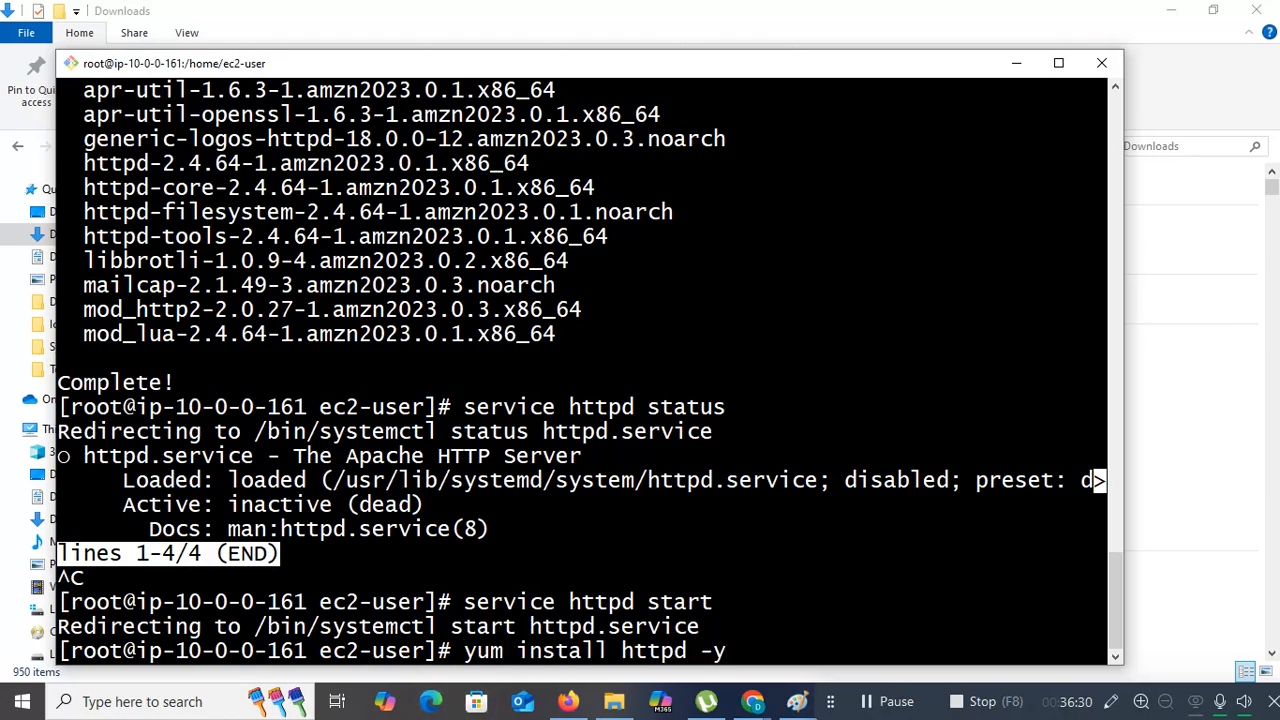
pyautogui.press('Up')
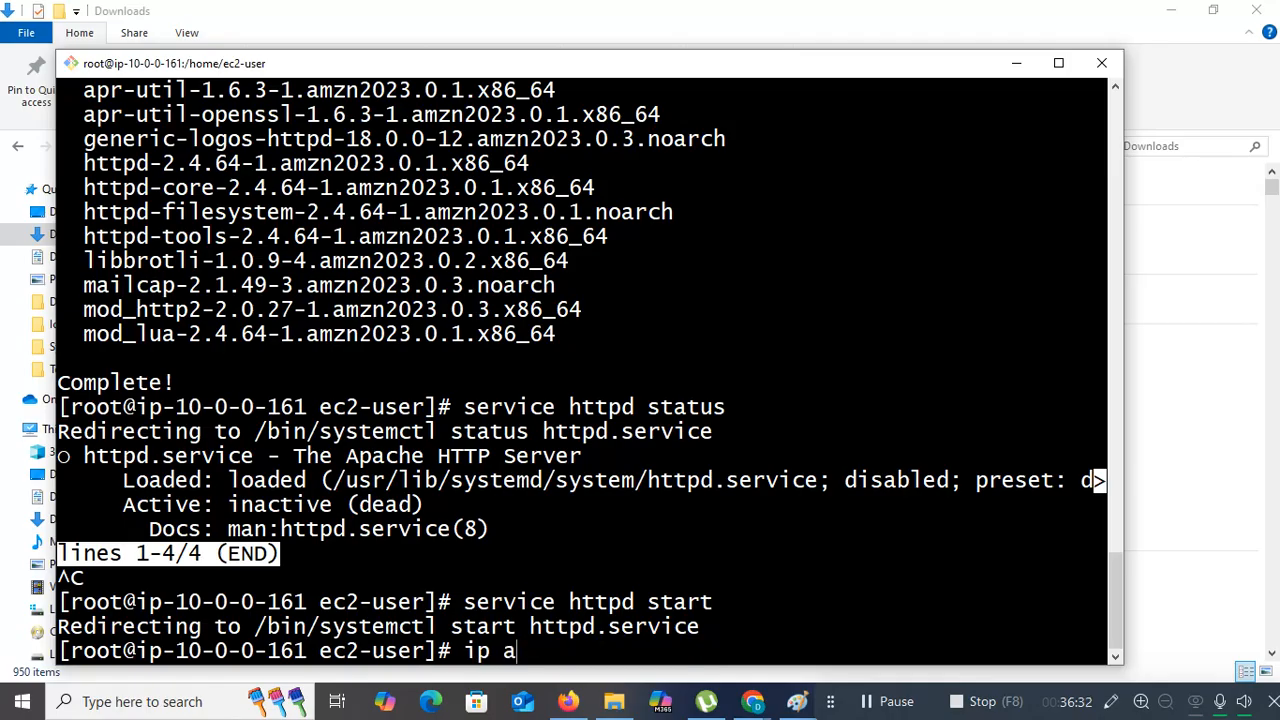
pyautogui.press('Down')
pyautogui.press('Down')
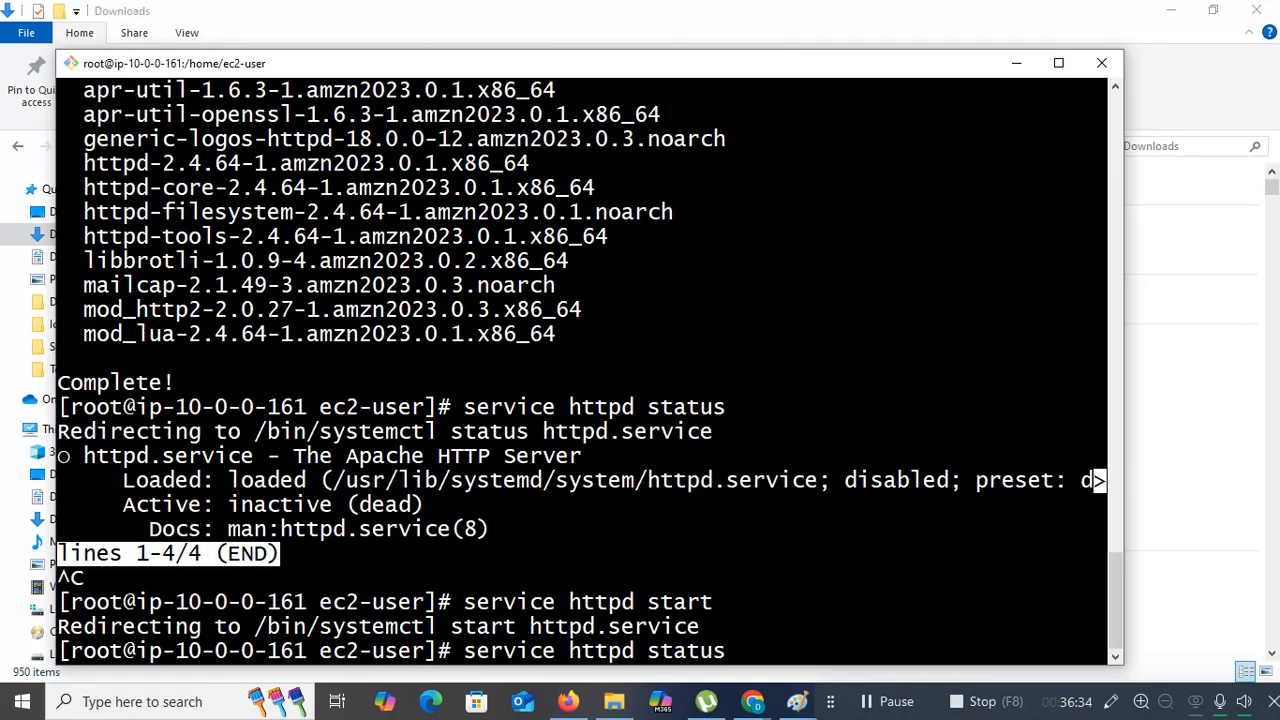
pyautogui.press('Return')
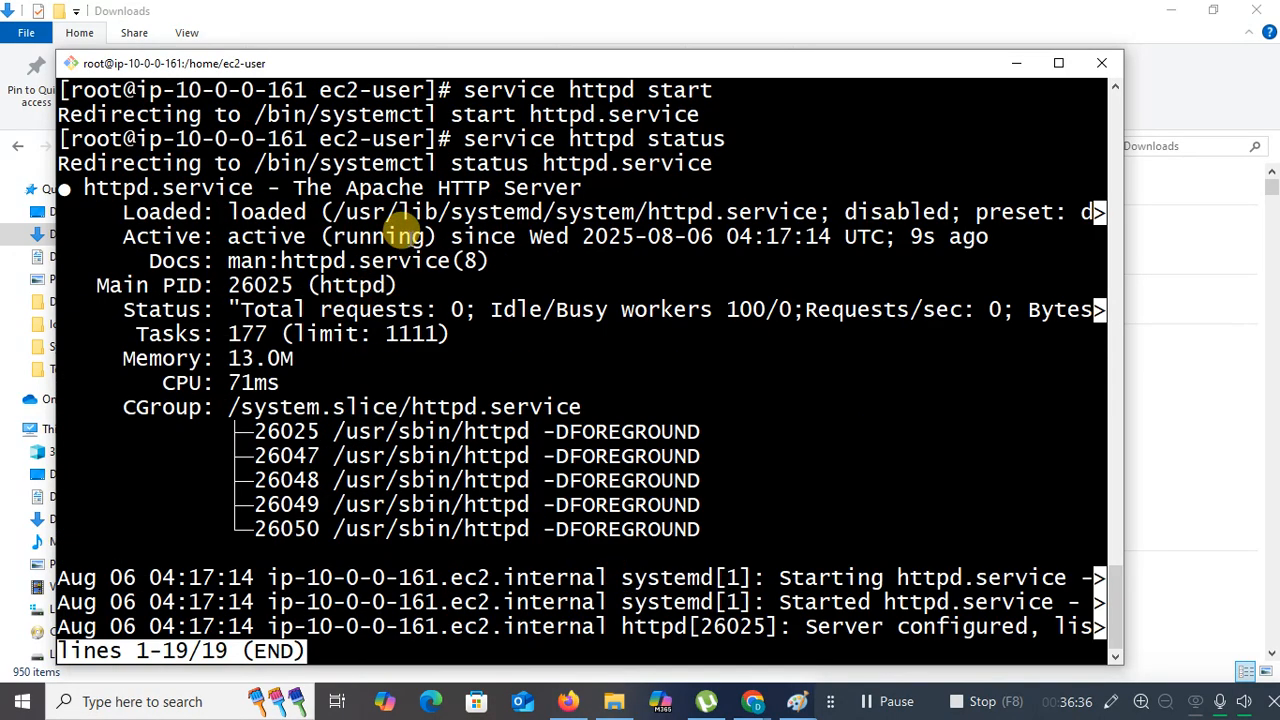
pyautogui.moveTo(436, 237); pyautogui.dragTo(240, 237)
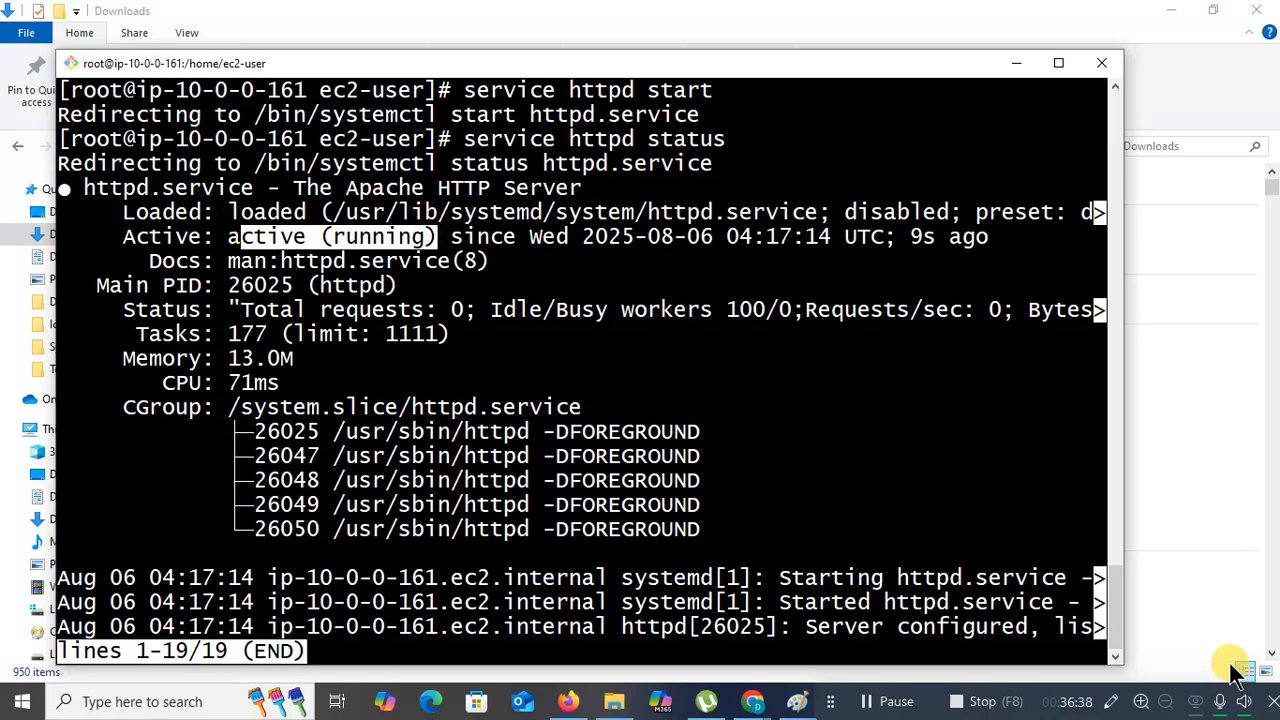
pyautogui.hotkey('ctrl', 'c')
pyautogui.click(433, 623)
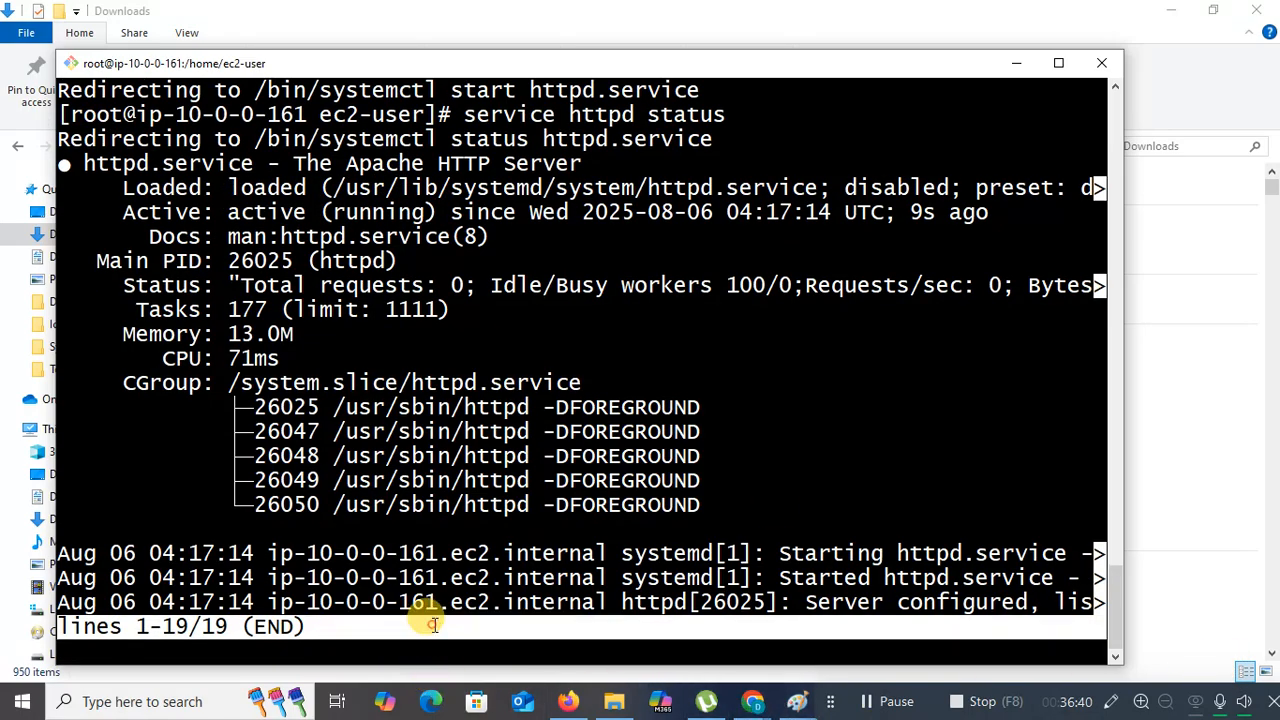
pyautogui.hotkey('ctrl', 'c')
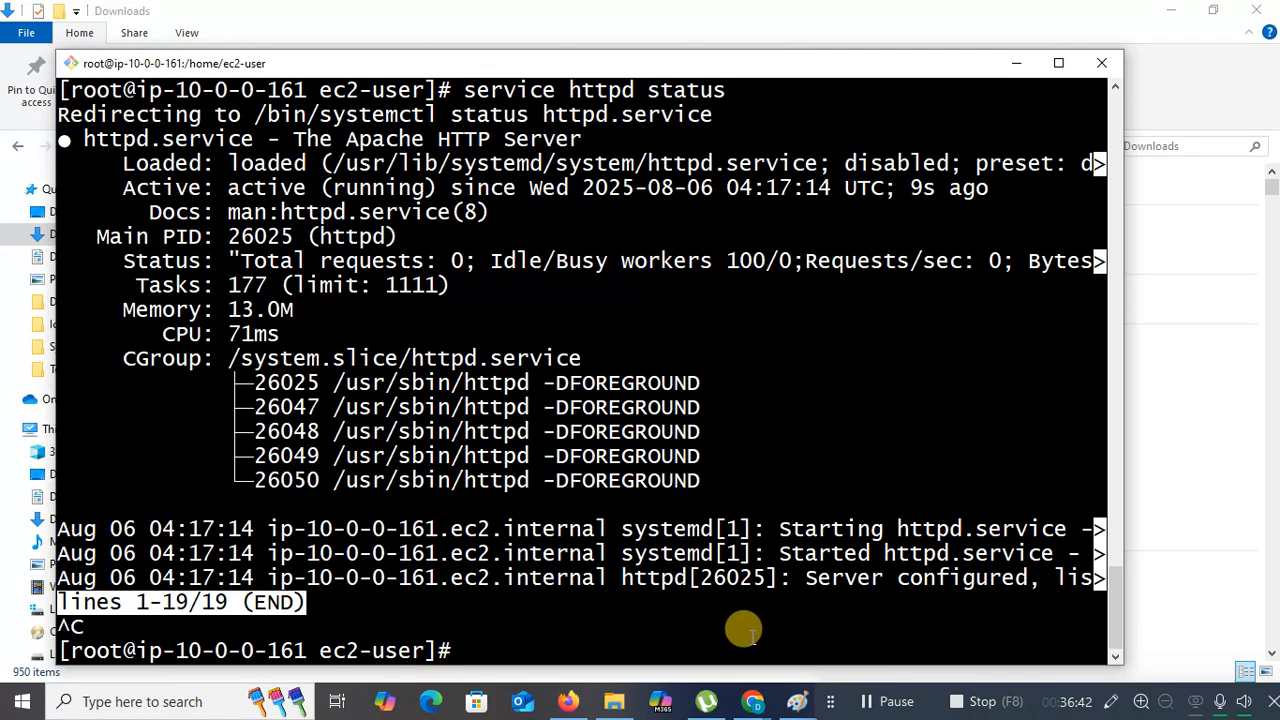
# Move into /var/www/html and launch vi > index.html
pyautogui.write('cd ')
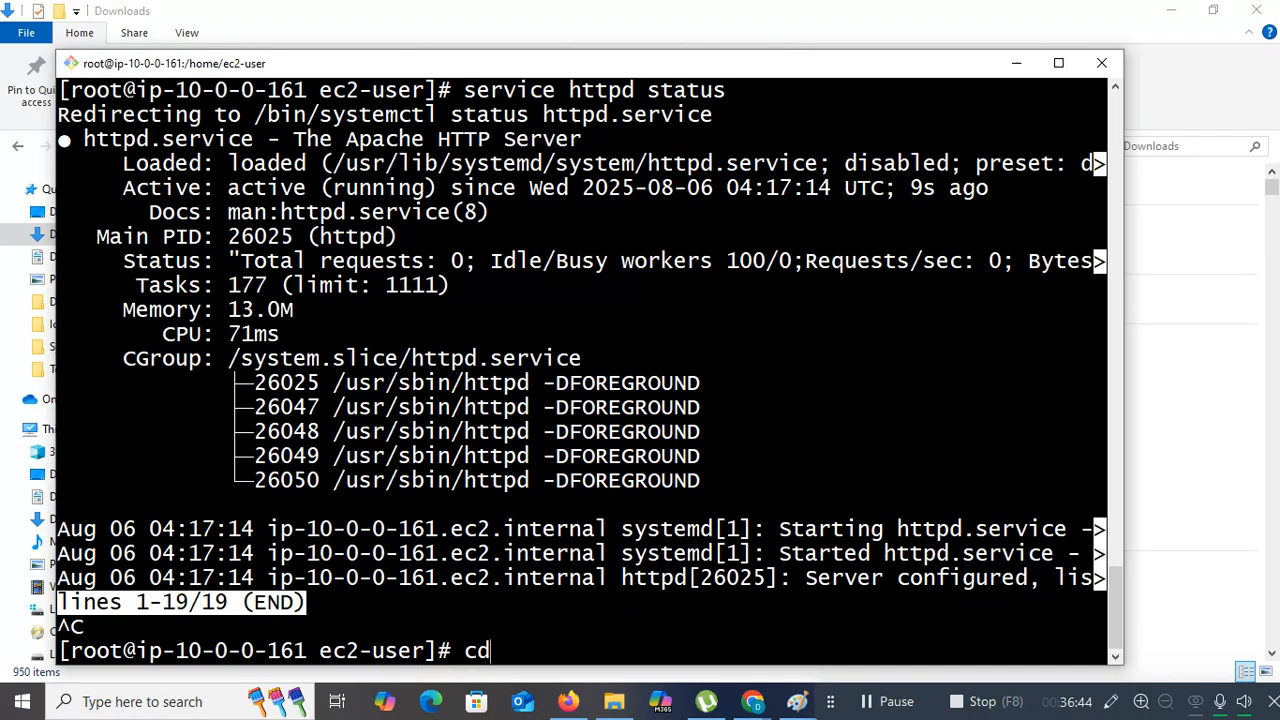
pyautogui.write('/var/www')
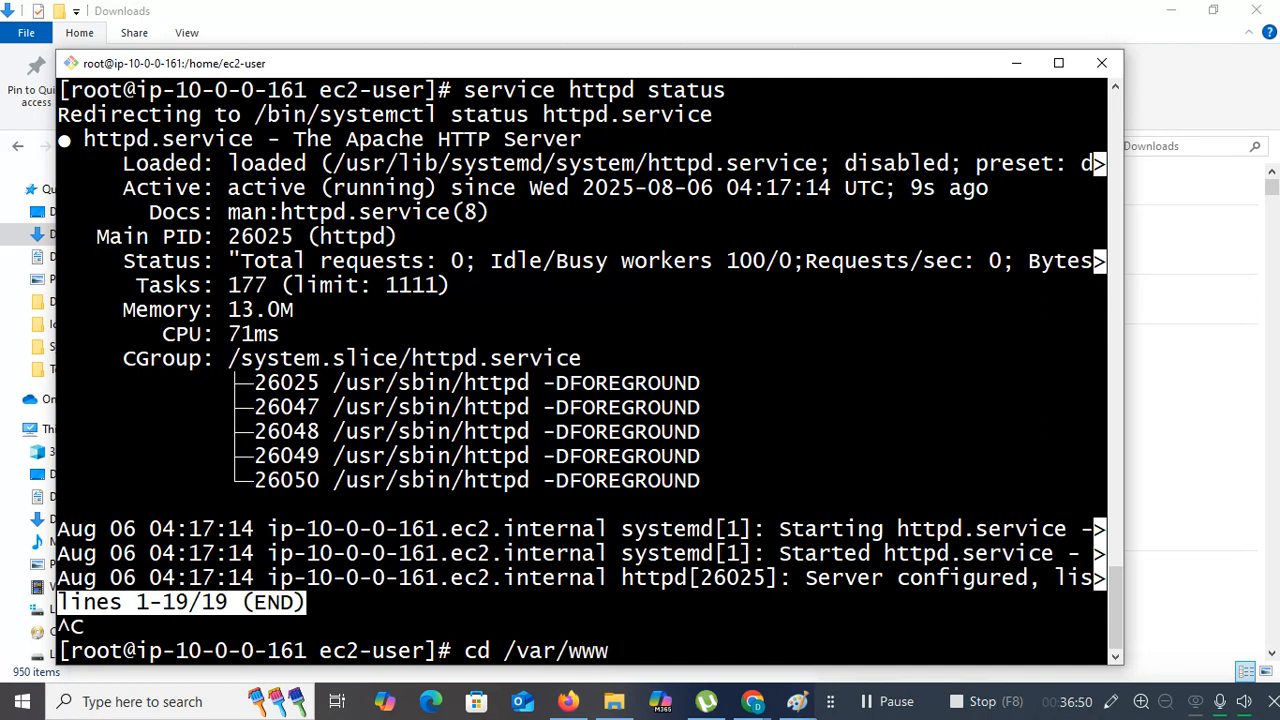
pyautogui.write('/html')
pyautogui.press('Return')
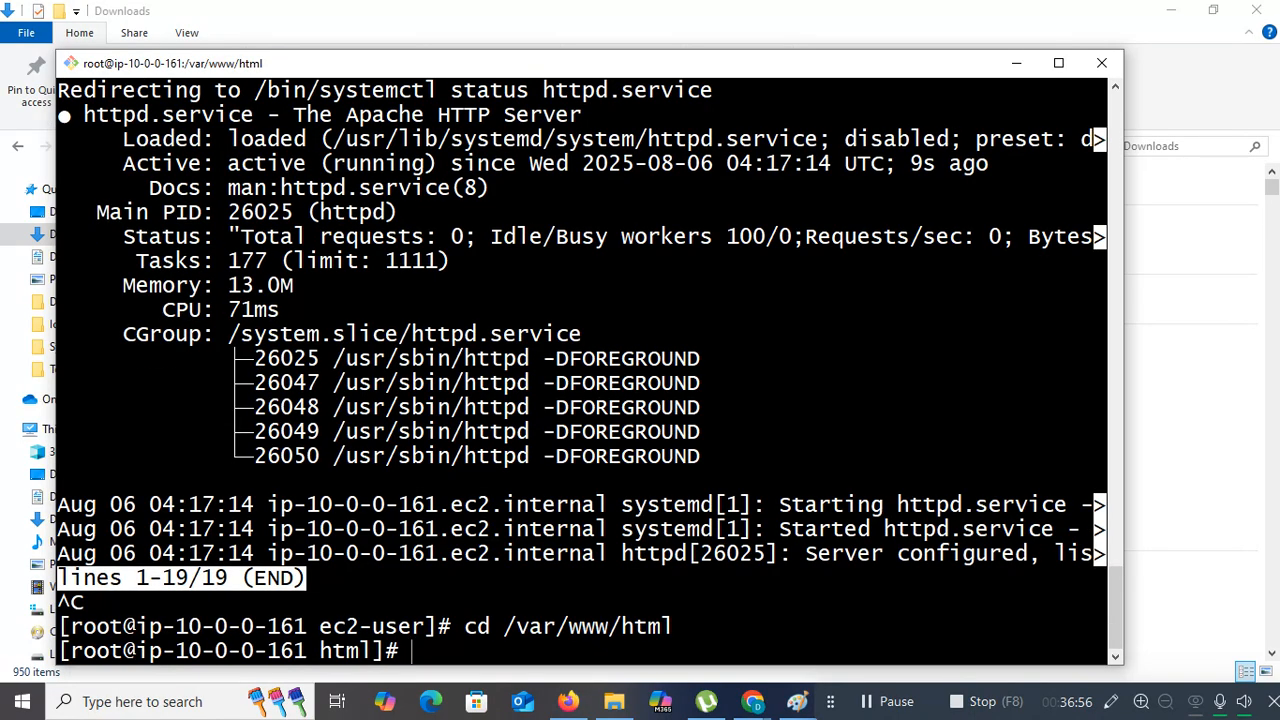
pyautogui.write('vi > index.html')
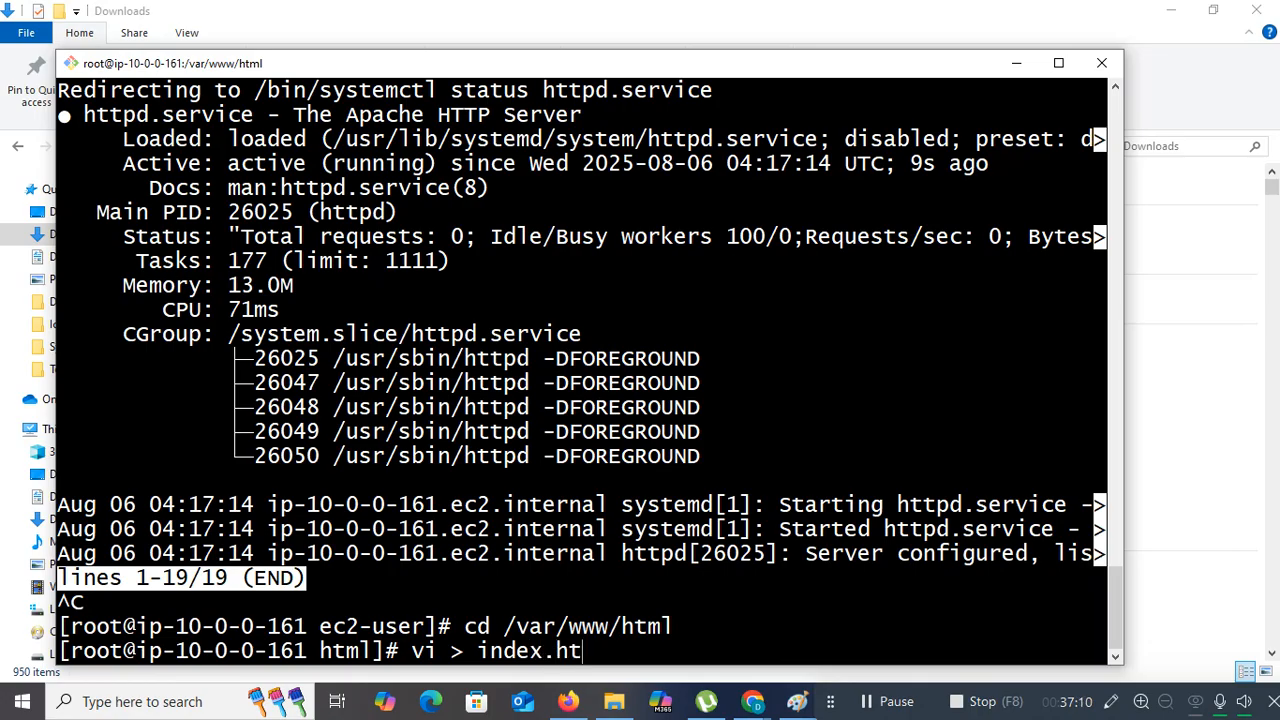
pyautogui.press('Return')
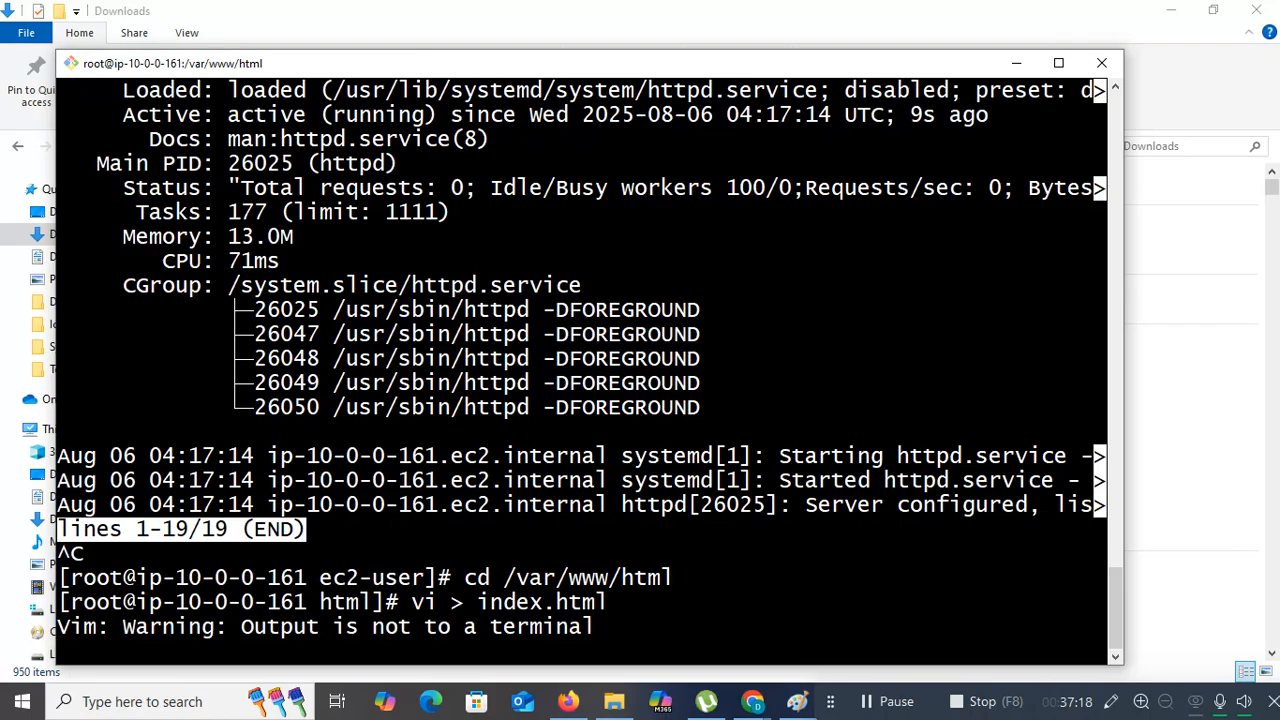
# Suspend the misbehaving editor and reopen the file with vi index.html
pyautogui.hotkey('ctrl', 'z')
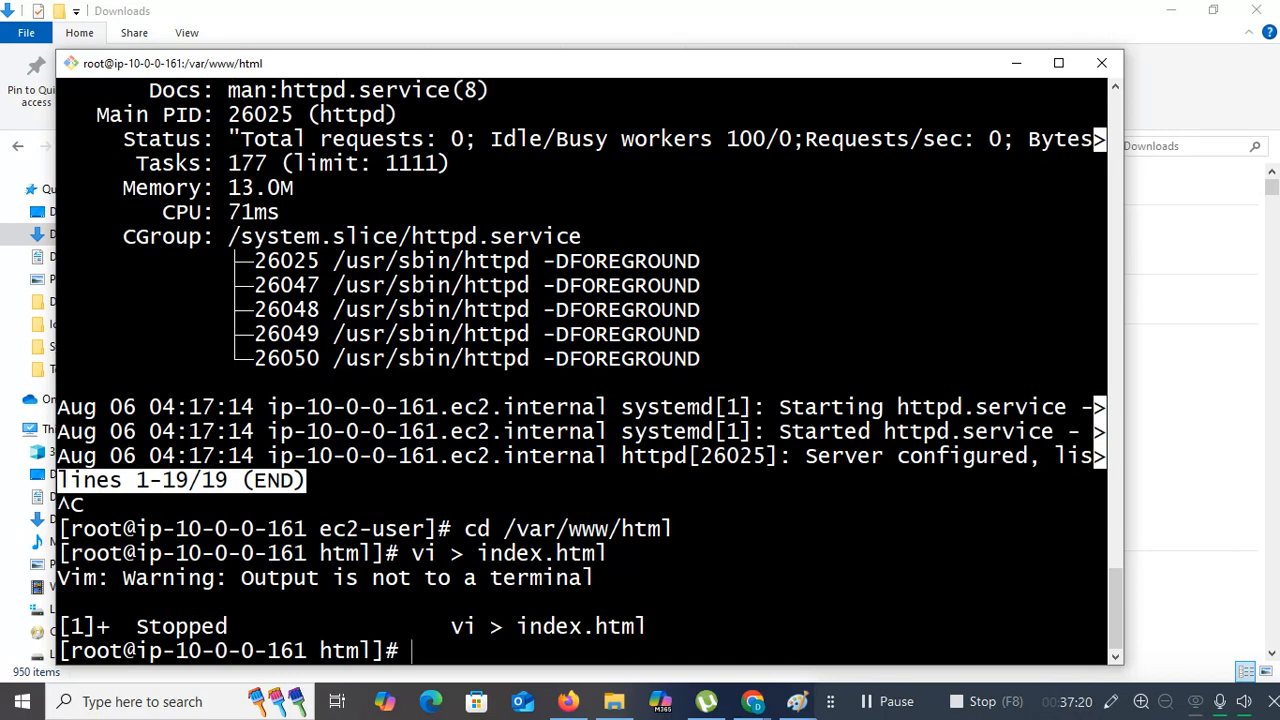
pyautogui.press('Up')
pyautogui.press('Left')
pyautogui.press('Left')
pyautogui.press('Left')
pyautogui.press('Left')
pyautogui.press('Left')
pyautogui.press('Left')
pyautogui.press('Left')
pyautogui.press('Left')
pyautogui.press('Left')
pyautogui.press('Left')
pyautogui.press('Left')
pyautogui.press('Left')
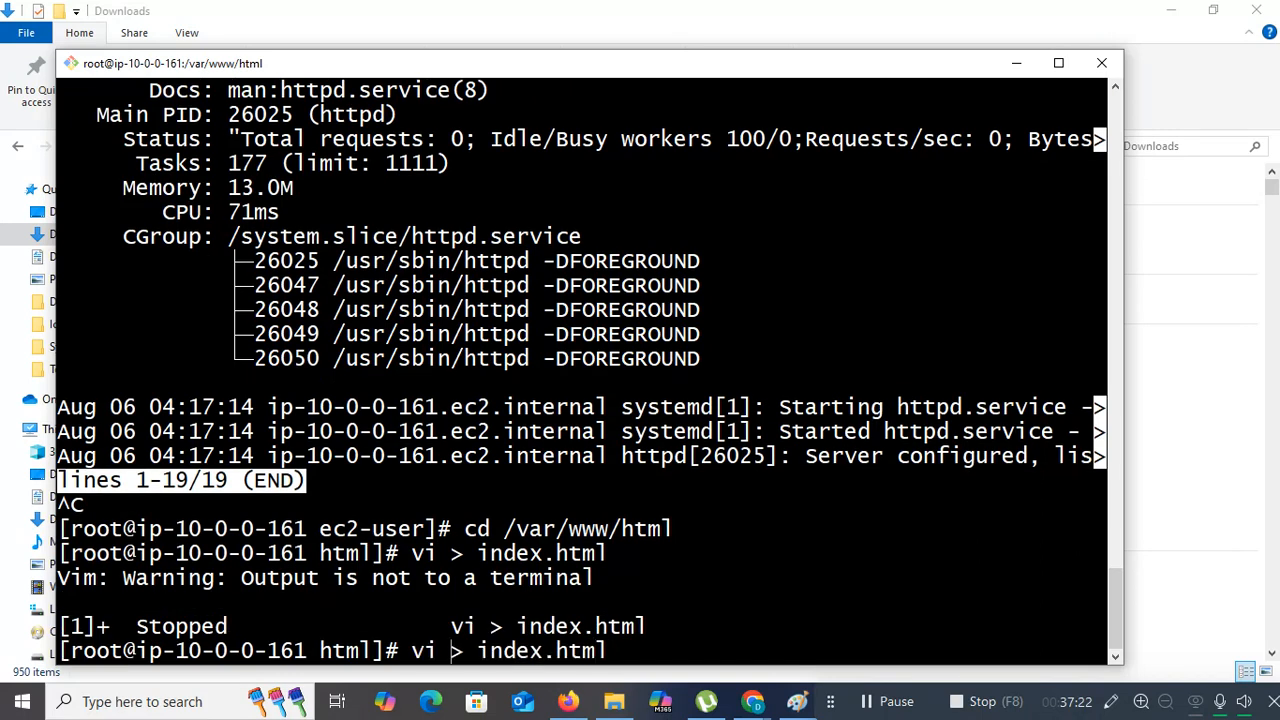
pyautogui.press('Left')
pyautogui.press('Left')
pyautogui.press('Left')
pyautogui.press('Right')
pyautogui.press('Right')
pyautogui.press('Right')
pyautogui.press('Right')
pyautogui.press('BackSpace')
pyautogui.press('BackSpace')
pyautogui.press('Return')
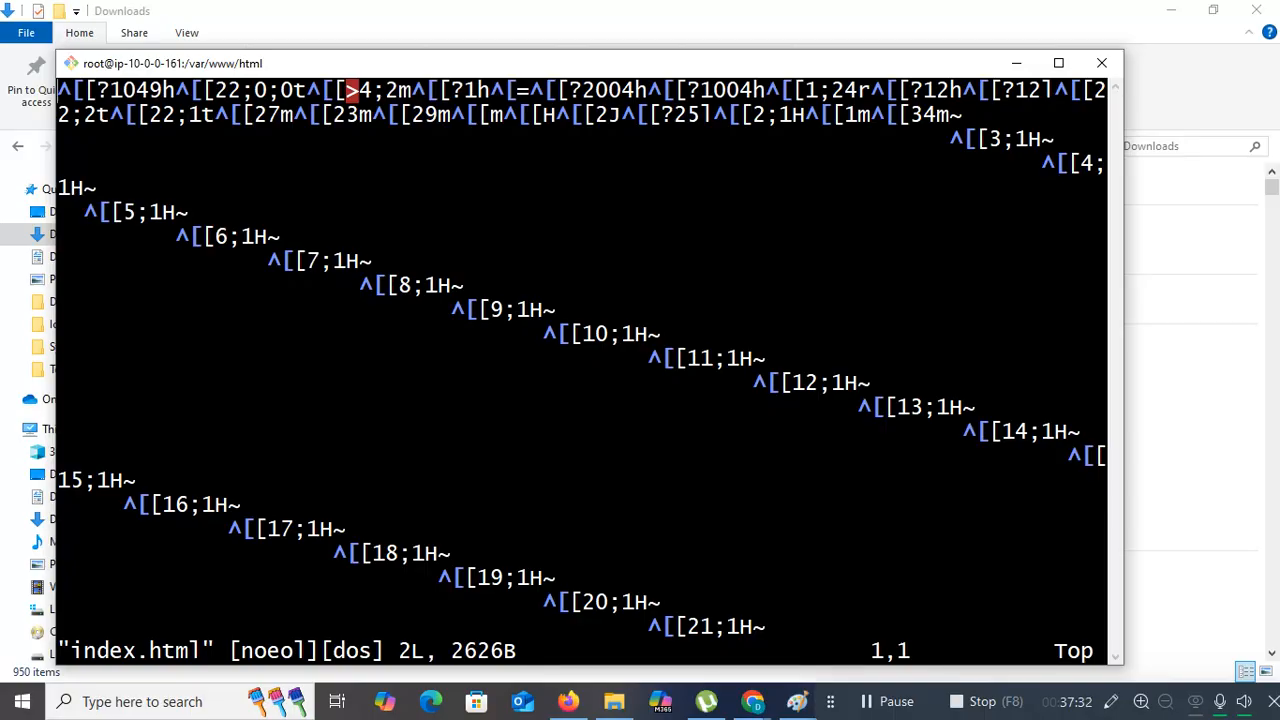
# Try deleting the stray escape-code text, then save and quit with :wq
pyautogui.press('i')
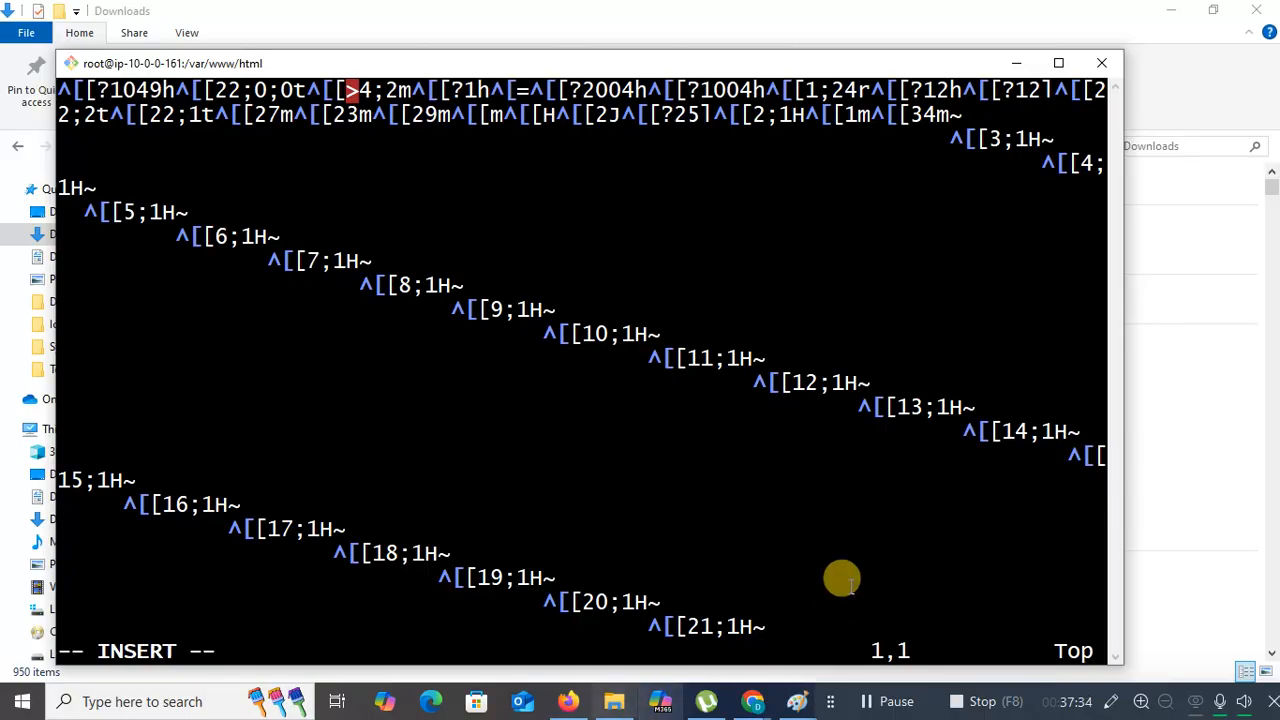
pyautogui.moveTo(929, 630); pyautogui.dragTo(28, 88)
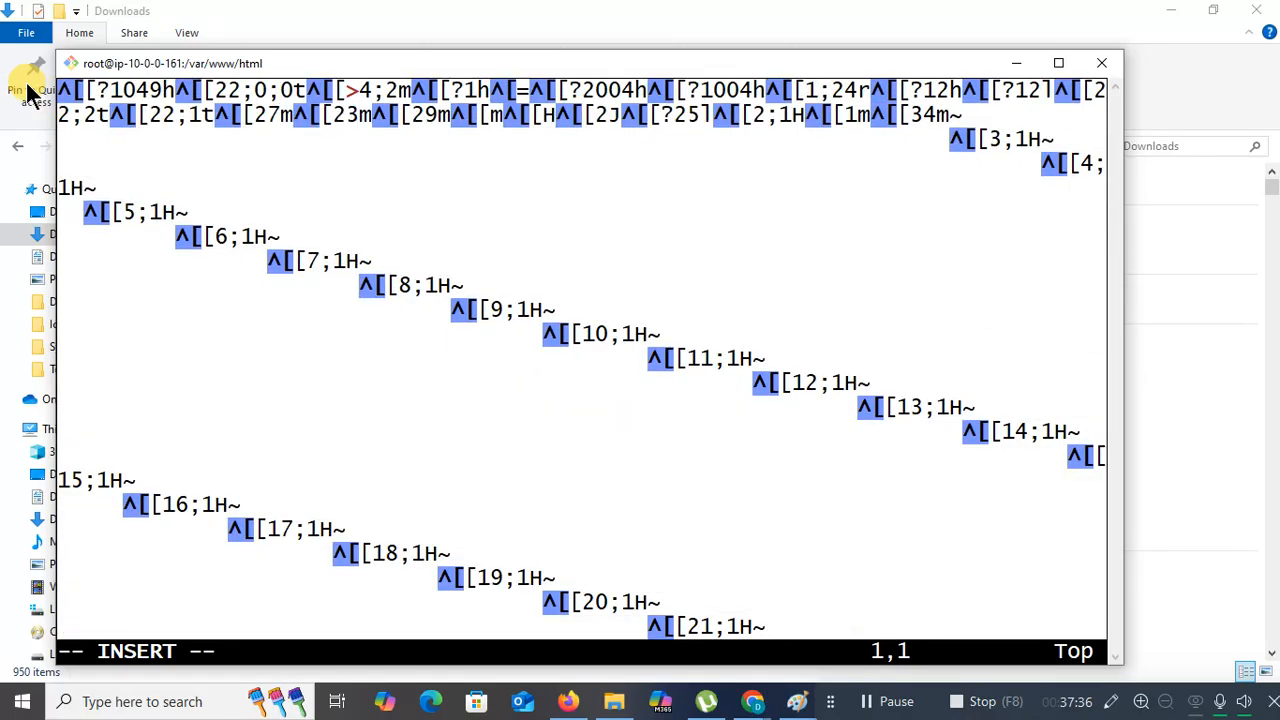
pyautogui.press('Delete')
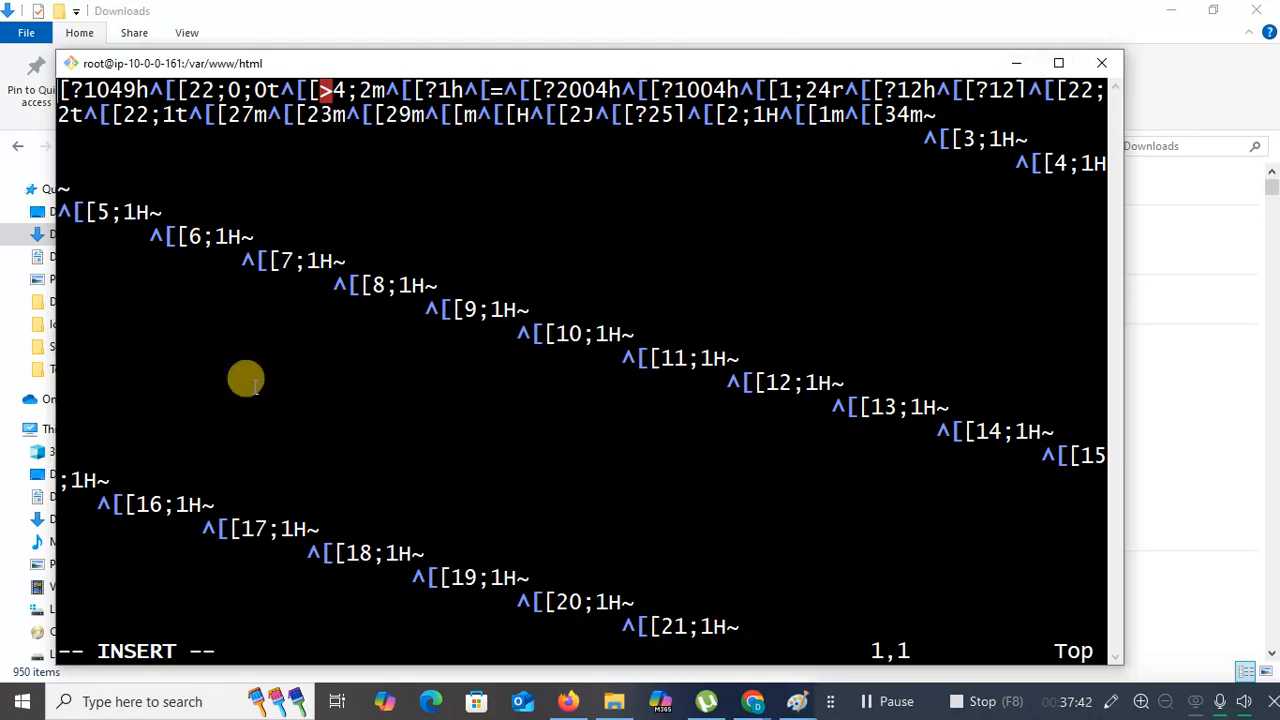
pyautogui.press('Escape')
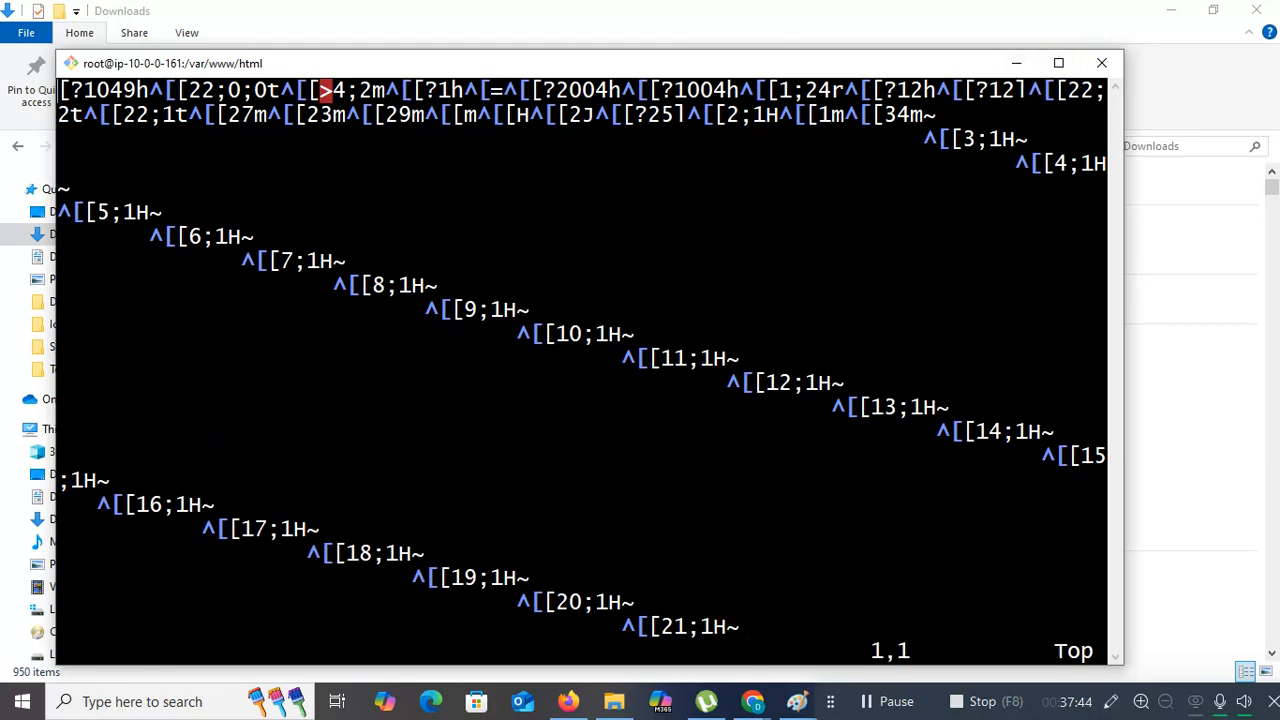
pyautogui.write(':wq')
pyautogui.press('Return')
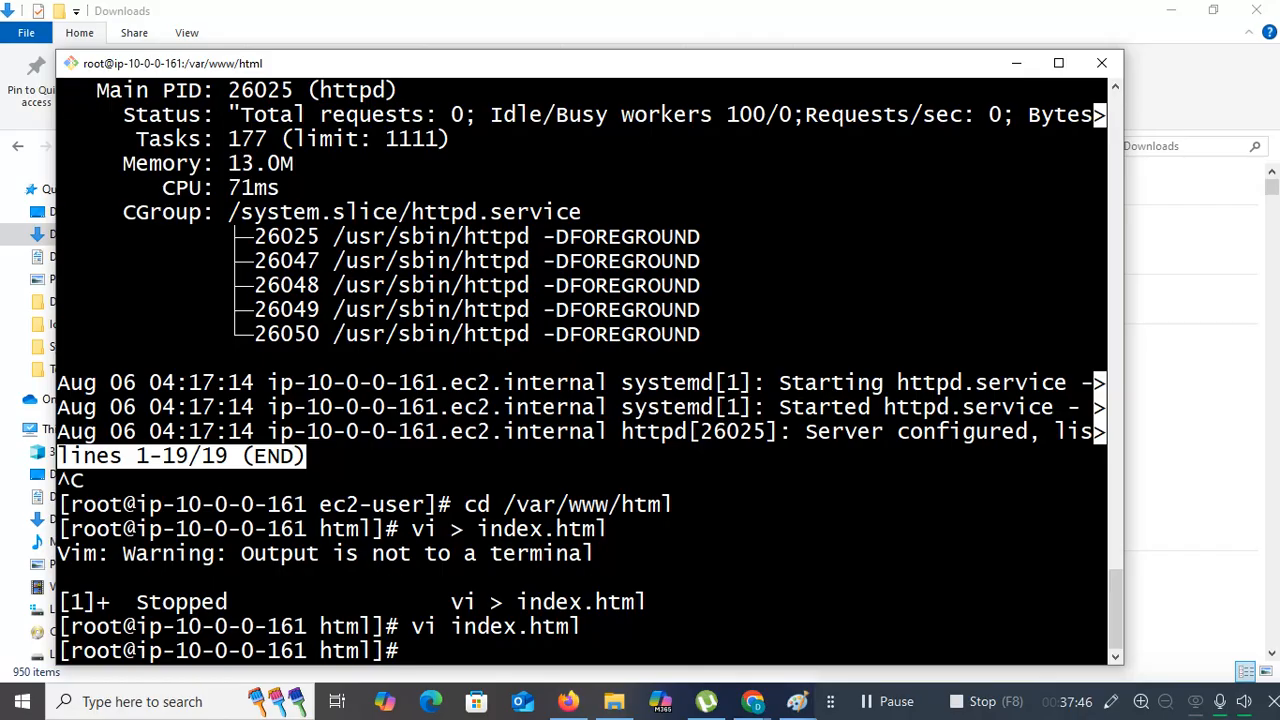
# Remove index.html with a corrected rm index.html, confirm with y, then type vi index.html
pyautogui.write('rm index.html')
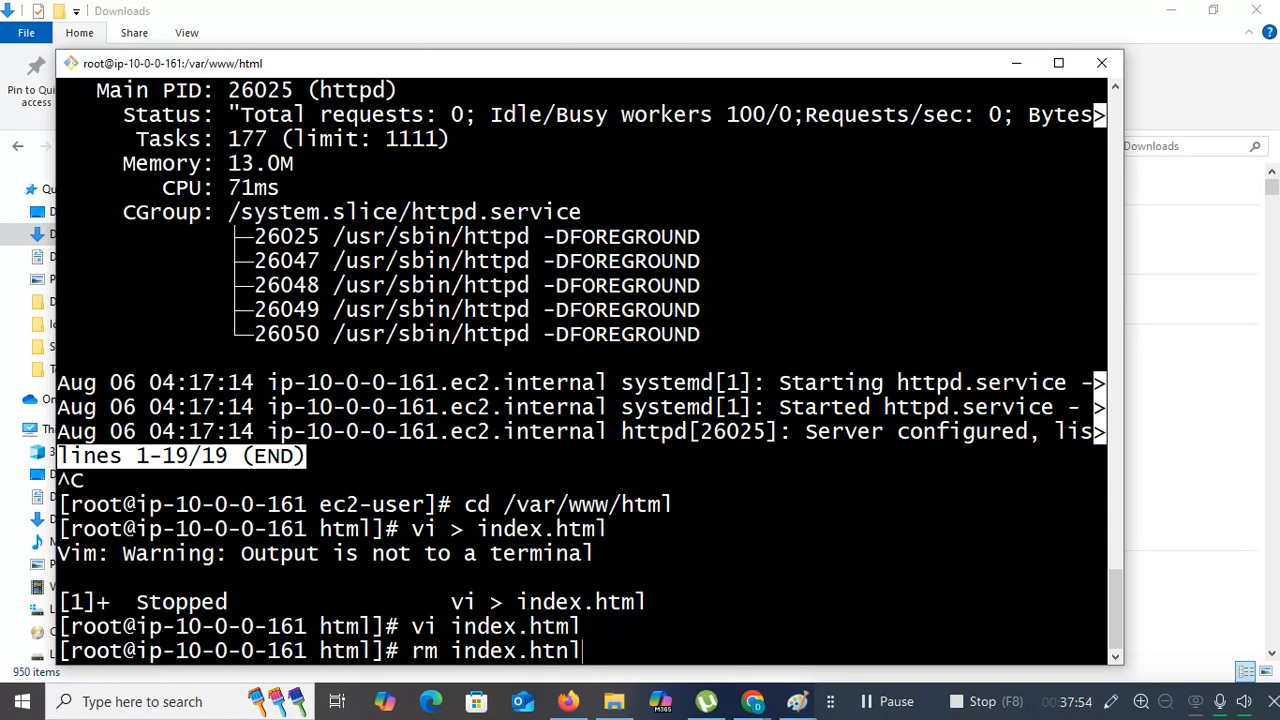
pyautogui.press('Return')
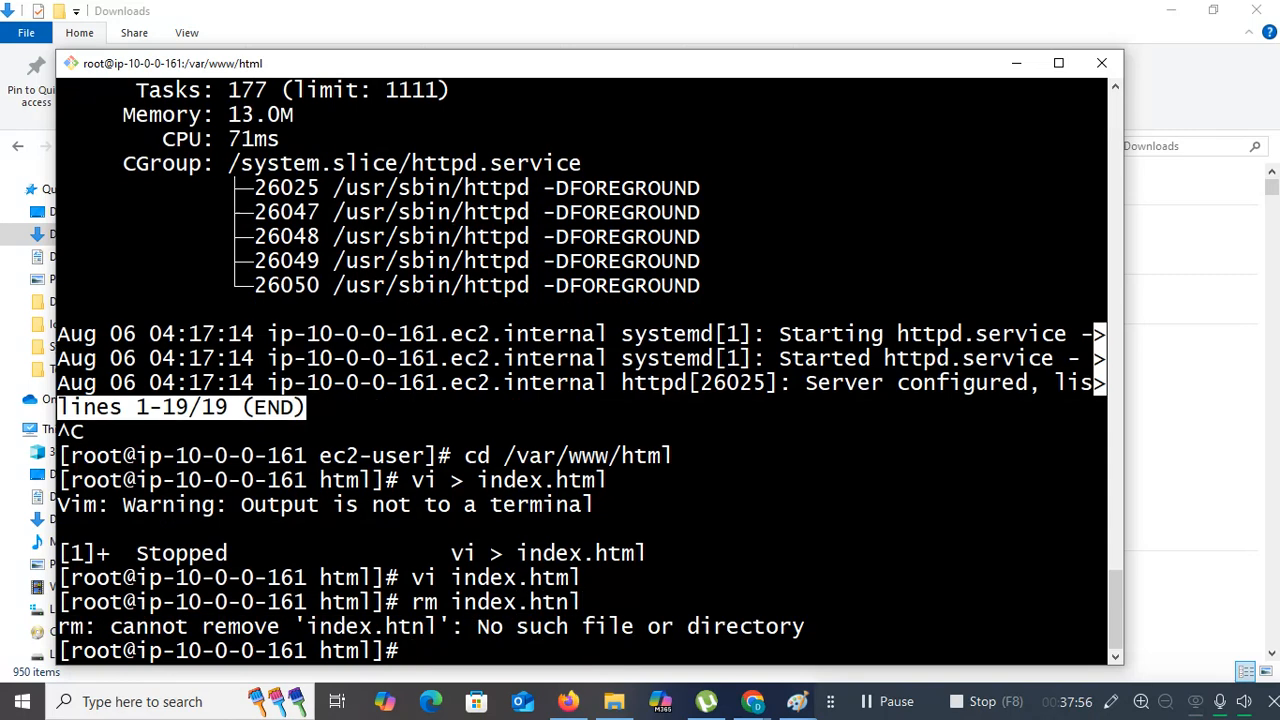
pyautogui.press('Up')
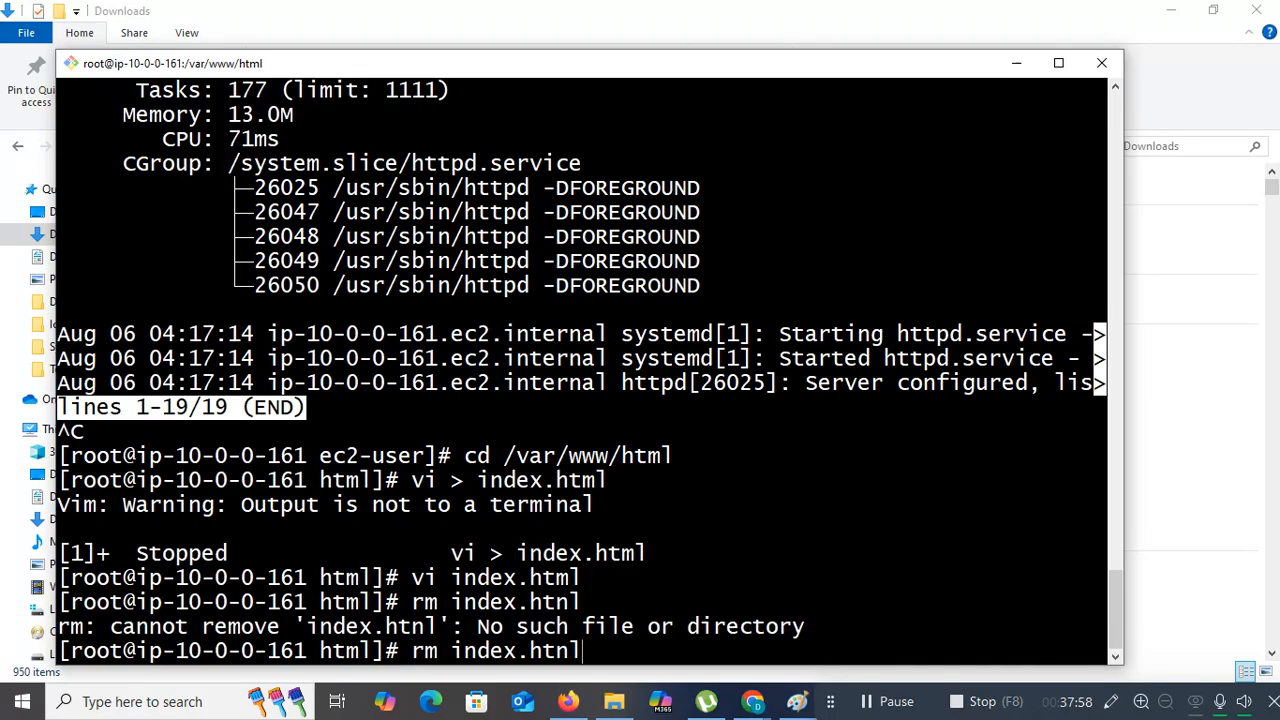
pyautogui.press('BackSpace')
pyautogui.press('BackSpace')
pyautogui.write('ml')
pyautogui.press('Return')
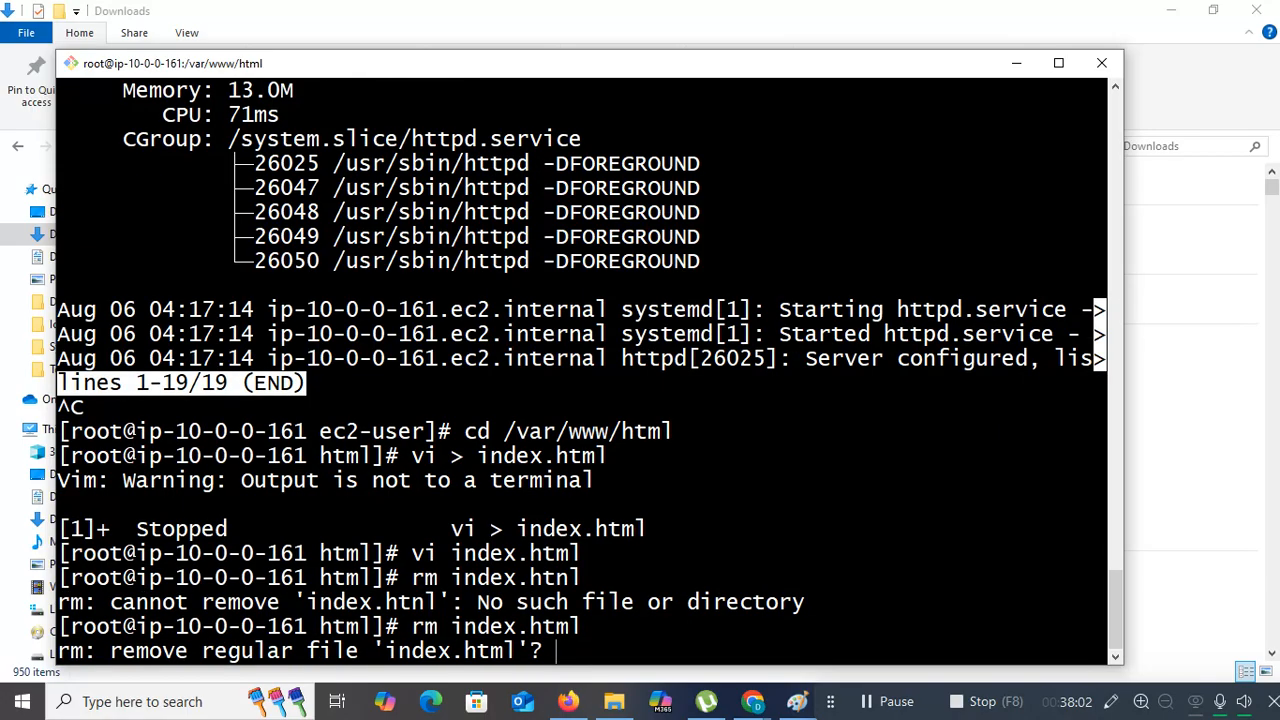
pyautogui.write('y')
pyautogui.press('Return')
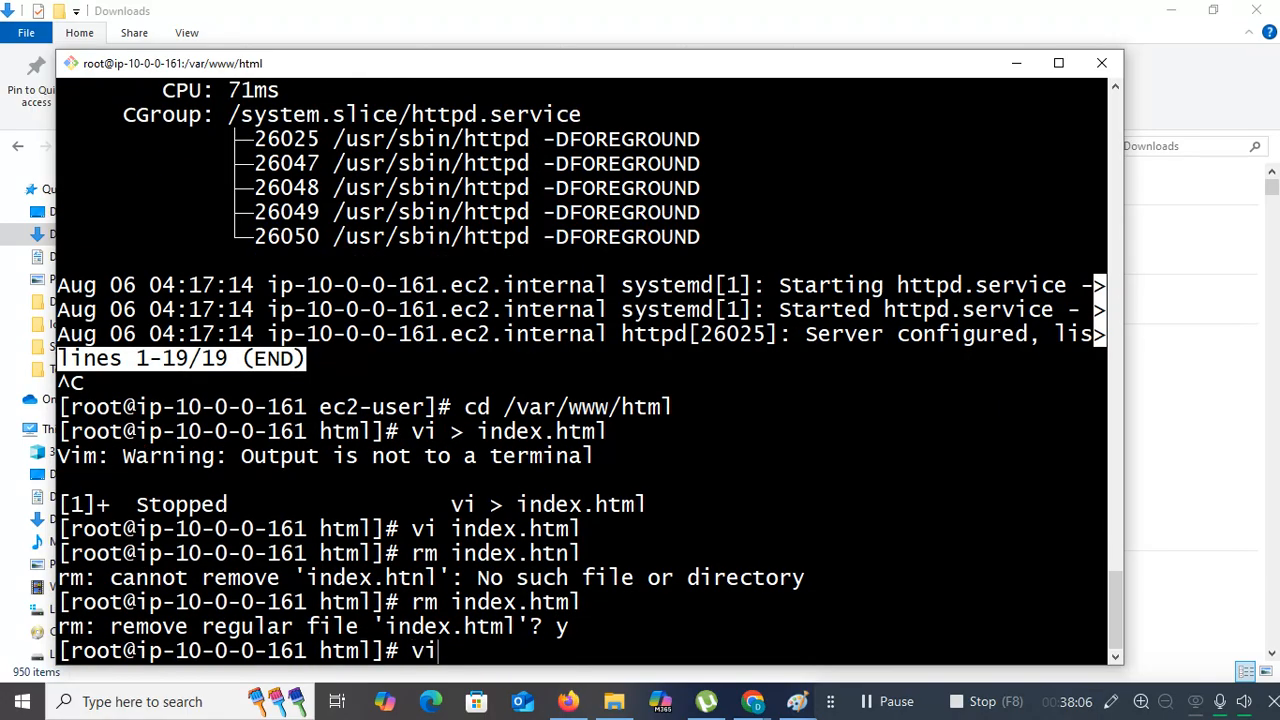
pyautogui.write('vi index.h')
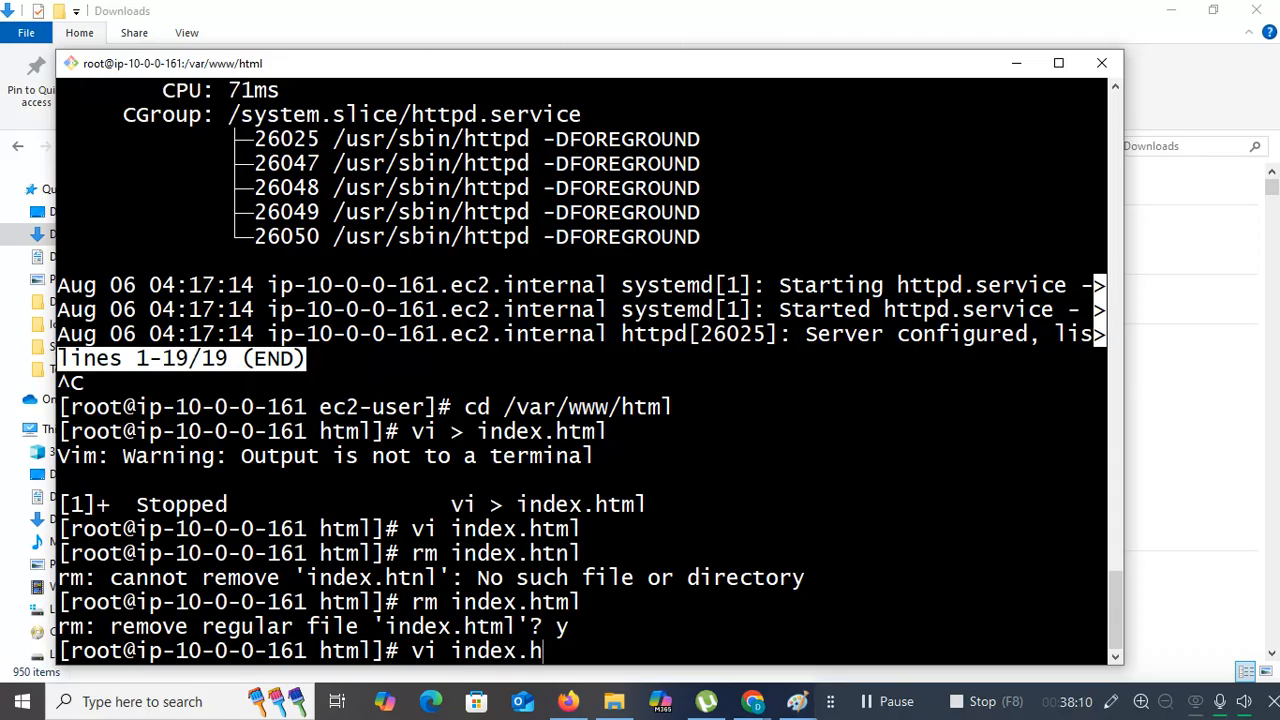
pyautogui.write('tml')
# Write '<h1> welcome to infosys-server </h1>' into the new index.html and save with :wq
pyautogui.press('Return')
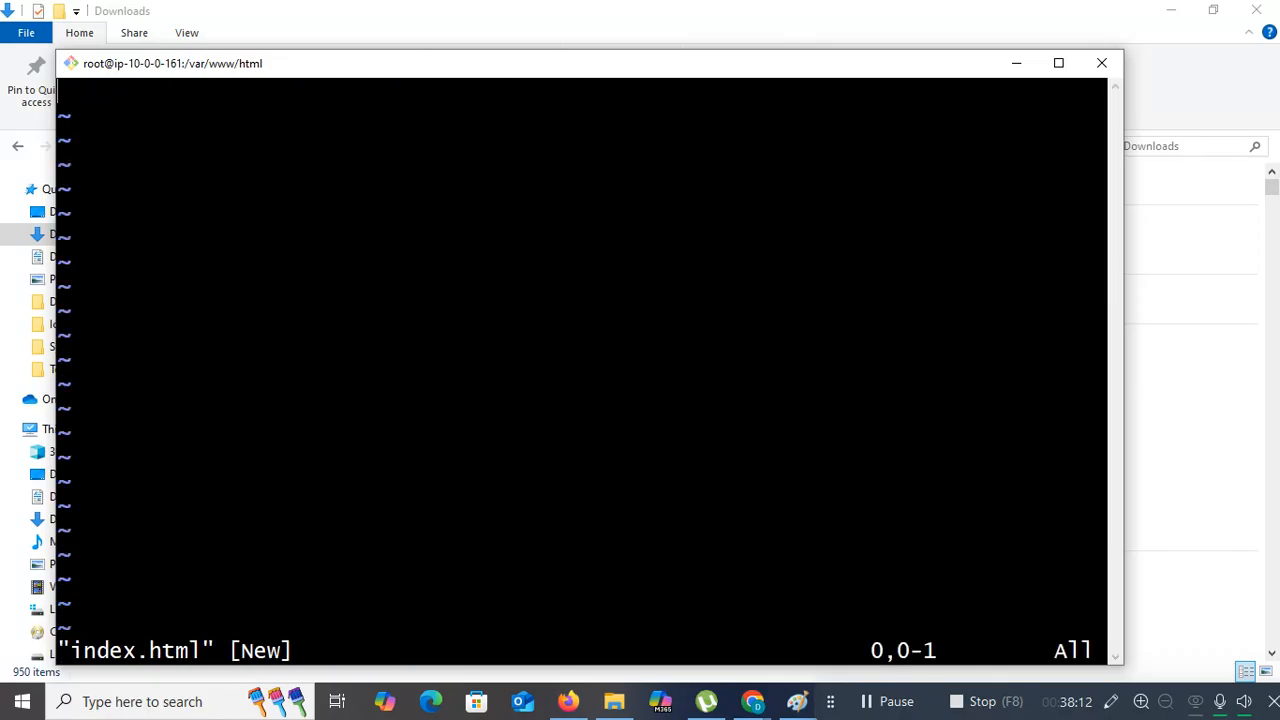
pyautogui.press('Escape')
pyautogui.press('Escape')
pyautogui.press('i')
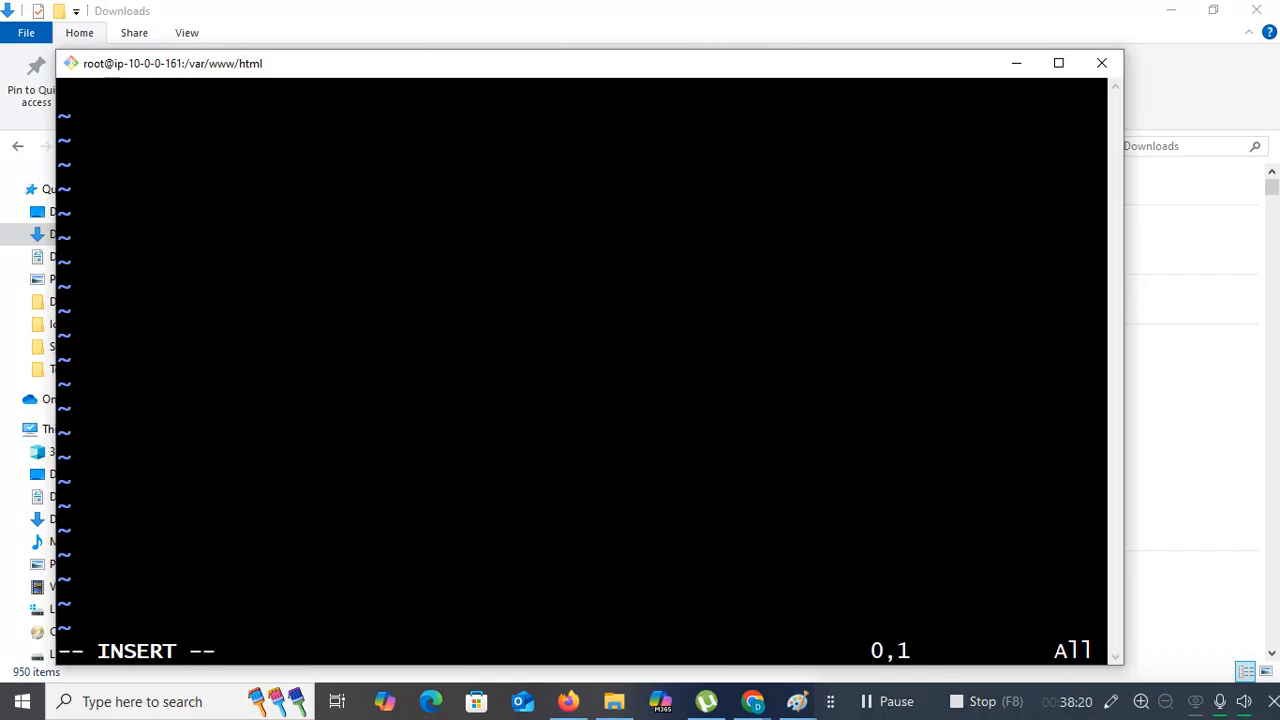
pyautogui.write('<h1> ')
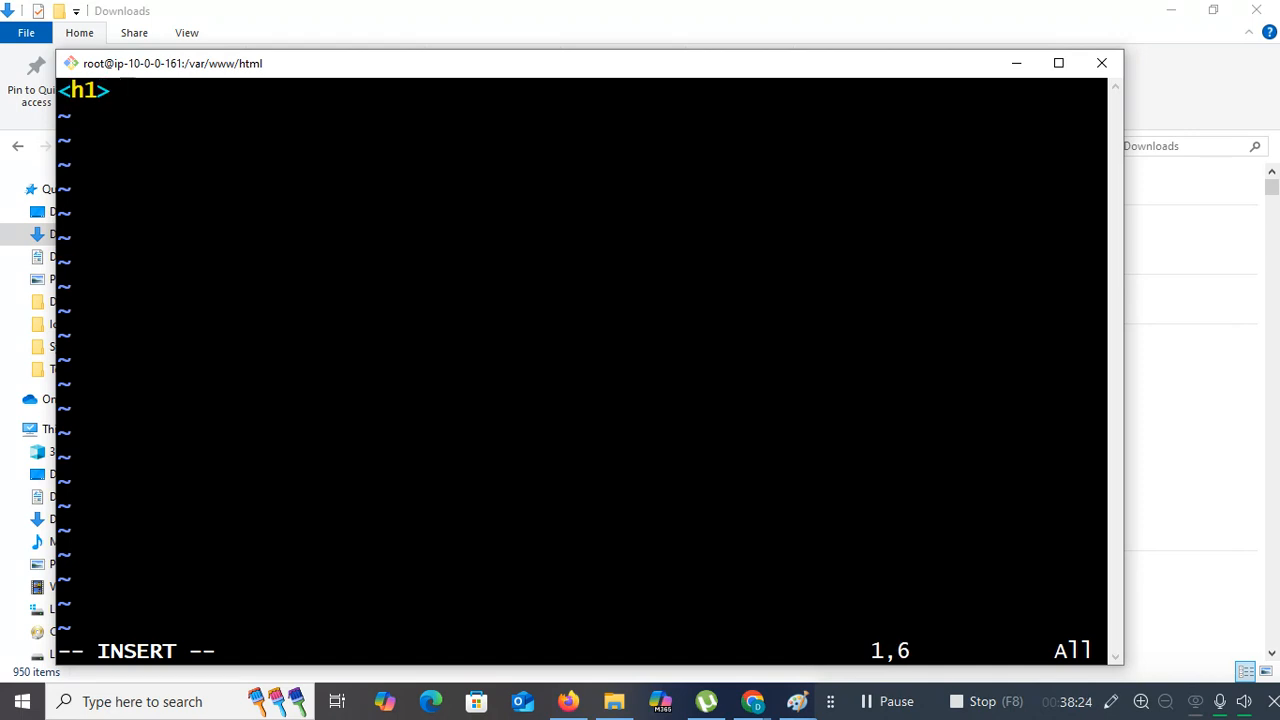
pyautogui.write('welc')
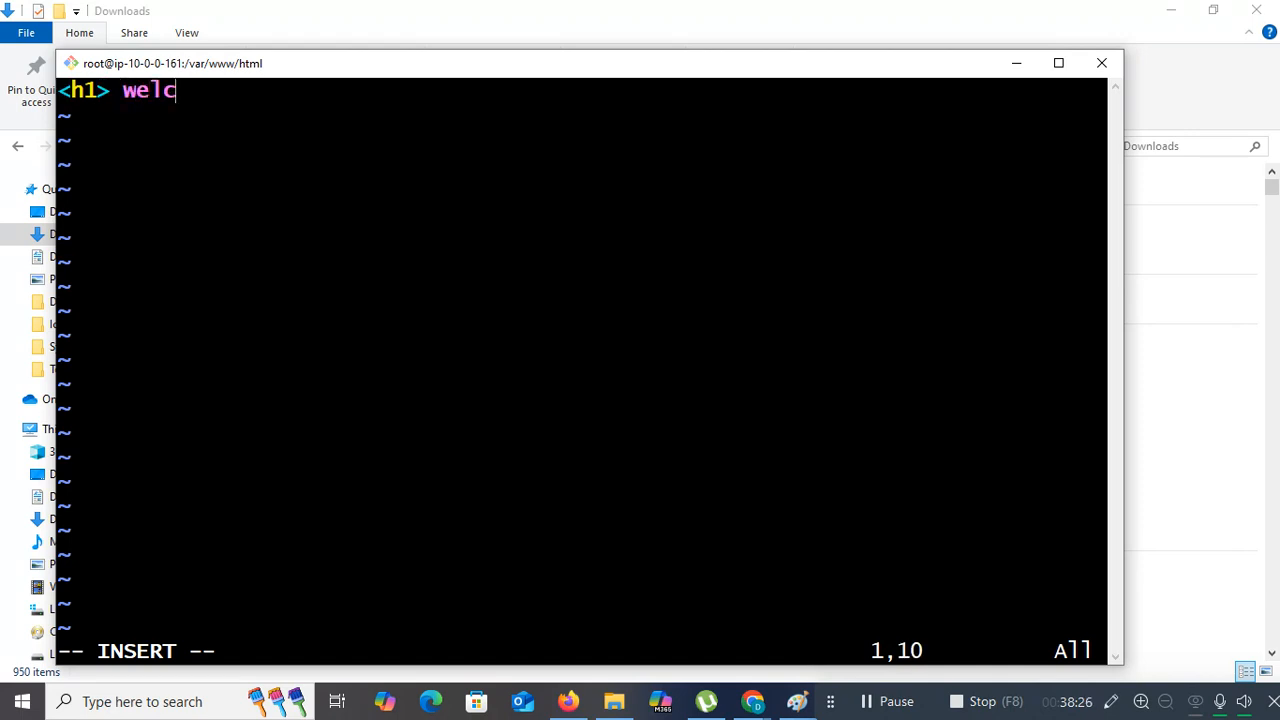
pyautogui.write('ome to ')
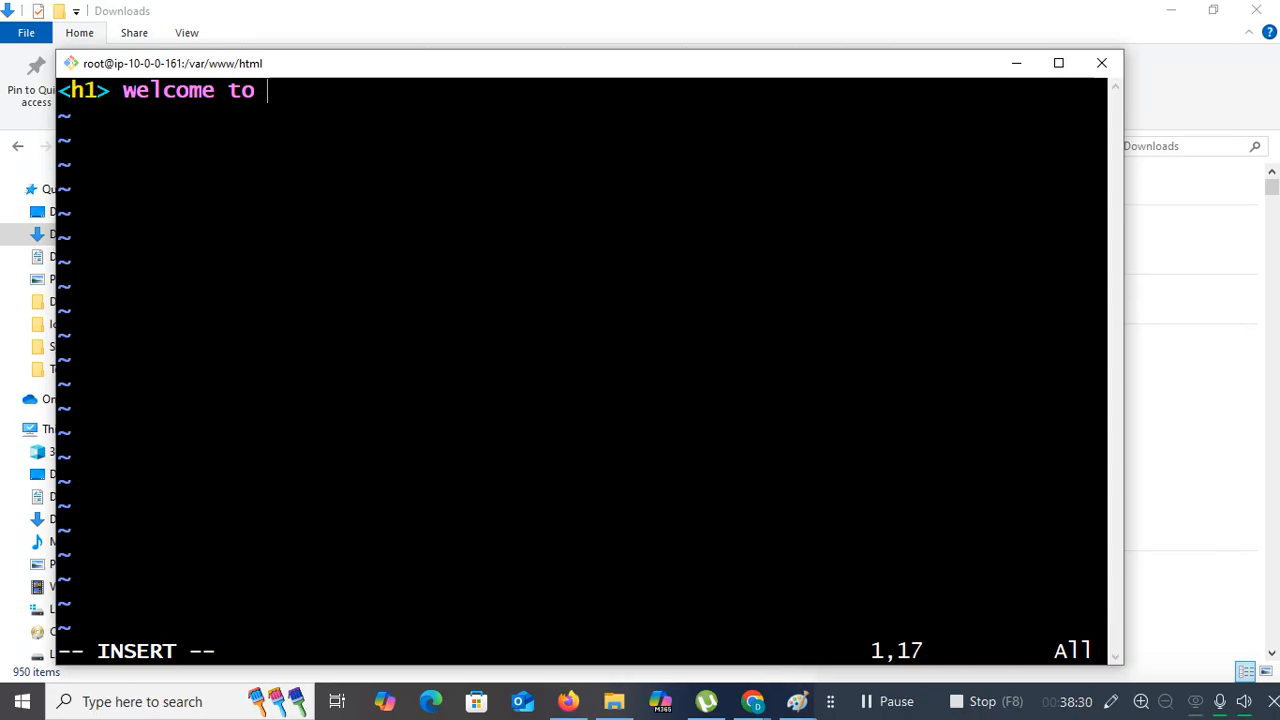
pyautogui.write('javeed ')
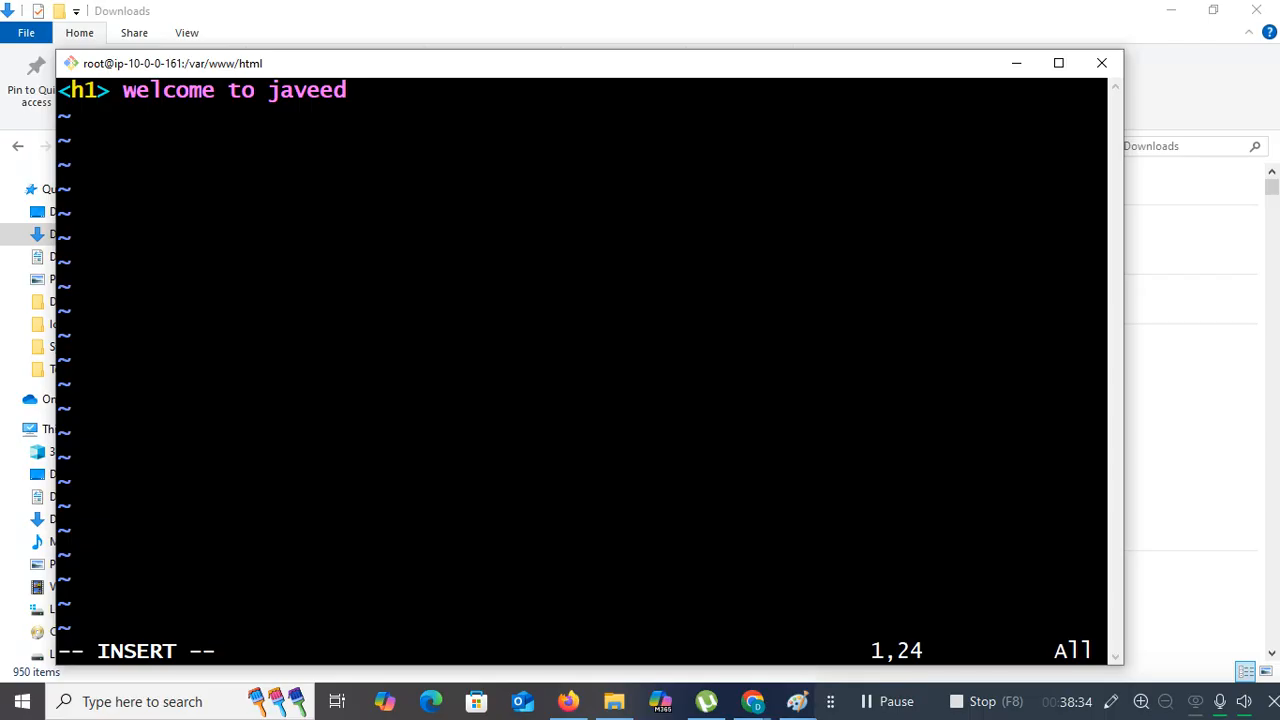
pyautogui.write('s')
pyautogui.press('BackSpace')
pyautogui.press('BackSpace')
pyautogui.press('BackSpace')
pyautogui.press('BackSpace')
pyautogui.press('BackSpace')
pyautogui.press('BackSpace')
pyautogui.press('BackSpace')
pyautogui.press('BackSpace')
pyautogui.press('BackSpace')
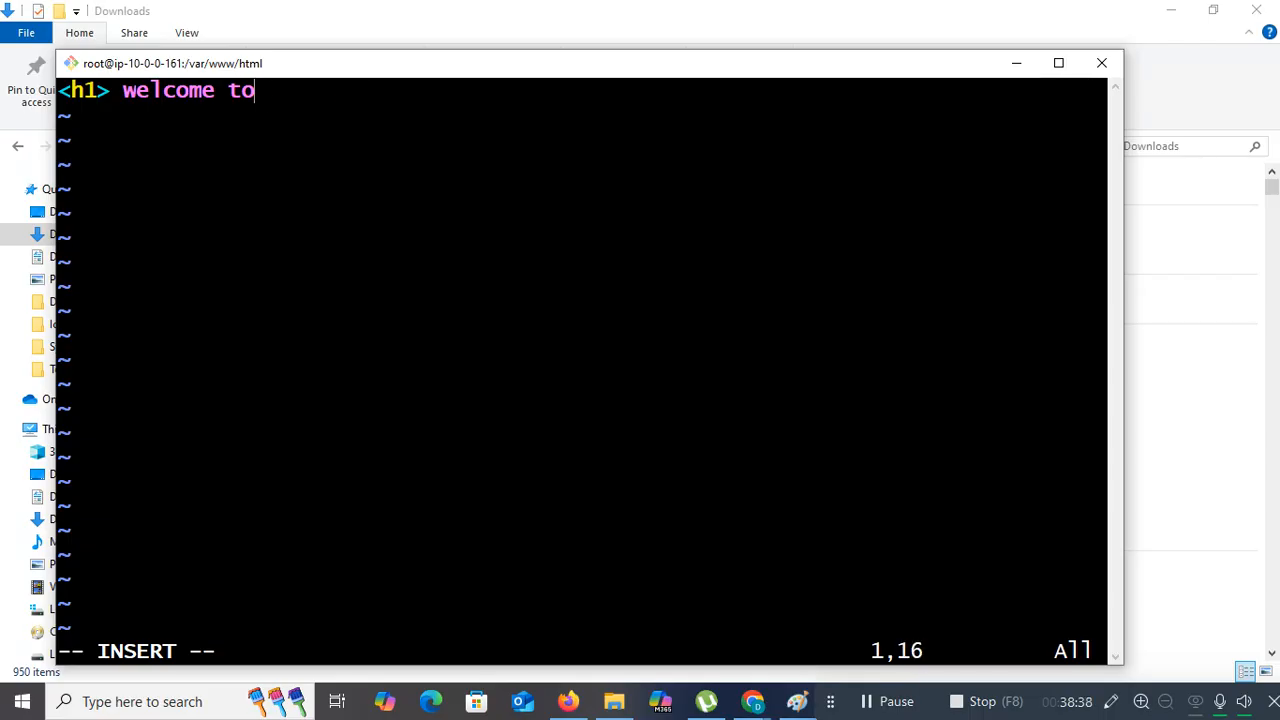
pyautogui.write('infos')
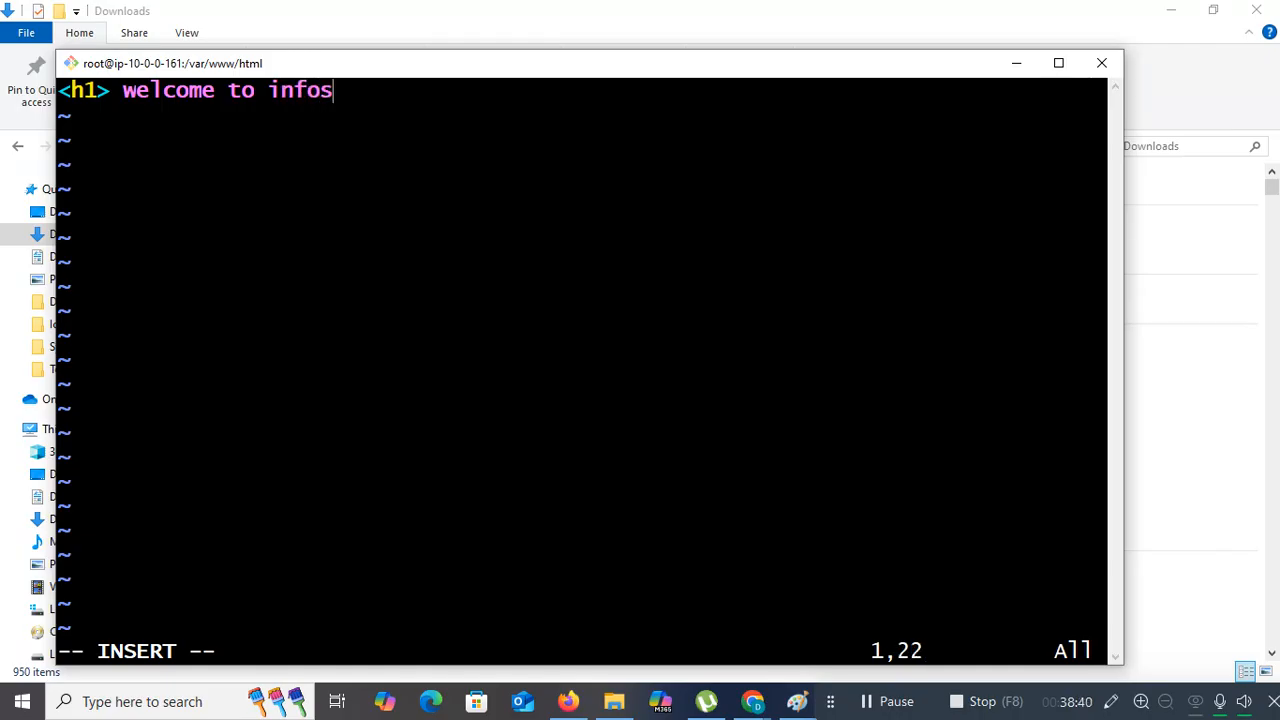
pyautogui.write('ys-ser')
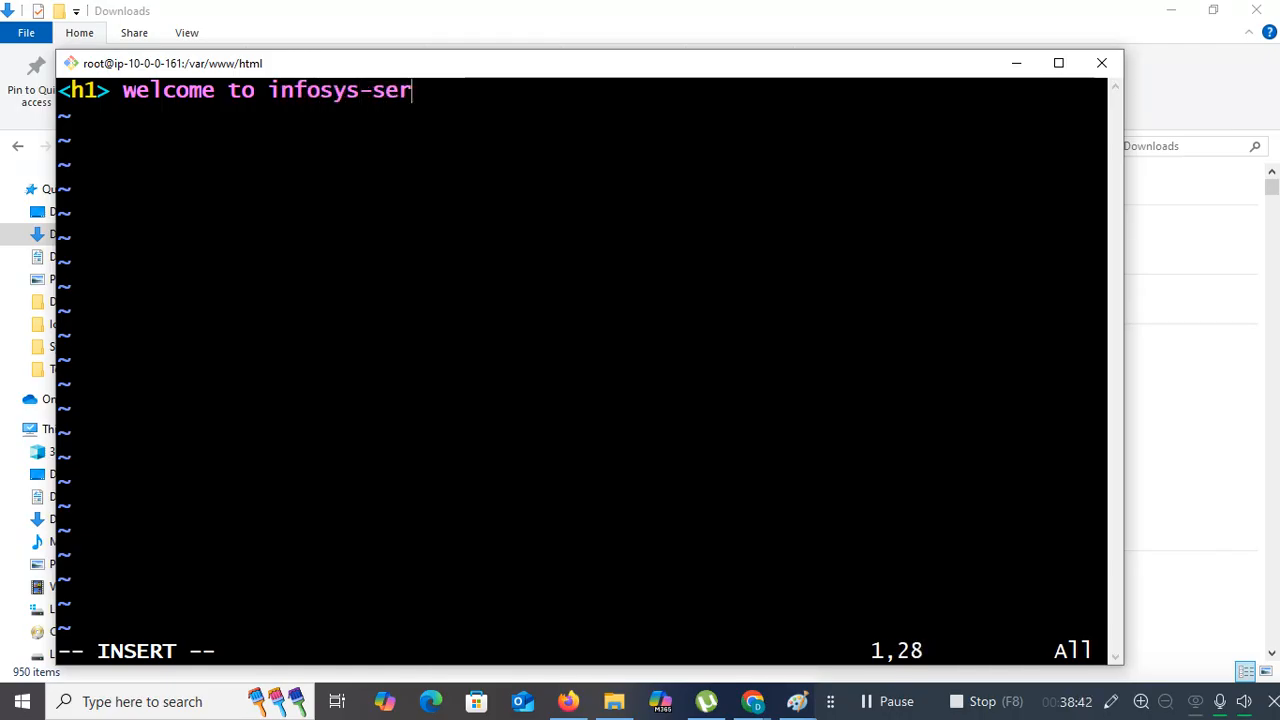
pyautogui.write('ver ')
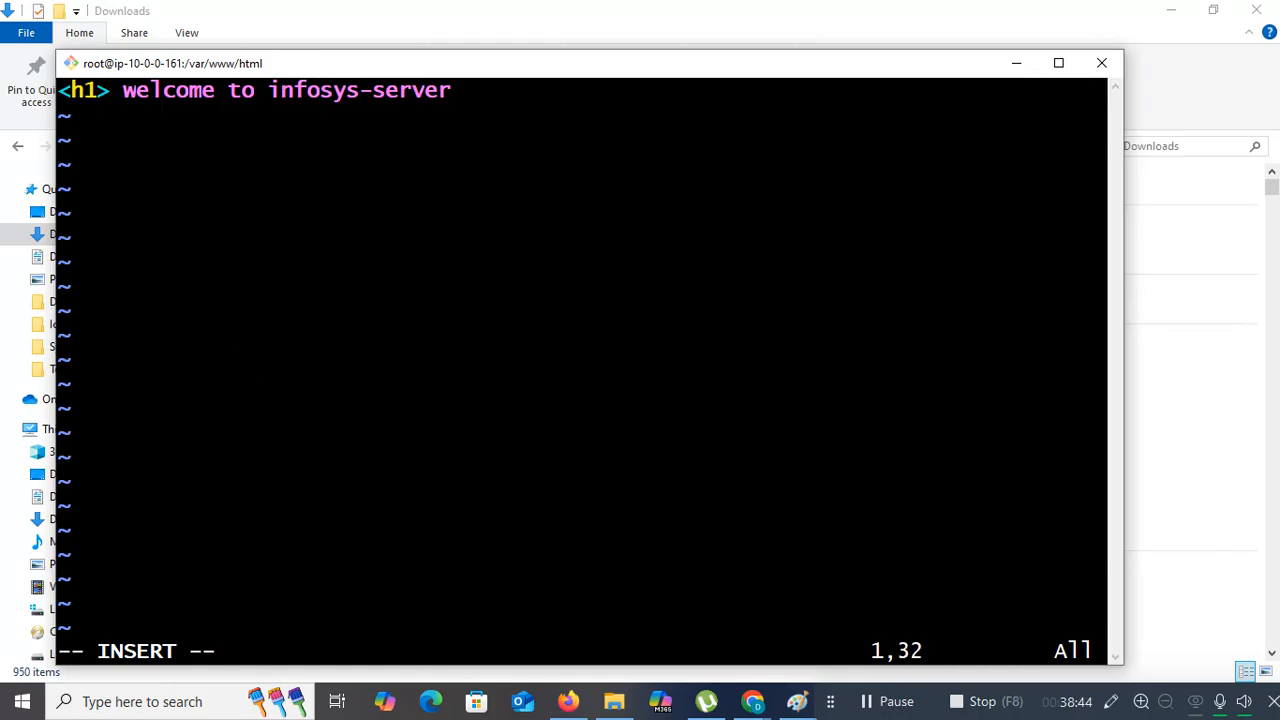
pyautogui.write('</h1>')
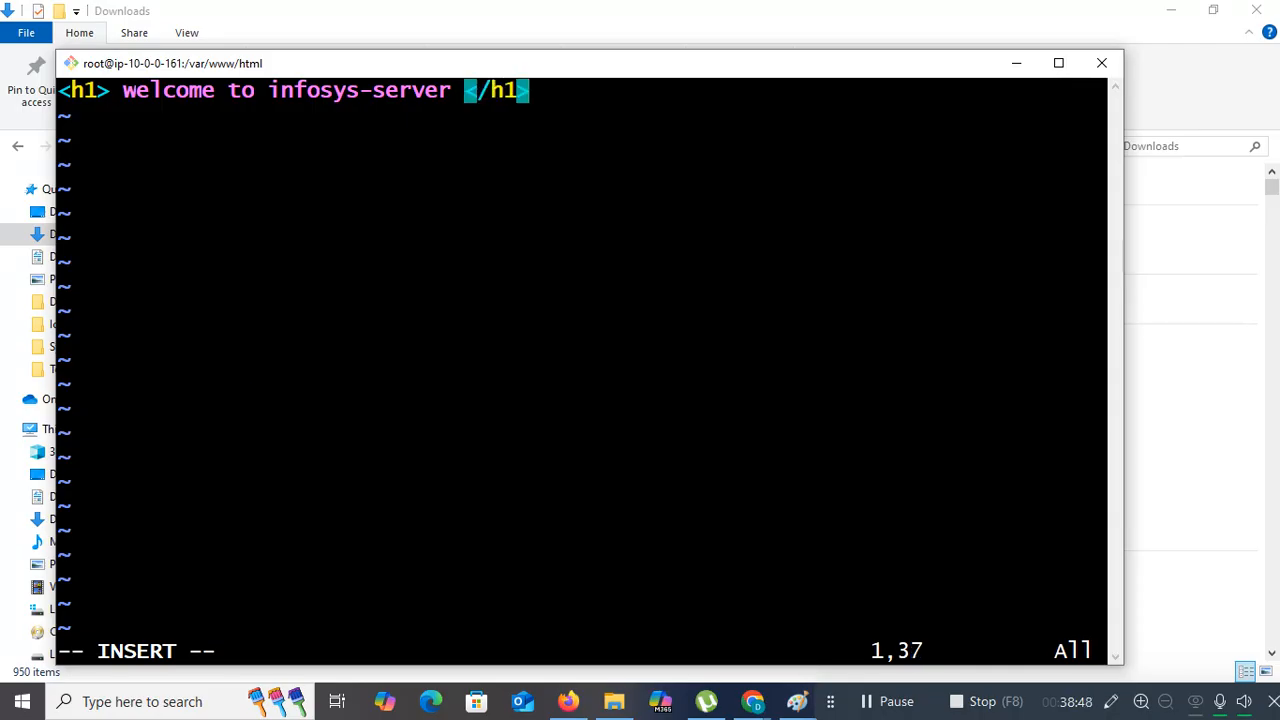
pyautogui.press('Escape')
pyautogui.press('p')
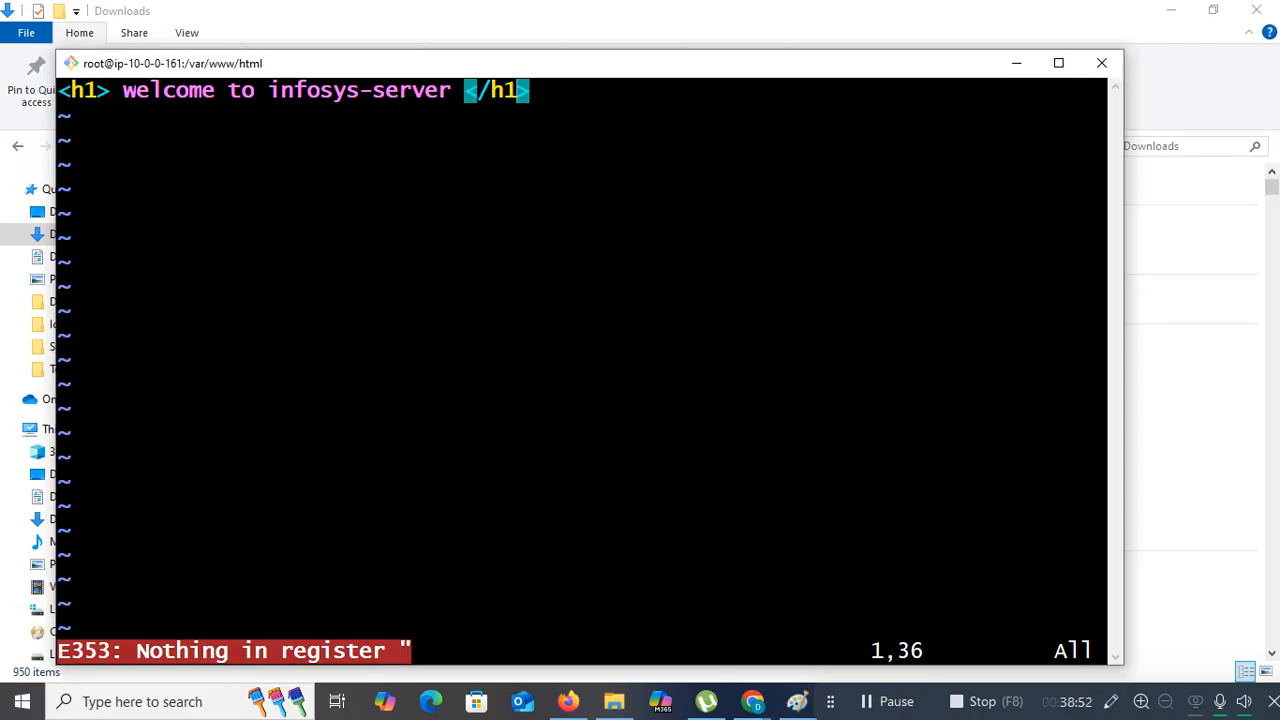
pyautogui.write(':wq')
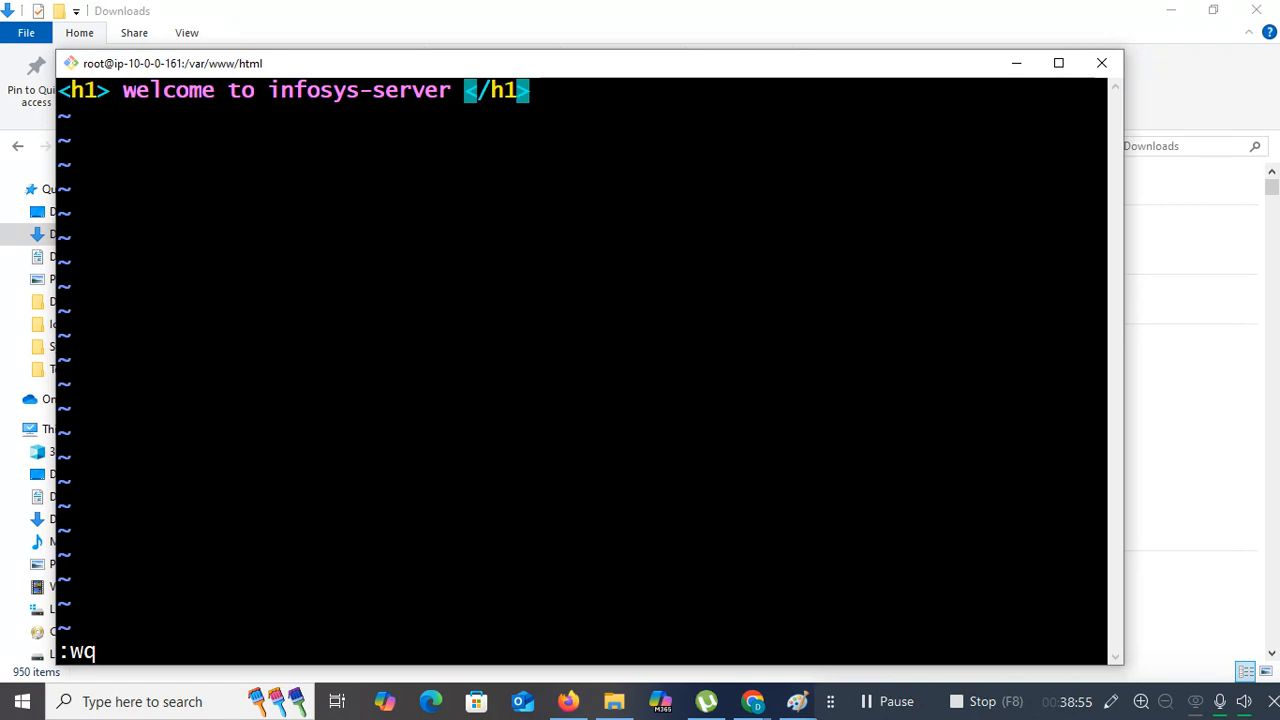
pyautogui.press('Return')
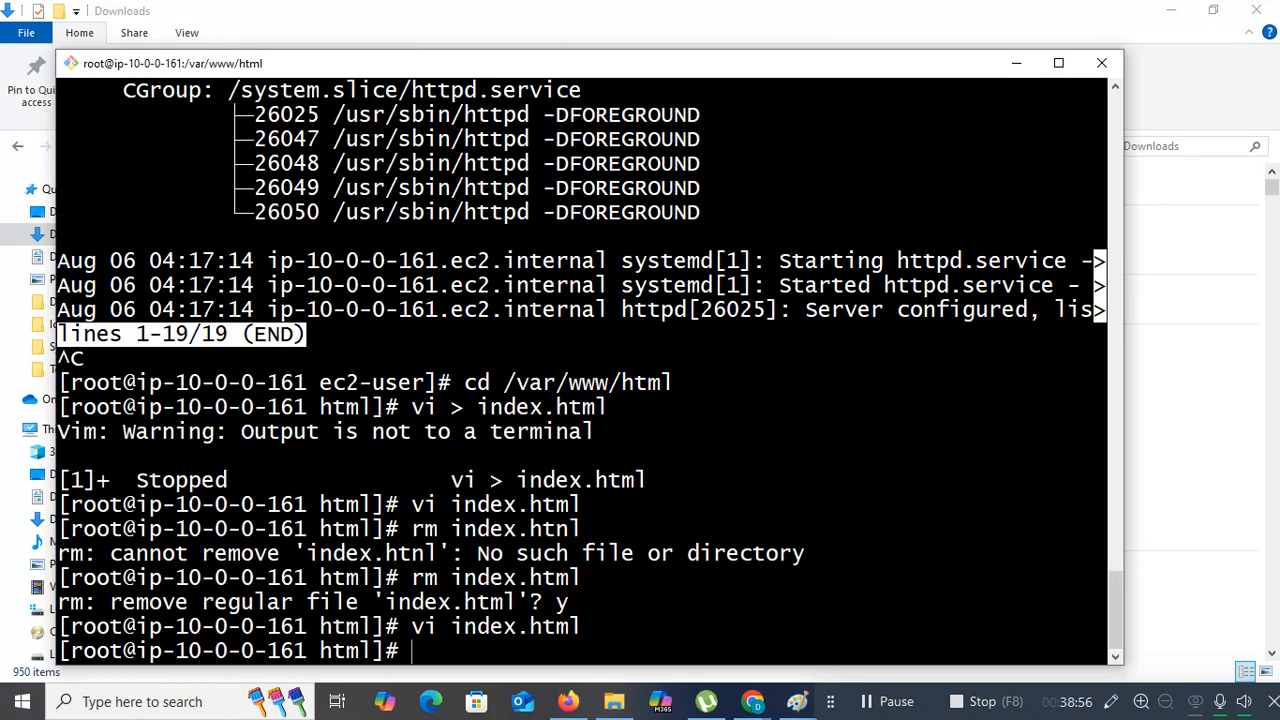
# Open infosys-frontend-server from the EC2 Instances list and copy its public IPv4 address
pyautogui.click(567, 701)
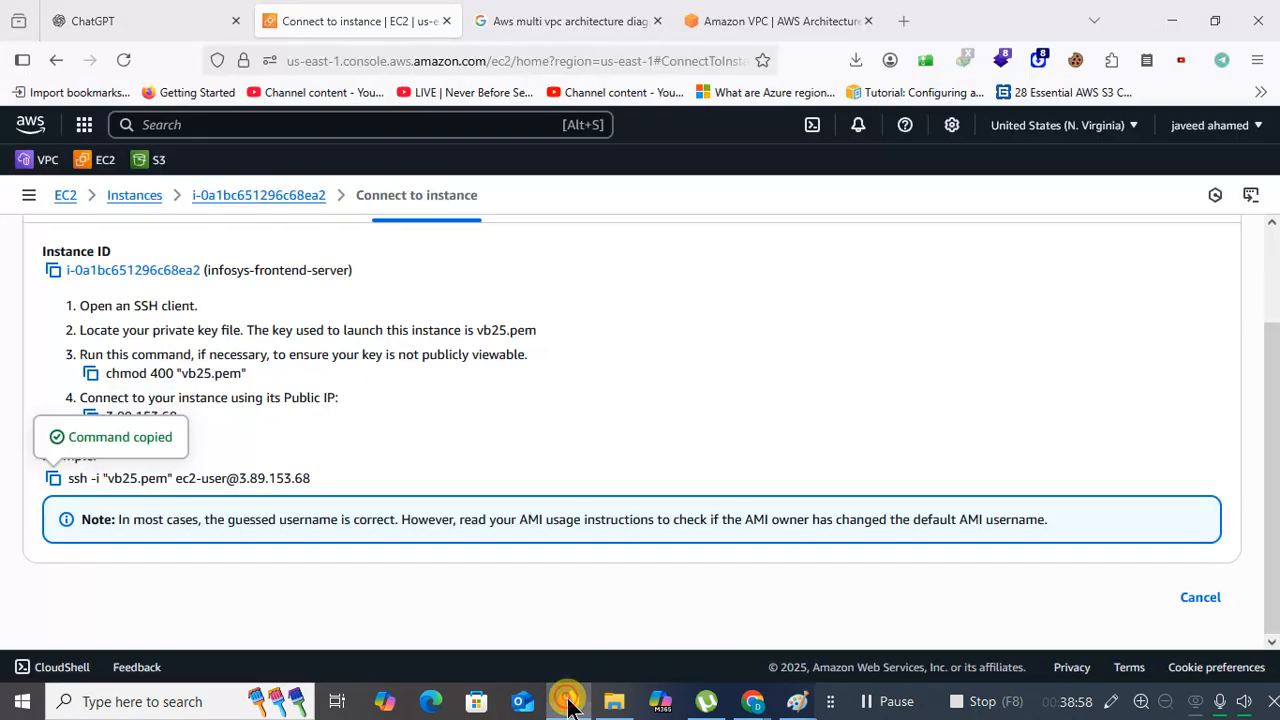
pyautogui.scroll(2, 494, 375)
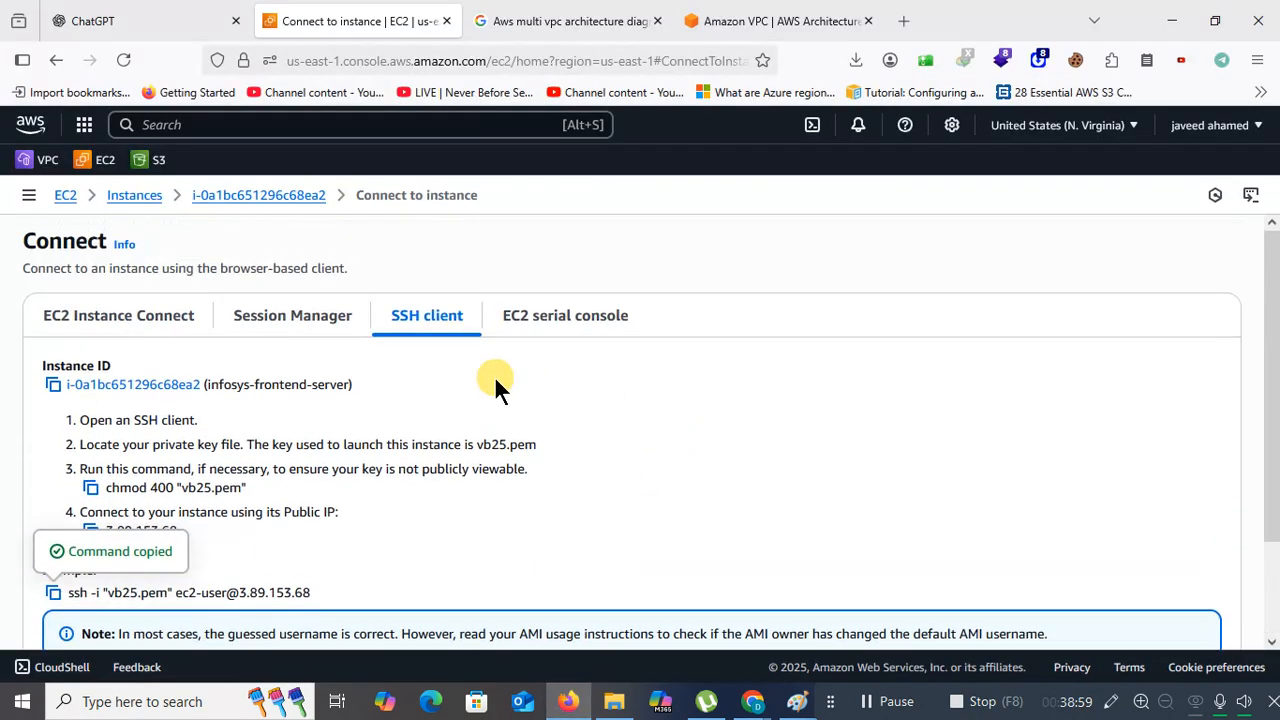
pyautogui.click(140, 196)
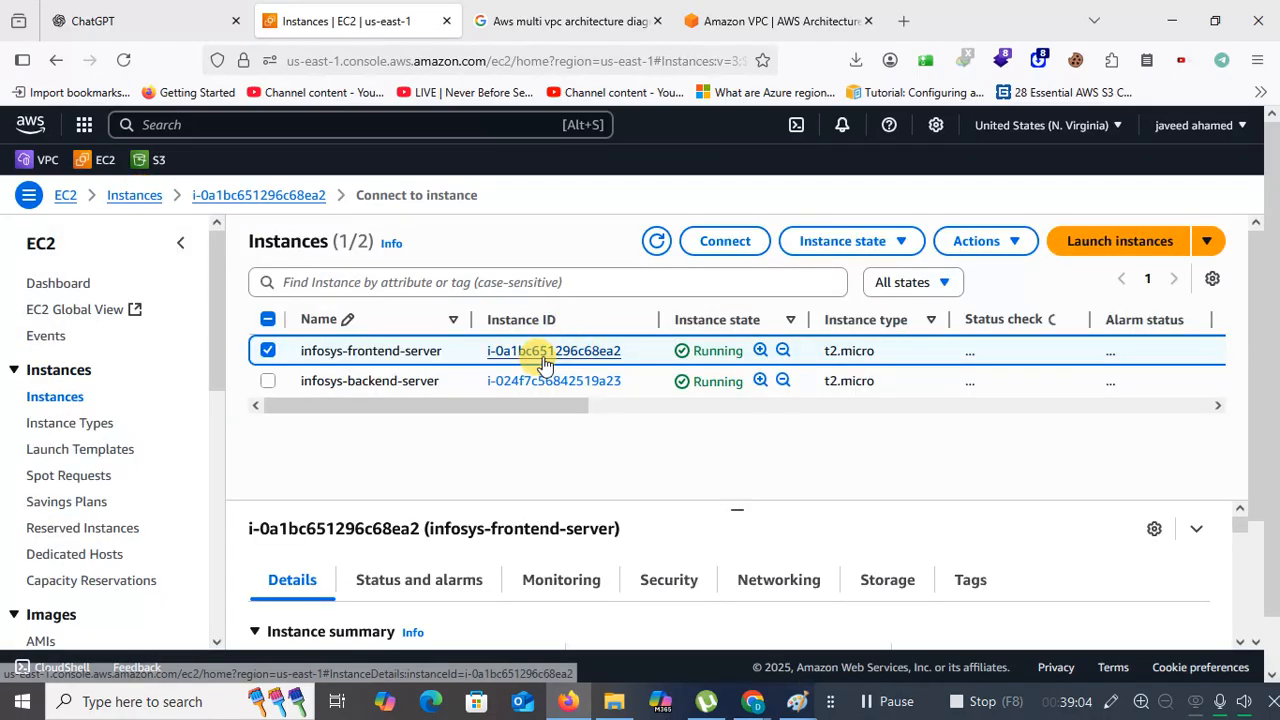
pyautogui.click(543, 360)
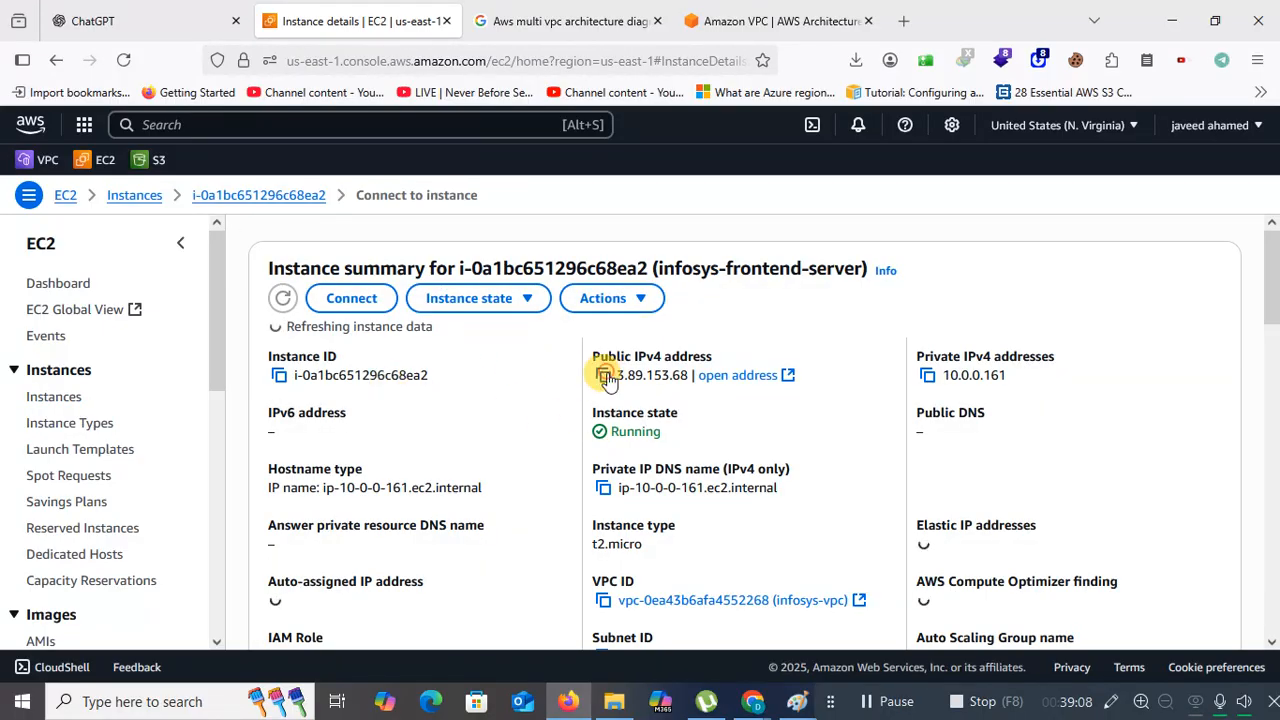
pyautogui.click(605, 377)
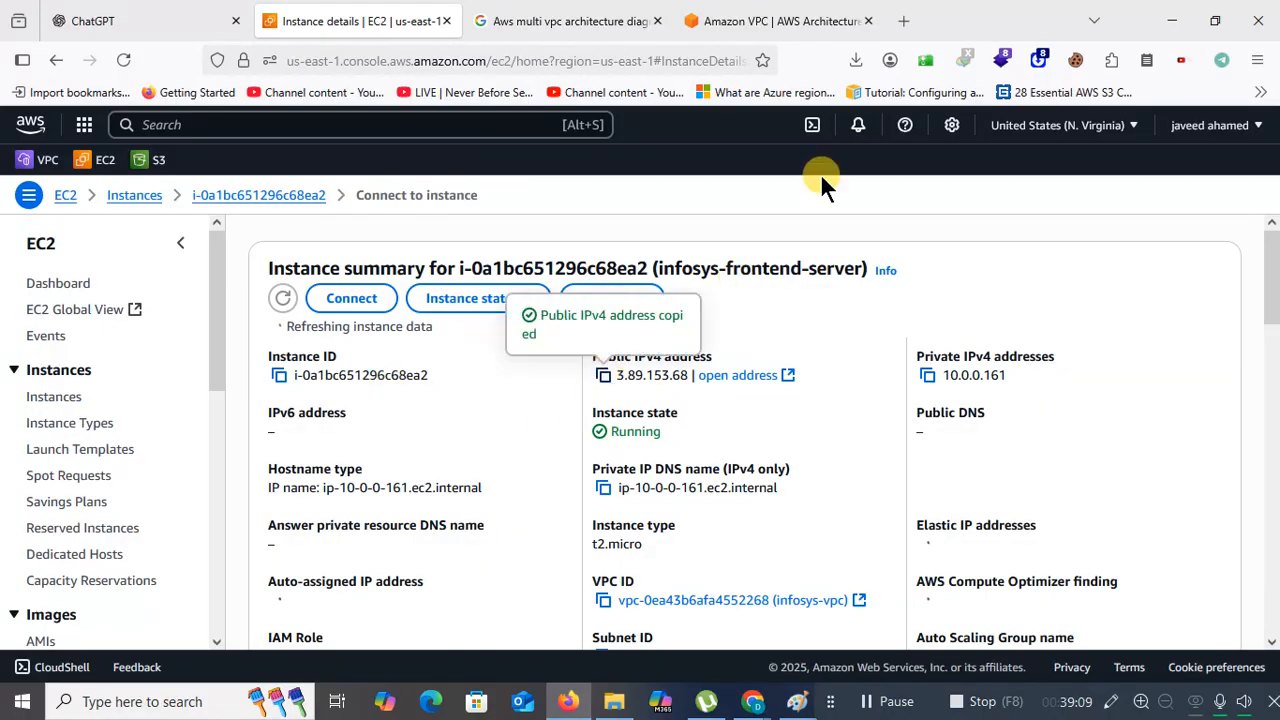
# Load 3.89.153.68 in a new tab, confirm the 'welcome to infosys-server' page, then return to the console
pyautogui.click(900, 22)
pyautogui.rightClick(658, 60)
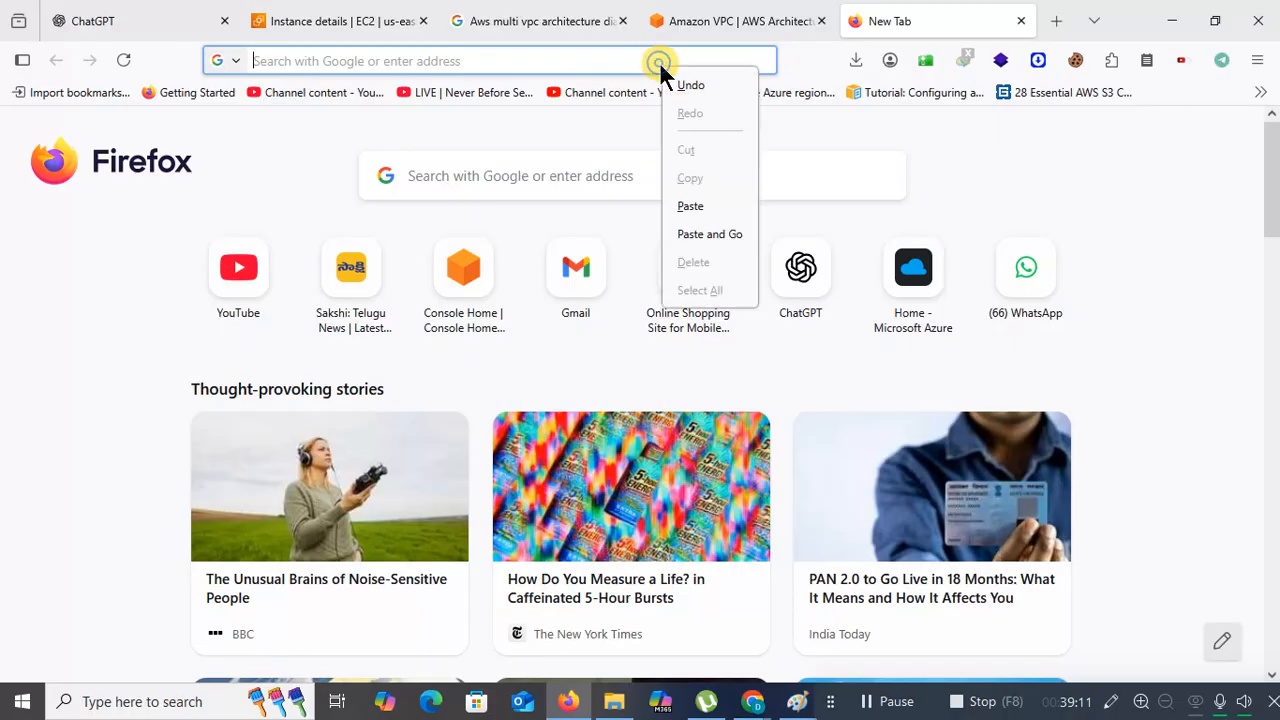
pyautogui.click(691, 206)
pyautogui.press('Return')
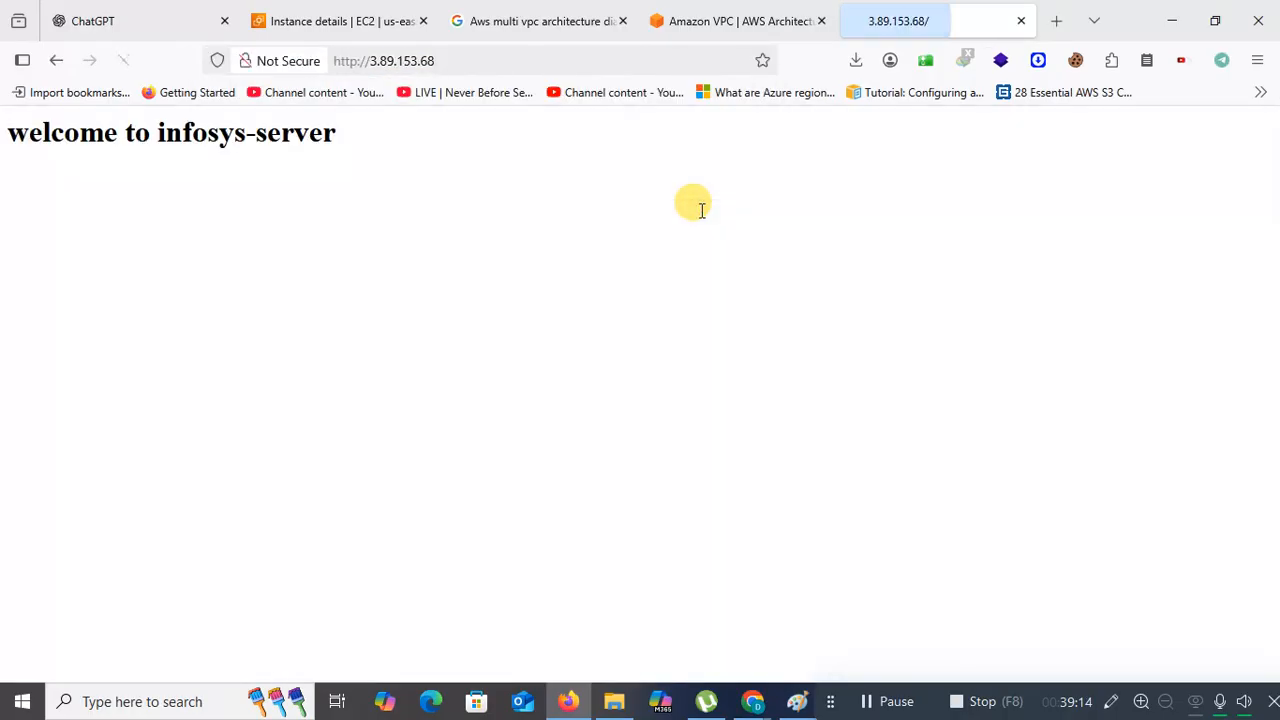
pyautogui.moveTo(414, 150); pyautogui.dragTo(3, 134)
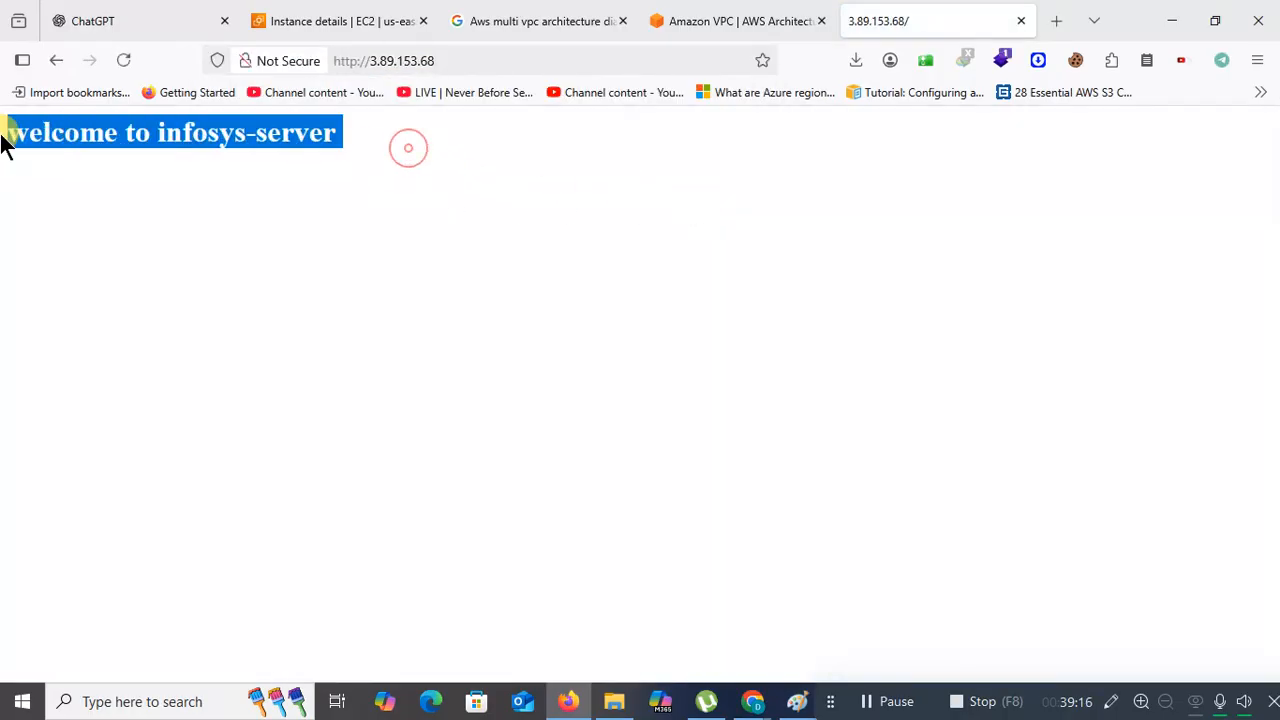
pyautogui.click(591, 280)
pyautogui.click(340, 21)
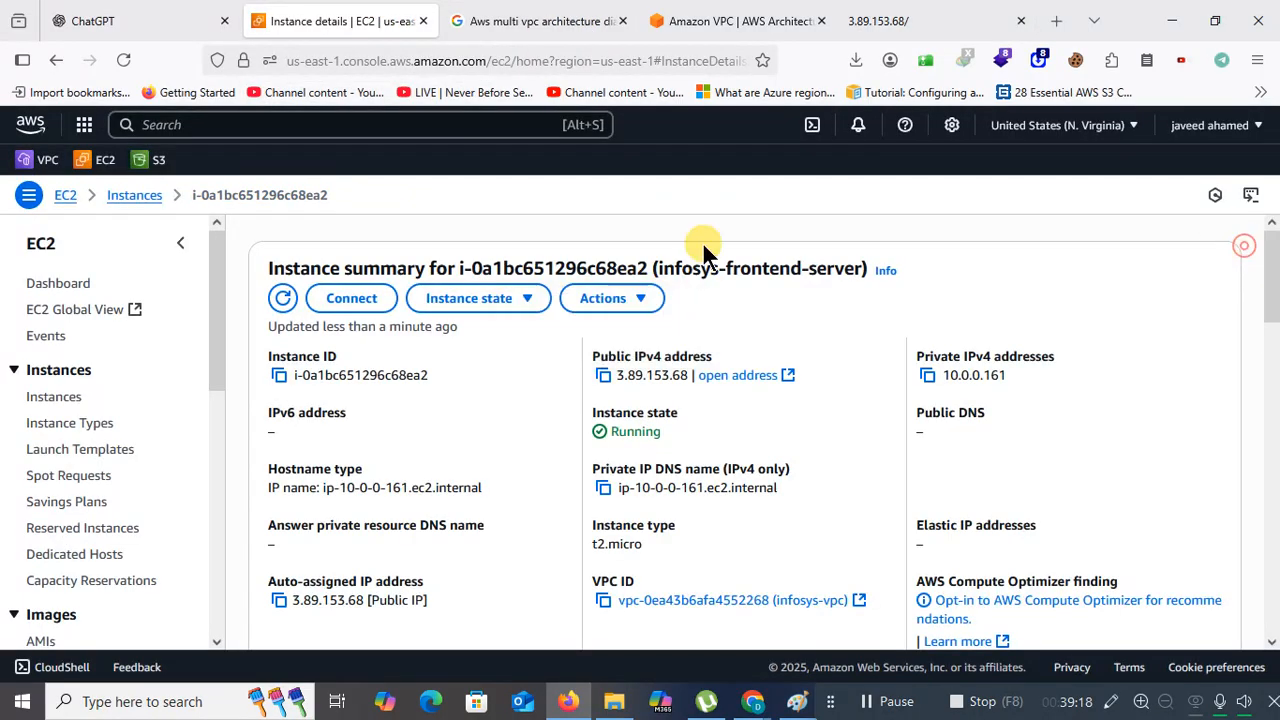
pyautogui.click(55, 398)
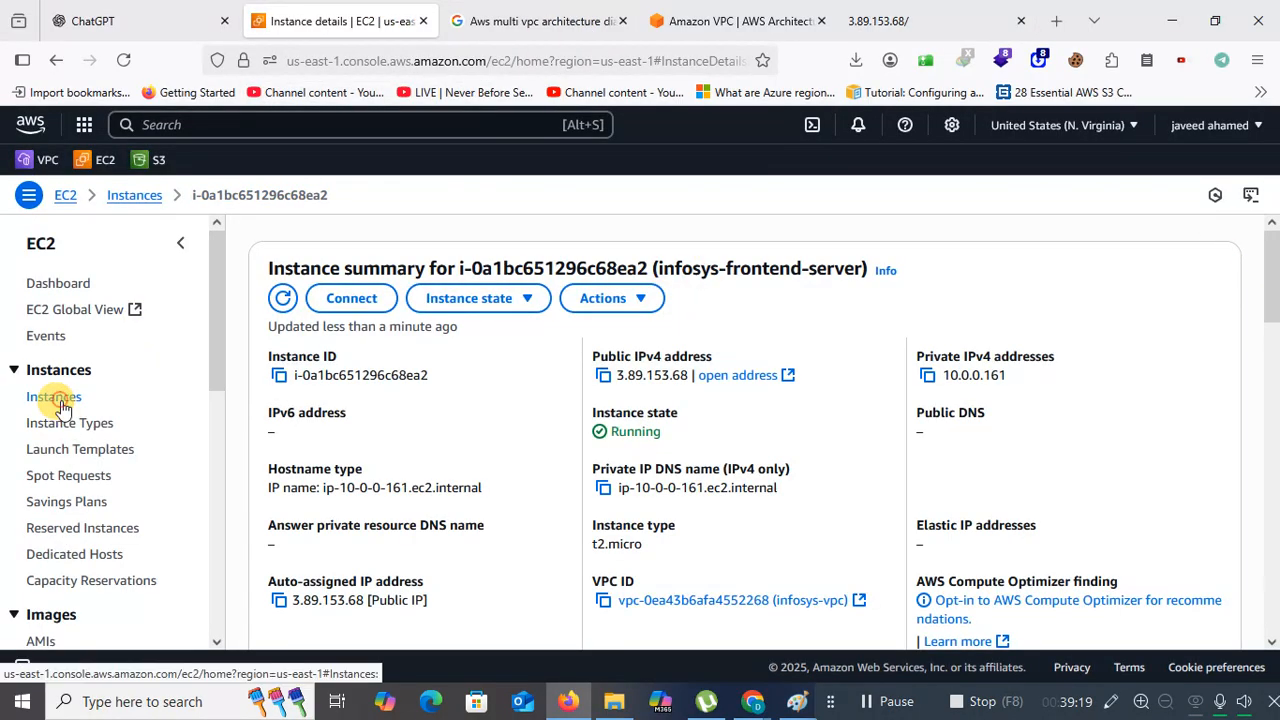
pyautogui.click(797, 701)
# Draw pencil arcs from the web server and Bastion to the SQL database subnet, then box Bastion
pyautogui.moveTo(1098, 332); pyautogui.dragTo(1127, 268)
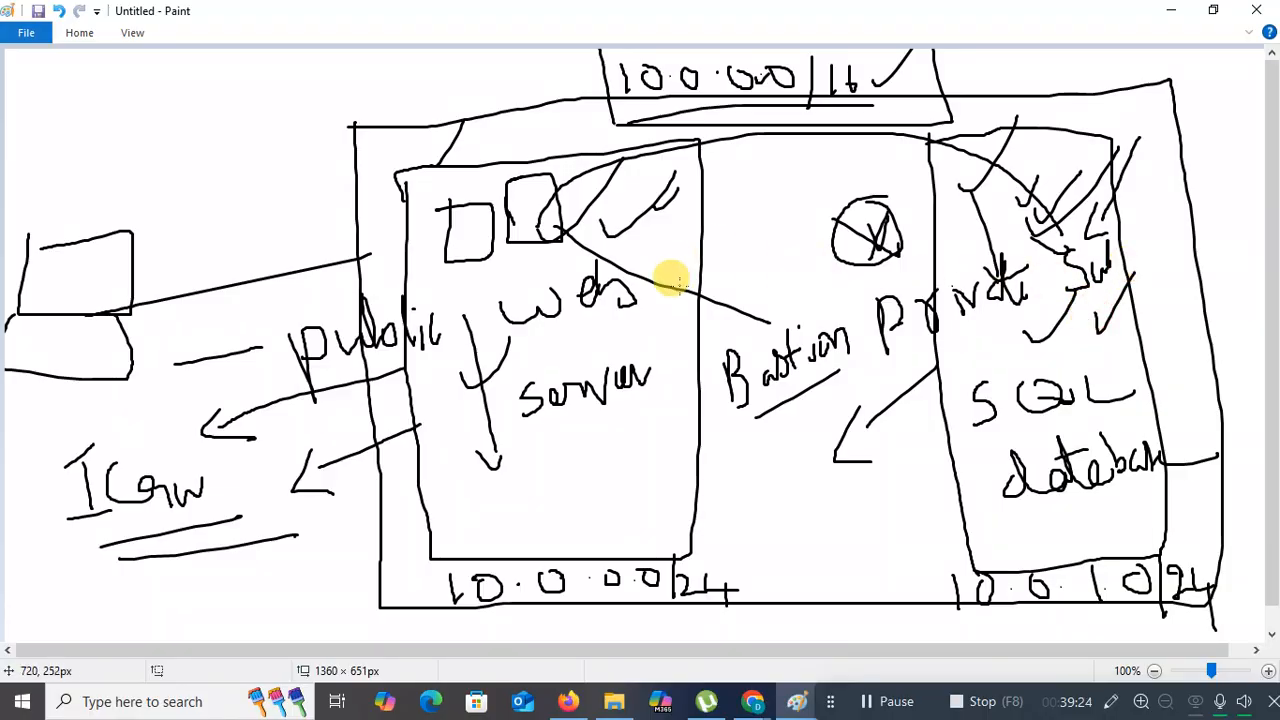
pyautogui.moveTo(657, 298)
pyautogui.mouseDown()
pyautogui.moveTo(655, 257)
pyautogui.moveTo(929, 170)
pyautogui.moveTo(1000, 274)
pyautogui.mouseUp()
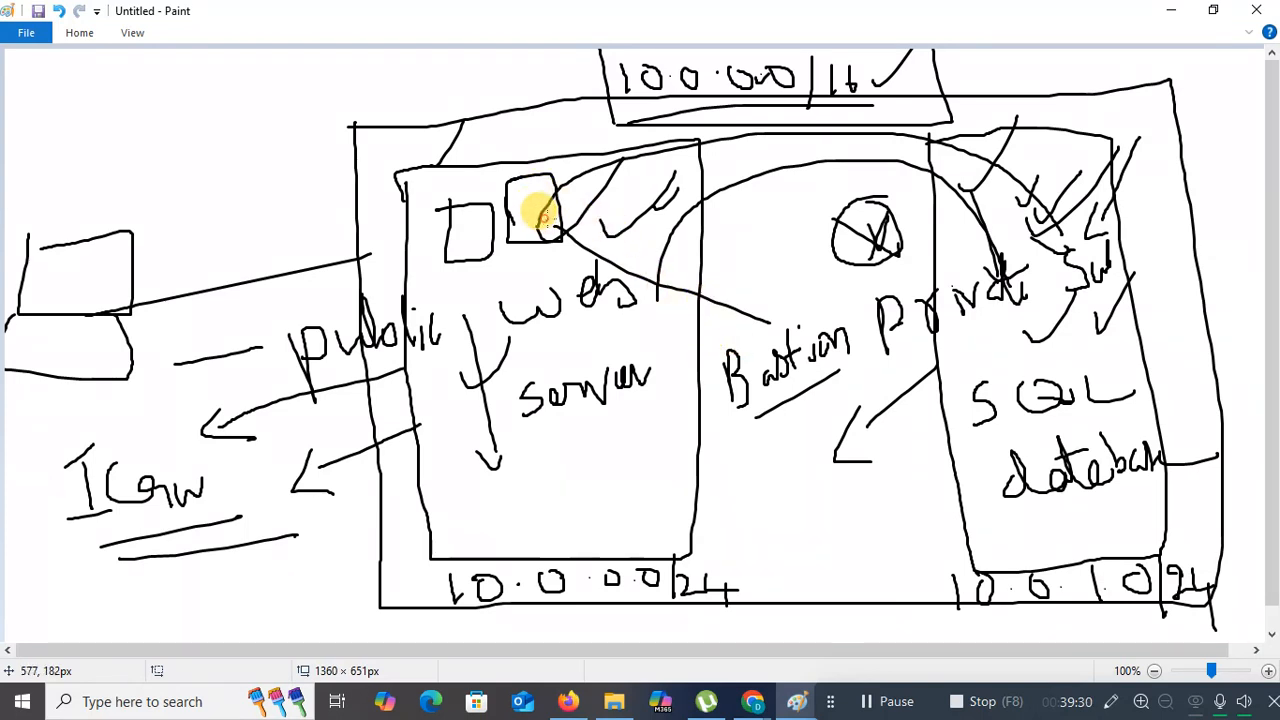
pyautogui.moveTo(543, 215)
pyautogui.mouseDown()
pyautogui.moveTo(877, 189)
pyautogui.moveTo(995, 262)
pyautogui.moveTo(1004, 297)
pyautogui.mouseUp()
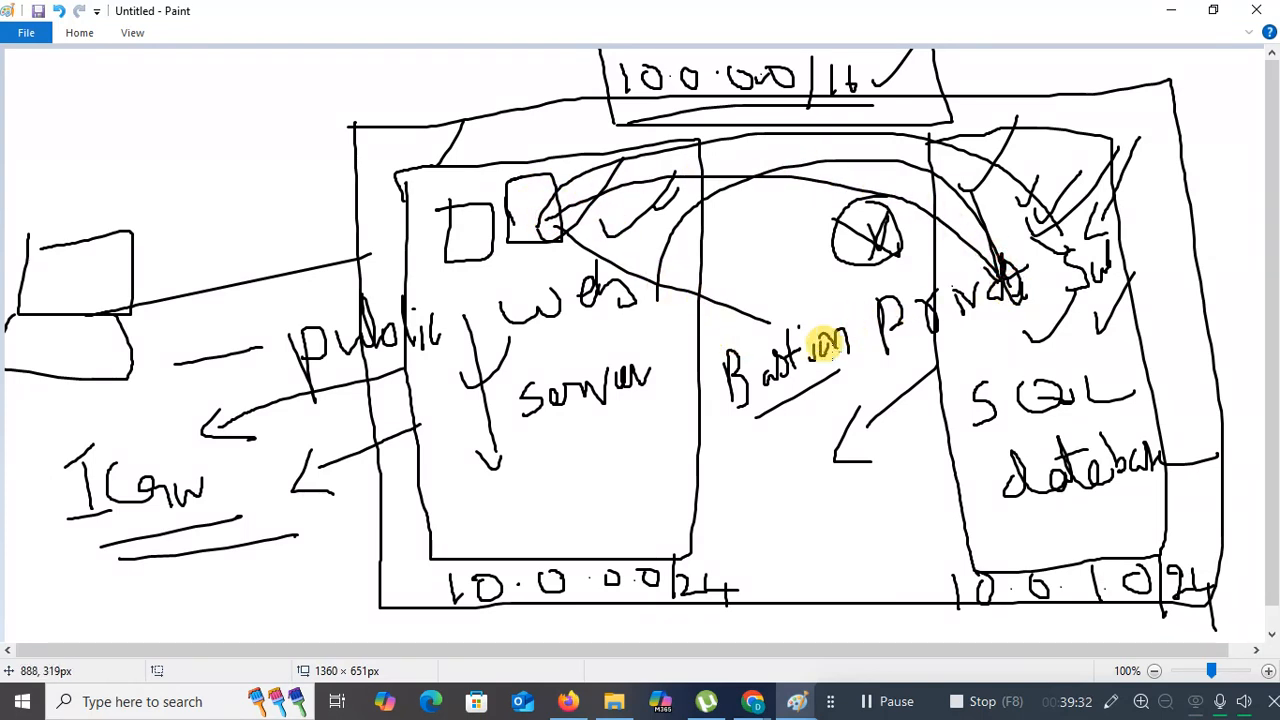
pyautogui.moveTo(707, 338)
pyautogui.mouseDown()
pyautogui.moveTo(846, 277)
pyautogui.moveTo(857, 337)
pyautogui.moveTo(757, 400)
pyautogui.moveTo(725, 412)
pyautogui.moveTo(708, 352)
pyautogui.mouseUp()
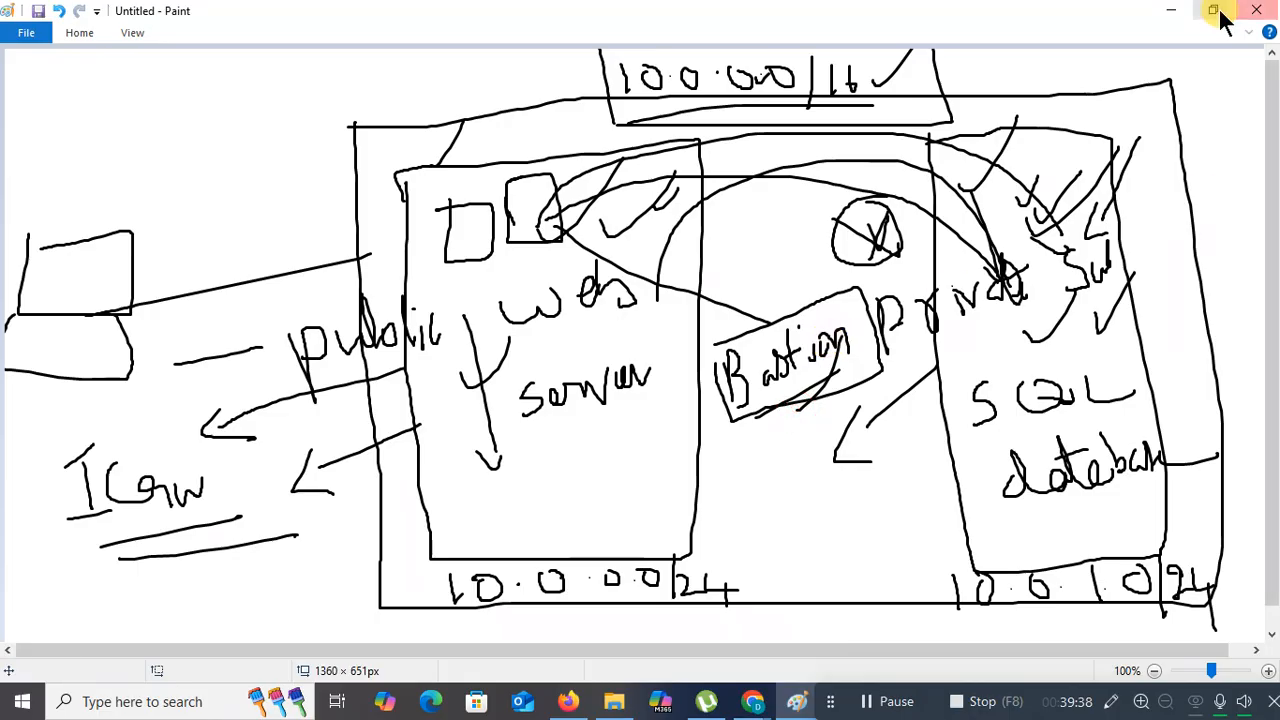
pyautogui.click(1171, 10)
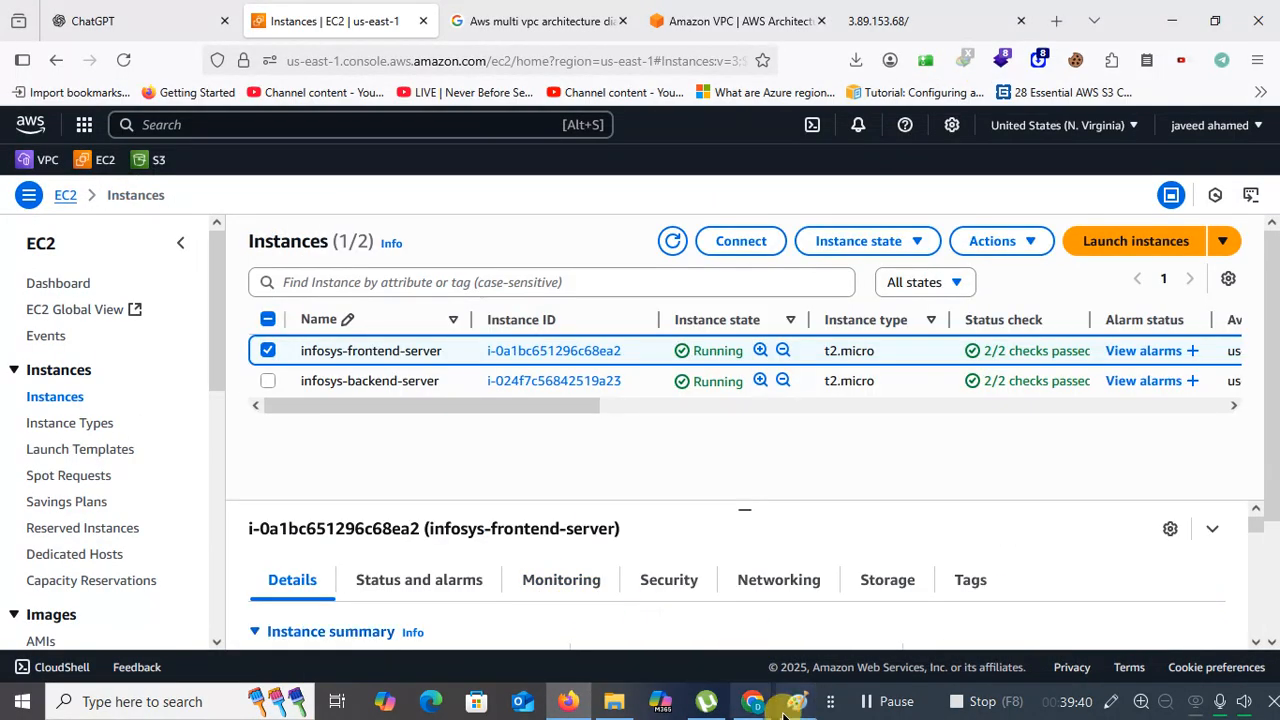
# Jump to vb25.pem in Downloads by typing vb, open it in Notepad, then return to PuTTY
pyautogui.click(756, 709)
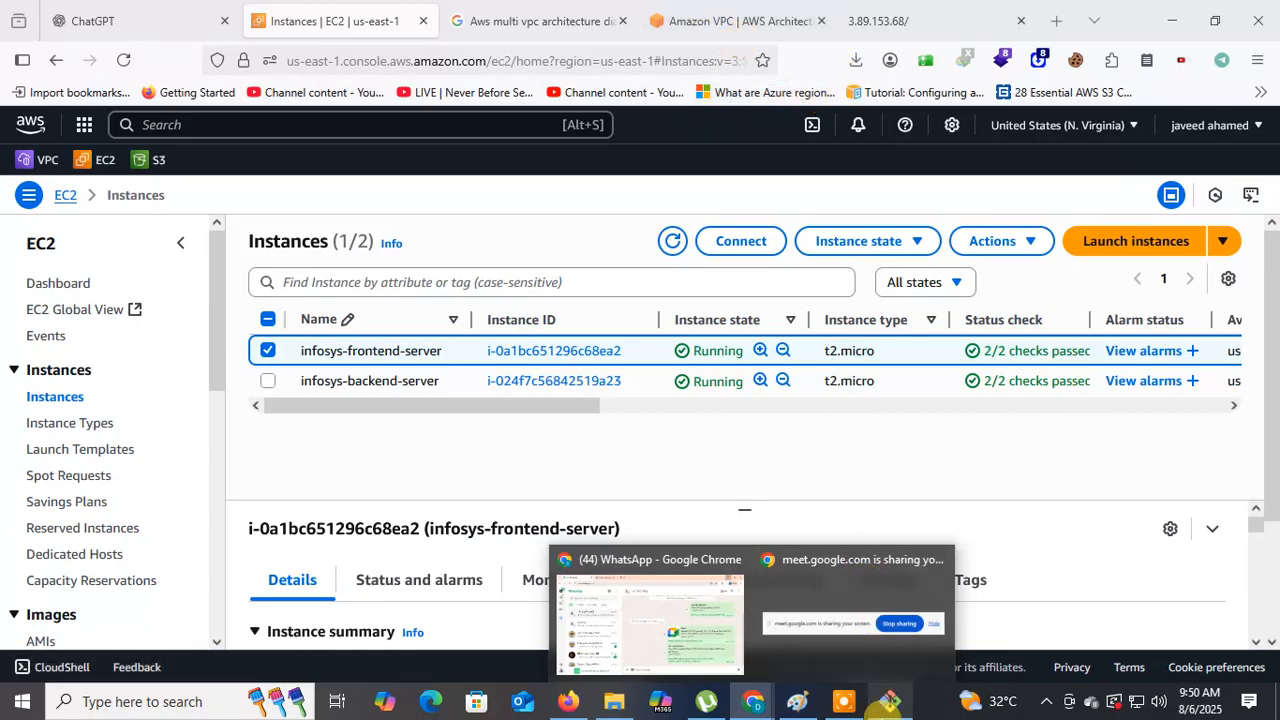
pyautogui.click(889, 701)
pyautogui.click(460, 645)
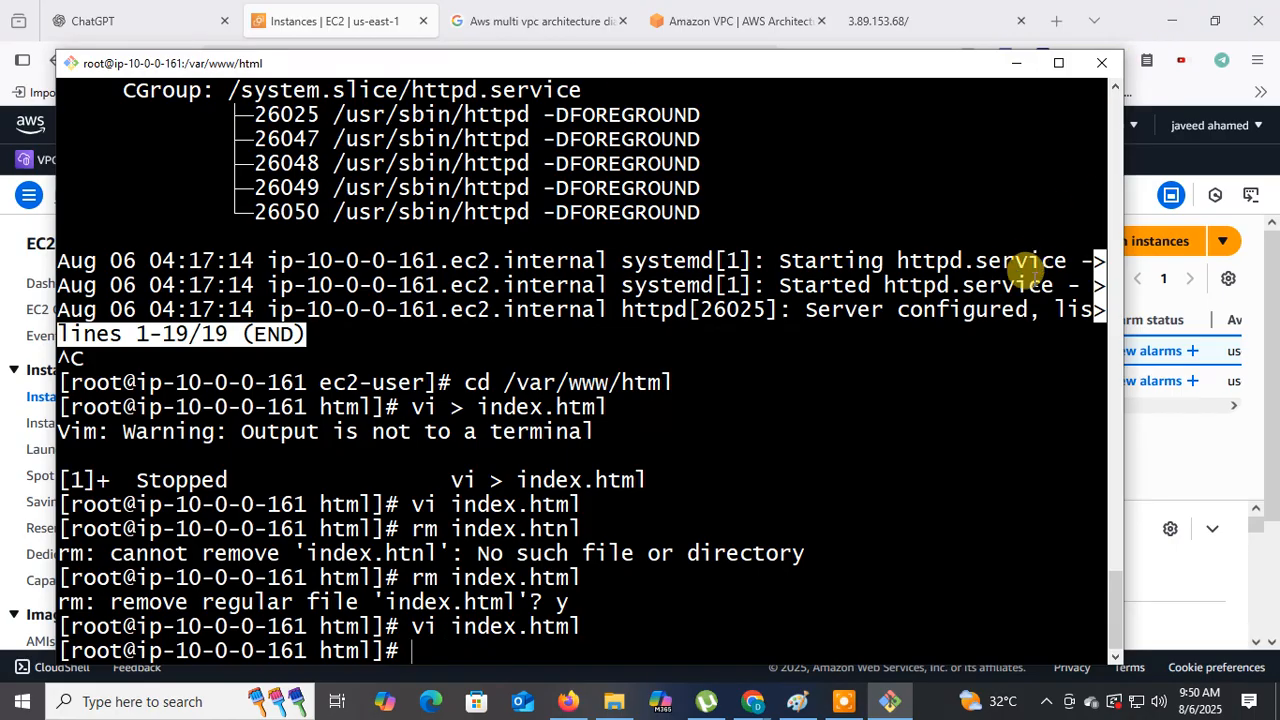
pyautogui.click(596, 703)
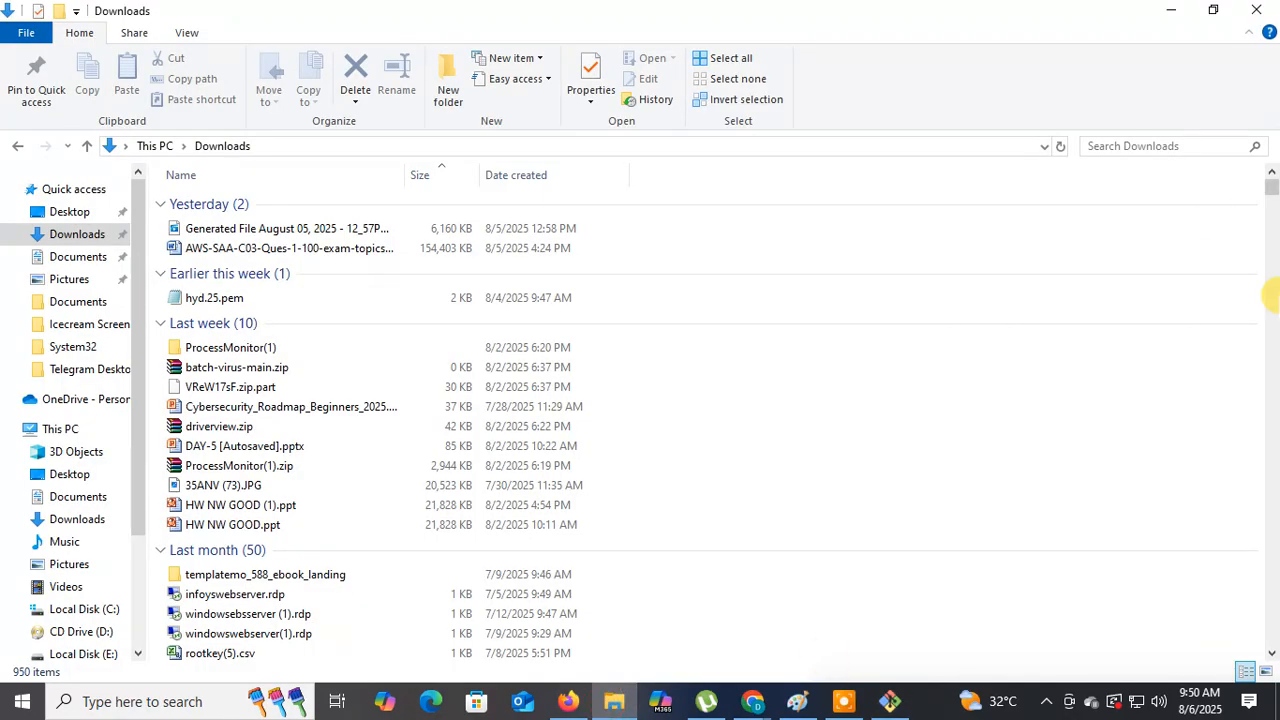
pyautogui.click(290, 250)
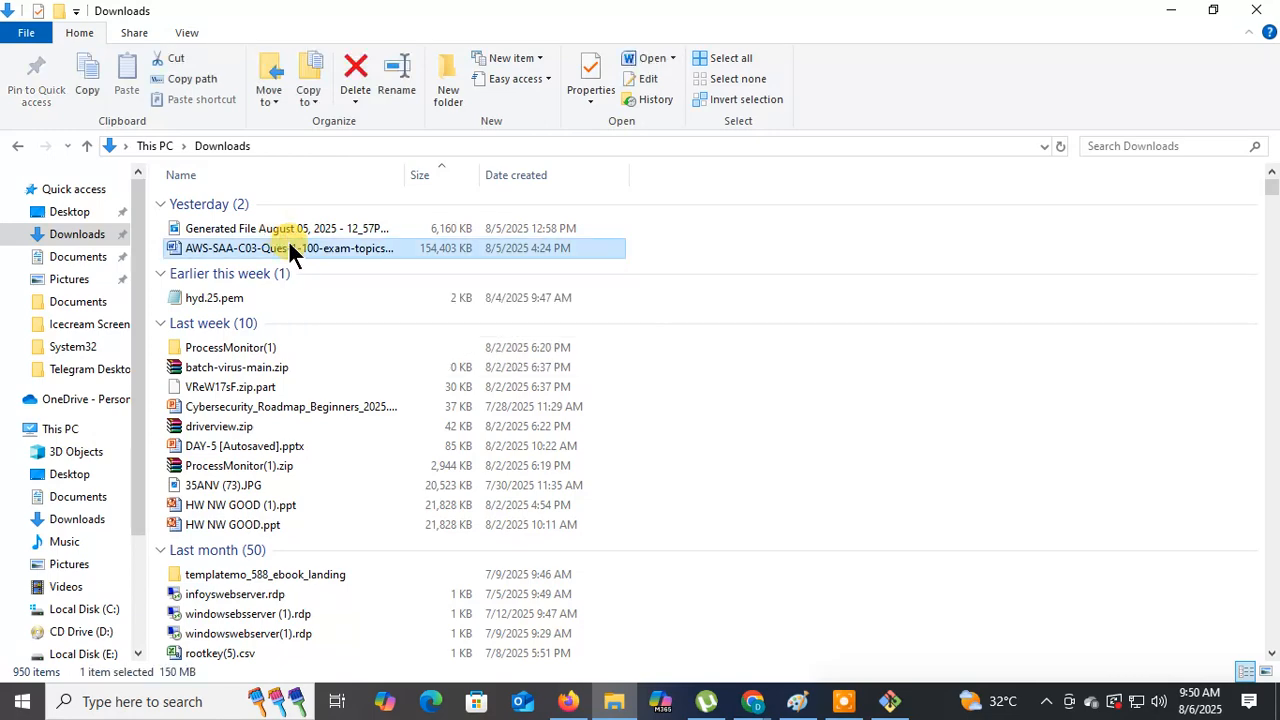
pyautogui.write('vb')
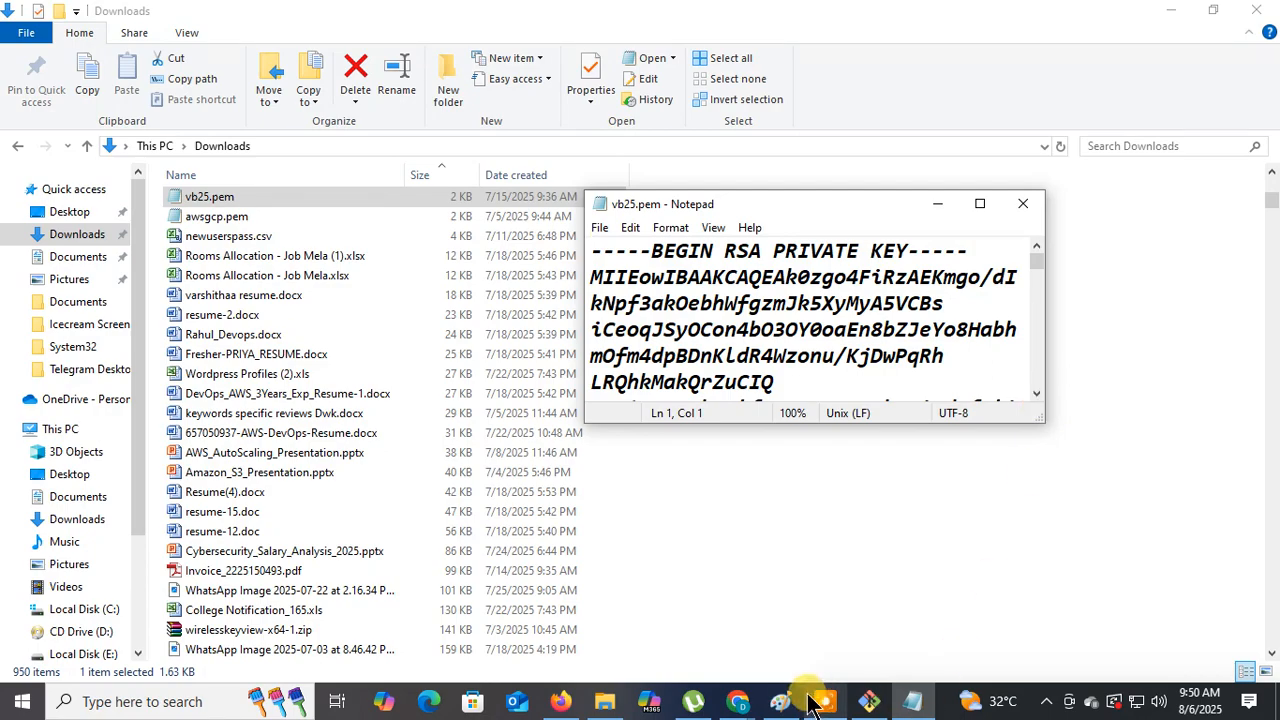
pyautogui.click(869, 701)
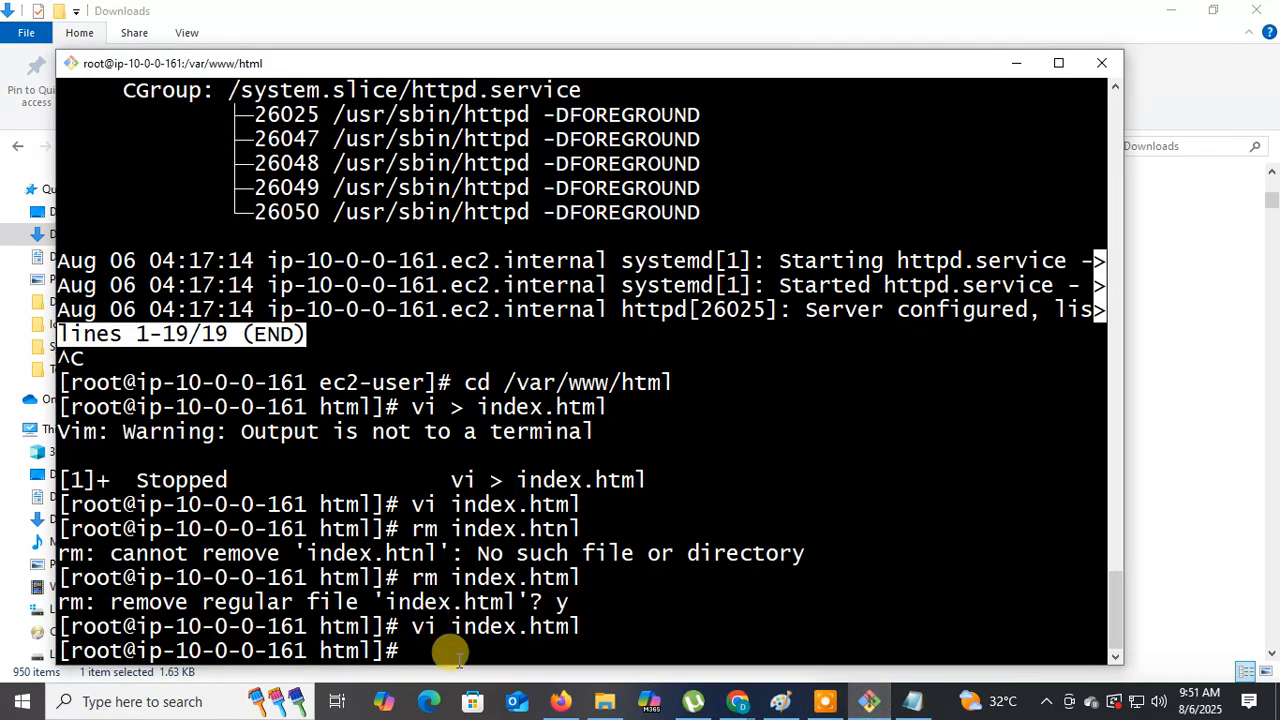
# Clear the screen and open an empty vb25.pem in vi, in insert mode
pyautogui.write('clear')
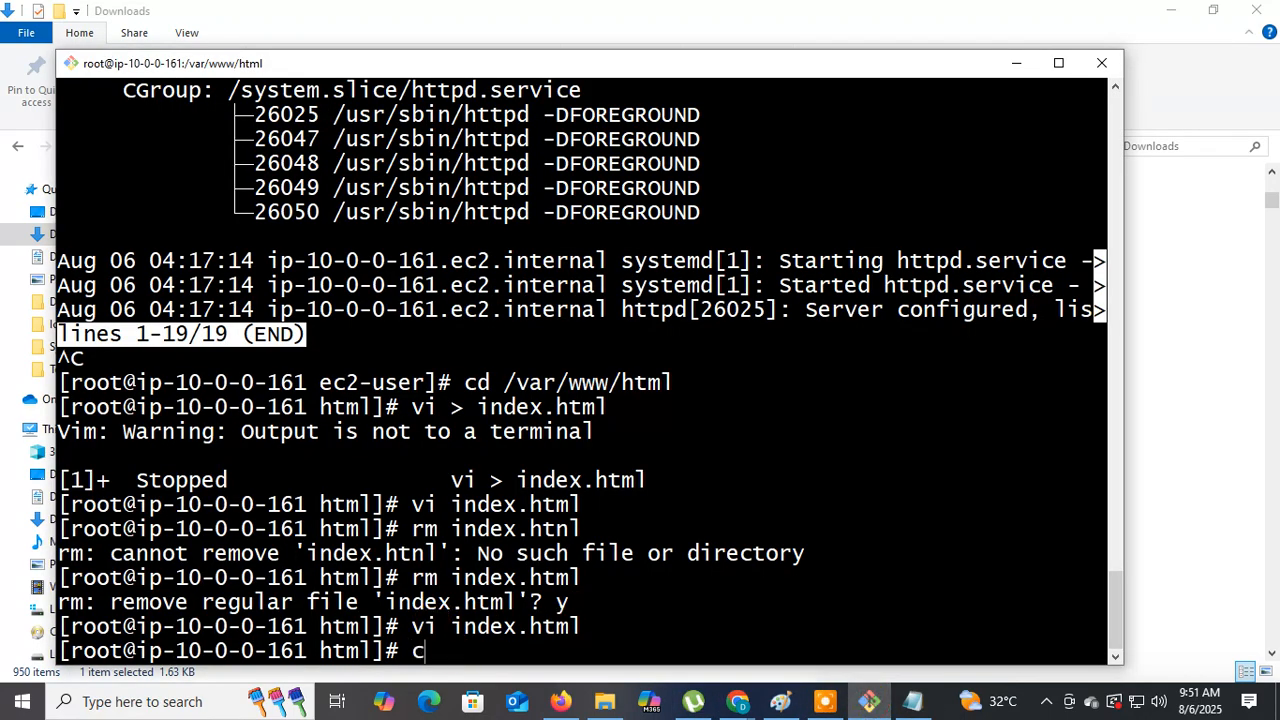
pyautogui.press('Return')
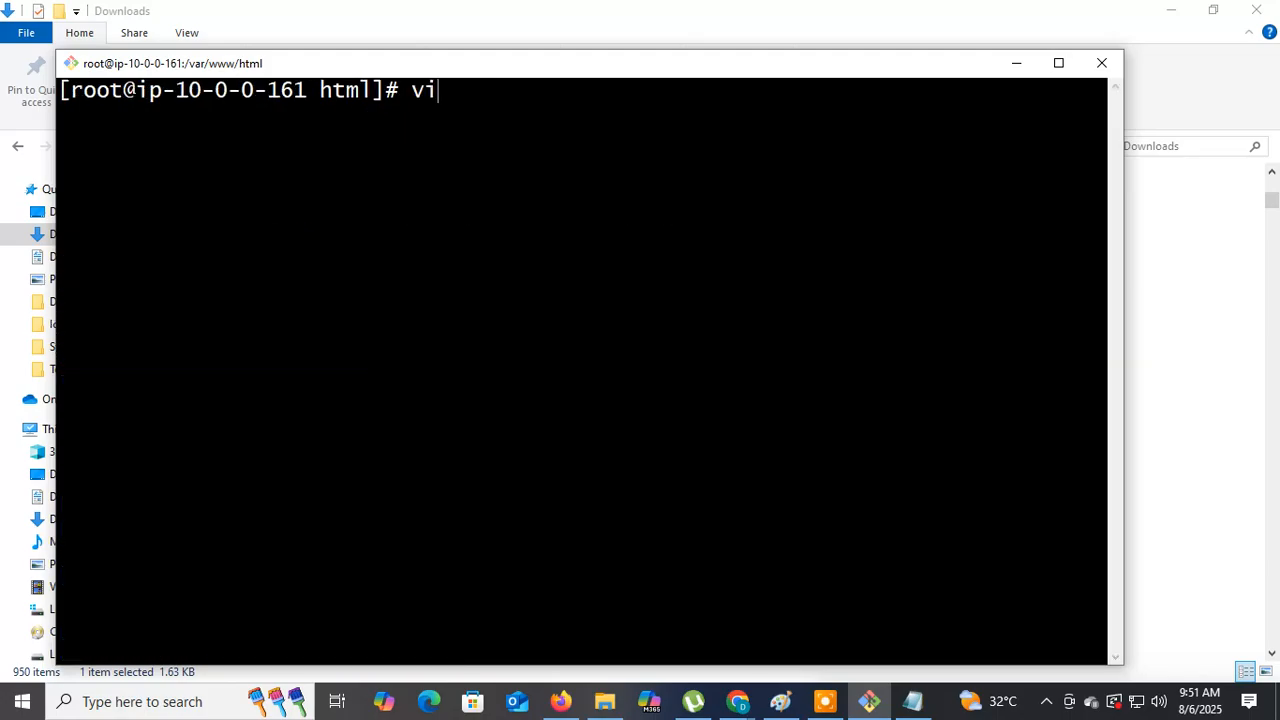
pyautogui.write('vi vb25.pem')
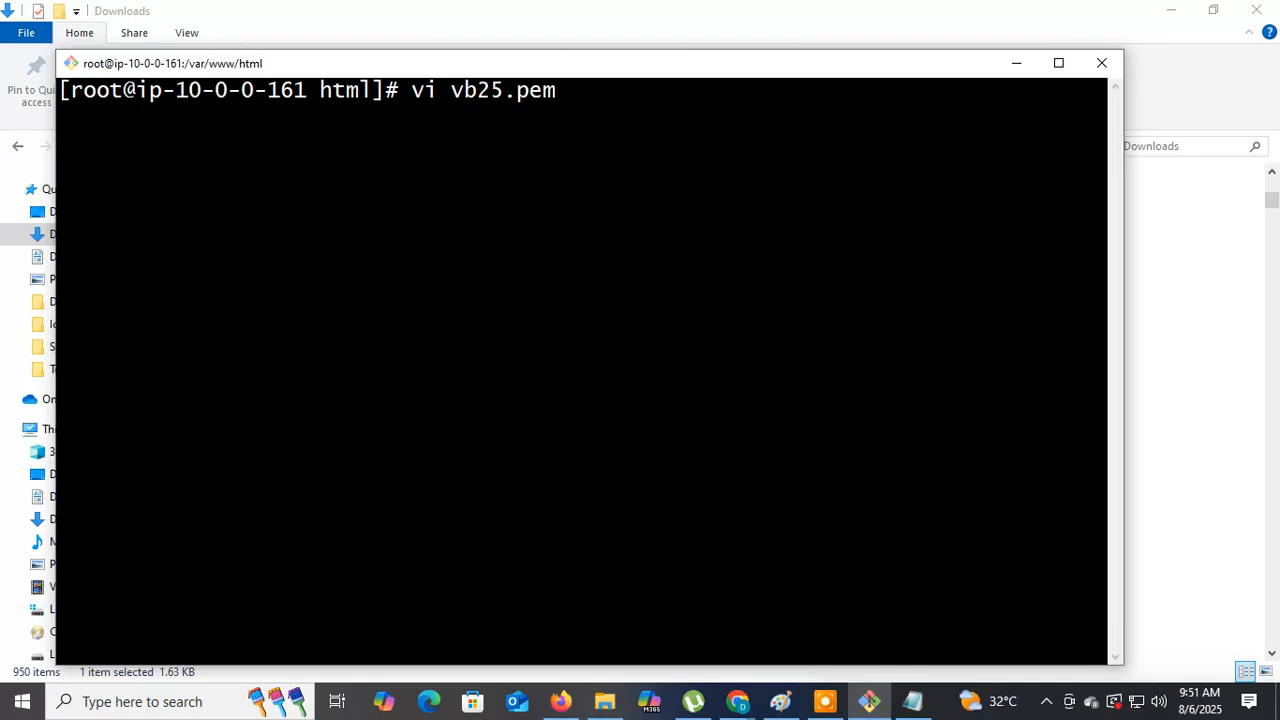
pyautogui.press('Return')
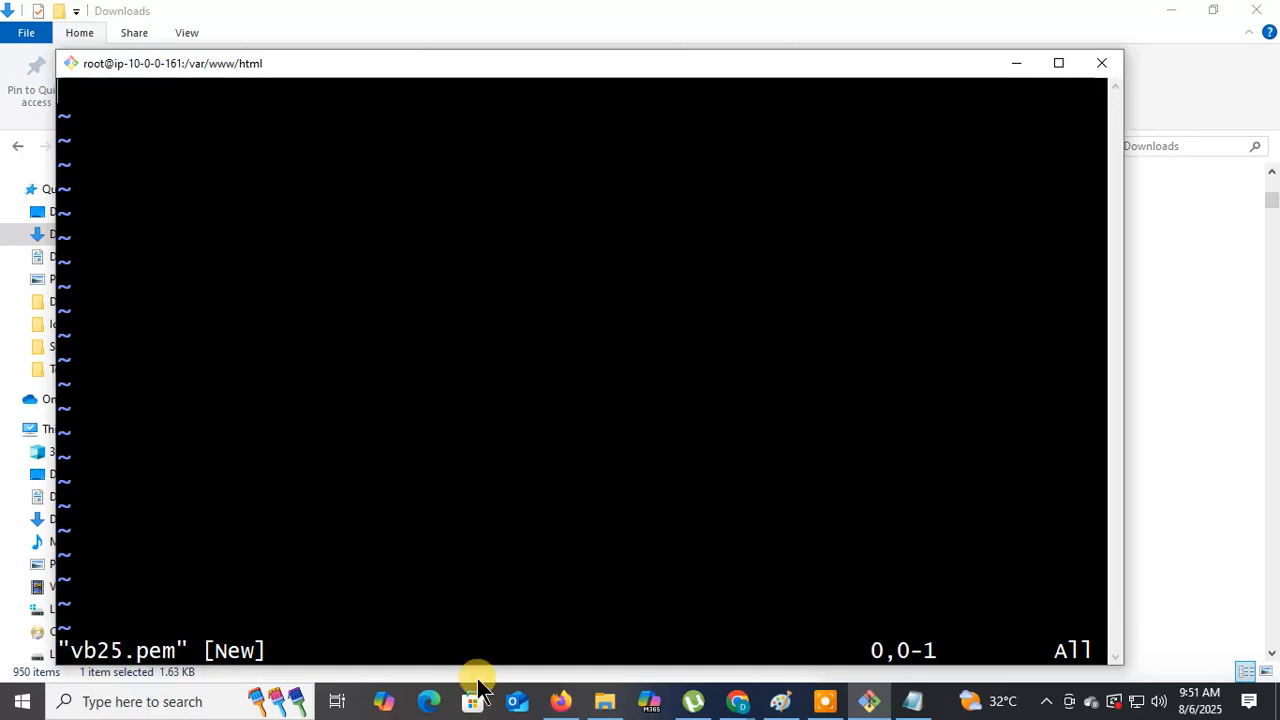
pyautogui.press('i')
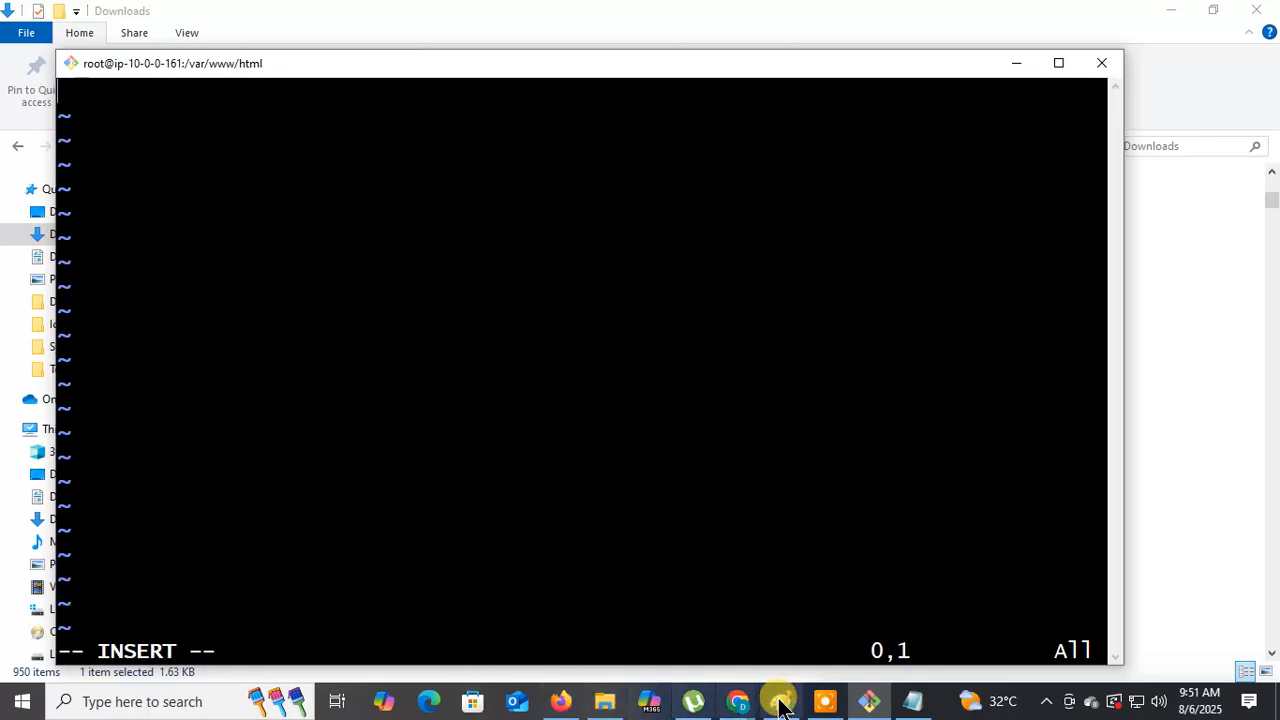
# Close the Notepad copy of the key and bring the Downloads folder forward
pyautogui.click(912, 701)
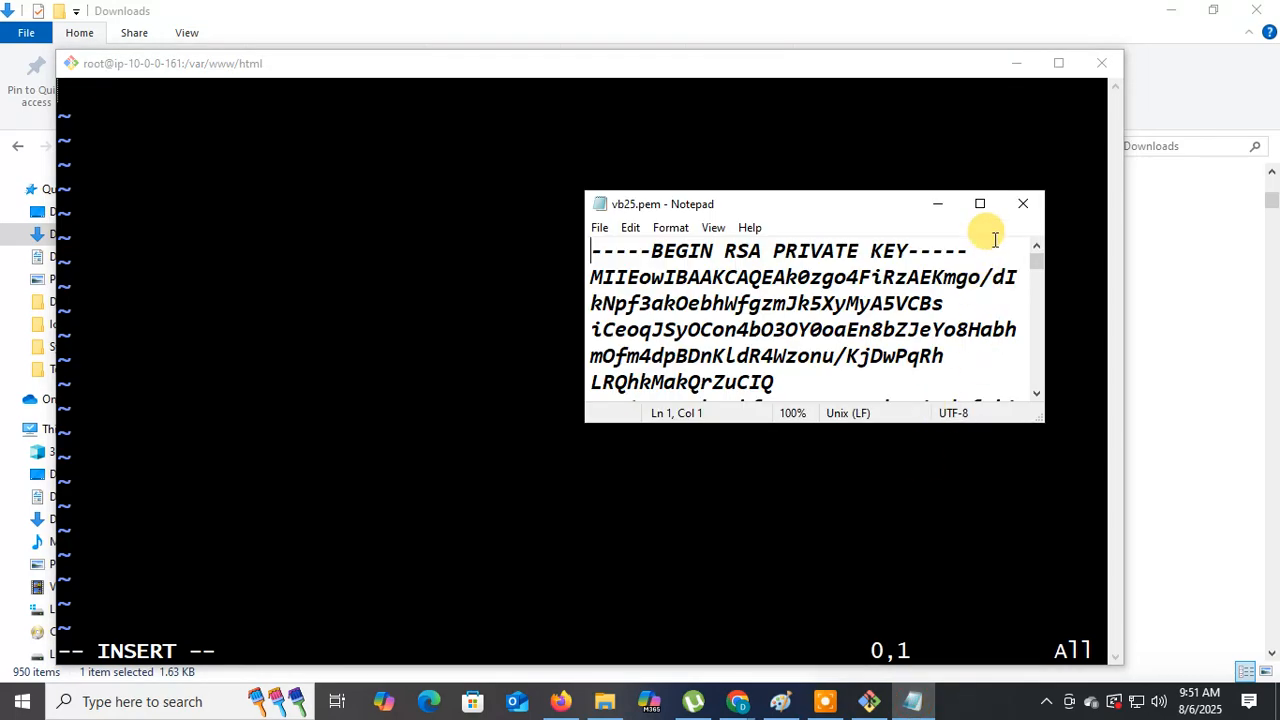
pyautogui.click(1018, 203)
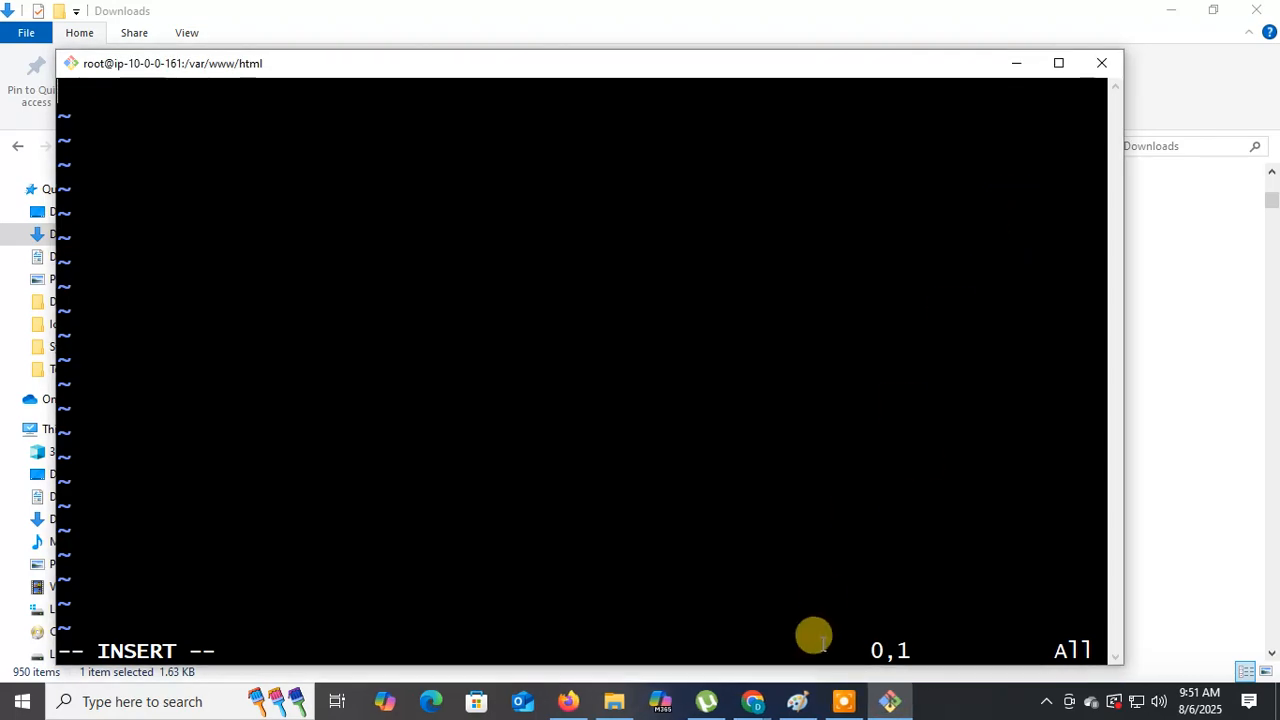
pyautogui.click(614, 703)
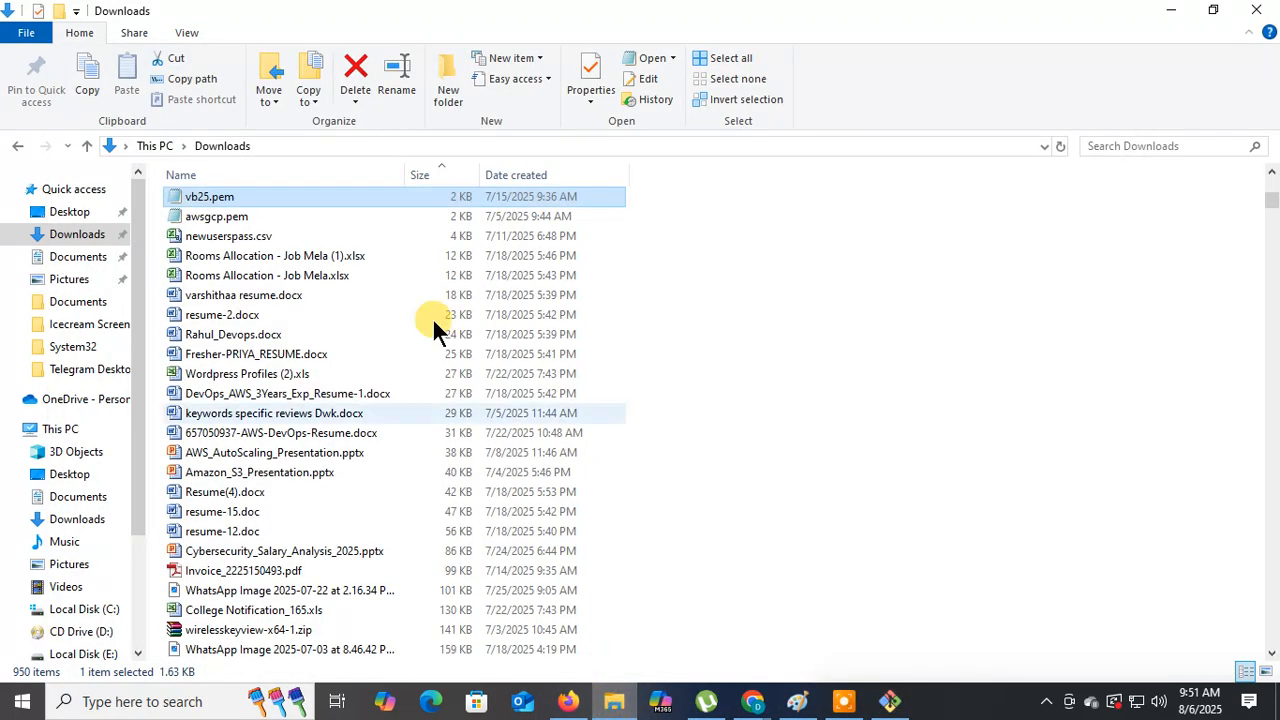
# Open vb25.pem in Notepad, maximized, and copy the entire private key
pyautogui.click(222, 196)
pyautogui.rightClick(222, 196)
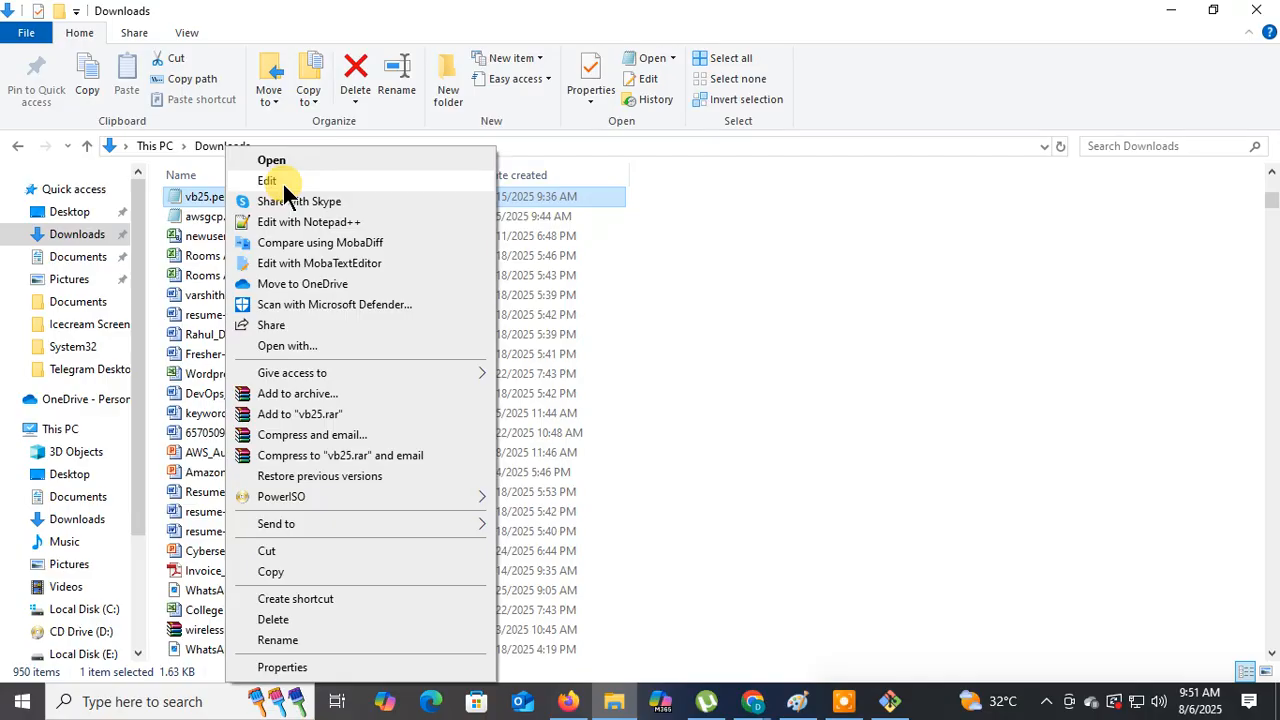
pyautogui.click(285, 184)
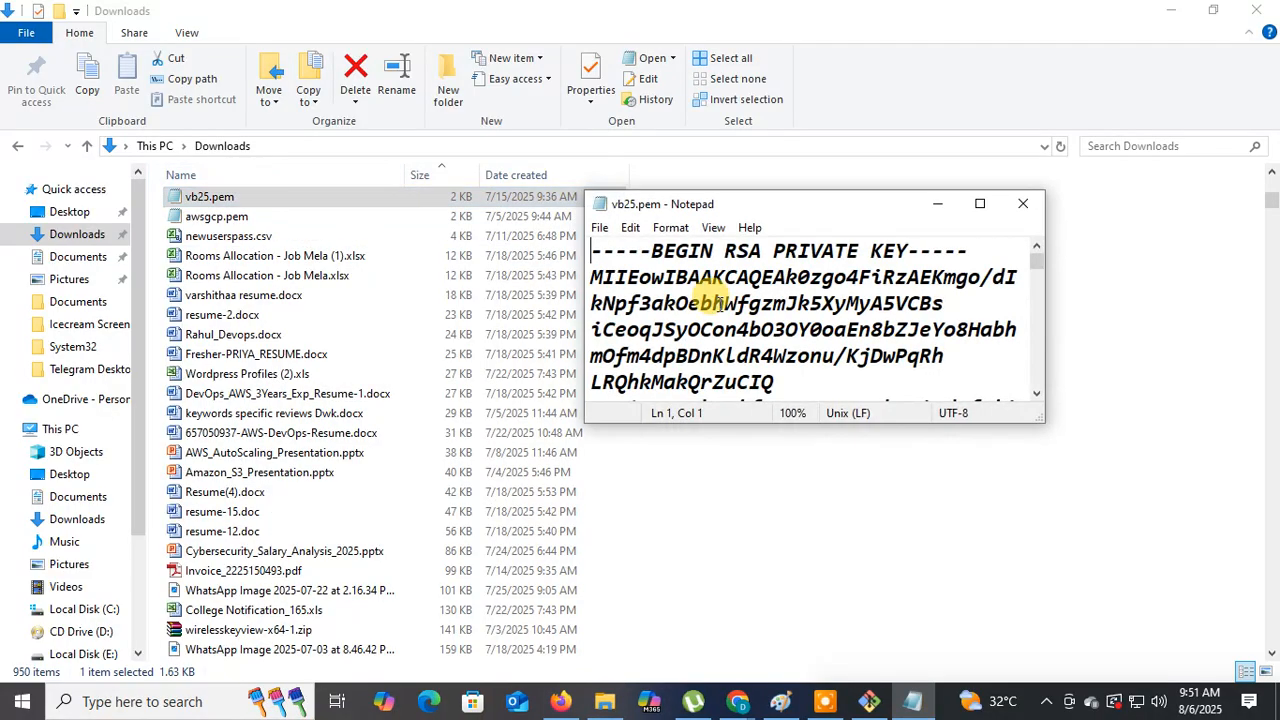
pyautogui.click(978, 203)
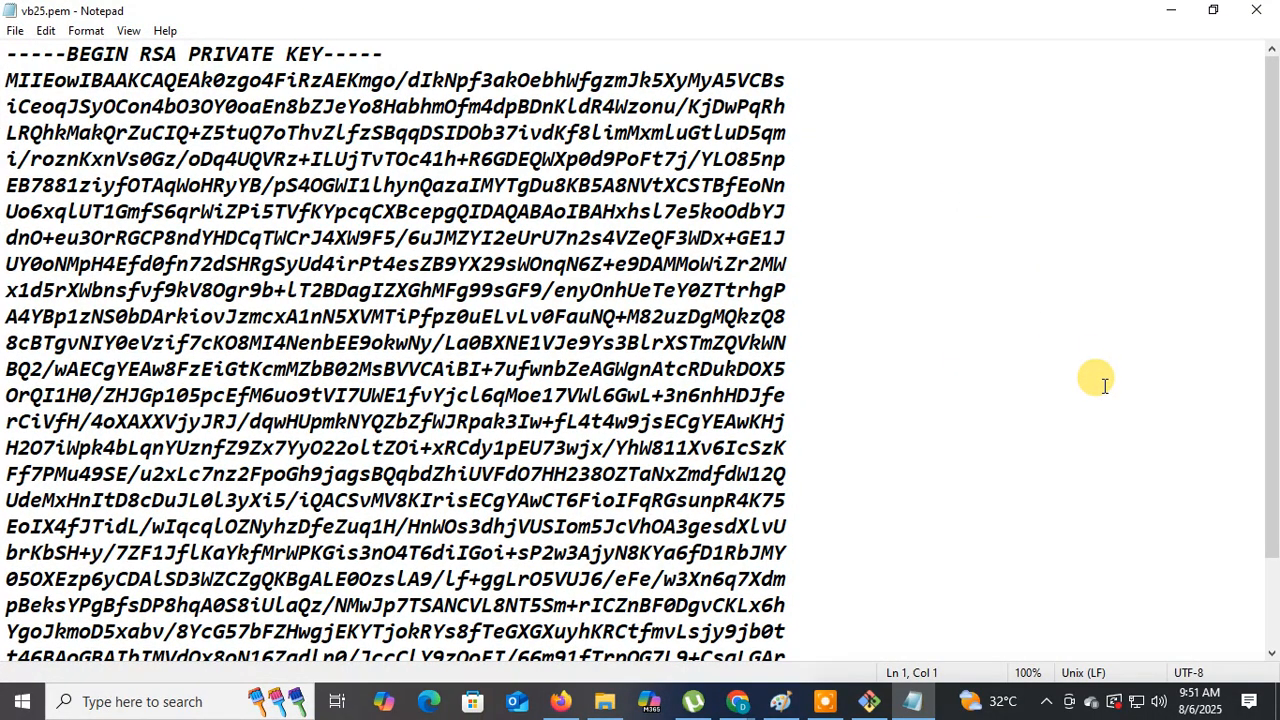
pyautogui.hotkey('ctrl', 'a')
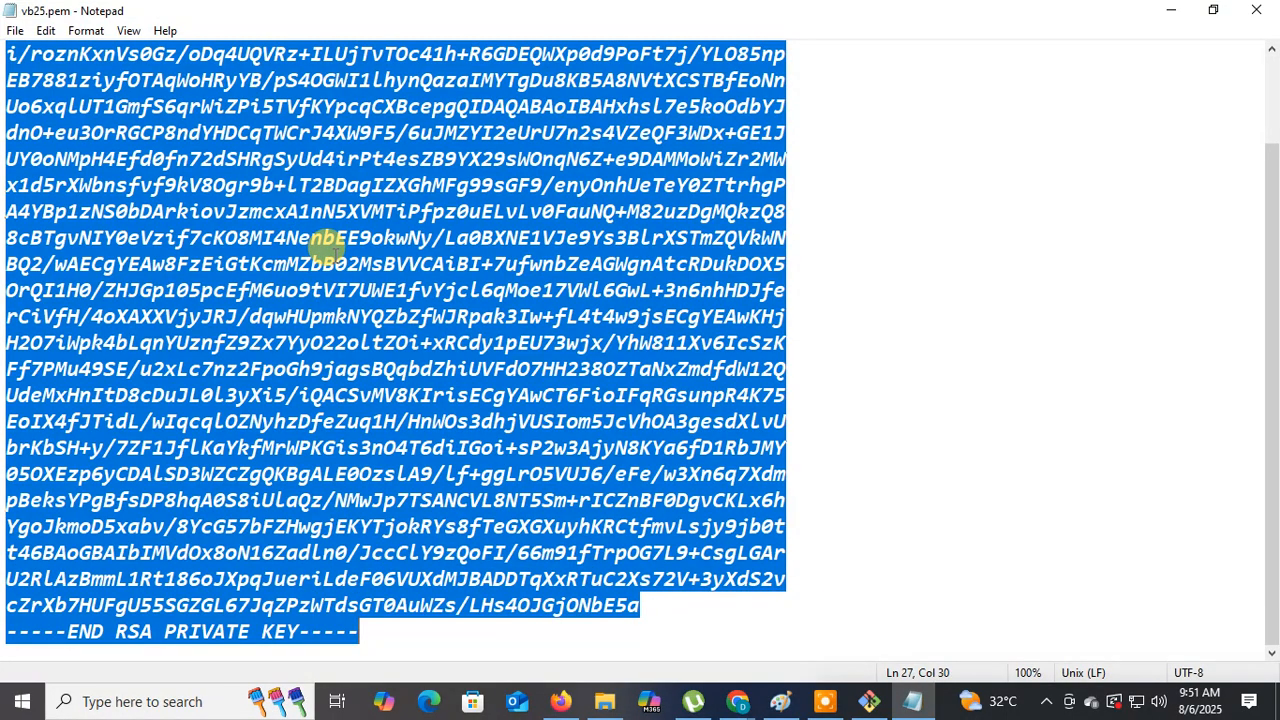
pyautogui.rightClick(332, 258)
pyautogui.click(379, 316)
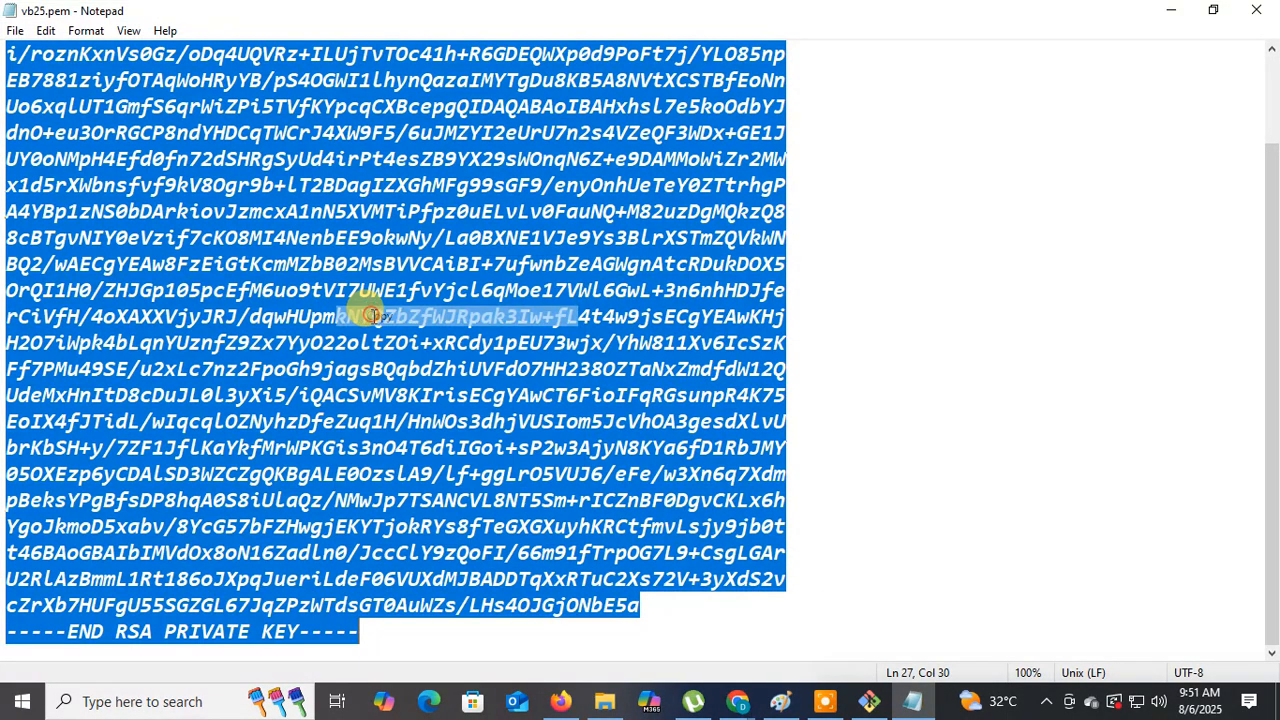
# Paste the copied key into vb25.pem in the vi session
pyautogui.click(1168, 12)
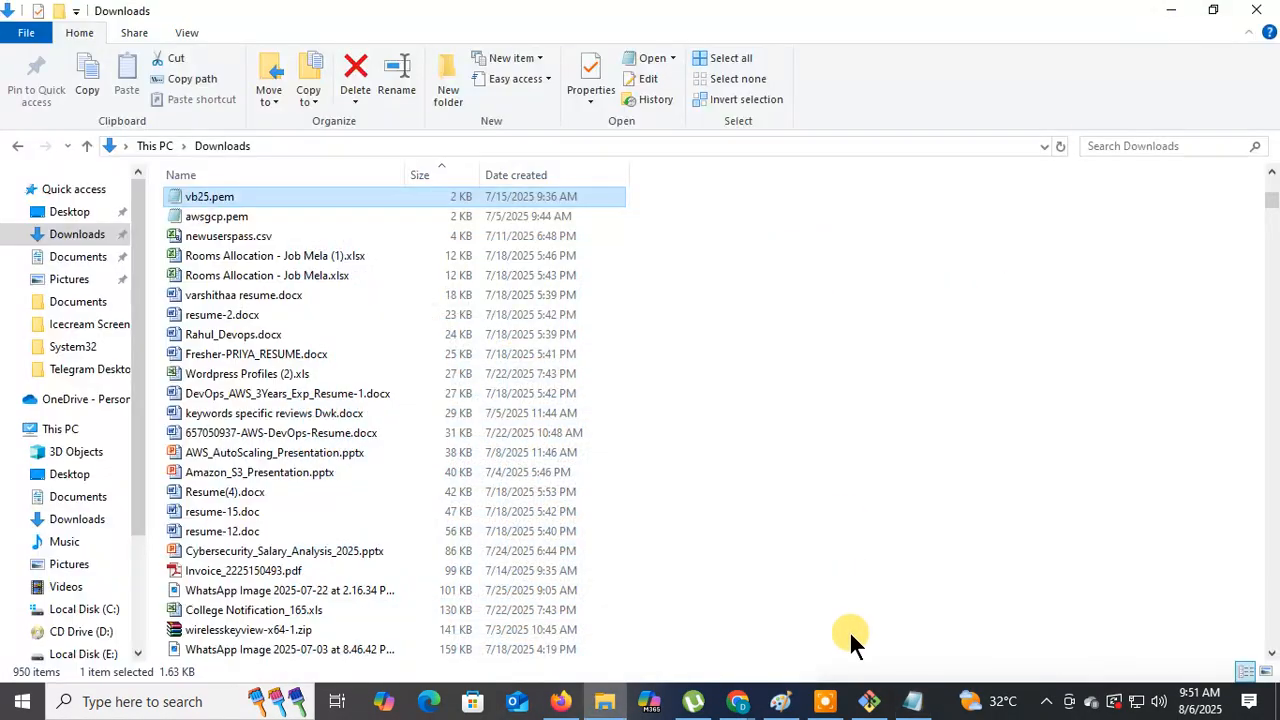
pyautogui.click(869, 701)
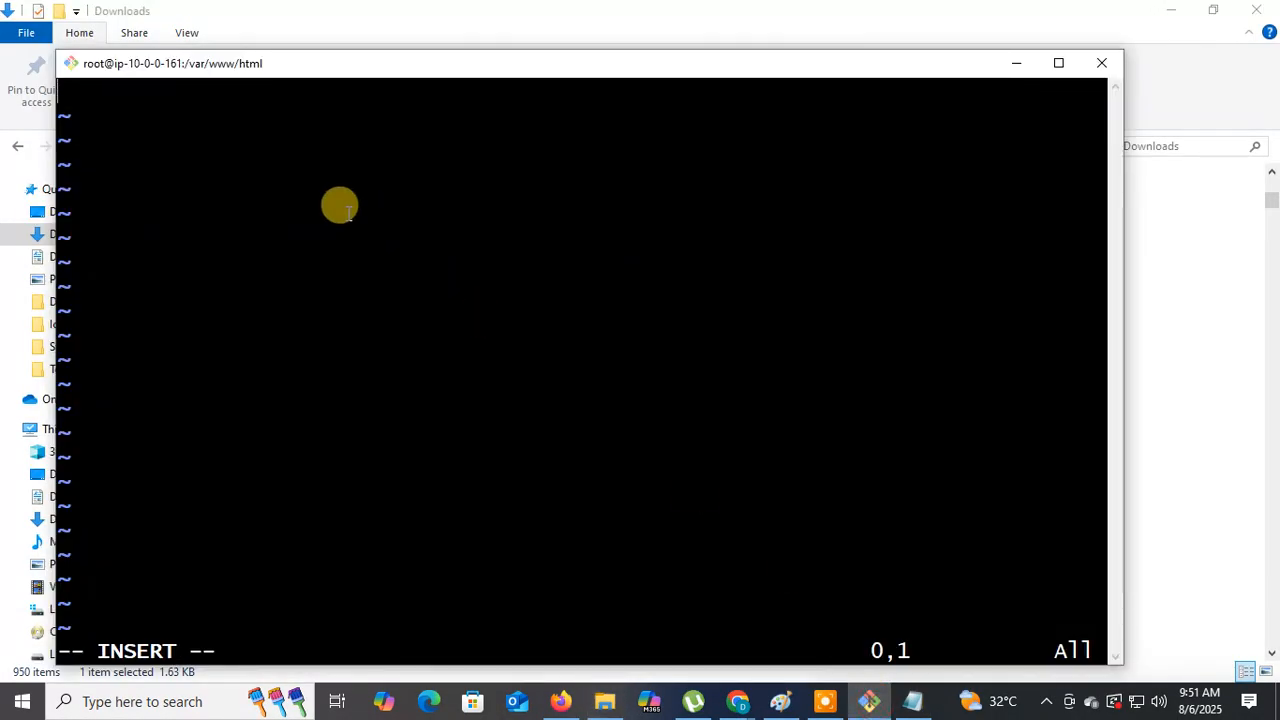
pyautogui.rightClick(170, 123)
pyautogui.click(209, 183)
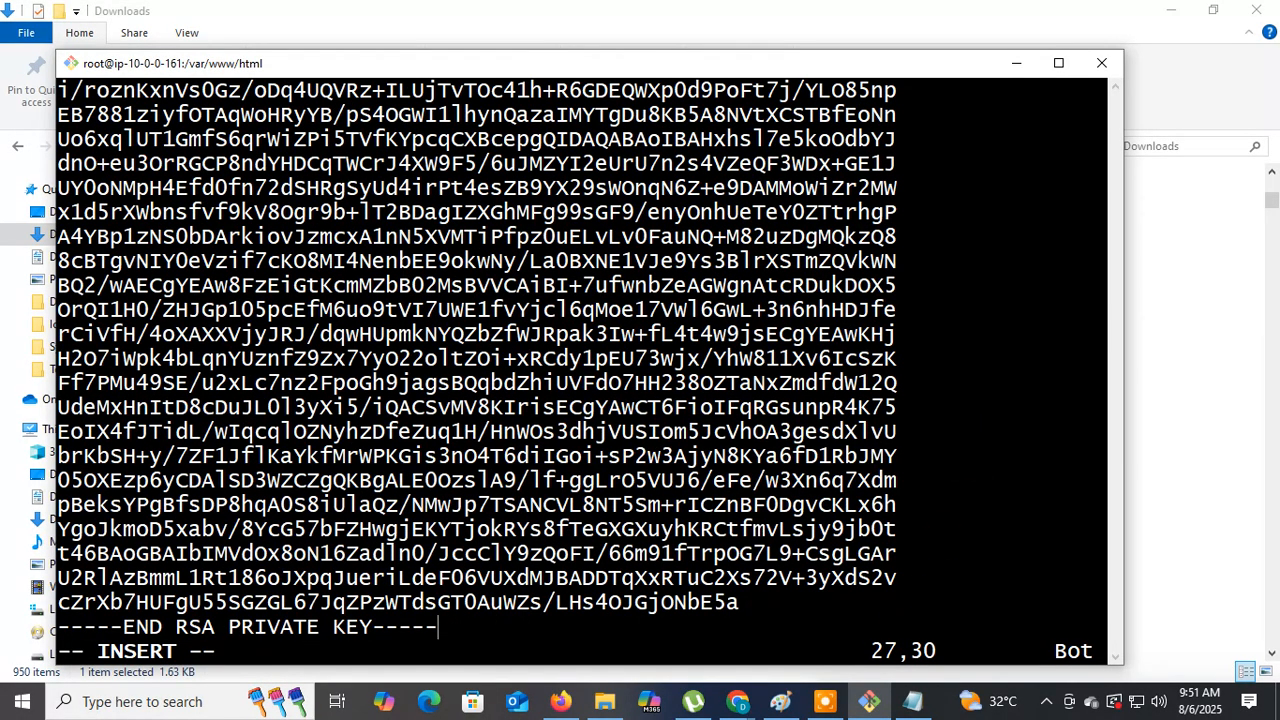
# Save vb25.pem and exit vi with :wq
pyautogui.press('Escape')
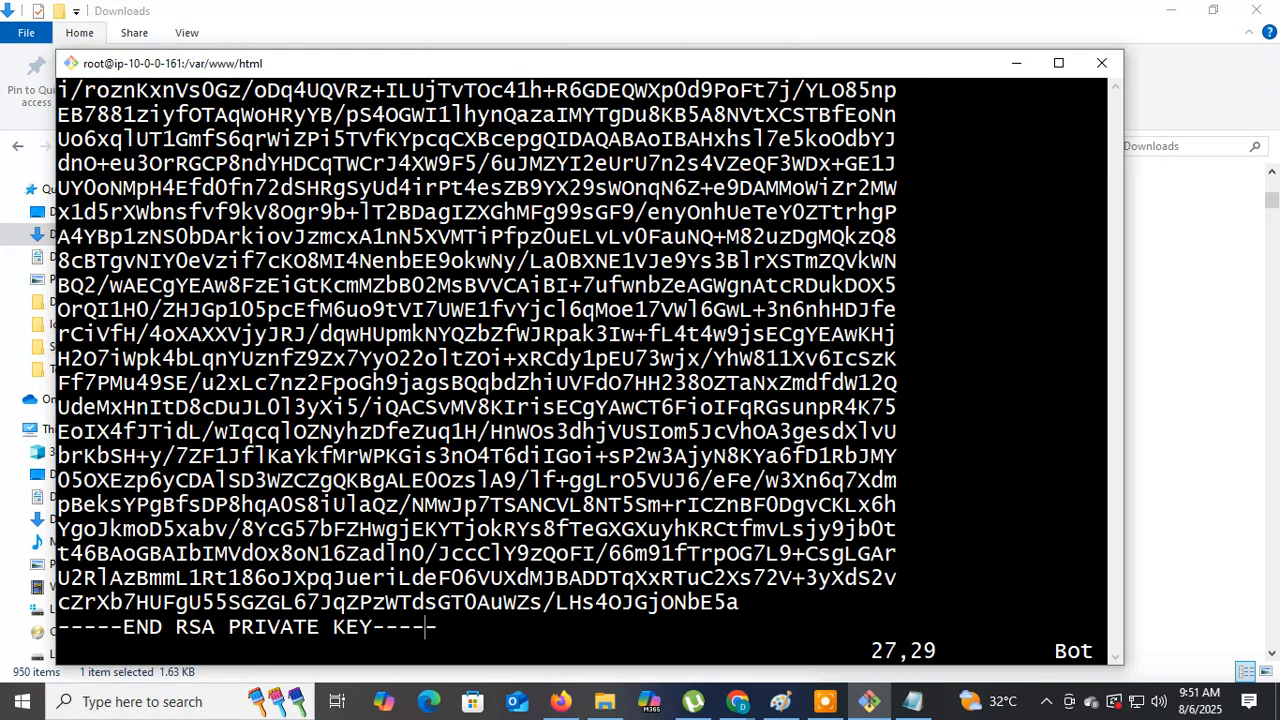
pyautogui.write(':wq')
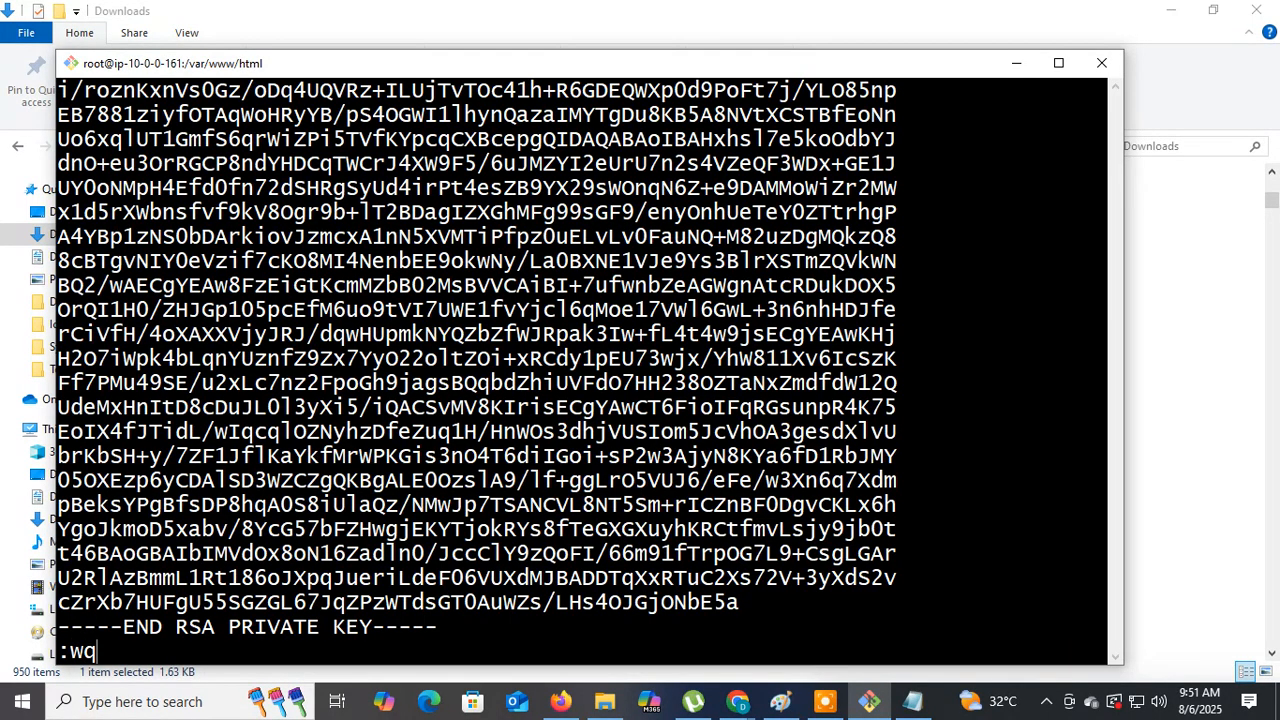
pyautogui.press('Return')
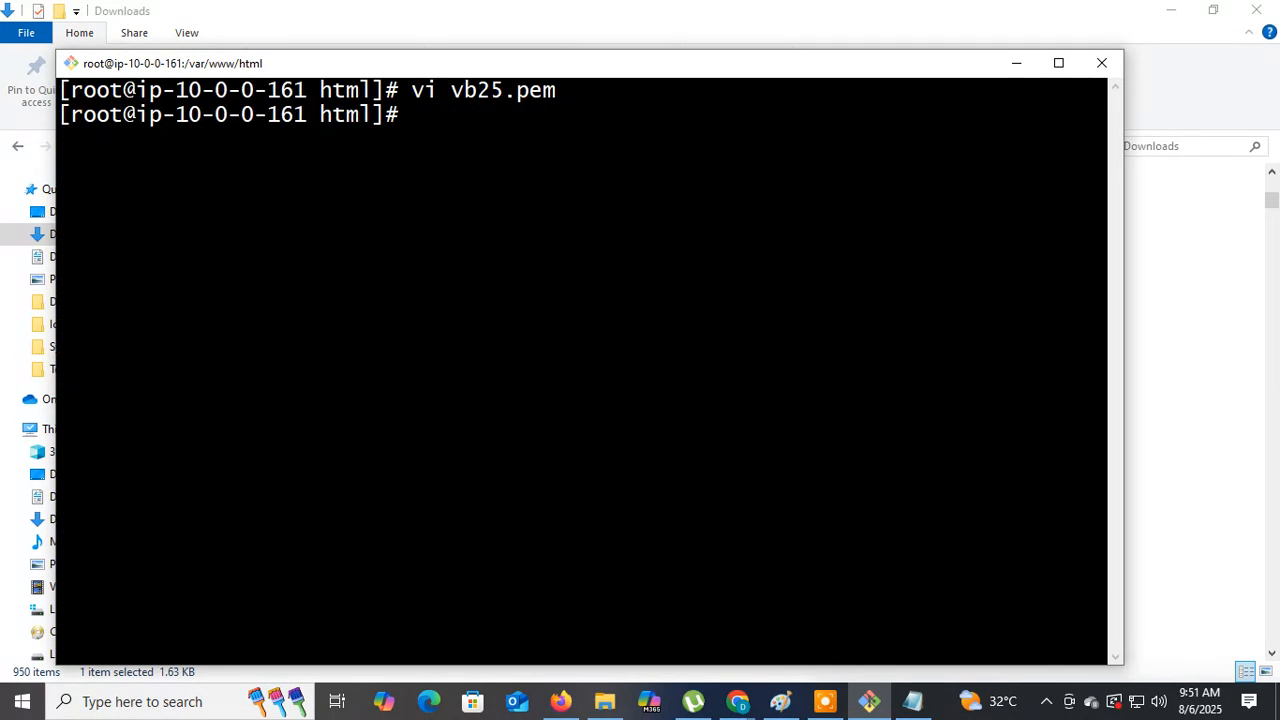
# Restrict vb25.pem permissions with chmod 700 vb25.pem
pyautogui.write('chmod 700 v')
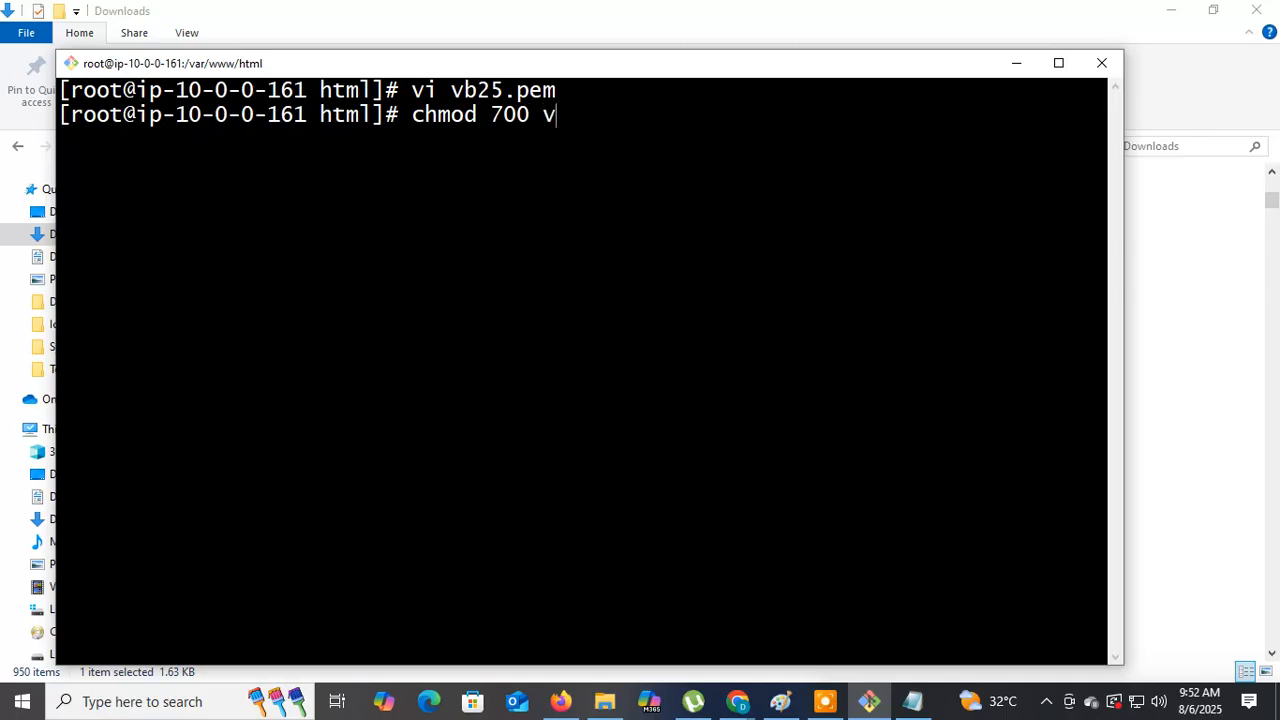
pyautogui.write('5.pem')
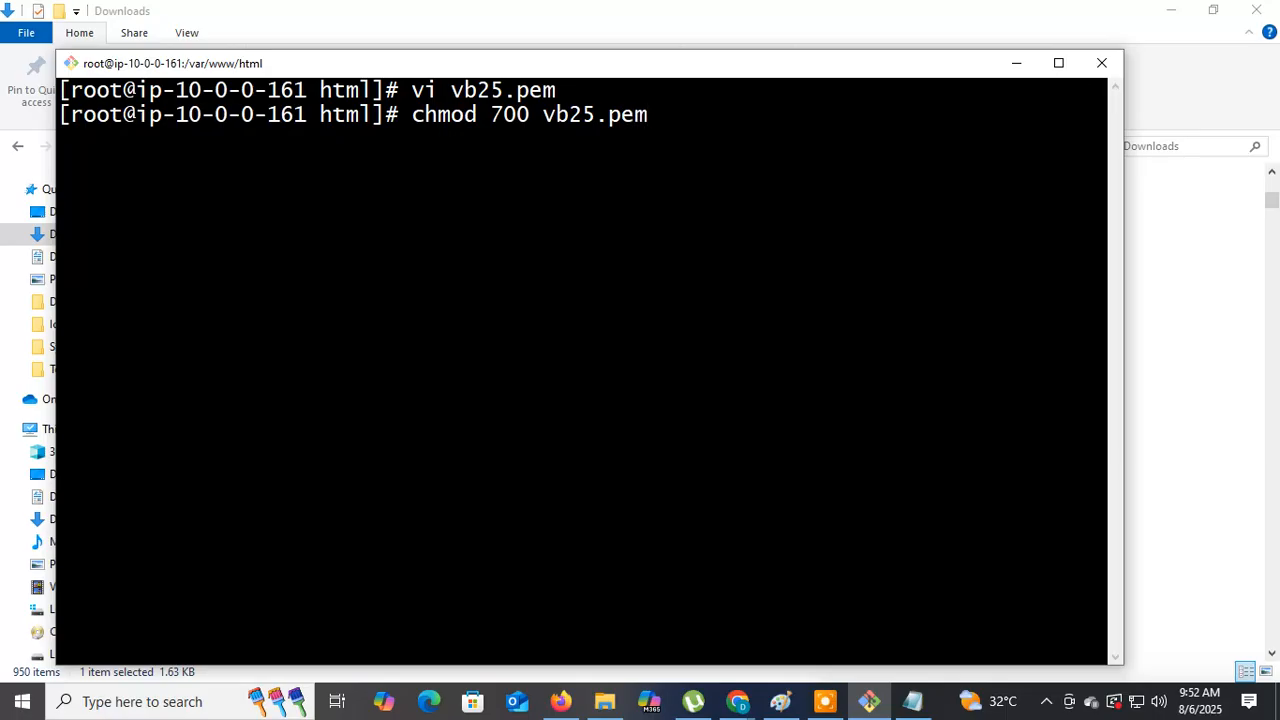
pyautogui.press('Return')
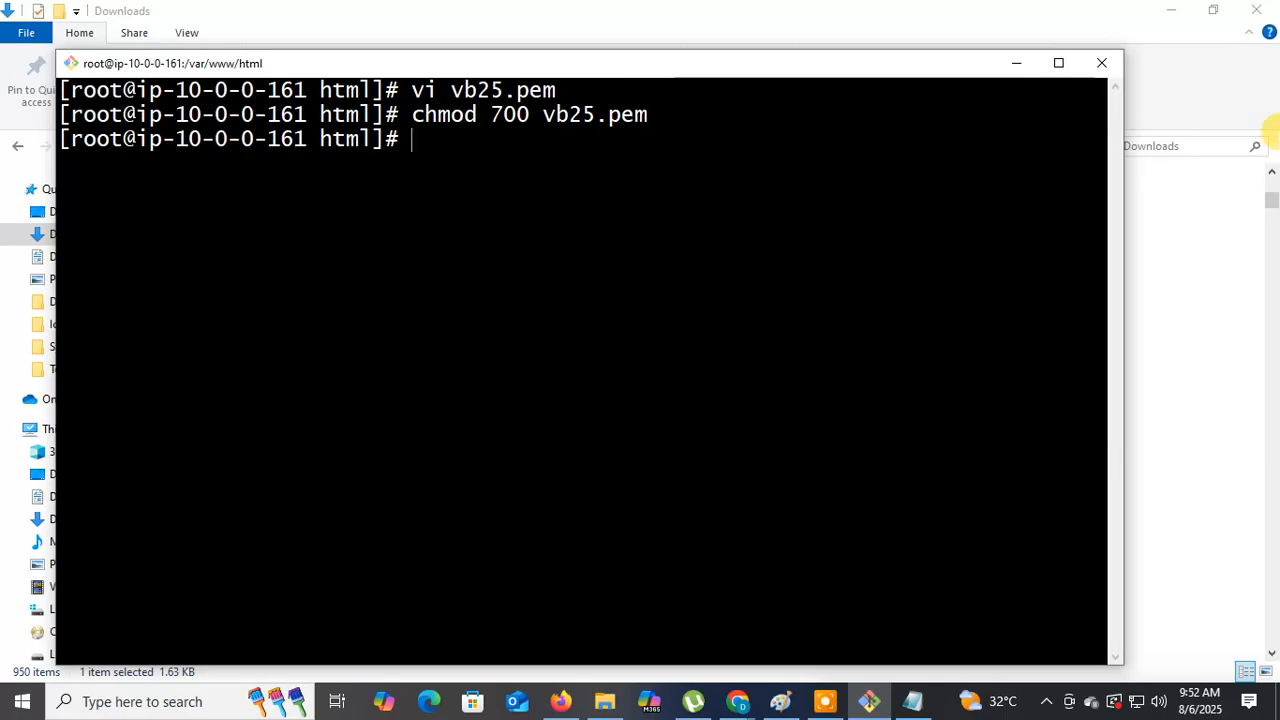
# Circle the spot where the arcs meet in the private subnet on the Paint diagram, then minimize Paint
pyautogui.click(780, 701)
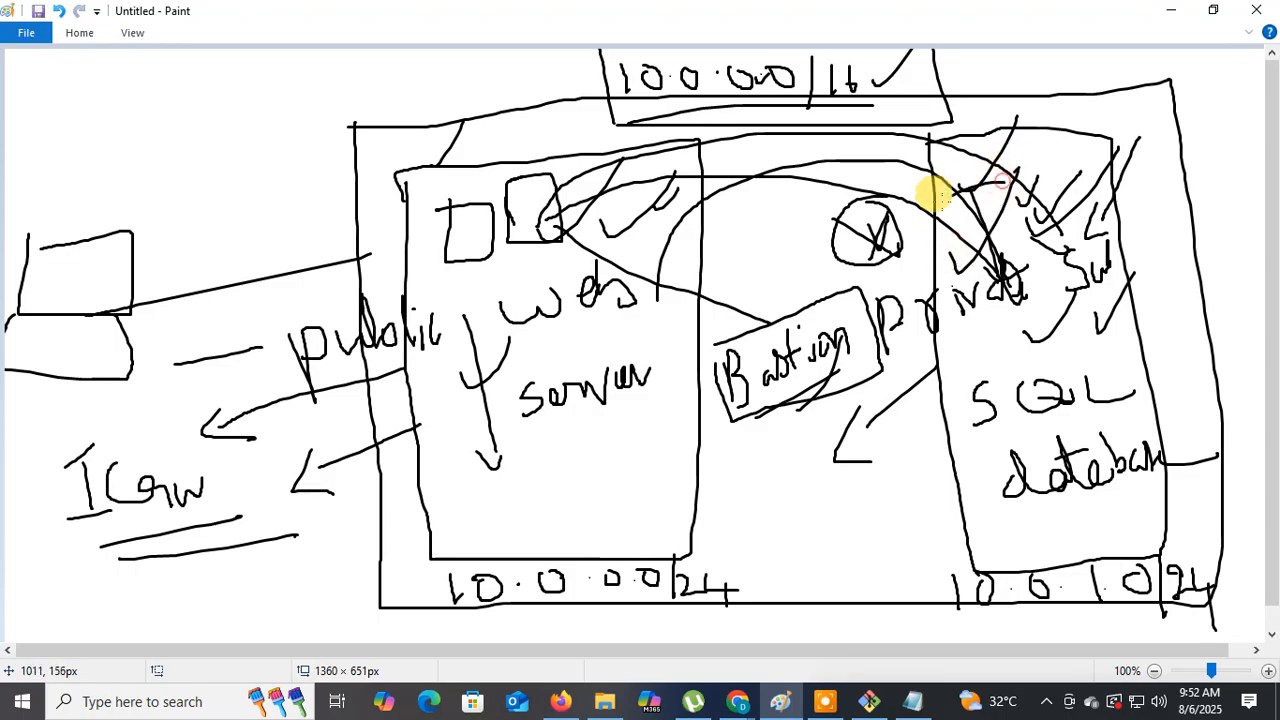
pyautogui.moveTo(934, 194); pyautogui.dragTo(1015, 175)
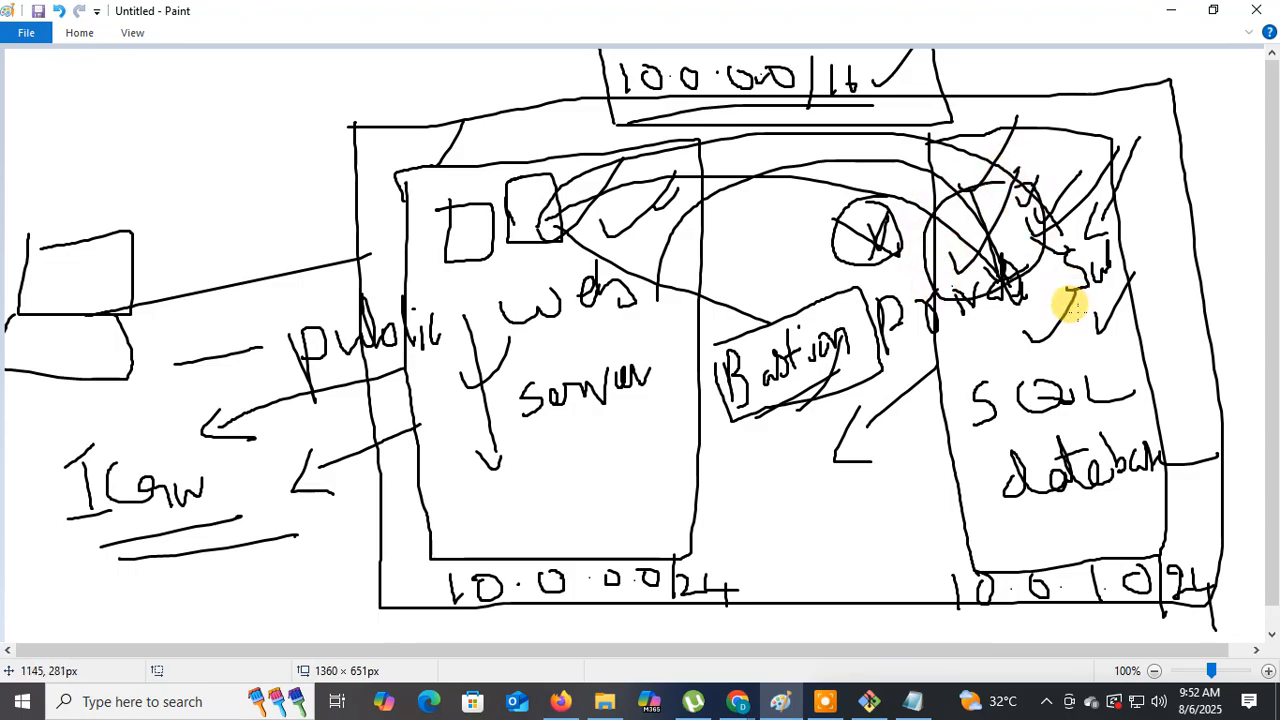
pyautogui.click(1173, 17)
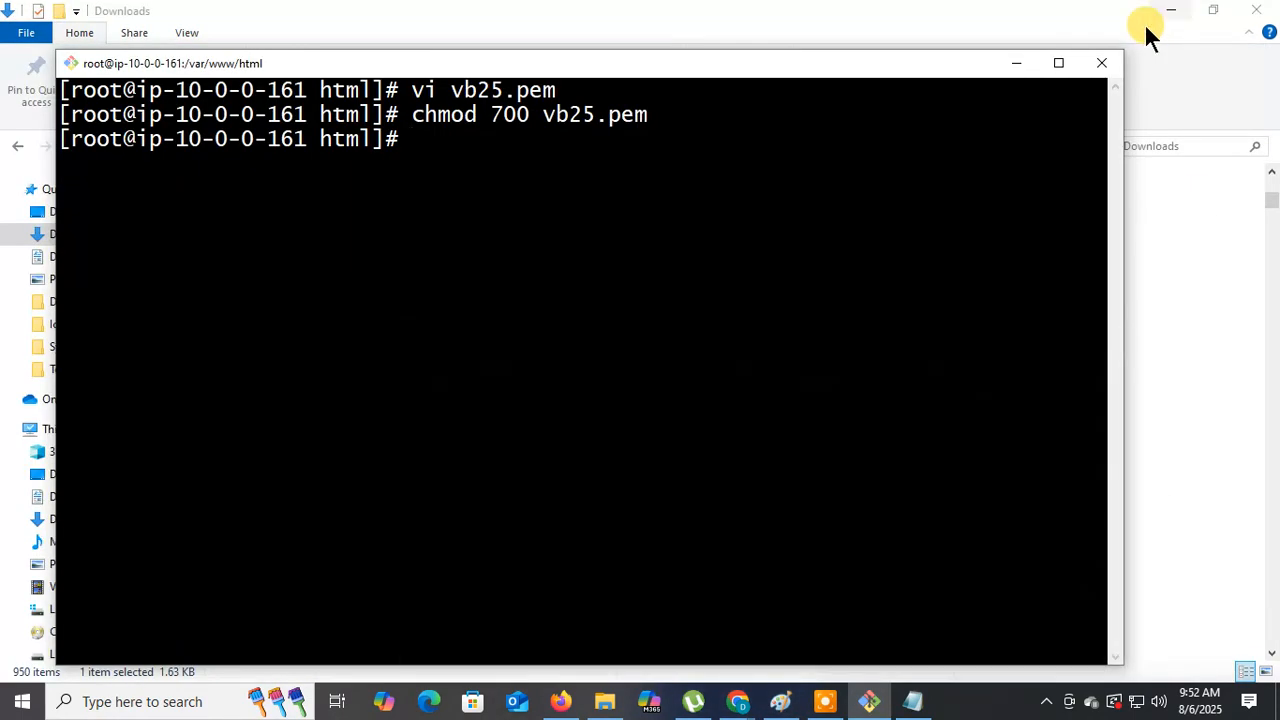
# In the EC2 instances list, deselect infosys-frontend-server and select infosys-backend-server
pyautogui.click(563, 699)
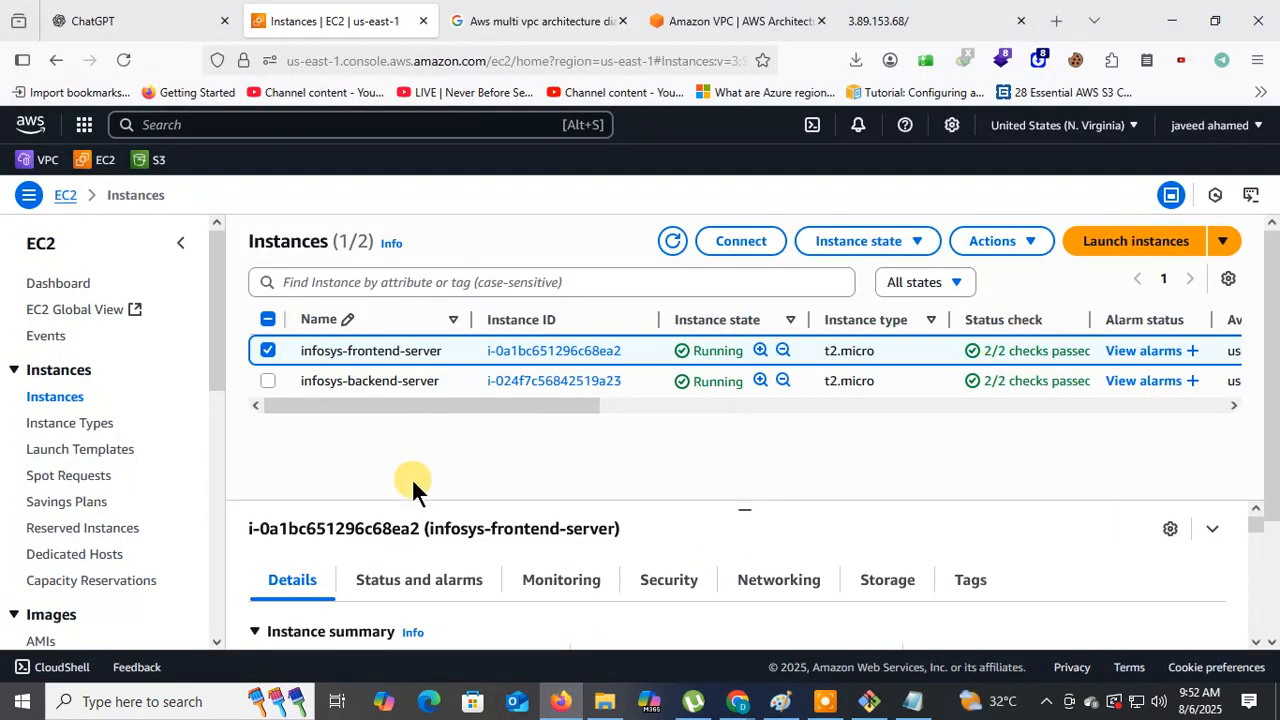
pyautogui.click(267, 350)
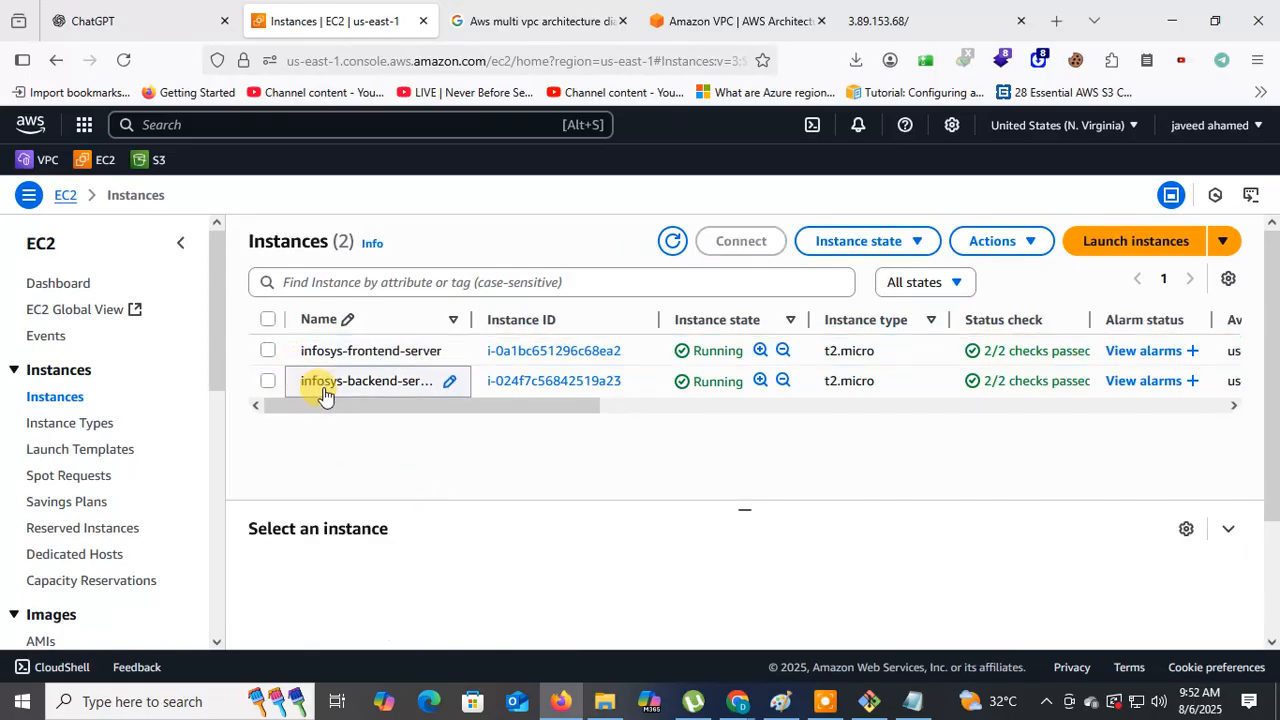
pyautogui.click(347, 387)
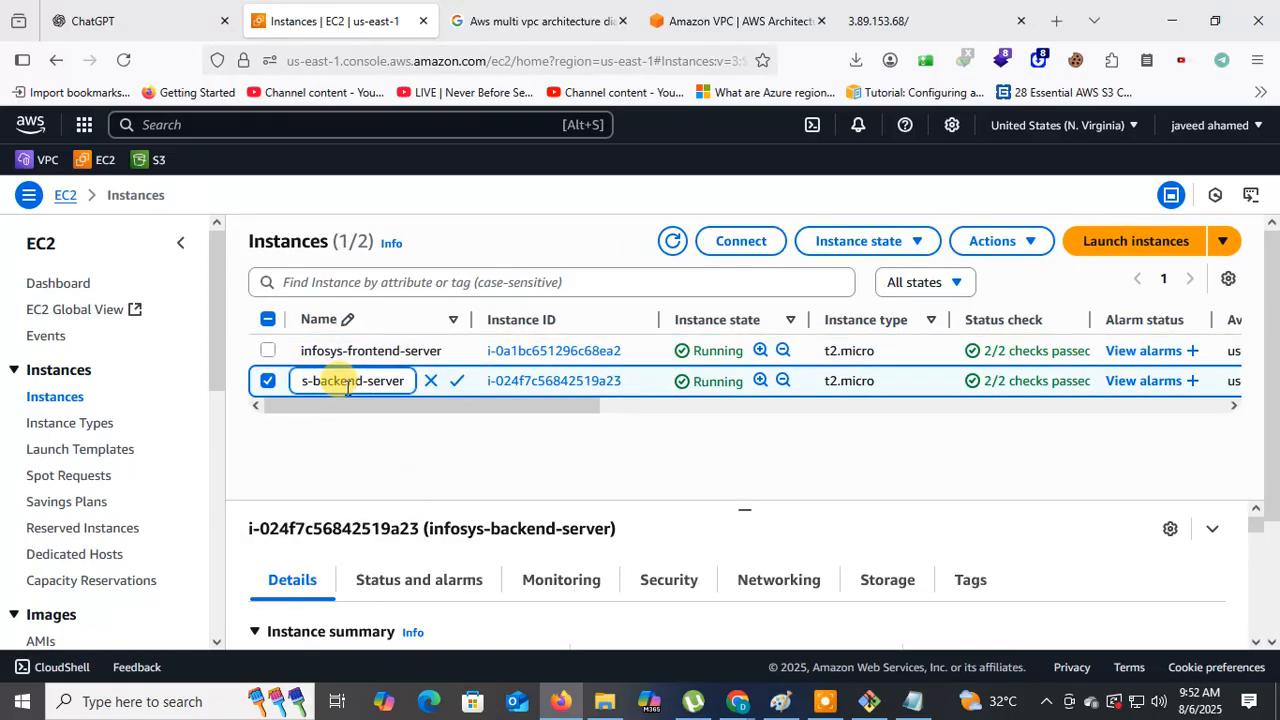
pyautogui.click(332, 429)
pyautogui.click(414, 387)
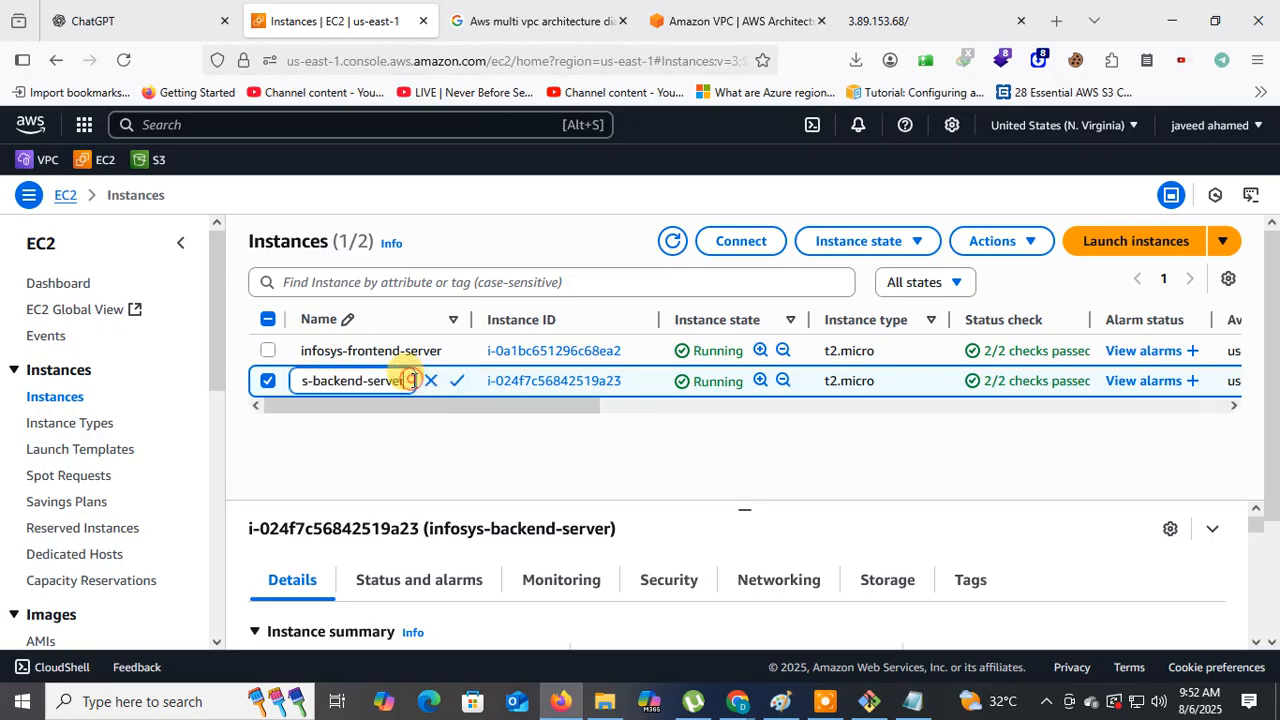
pyautogui.click(446, 437)
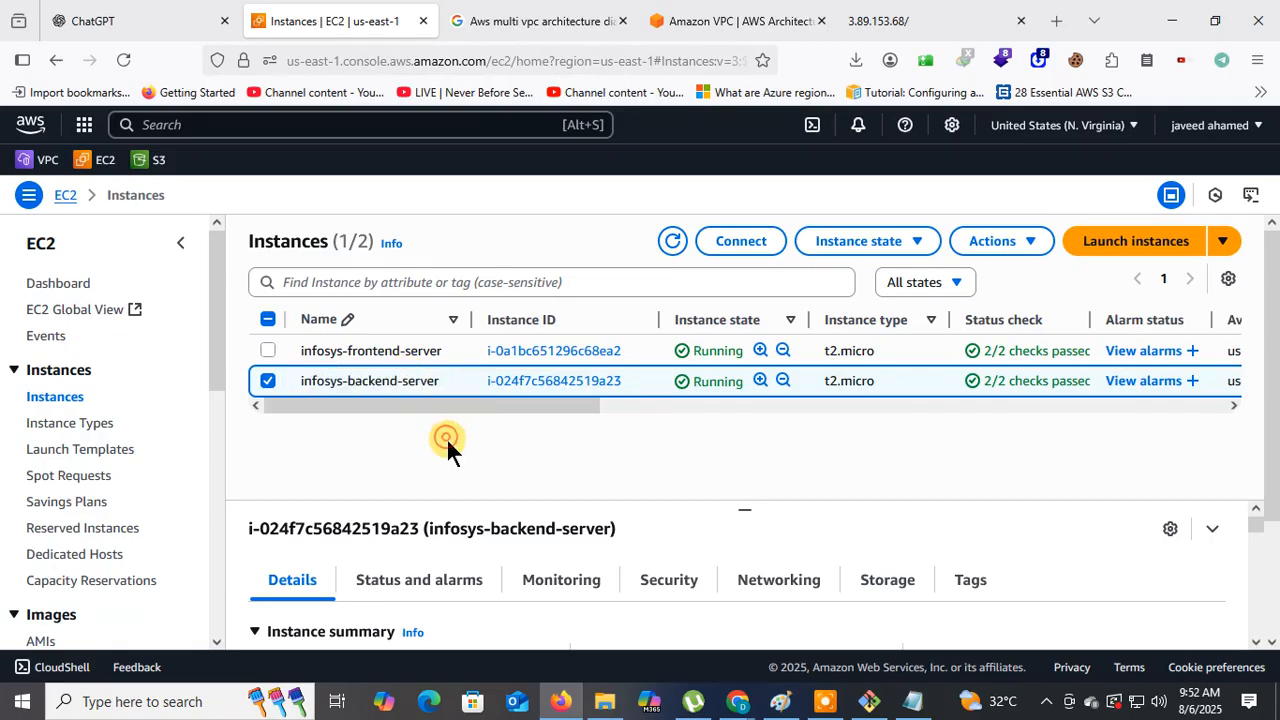
pyautogui.click(270, 382)
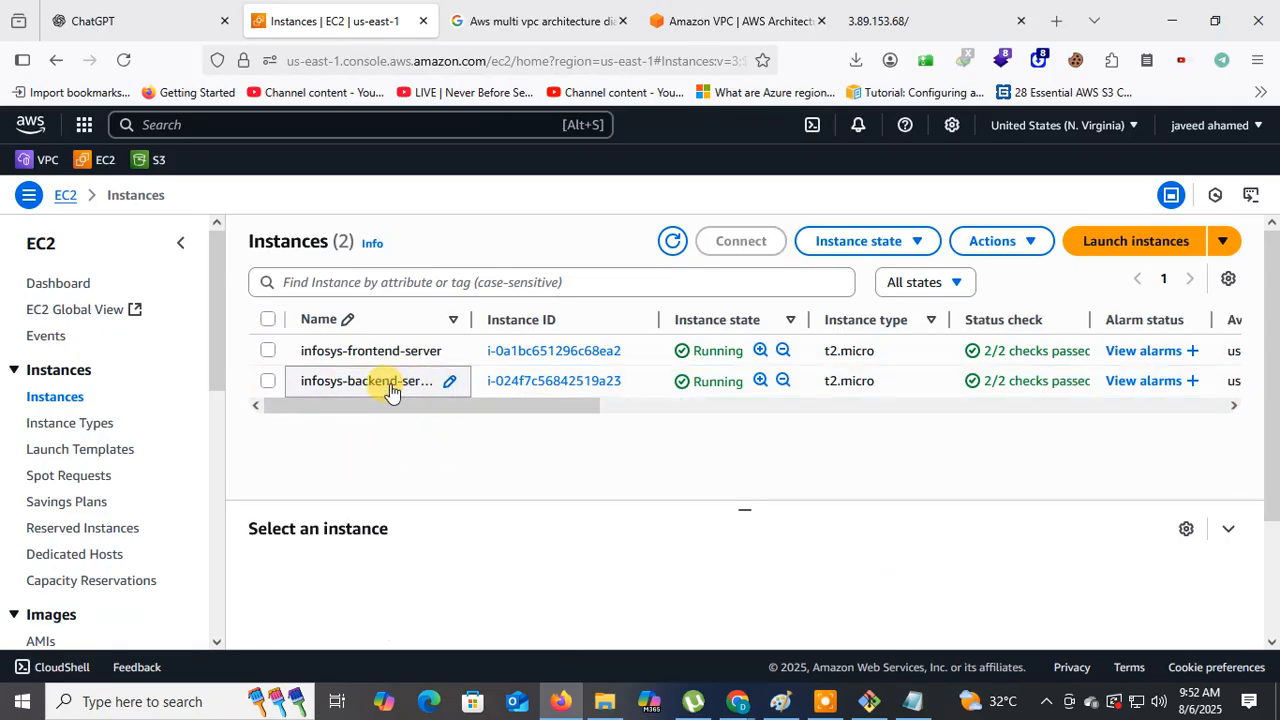
pyautogui.click(392, 387)
pyautogui.click(399, 433)
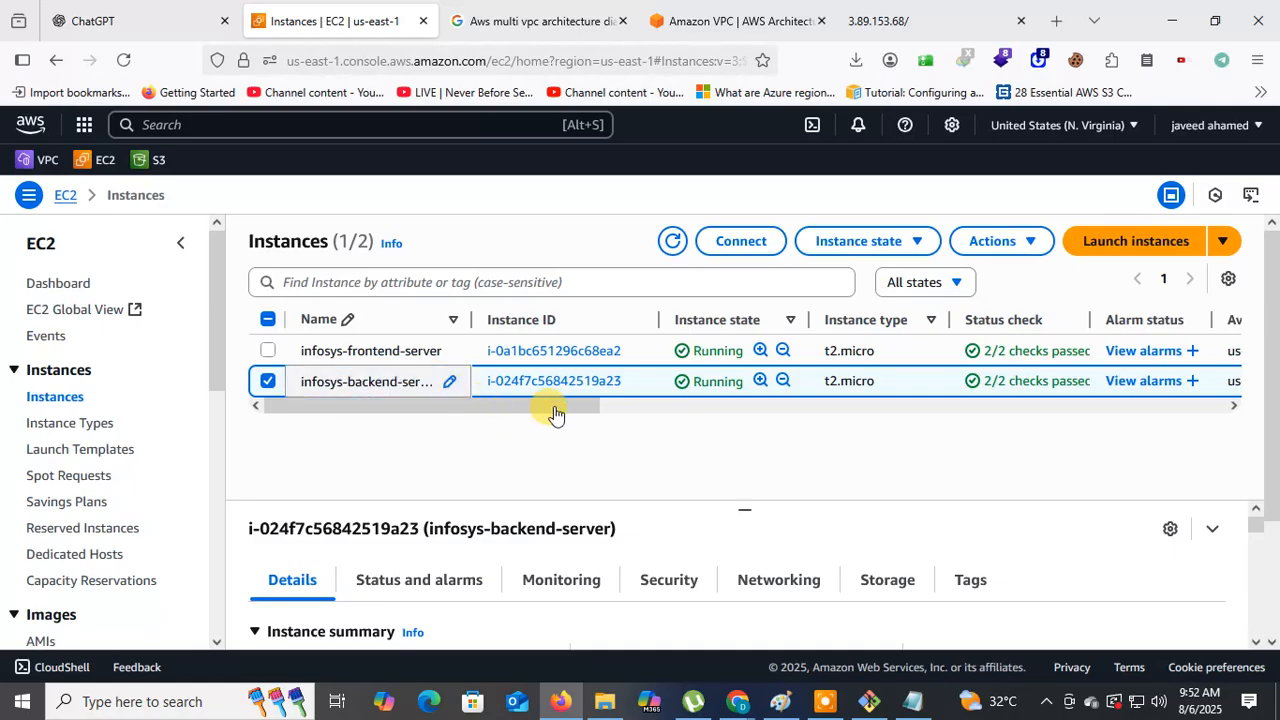
pyautogui.click(272, 384)
pyautogui.click(381, 385)
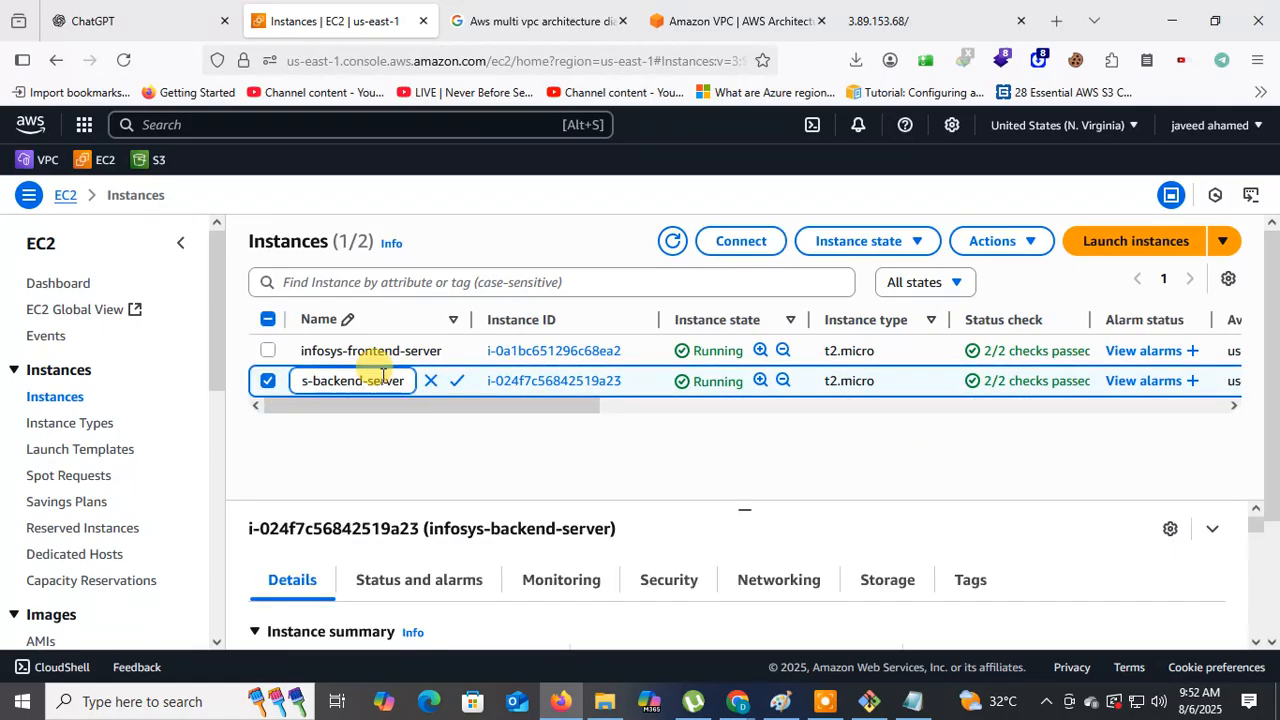
# Review infosys-backend-server's details, including private IP 10.0.1.237, then return to the Instances list
pyautogui.click(454, 386)
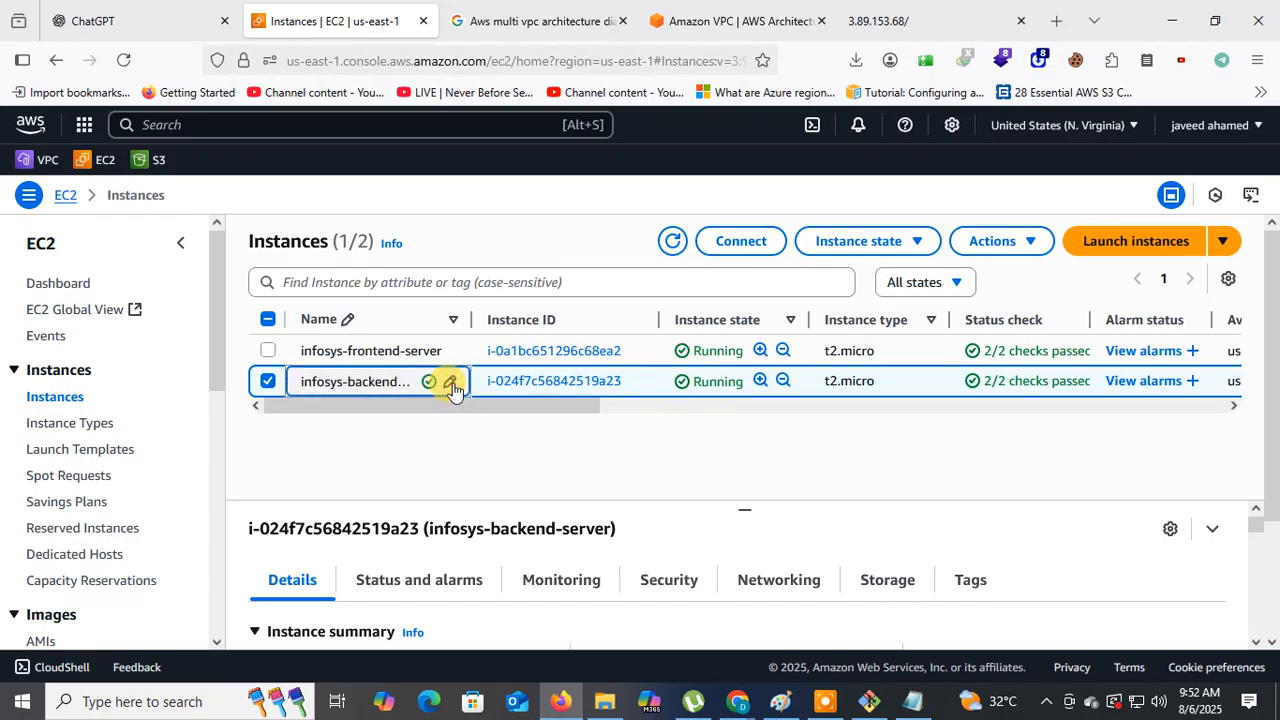
pyautogui.click(601, 382)
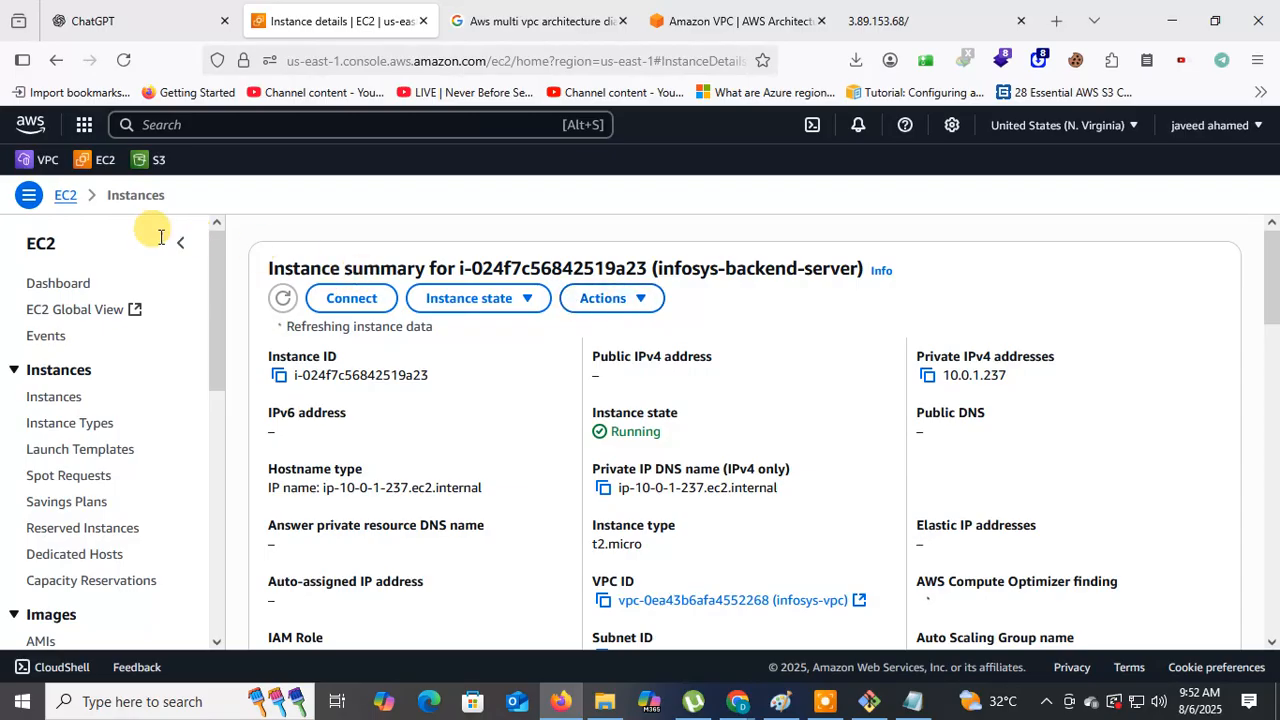
pyautogui.click(55, 62)
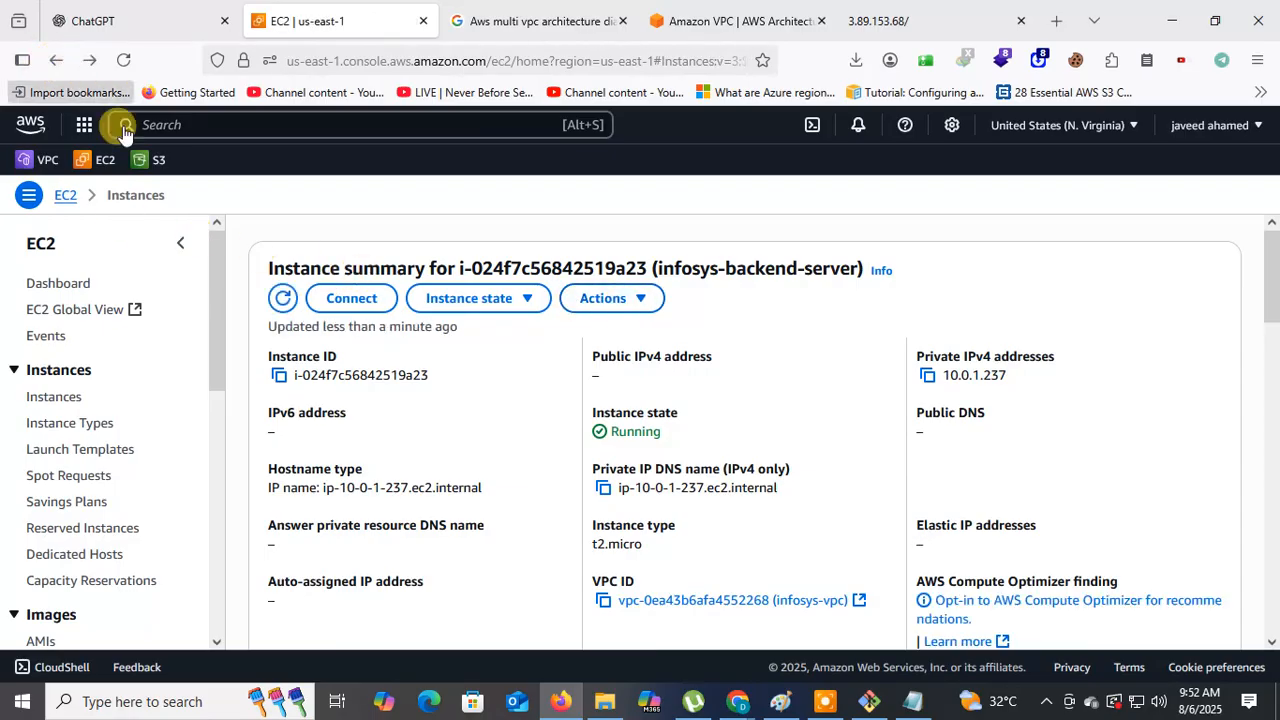
pyautogui.click(55, 397)
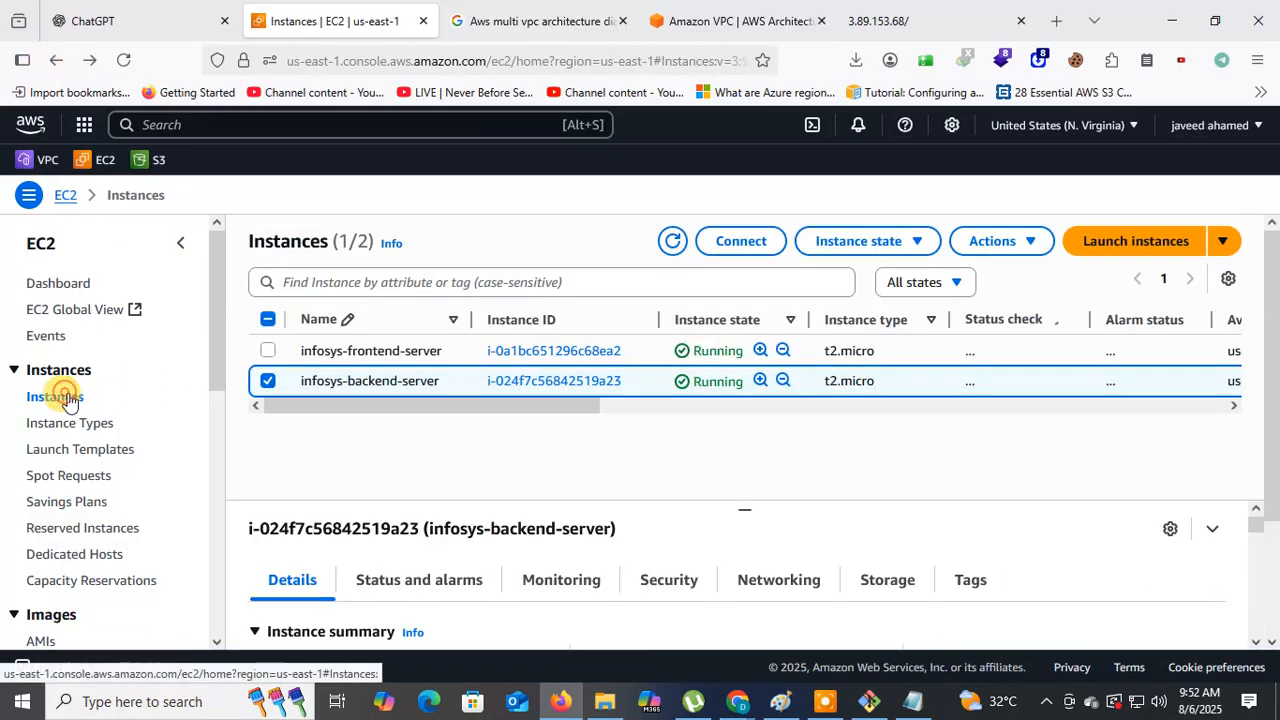
pyautogui.rightClick(548, 380)
pyautogui.click(600, 320)
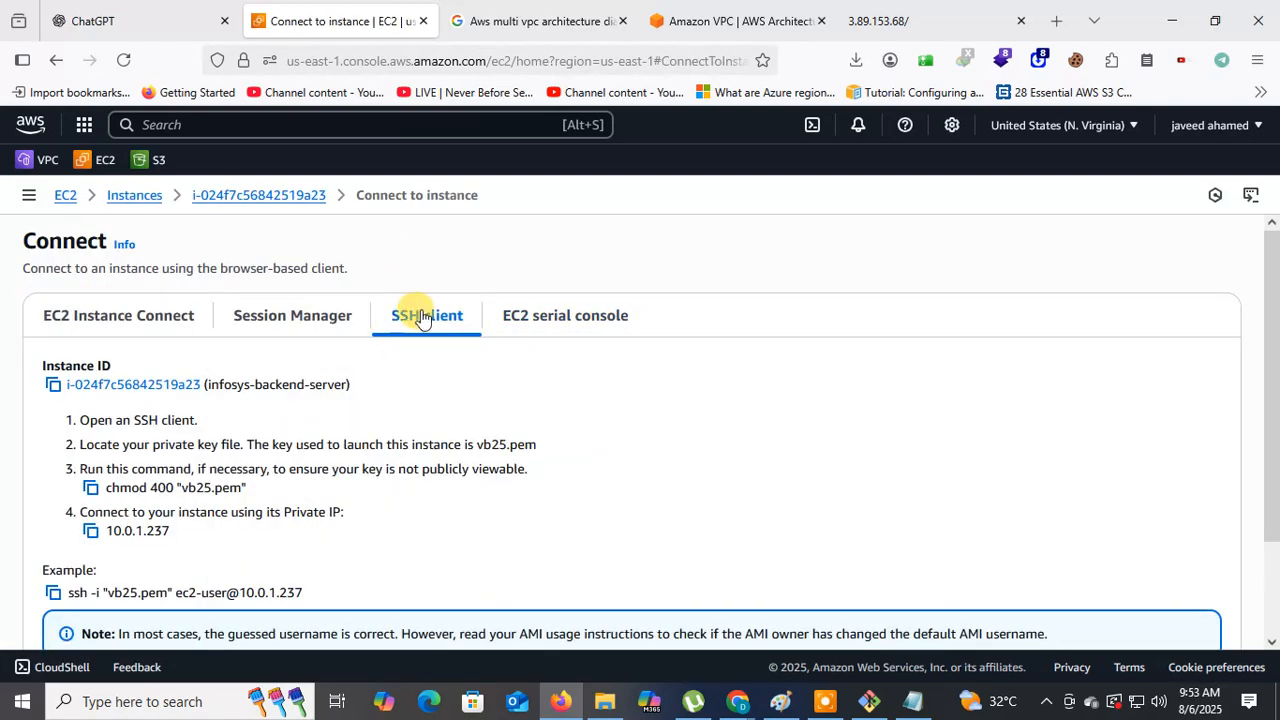
pyautogui.scroll(-2, 217, 459)
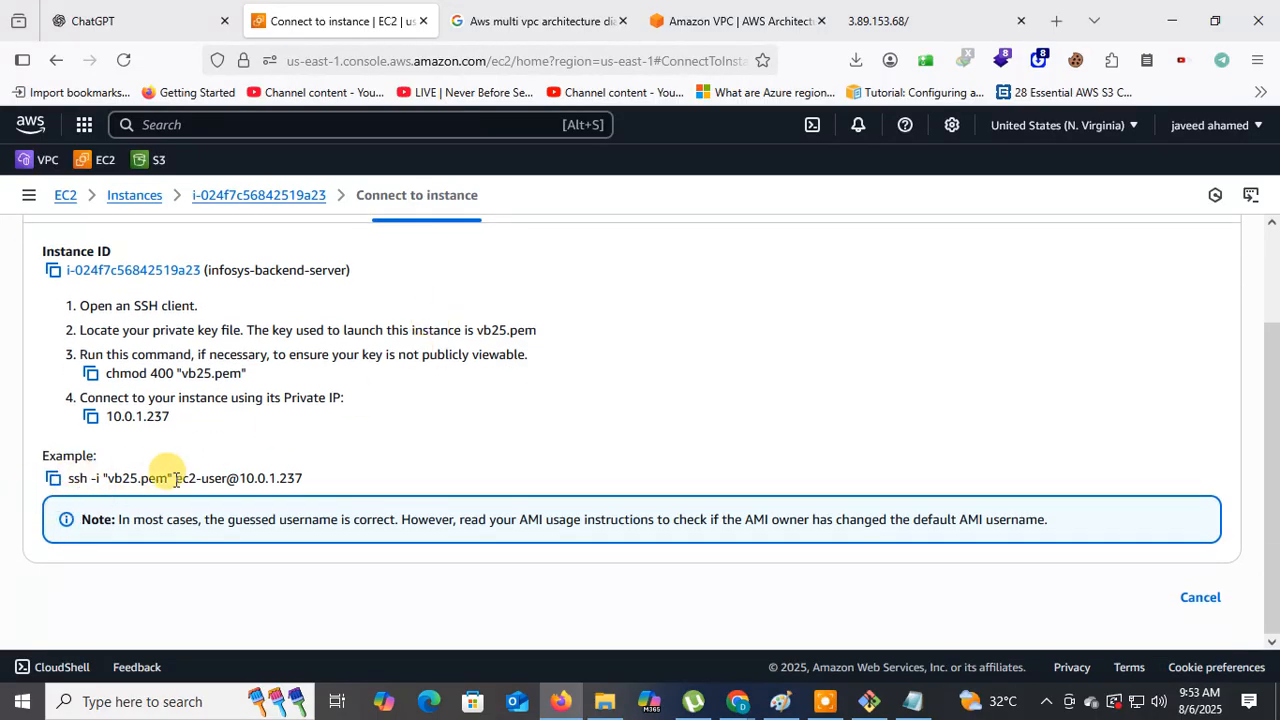
pyautogui.moveTo(302, 478); pyautogui.dragTo(55, 482)
pyautogui.click(54, 479)
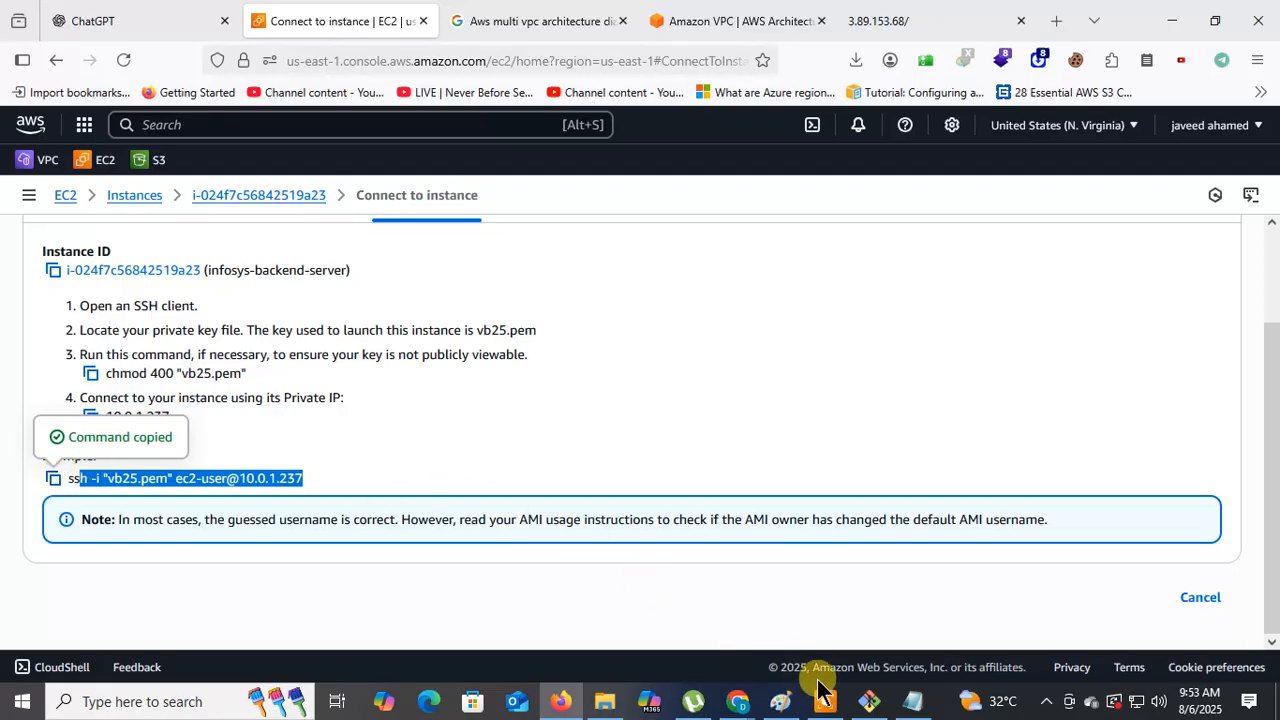
pyautogui.click(868, 701)
pyautogui.rightClick(440, 138)
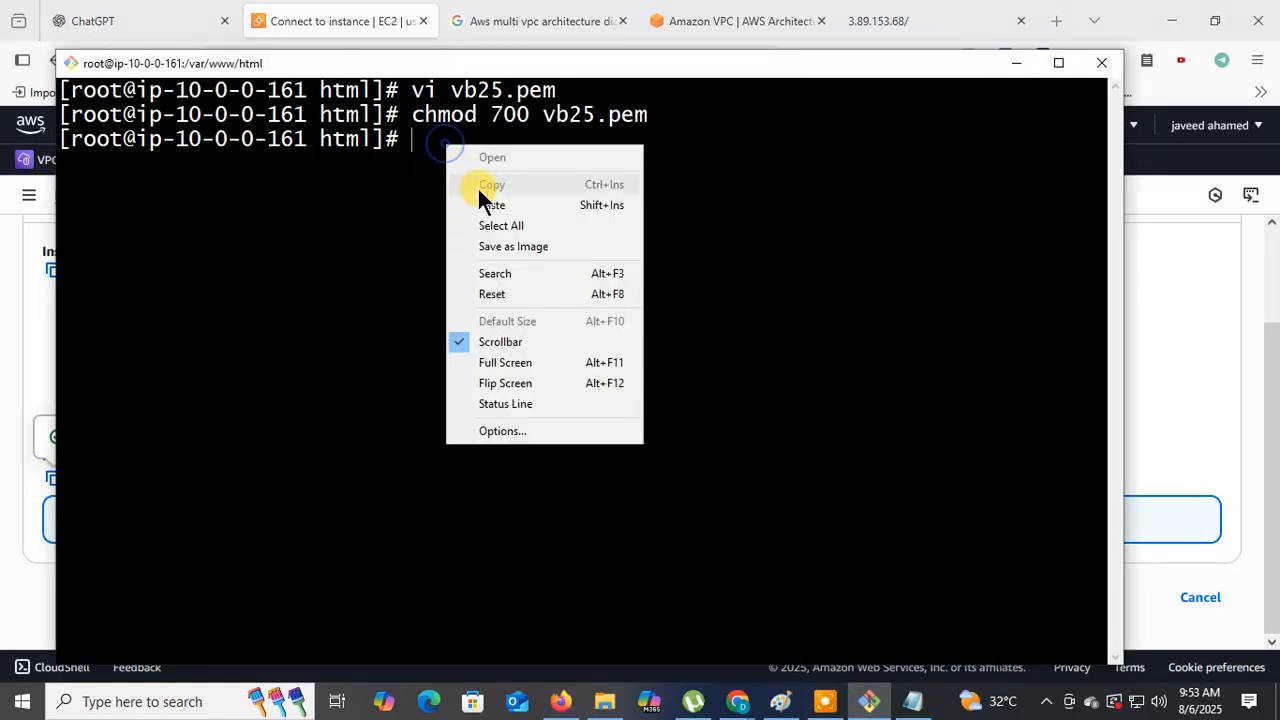
# SSH into the backend server with the pasted command, accepting its host key
pyautogui.click(488, 199)
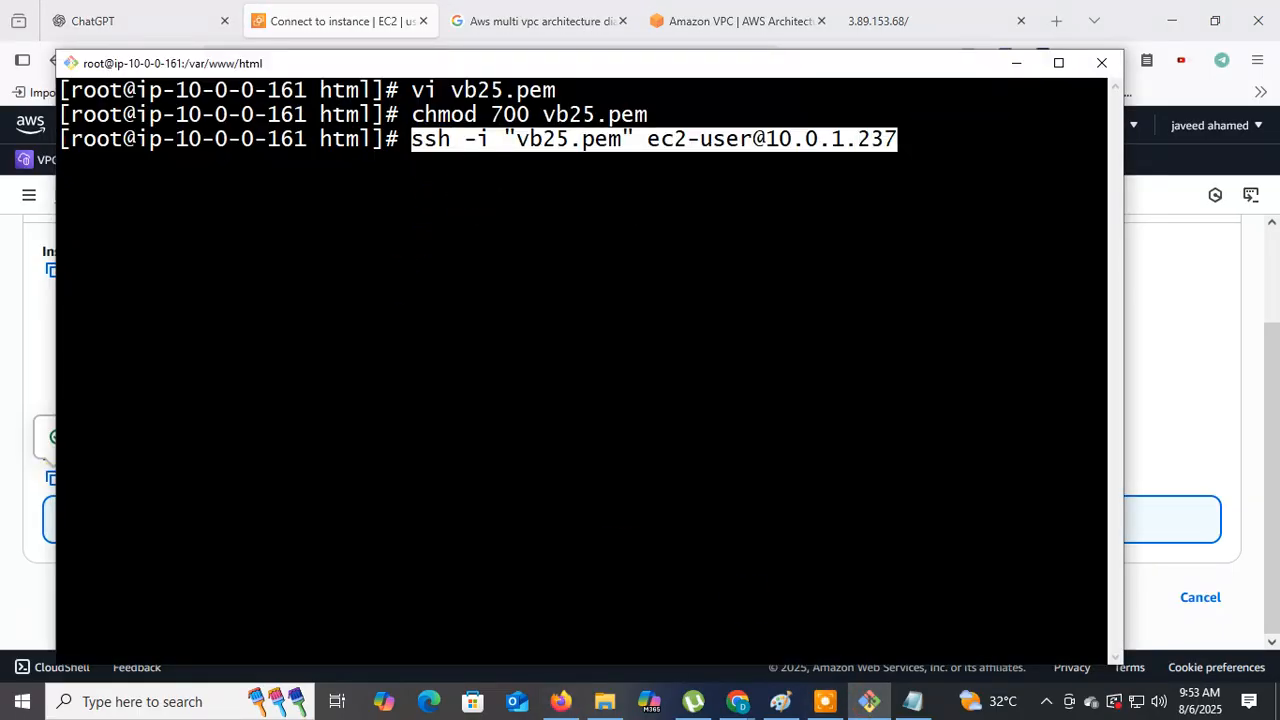
pyautogui.press('Return')
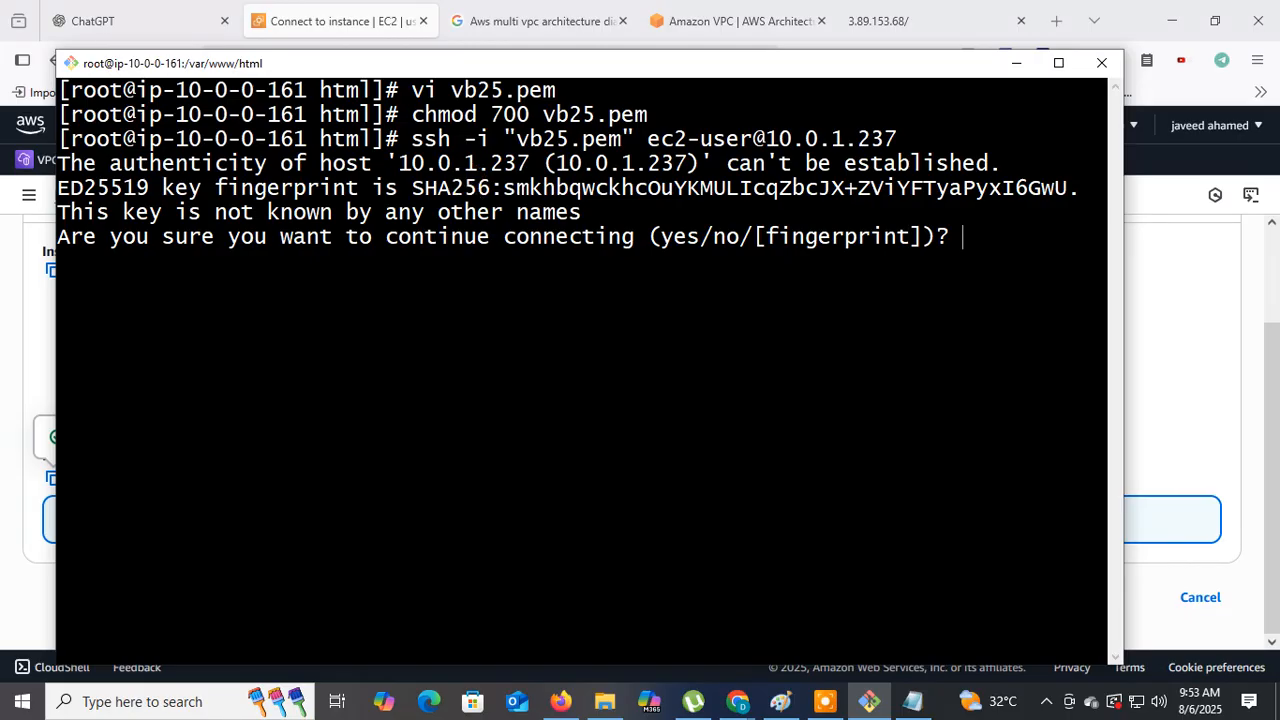
pyautogui.press('Return')
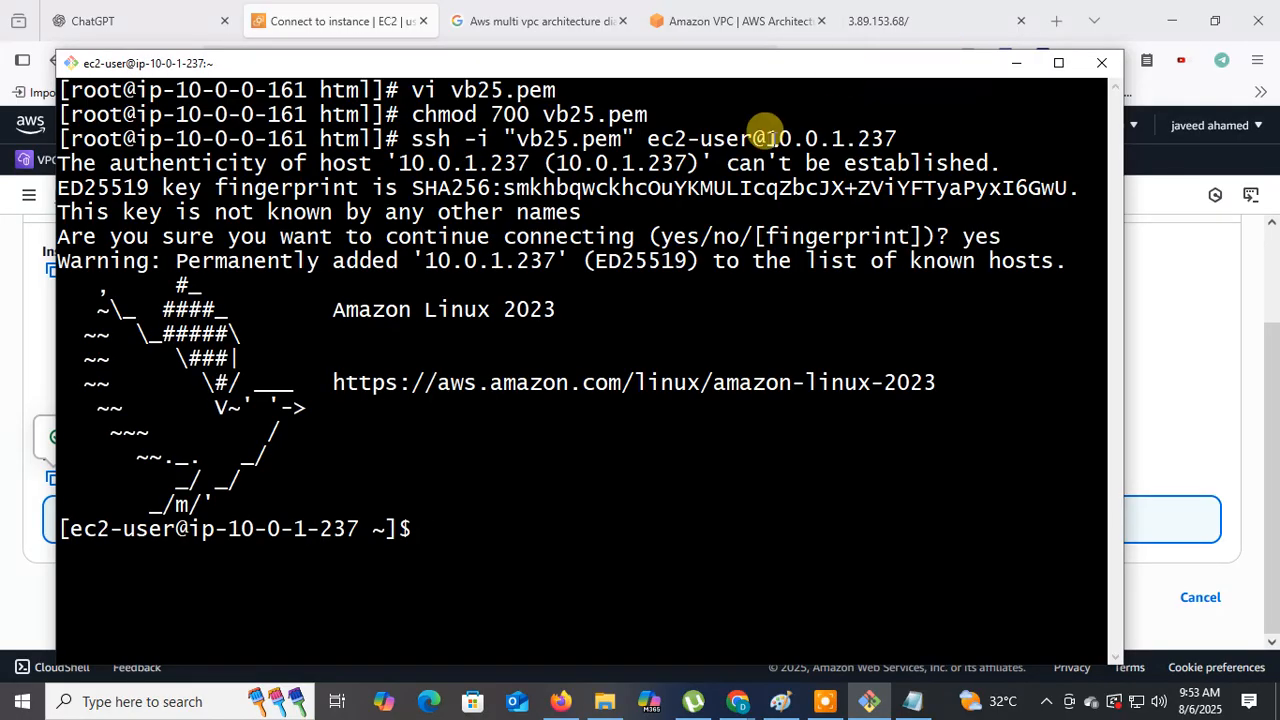
# Run ifconfig and highlight the backend's private IP 10.0.1.237, then minimize PuTTY
pyautogui.moveTo(371, 528); pyautogui.dragTo(423, 579)
pyautogui.doubleClick(471, 526)
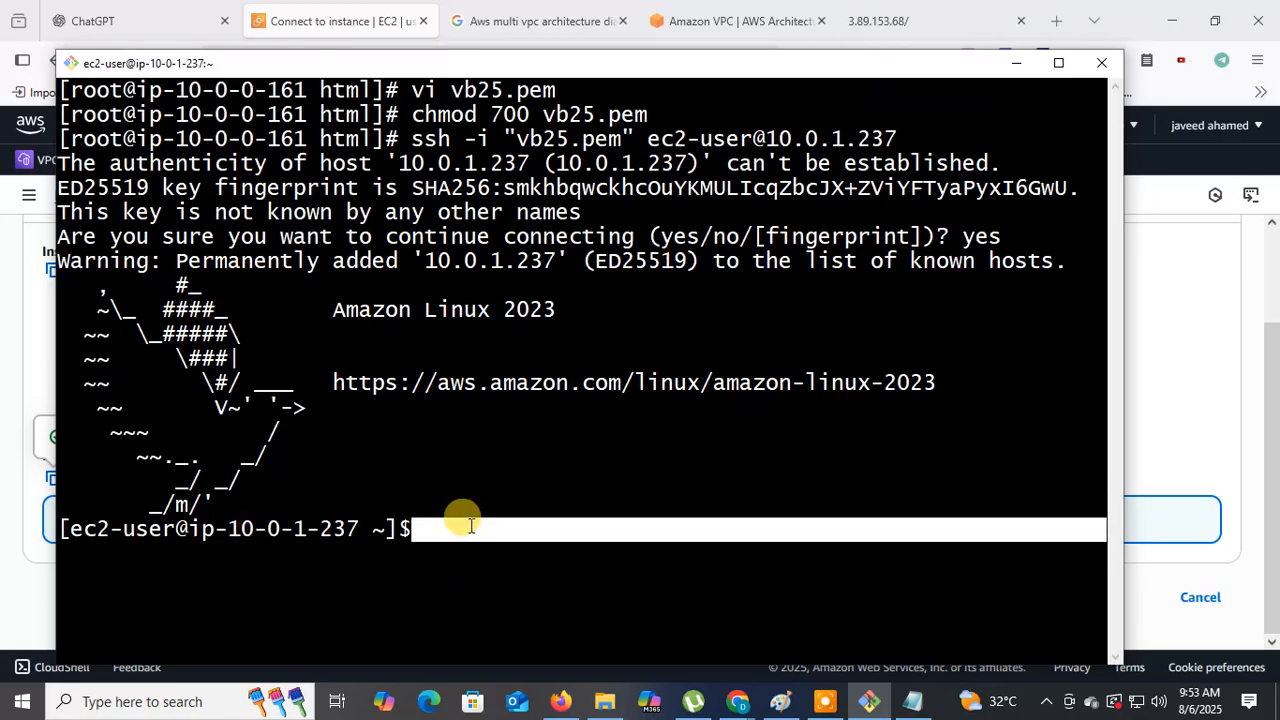
pyautogui.write('ipconfig')
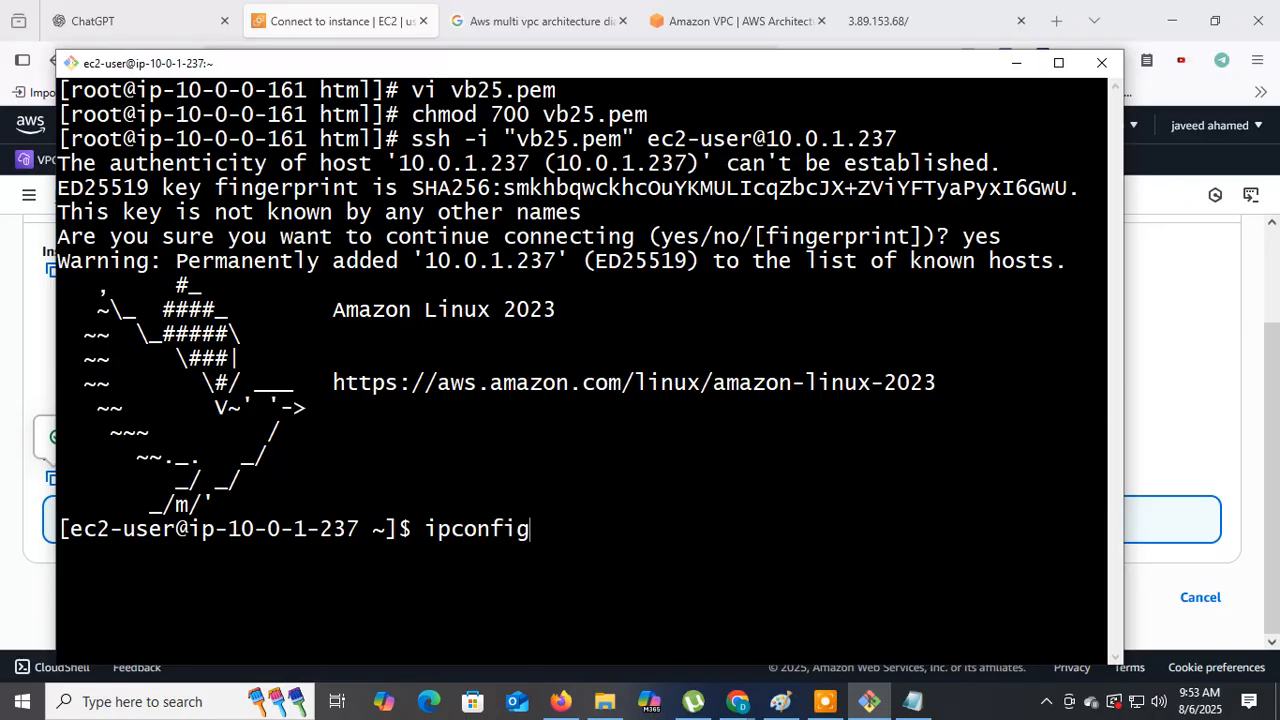
pyautogui.press('Return')
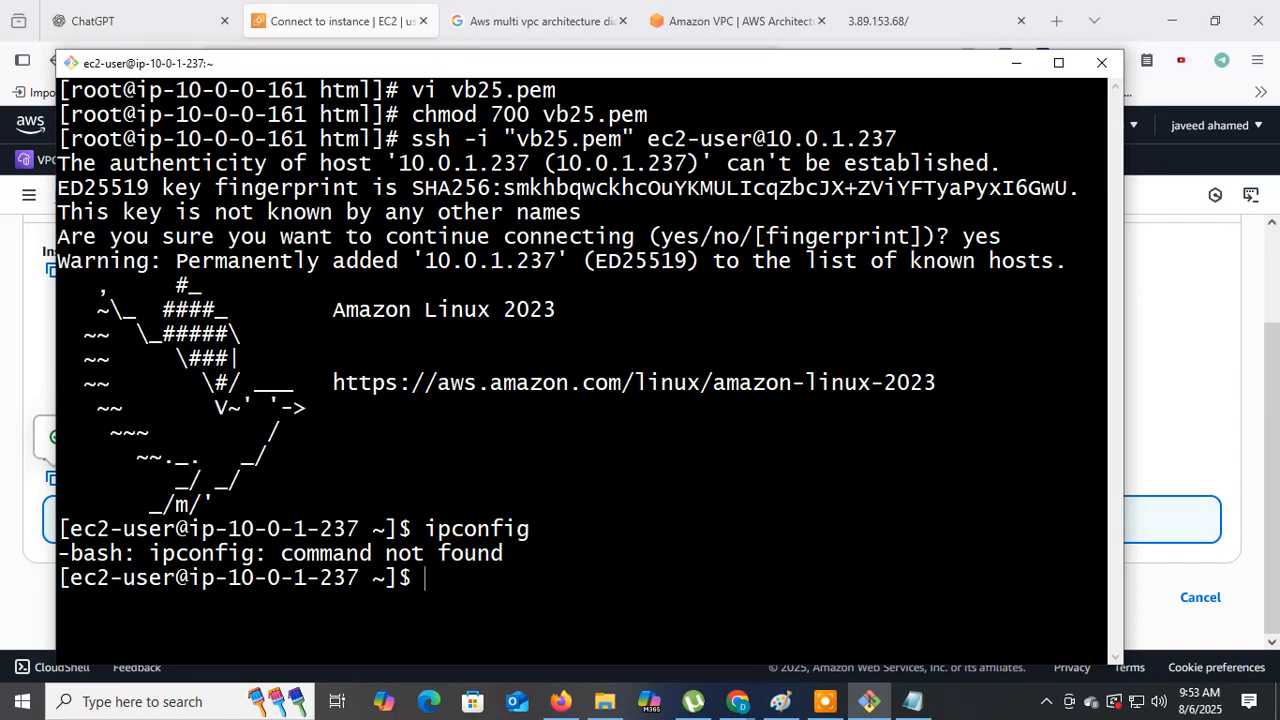
pyautogui.write('ifconfig')
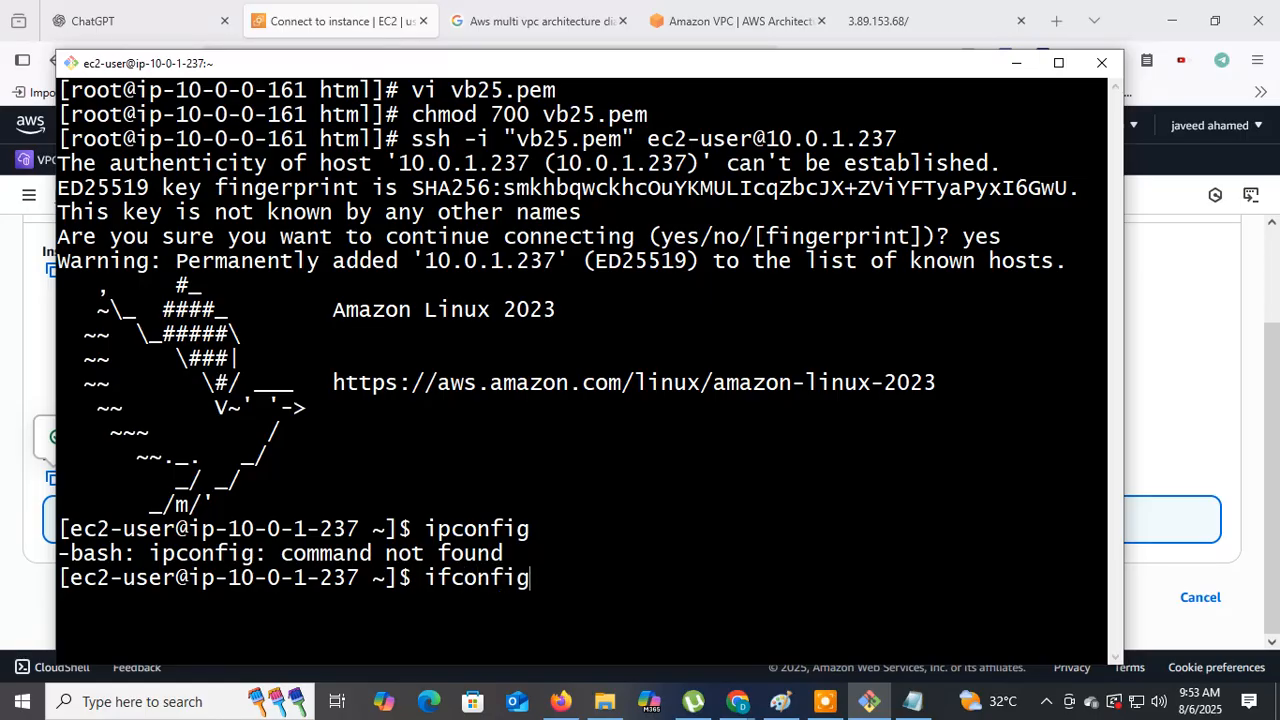
pyautogui.press('Return')
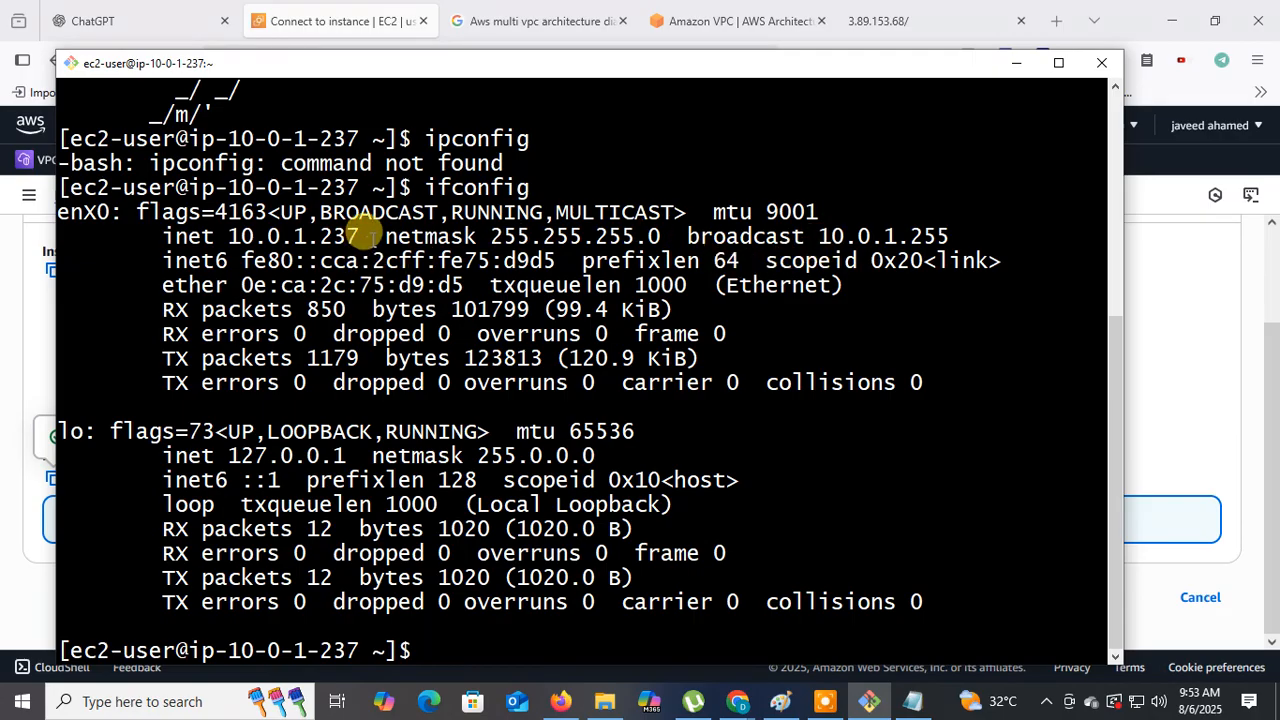
pyautogui.scroll(5, 780, 320)
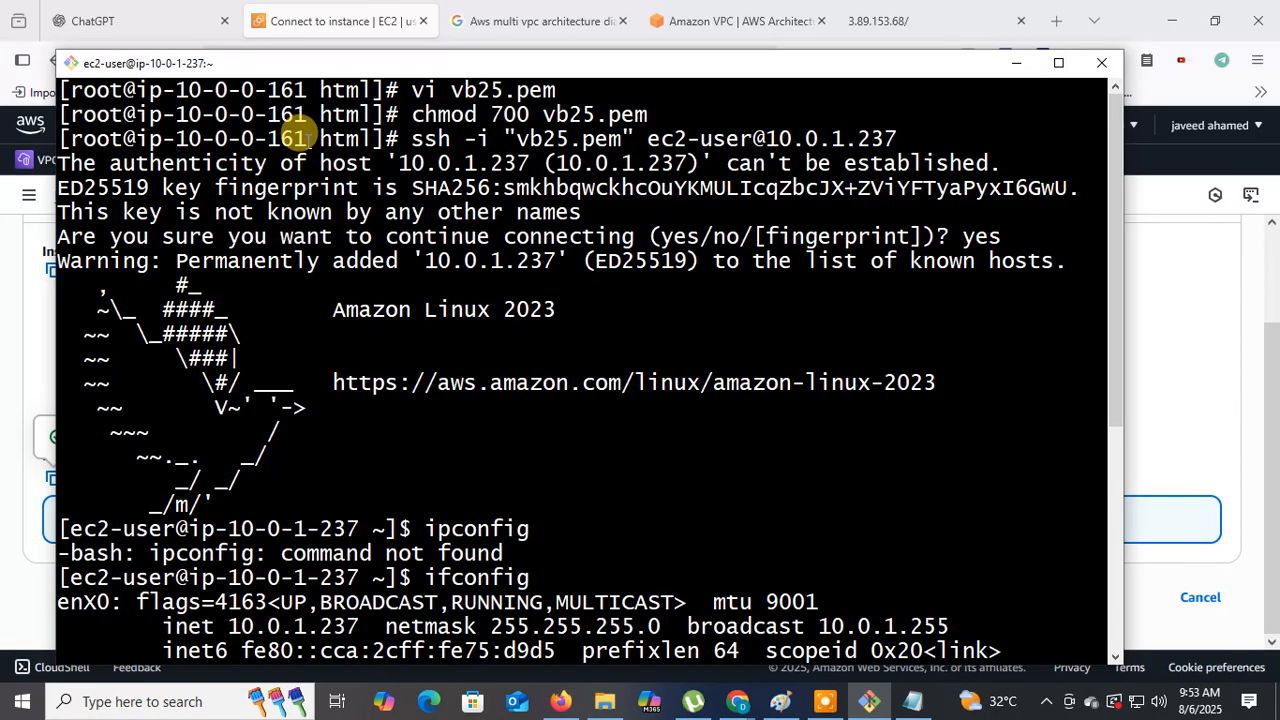
pyautogui.scroll(-5, 300, 128)
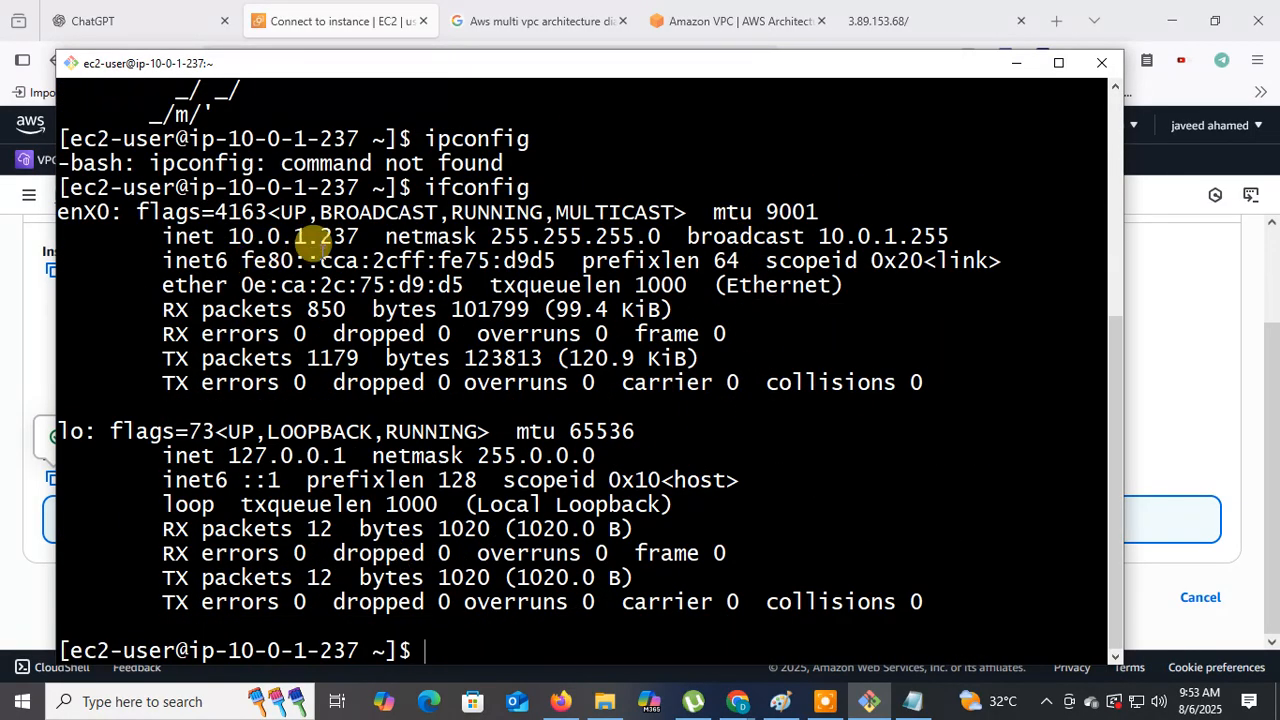
pyautogui.moveTo(368, 236); pyautogui.dragTo(215, 236)
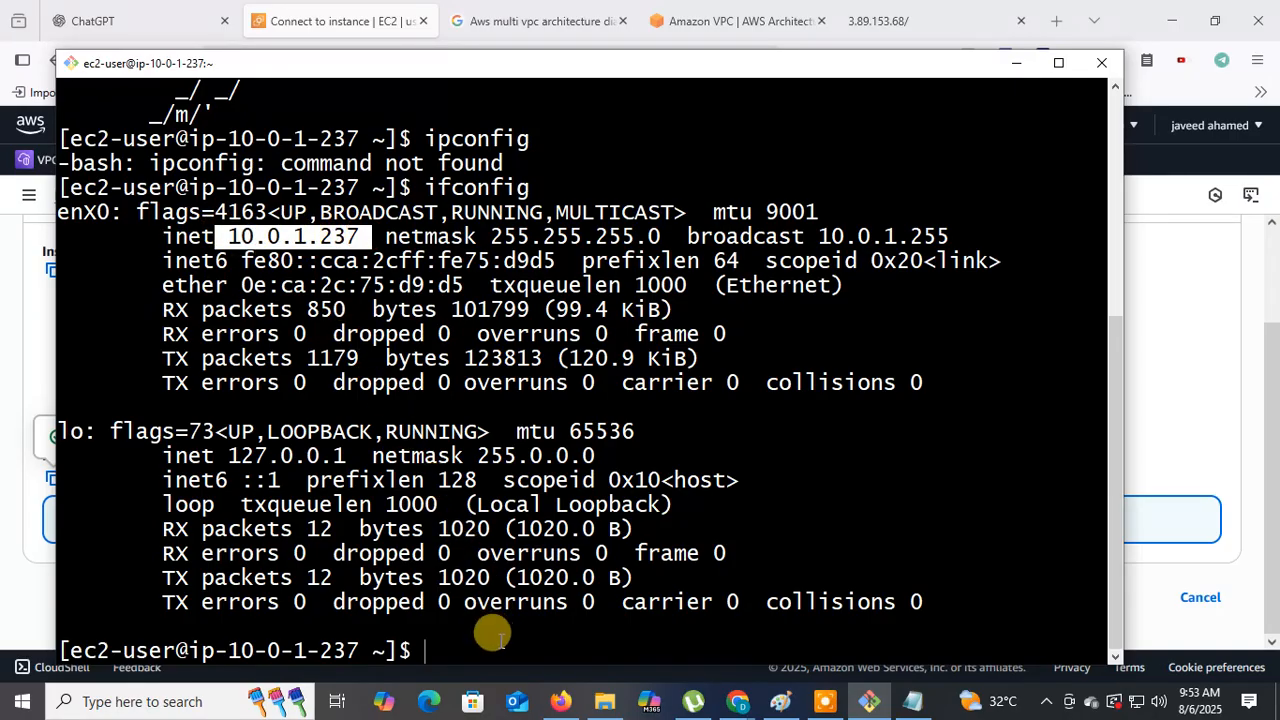
pyautogui.click(488, 636)
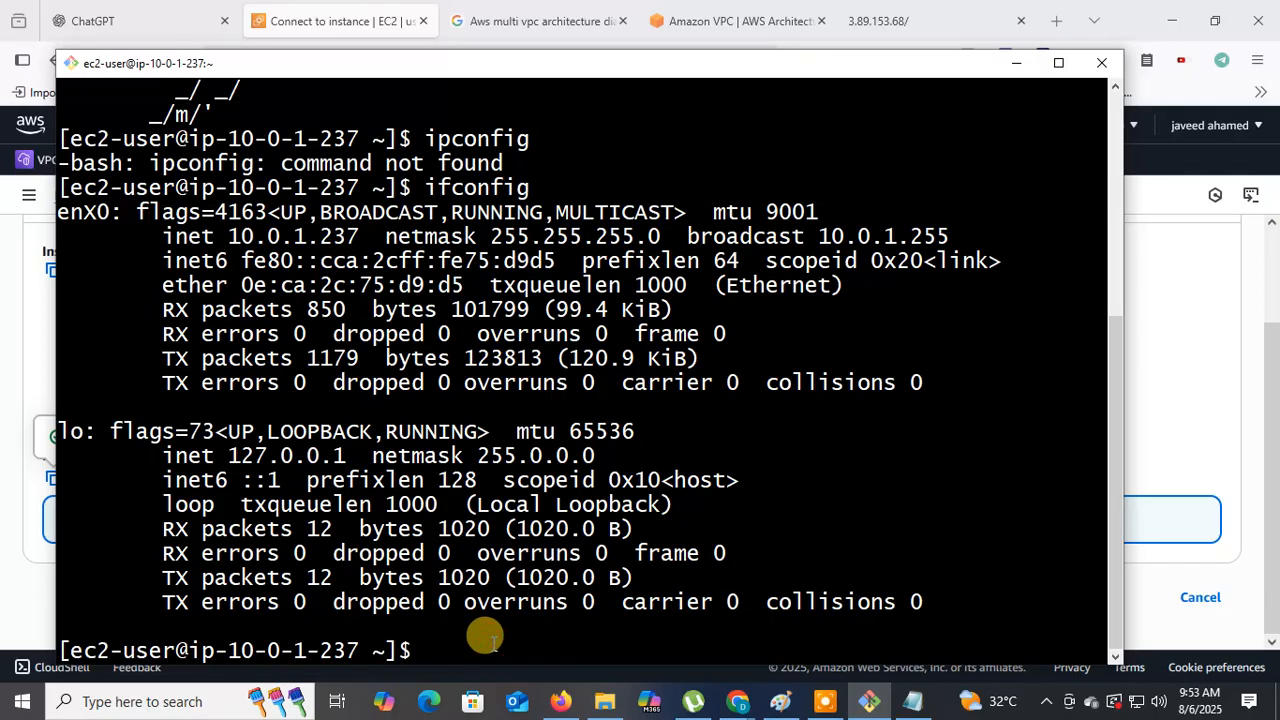
pyautogui.click(869, 703)
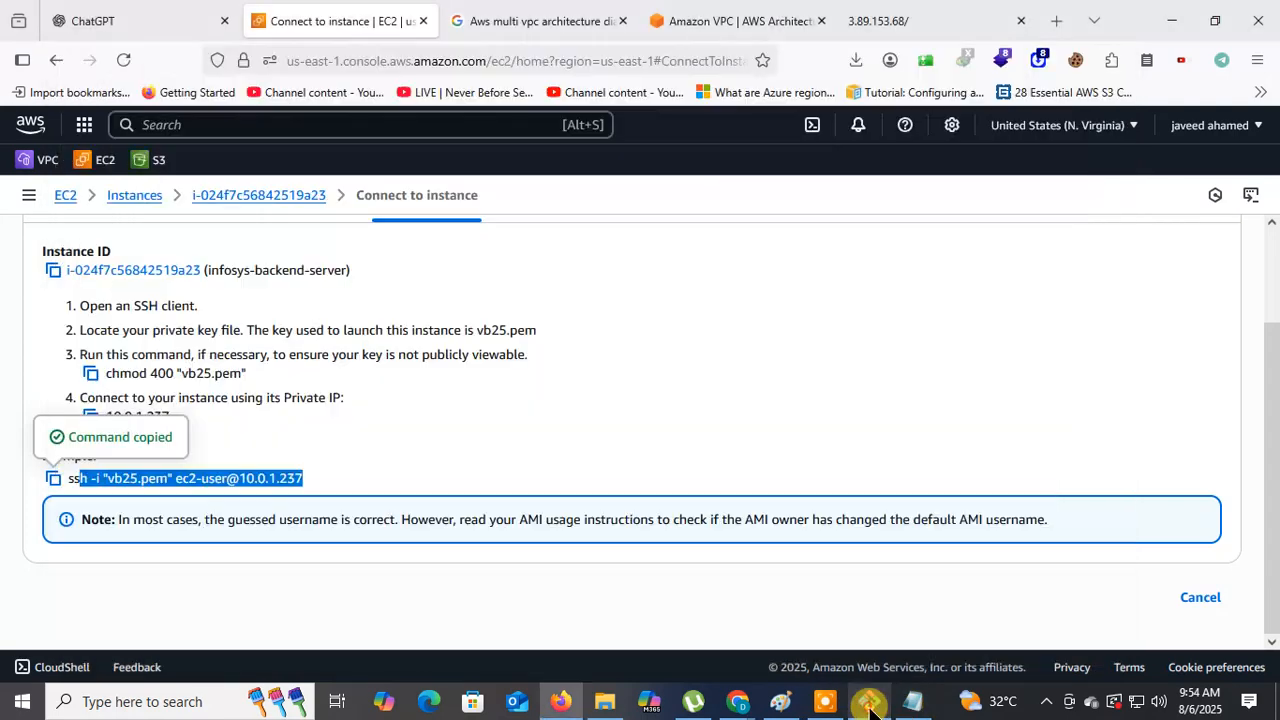
# Draw five arrows around the private subnet and SQL database box in Paint, then minimize it
pyautogui.click(780, 703)
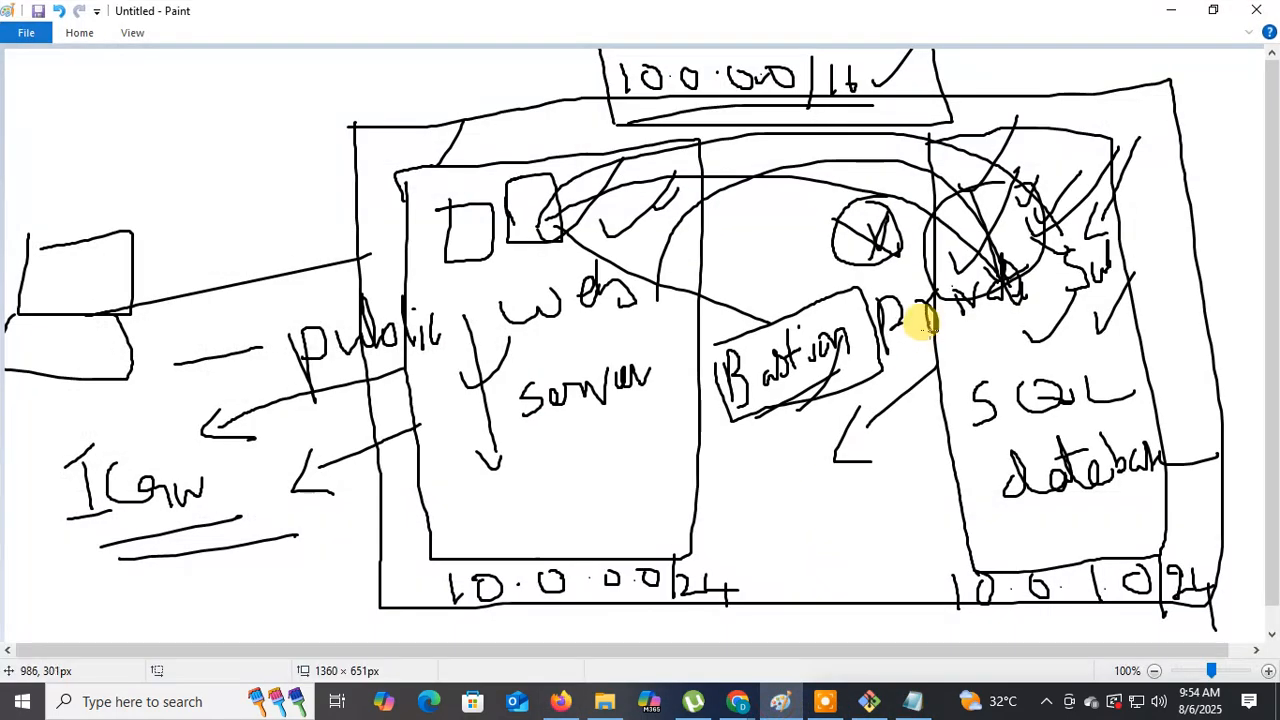
pyautogui.moveTo(963, 364)
pyautogui.mouseDown()
pyautogui.moveTo(872, 479)
pyautogui.moveTo(872, 513)
pyautogui.mouseUp()
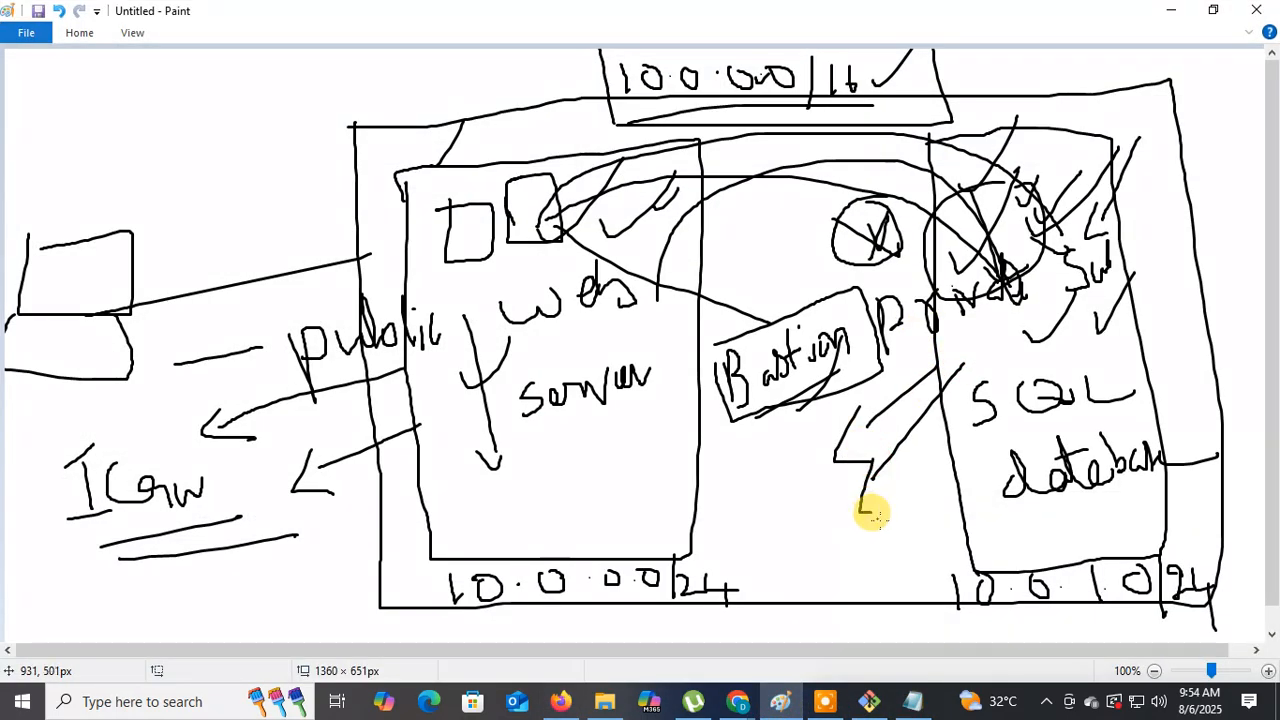
pyautogui.moveTo(948, 456)
pyautogui.mouseDown()
pyautogui.moveTo(921, 494)
pyautogui.moveTo(928, 513)
pyautogui.mouseUp()
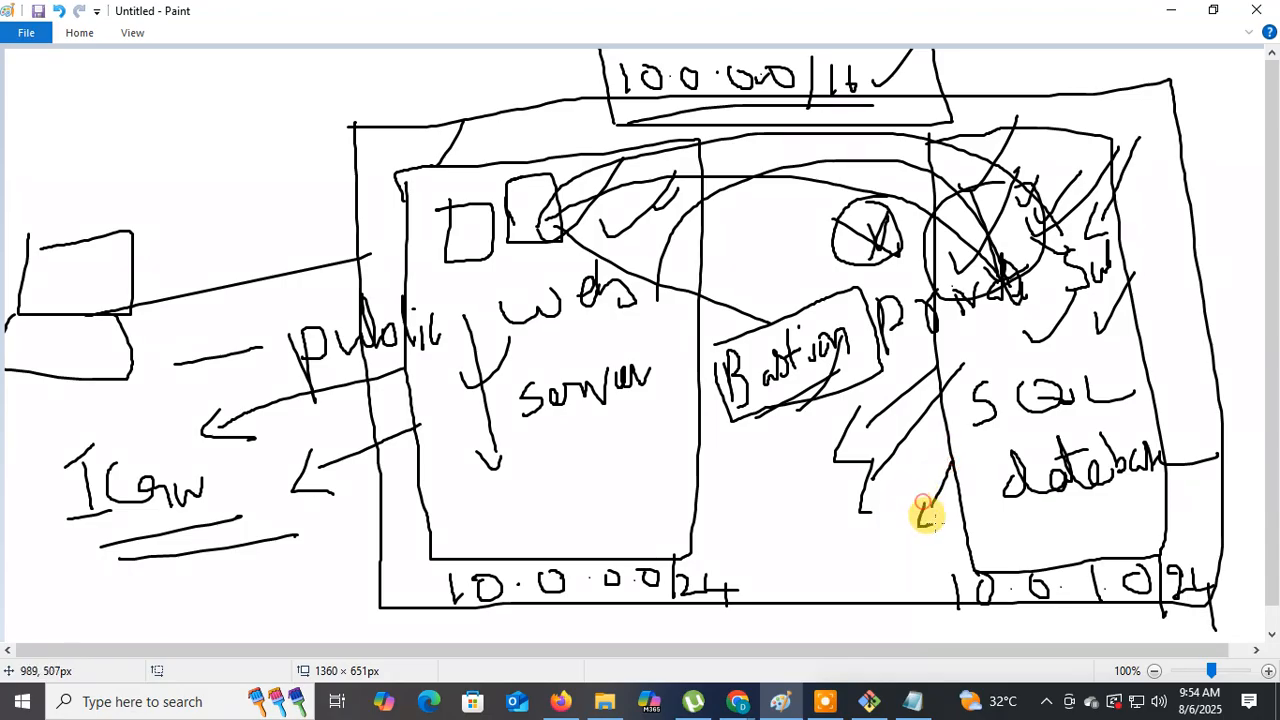
pyautogui.moveTo(831, 490); pyautogui.dragTo(909, 472)
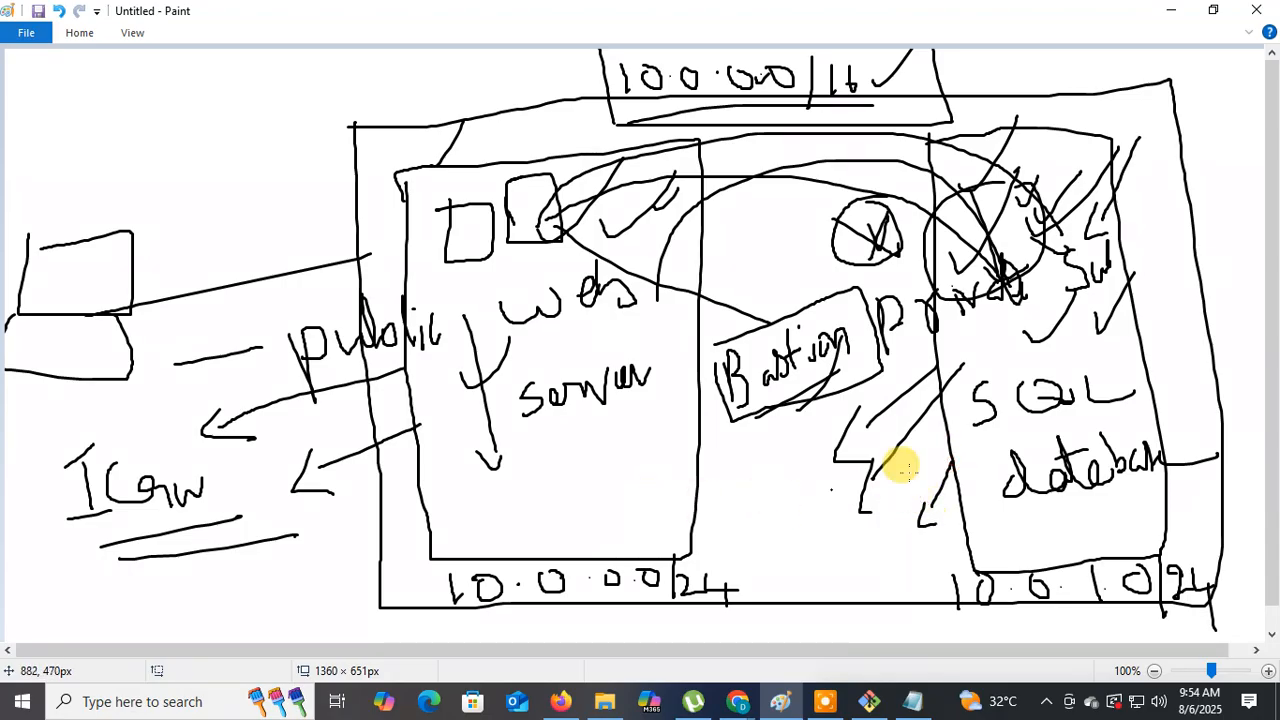
pyautogui.moveTo(1190, 278)
pyautogui.mouseDown()
pyautogui.moveTo(1146, 367)
pyautogui.moveTo(1159, 391)
pyautogui.mouseUp()
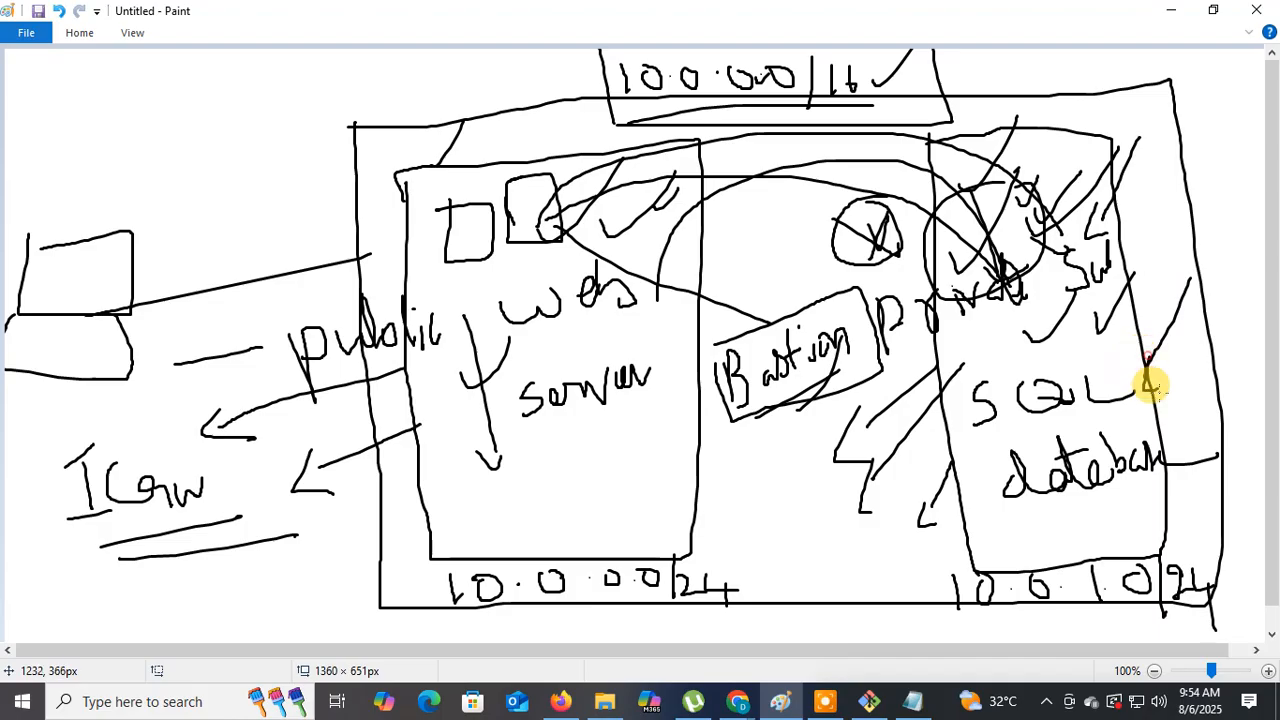
pyautogui.moveTo(1232, 145); pyautogui.dragTo(1165, 250)
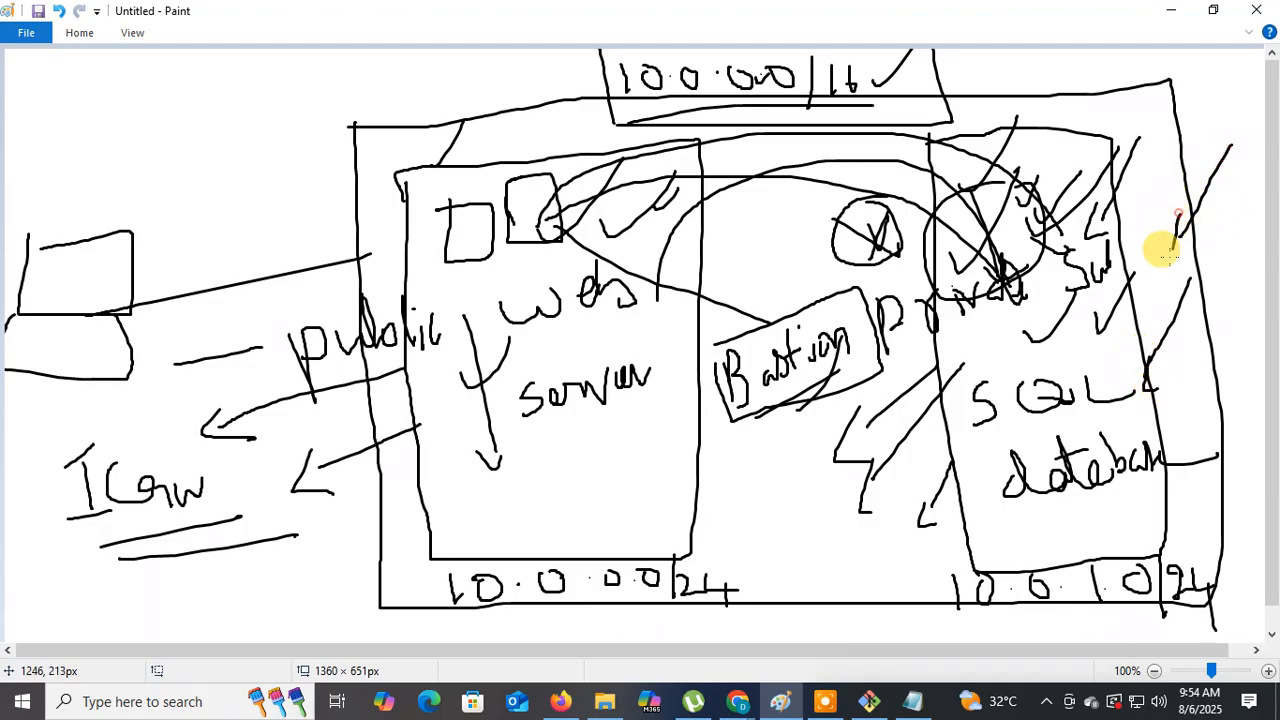
pyautogui.click(1168, 12)
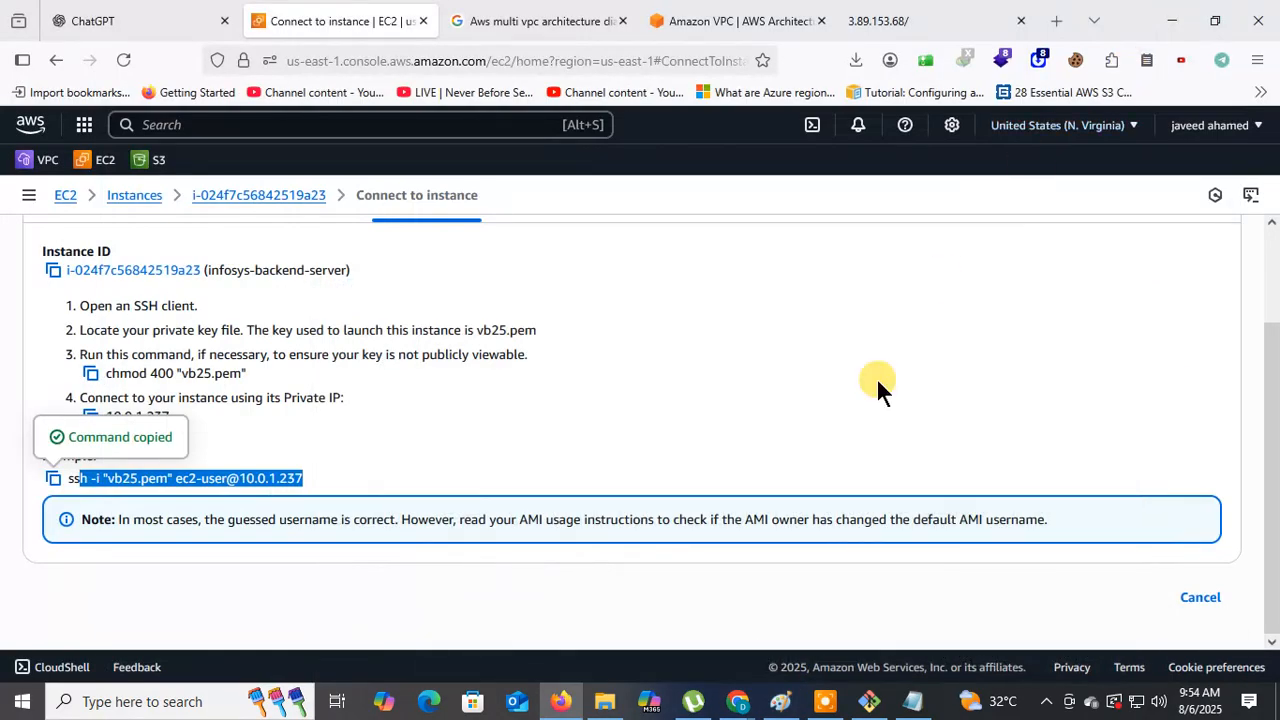
# Dismiss the copied-command notice and open the VPC dashboard showing 2 VPCs, 8 subnets, 4 route tables
pyautogui.click(608, 424)
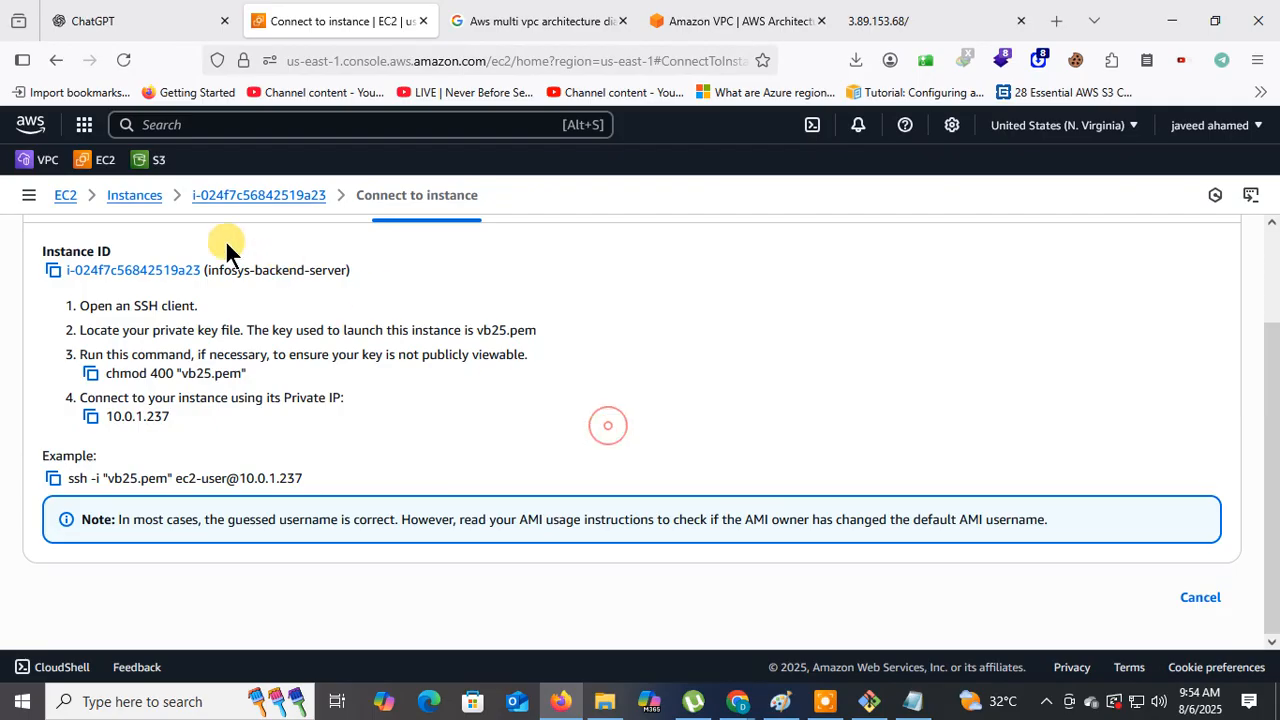
pyautogui.click(45, 165)
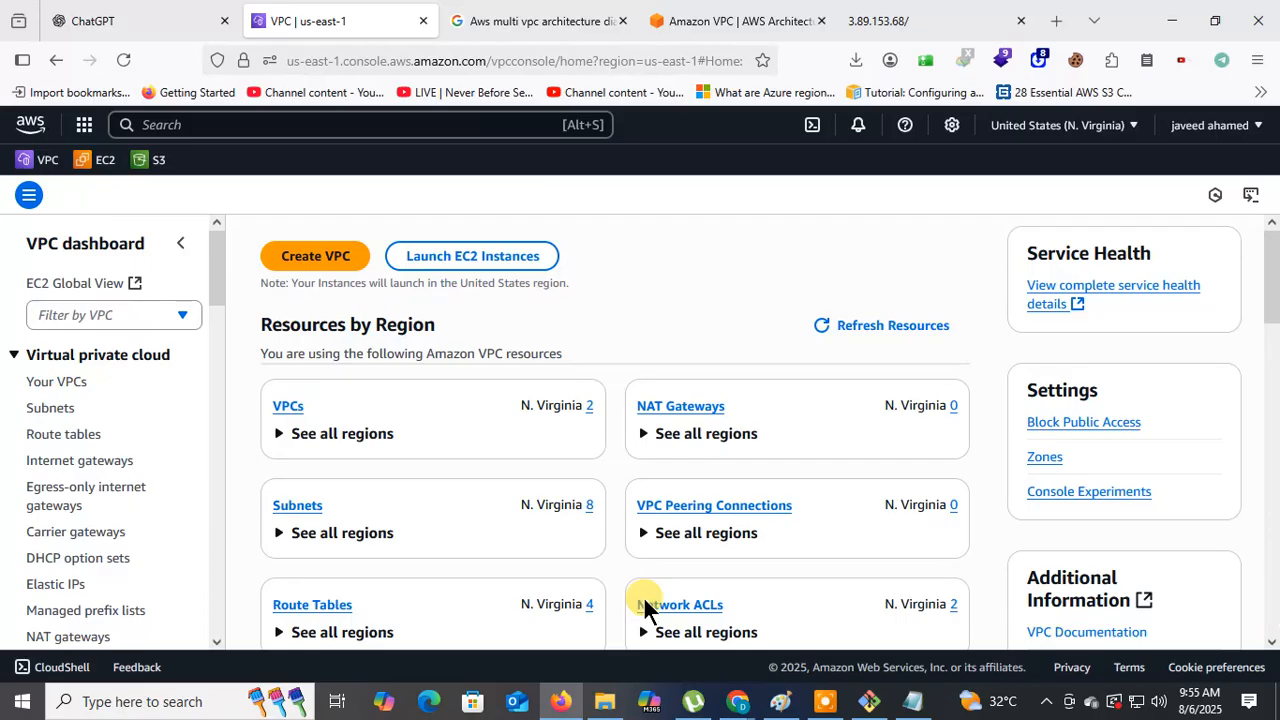
pyautogui.scroll(-5, 160, 500)
pyautogui.scroll(3, 63, 410)
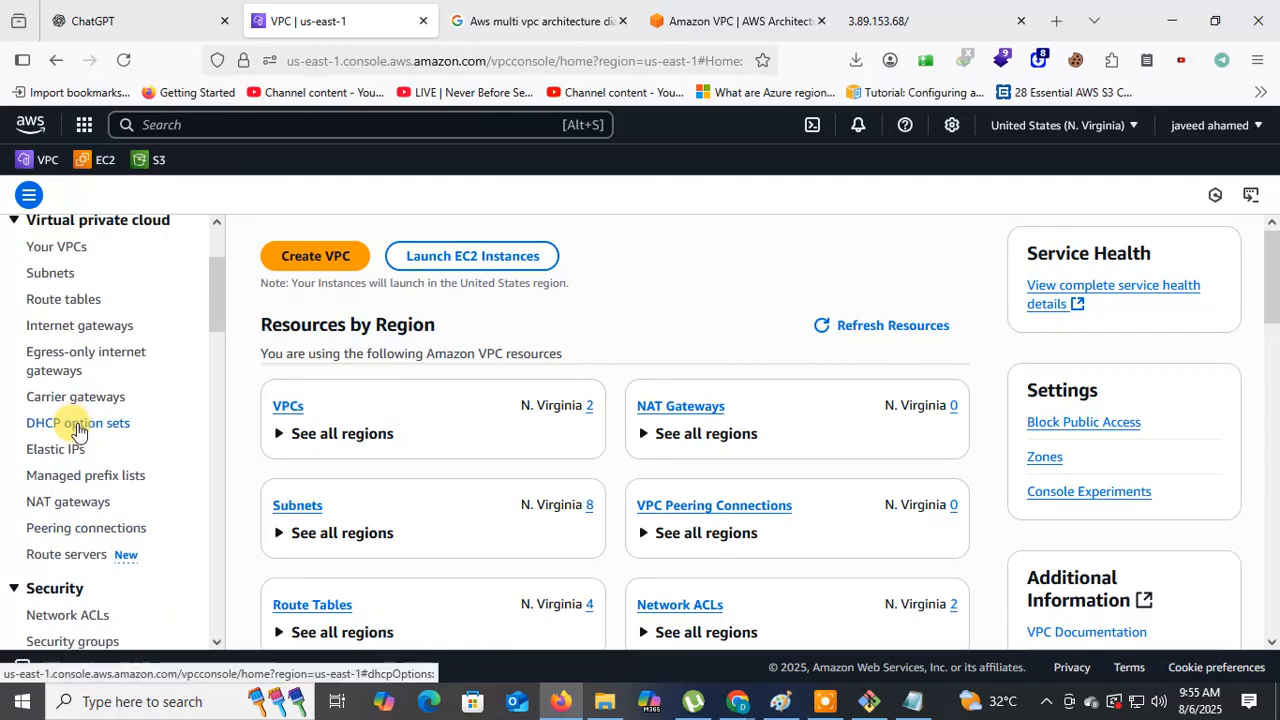
# Start a NAT gateway named infosys-private-ngw in infosys-public-front-end-subnet
pyautogui.click(68, 503)
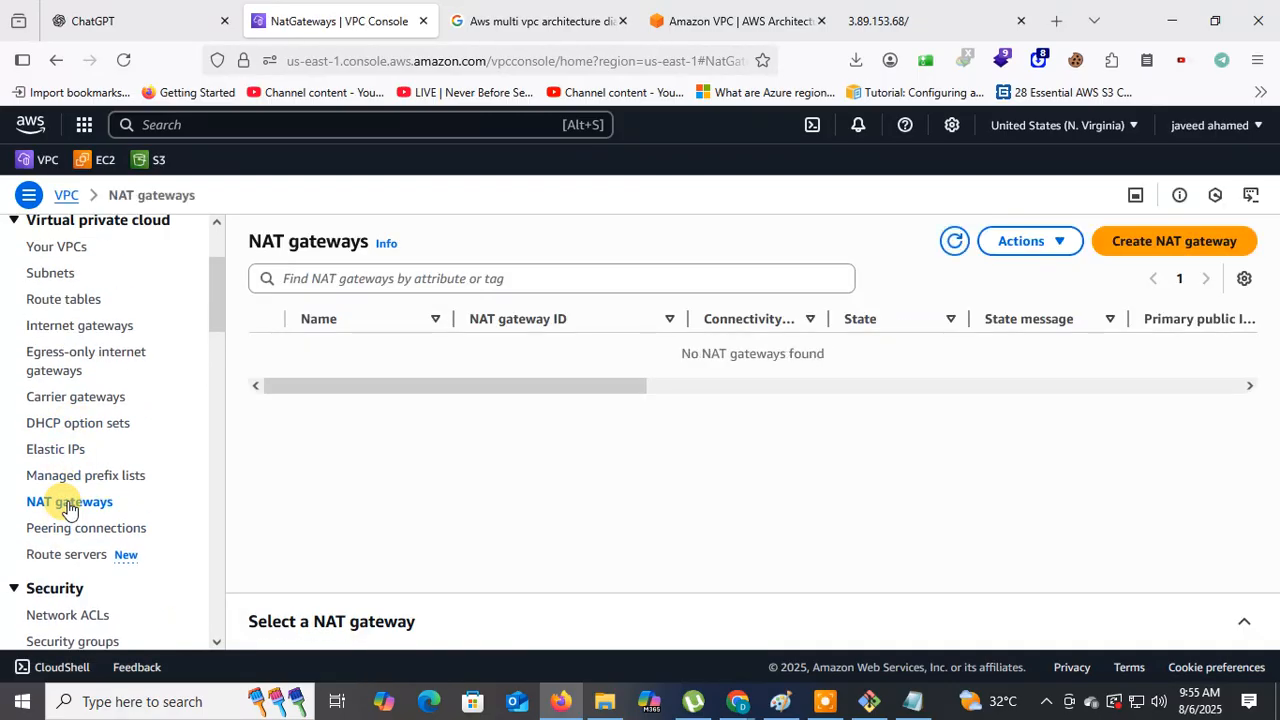
pyautogui.click(1142, 242)
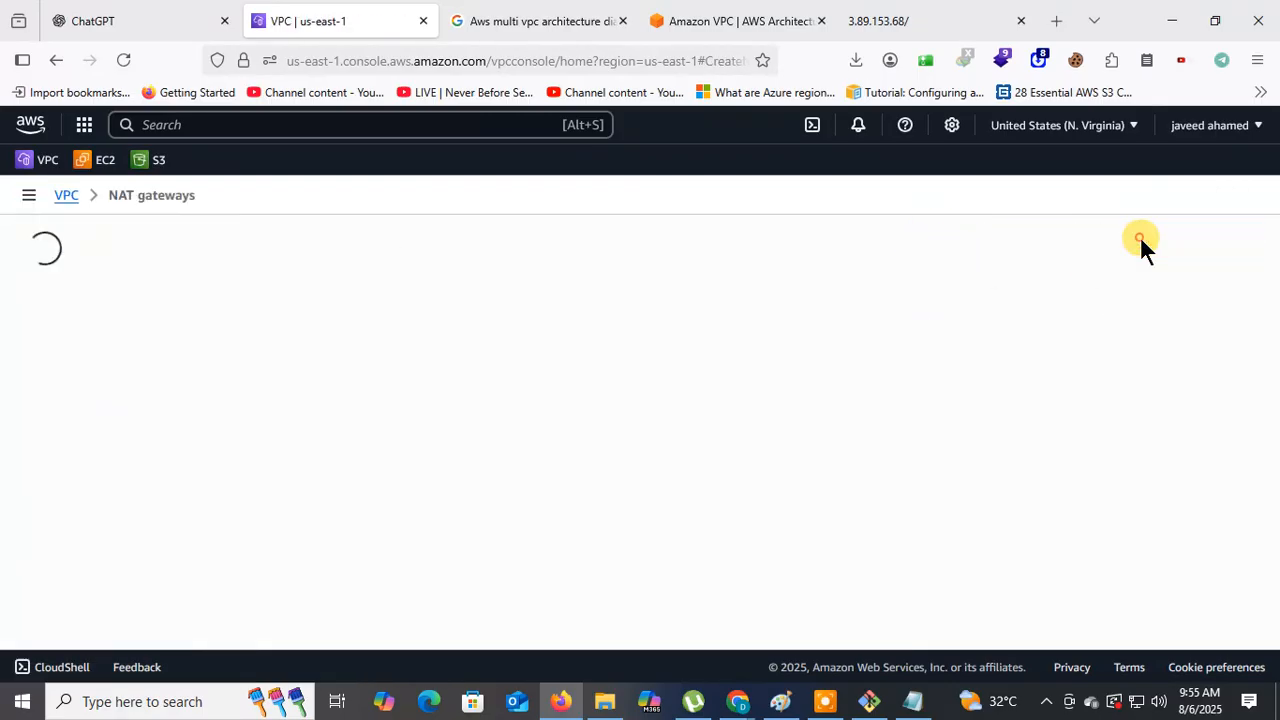
pyautogui.click(181, 397)
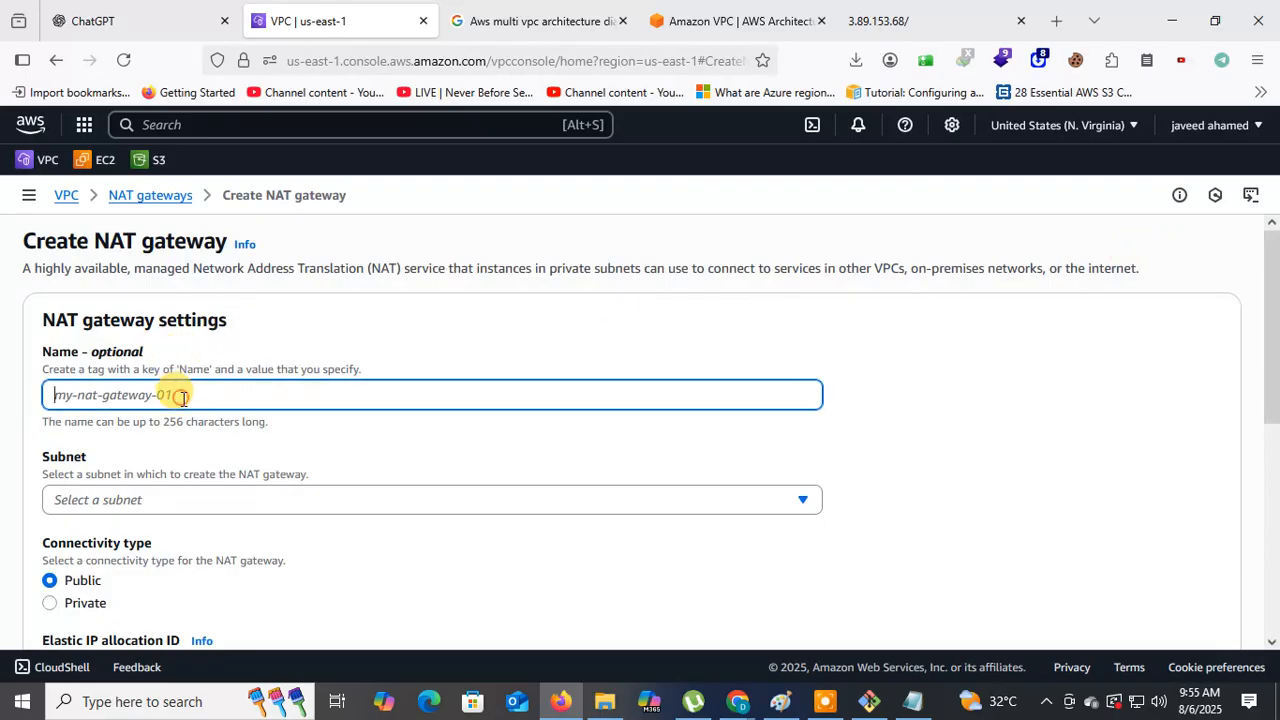
pyautogui.write('f')
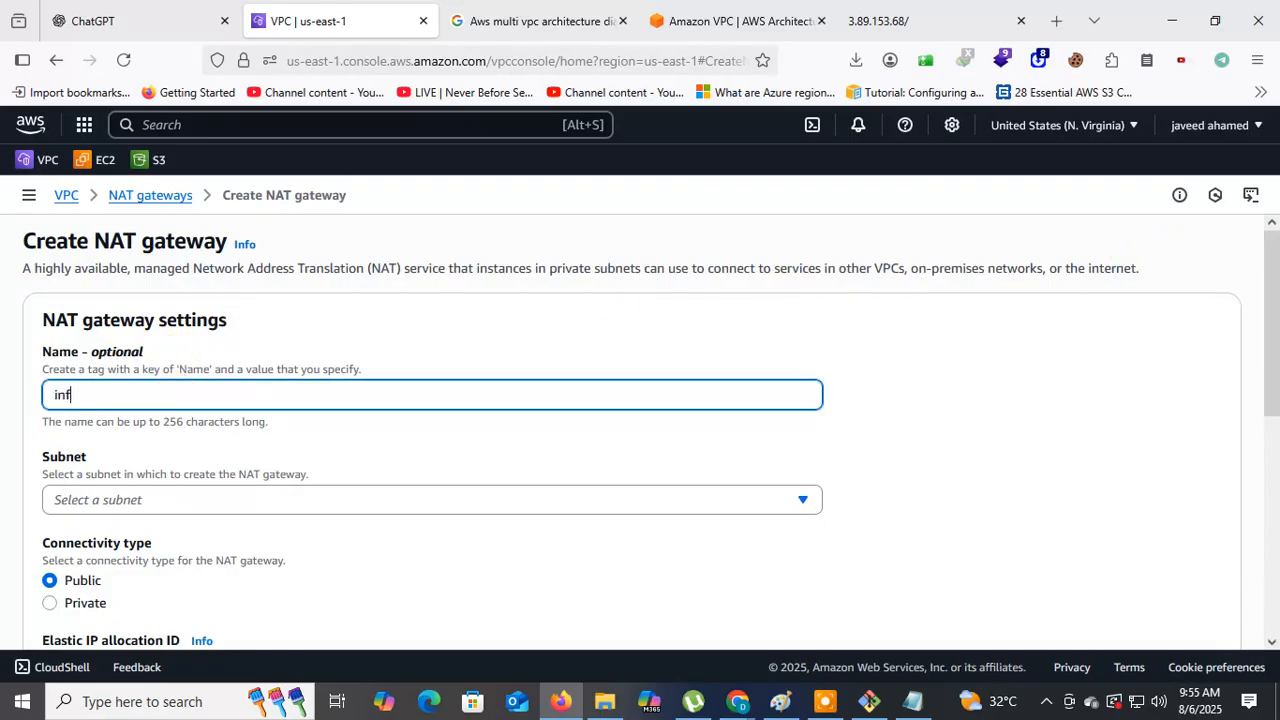
pyautogui.write('osys-private-ngw')
pyautogui.click(143, 499)
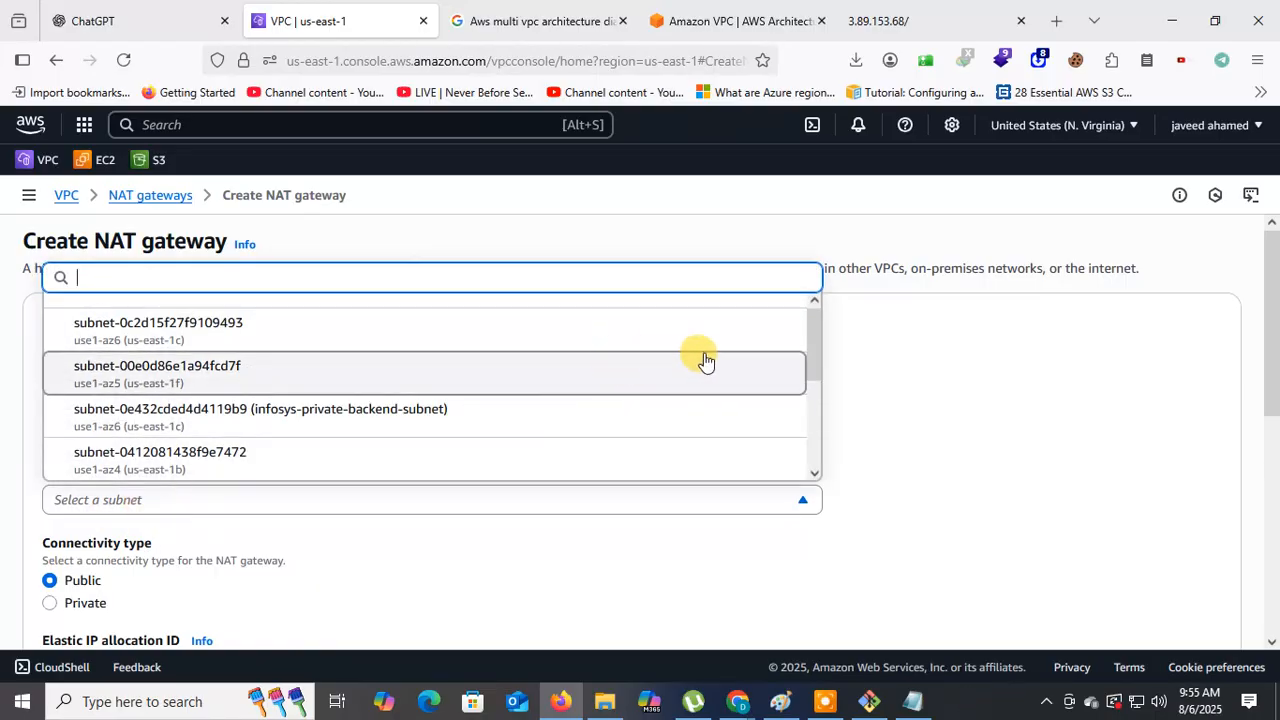
pyautogui.moveTo(812, 353); pyautogui.dragTo(820, 466)
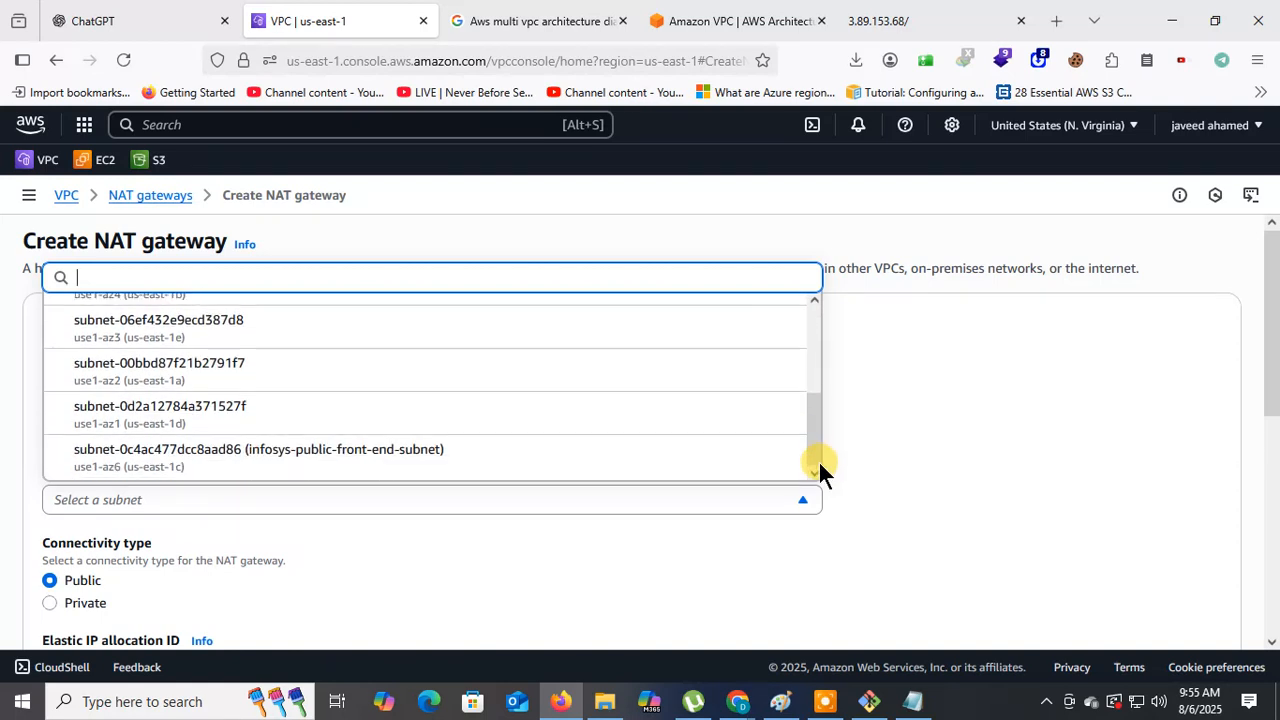
pyautogui.click(410, 458)
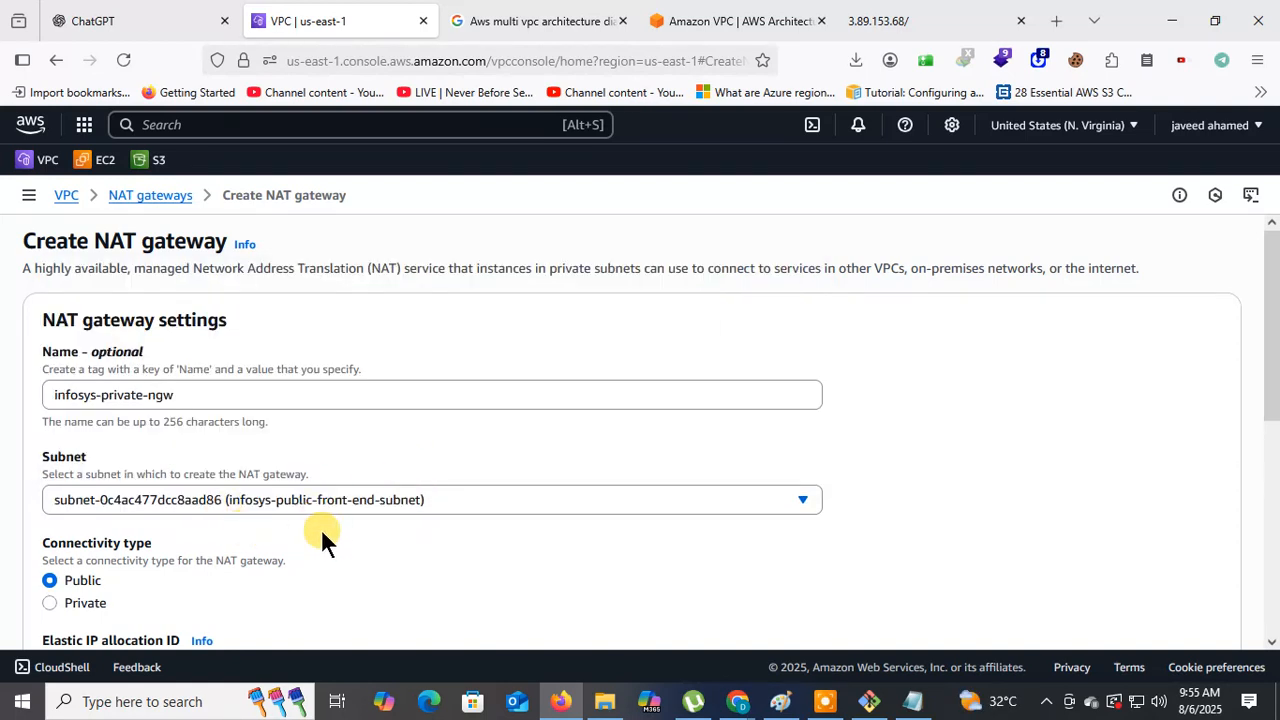
# Allocate a new Elastic IP, create the NAT gateway, and return to the NAT gateways list
pyautogui.scroll(-2, 404, 512)
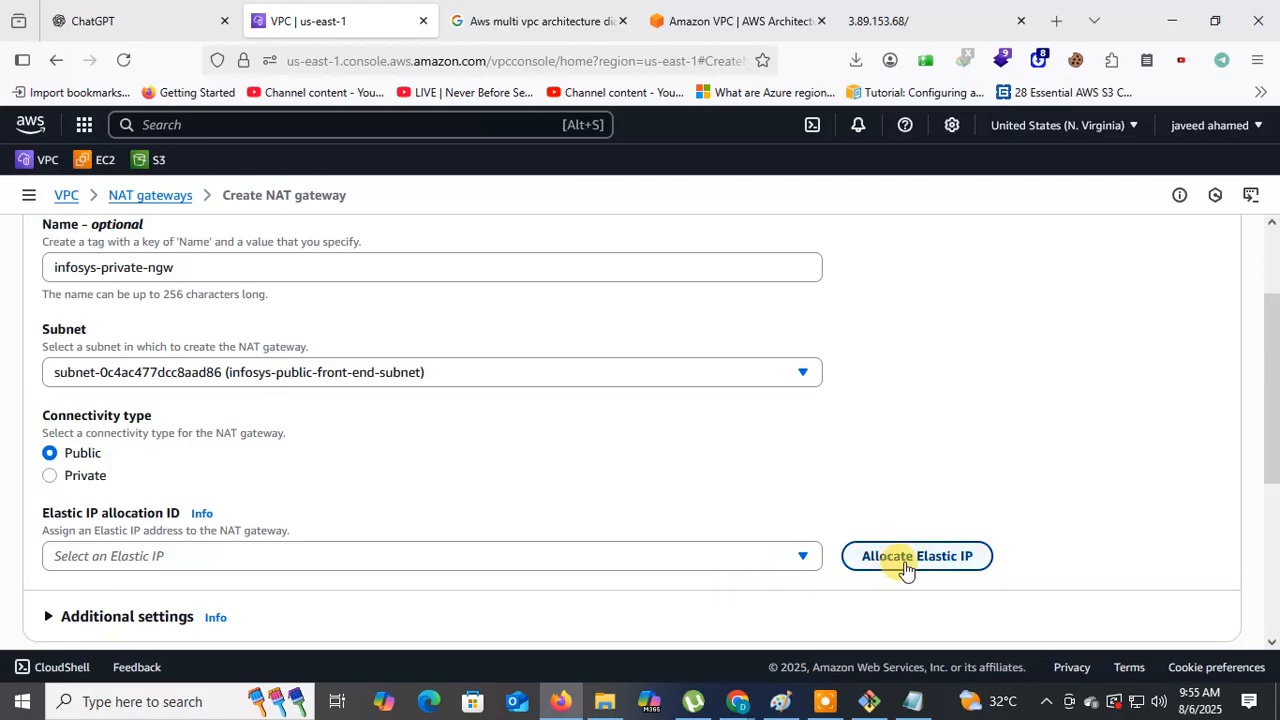
pyautogui.click(803, 556)
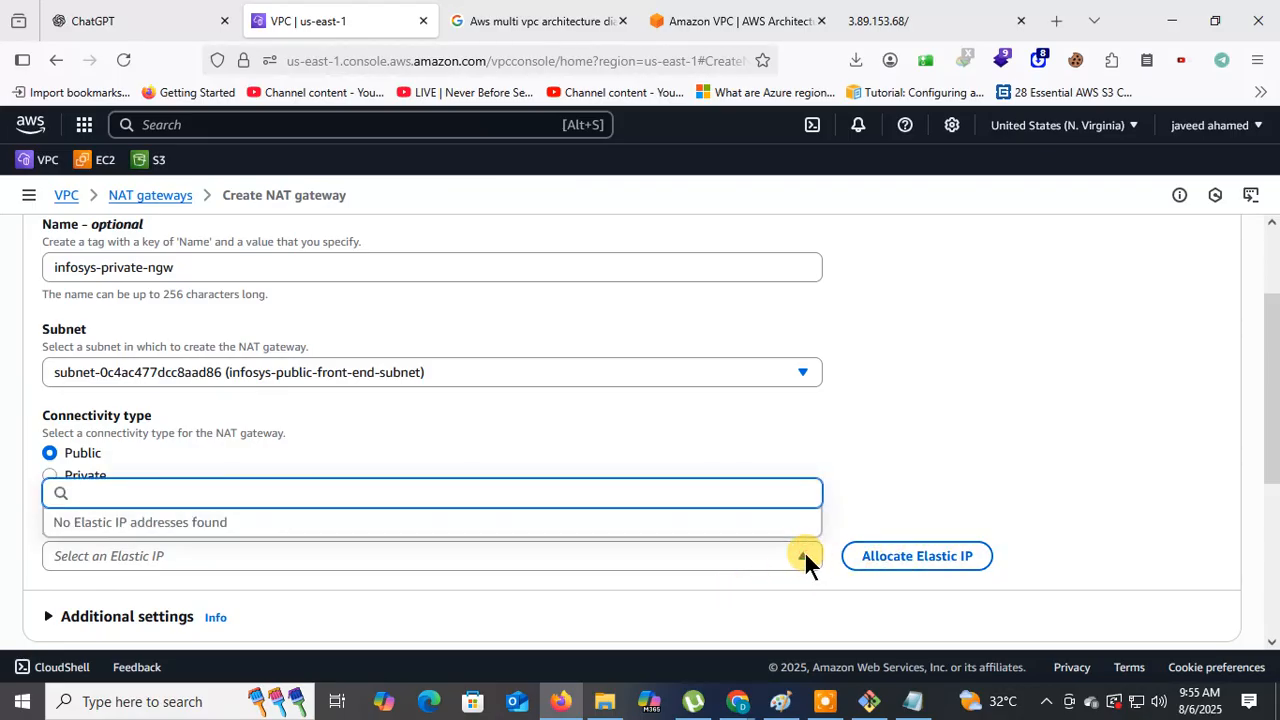
pyautogui.click(902, 445)
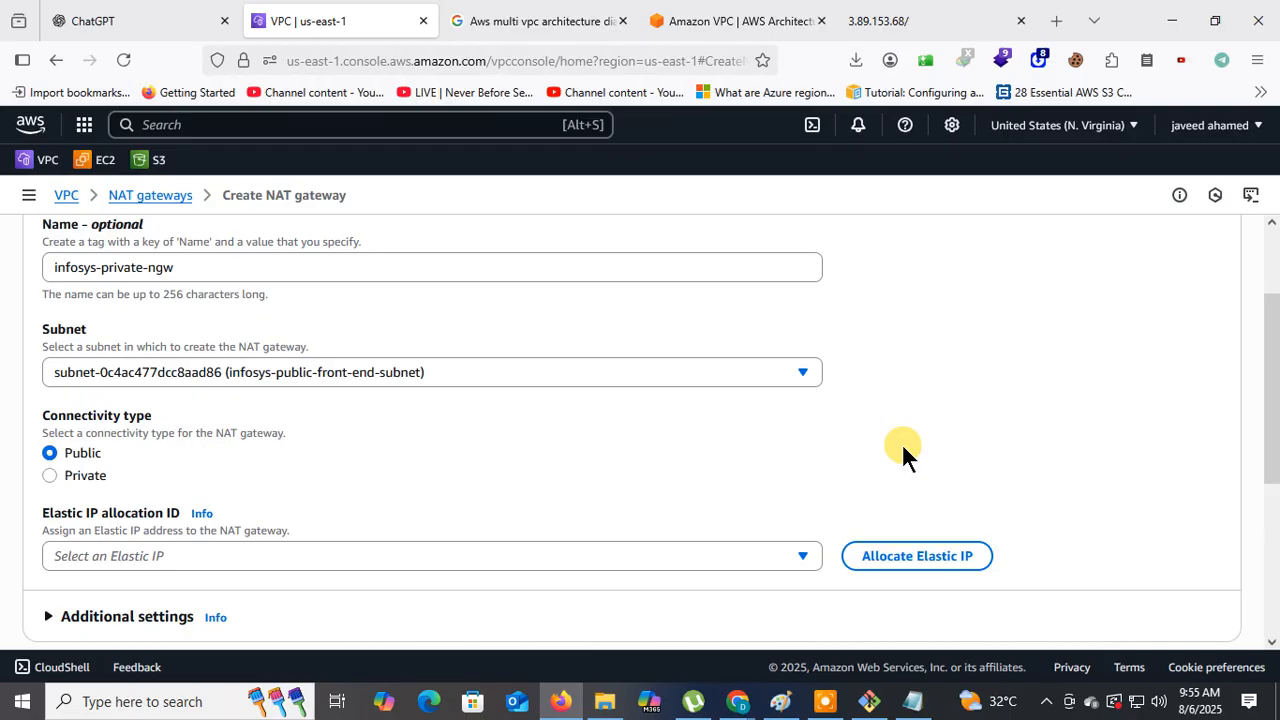
pyautogui.click(919, 558)
pyautogui.scroll(-2, 1135, 520)
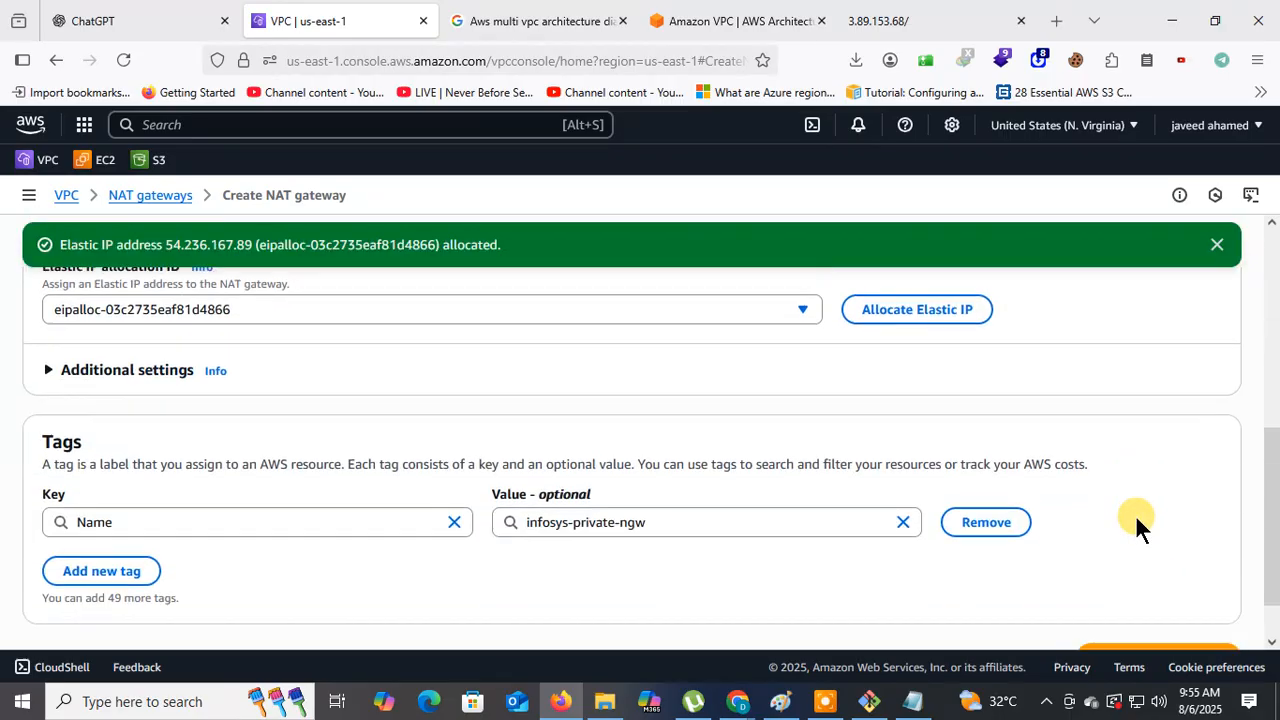
pyautogui.scroll(-1, 1140, 540)
pyautogui.click(1161, 604)
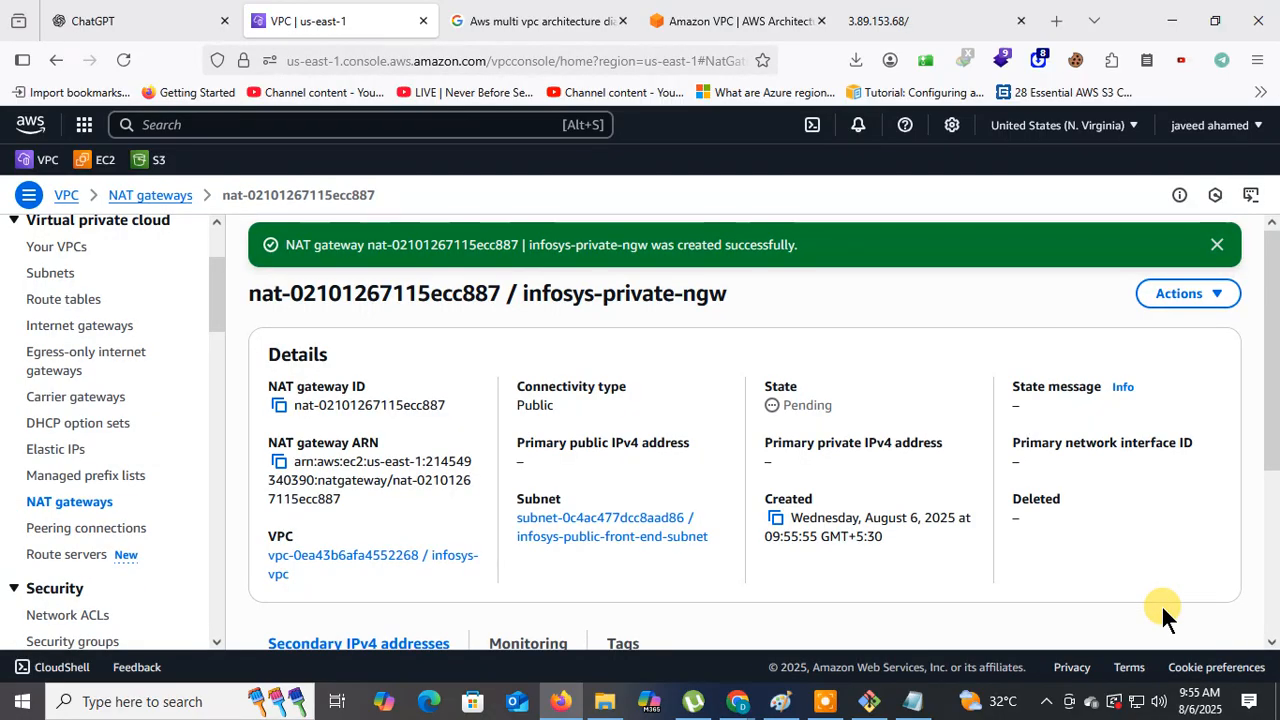
pyautogui.click(80, 501)
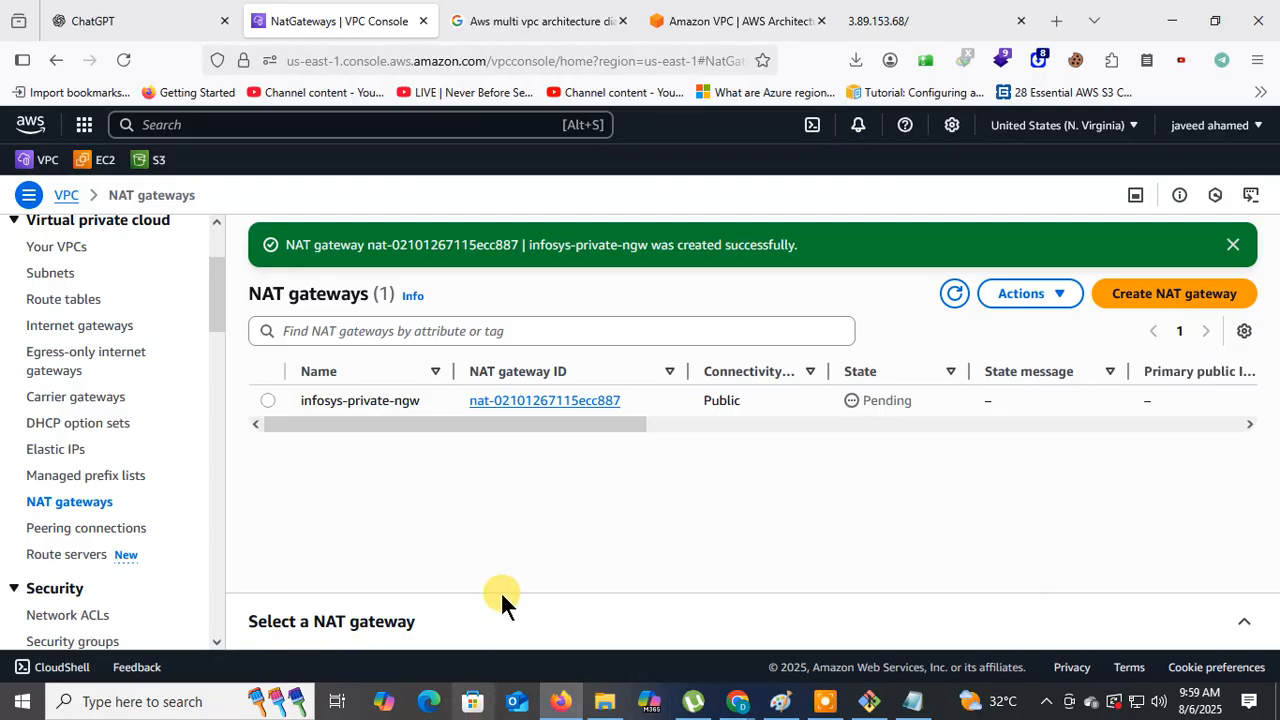
# Refresh until infosys-private-ngw shows Available with public IP 54.236.167.89
pyautogui.click(126, 61)
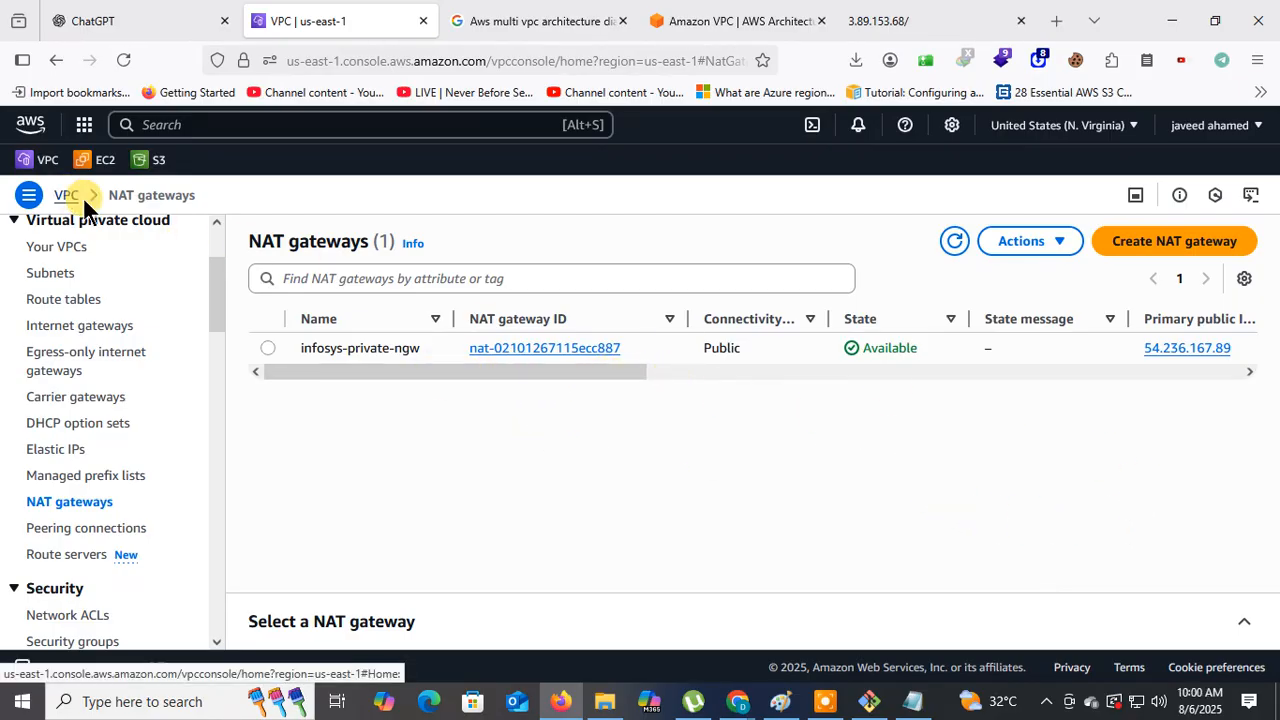
pyautogui.scroll(3, 120, 370)
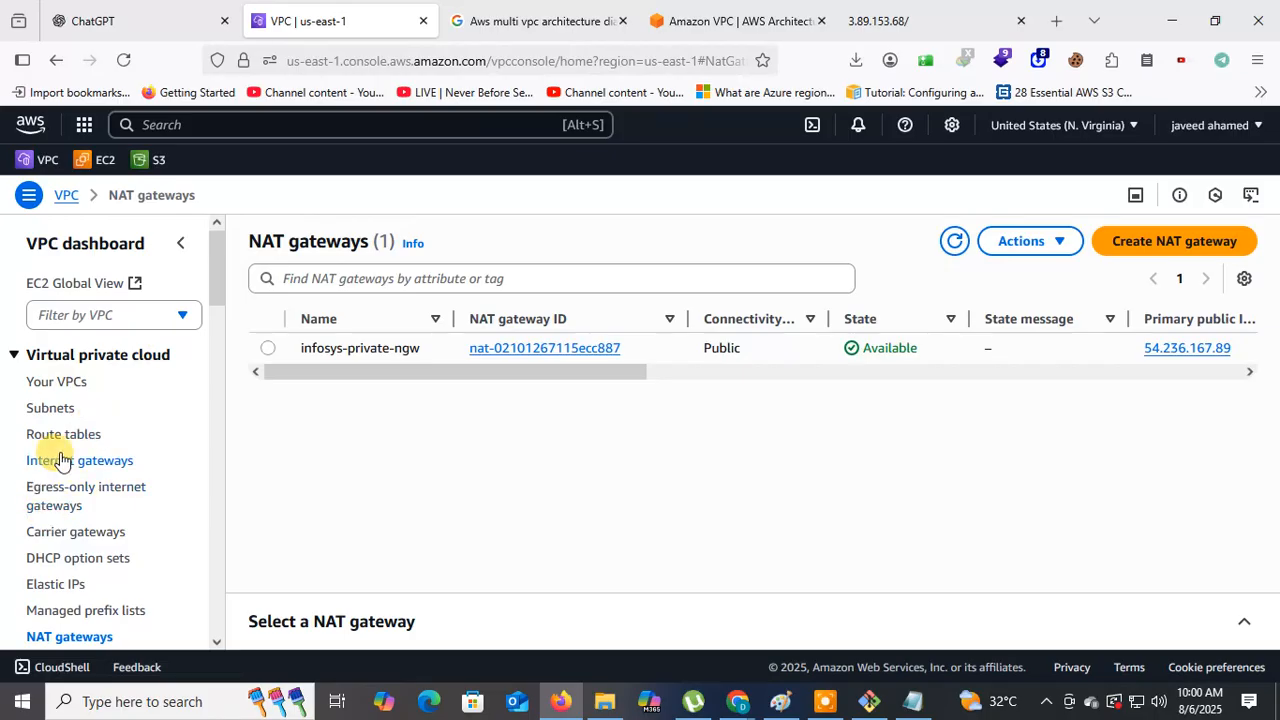
# In Route tables, switch the selection from infoys-front-route to infosy-backend-route
pyautogui.click(68, 436)
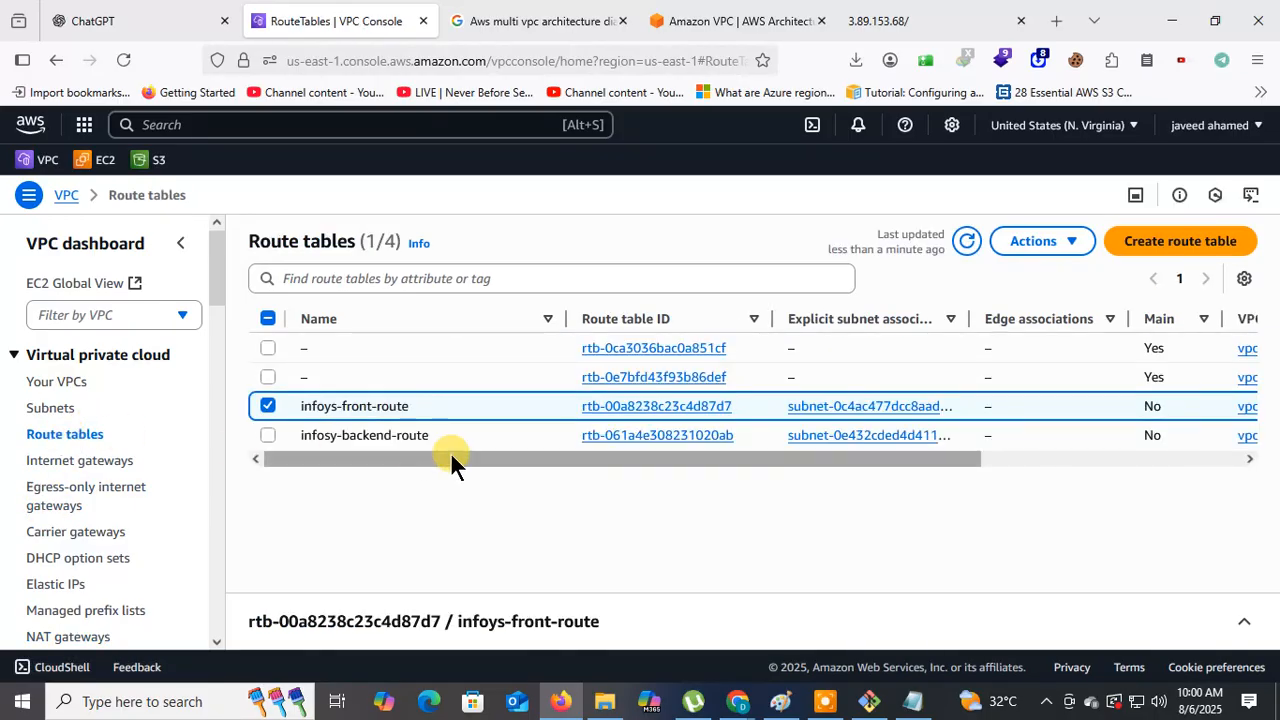
pyautogui.click(264, 406)
pyautogui.click(272, 435)
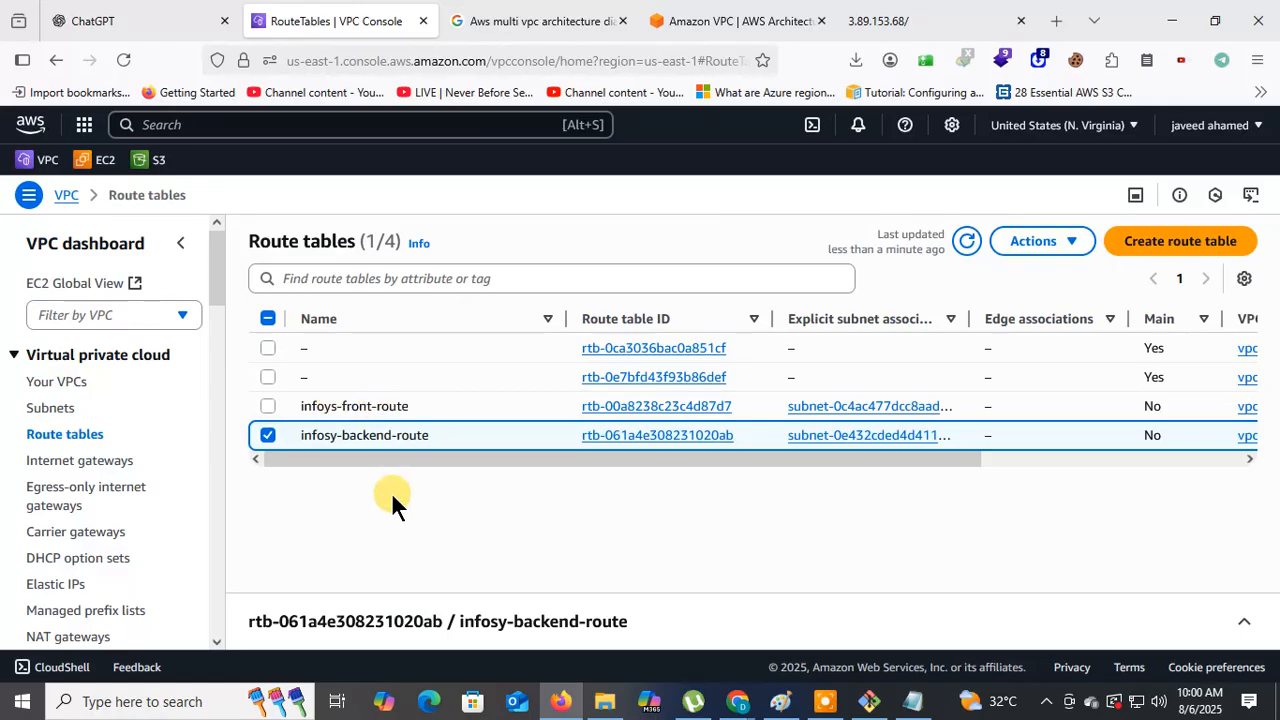
# Draft a 0.0.0.0/0 route to a NAT Gateway in infosy-backend-route's routes, then switch to PuTTY
pyautogui.rightClick(363, 440)
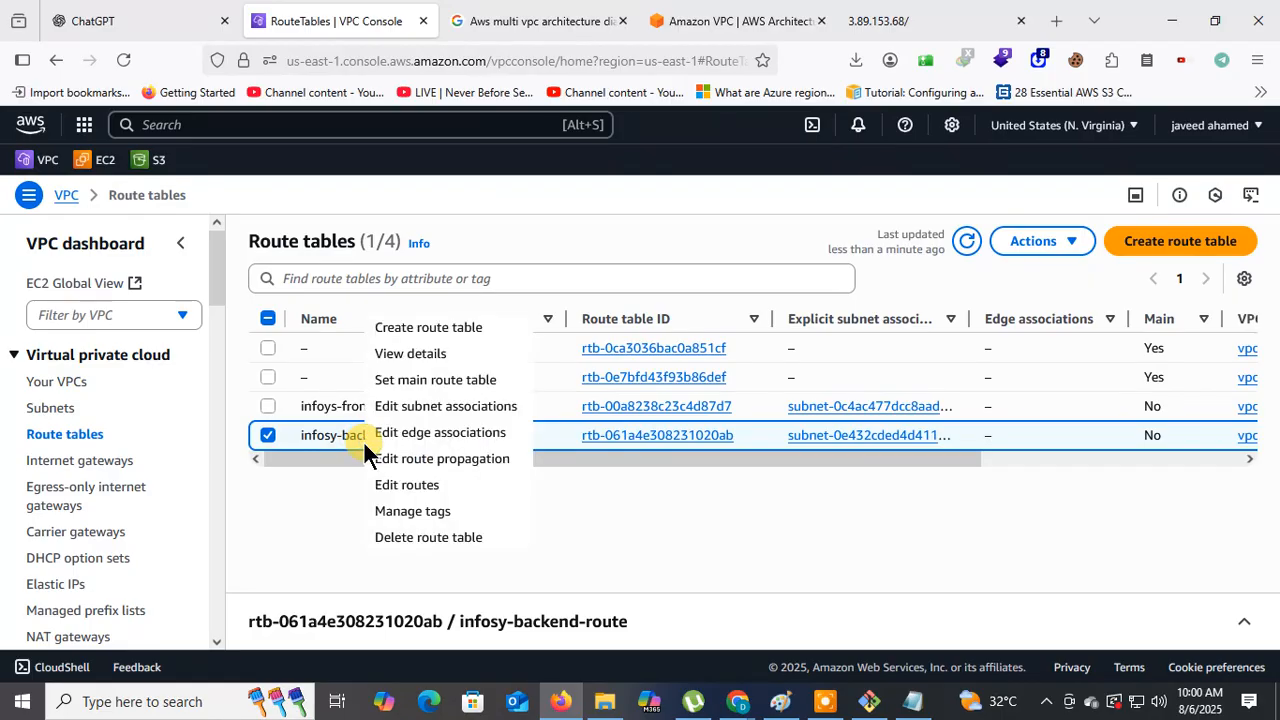
pyautogui.click(410, 490)
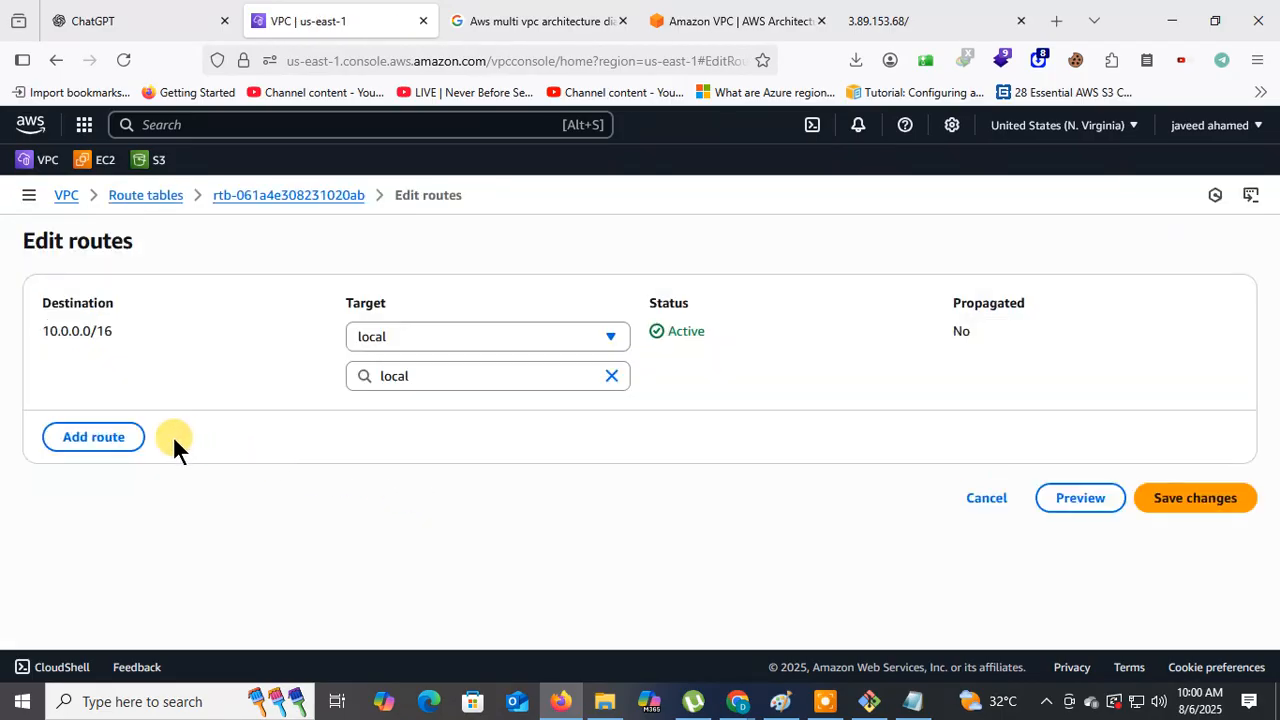
pyautogui.click(89, 440)
pyautogui.click(128, 417)
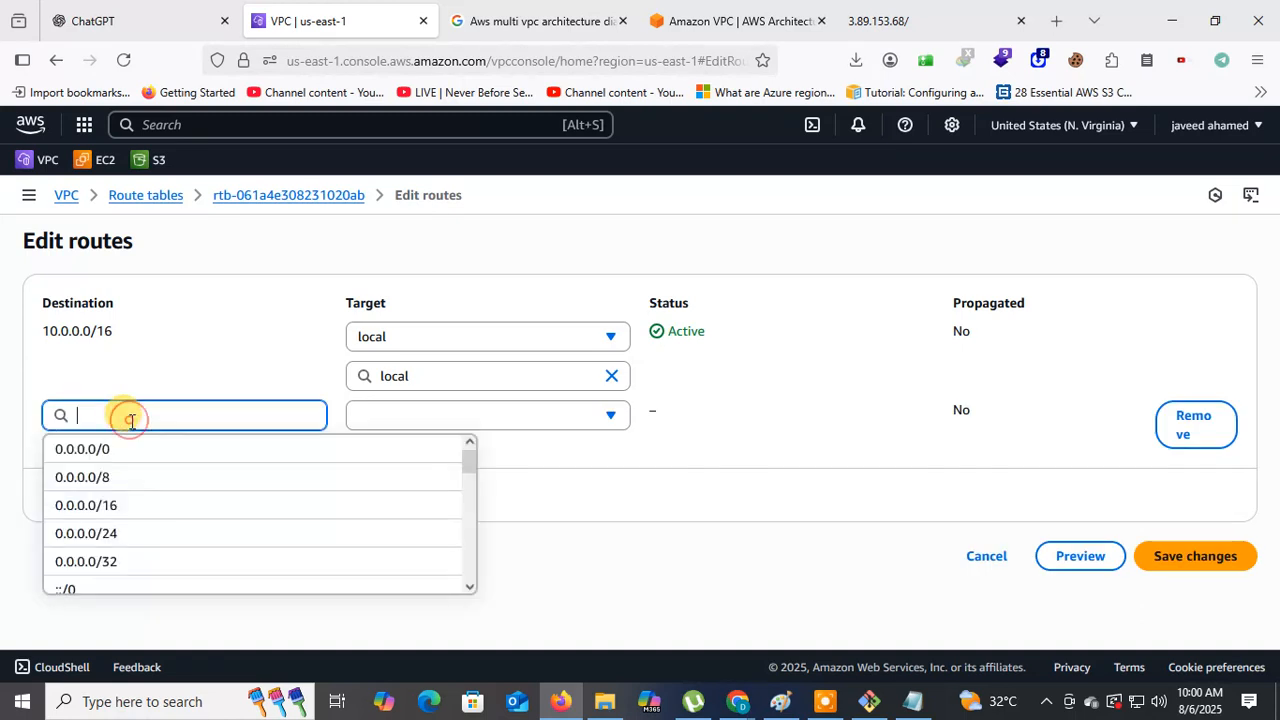
pyautogui.click(123, 455)
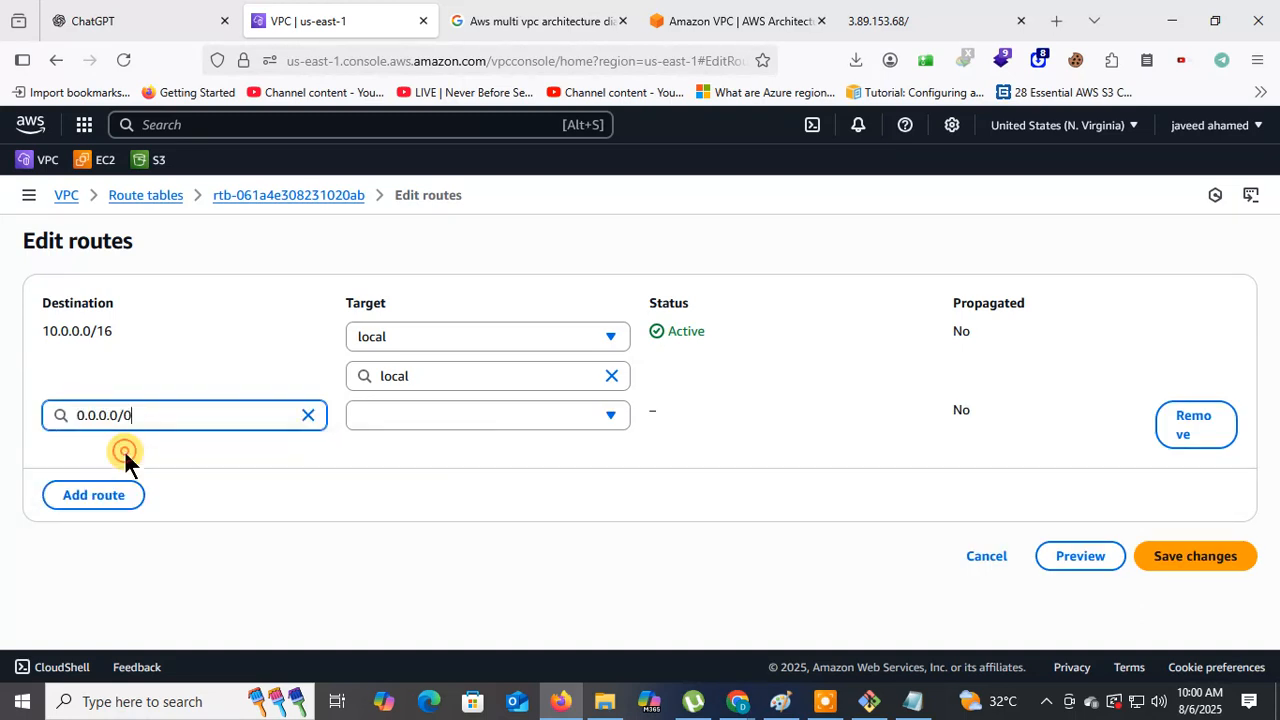
pyautogui.click(508, 418)
pyautogui.scroll(-3, 612, 475)
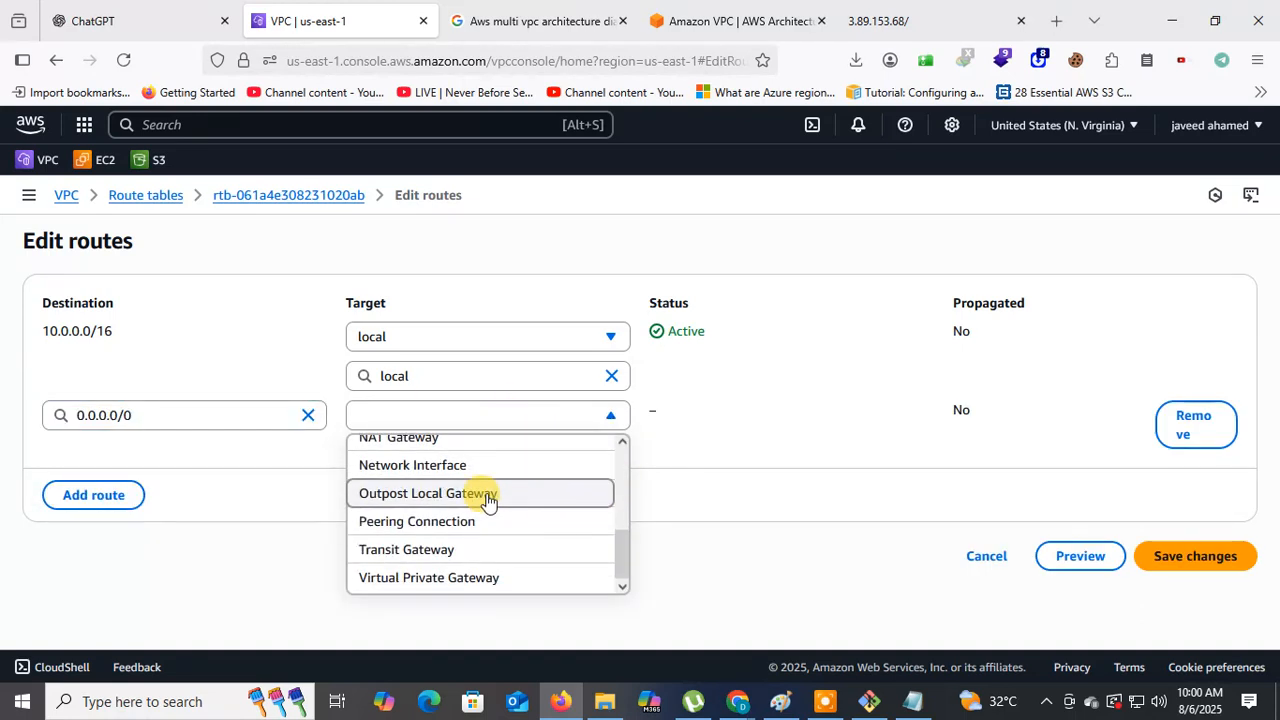
pyautogui.scroll(3, 517, 517)
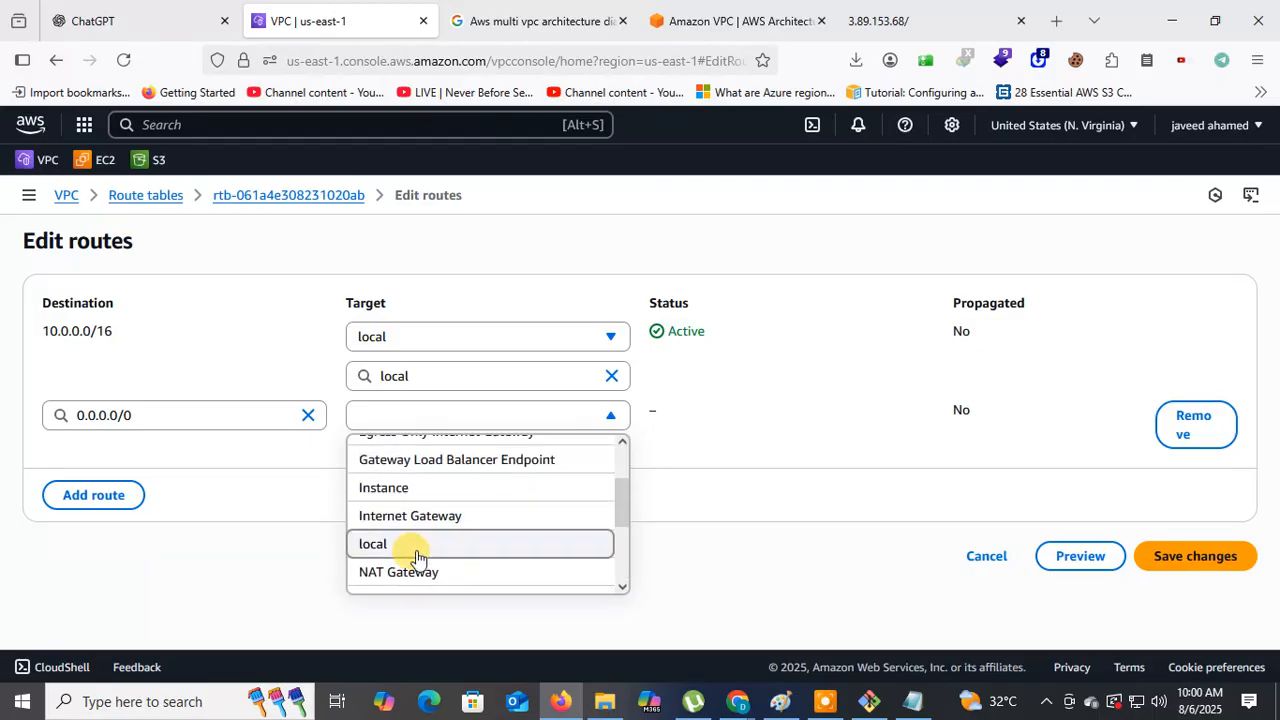
pyautogui.click(433, 571)
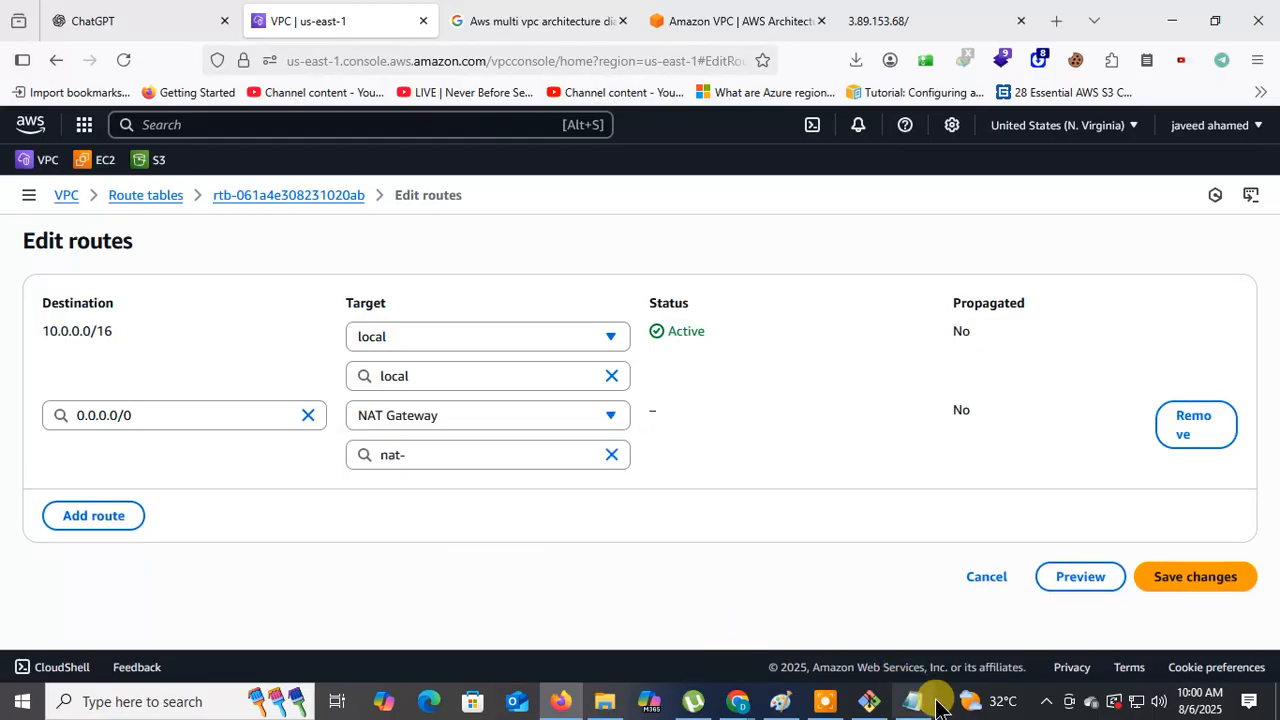
pyautogui.click(869, 701)
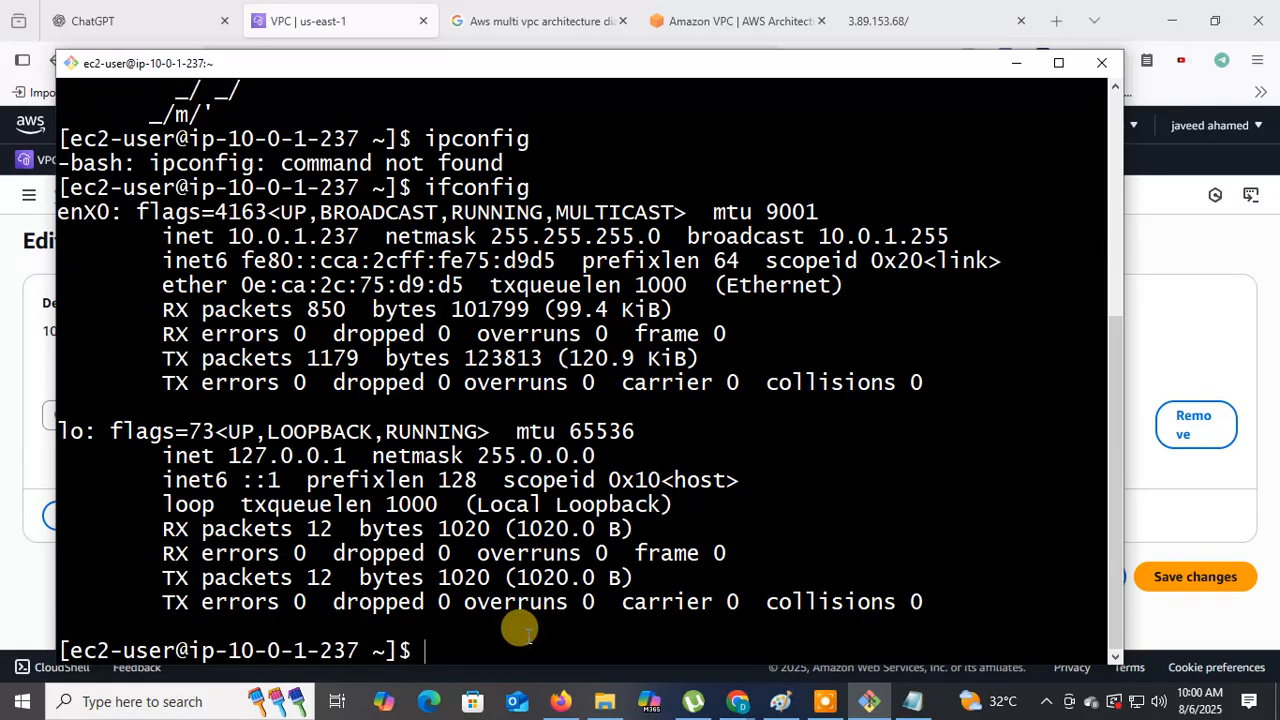
pyautogui.write('ping')
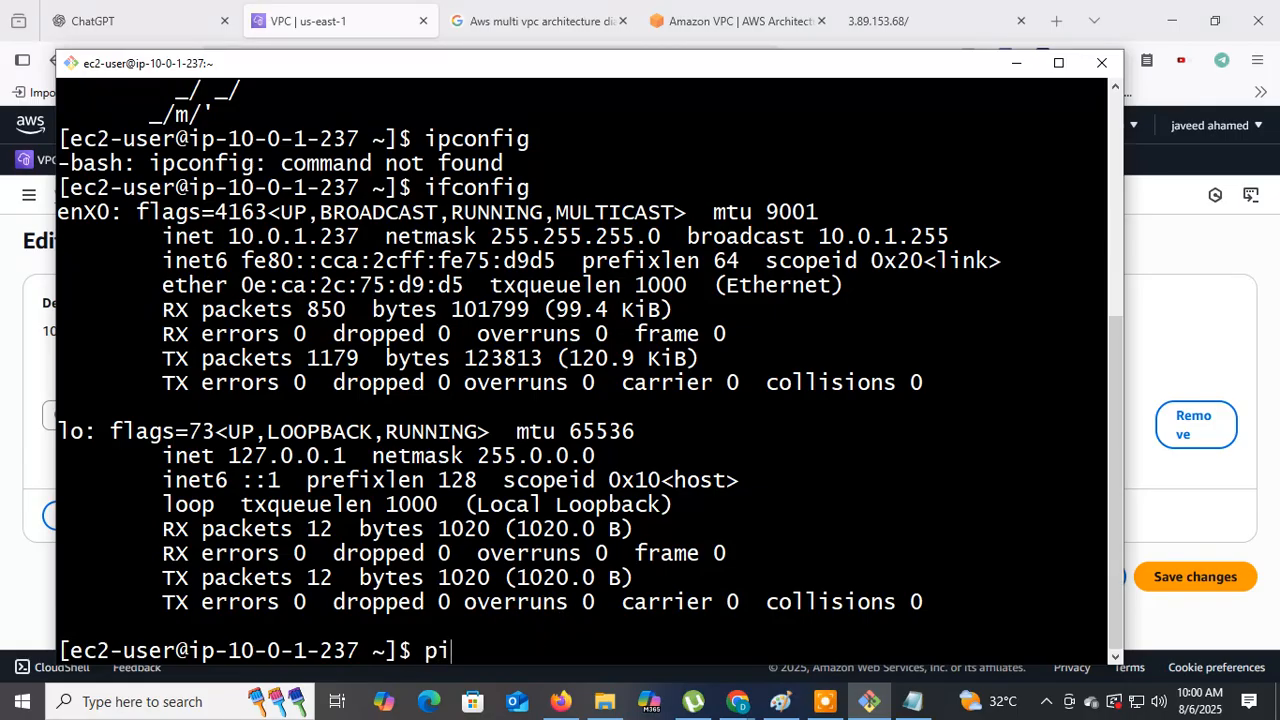
pyautogui.write(' www.g')
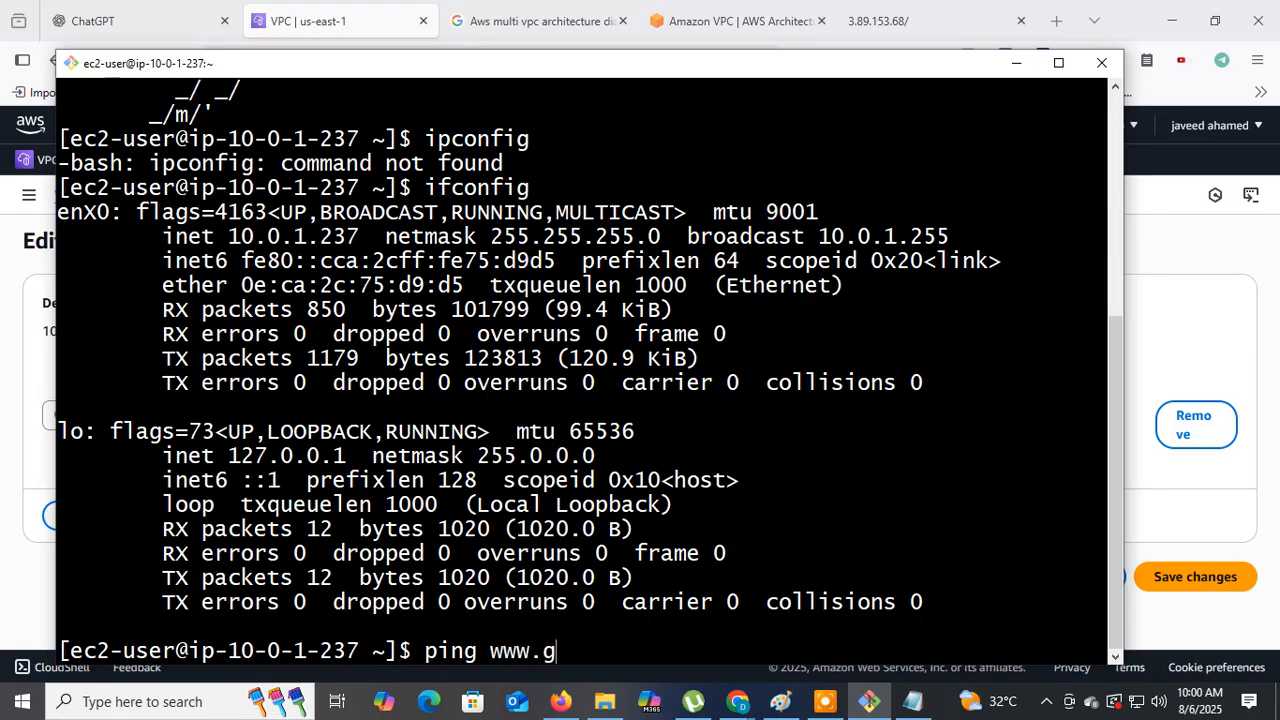
pyautogui.write('oogle.com')
pyautogui.press('Return')
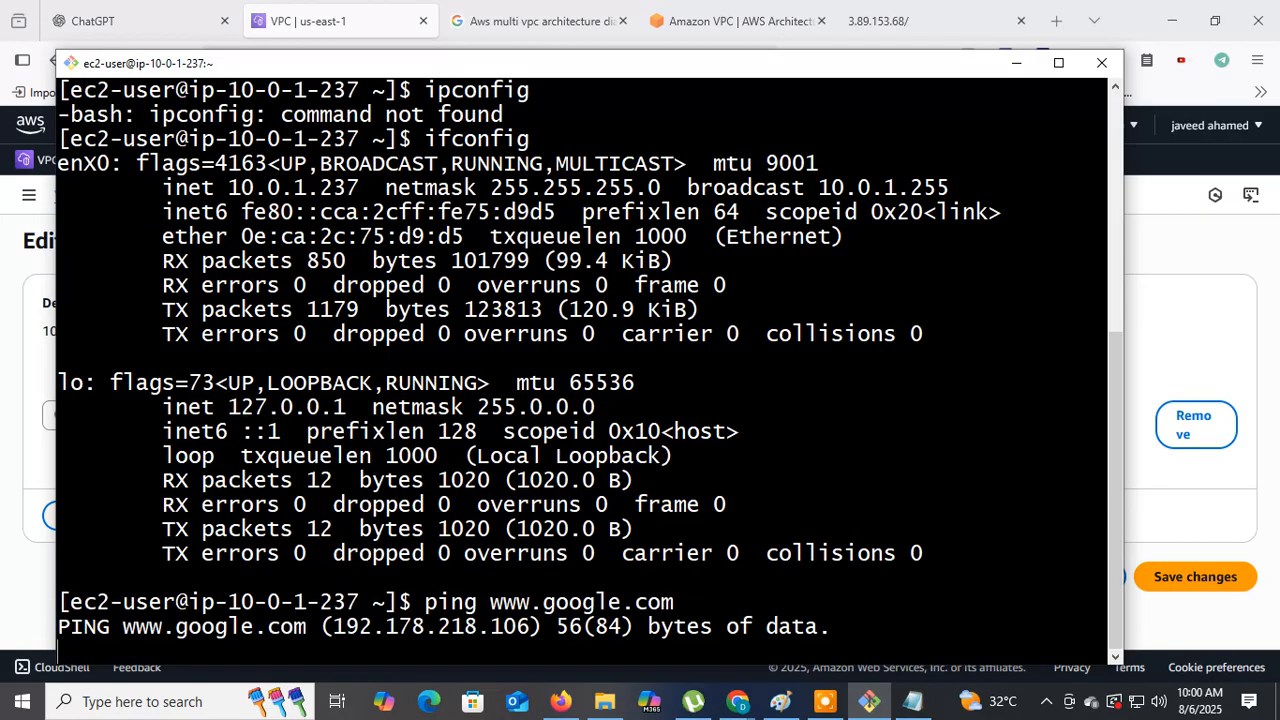
pyautogui.moveTo(830, 627); pyautogui.dragTo(60, 628)
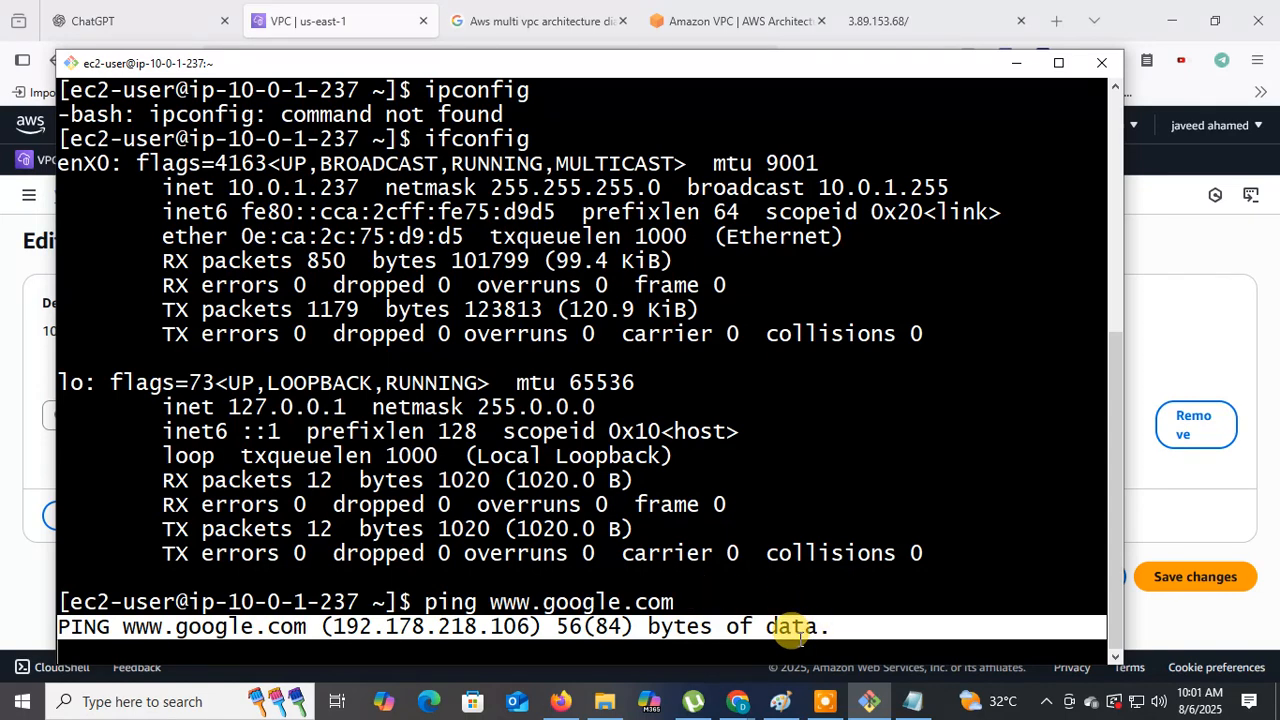
pyautogui.moveTo(700, 600); pyautogui.dragTo(425, 600)
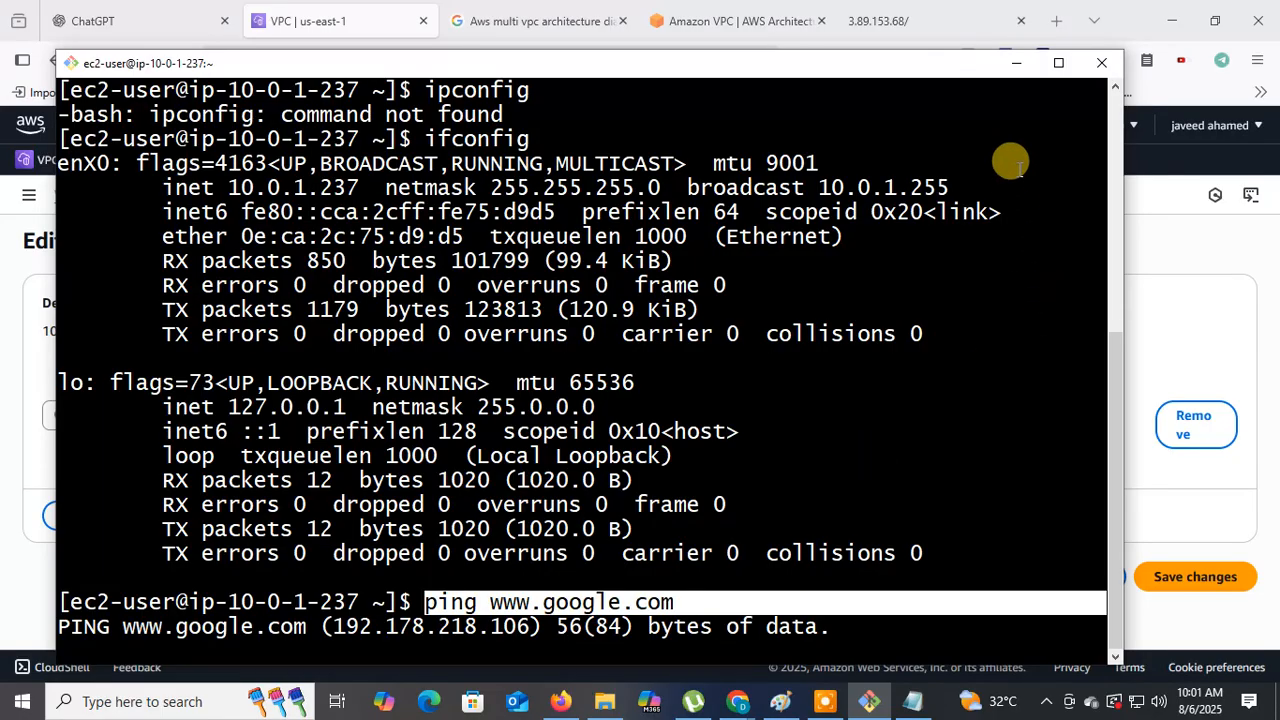
pyautogui.click(1017, 66)
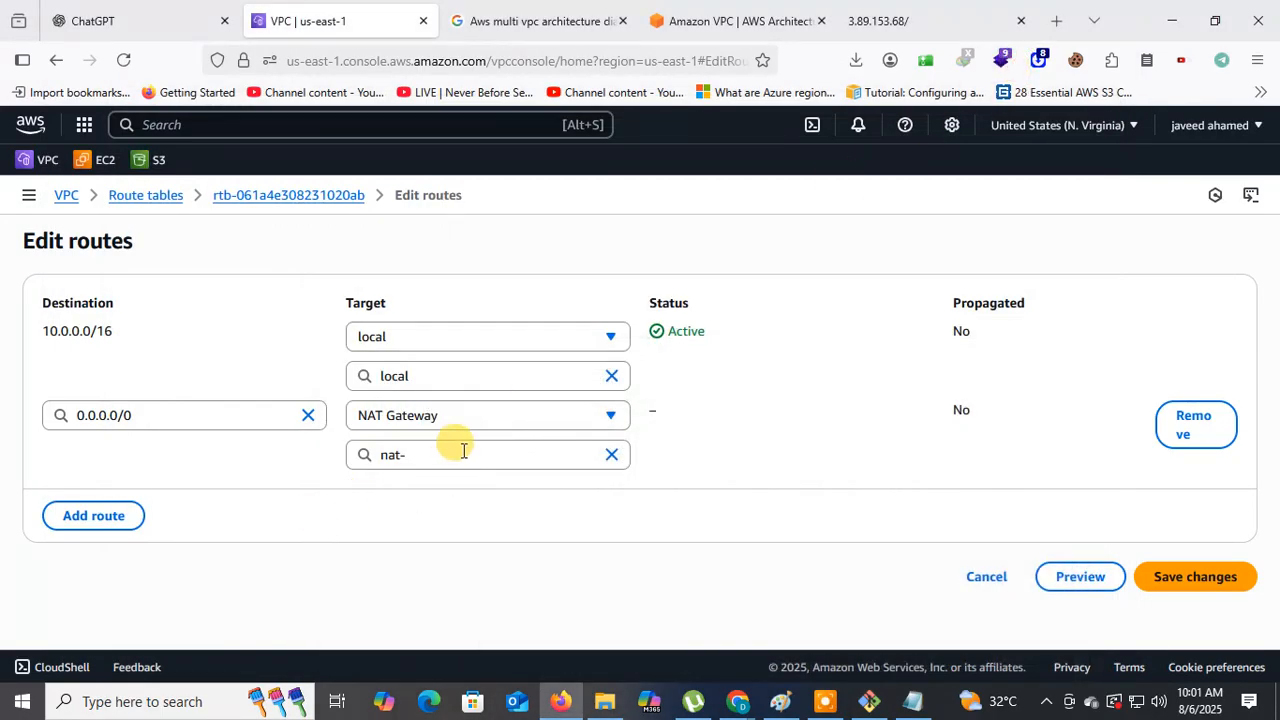
pyautogui.click(463, 451)
pyautogui.click(466, 516)
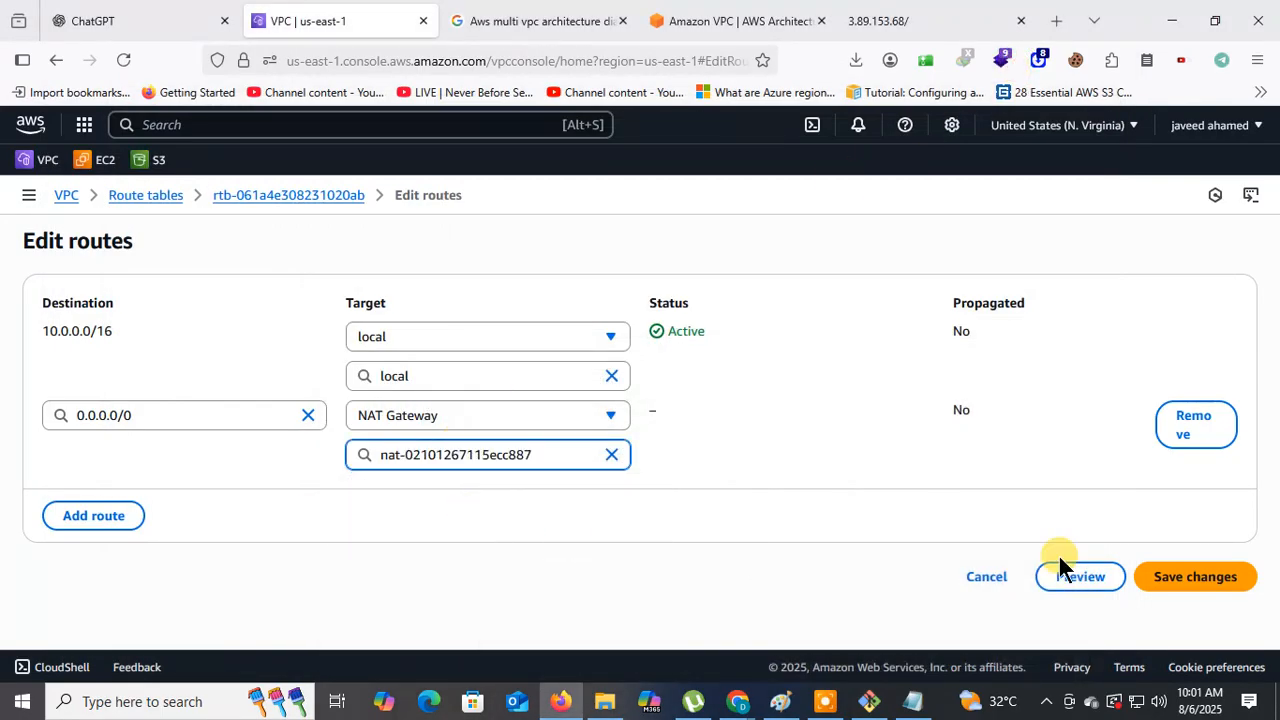
pyautogui.click(1224, 577)
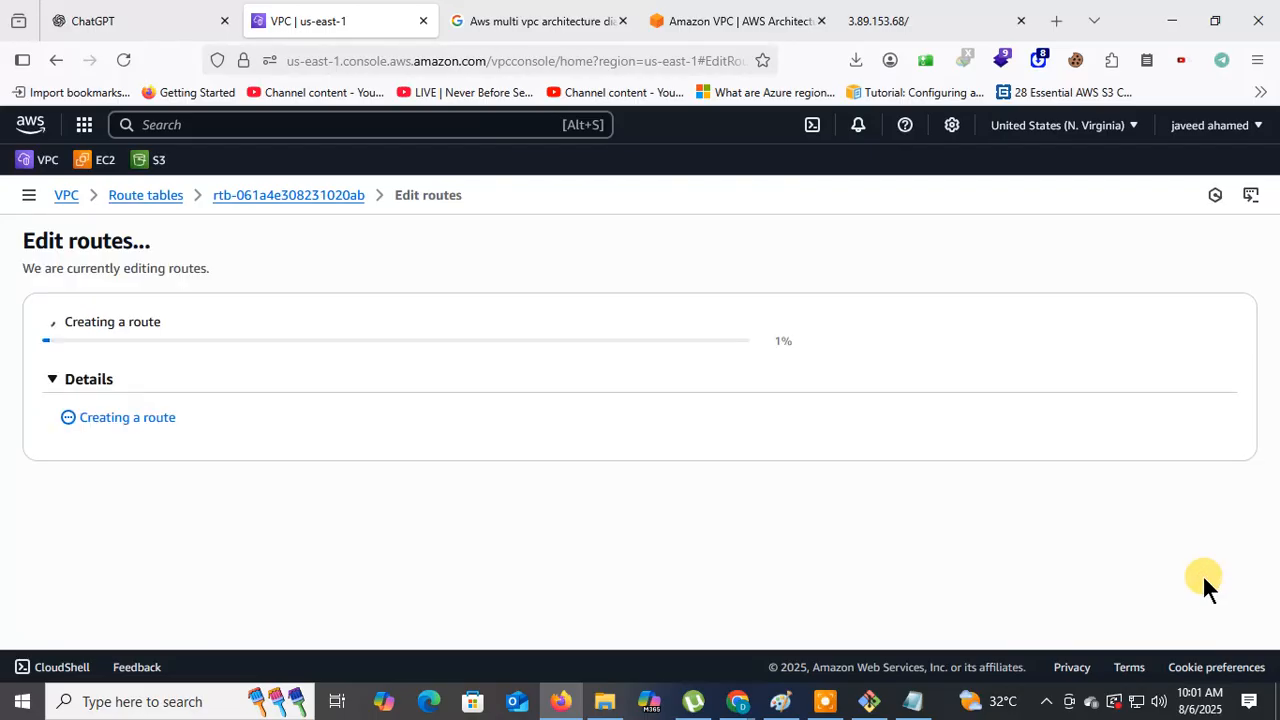
pyautogui.click(875, 703)
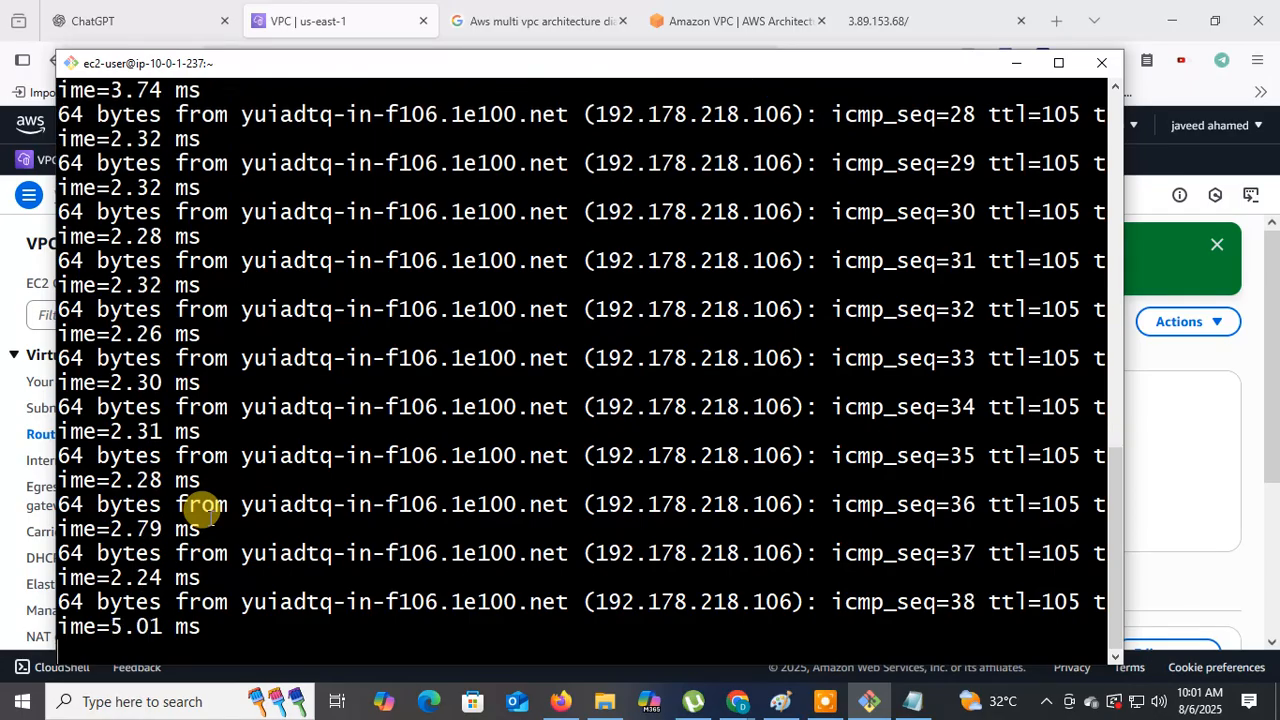
# Stop the now-answered ping after 41 packets and return to the Amazon VPC | AWS Architecture tab
pyautogui.moveTo(560, 696)
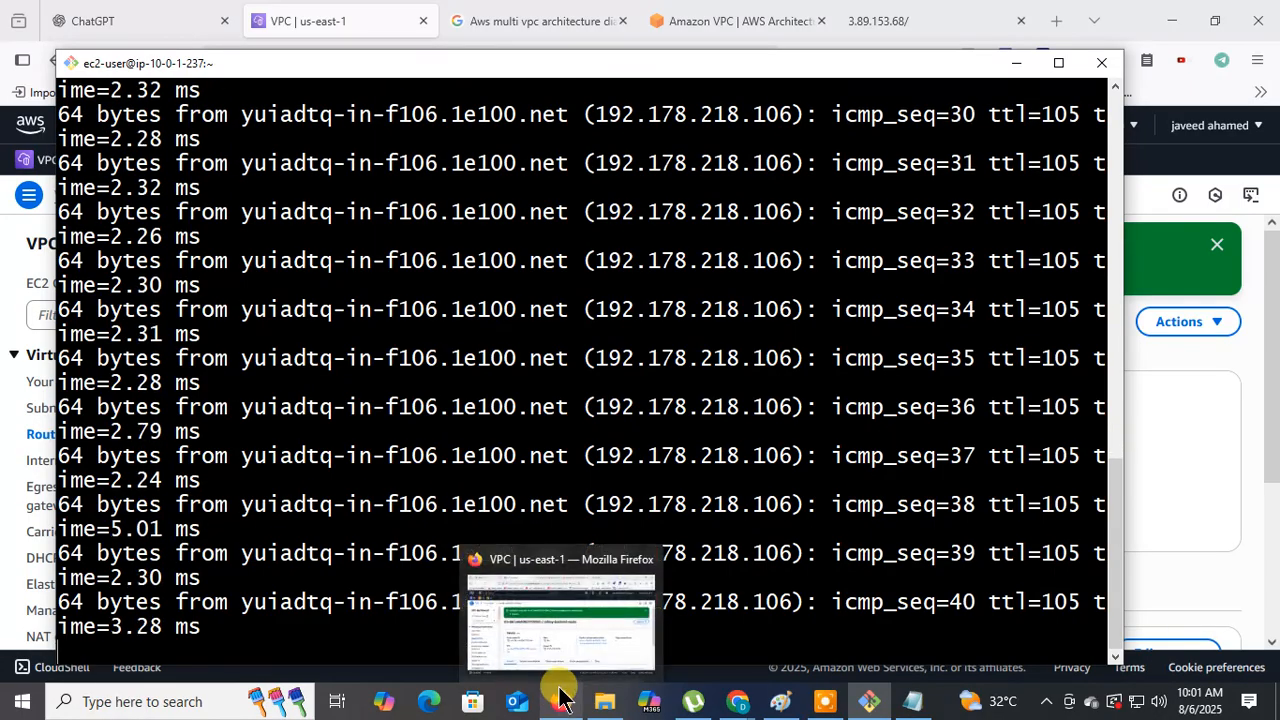
pyautogui.hotkey('ctrl', 'c')
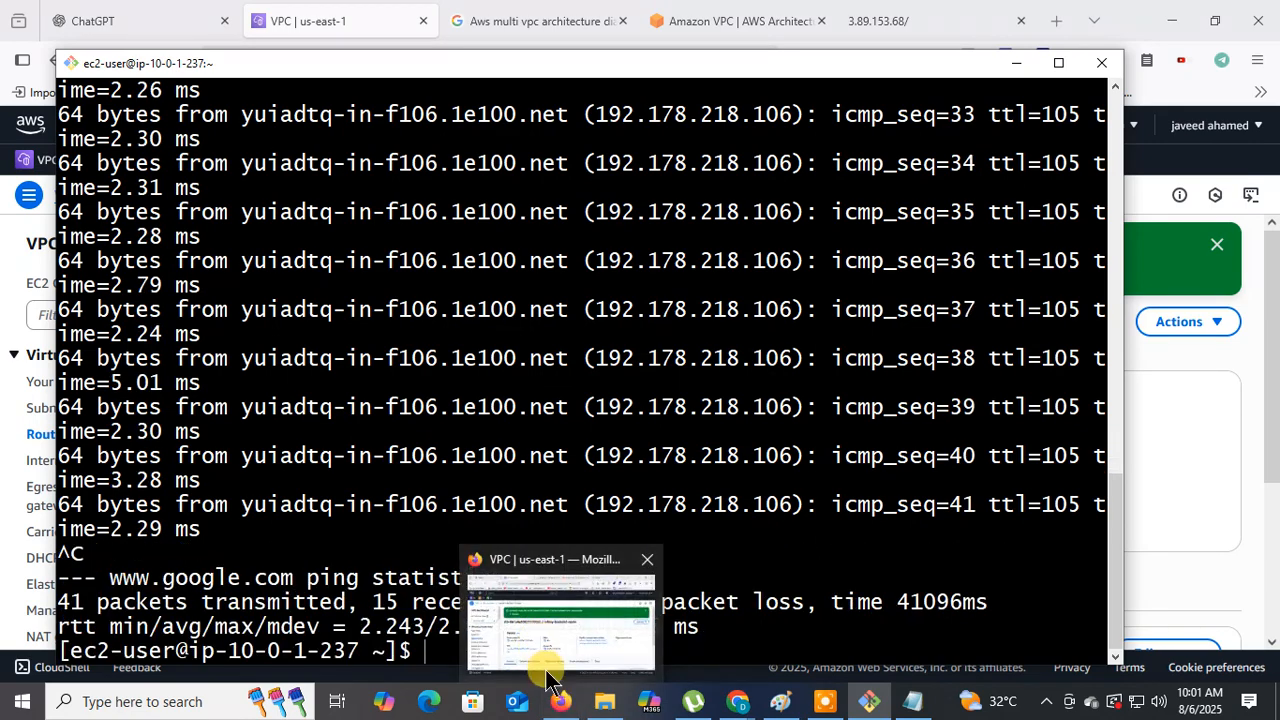
pyautogui.click(563, 703)
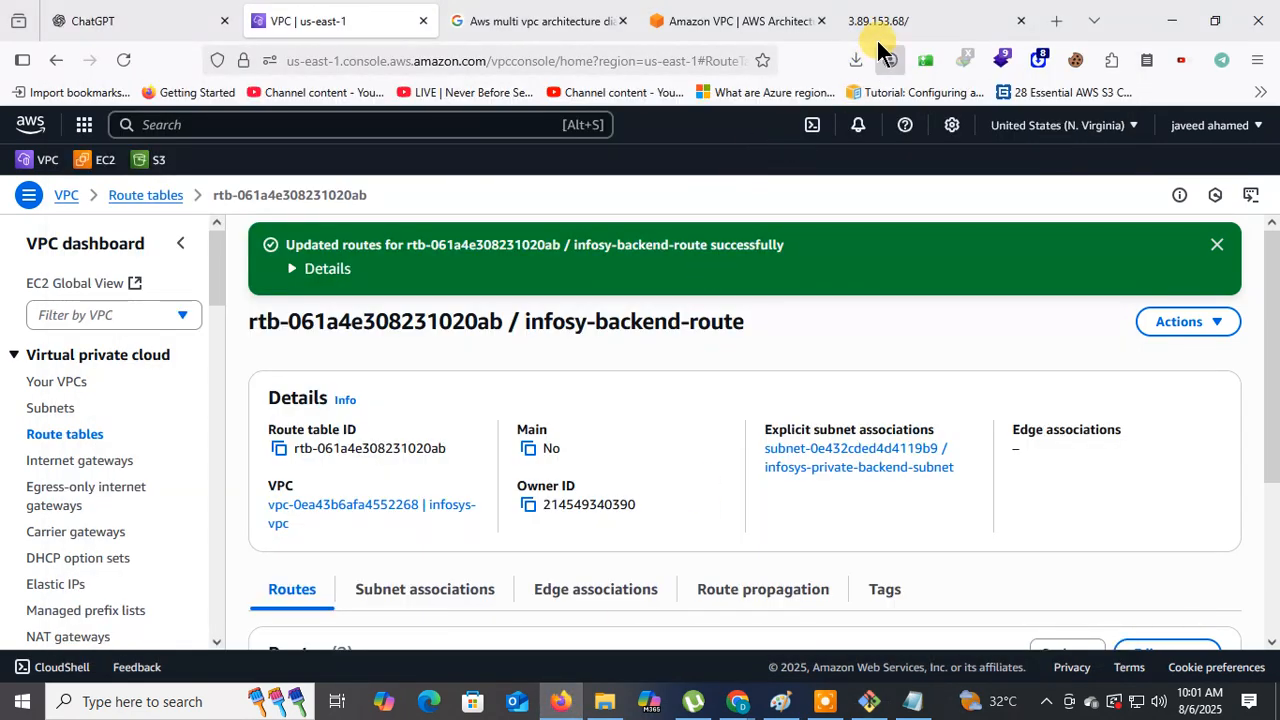
pyautogui.click(785, 28)
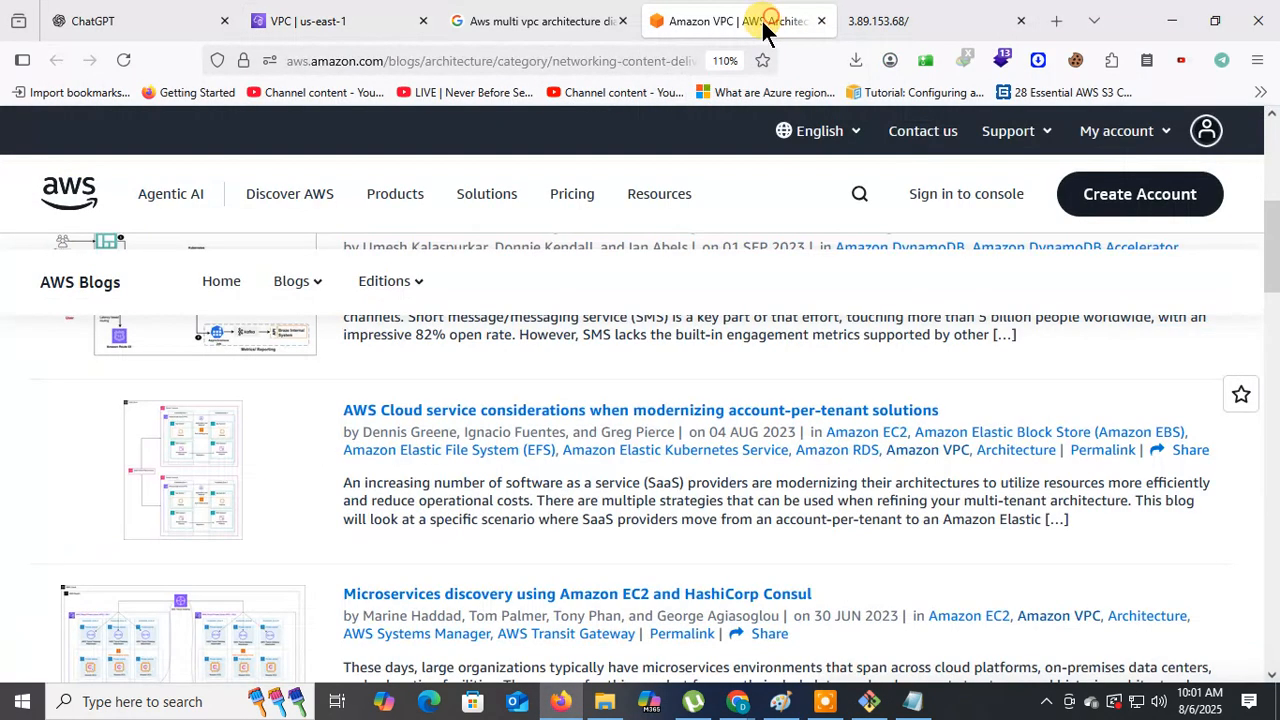
# Search Google for 'mysql on aws ec2' and expand the AI Overview answer
pyautogui.click(590, 62)
pyautogui.press('BackSpace')
pyautogui.write('google.com')
pyautogui.press('Return')
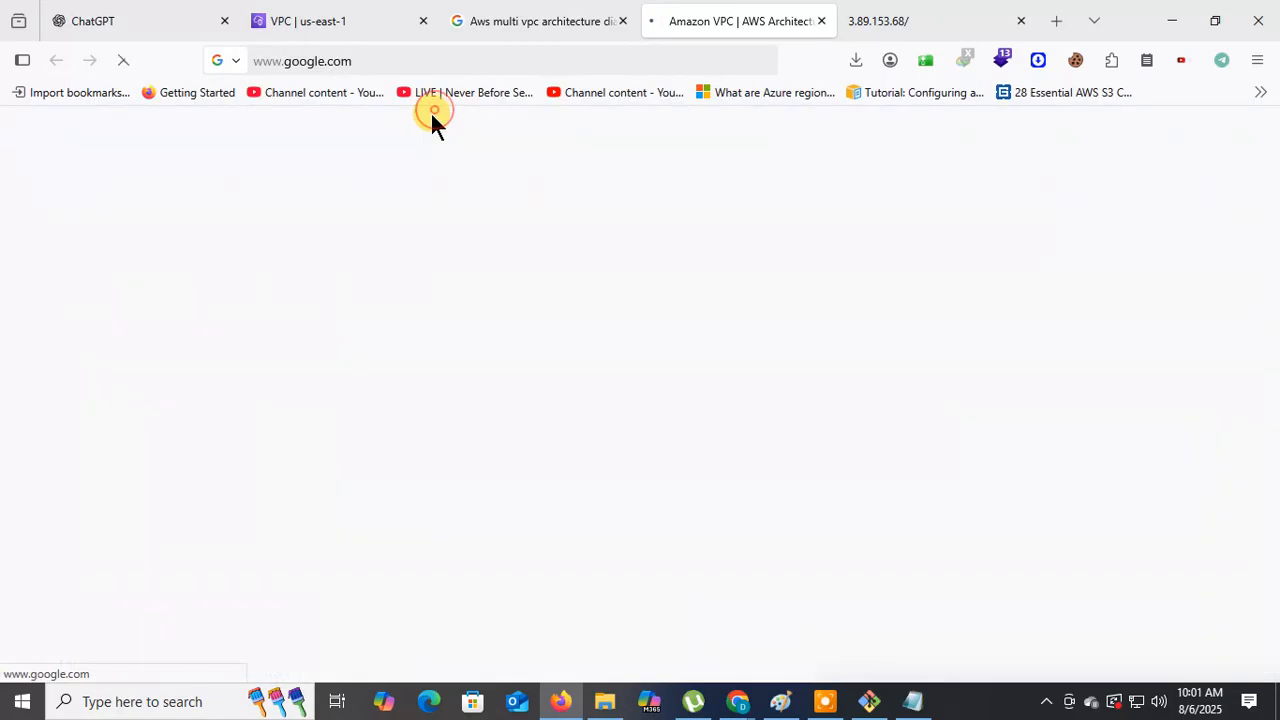
pyautogui.click(559, 336)
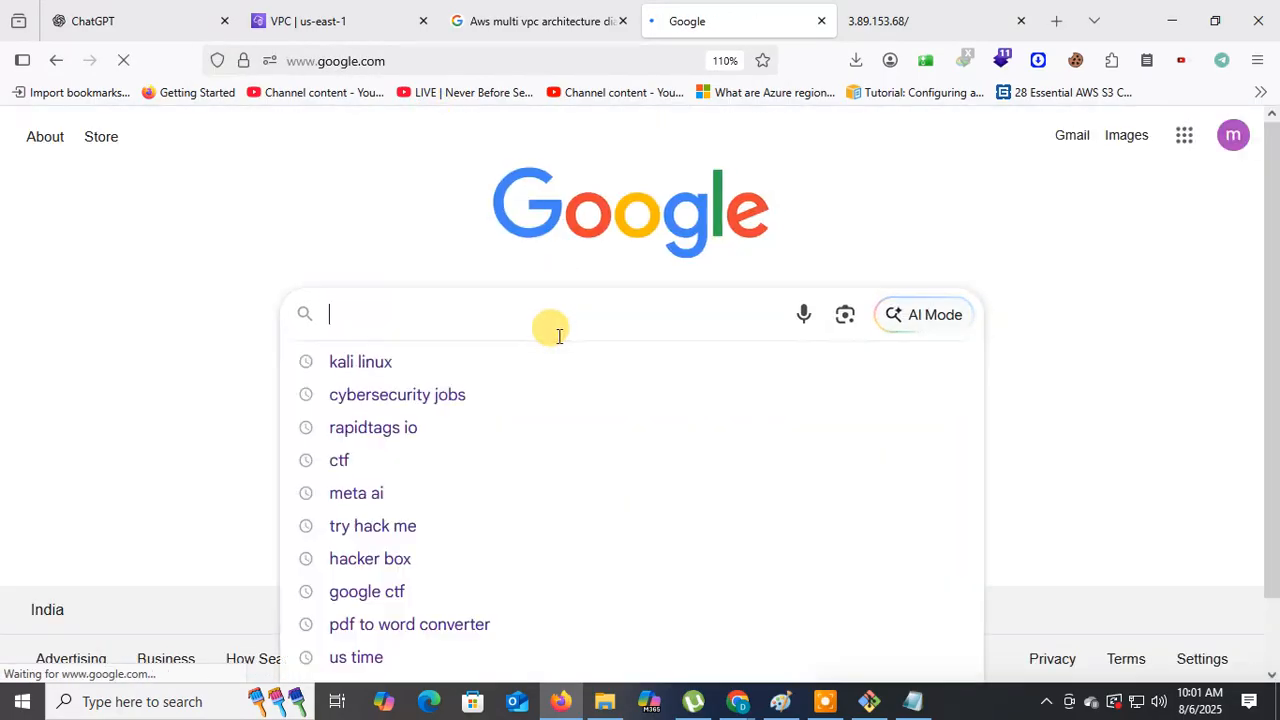
pyautogui.write('my')
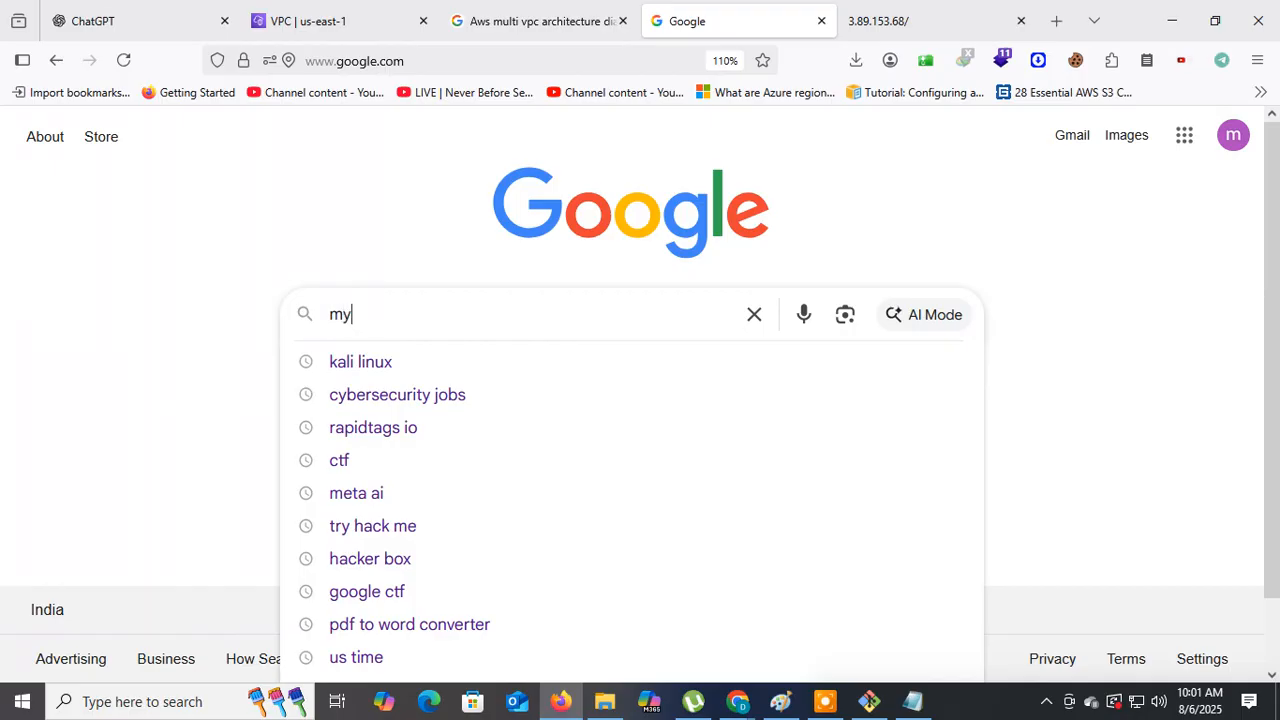
pyautogui.write('sql')
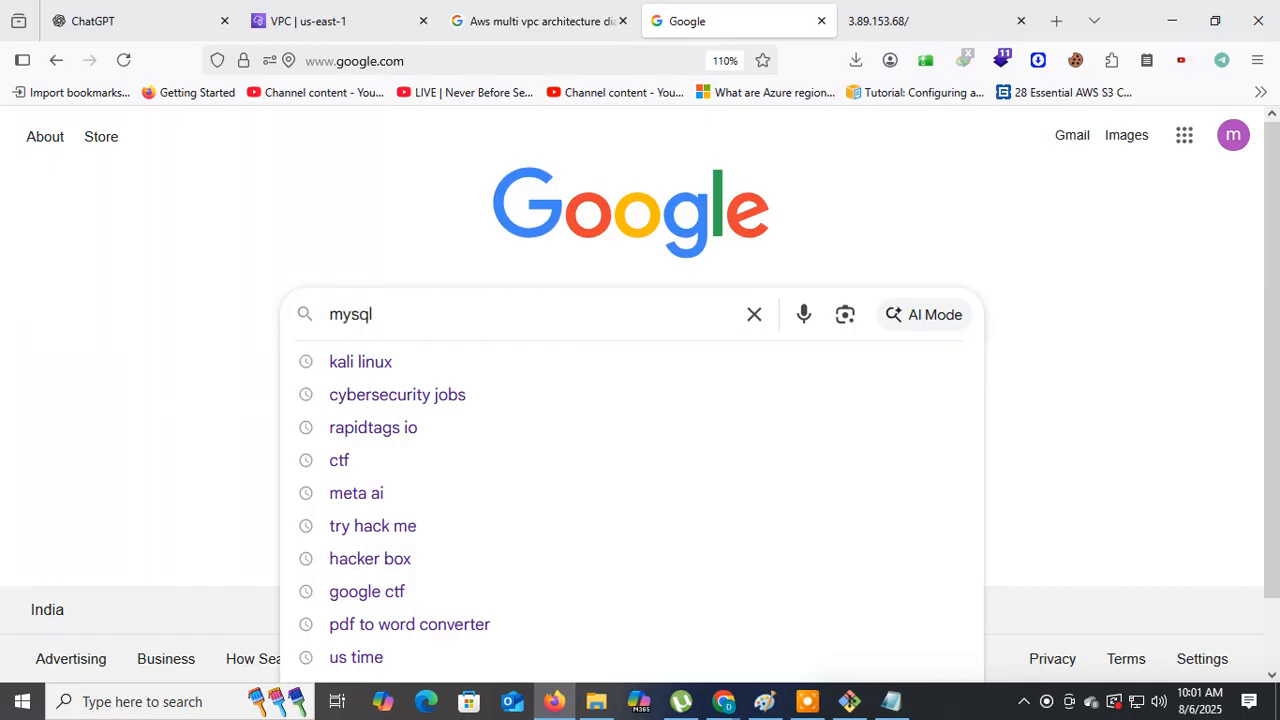
pyautogui.write(' o')
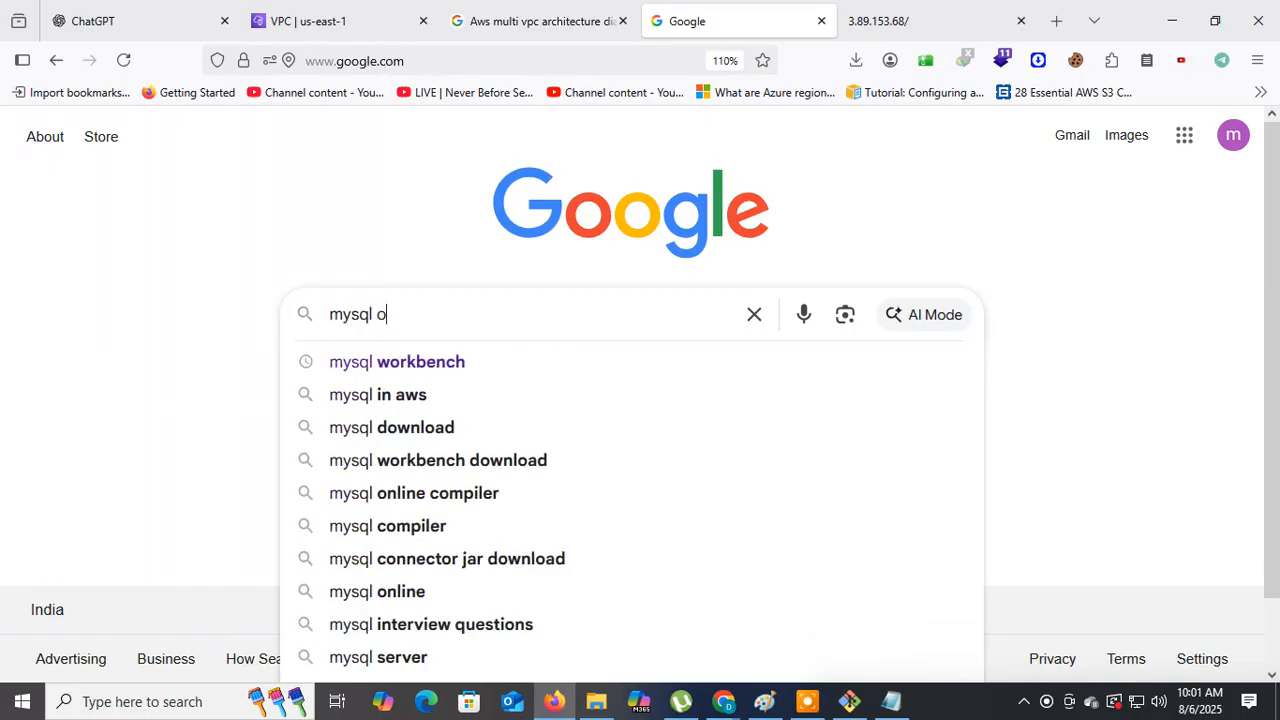
pyautogui.write('n aws')
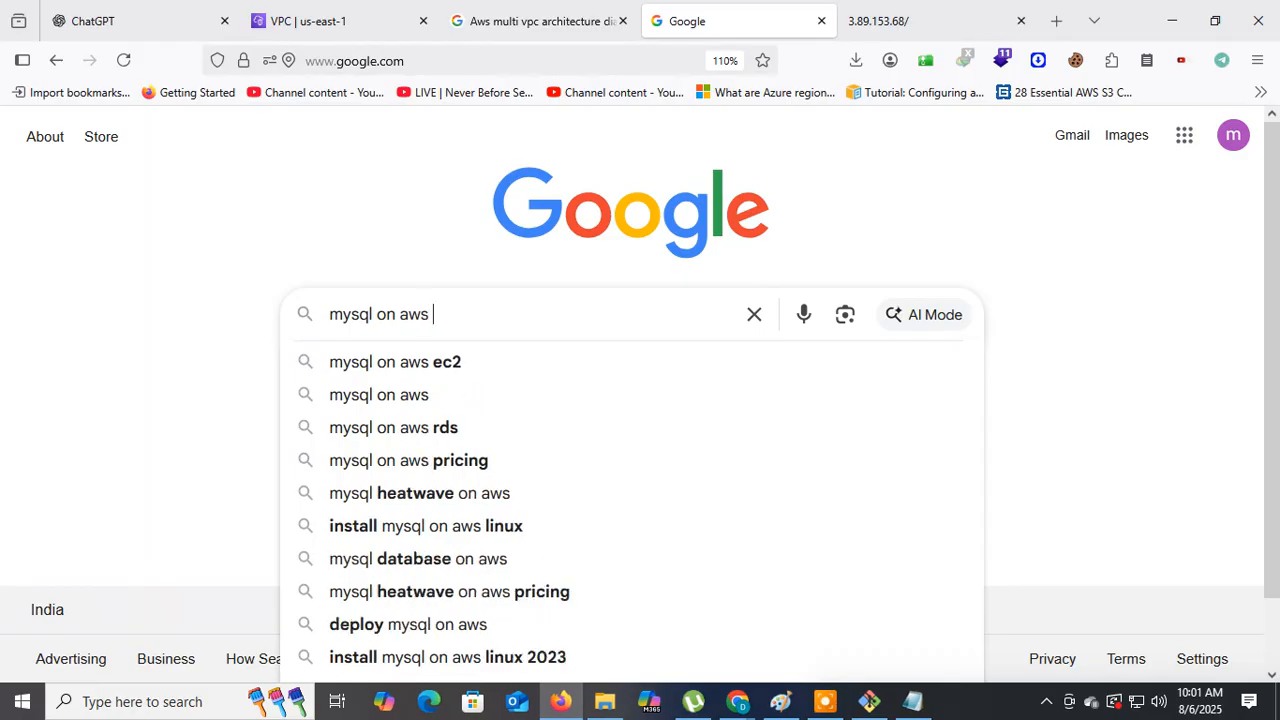
pyautogui.click(472, 362)
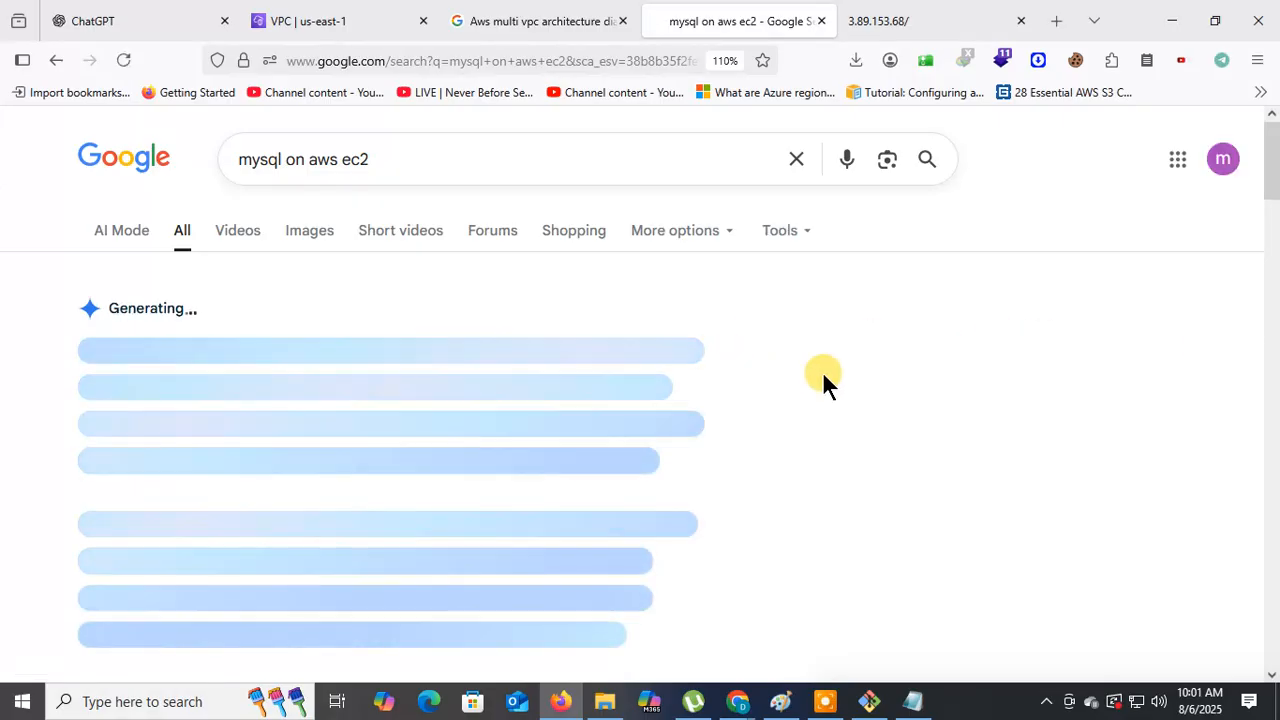
pyautogui.click(418, 640)
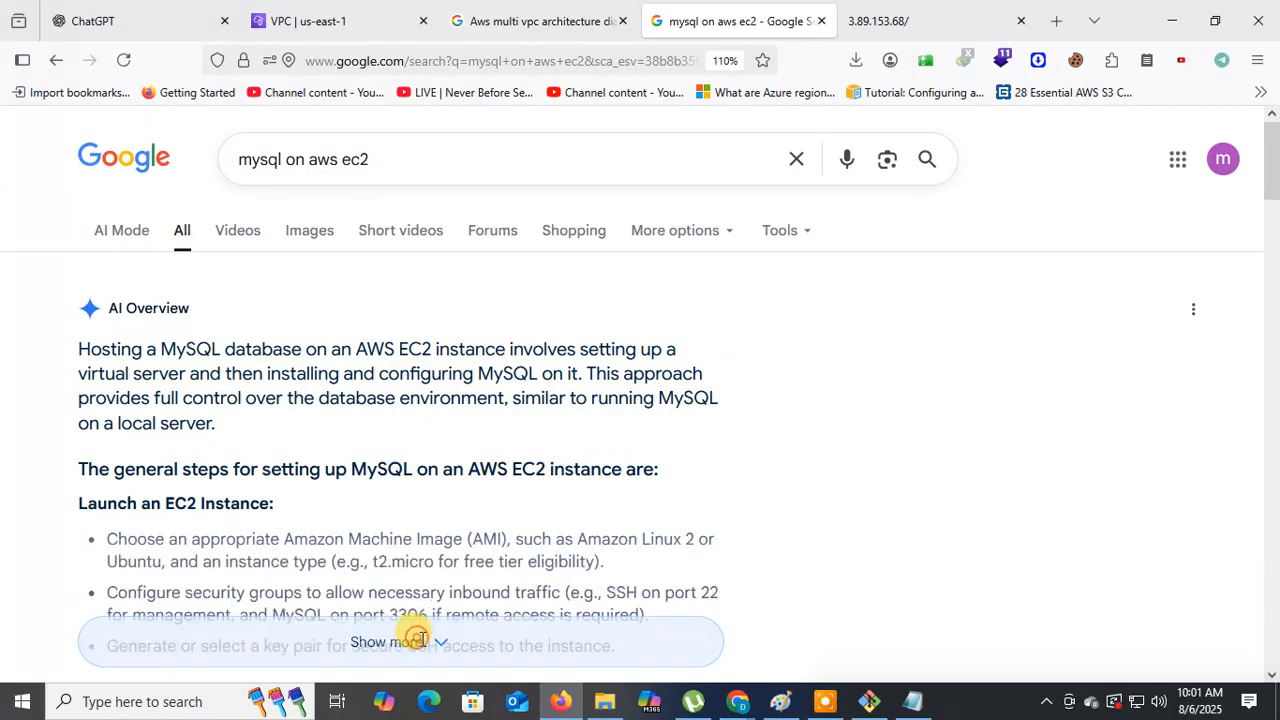
pyautogui.scroll(-6, 681, 450)
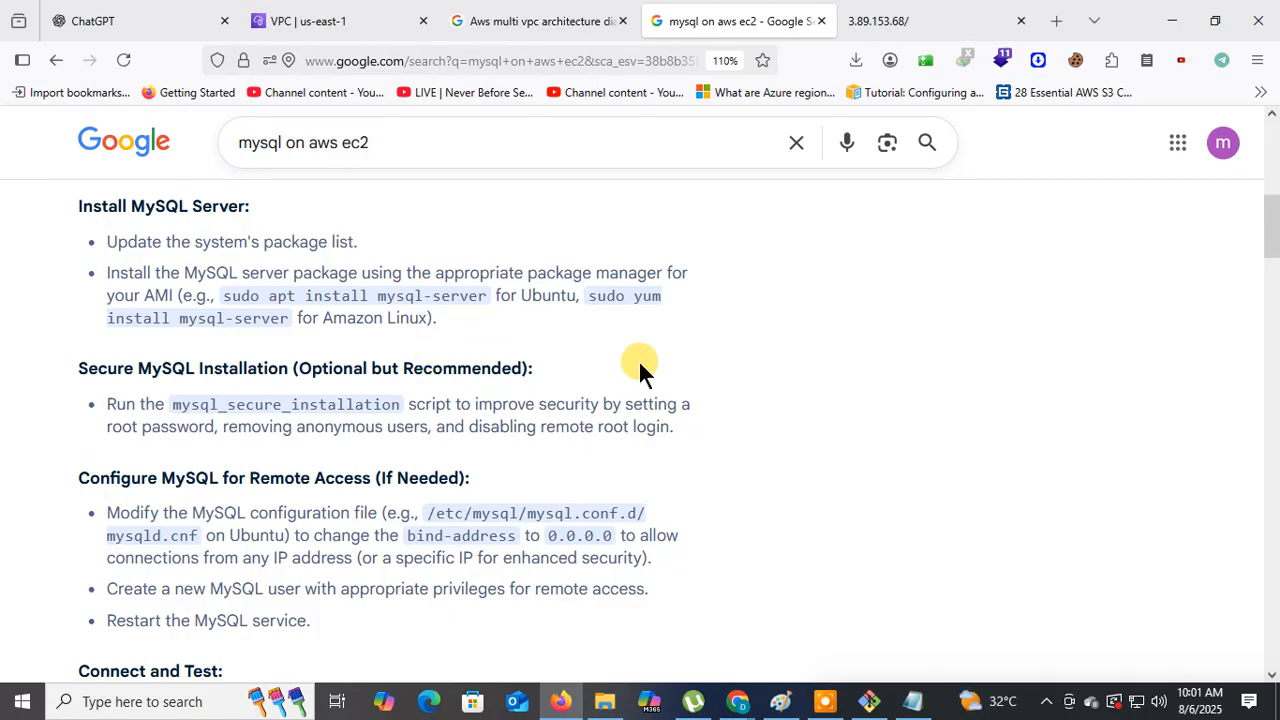
pyautogui.scroll(6, 640, 368)
# Refine the search to 'mysql on amazon linux ec2' and open the MySQL command-line client guide
pyautogui.click(342, 159)
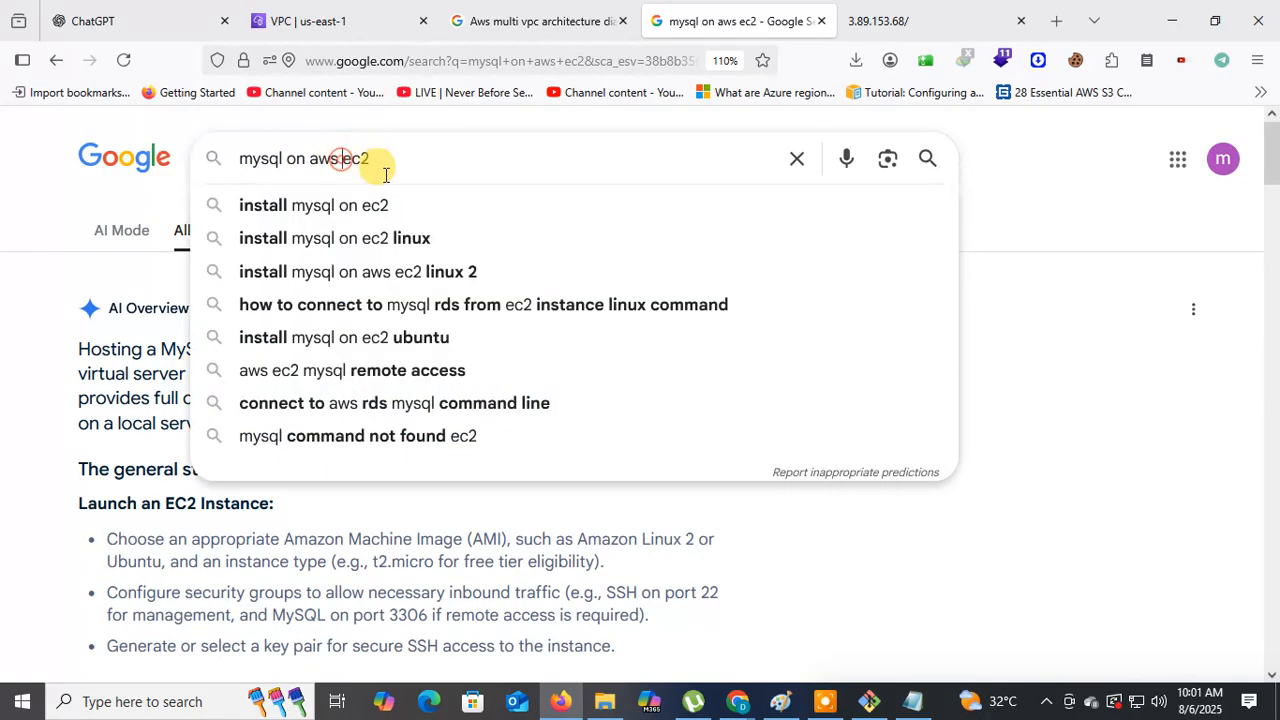
pyautogui.press('BackSpace')
pyautogui.press('BackSpace')
pyautogui.press('BackSpace')
pyautogui.press('BackSpace')
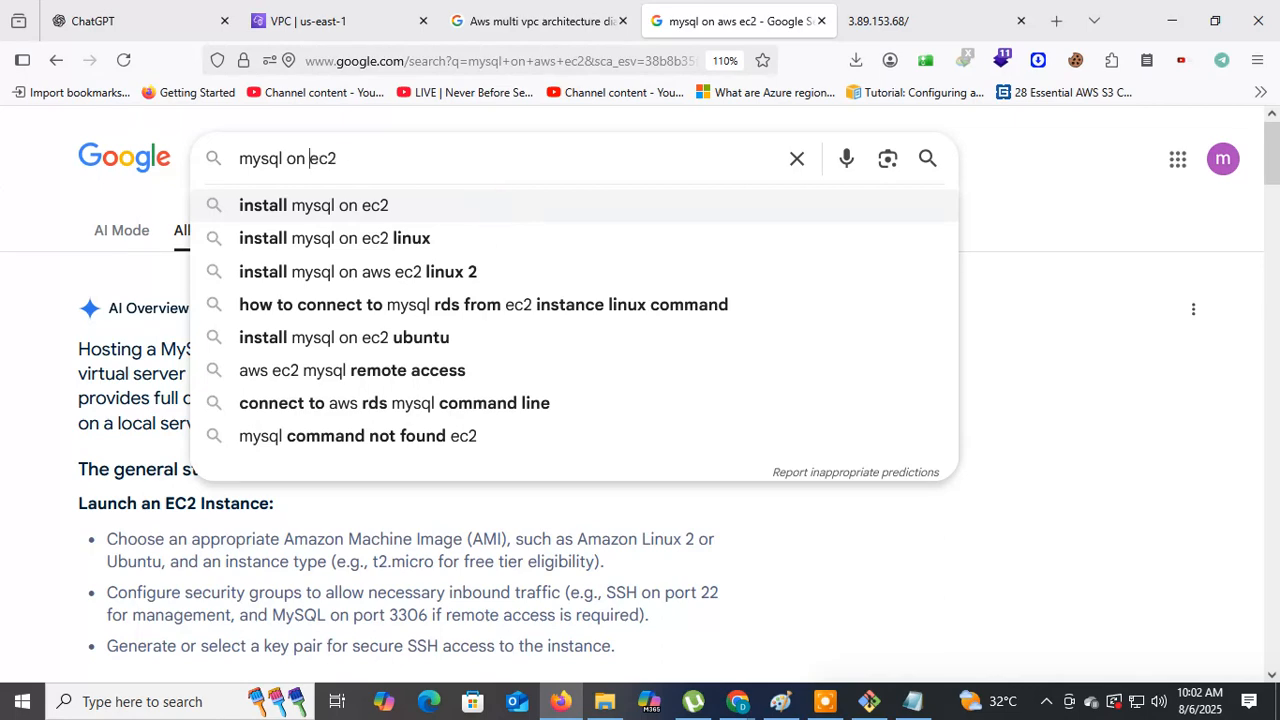
pyautogui.write('amazon')
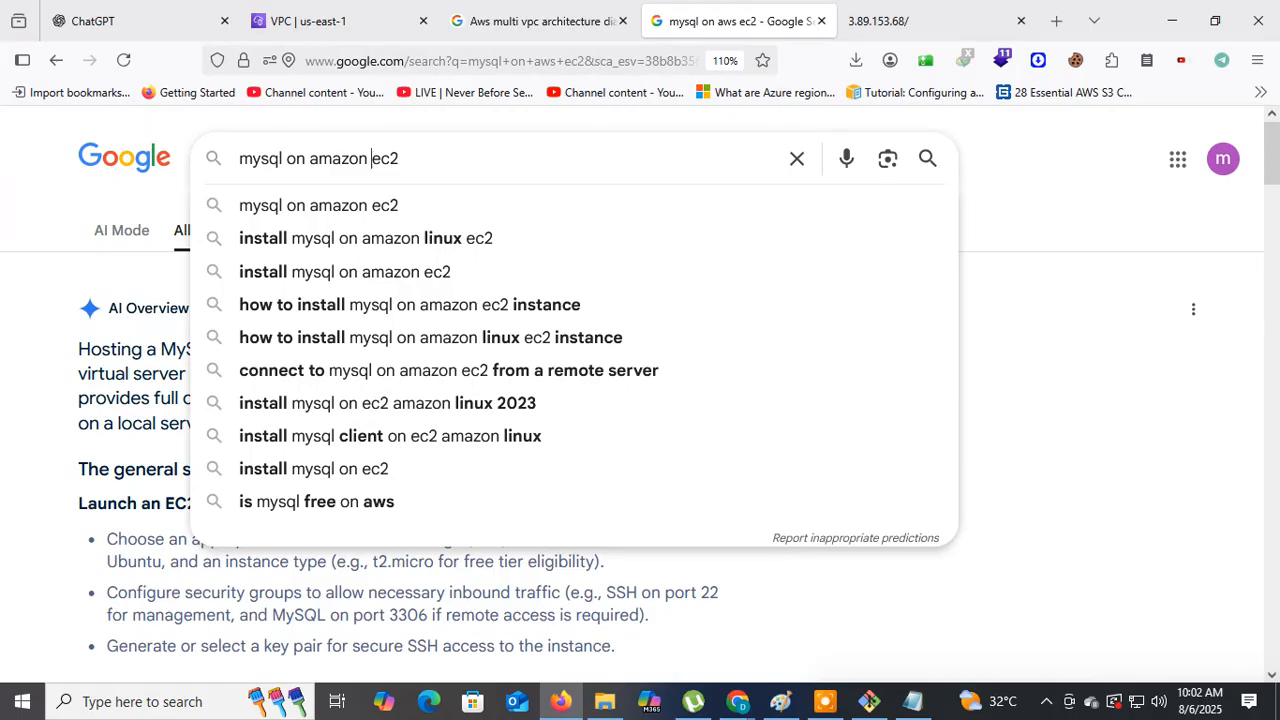
pyautogui.write(' liny')
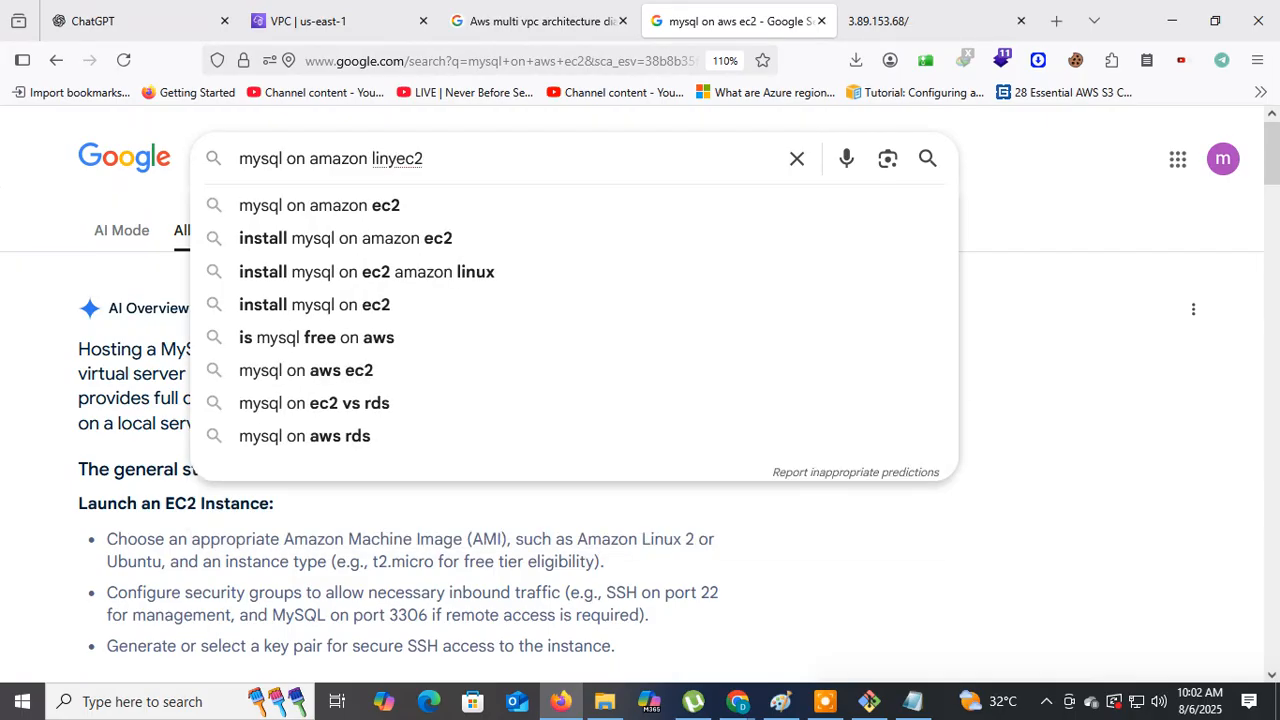
pyautogui.press('BackSpace')
pyautogui.write('ux')
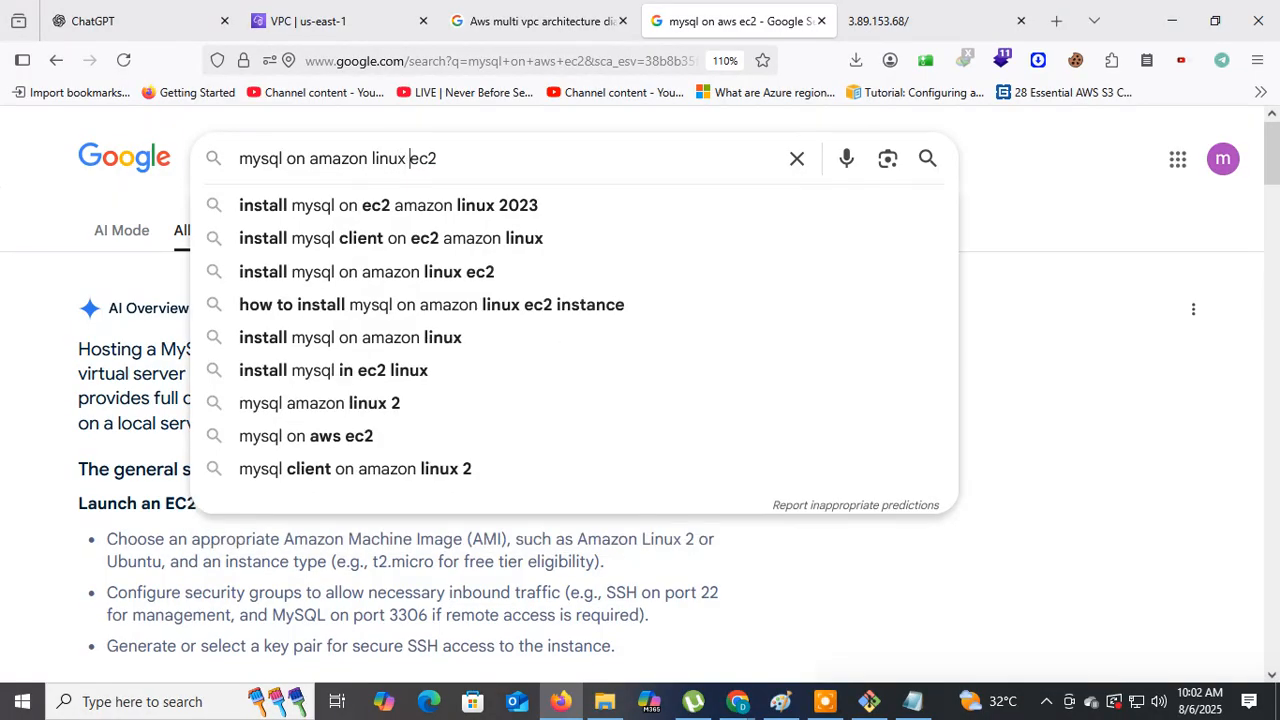
pyautogui.press('Return')
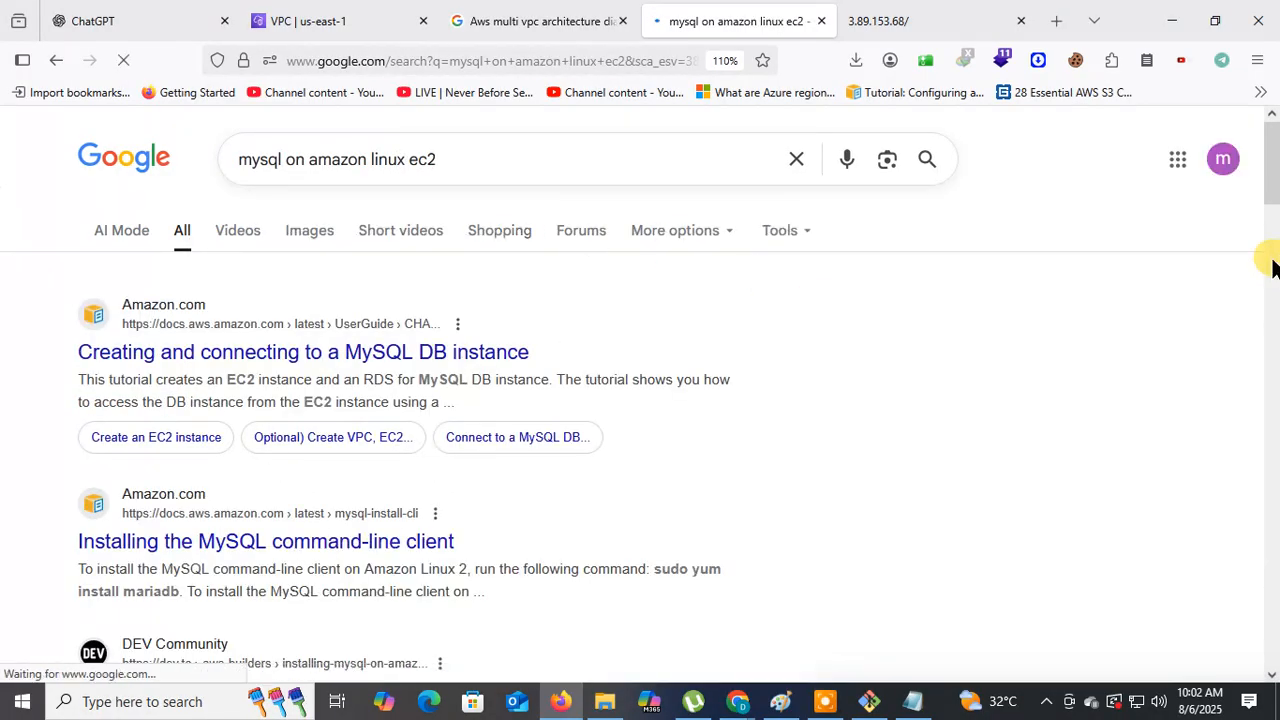
pyautogui.click(383, 549)
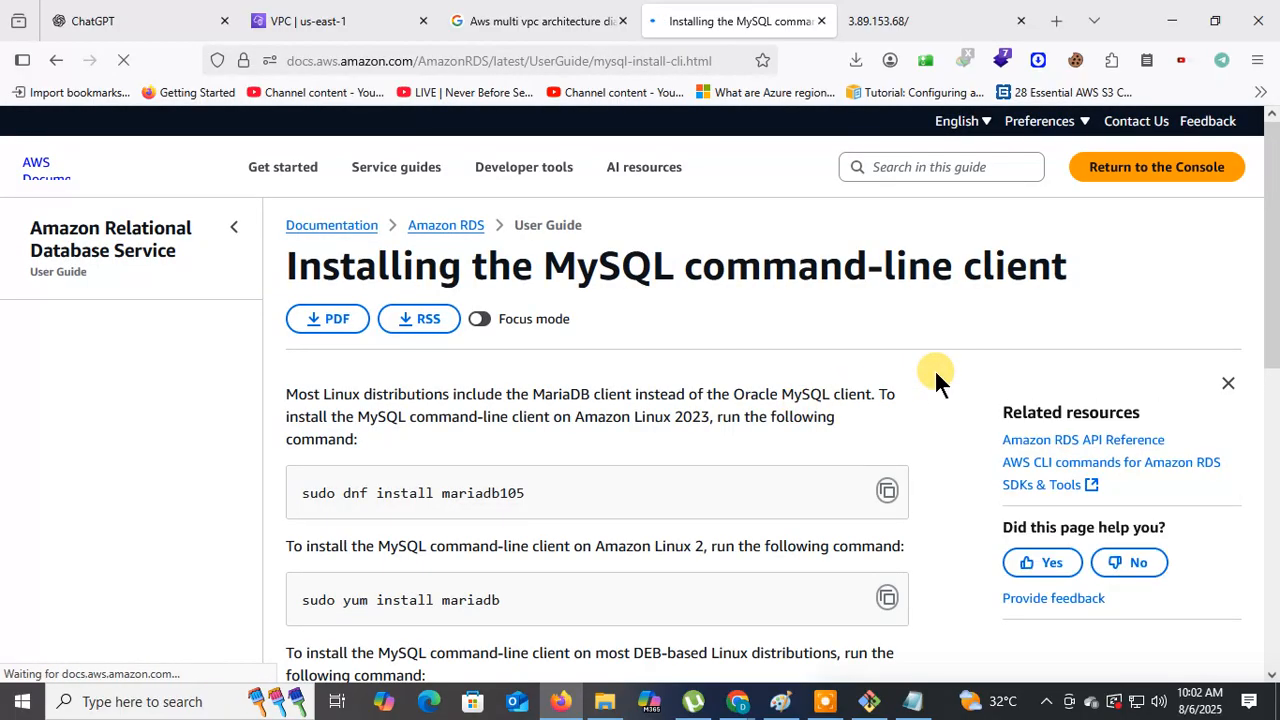
# Look over the MySQL client install commands in the guide, then return to the backend terminal
pyautogui.scroll(-2, 934, 369)
pyautogui.scroll(-2, 680, 434)
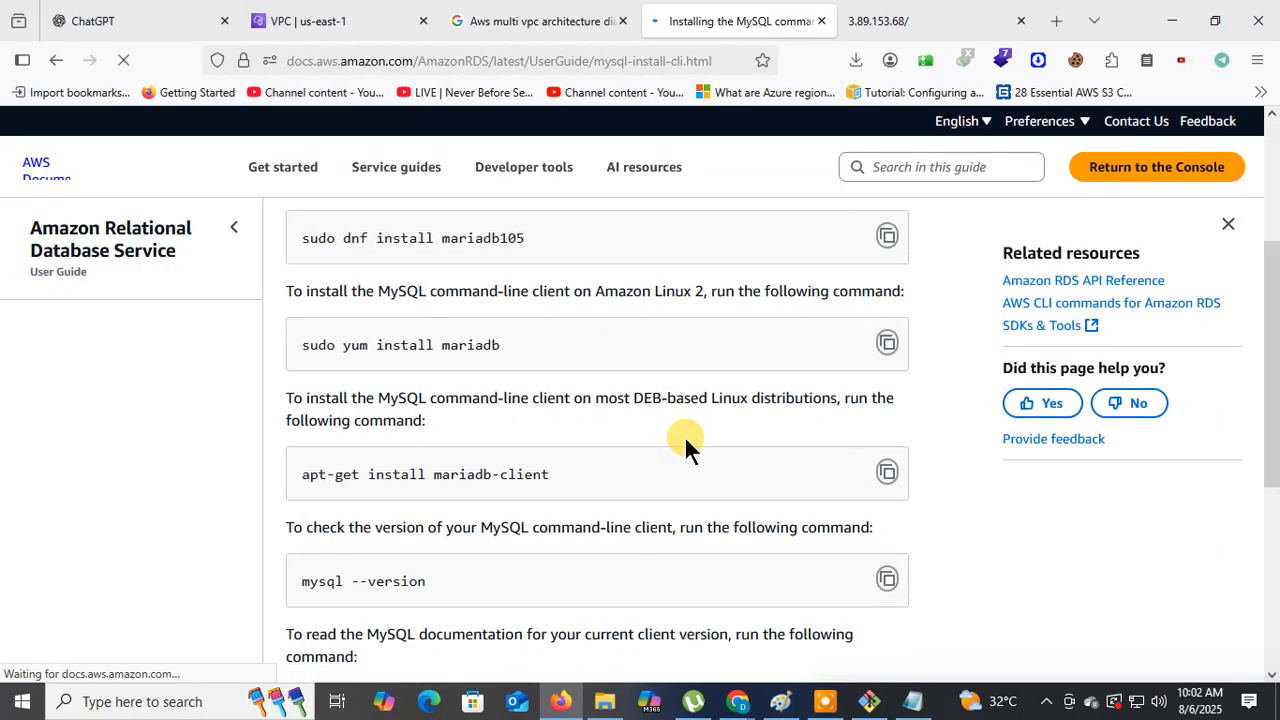
pyautogui.scroll(3, 886, 343)
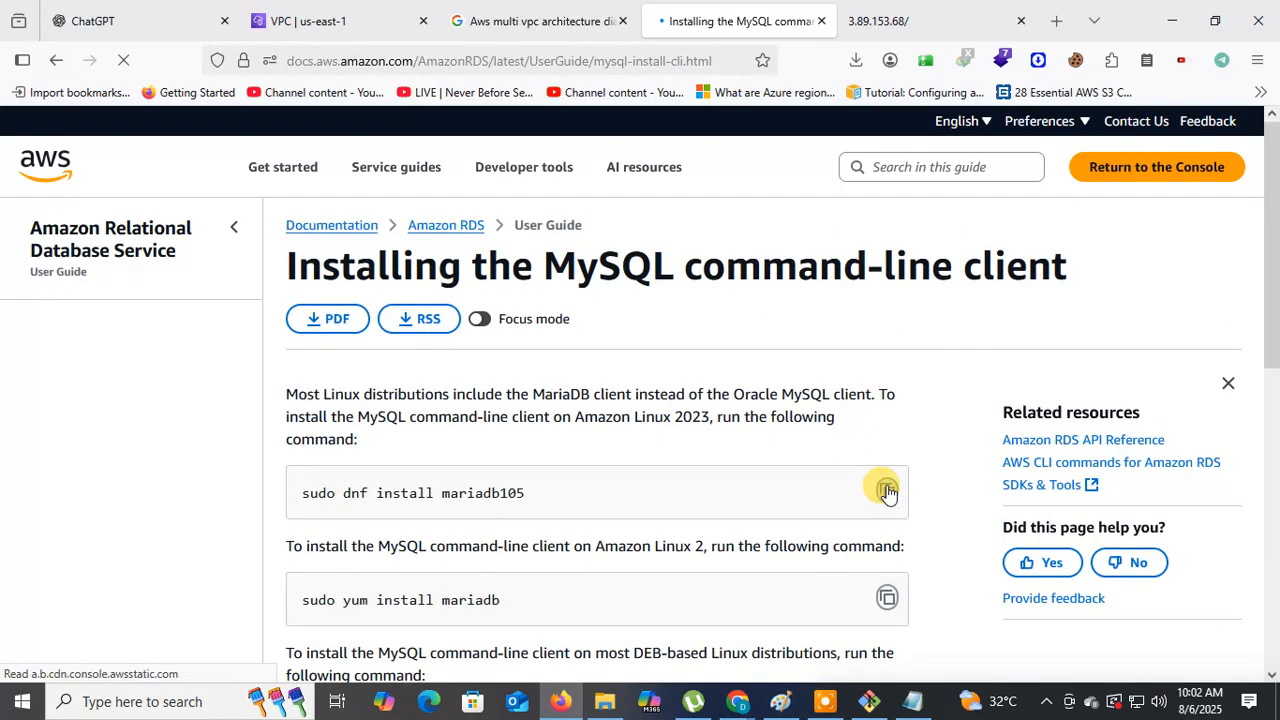
pyautogui.click(869, 701)
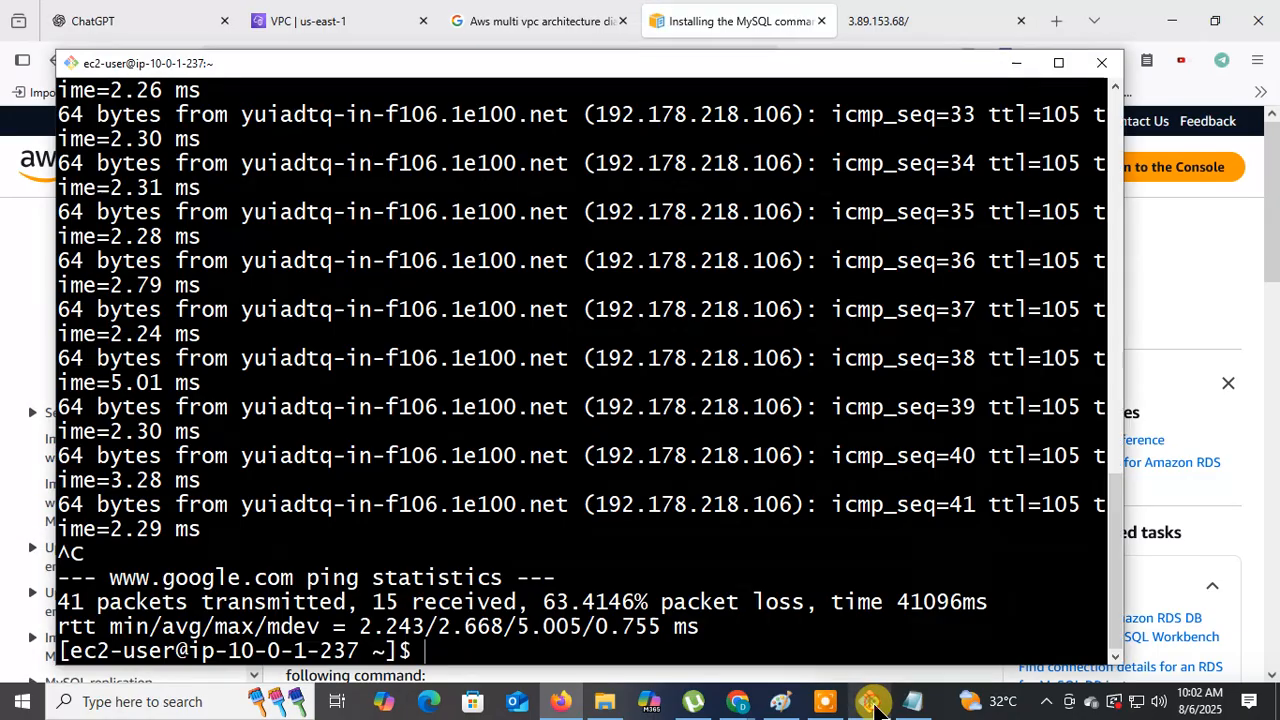
# Paste and run the mariadb105 dnf install command, confirming the 5-package install with y
pyautogui.rightClick(534, 652)
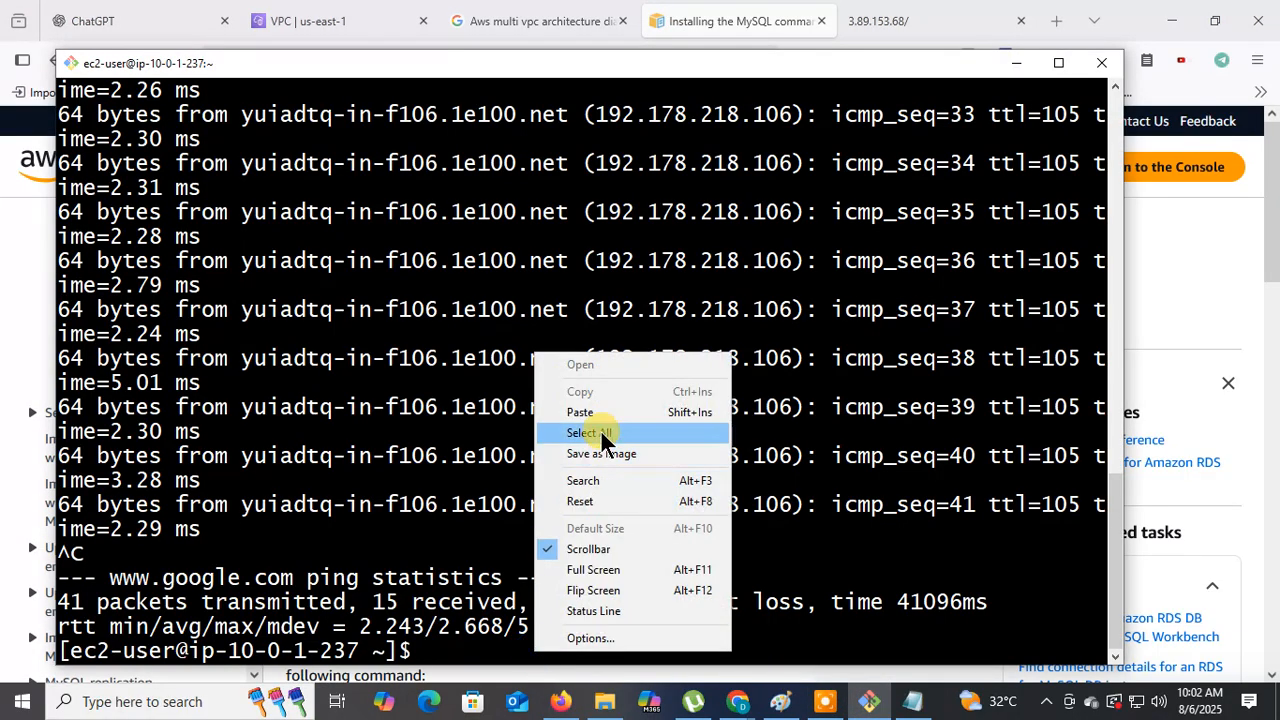
pyautogui.click(604, 411)
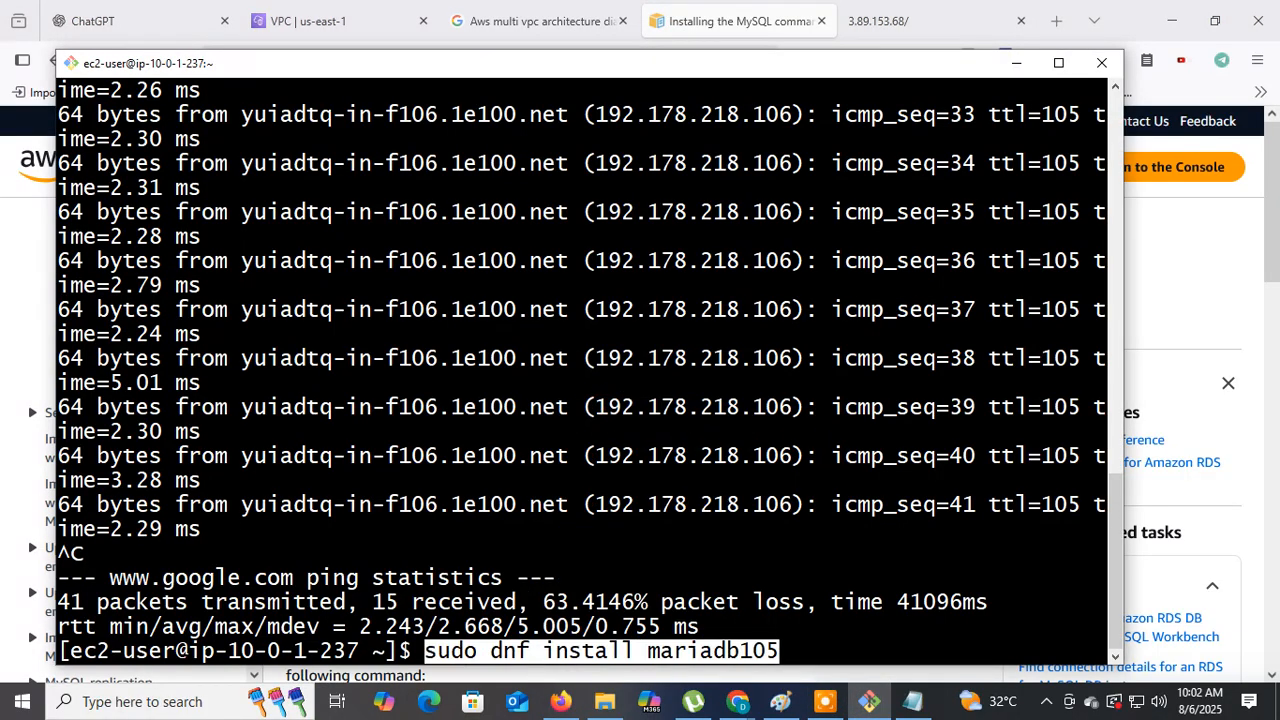
pyautogui.press('Return')
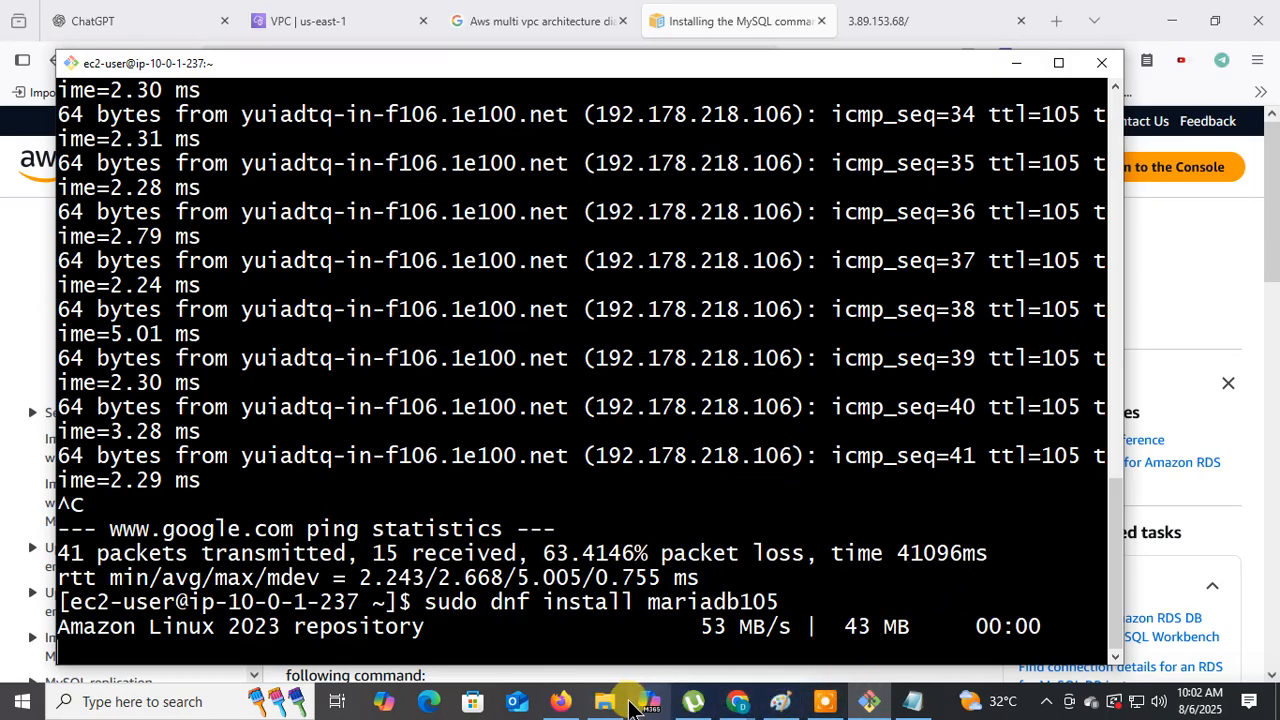
pyautogui.click(563, 702)
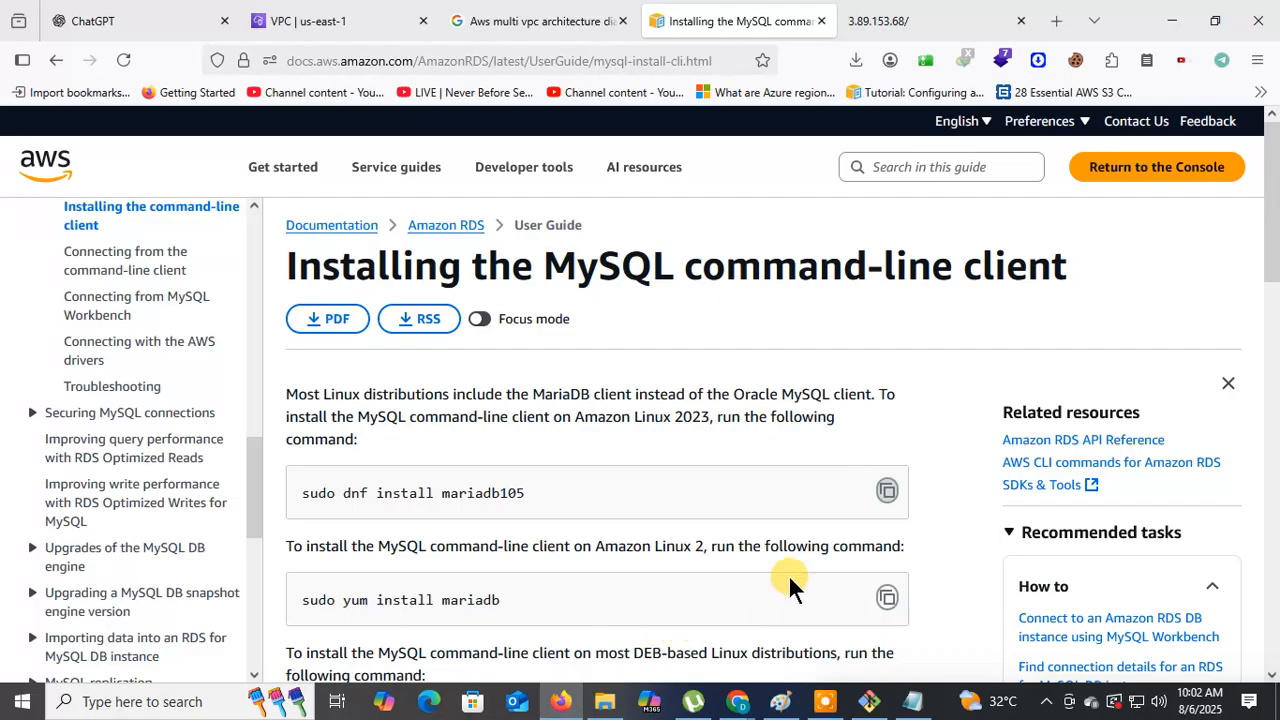
pyautogui.scroll(-2, 789, 580)
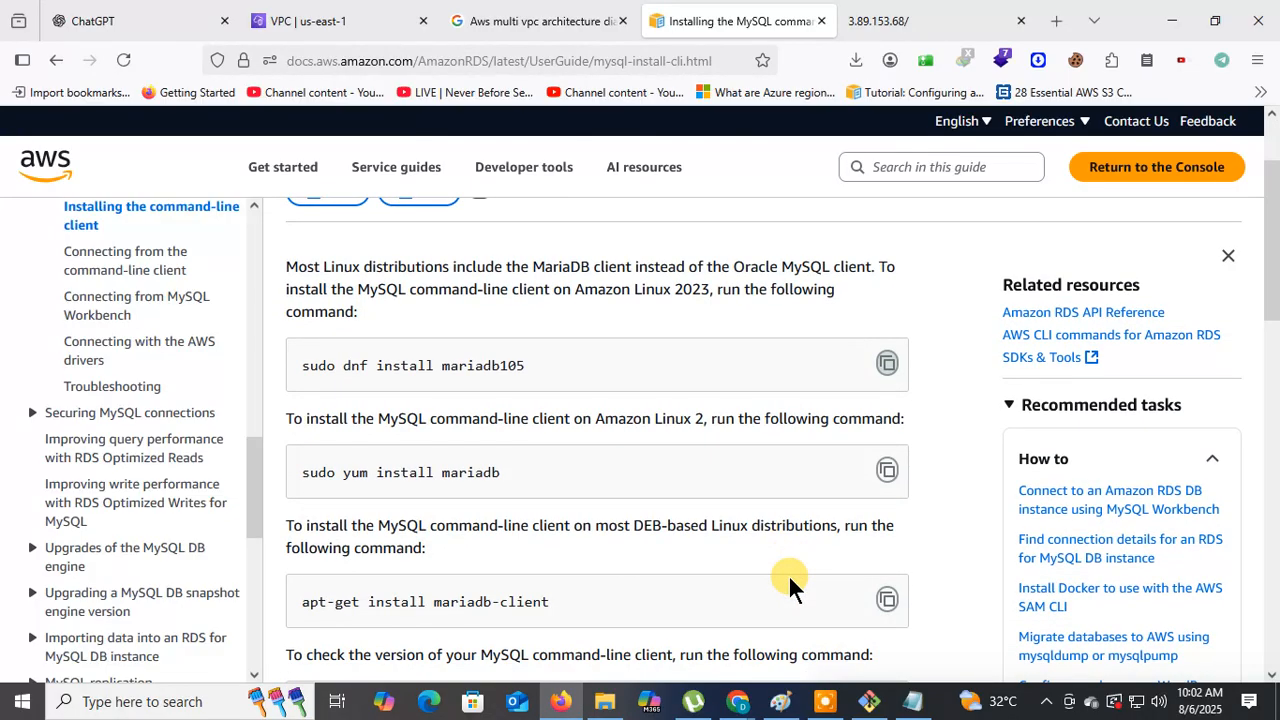
pyautogui.scroll(-2, 788, 574)
pyautogui.scroll(-2, 788, 574)
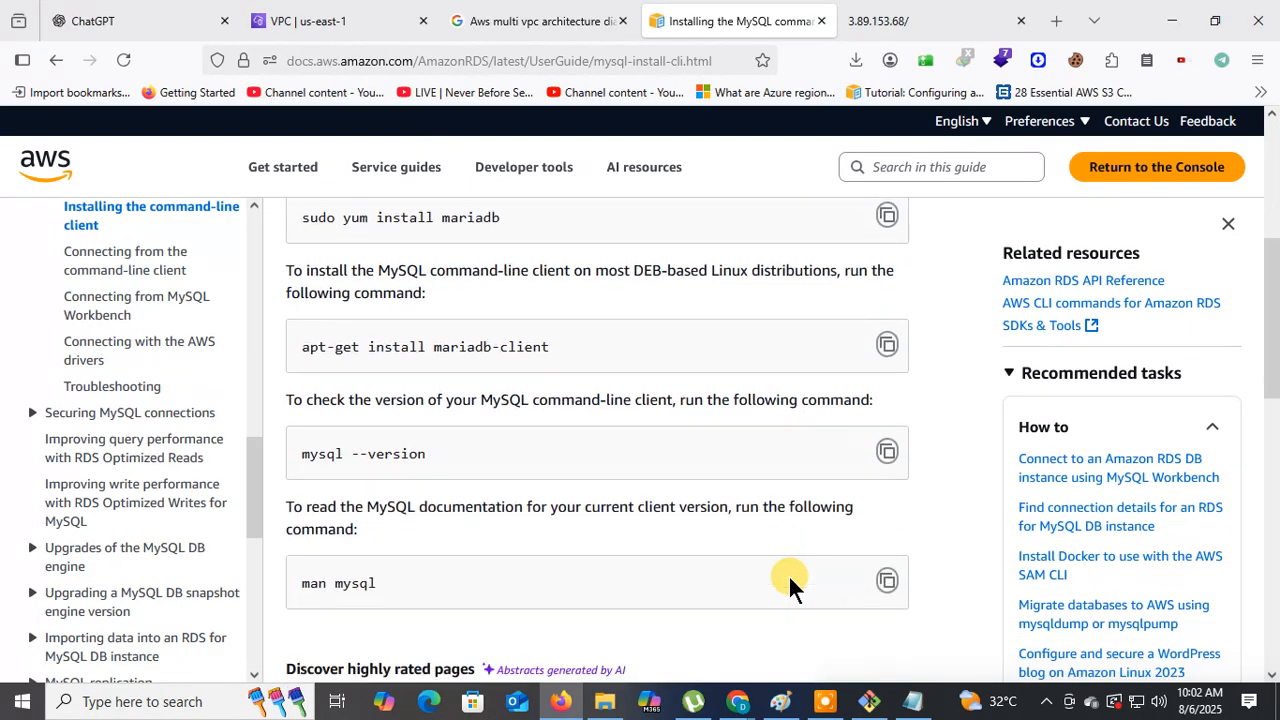
pyautogui.click(869, 701)
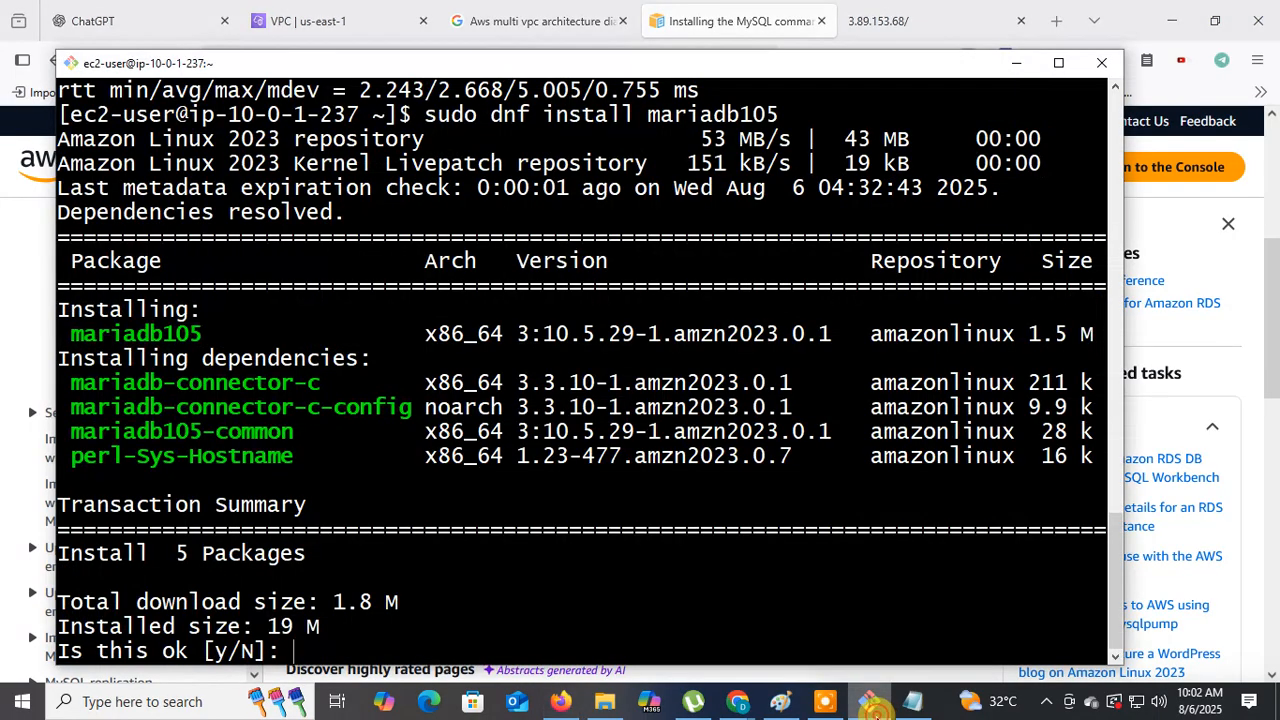
pyautogui.write('y')
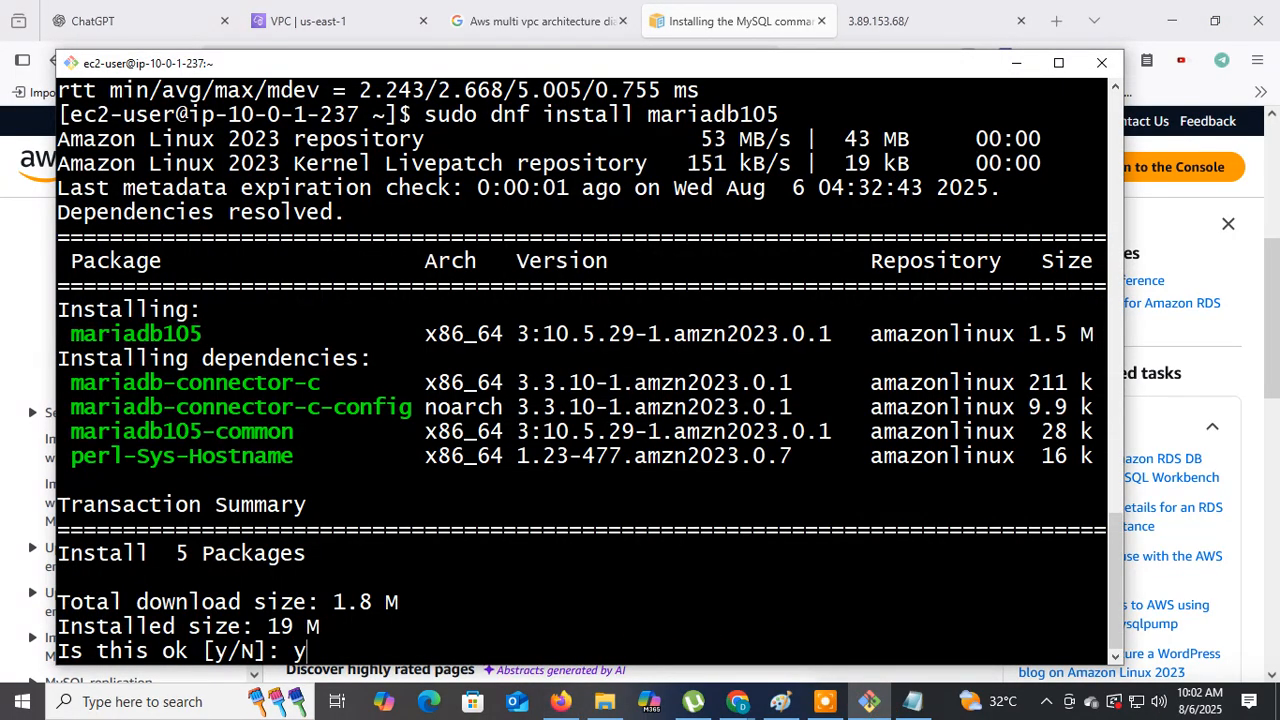
pyautogui.press('Return')
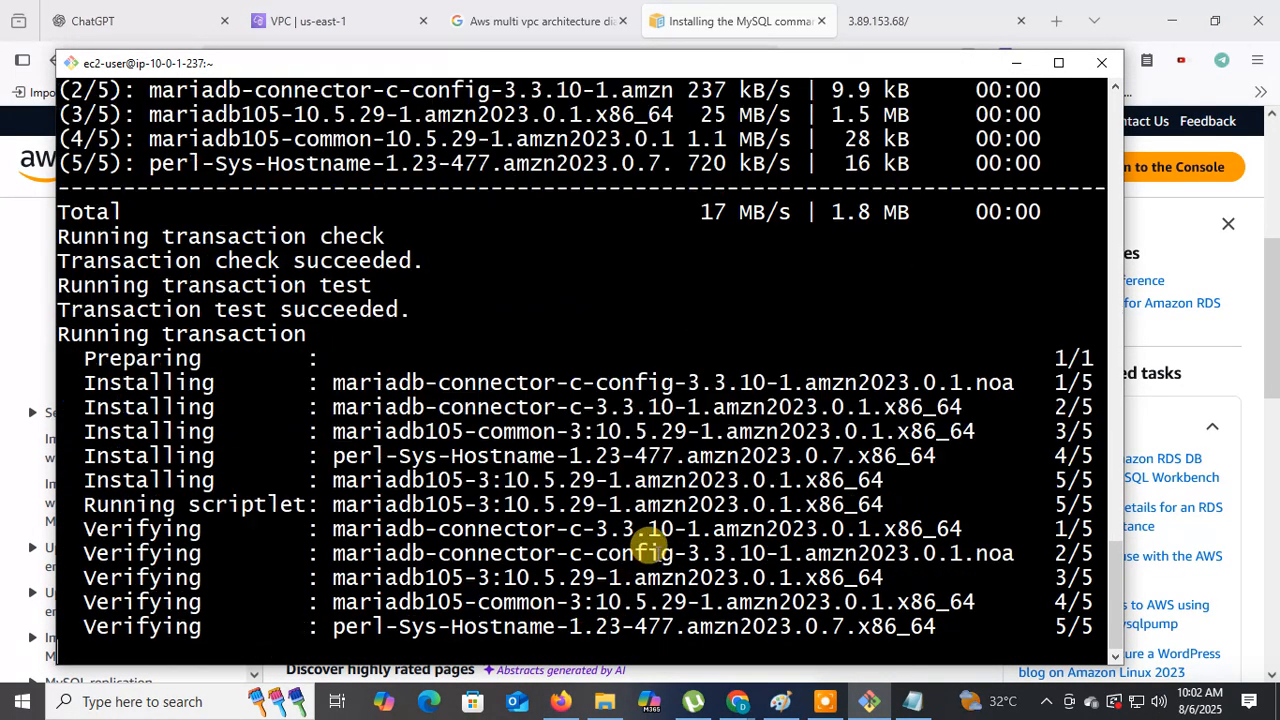
# Copy mysql --version from the guide and run it to check the 10.5.29-MariaDB client
pyautogui.click(558, 703)
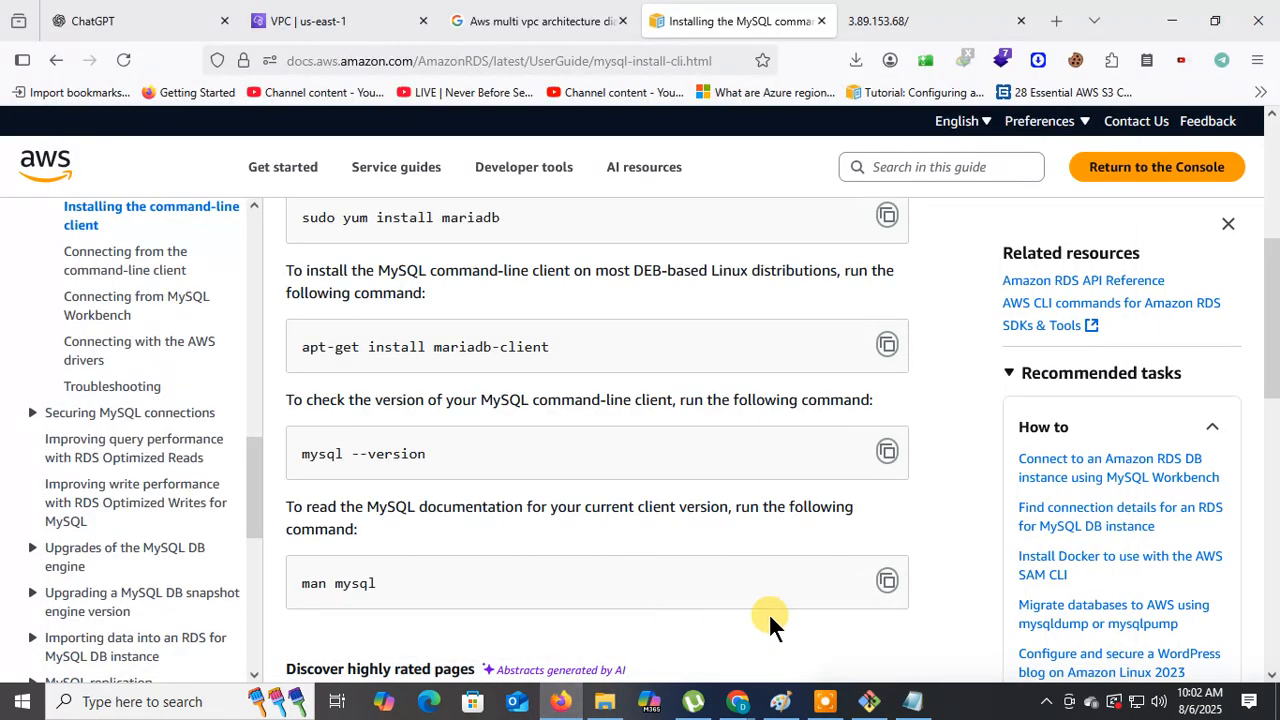
pyautogui.click(887, 455)
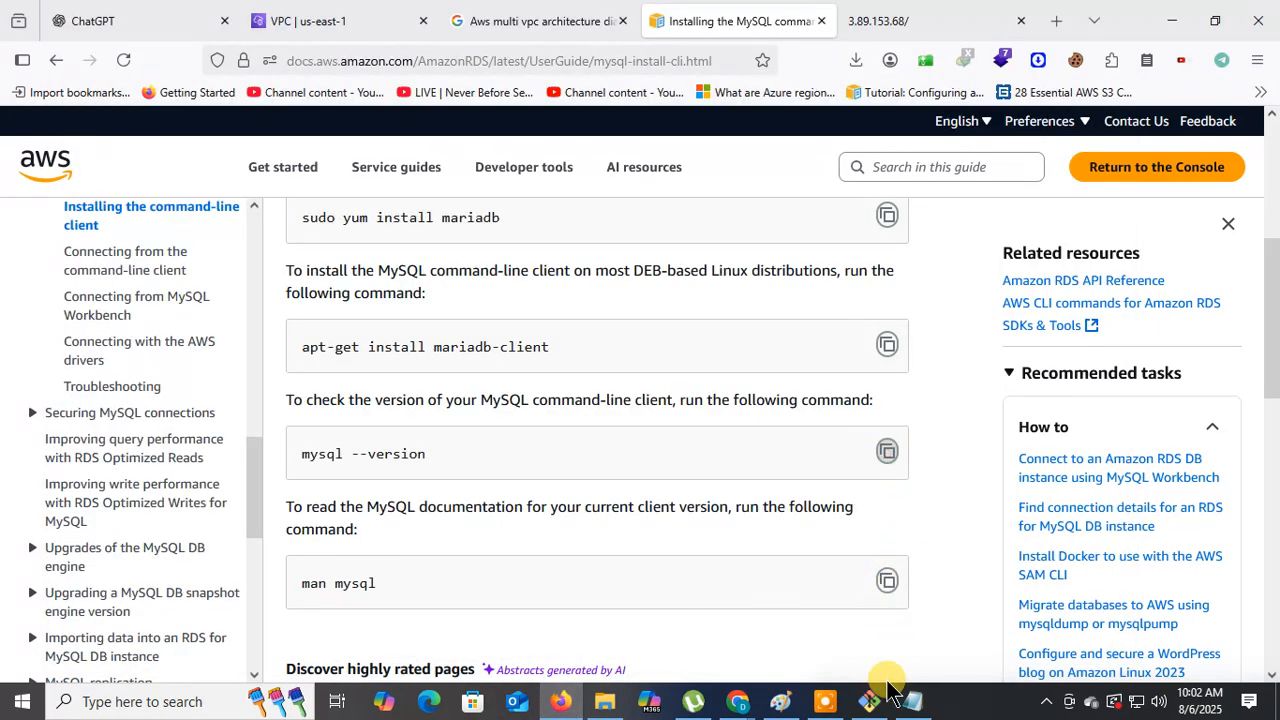
pyautogui.click(868, 701)
pyautogui.rightClick(572, 655)
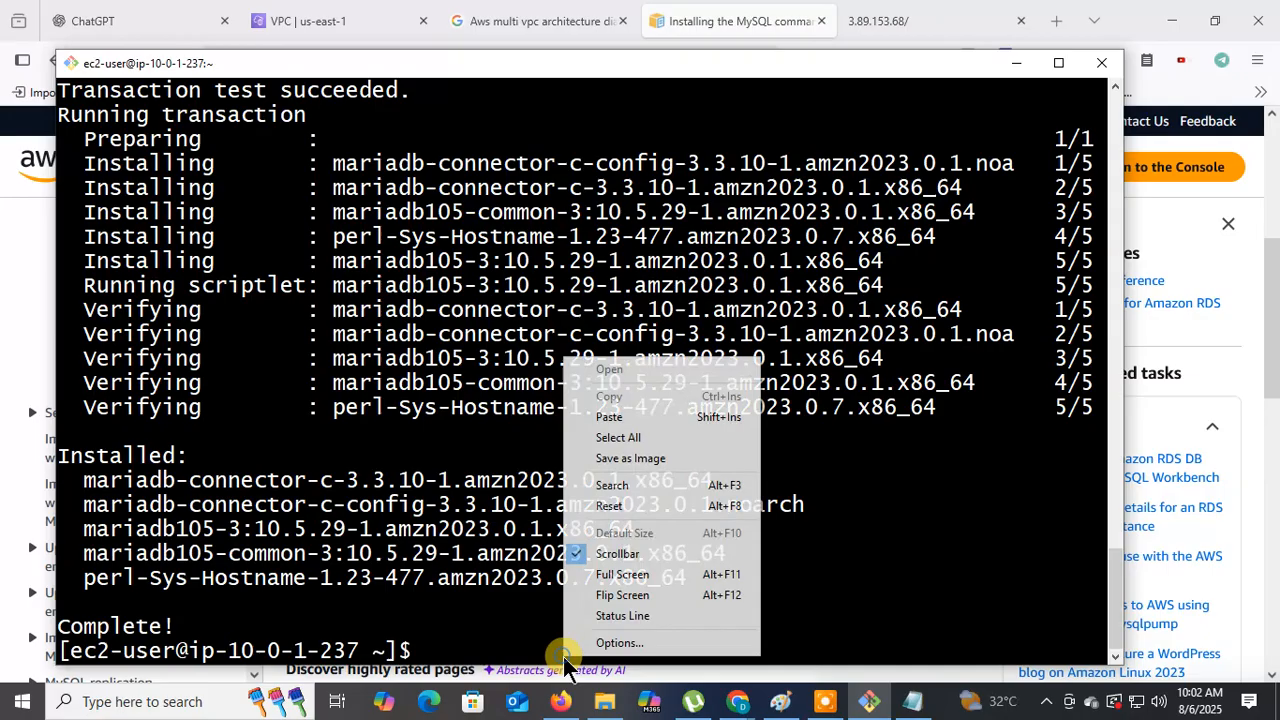
pyautogui.click(610, 418)
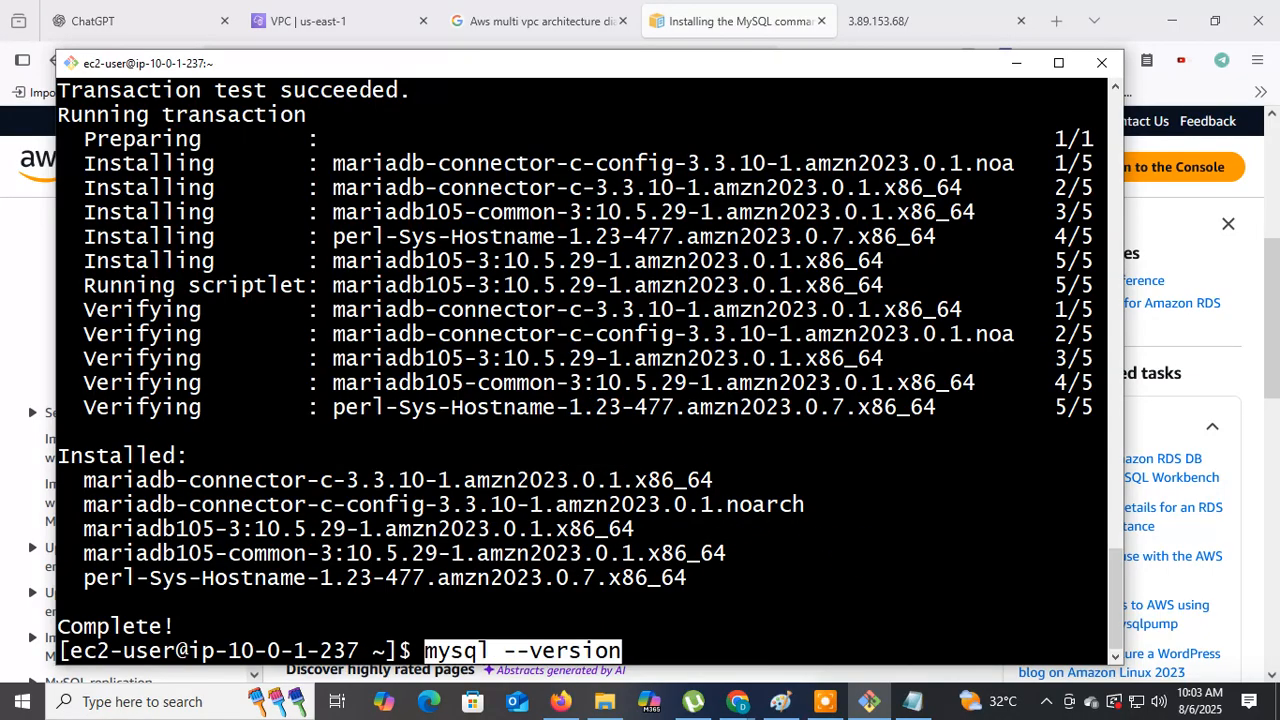
pyautogui.press('Return')
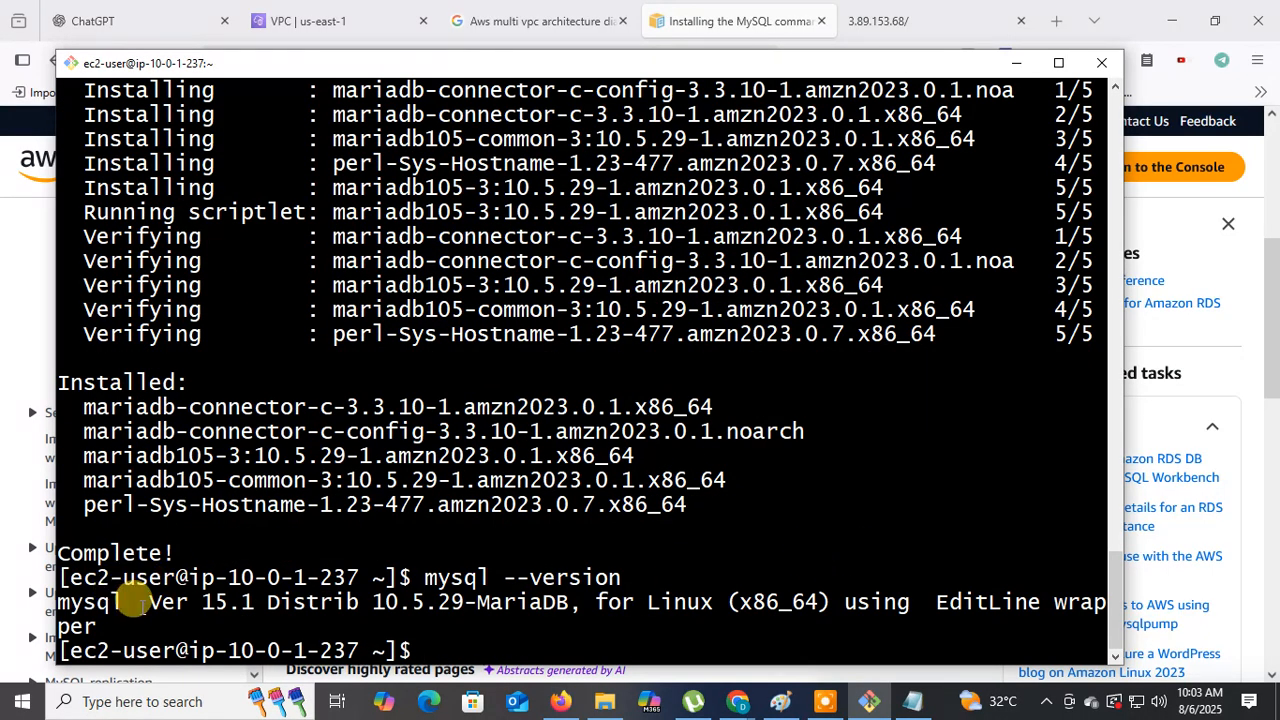
# Draw tick marks above the left box, the web server box and the SQL database box
pyautogui.click(787, 703)
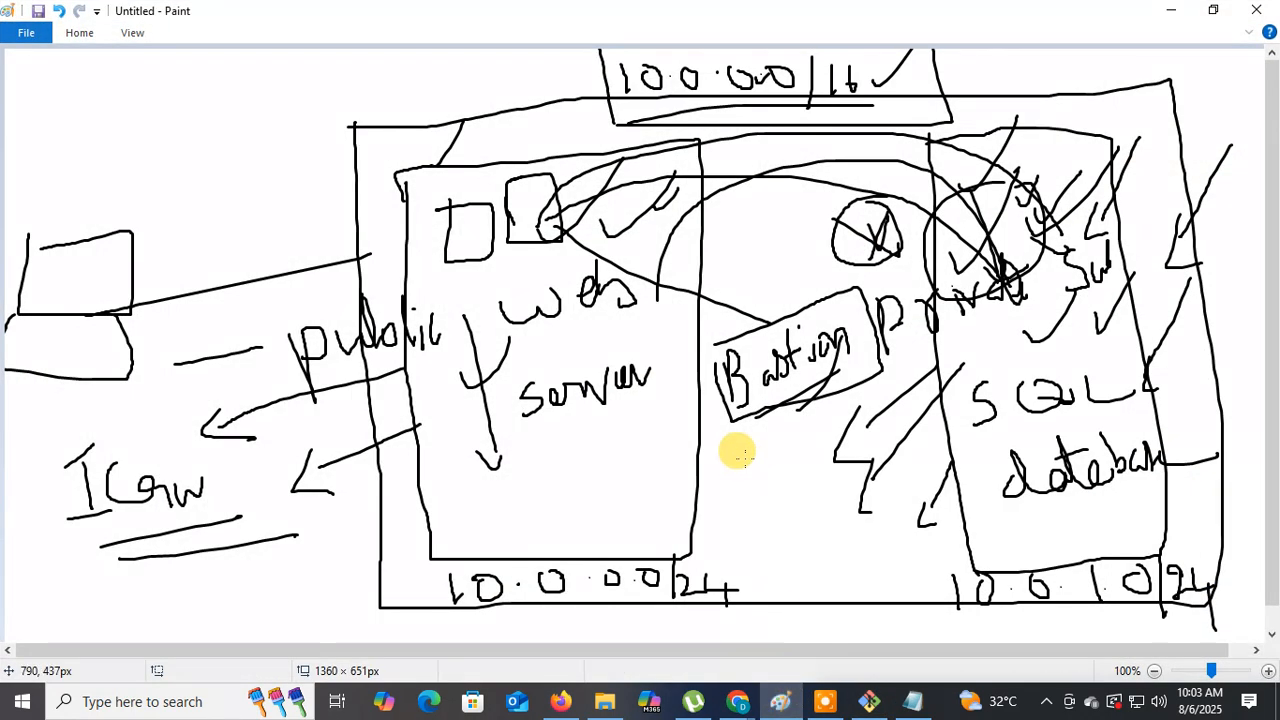
pyautogui.moveTo(188, 192)
pyautogui.mouseDown()
pyautogui.moveTo(232, 189)
pyautogui.moveTo(150, 208)
pyautogui.moveTo(232, 186)
pyautogui.mouseUp()
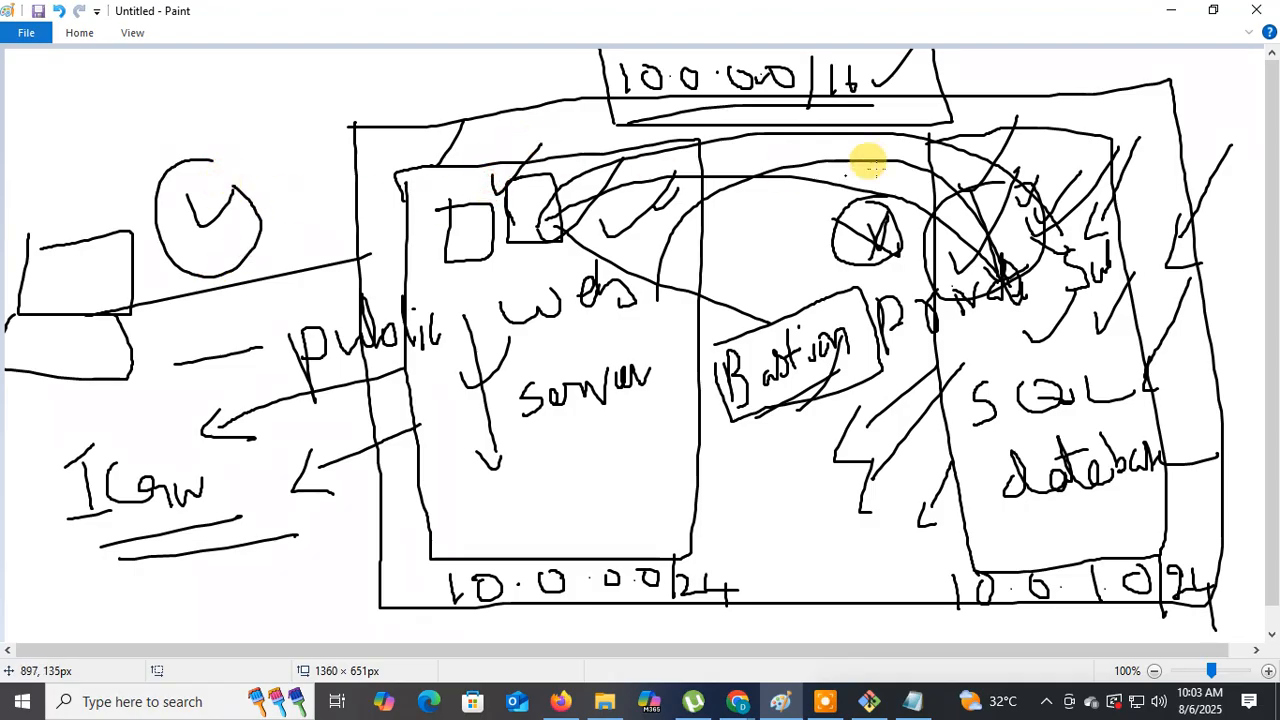
pyautogui.moveTo(930, 160); pyautogui.dragTo(1005, 92)
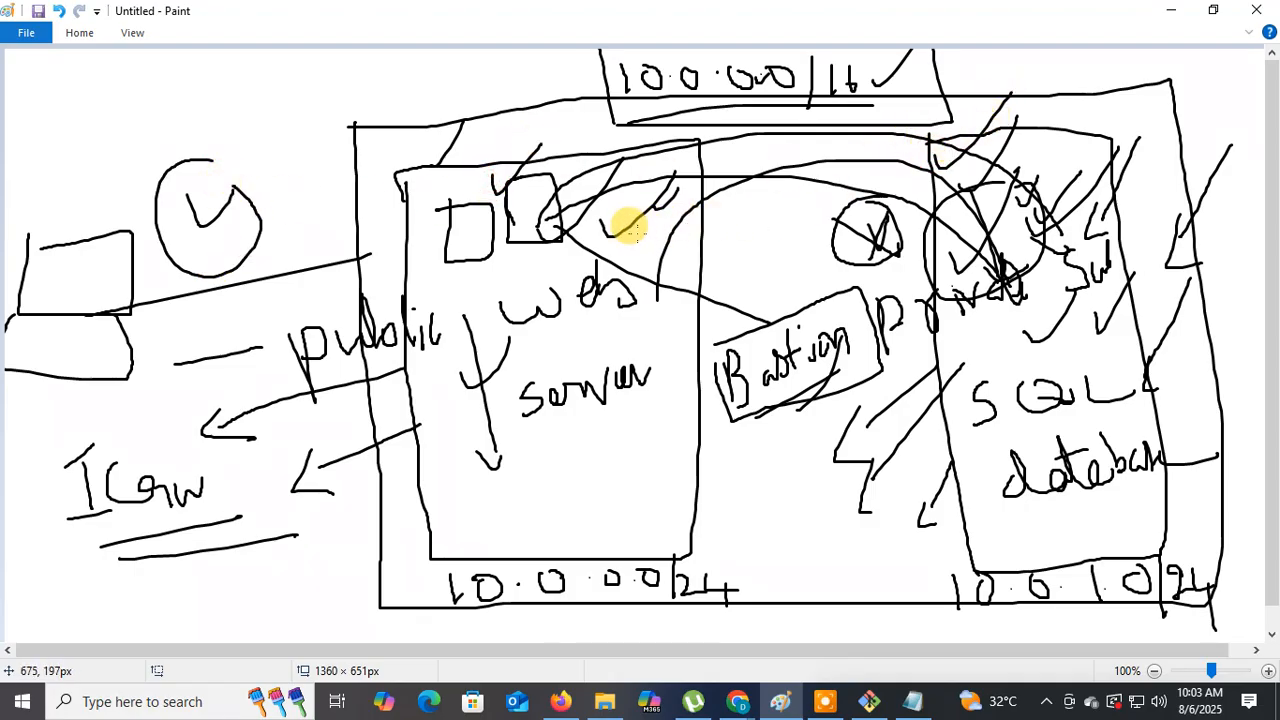
pyautogui.moveTo(624, 238); pyautogui.dragTo(679, 184)
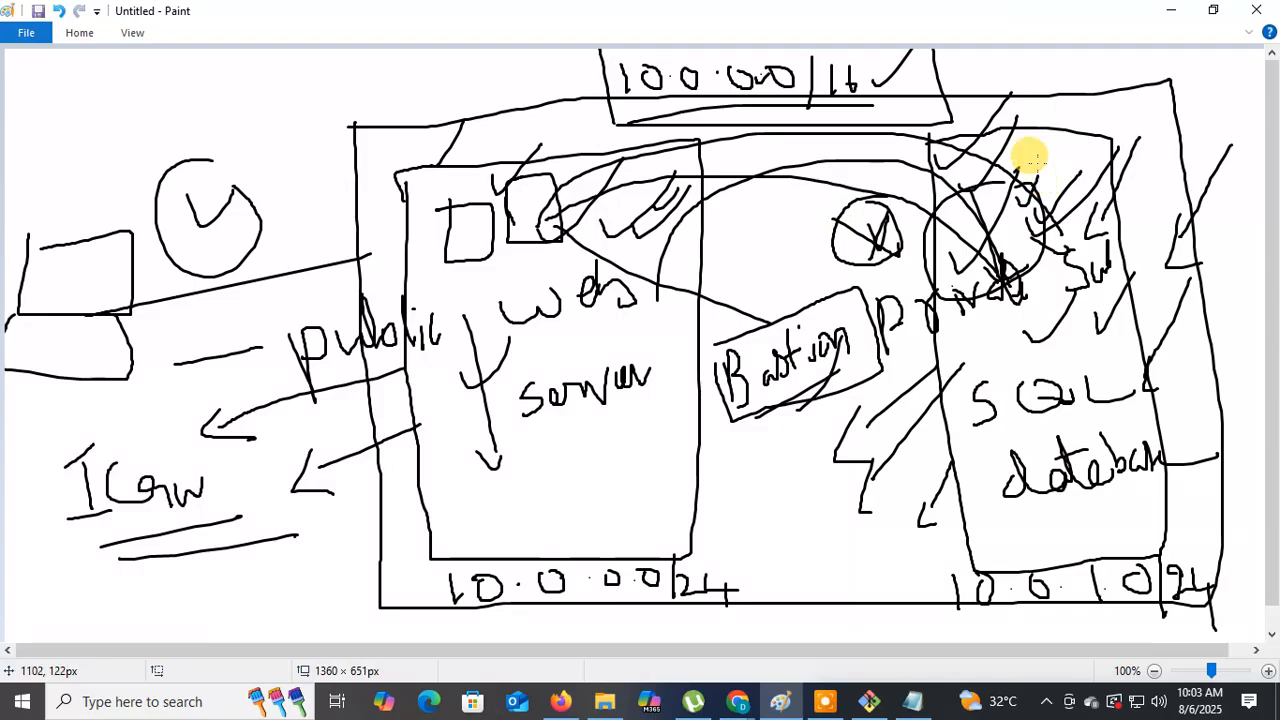
pyautogui.moveTo(1024, 188); pyautogui.dragTo(1075, 114)
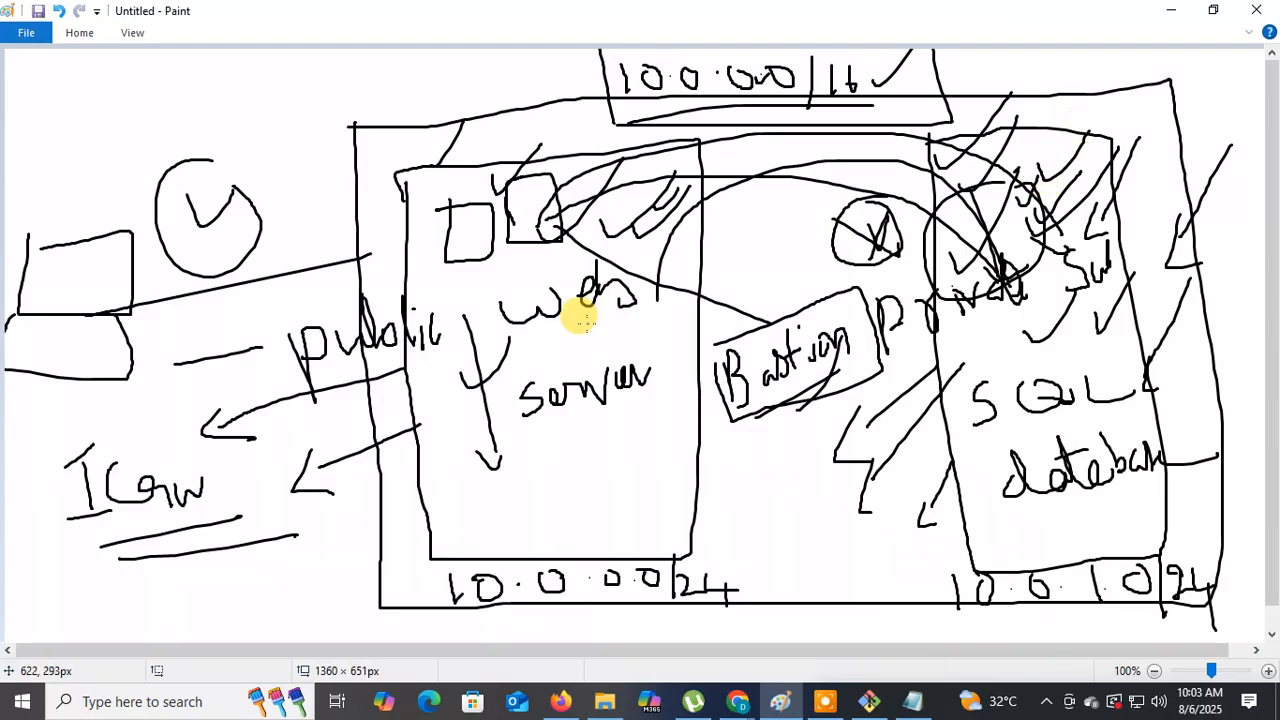
# Underline 'web' and 'private', link the web server to the crossed circle, and box the Bastion label
pyautogui.moveTo(567, 342)
pyautogui.mouseDown()
pyautogui.moveTo(560, 329)
pyautogui.moveTo(606, 326)
pyautogui.mouseUp()
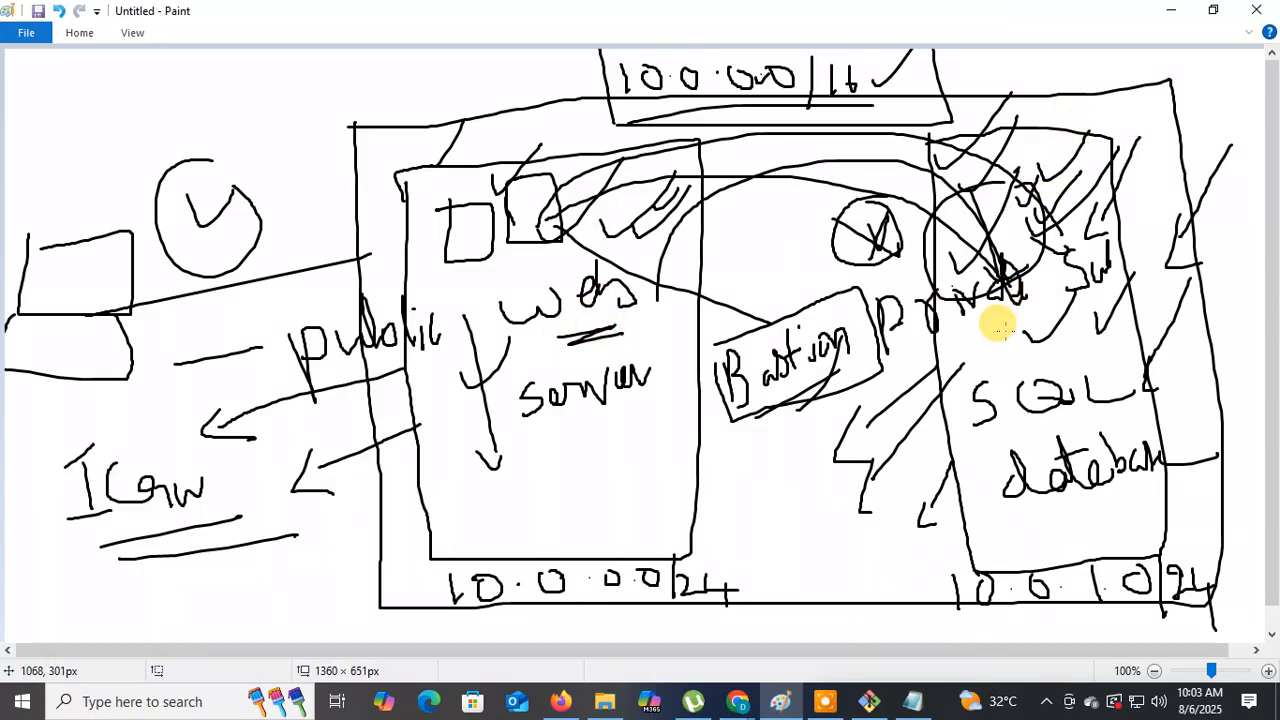
pyautogui.moveTo(1000, 322)
pyautogui.mouseDown()
pyautogui.moveTo(973, 325)
pyautogui.moveTo(1009, 320)
pyautogui.mouseUp()
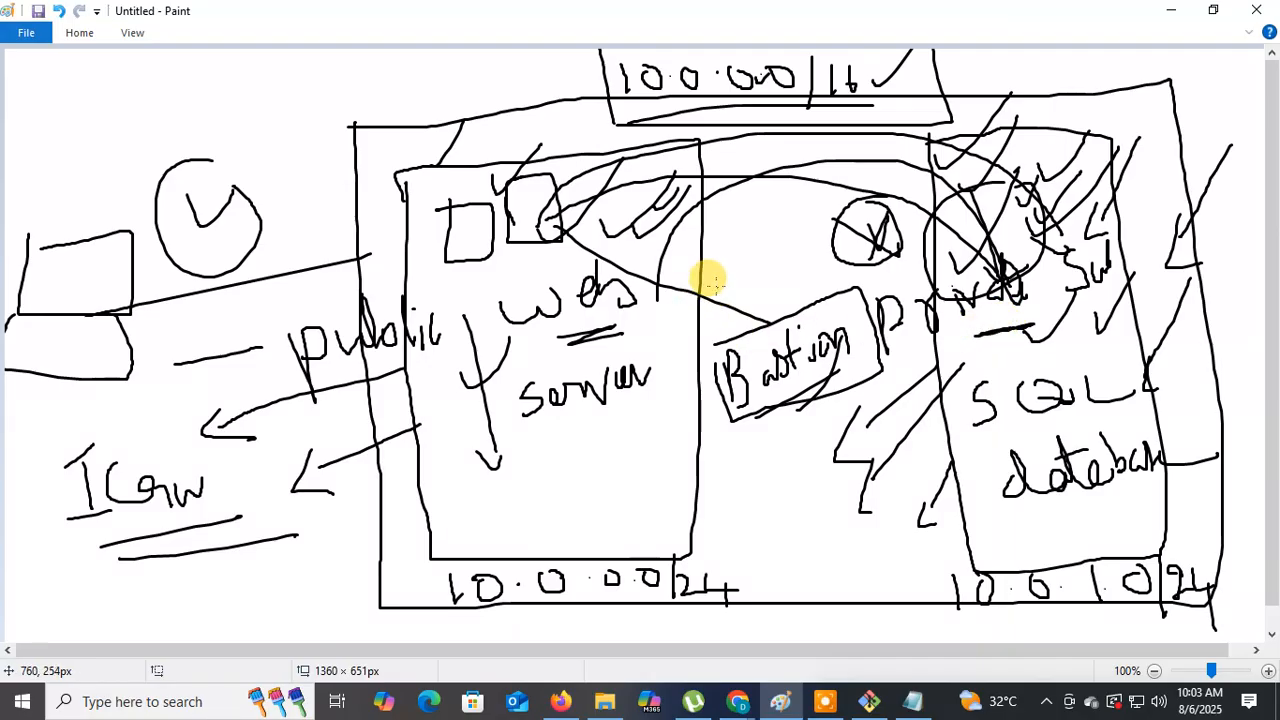
pyautogui.moveTo(703, 283); pyautogui.dragTo(850, 238)
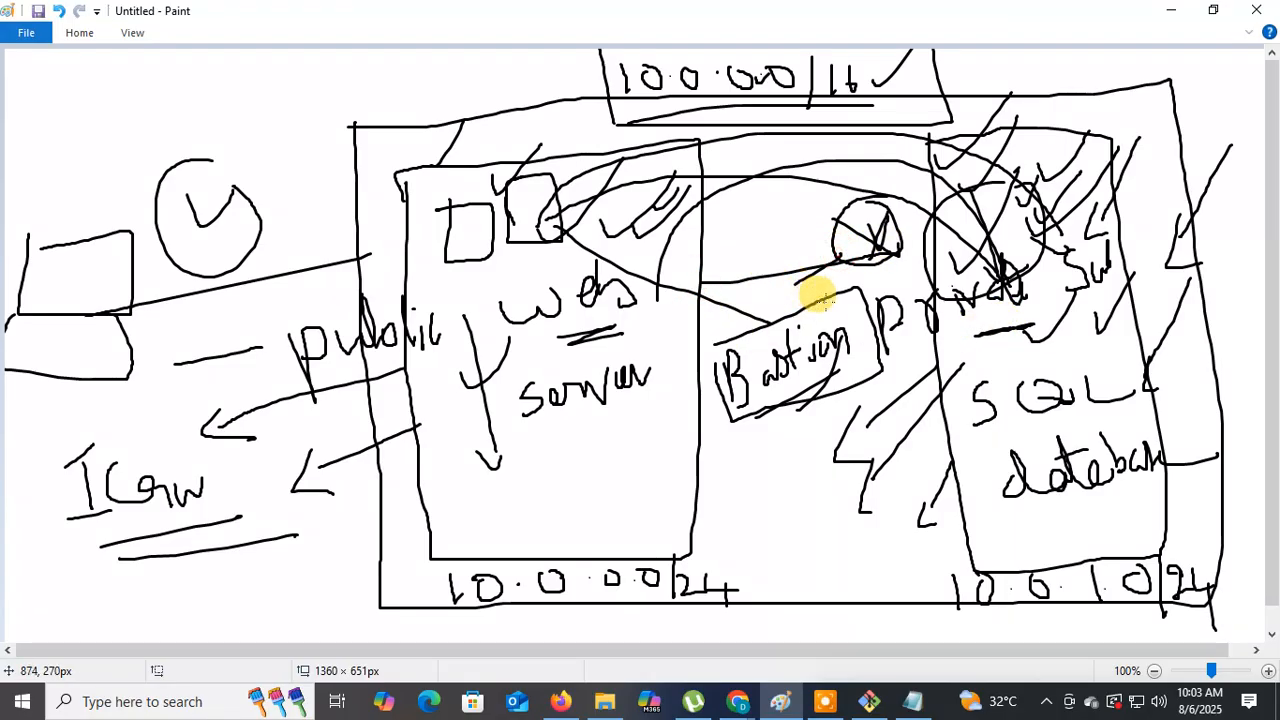
pyautogui.moveTo(818, 294)
pyautogui.mouseDown()
pyautogui.moveTo(690, 330)
pyautogui.moveTo(712, 425)
pyautogui.moveTo(843, 396)
pyautogui.moveTo(866, 366)
pyautogui.moveTo(845, 285)
pyautogui.mouseUp()
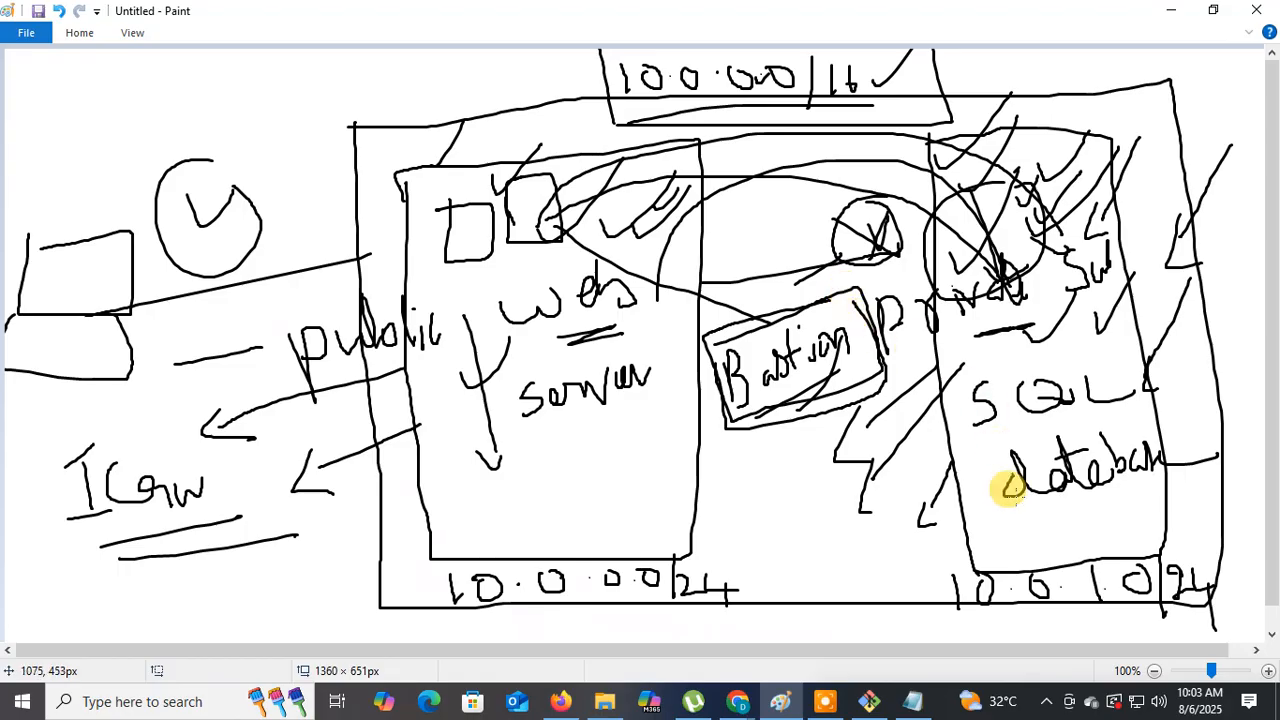
pyautogui.click(738, 700)
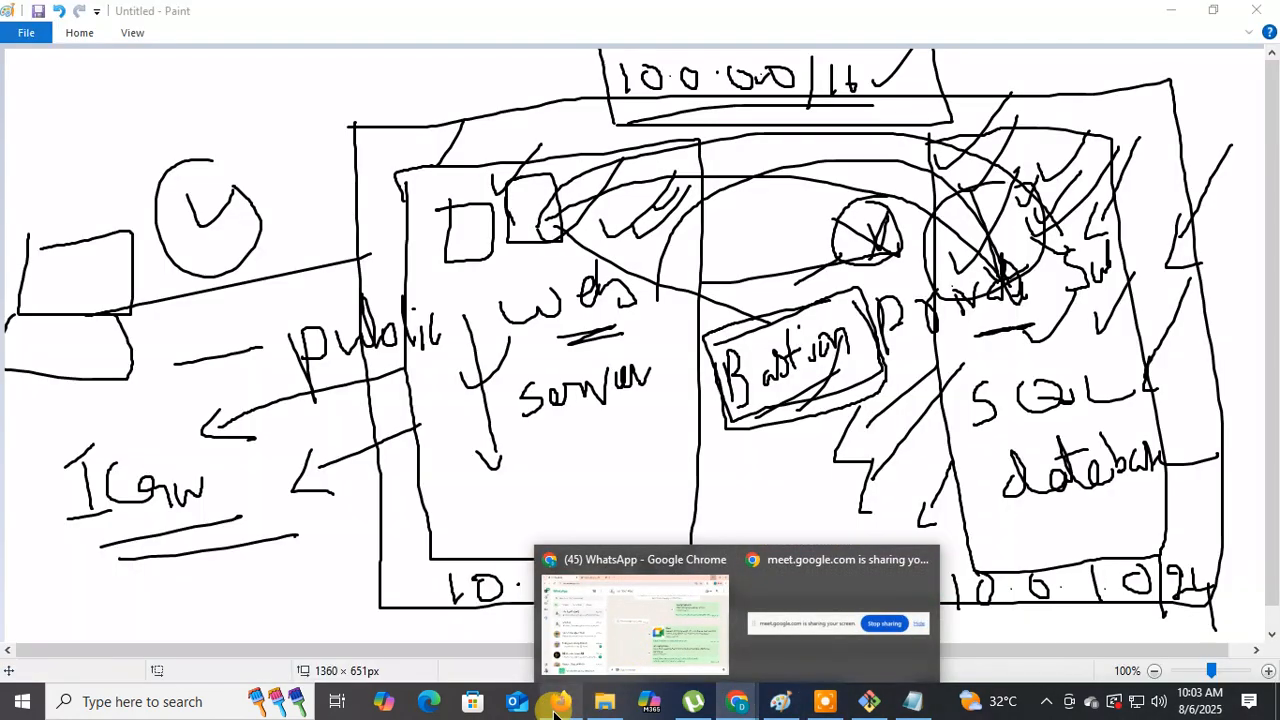
pyautogui.click(560, 700)
# Go from the VPC tab to the EC2 console's list of running instances
pyautogui.click(310, 30)
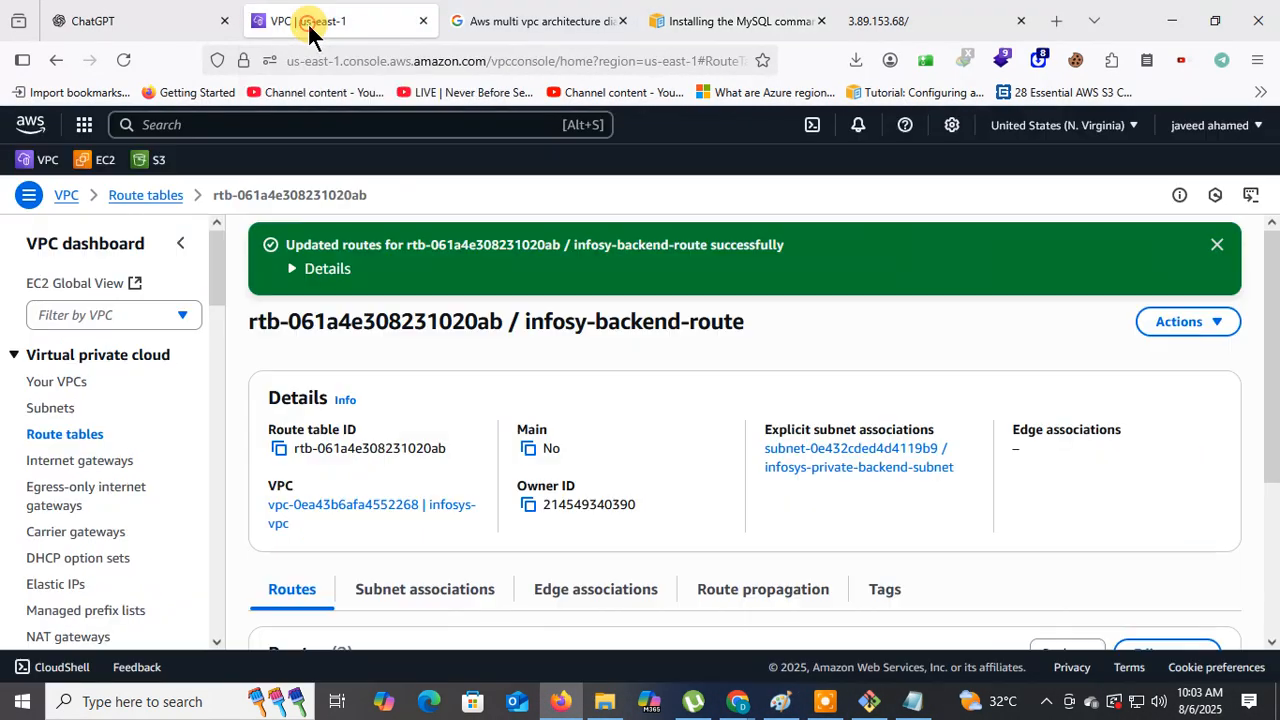
pyautogui.click(99, 160)
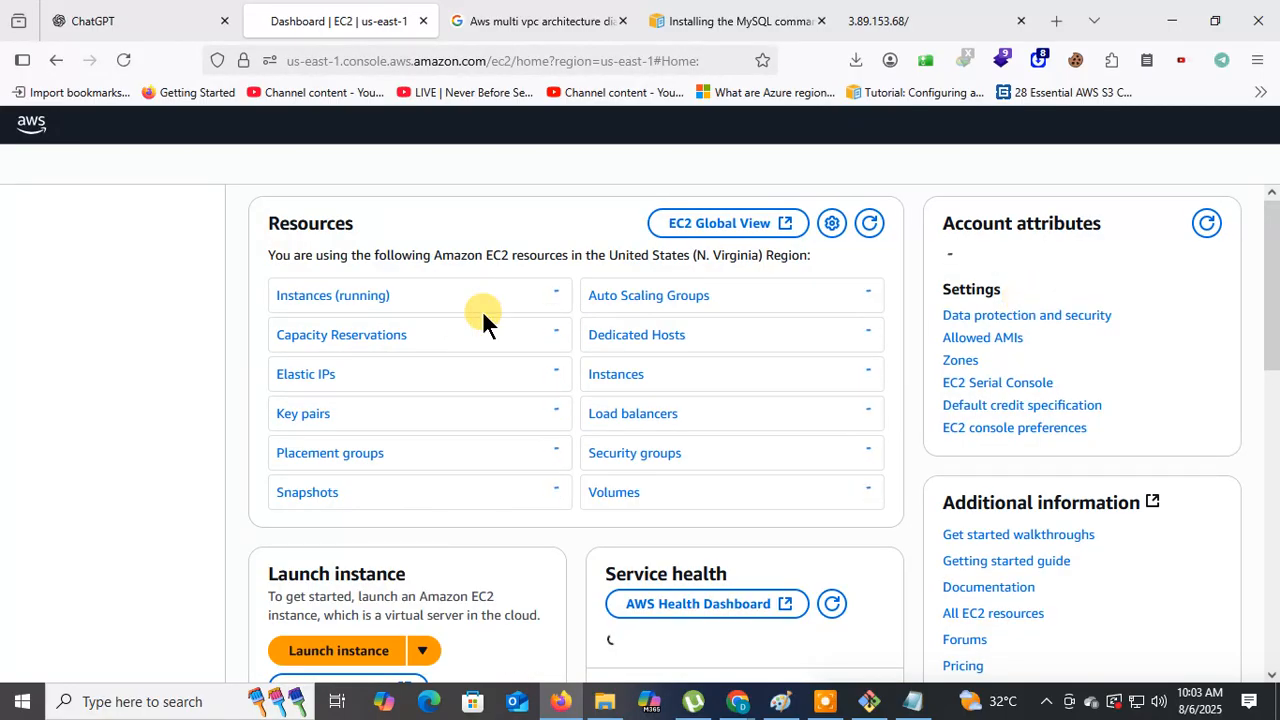
pyautogui.click(332, 296)
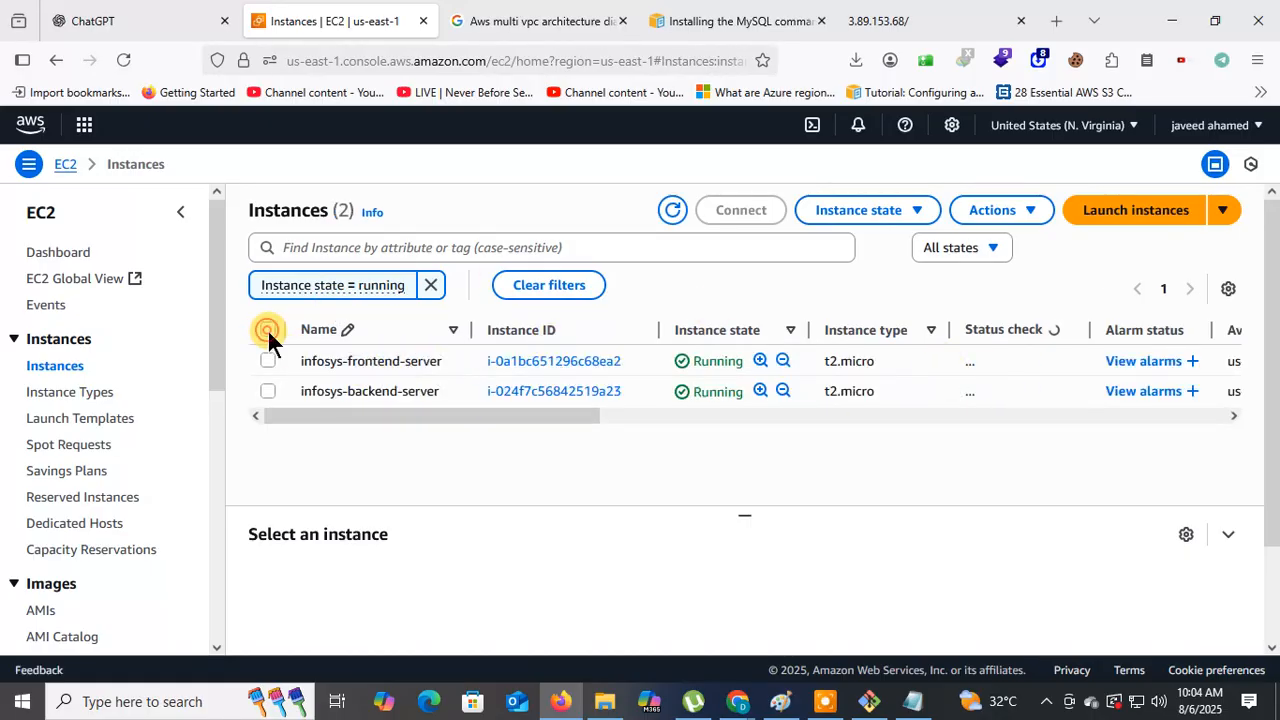
# Terminate infosys-frontend-server and infosys-backend-server together, then reload the Instances page
pyautogui.click(267, 329)
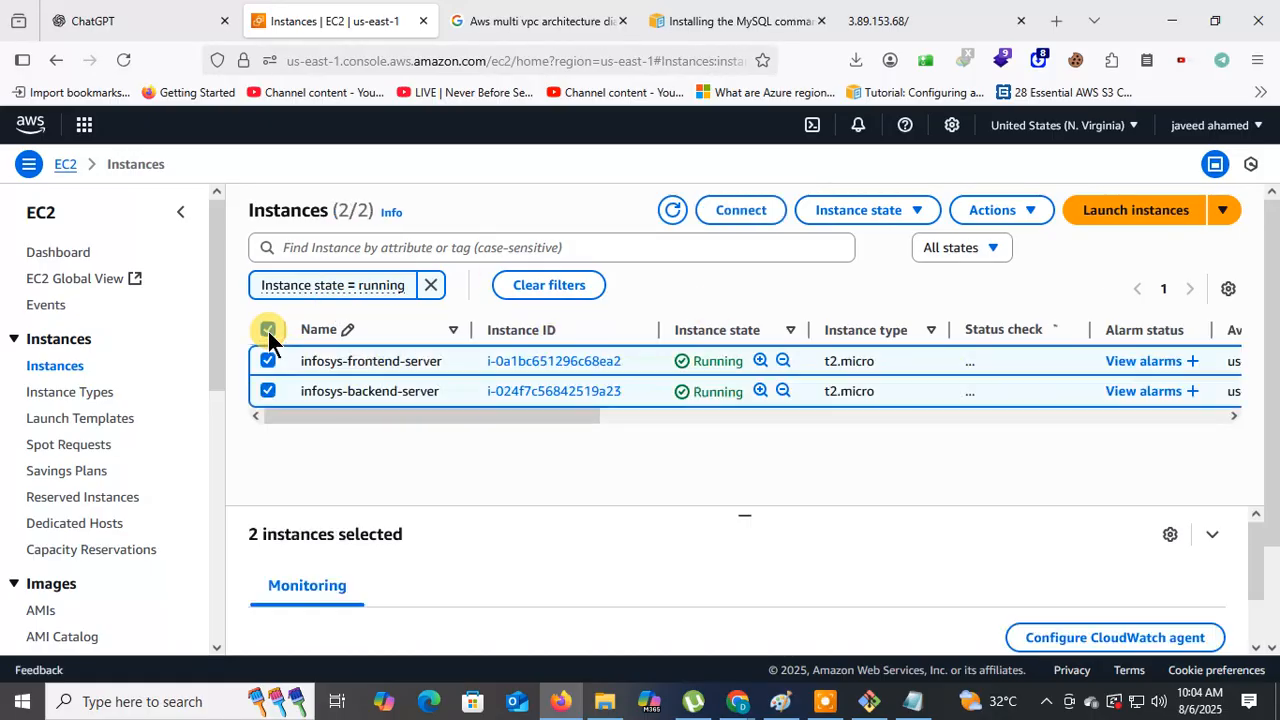
pyautogui.rightClick(424, 360)
pyautogui.click(487, 441)
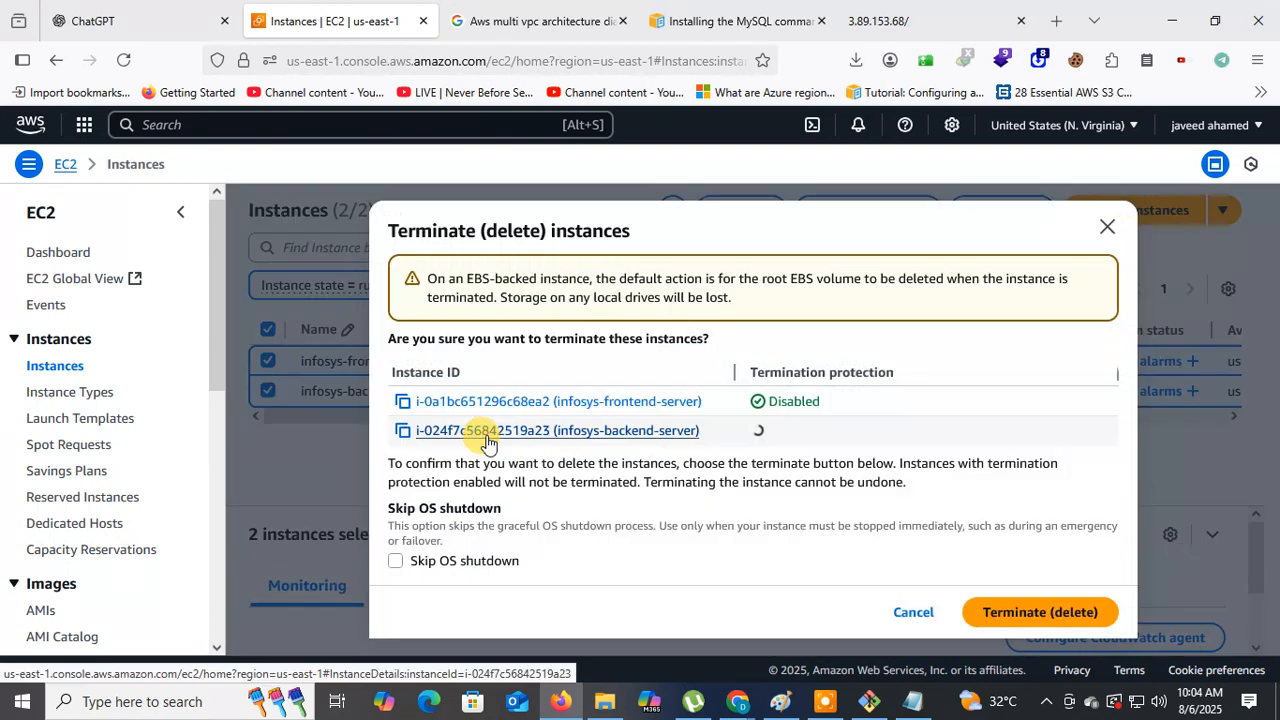
pyautogui.click(1018, 613)
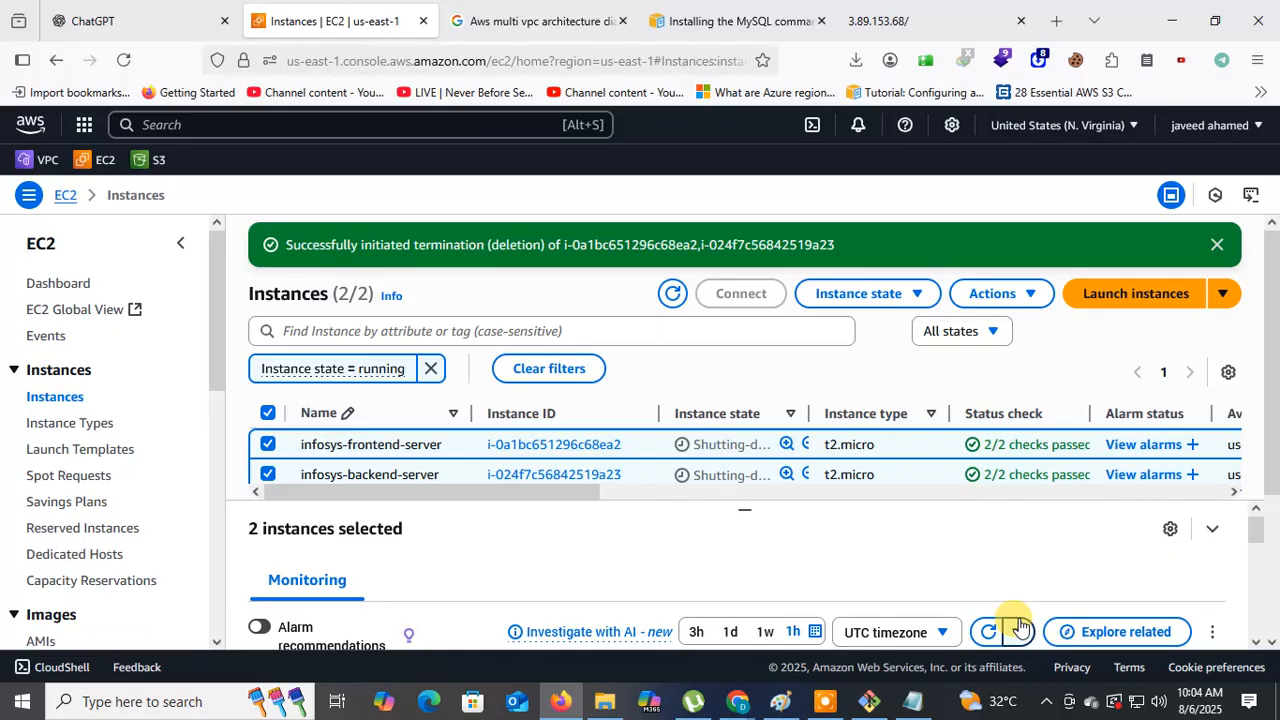
pyautogui.click(123, 61)
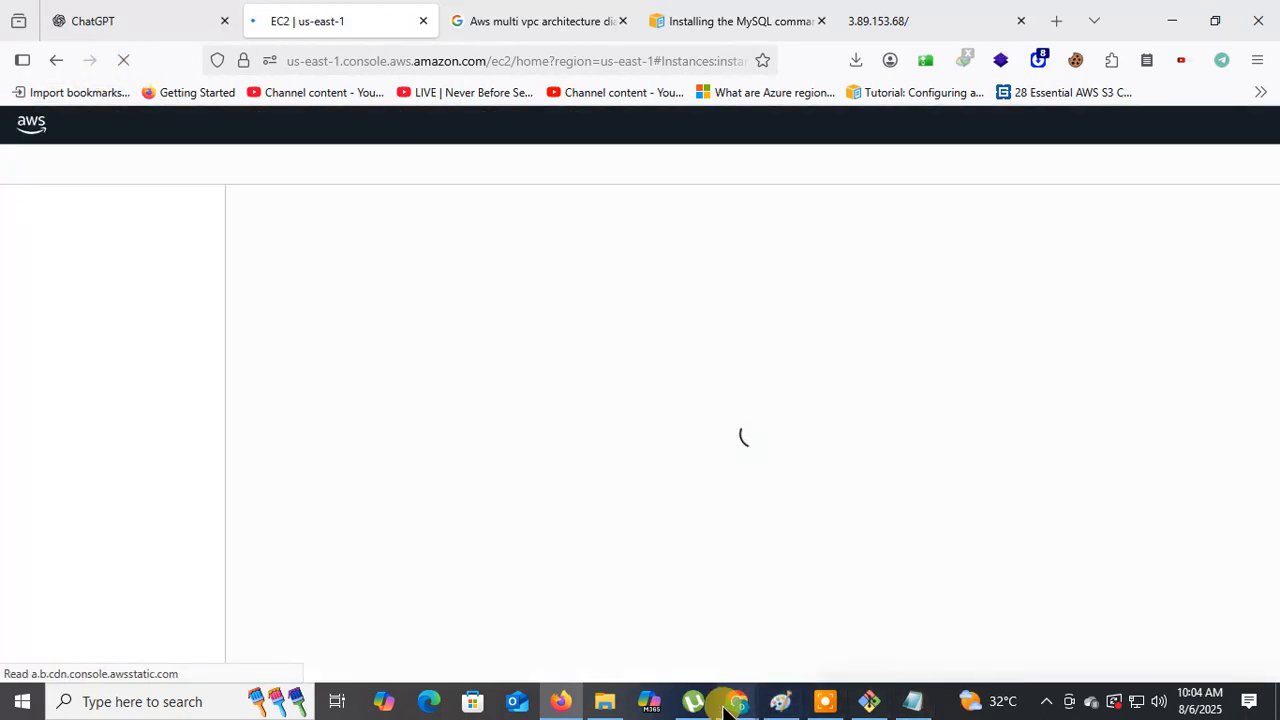
# Confirm no running instances remain, then open the VPC dashboard showing 2 VPCs and 1 NAT gateway
pyautogui.moveTo(840, 702)
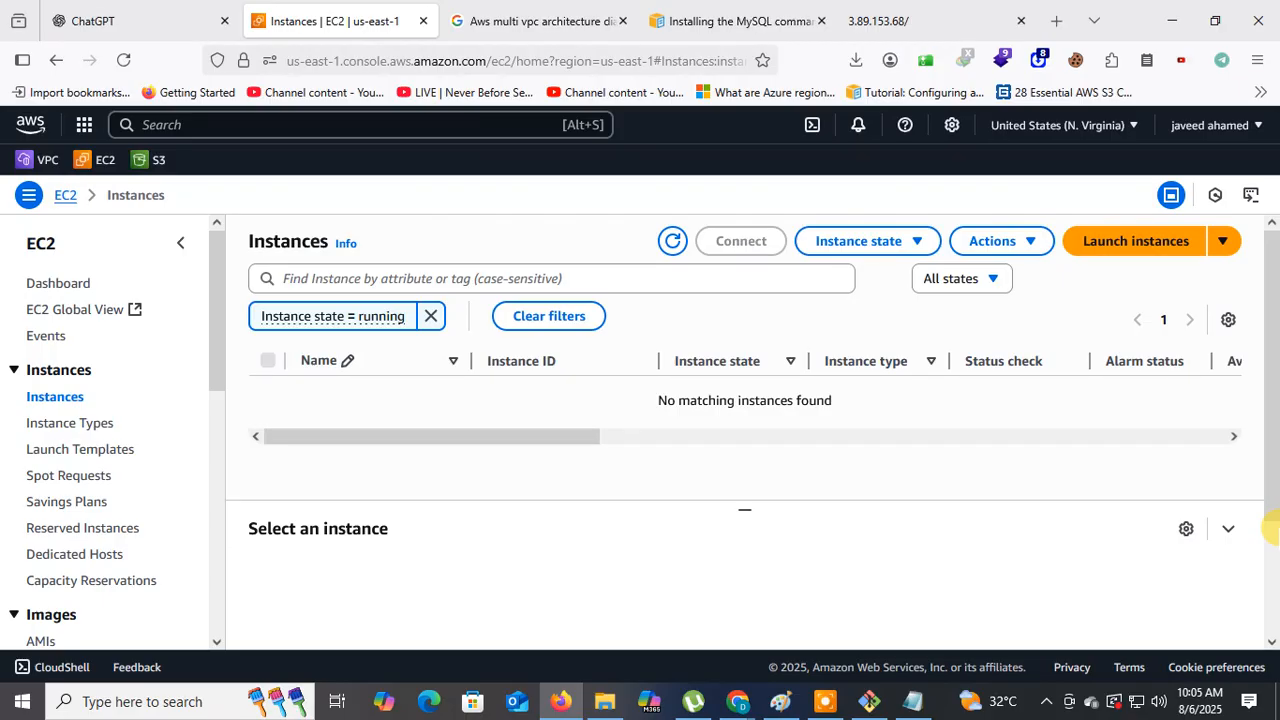
pyautogui.scroll(-3, 175, 440)
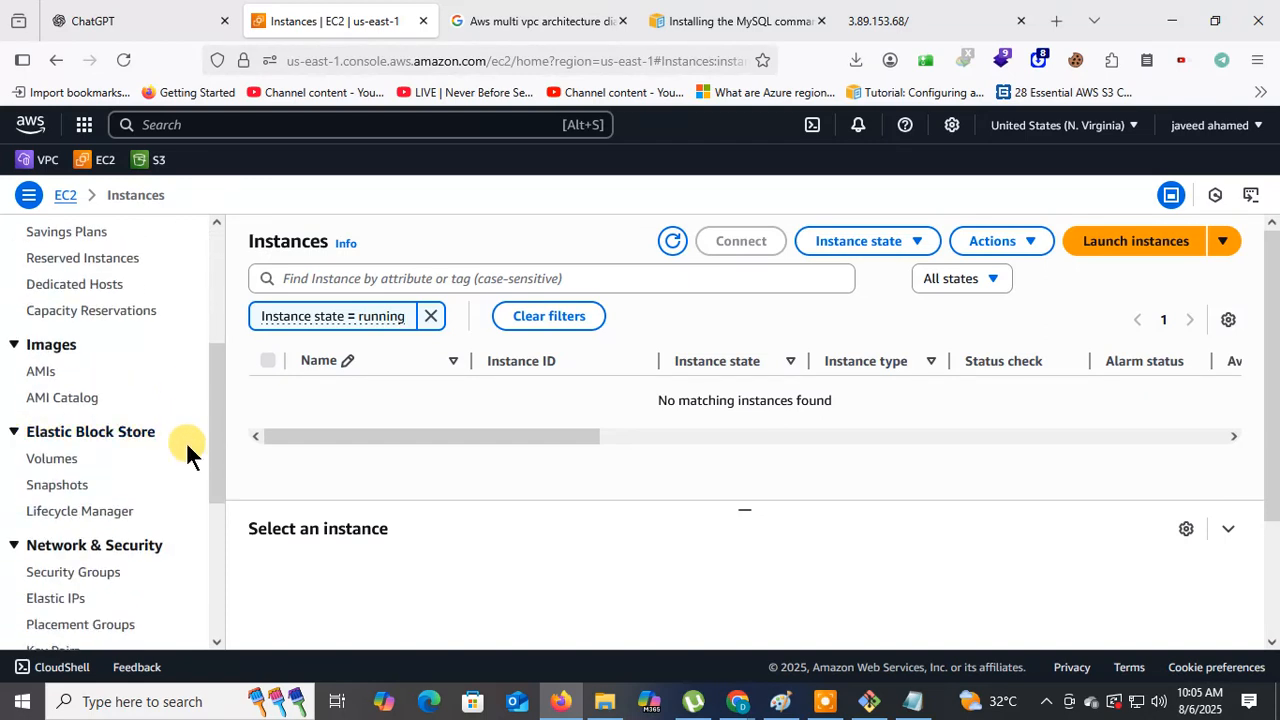
pyautogui.scroll(-2, 186, 452)
pyautogui.scroll(-1, 186, 441)
pyautogui.scroll(6, 186, 441)
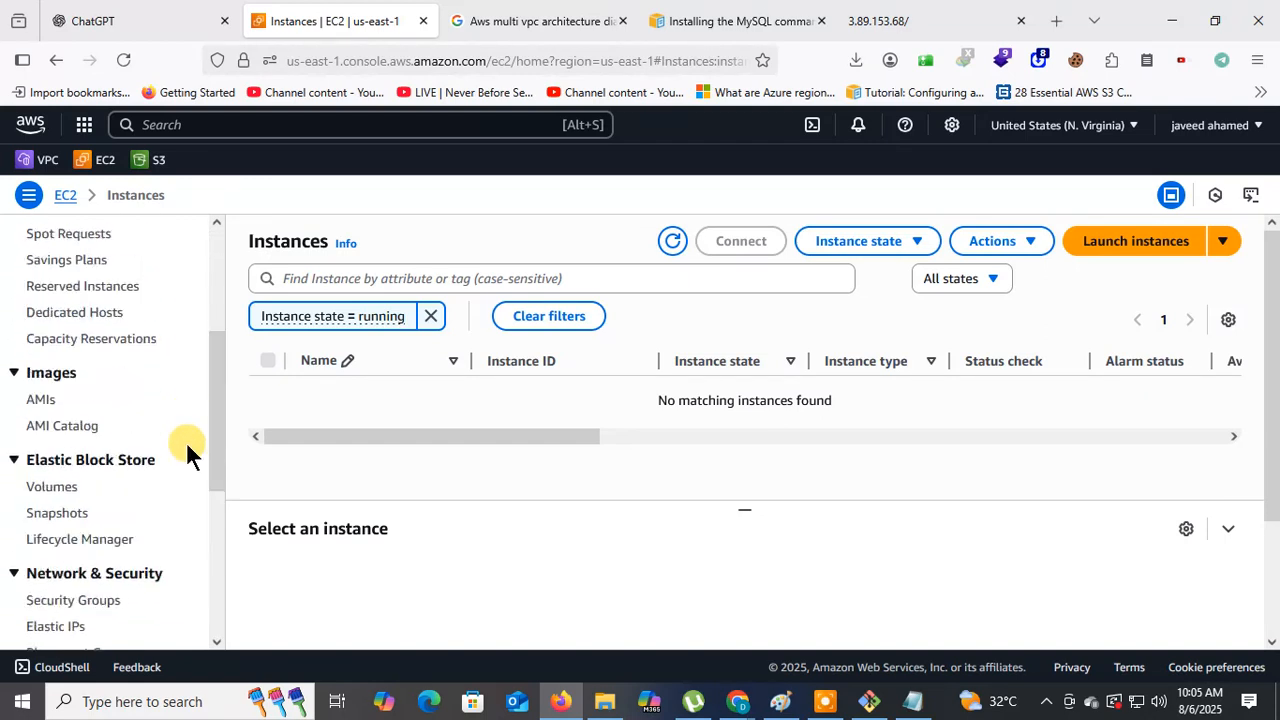
pyautogui.click(45, 160)
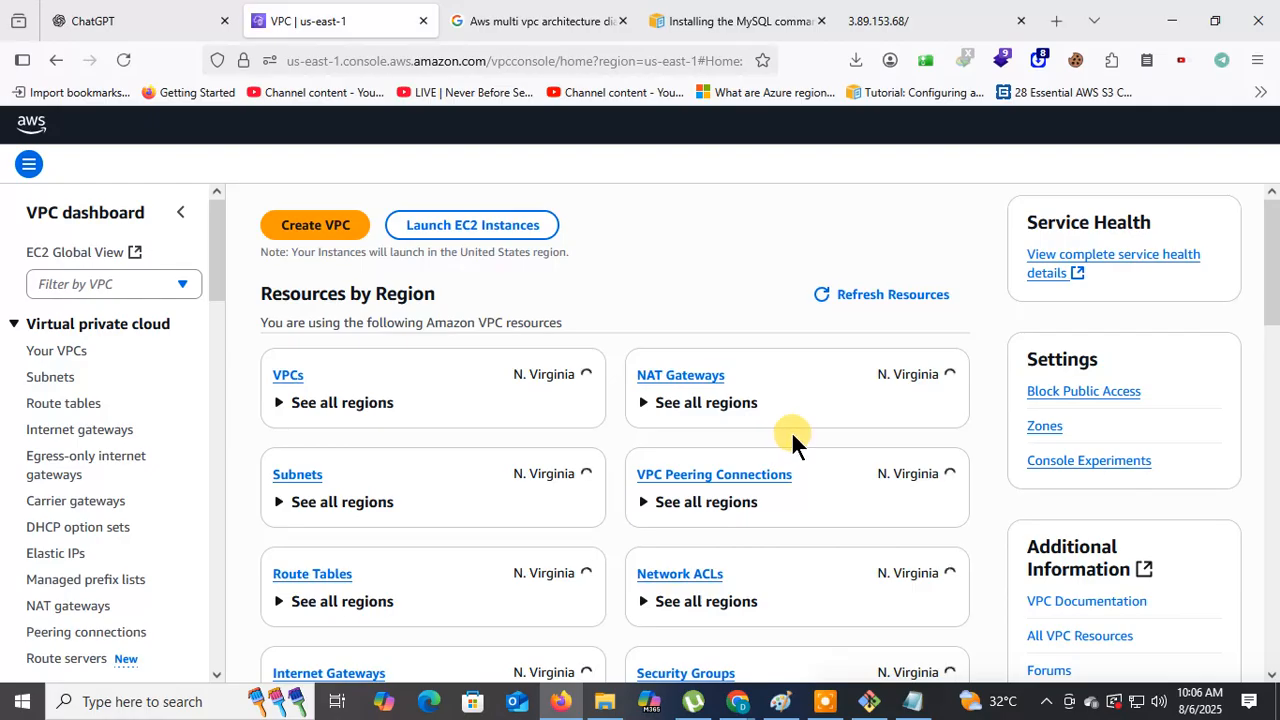
# Delete the infosys-private-ngw NAT gateway, confirming with 'delete', then view the Elastic IP addresses list
pyautogui.click(666, 376)
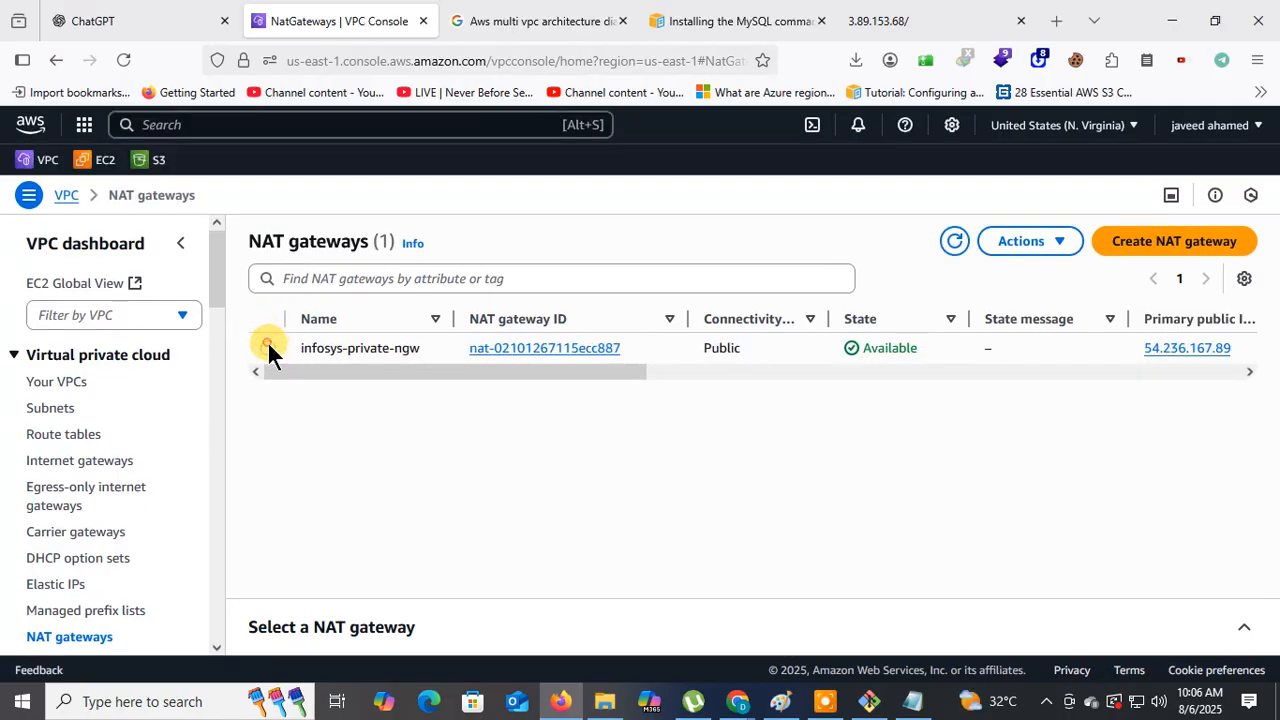
pyautogui.click(268, 347)
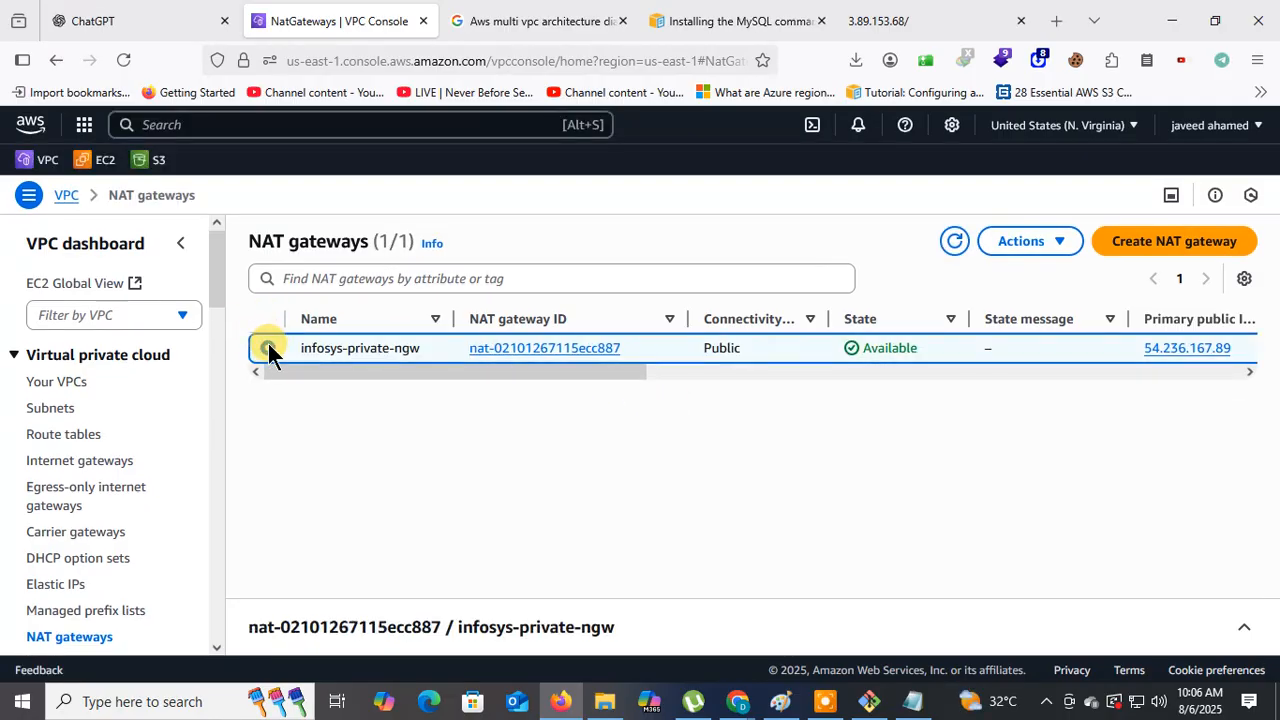
pyautogui.click(1049, 244)
pyautogui.click(834, 362)
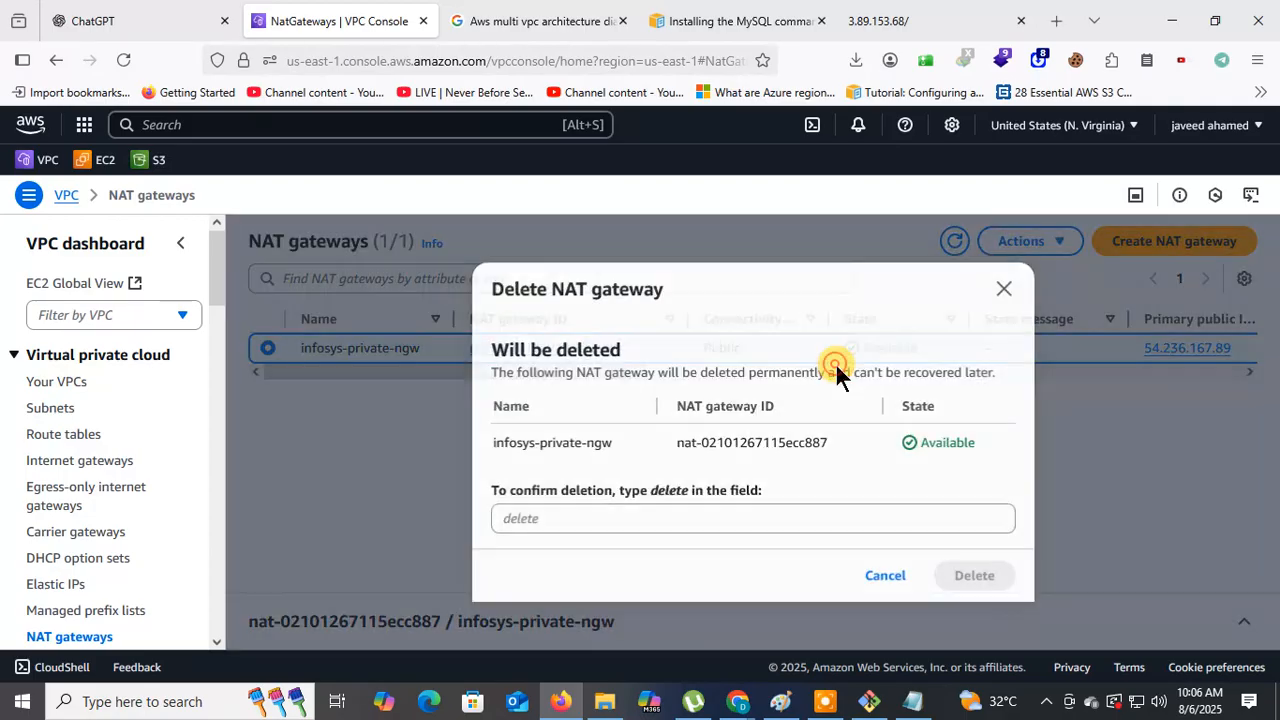
pyautogui.click(645, 518)
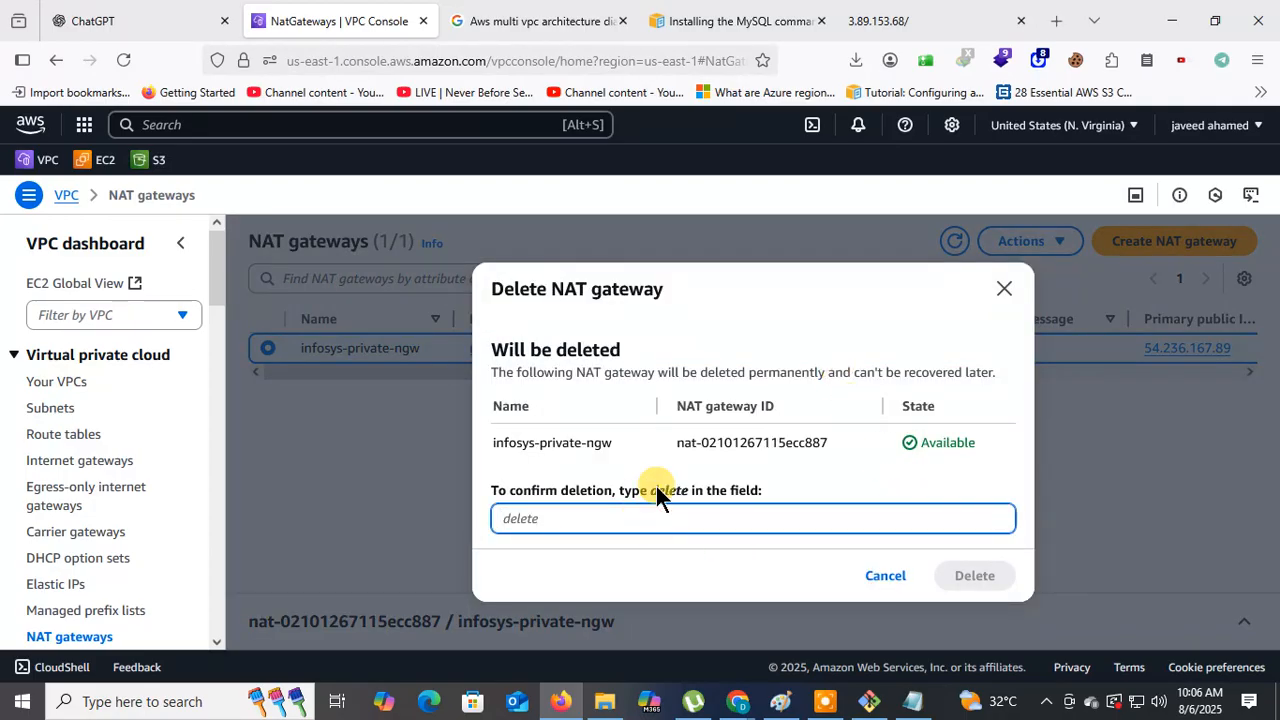
pyautogui.write('delete')
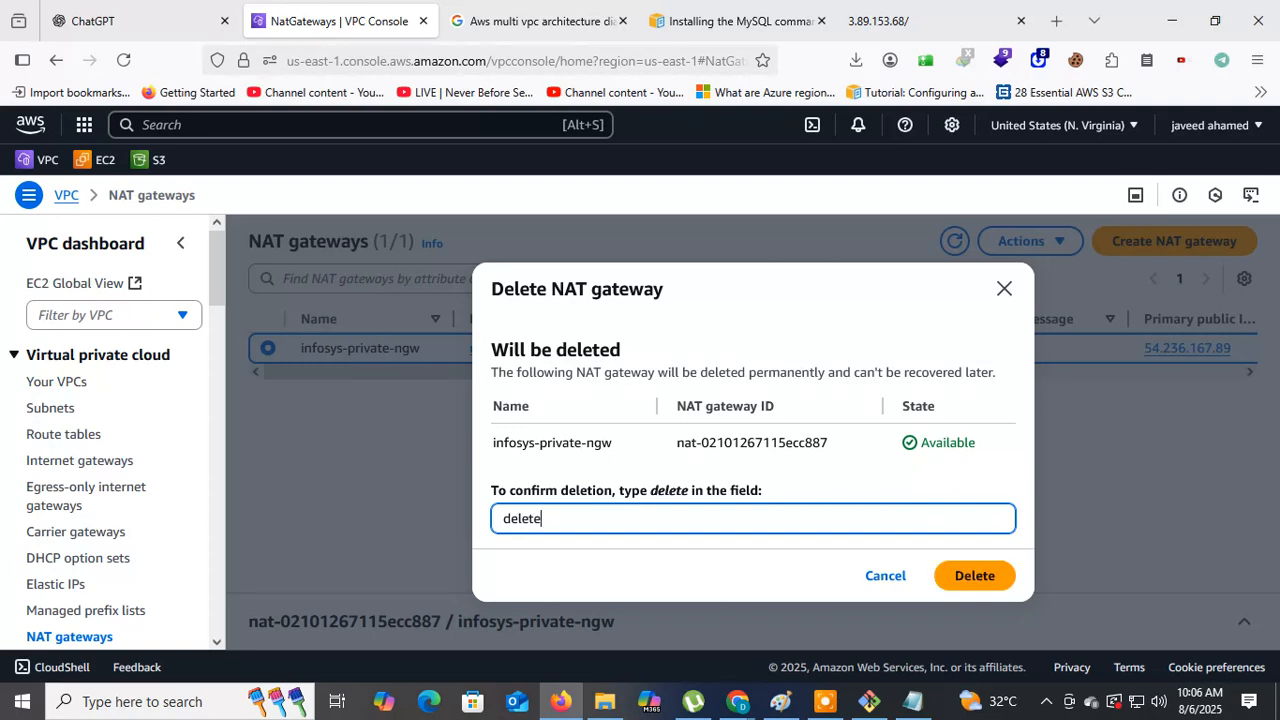
pyautogui.click(978, 575)
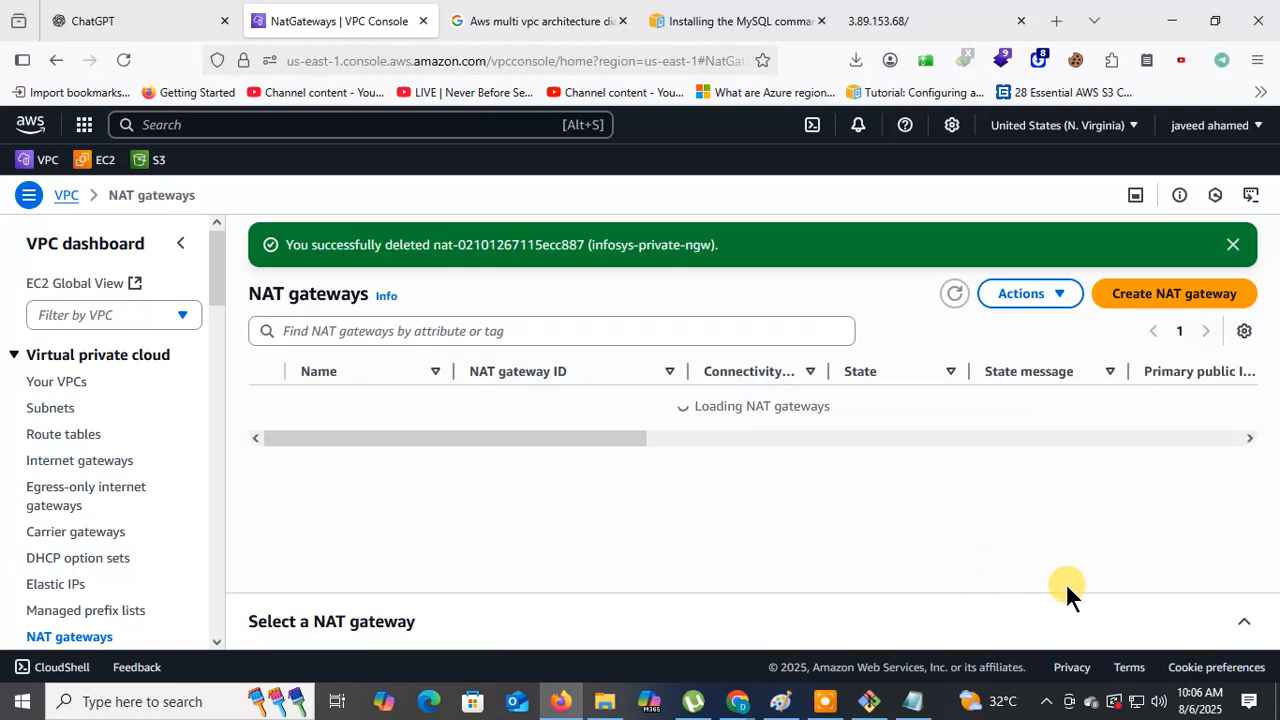
pyautogui.scroll(-2, 36, 480)
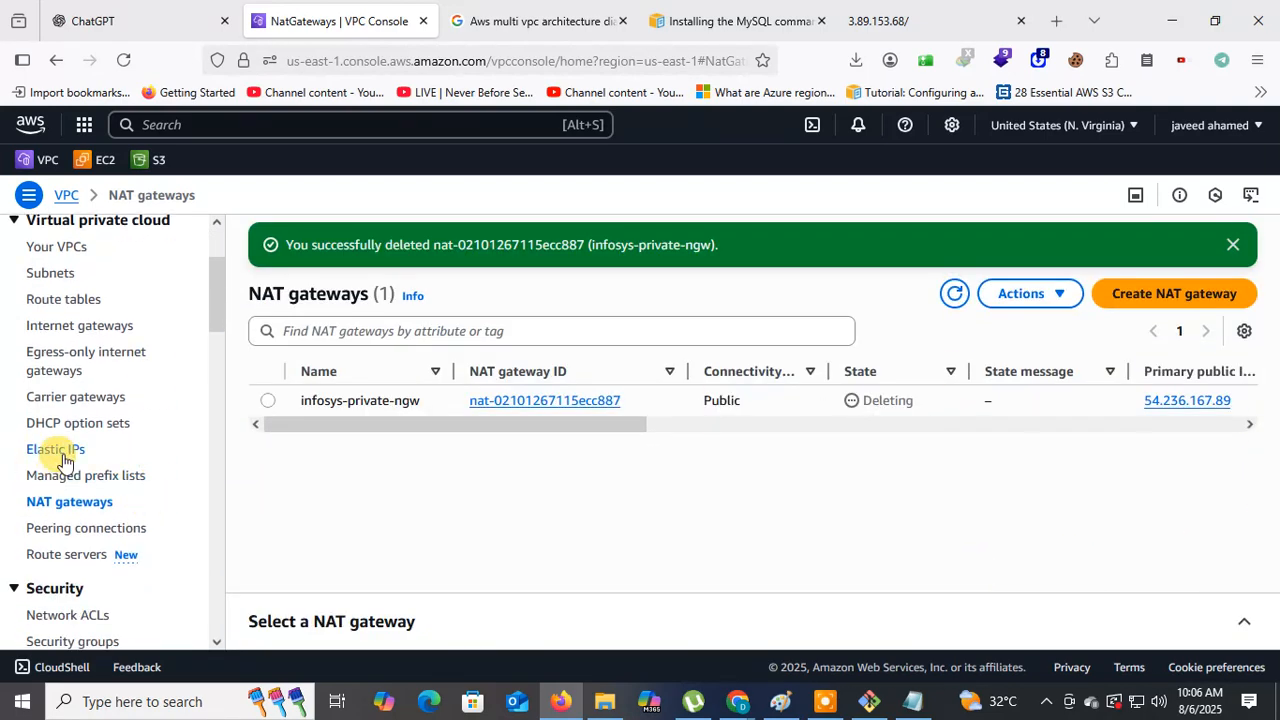
pyautogui.click(56, 452)
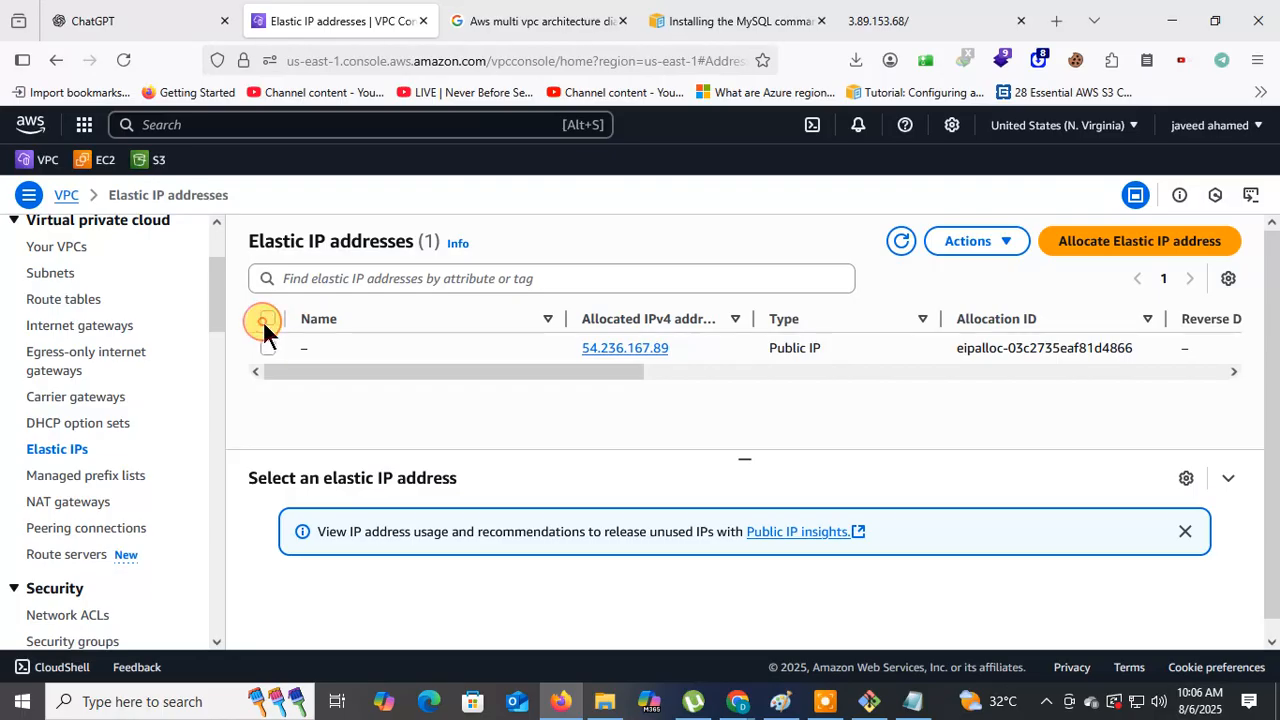
# Try releasing Elastic IP 54.236.167.89, dismissing the release dialog since it cannot proceed yet
pyautogui.click(264, 320)
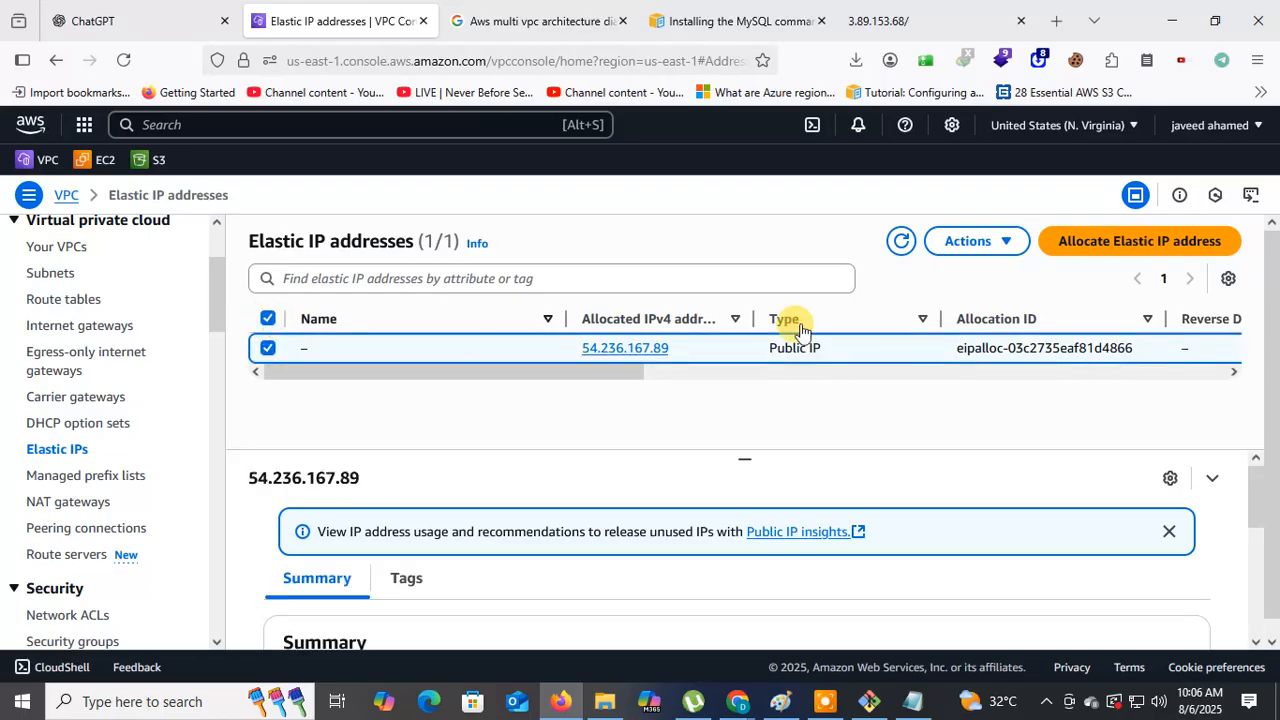
pyautogui.click(1015, 243)
pyautogui.click(1003, 297)
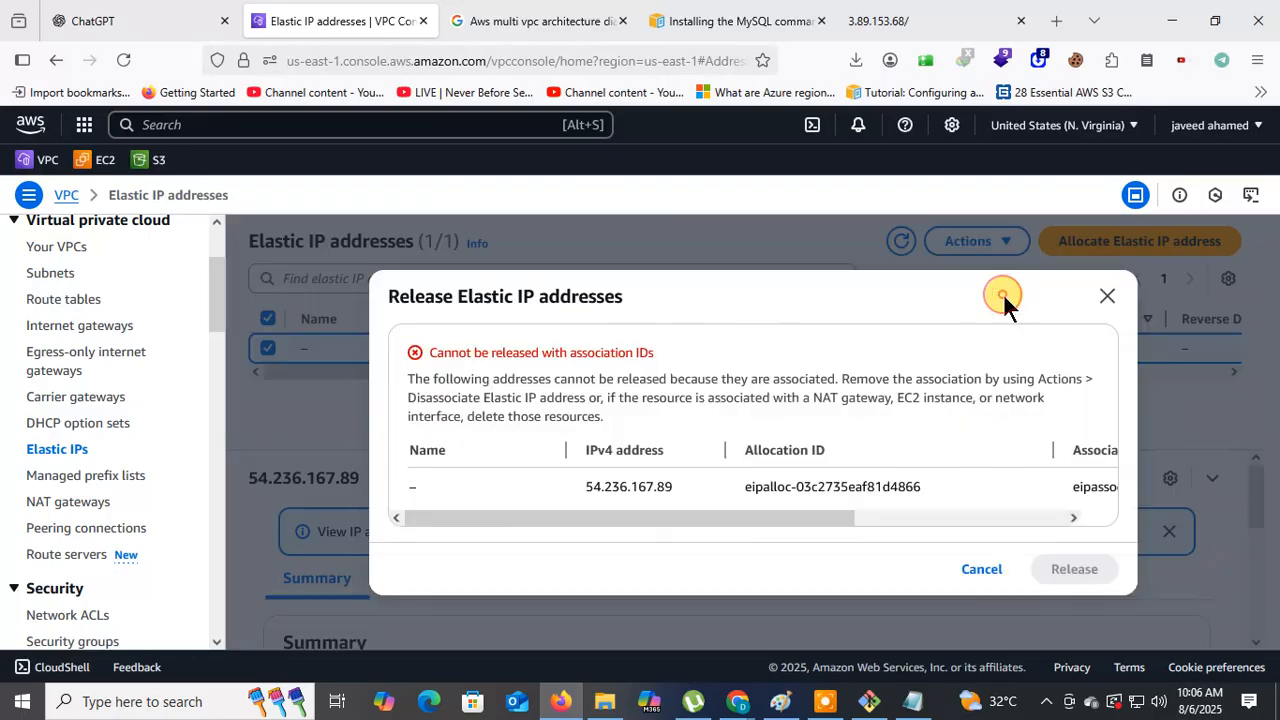
pyautogui.click(1107, 296)
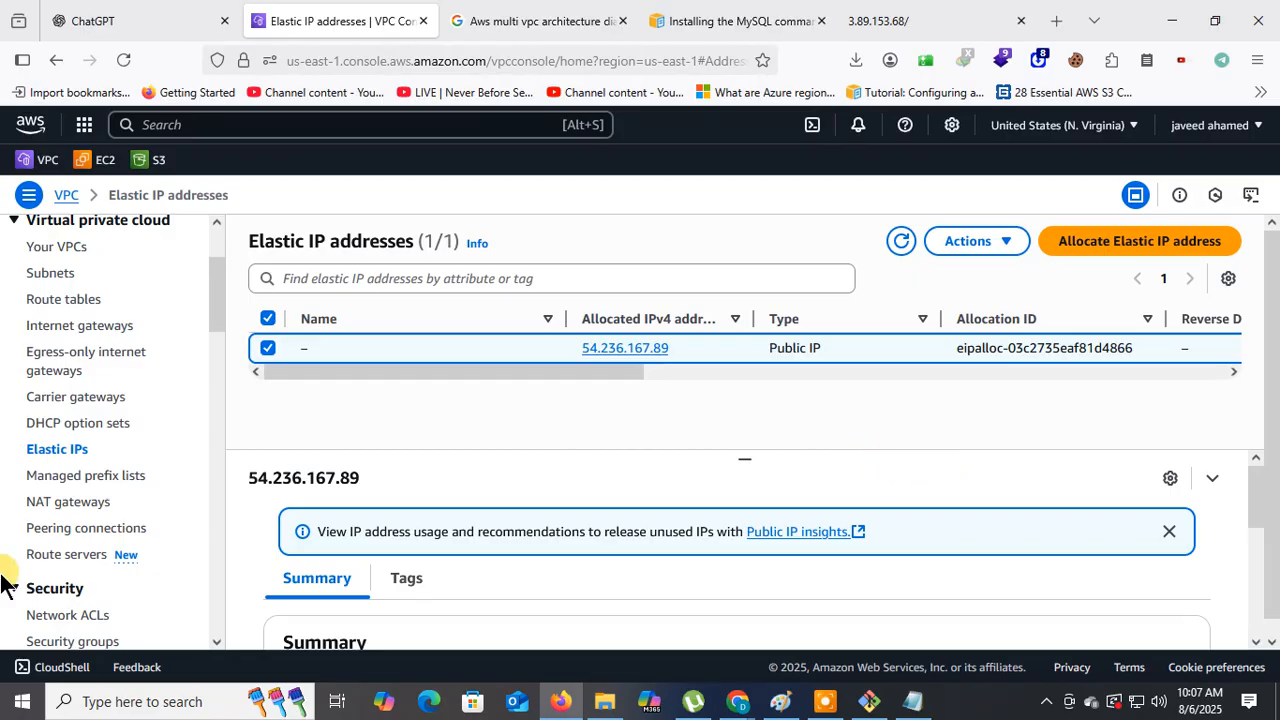
# Return to the NAT gateways list and reload it
pyautogui.click(55, 511)
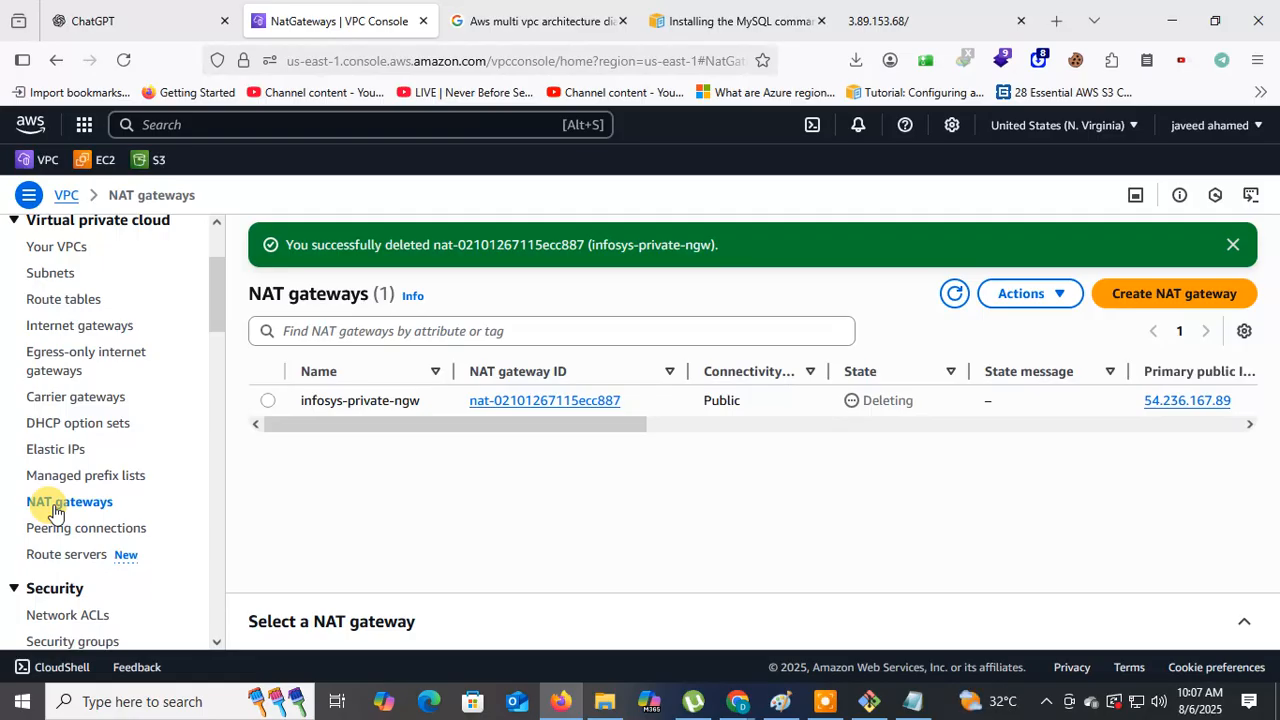
pyautogui.click(122, 60)
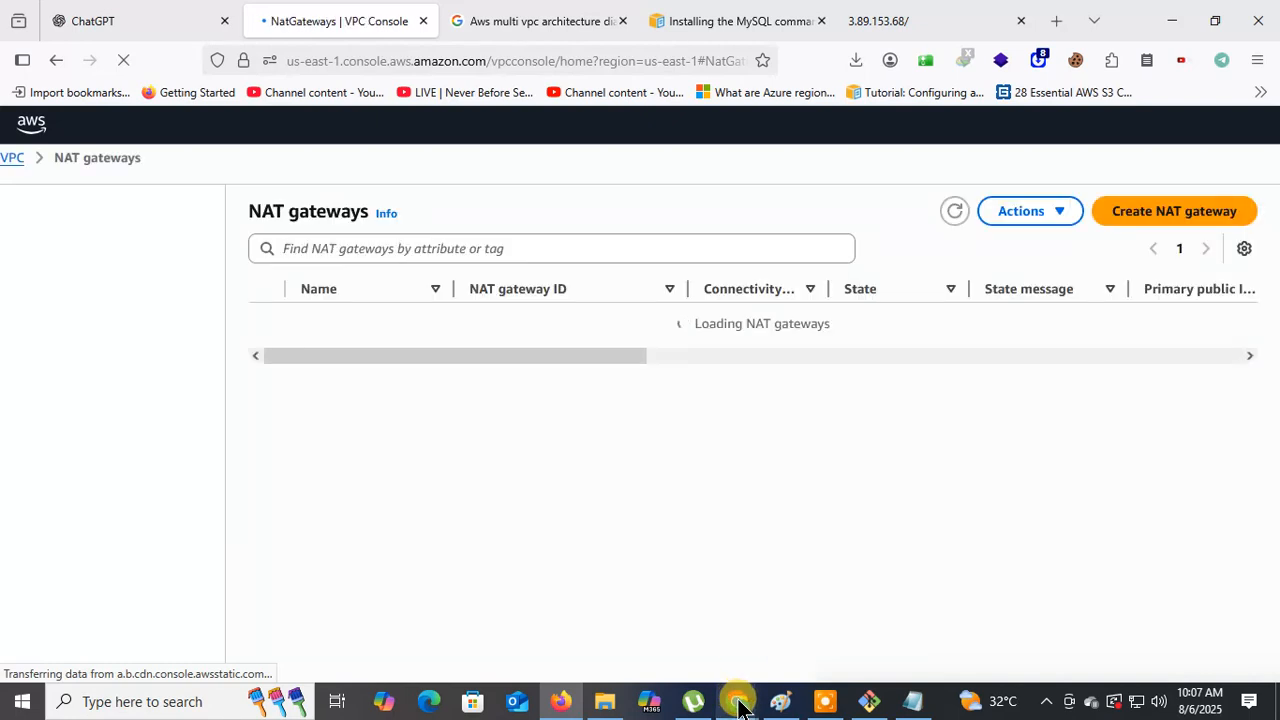
pyautogui.moveTo(739, 705)
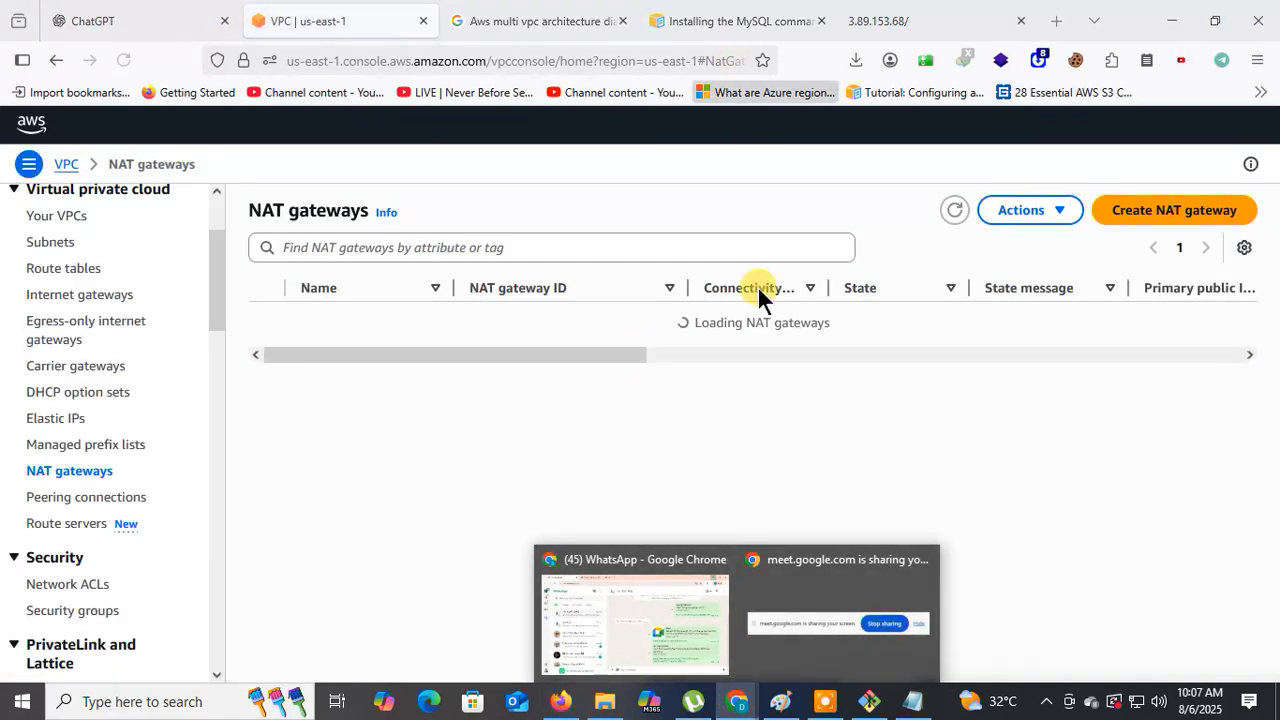
# In the Google Meet call, check the recording status in the meeting tools panel, then close it
pyautogui.click(660, 600)
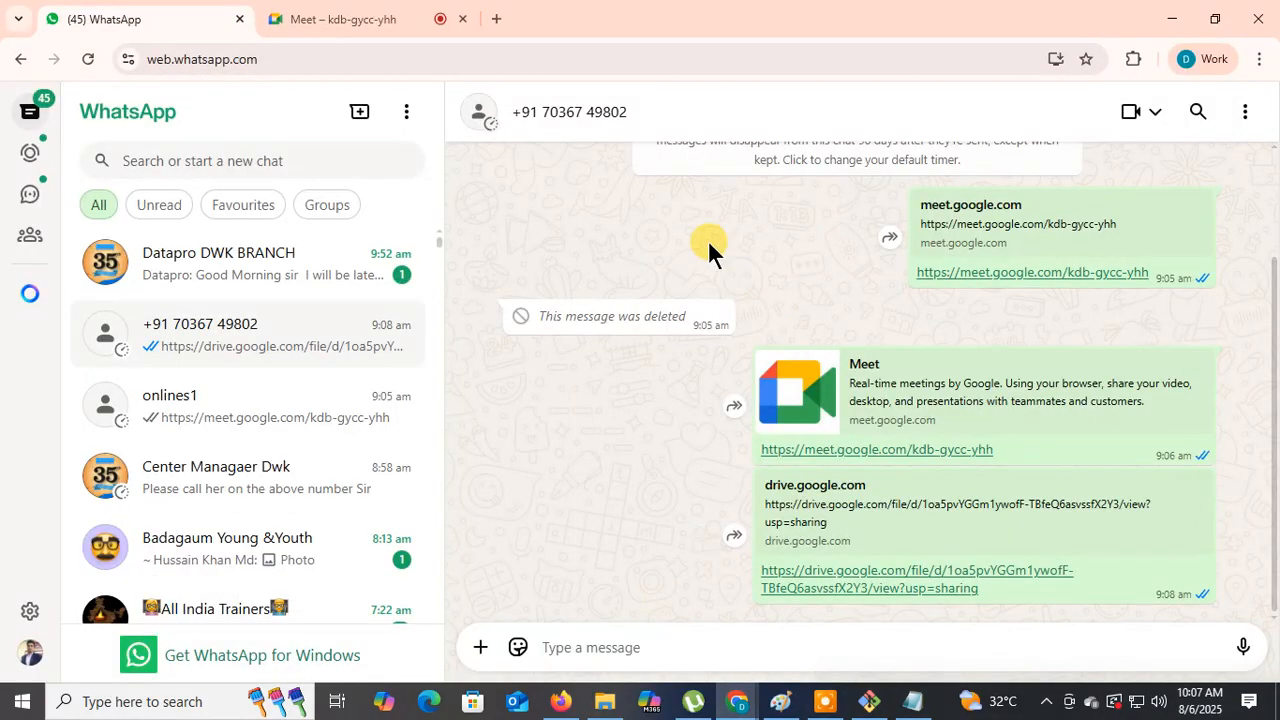
pyautogui.click(314, 19)
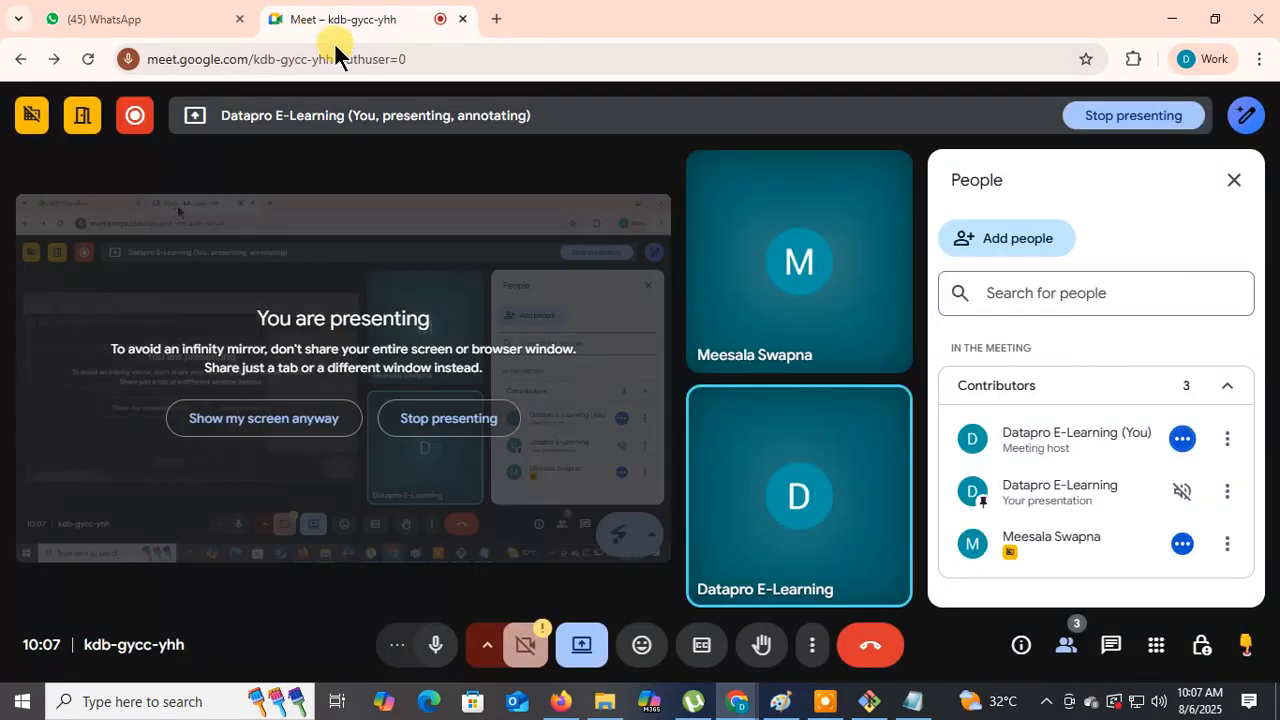
pyautogui.click(1155, 648)
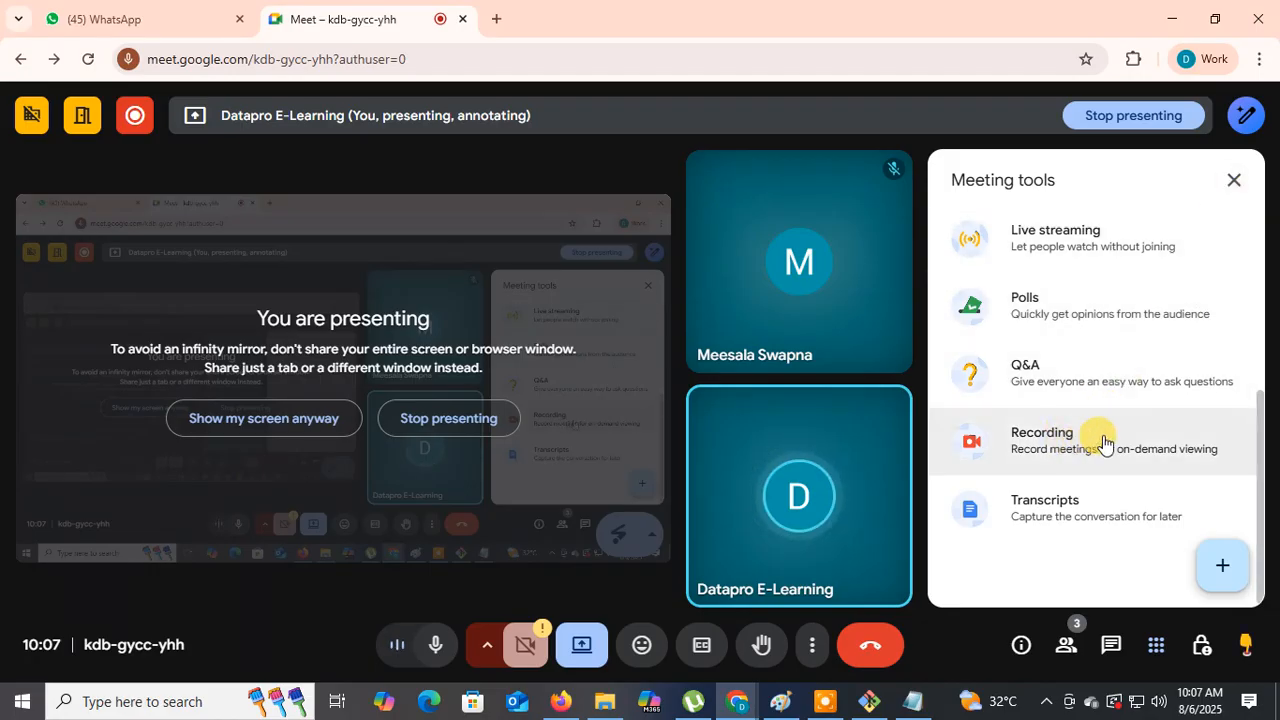
pyautogui.click(1234, 180)
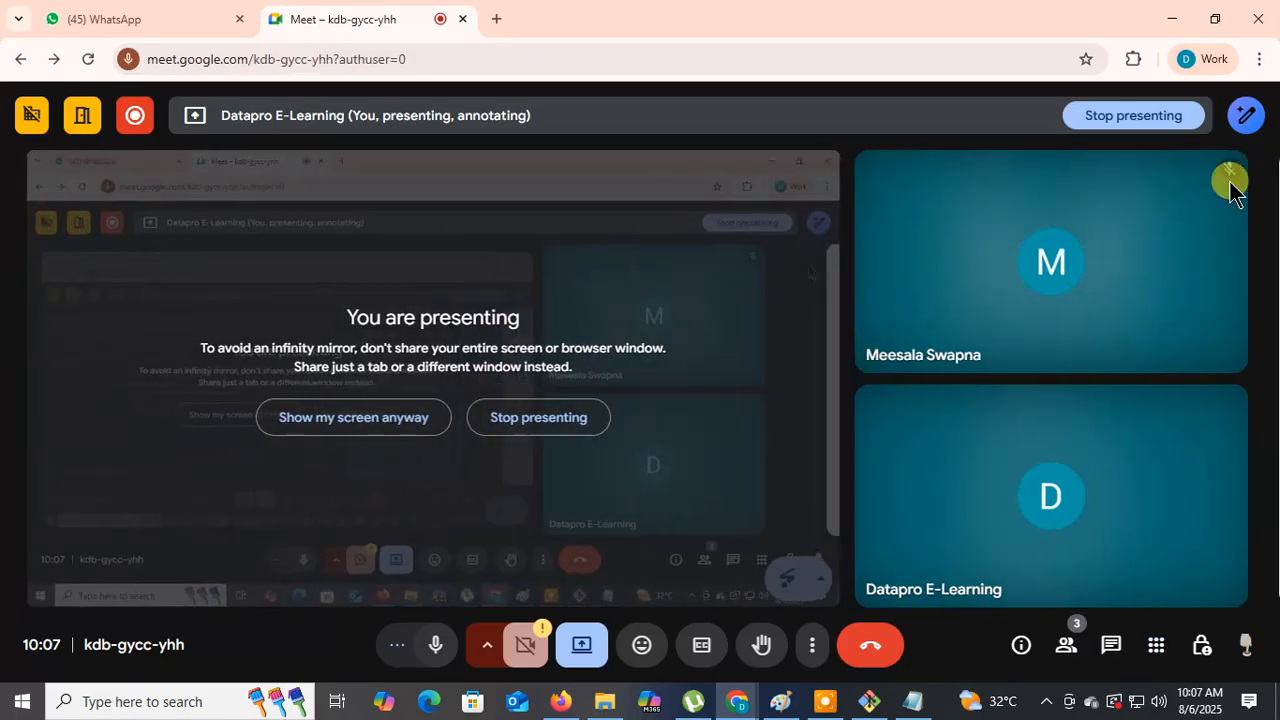
pyautogui.click(1152, 646)
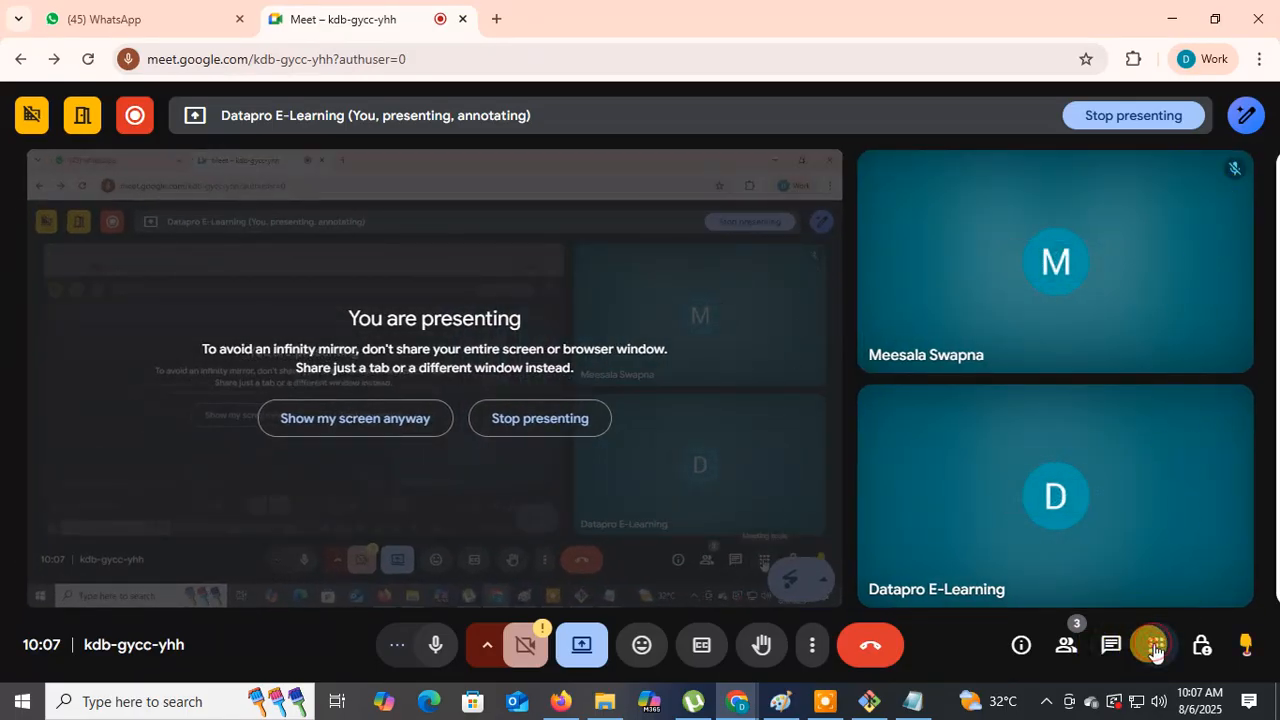
pyautogui.click(1082, 433)
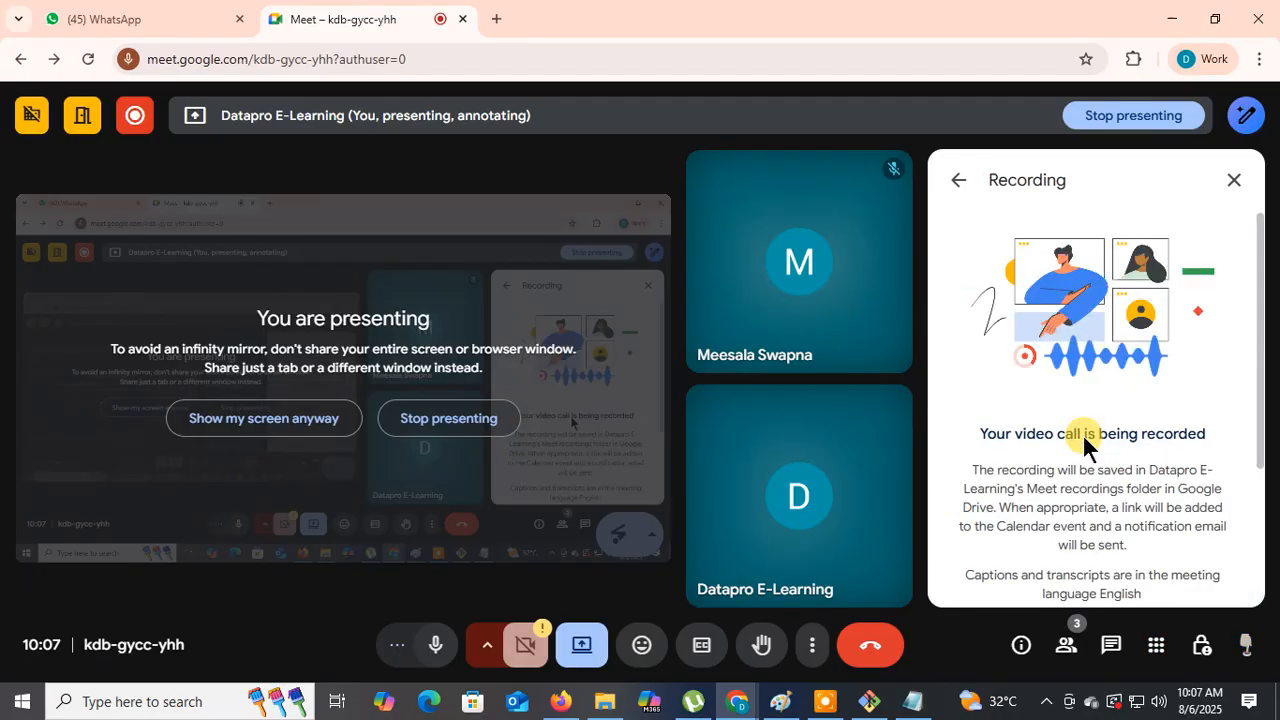
pyautogui.scroll(-3, 1198, 312)
pyautogui.click(1234, 180)
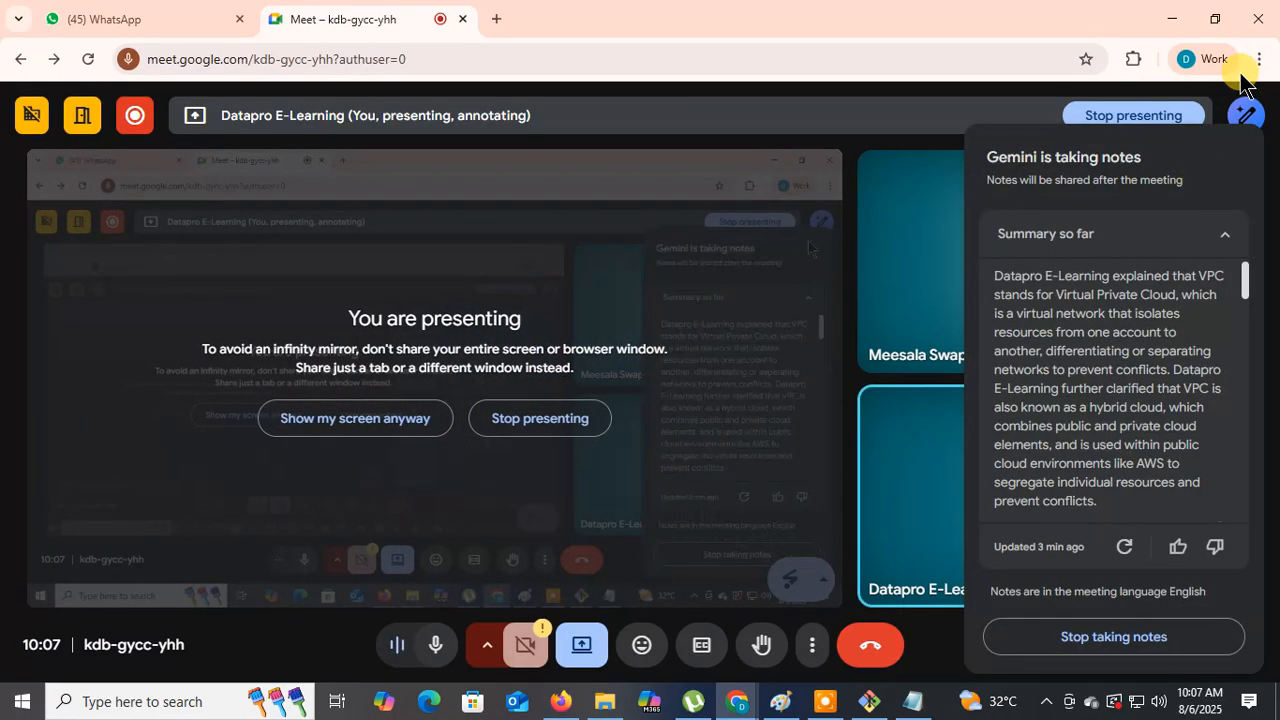
# Close the Meet tab and return to the AWS console's NAT gateways list
pyautogui.click(460, 20)
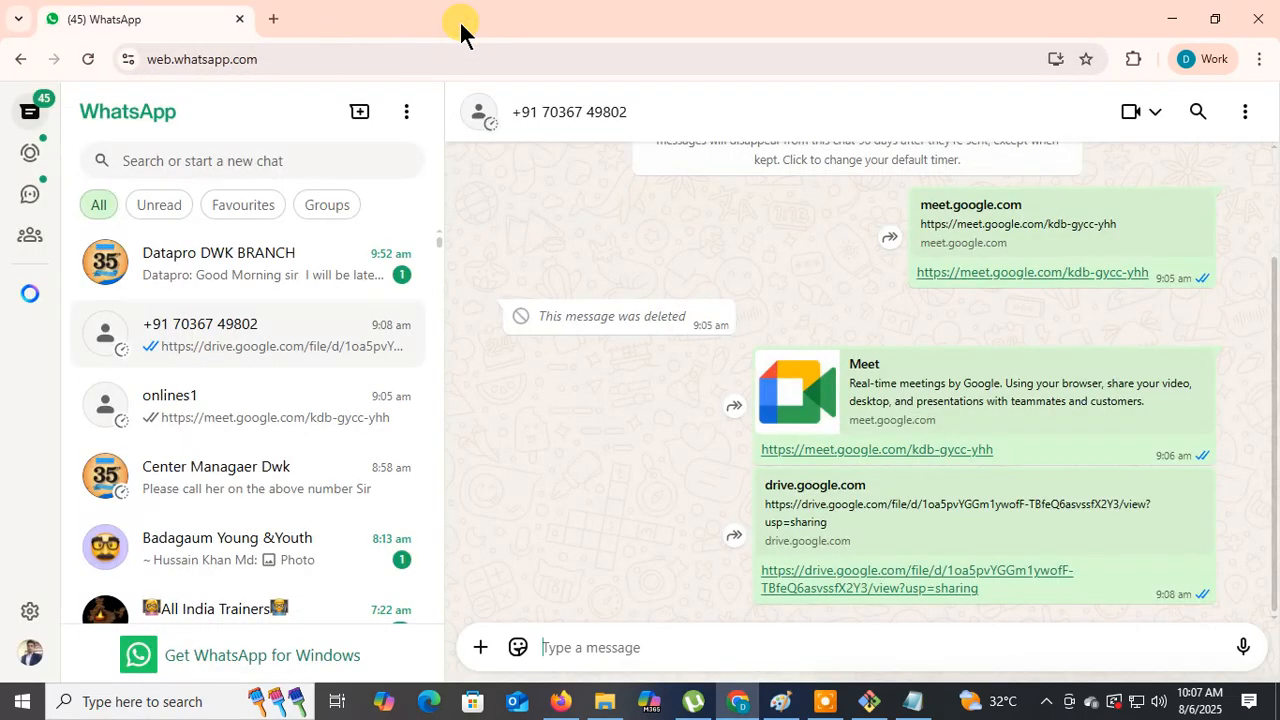
pyautogui.click(825, 705)
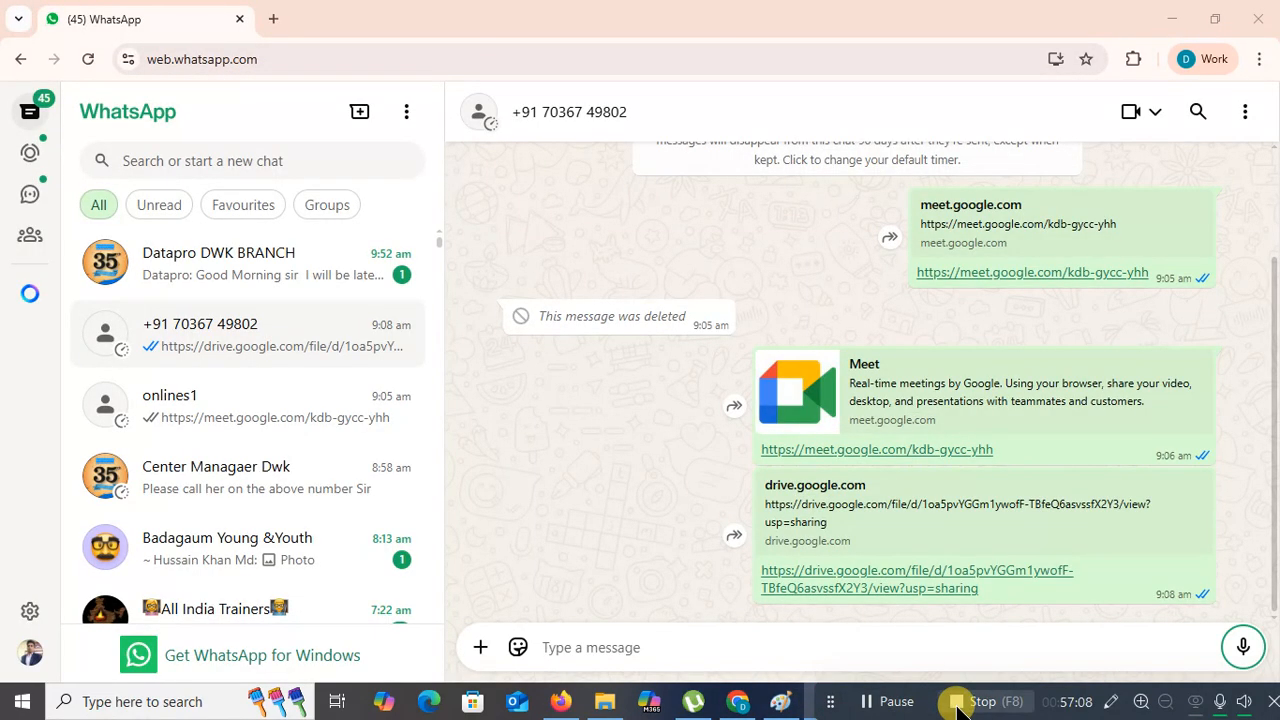
pyautogui.click(890, 701)
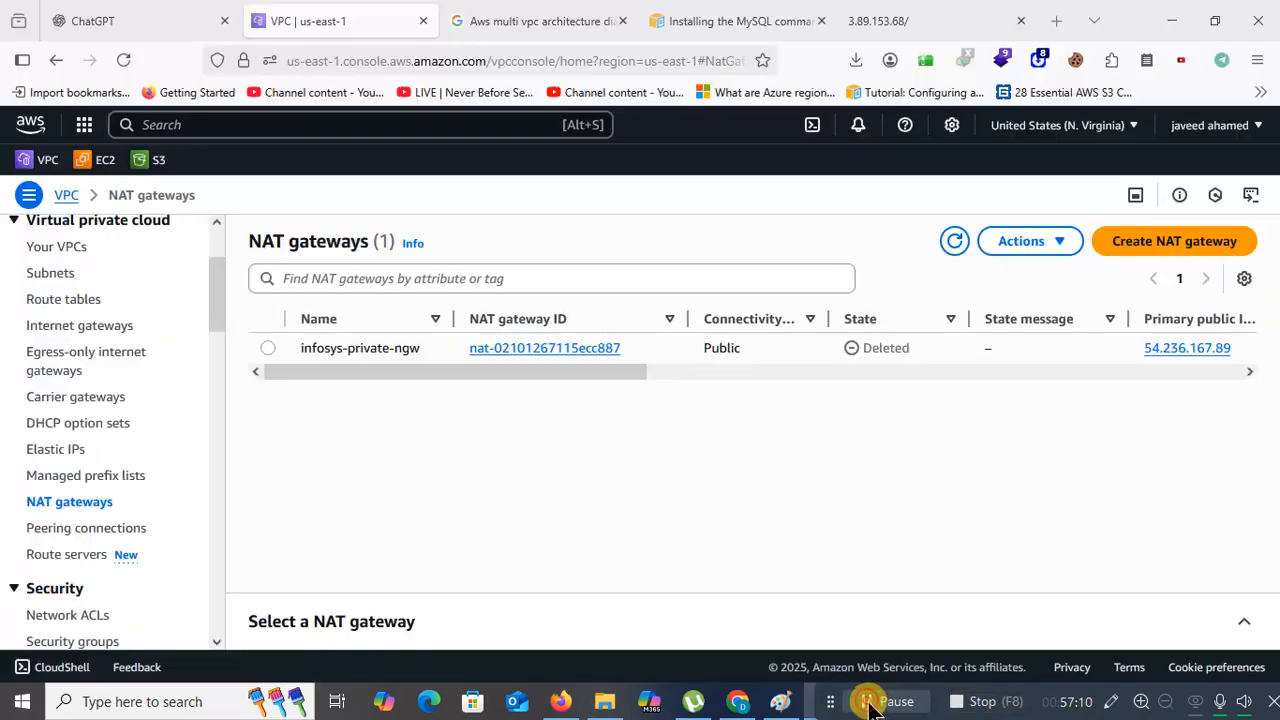
# Release Elastic IP 54.236.167.89, then go to the Your VPCs list
pyautogui.click(58, 452)
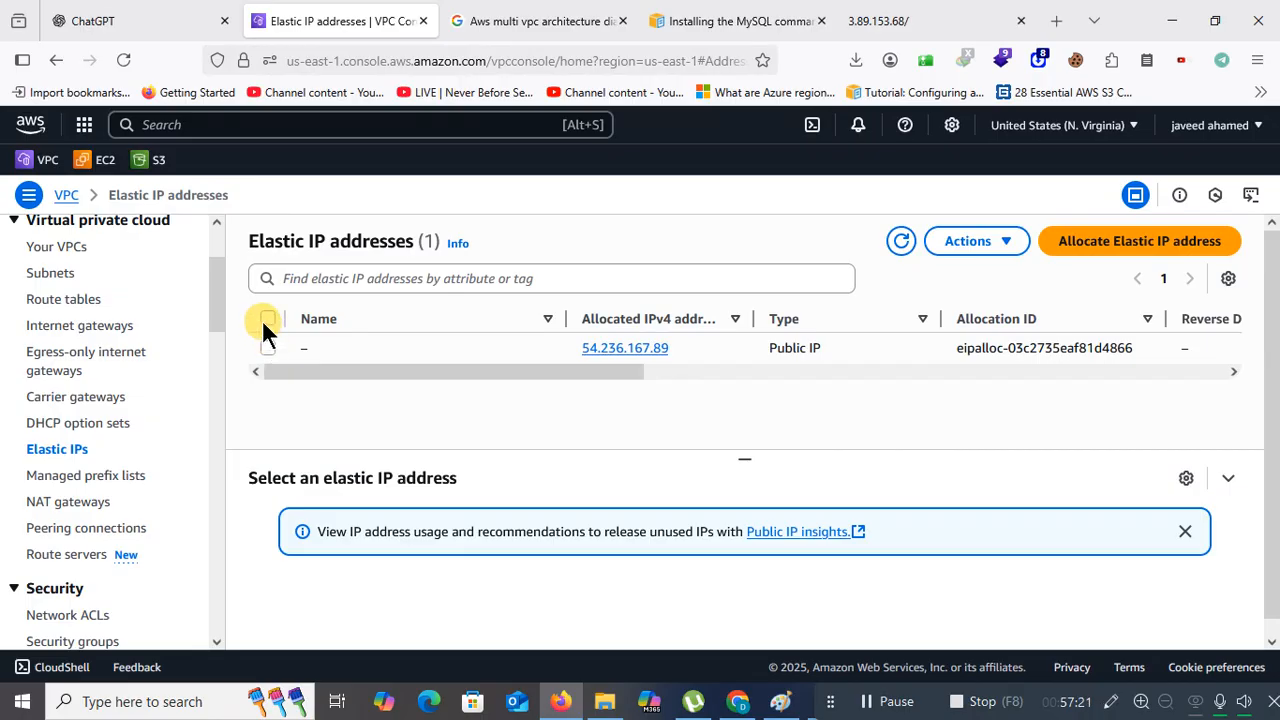
pyautogui.click(265, 319)
pyautogui.click(968, 245)
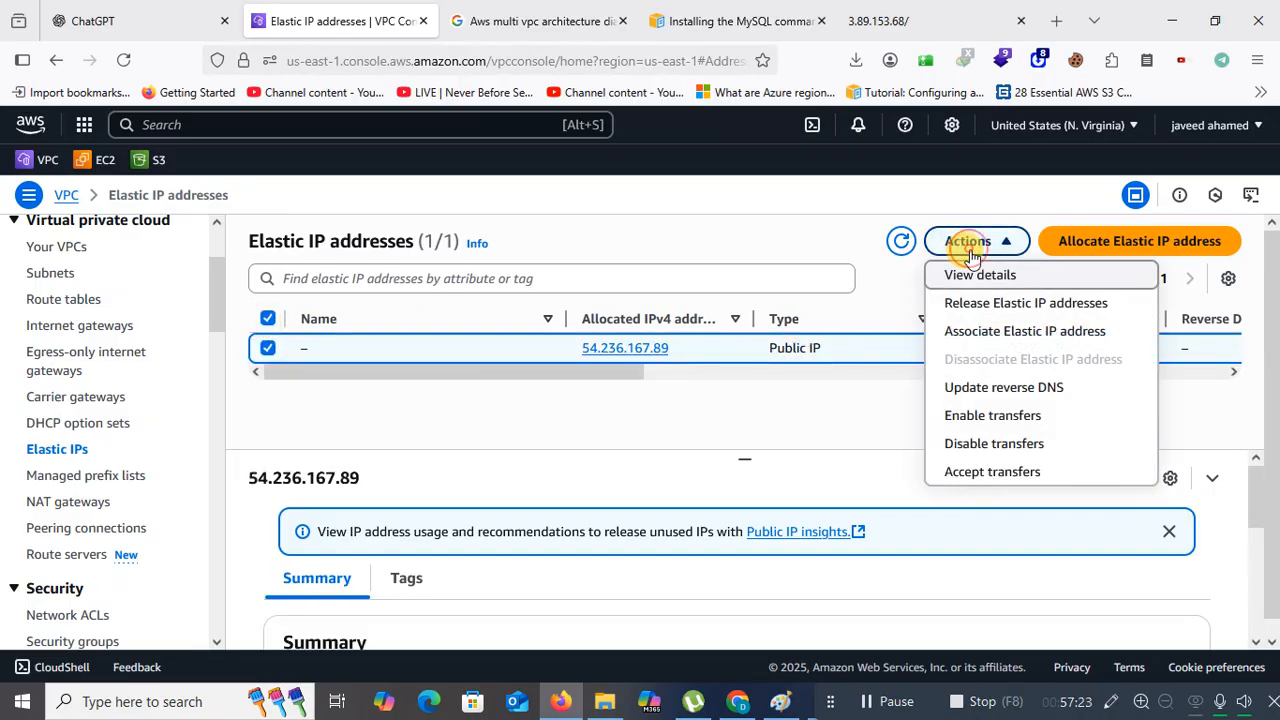
pyautogui.click(995, 302)
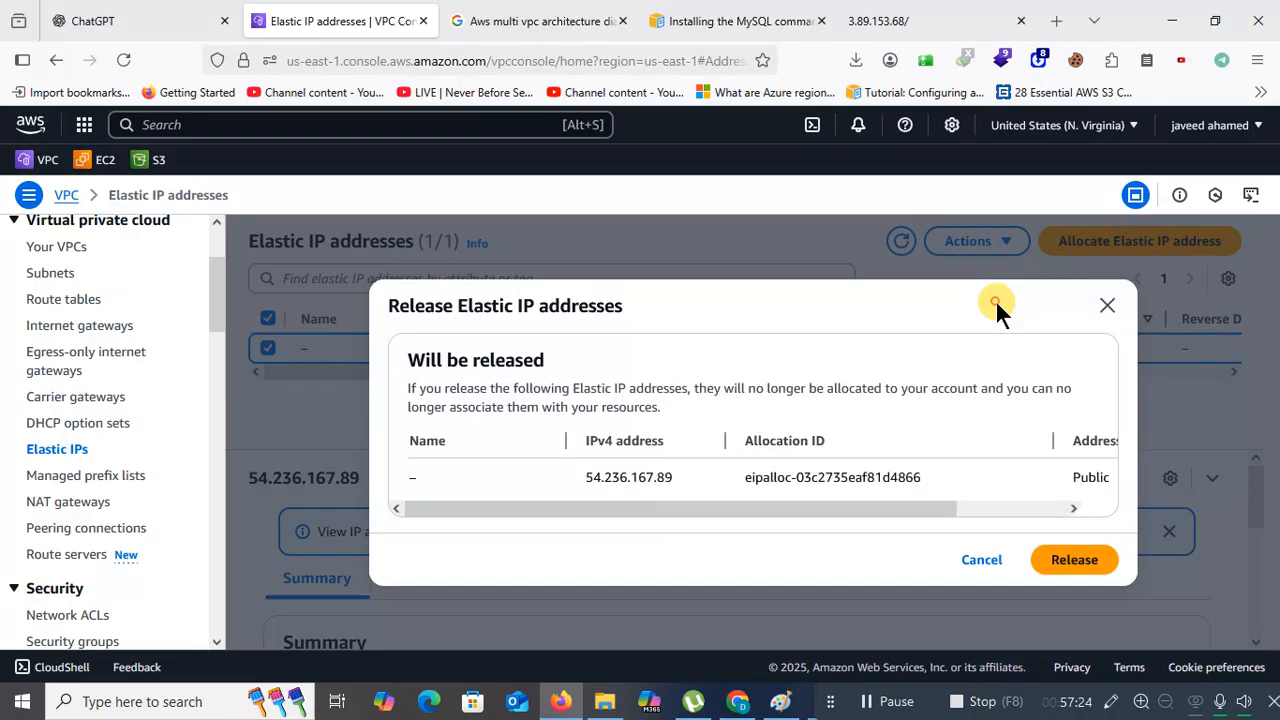
pyautogui.click(1053, 553)
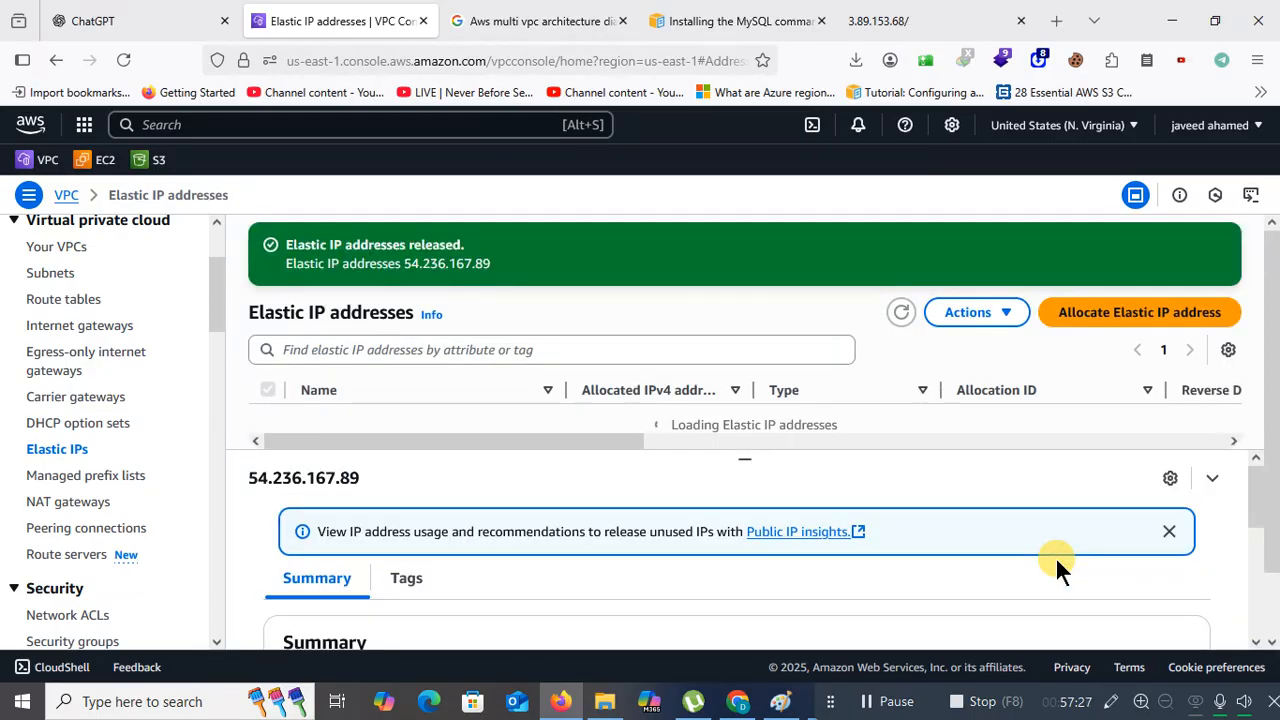
pyautogui.click(58, 249)
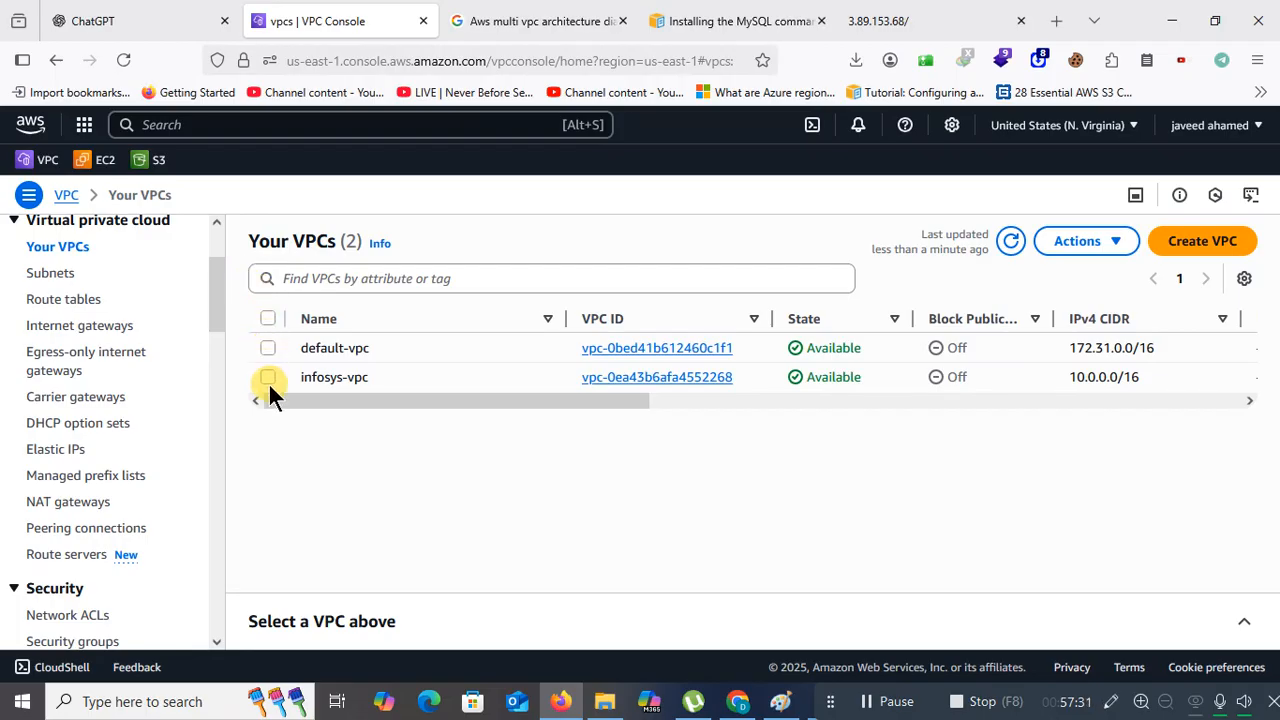
# Delete infosys-vpc and its seven associated resources, confirming with 'delete'
pyautogui.click(266, 379)
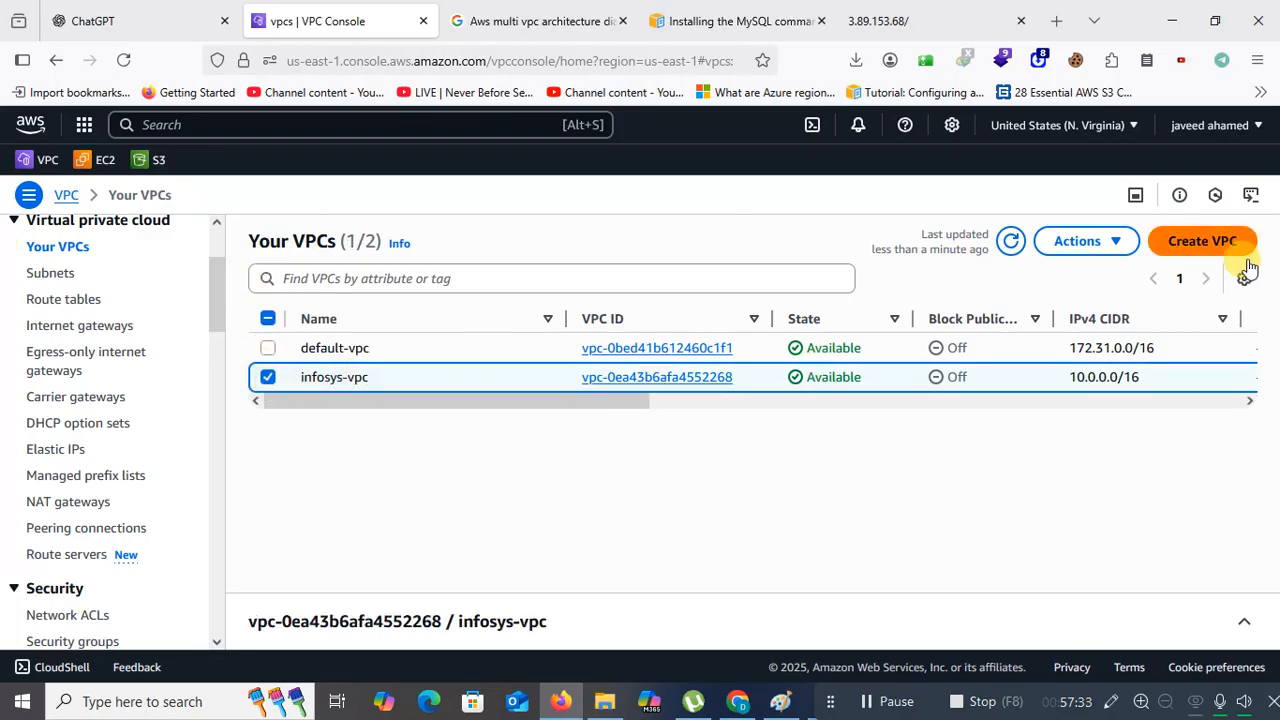
pyautogui.click(1115, 241)
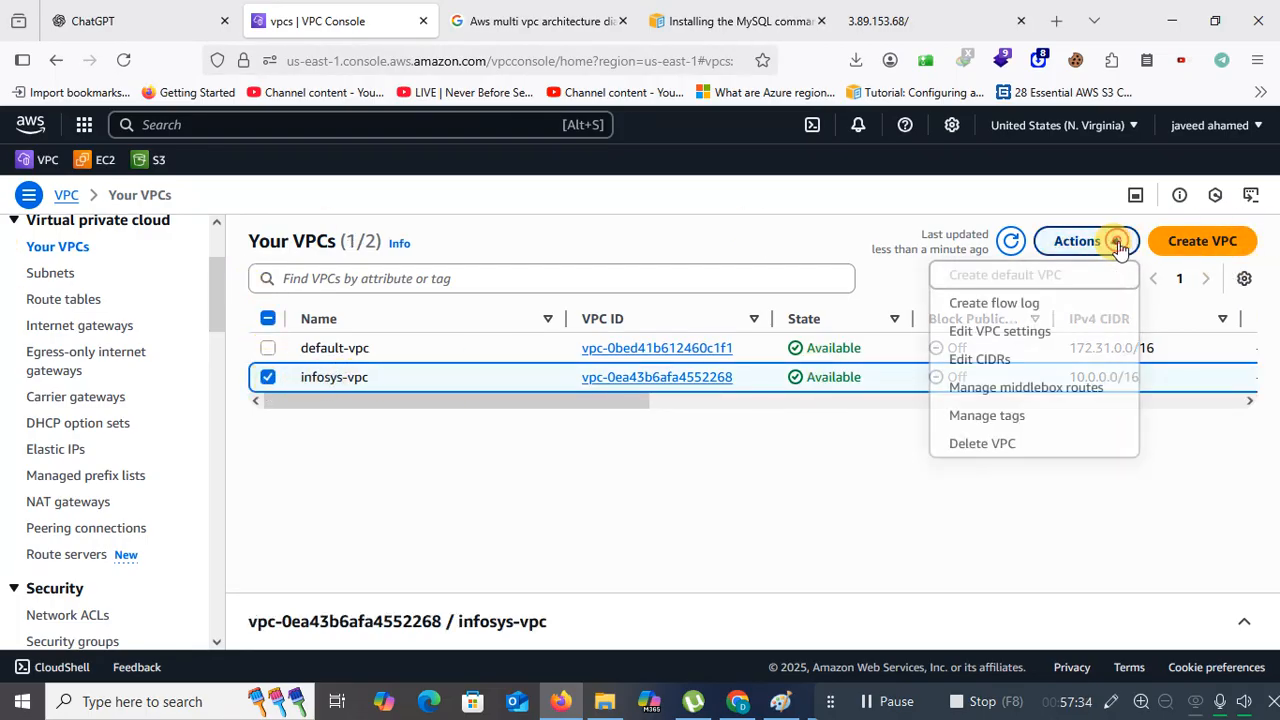
pyautogui.click(1040, 445)
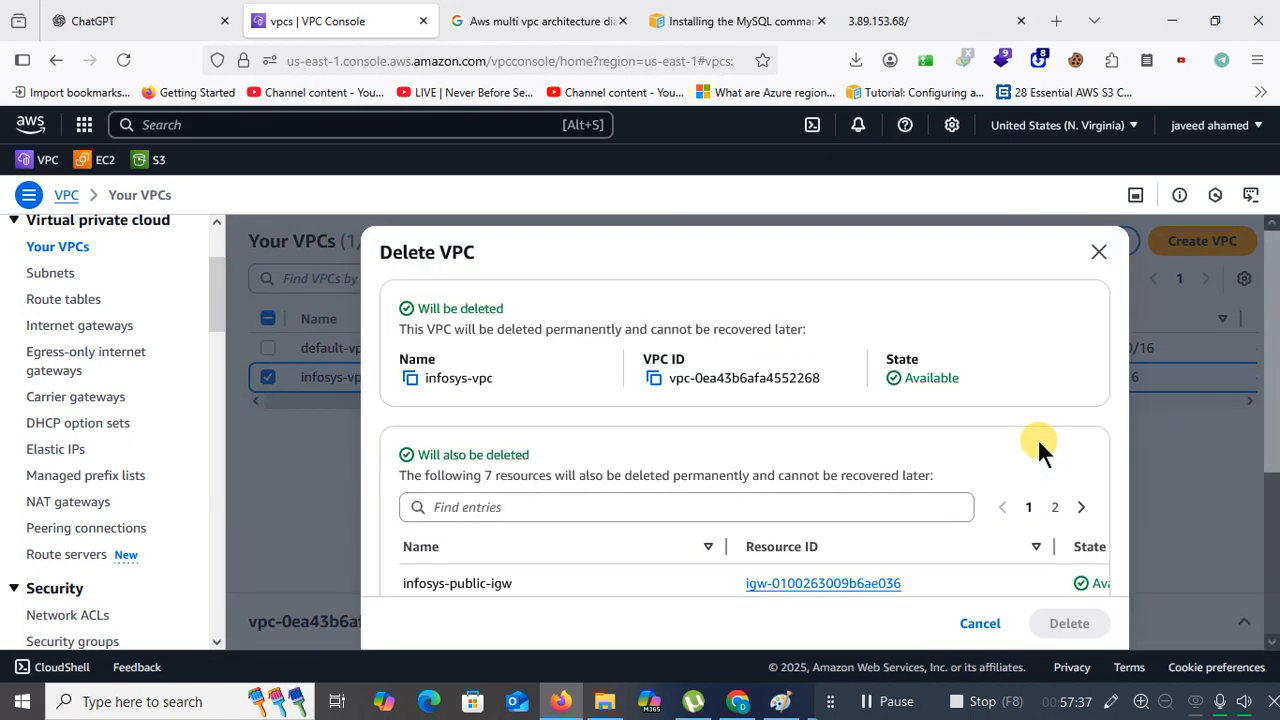
pyautogui.scroll(-3, 793, 505)
pyautogui.click(528, 557)
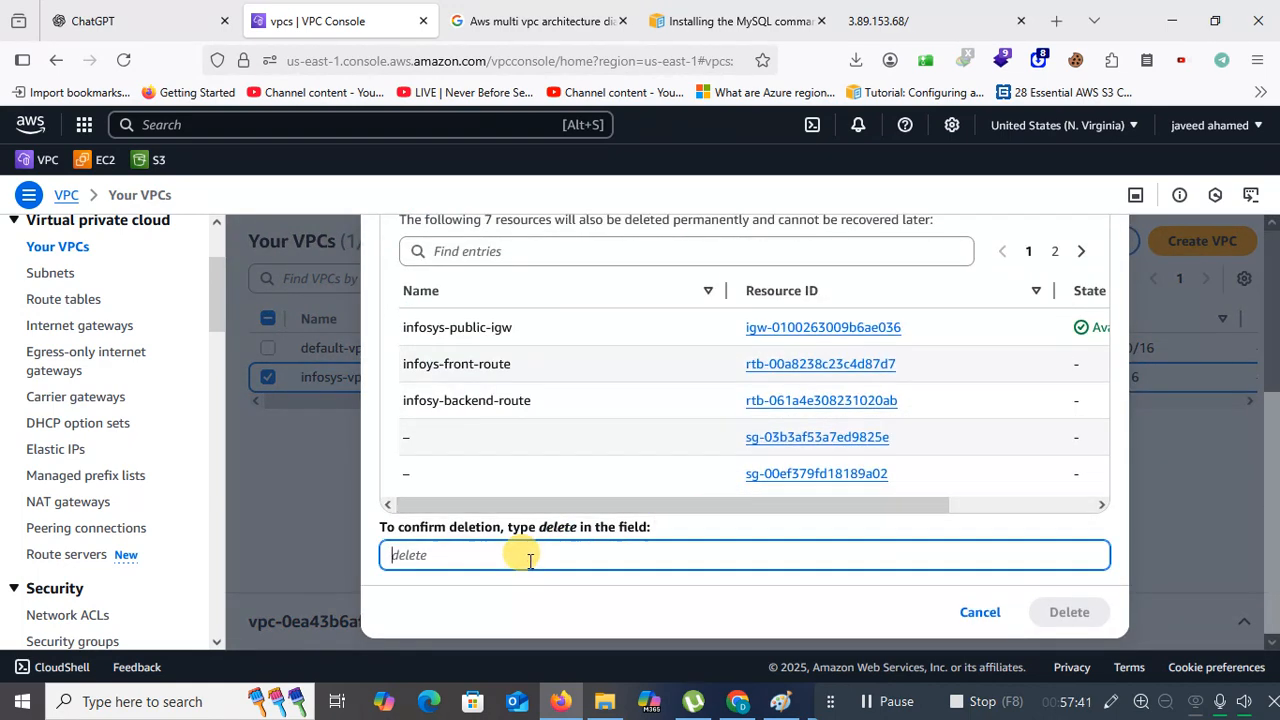
pyautogui.write('delete')
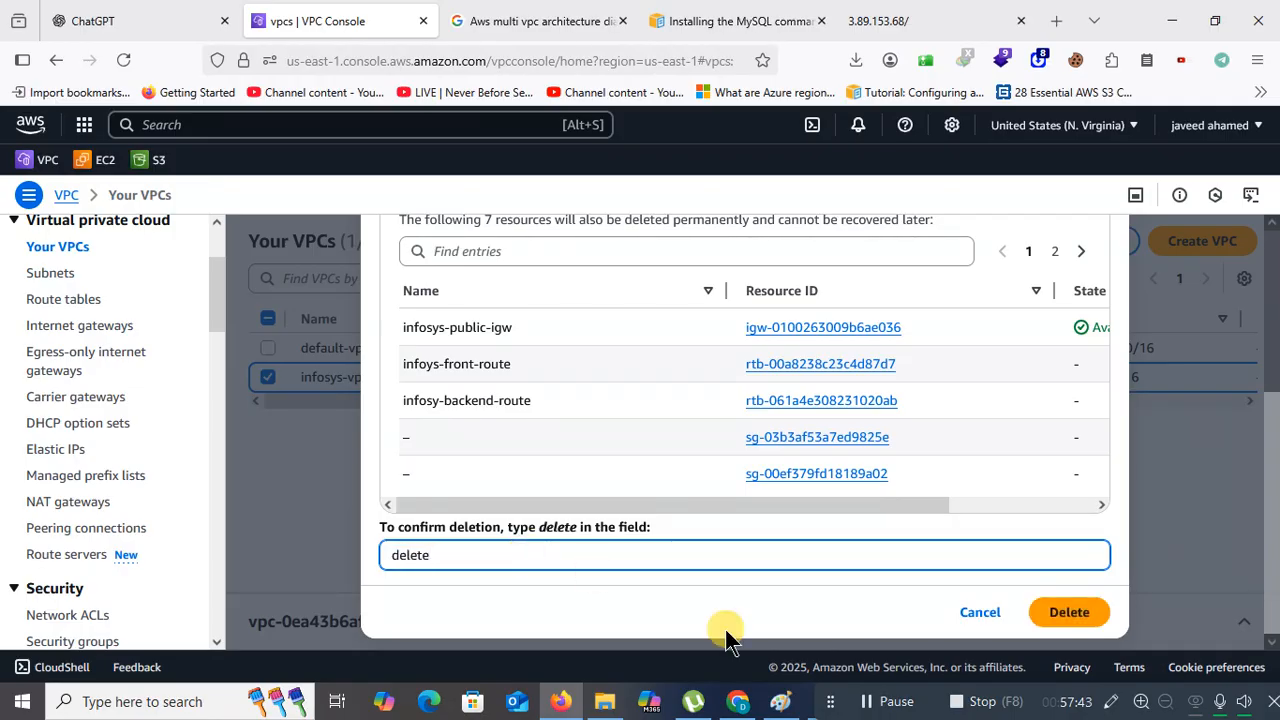
pyautogui.click(1064, 612)
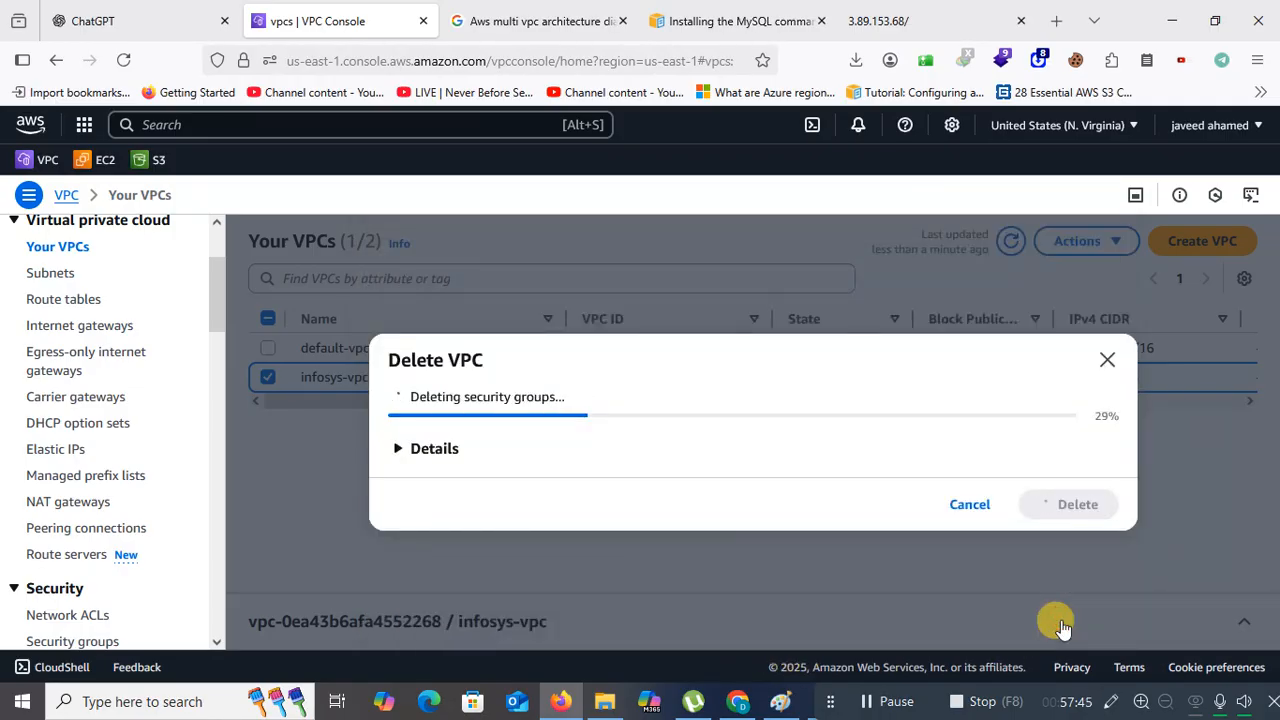